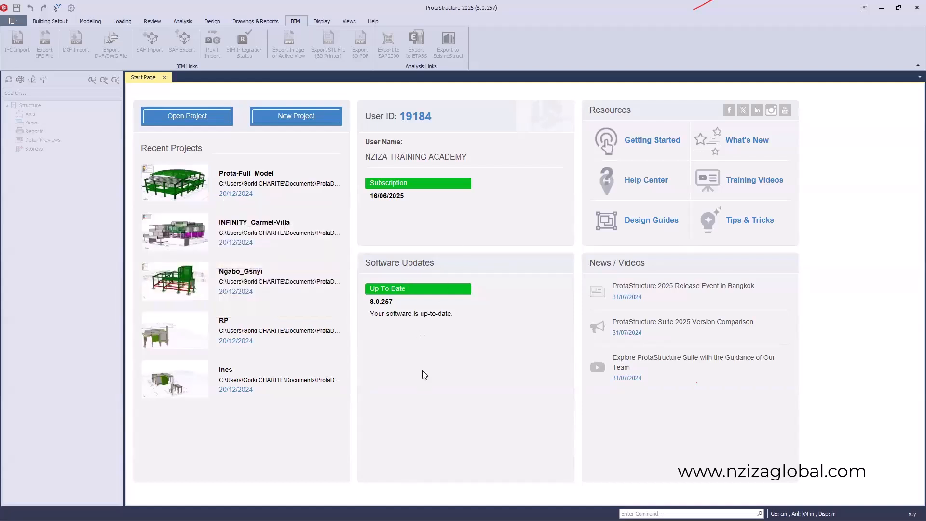
Step: Create a new project with the code Demo from the United Kingdom (BS Code) template
{"action": "left_click", "coordinate": [191, 115]}
{"action": "left_click", "coordinate": [685, 181]}
{"action": "left_click", "coordinate": [306, 119]}
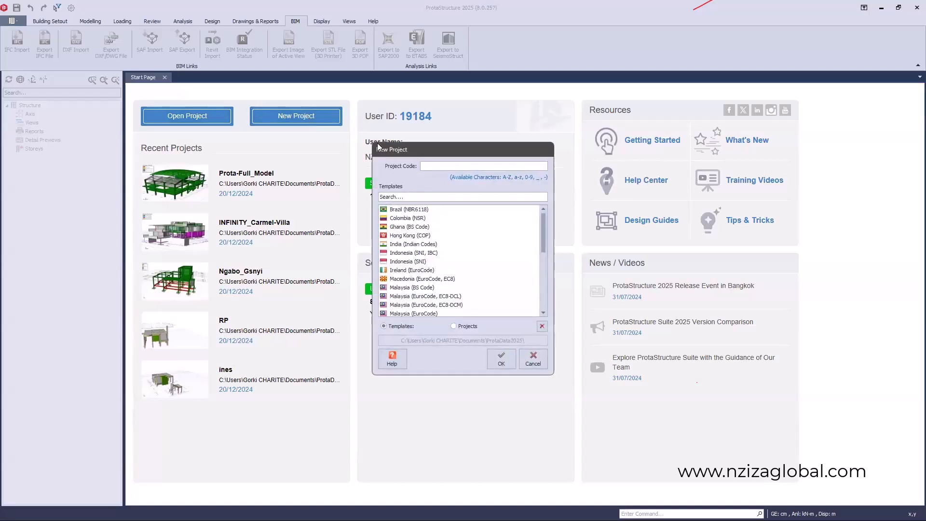
{"action": "scroll", "coordinate": [468, 253], "scroll_direction": "down", "scroll_amount": 6}
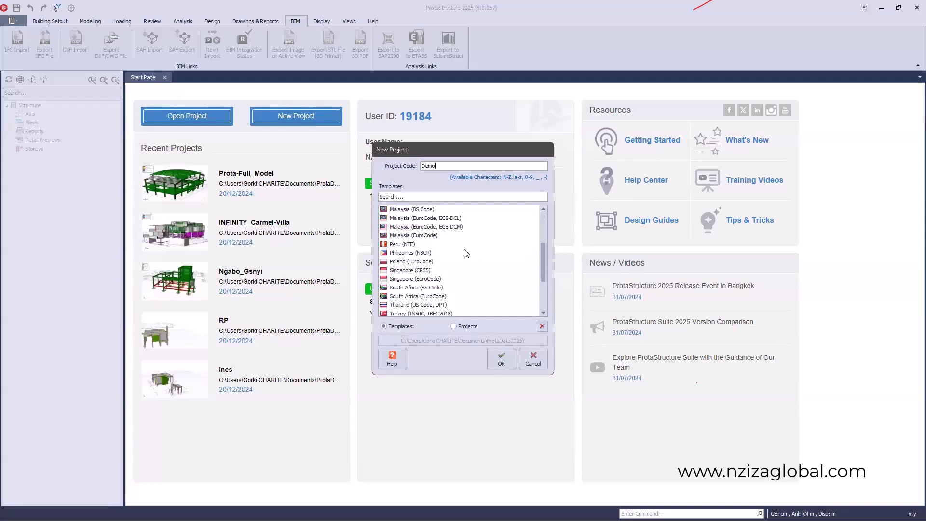
{"action": "scroll", "coordinate": [466, 253], "scroll_direction": "up", "scroll_amount": 4}
{"action": "scroll", "coordinate": [466, 252], "scroll_direction": "down", "scroll_amount": 4}
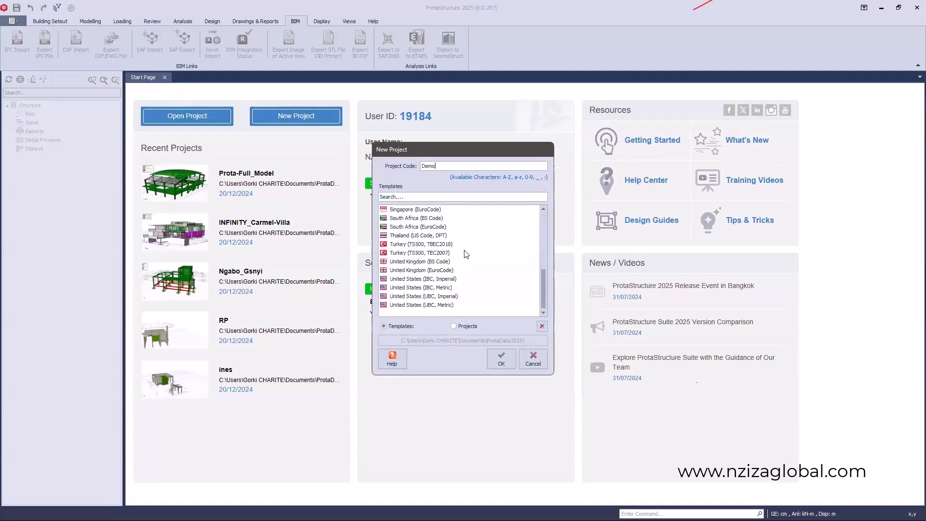
{"action": "left_click", "coordinate": [434, 269]}
{"action": "key", "text": "ctrl"}
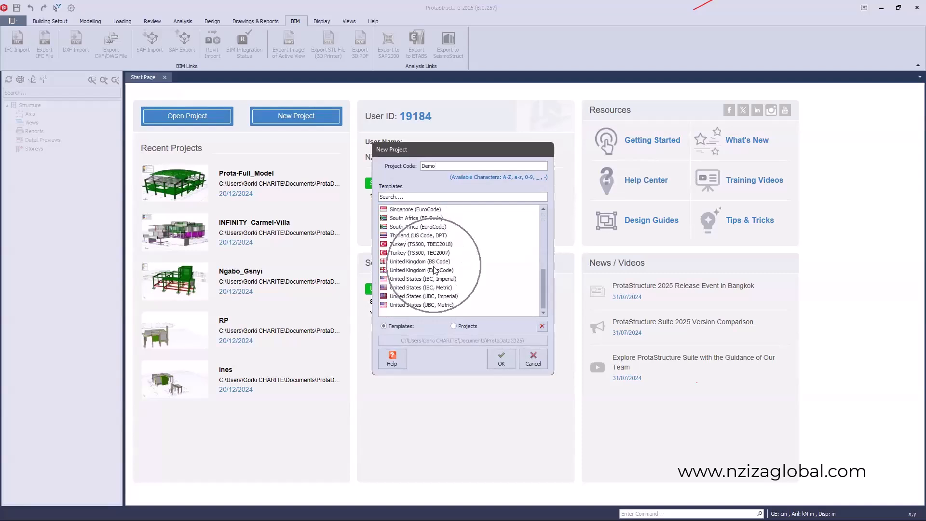
{"action": "scroll", "coordinate": [410, 292], "scroll_direction": "up", "scroll_amount": 4}
{"action": "scroll", "coordinate": [406, 288], "scroll_direction": "down", "scroll_amount": 4}
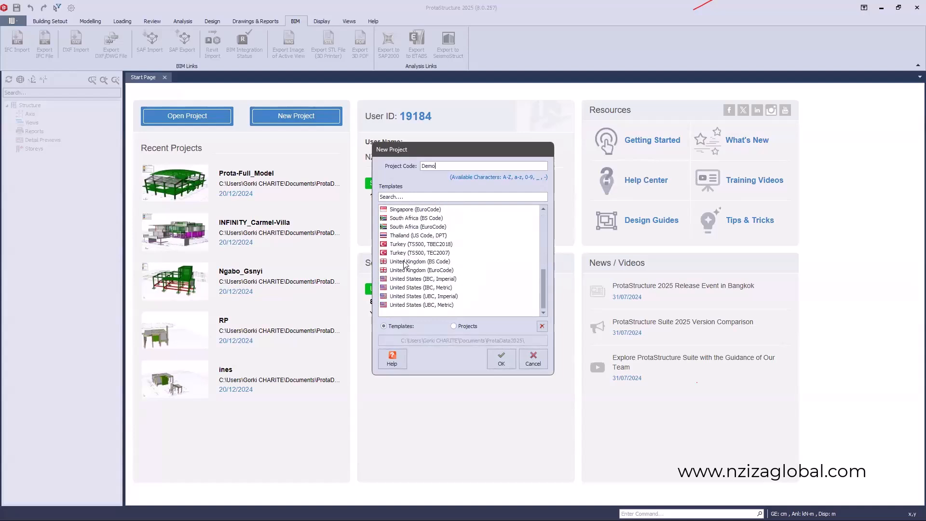
{"action": "left_click", "coordinate": [404, 263]}
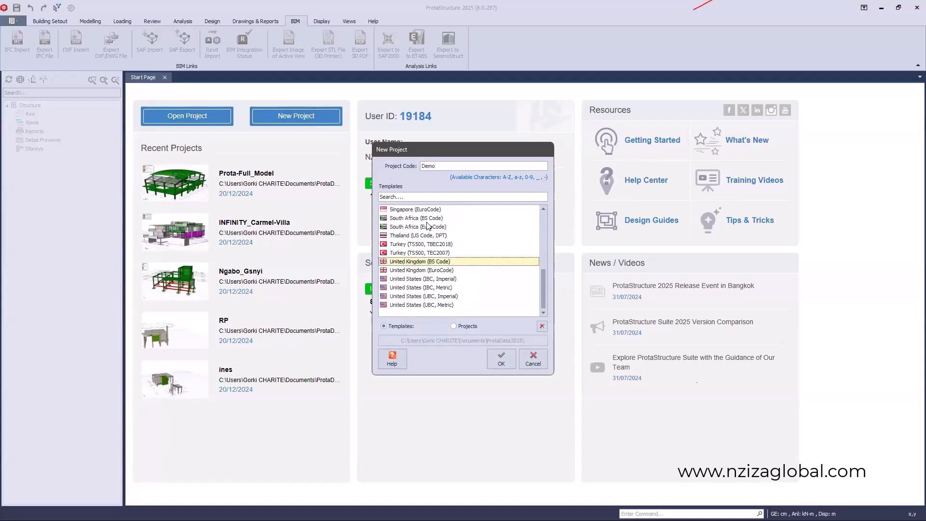
{"action": "left_click", "coordinate": [494, 364]}
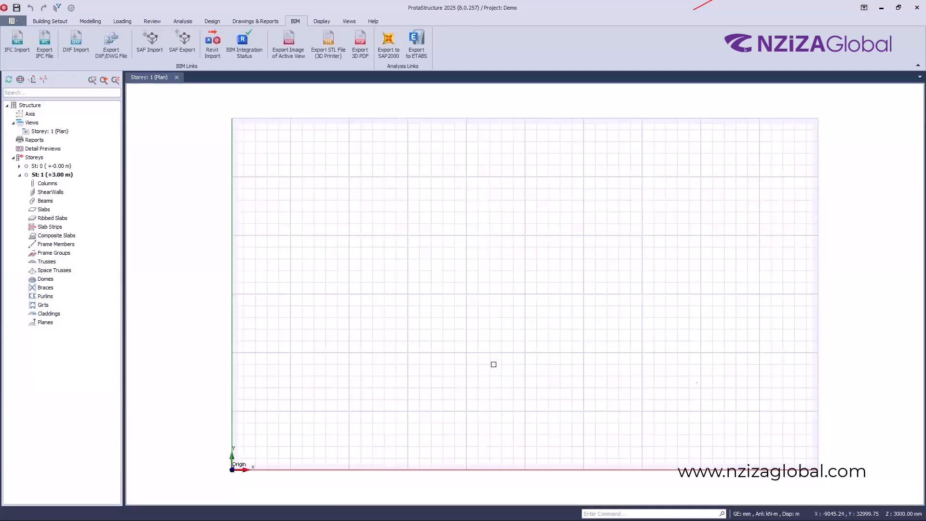
Step: Draw a straight, nearly horizontal grid axis about 15100 mm long in the plan of storey 1
{"action": "scroll", "coordinate": [499, 340], "scroll_direction": "down", "scroll_amount": 2}
{"action": "scroll", "coordinate": [500, 340], "scroll_direction": "up", "scroll_amount": 2}
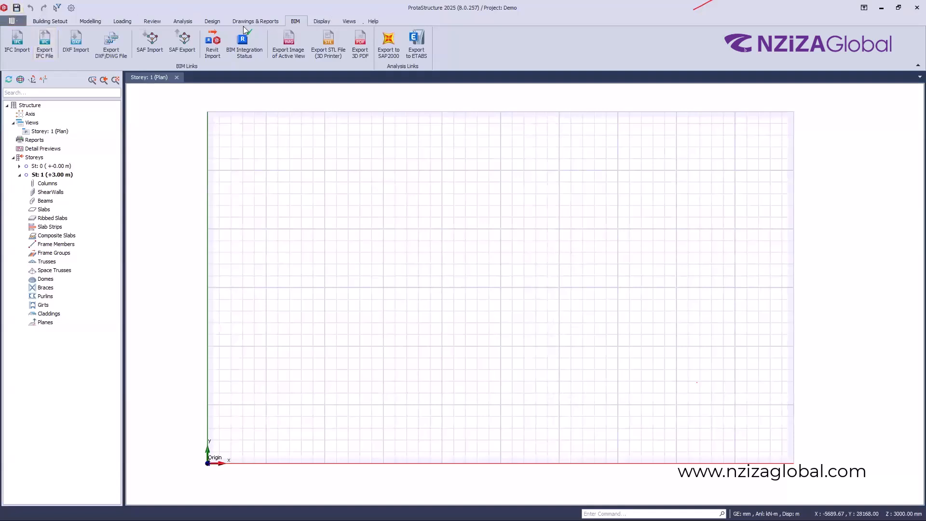
{"action": "left_click", "coordinate": [53, 21]}
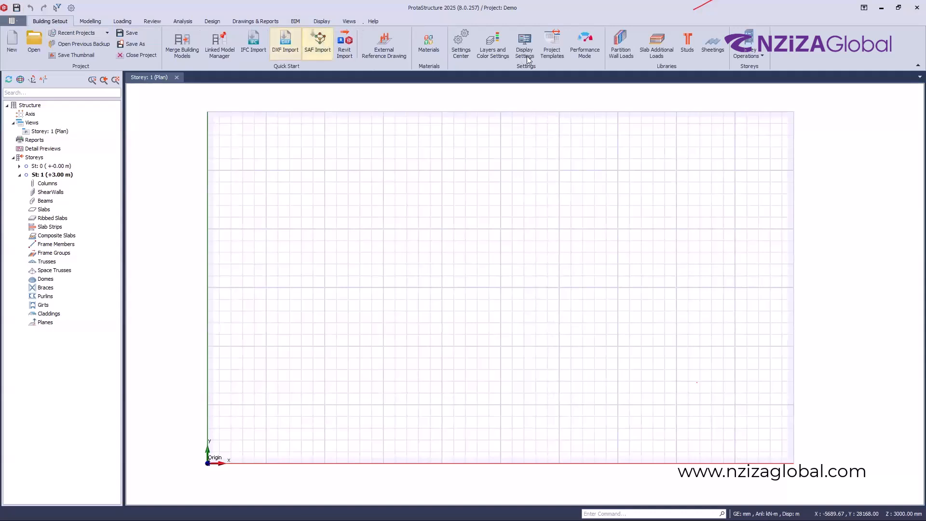
{"action": "left_click", "coordinate": [87, 22]}
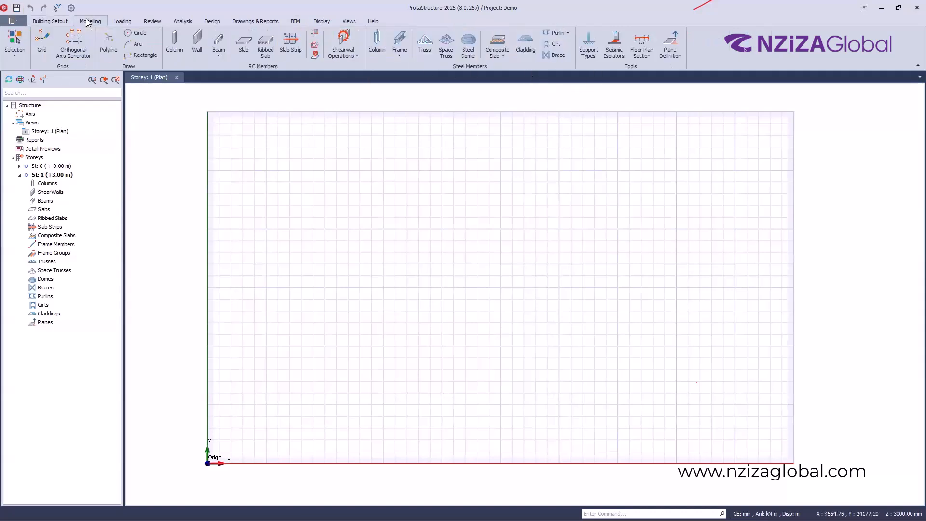
{"action": "left_click", "coordinate": [42, 43]}
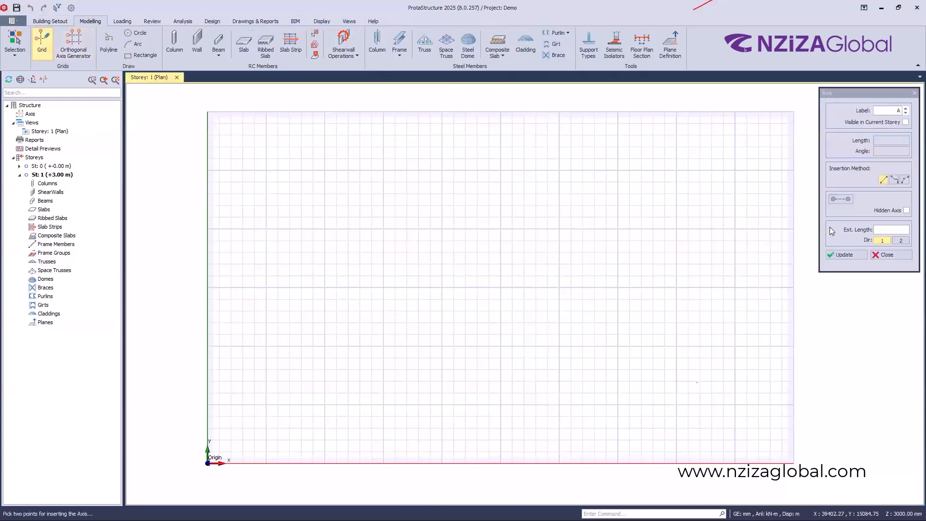
{"action": "left_click", "coordinate": [264, 285]}
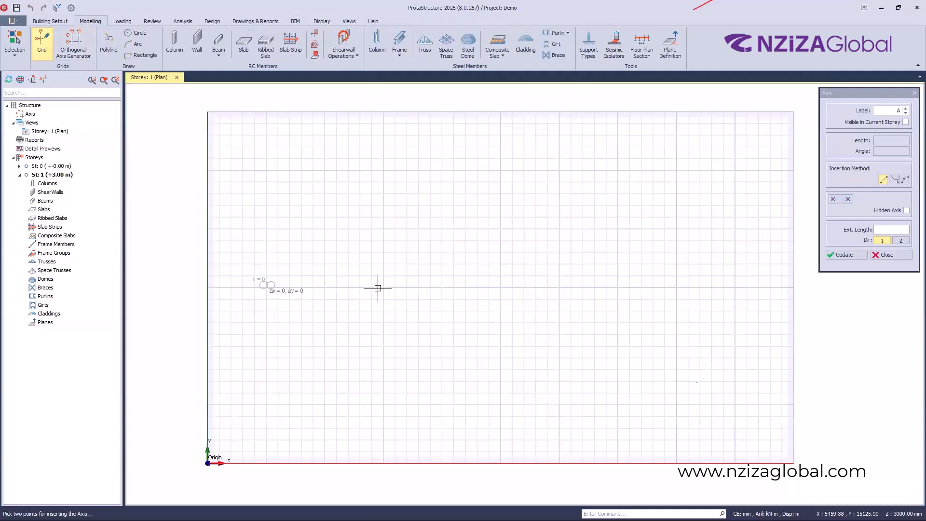
{"action": "left_click", "coordinate": [447, 287]}
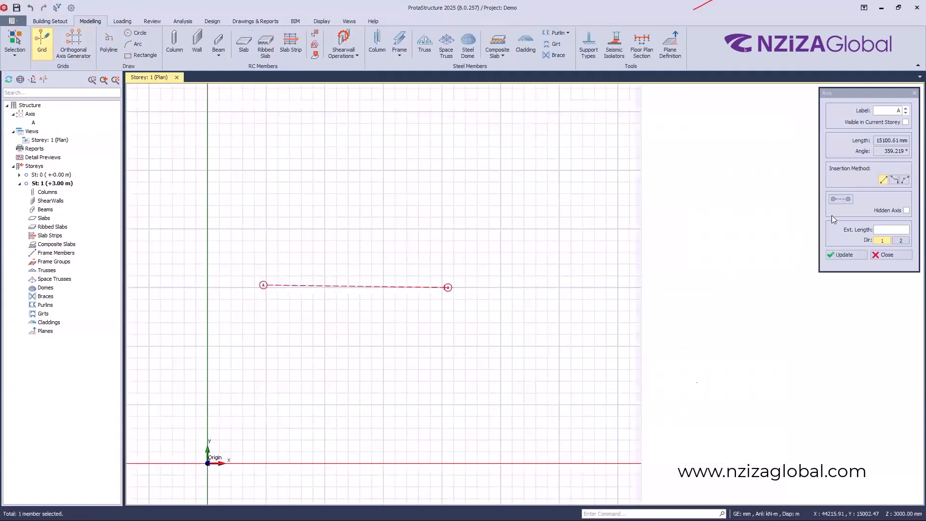
Step: Draw a three-segment polyline grid axis about 19770 mm long below and to the right of axis A
{"action": "left_click", "coordinate": [894, 180]}
{"action": "left_click", "coordinate": [342, 350]}
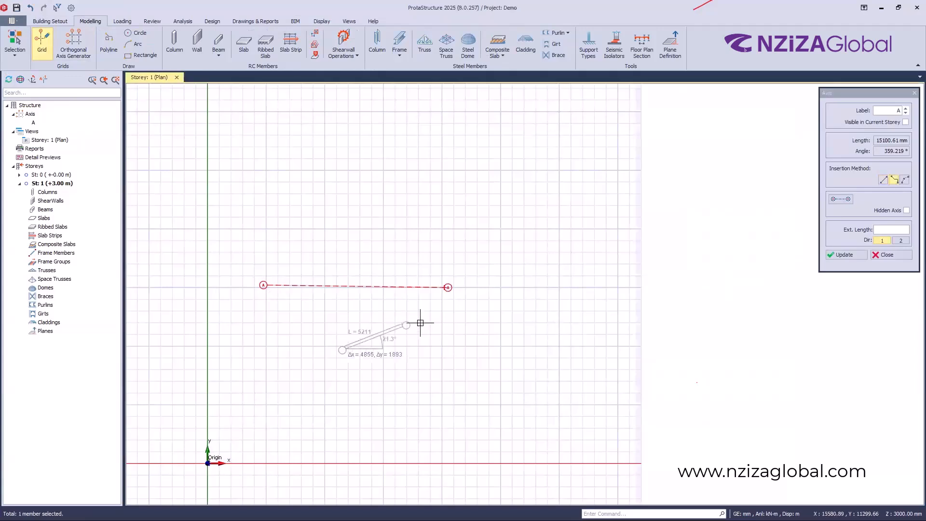
{"action": "left_click", "coordinate": [418, 323]}
{"action": "left_click", "coordinate": [529, 320]}
{"action": "double_click", "coordinate": [563, 268]}
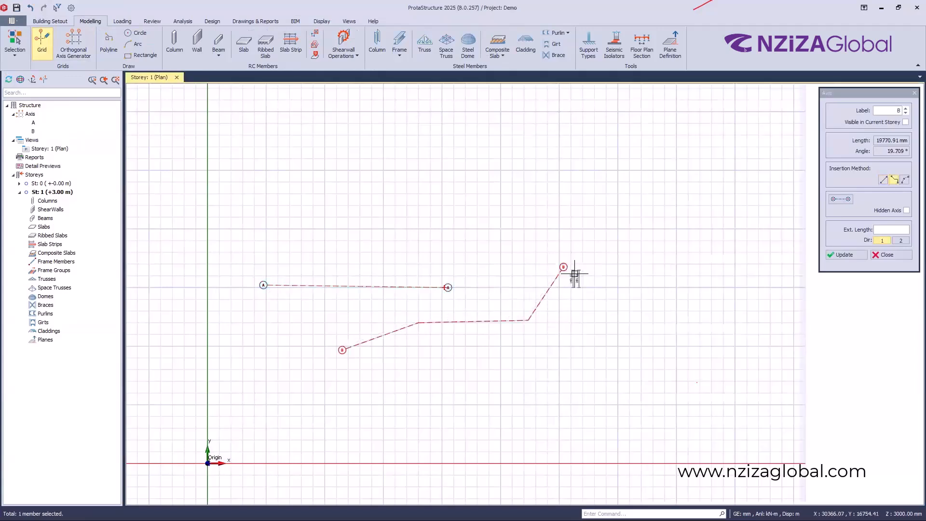
Step: Draw an upward-bulging arc grid axis about 13020 mm long below axis B and finish inserting axes
{"action": "left_click", "coordinate": [905, 180]}
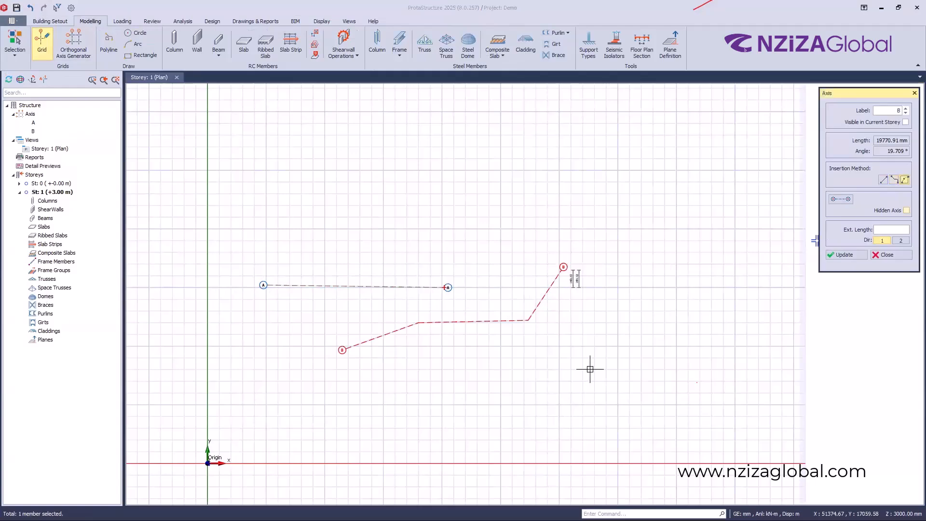
{"action": "scroll", "coordinate": [524, 404], "scroll_direction": "up", "scroll_amount": 3}
{"action": "left_click", "coordinate": [468, 379]}
{"action": "left_click", "coordinate": [698, 377]}
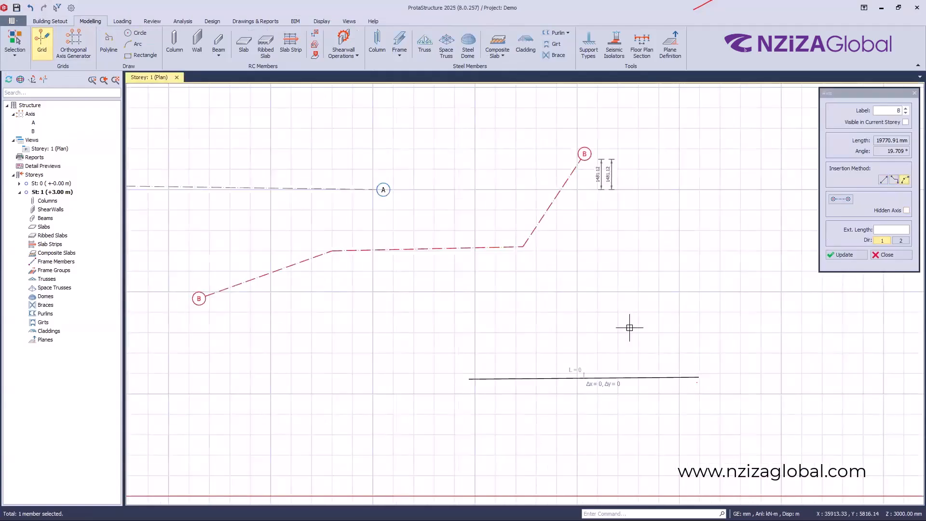
{"action": "left_click", "coordinate": [626, 325]}
{"action": "scroll", "coordinate": [714, 227], "scroll_direction": "down", "scroll_amount": 2}
{"action": "scroll", "coordinate": [627, 271], "scroll_direction": "down", "scroll_amount": 2}
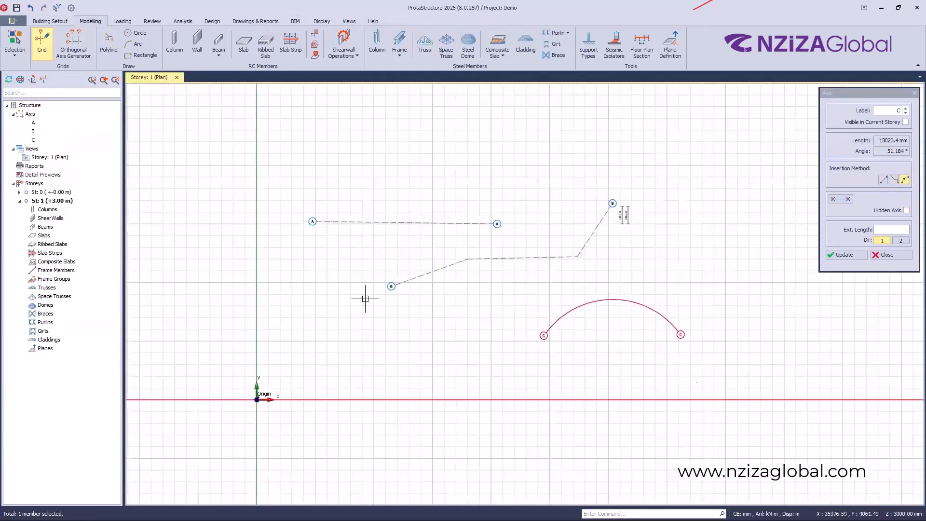
{"action": "left_click", "coordinate": [889, 254]}
Step: Delete all three sample axes from the plan
{"action": "left_click_drag", "start_coordinate": [754, 359], "coordinate": [383, 170]}
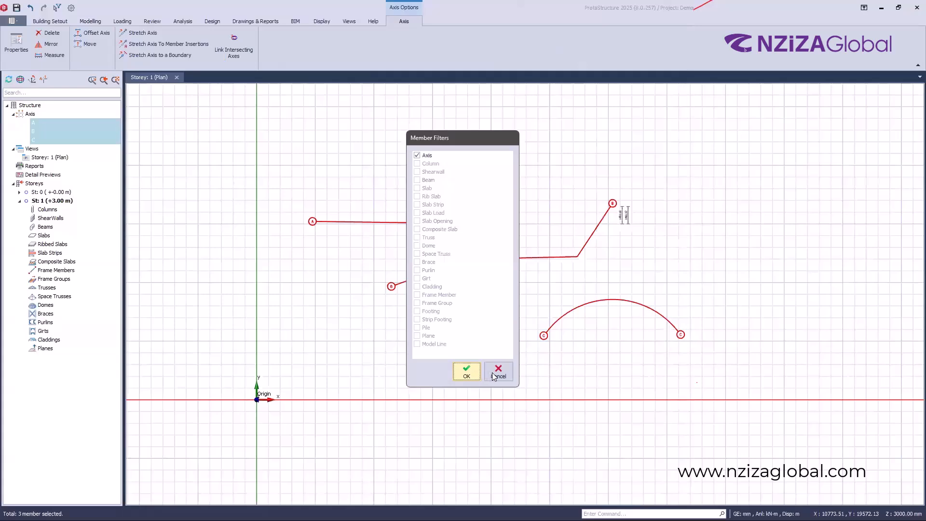
{"action": "left_click", "coordinate": [467, 372]}
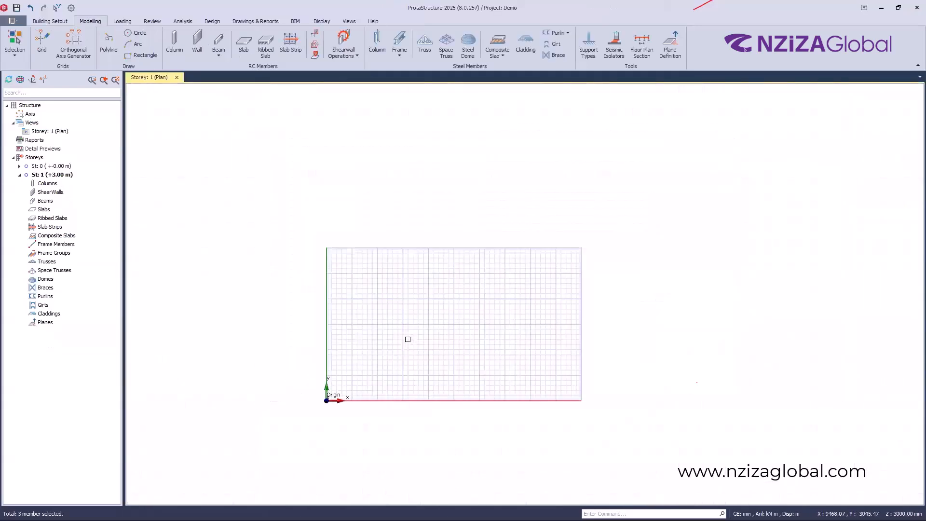
Step: Generate an orthogonal grid from reference point 10000, 10000 mm with Dir-1 spacings 5000*3 and Dir-2 spacings 5000*5
{"action": "scroll", "coordinate": [408, 340], "scroll_direction": "up", "scroll_amount": 4}
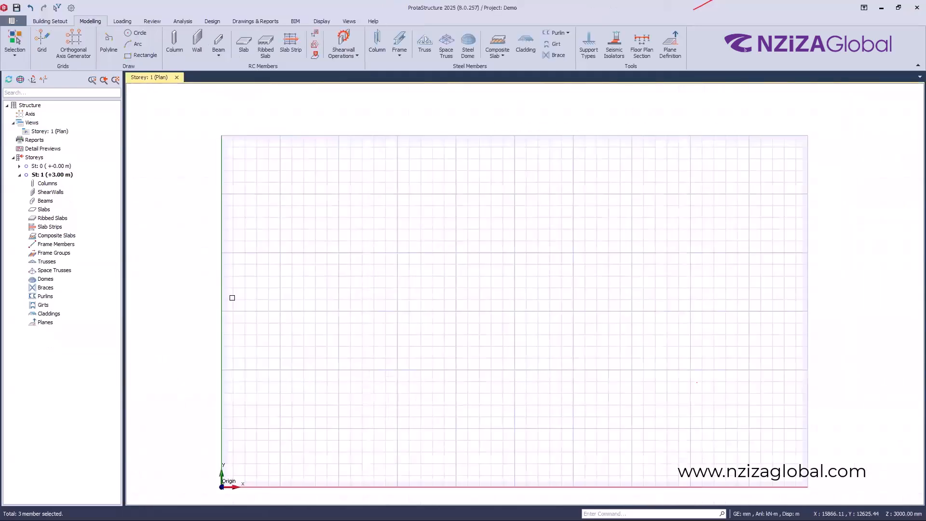
{"action": "left_click", "coordinate": [75, 45]}
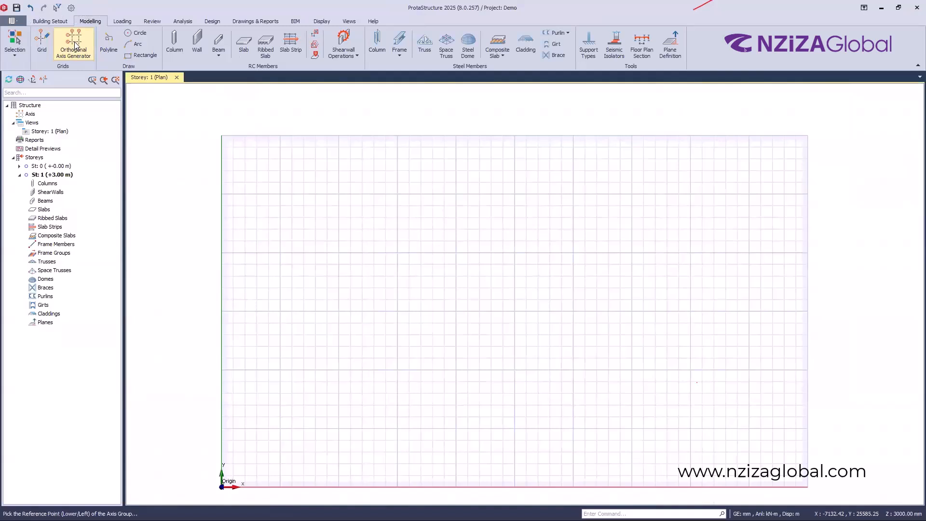
{"action": "left_click", "coordinate": [339, 370]}
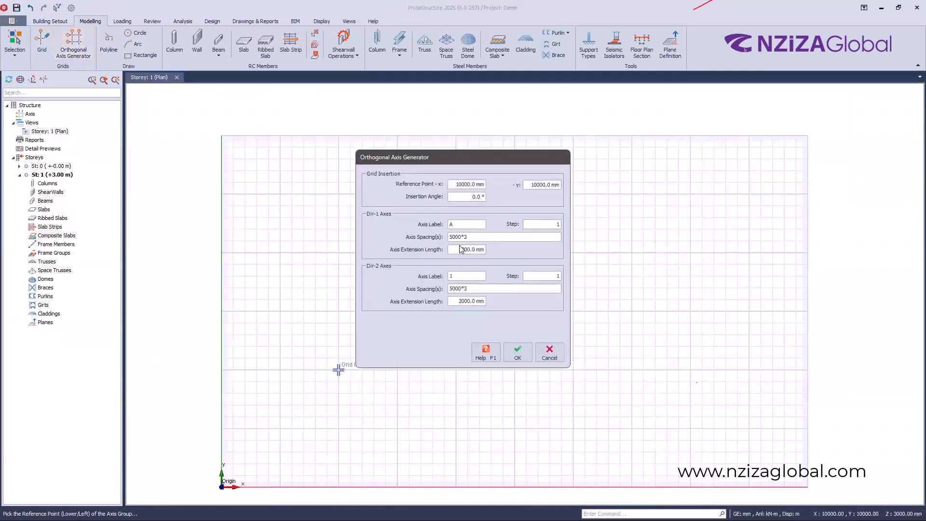
{"action": "left_click", "coordinate": [465, 289]}
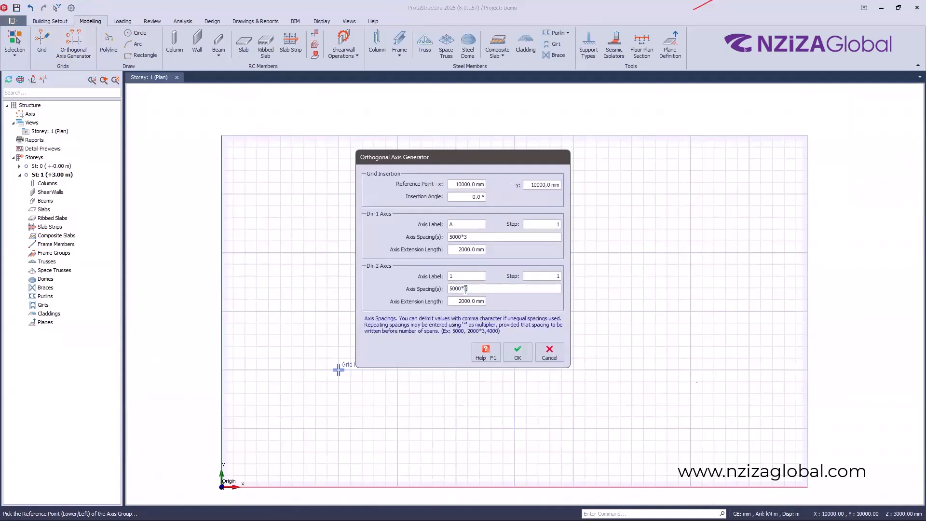
{"action": "left_click", "coordinate": [518, 353]}
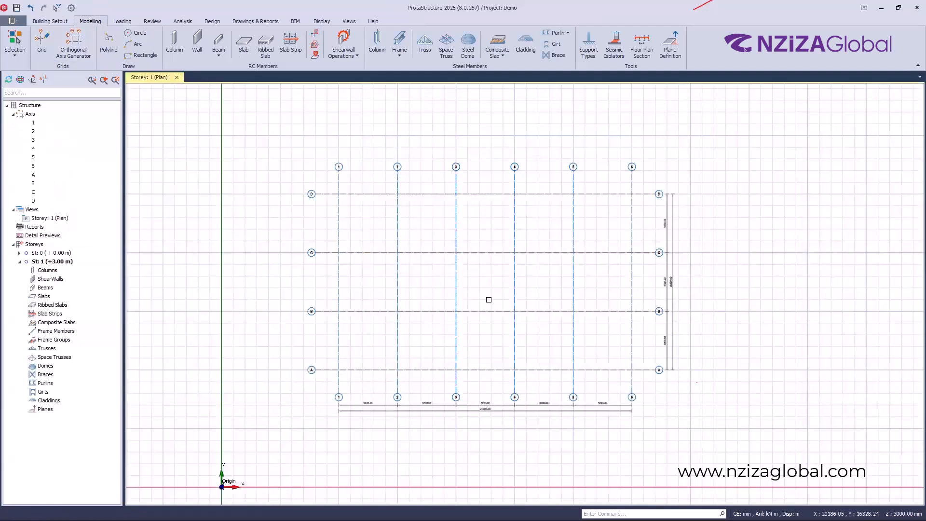
{"action": "scroll", "coordinate": [425, 232], "scroll_direction": "down", "scroll_amount": 2}
{"action": "scroll", "coordinate": [449, 250], "scroll_direction": "up", "scroll_amount": 2}
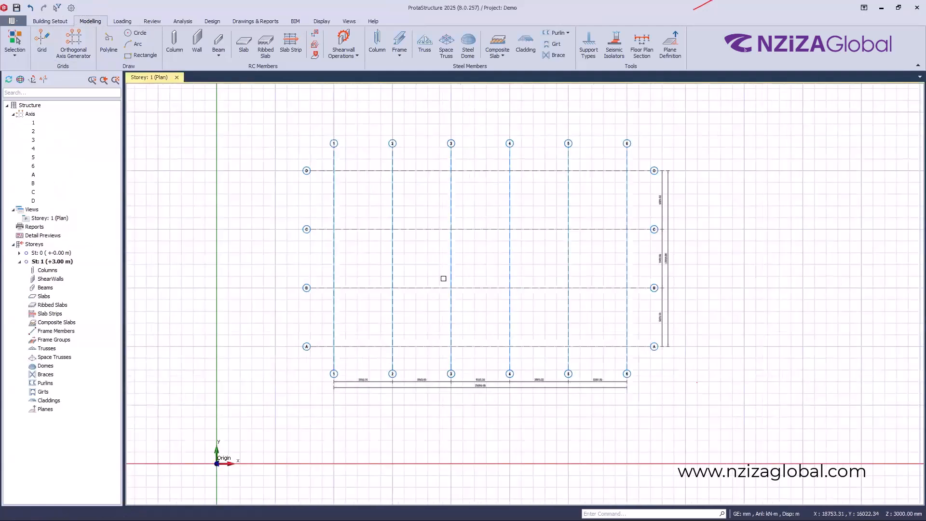
{"action": "scroll", "coordinate": [341, 269], "scroll_direction": "up", "scroll_amount": 1}
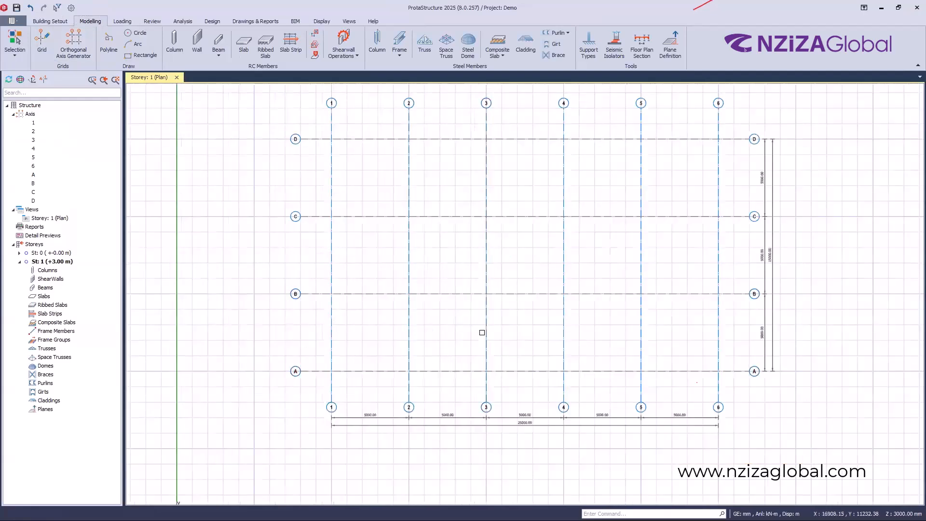
{"action": "scroll", "coordinate": [498, 273], "scroll_direction": "down", "scroll_amount": 1}
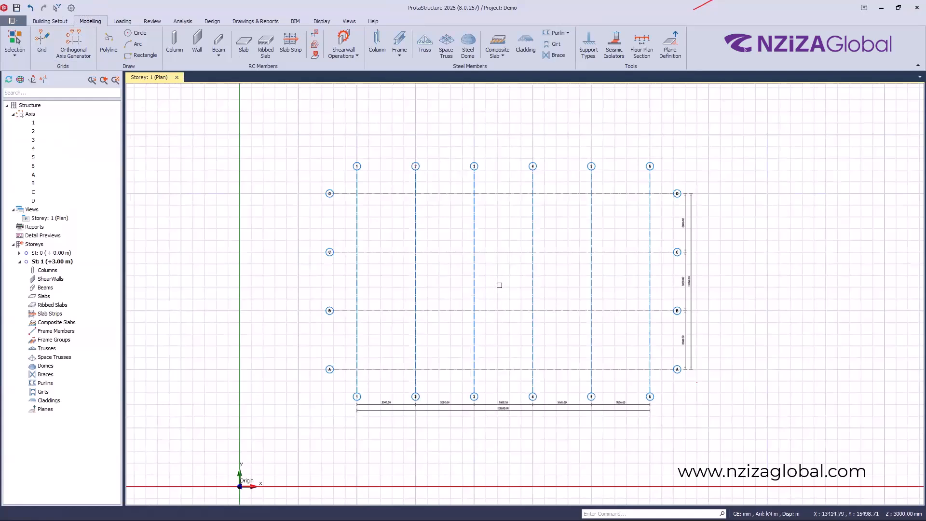
{"action": "scroll", "coordinate": [502, 307], "scroll_direction": "up", "scroll_amount": 1}
{"action": "scroll", "coordinate": [461, 307], "scroll_direction": "down", "scroll_amount": 1}
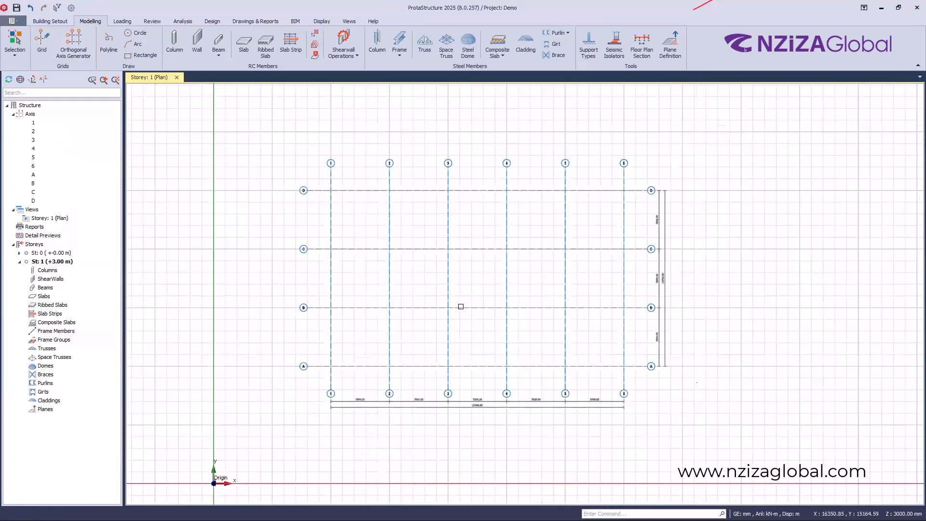
Step: Offset axis 2 by 2500 mm towards axis 3 to add an intermediate axis
{"action": "left_click", "coordinate": [389, 289]}
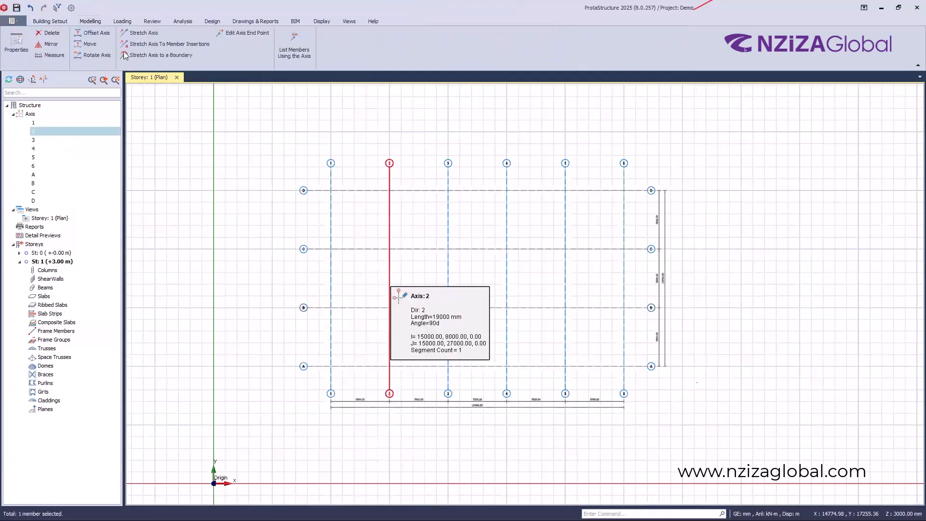
{"action": "left_click", "coordinate": [96, 36]}
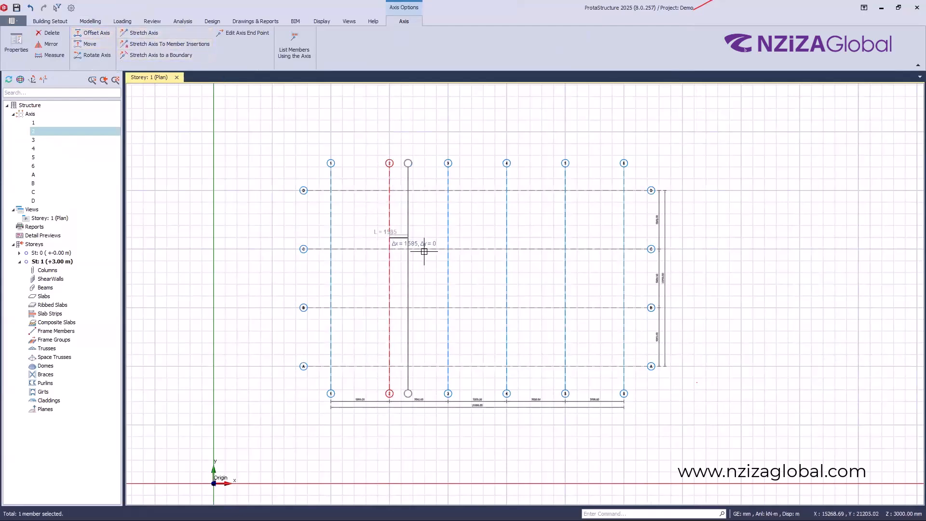
{"action": "scroll", "coordinate": [412, 258], "scroll_direction": "up", "scroll_amount": 2}
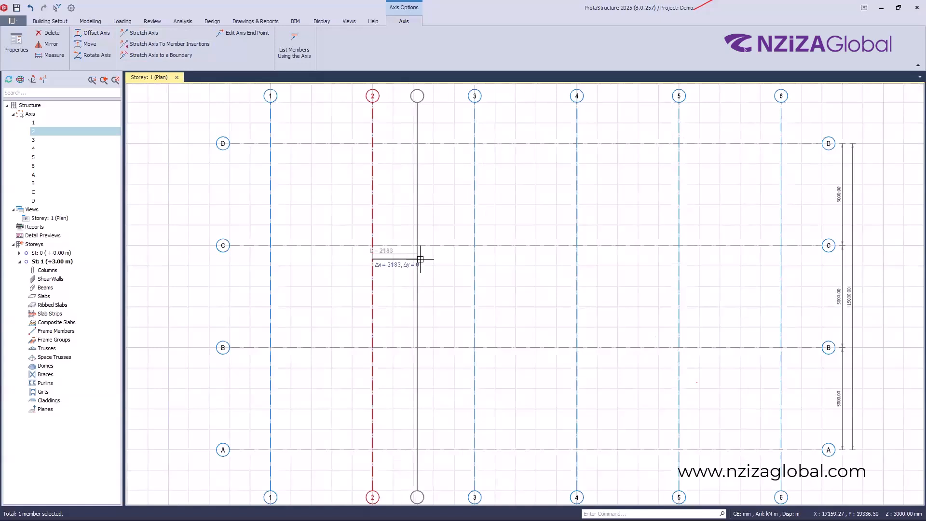
{"action": "scroll", "coordinate": [420, 259], "scroll_direction": "down", "scroll_amount": 1}
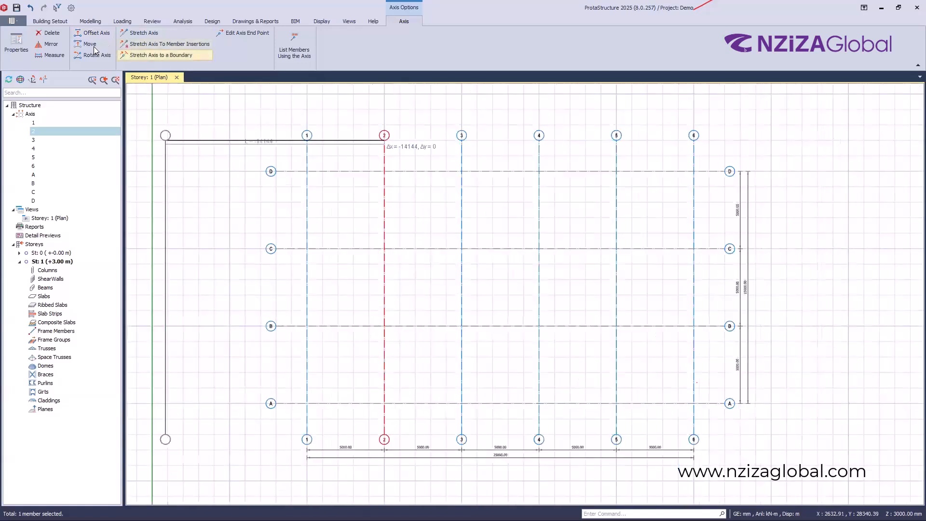
{"action": "left_click", "coordinate": [144, 32]}
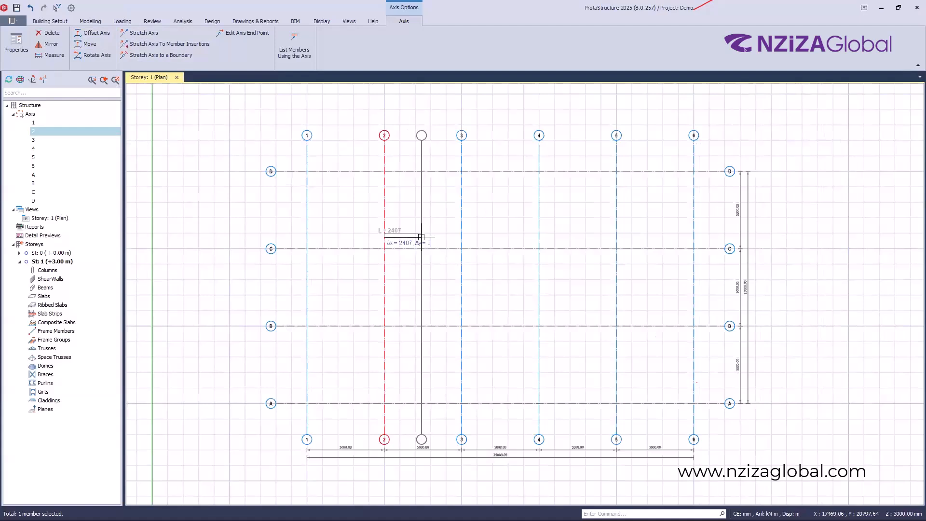
{"action": "key", "text": "Tab"}
{"action": "key", "text": "Return"}
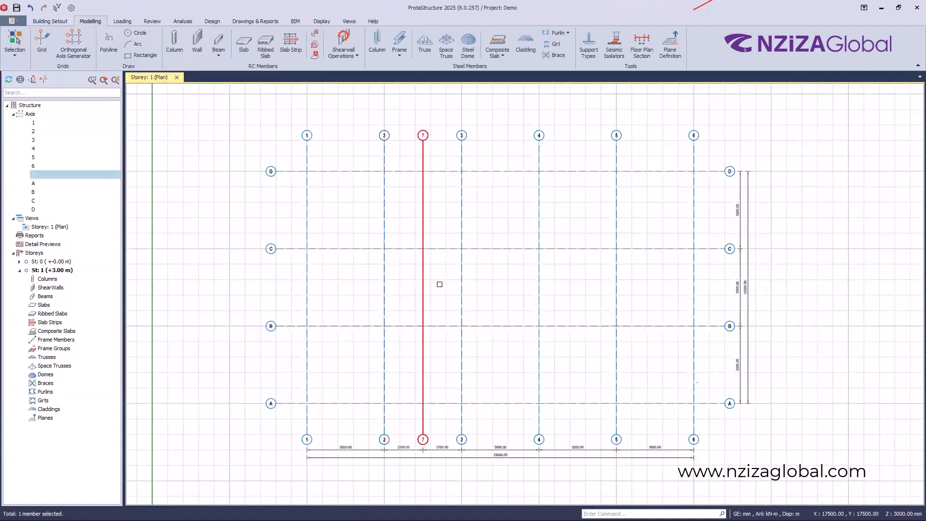
Step: Turn off the label bubbles at both ends of the intermediate axis between axes 2 and 3
{"action": "left_click", "coordinate": [423, 279]}
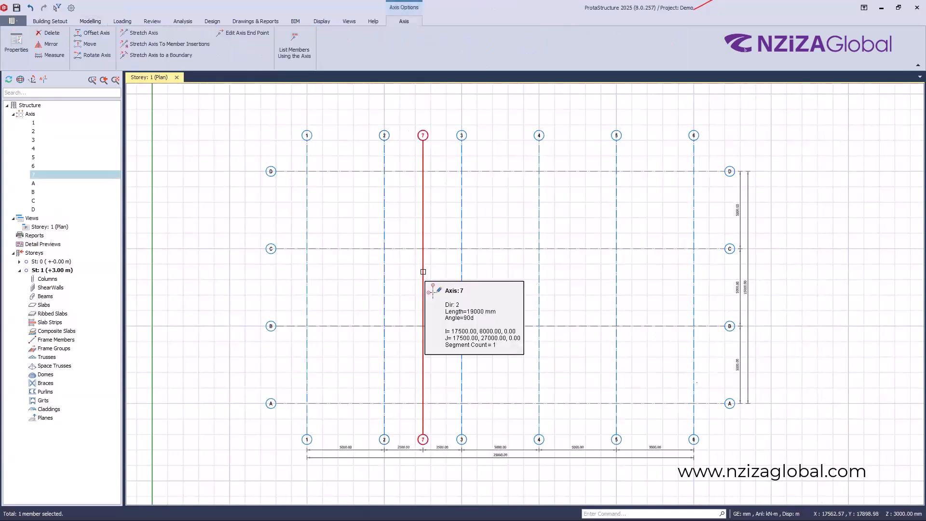
{"action": "double_click", "coordinate": [423, 271]}
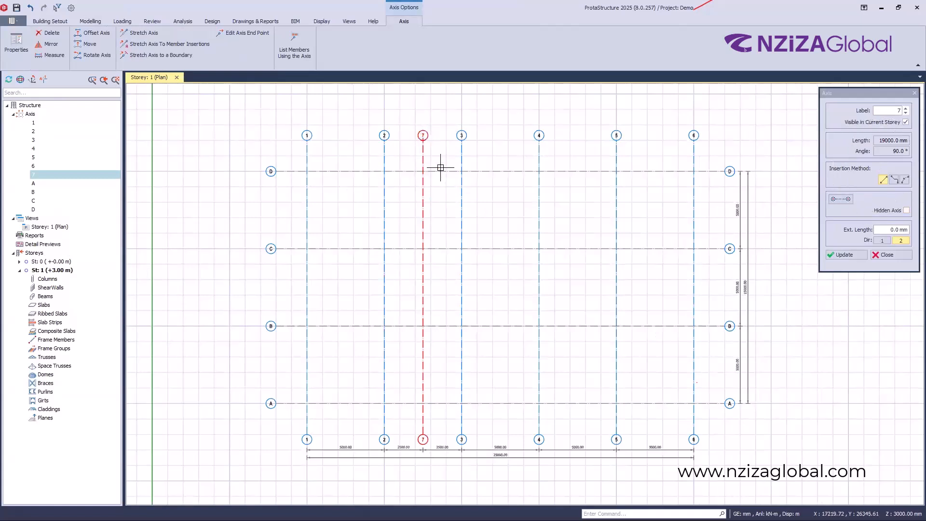
{"action": "left_click", "coordinate": [835, 203]}
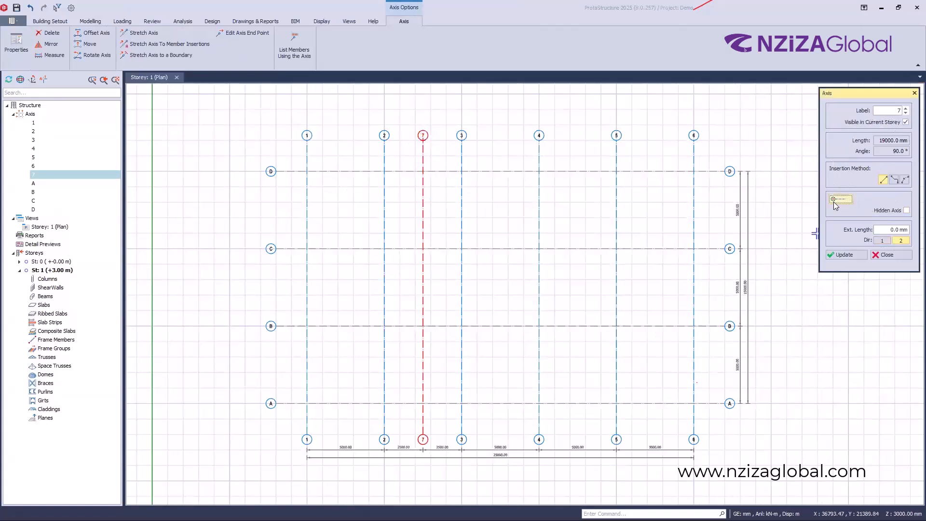
{"action": "left_click", "coordinate": [834, 202]}
{"action": "left_click", "coordinate": [849, 254]}
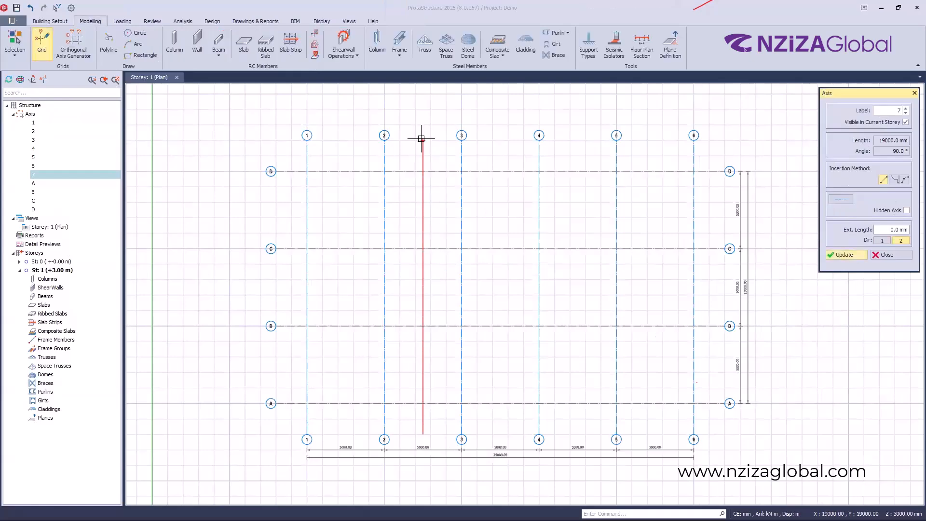
Step: Set the bubble-less intermediate axis as a hidden axis and close its properties
{"action": "scroll", "coordinate": [421, 138], "scroll_direction": "up", "scroll_amount": 3}
{"action": "scroll", "coordinate": [585, 201], "scroll_direction": "down", "scroll_amount": 5}
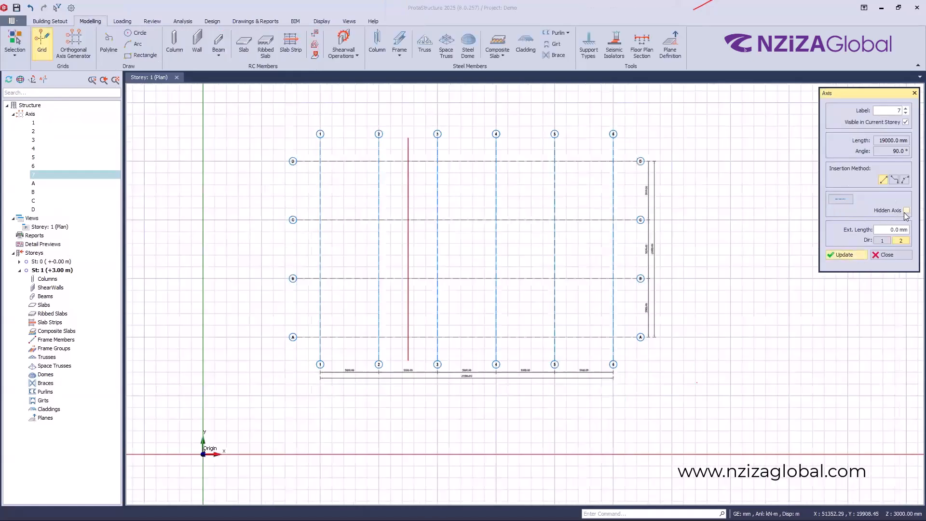
{"action": "left_click", "coordinate": [839, 257]}
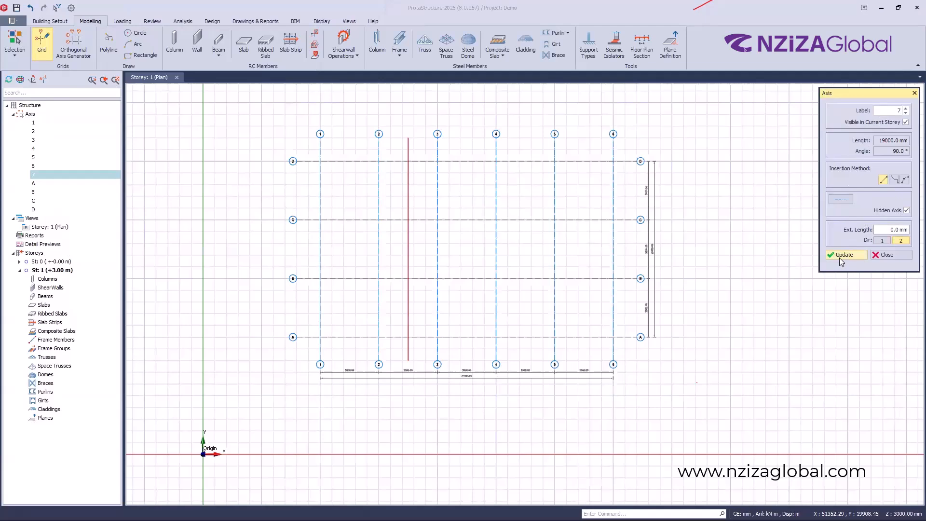
{"action": "left_click", "coordinate": [880, 253]}
{"action": "scroll", "coordinate": [391, 212], "scroll_direction": "up", "scroll_amount": 1}
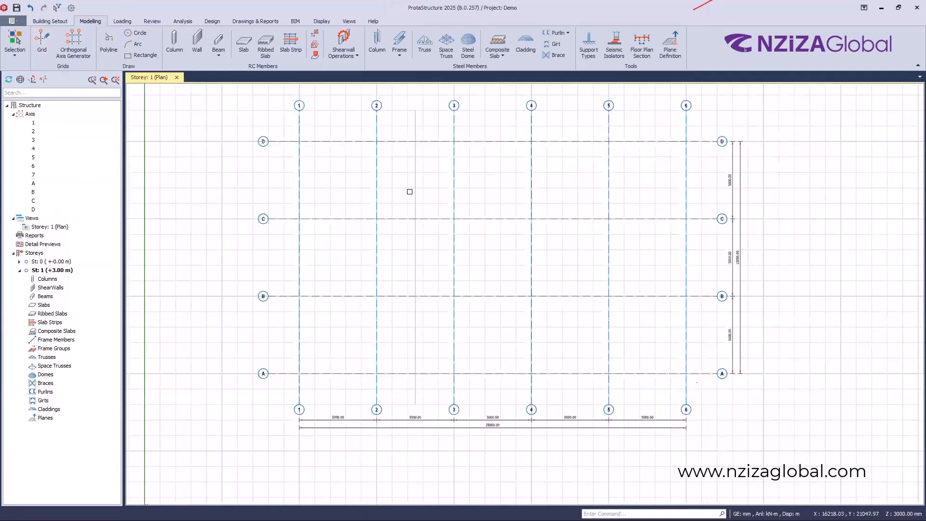
Step: Stretch the upper end of the hidden axis down to a point between axes C and D
{"action": "left_click", "coordinate": [416, 184]}
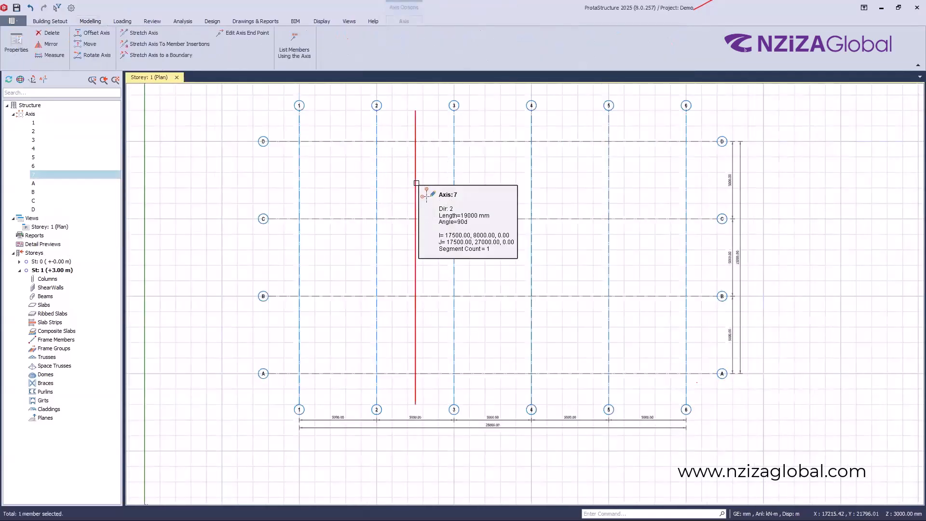
{"action": "left_click", "coordinate": [144, 33]}
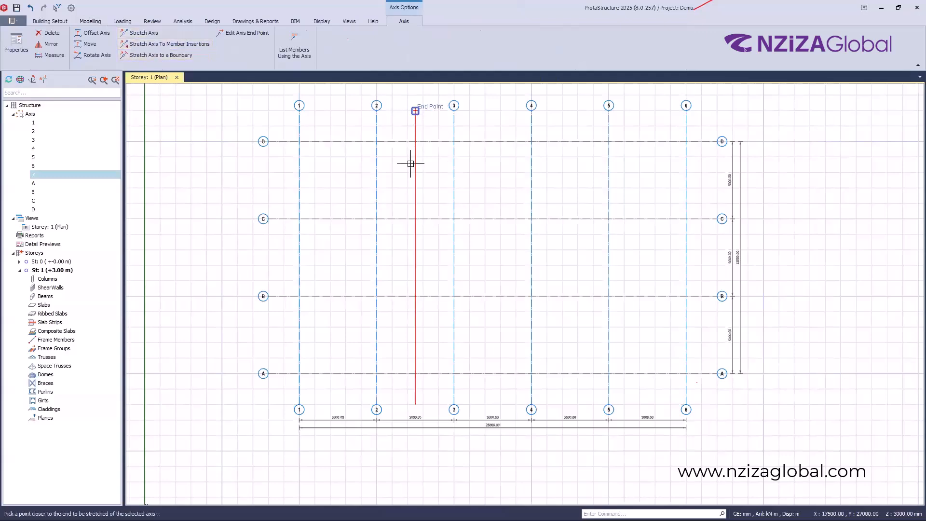
{"action": "scroll", "coordinate": [419, 193], "scroll_direction": "up", "scroll_amount": 4}
{"action": "left_click", "coordinate": [407, 202]}
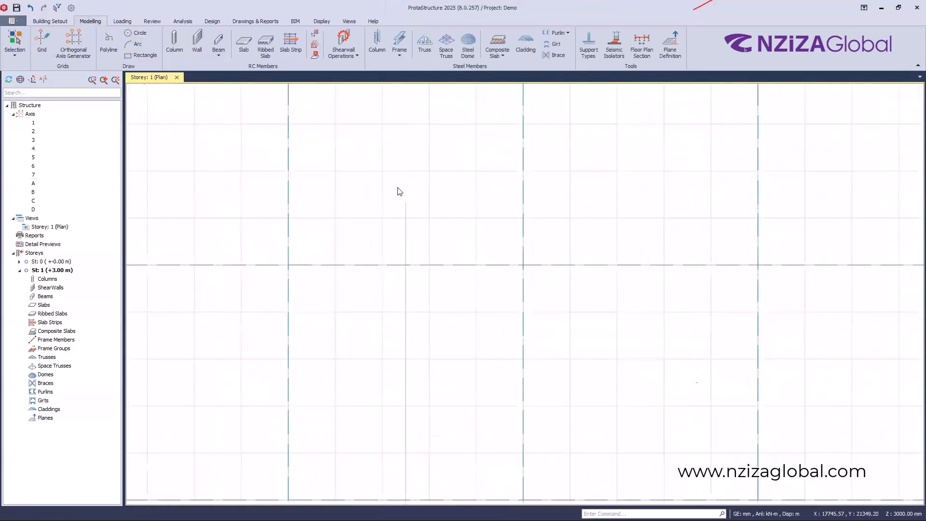
{"action": "scroll", "coordinate": [400, 188], "scroll_direction": "down", "scroll_amount": 5}
Step: Stretch the lower end of the hidden axis up to about midway between axes A and B
{"action": "left_click", "coordinate": [404, 302]}
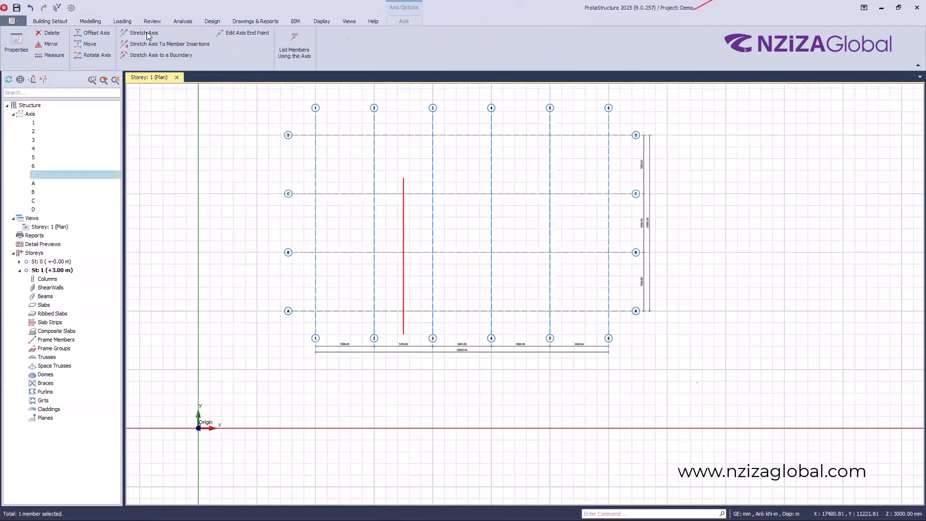
{"action": "left_click", "coordinate": [143, 33]}
{"action": "left_click", "coordinate": [405, 333]}
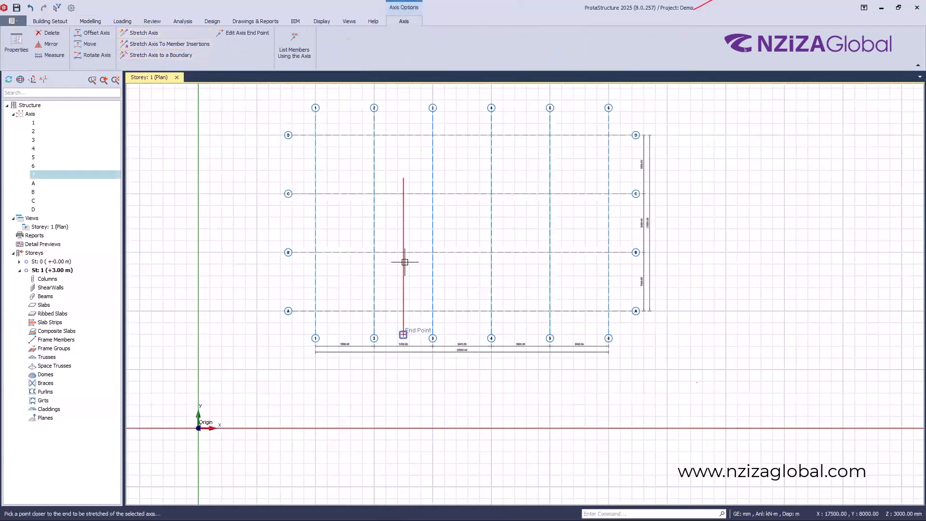
{"action": "scroll", "coordinate": [406, 276], "scroll_direction": "up", "scroll_amount": 4}
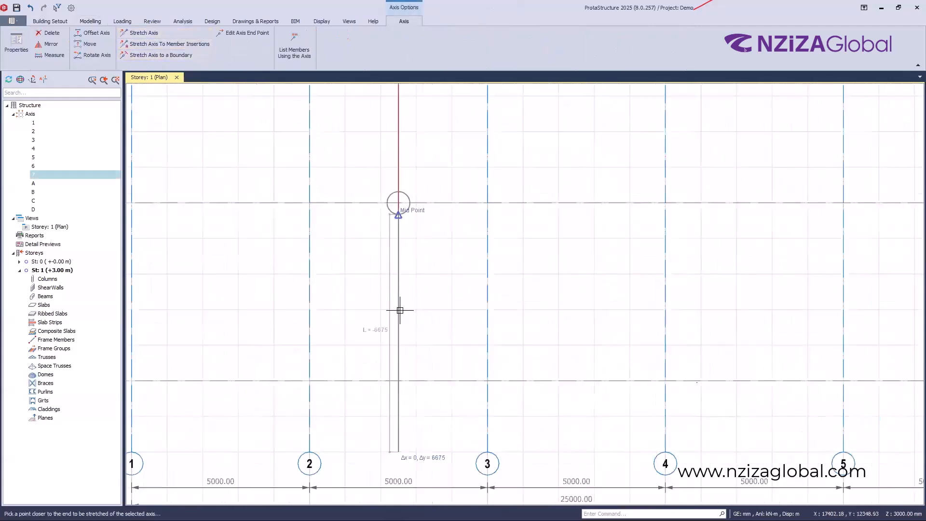
{"action": "scroll", "coordinate": [404, 303], "scroll_direction": "up", "scroll_amount": 1}
{"action": "left_click", "coordinate": [404, 301]}
{"action": "scroll", "coordinate": [390, 262], "scroll_direction": "down", "scroll_amount": 2}
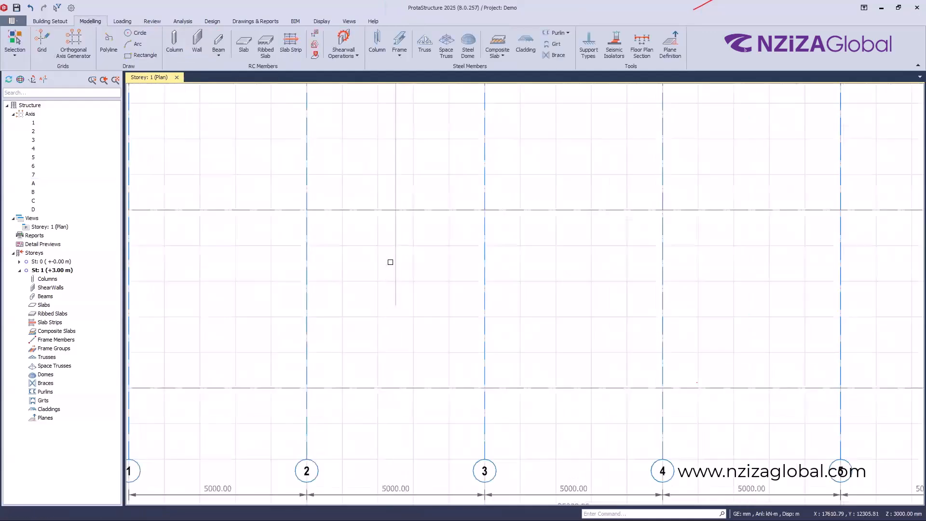
Step: Offset the shortened hidden axis a short distance towards axis 3 to create a parallel copy
{"action": "left_click", "coordinate": [97, 31]}
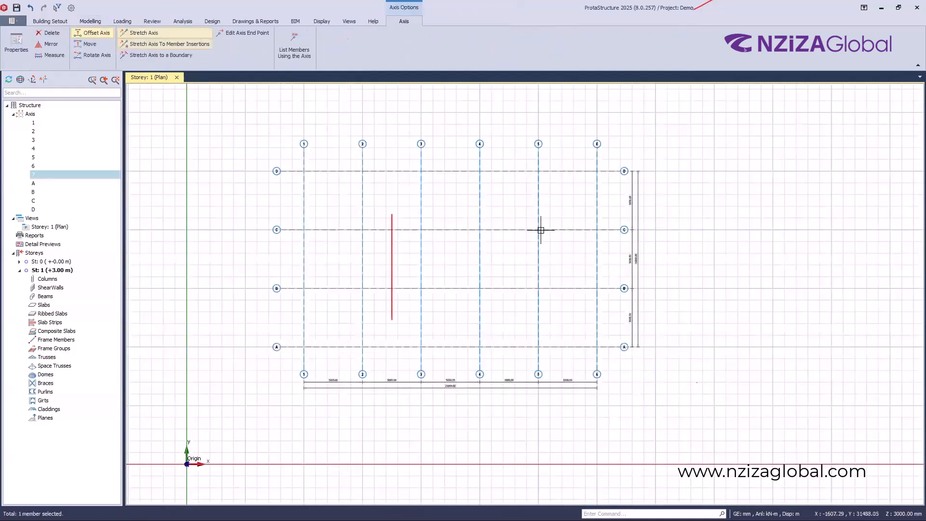
{"action": "key", "text": "Tab"}
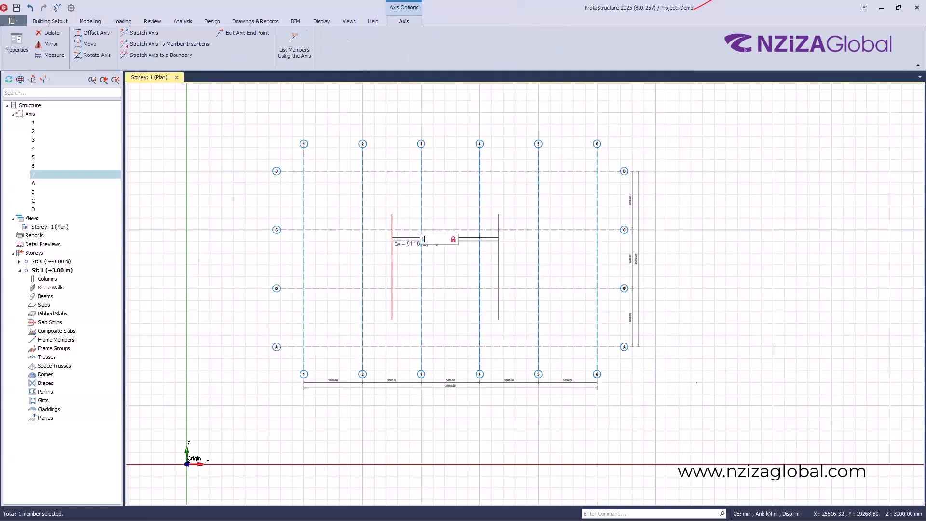
{"action": "key", "text": "Return"}
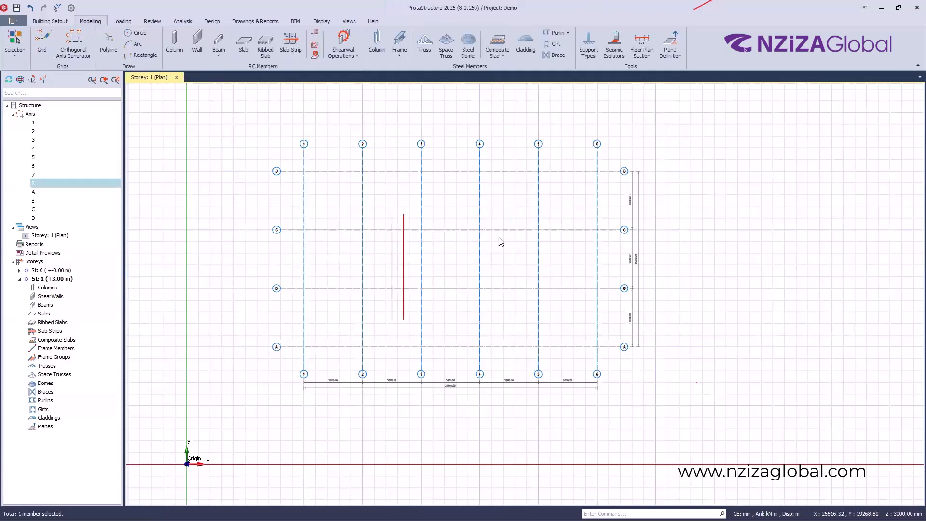
{"action": "key", "text": "Escape"}
Step: Delete the offset copy of the hidden axis
{"action": "left_click", "coordinate": [403, 259]}
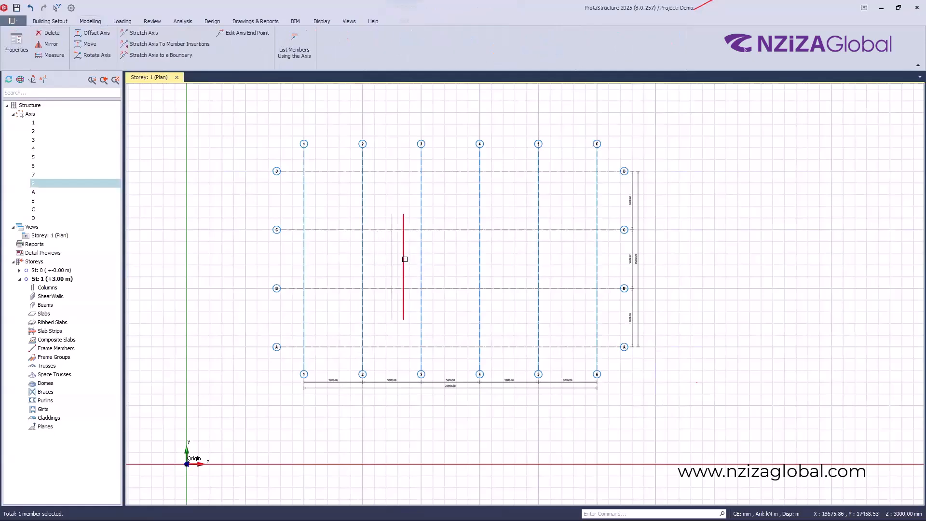
{"action": "key", "text": "Delete"}
{"action": "scroll", "coordinate": [430, 259], "scroll_direction": "up", "scroll_amount": 2}
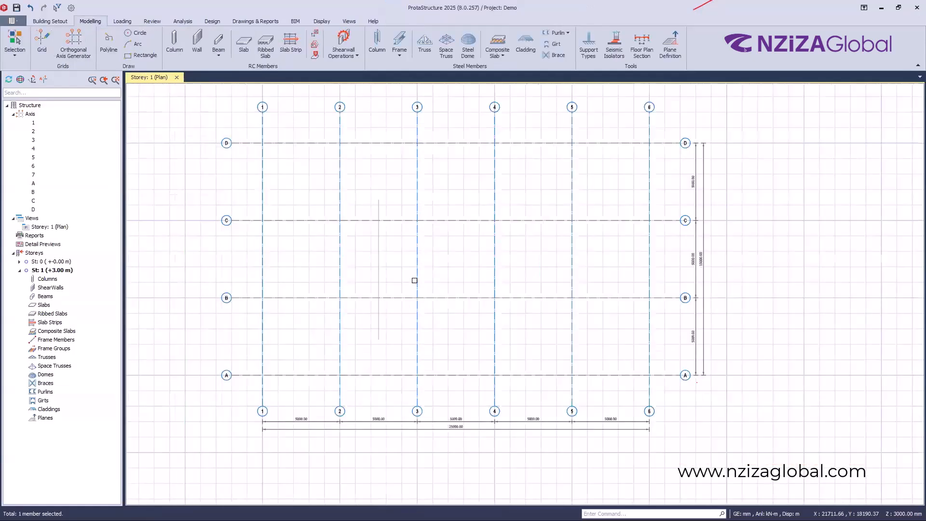
{"action": "scroll", "coordinate": [414, 280], "scroll_direction": "down", "scroll_amount": 1}
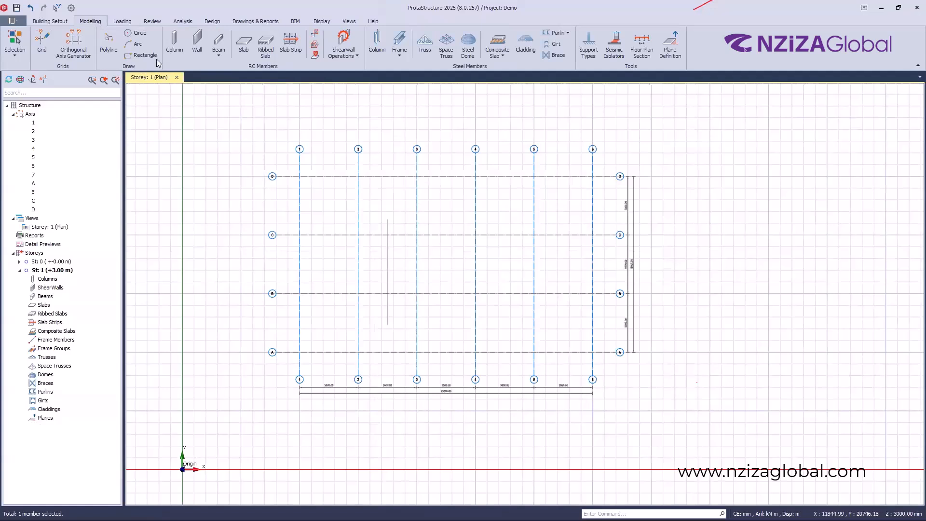
Step: Set the RC column section to b1 400 mm and b2 400 mm and insert columns at every axis 1 intersection from A to D
{"action": "left_click", "coordinate": [181, 45]}
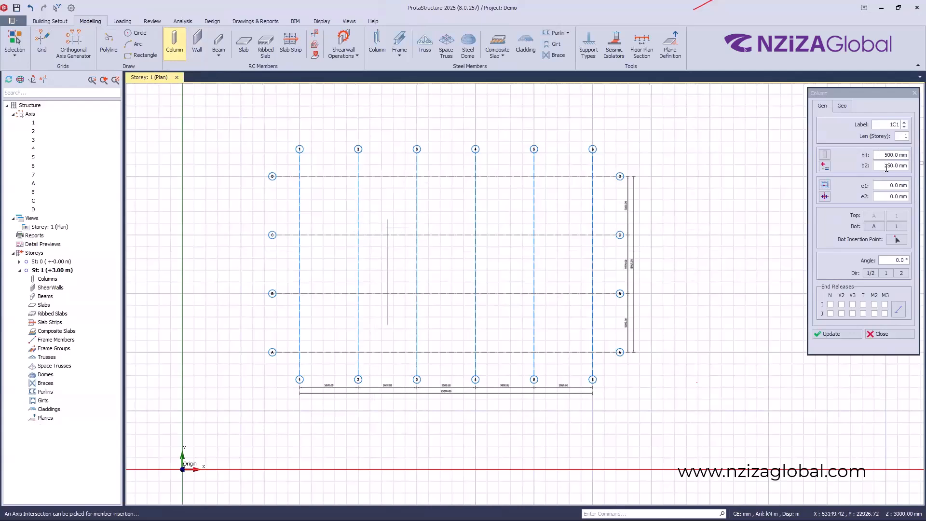
{"action": "double_click", "coordinate": [888, 155]}
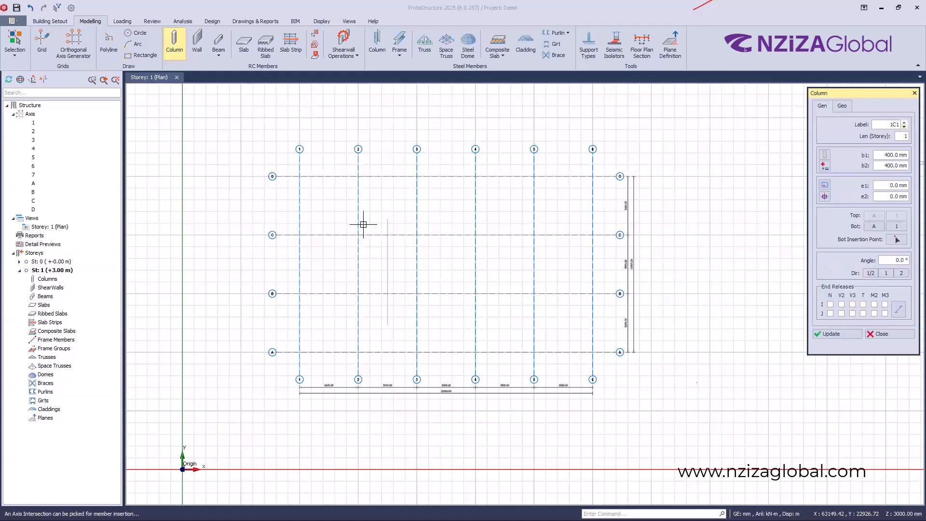
{"action": "left_click_drag", "start_coordinate": [283, 167], "coordinate": [324, 359]}
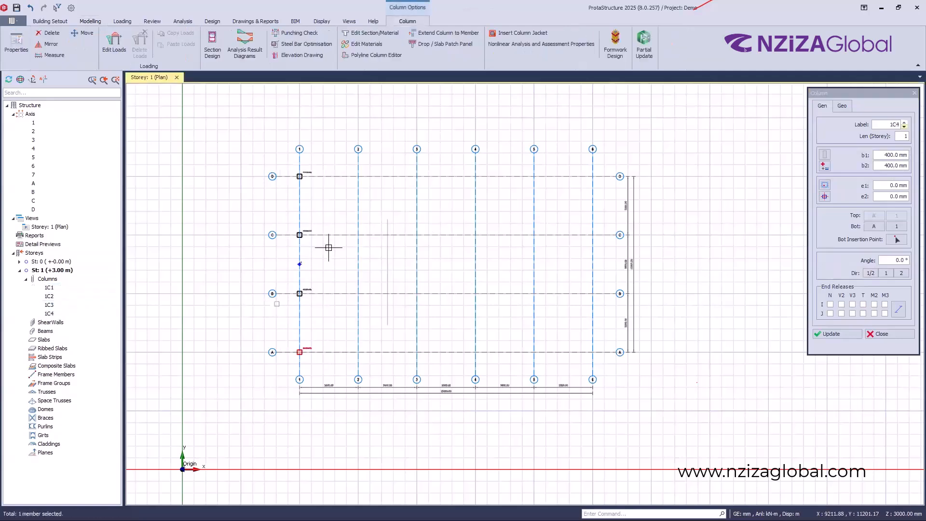
Step: Insert 400 x 400 mm columns at all remaining grid intersections on axes 2 to 6, leaving out 3-B and 3-C
{"action": "scroll", "coordinate": [284, 304], "scroll_direction": "up", "scroll_amount": 3}
{"action": "scroll", "coordinate": [279, 329], "scroll_direction": "down", "scroll_amount": 5}
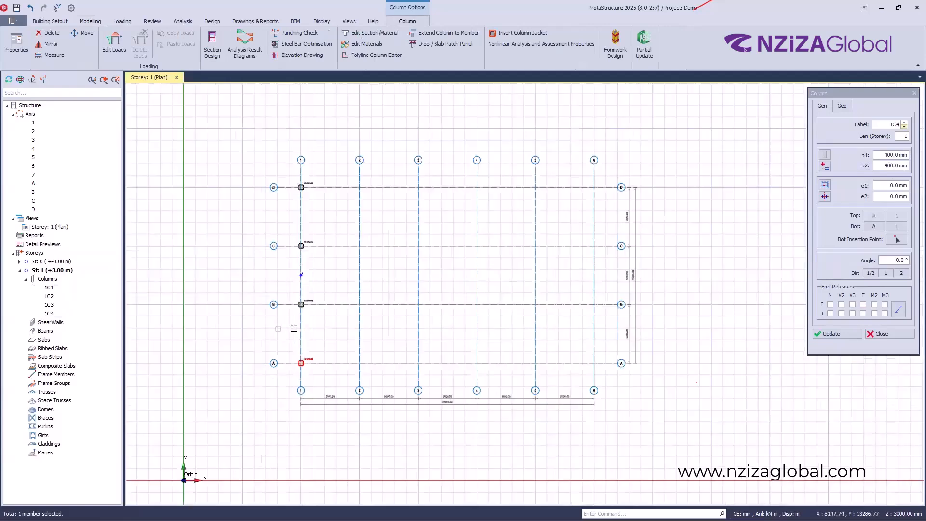
{"action": "left_click_drag", "start_coordinate": [349, 176], "coordinate": [366, 373]}
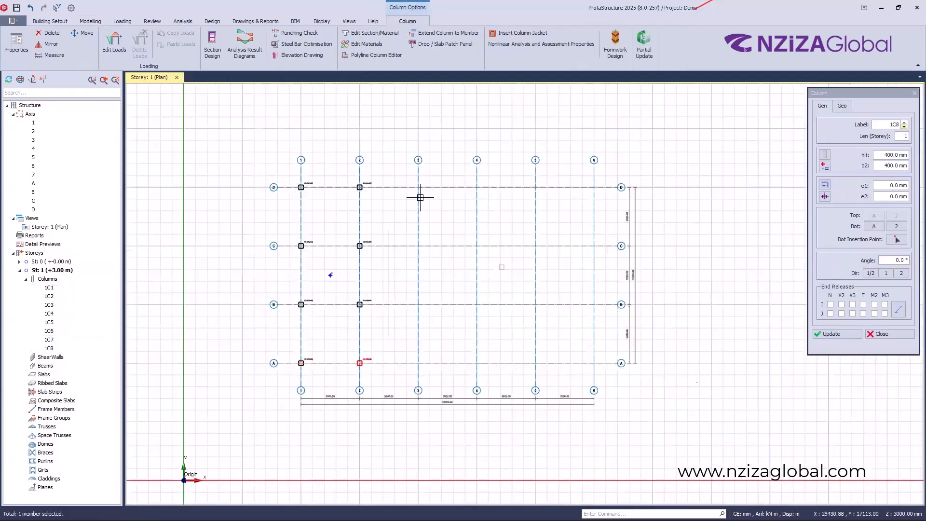
{"action": "left_click_drag", "start_coordinate": [405, 174], "coordinate": [609, 226]}
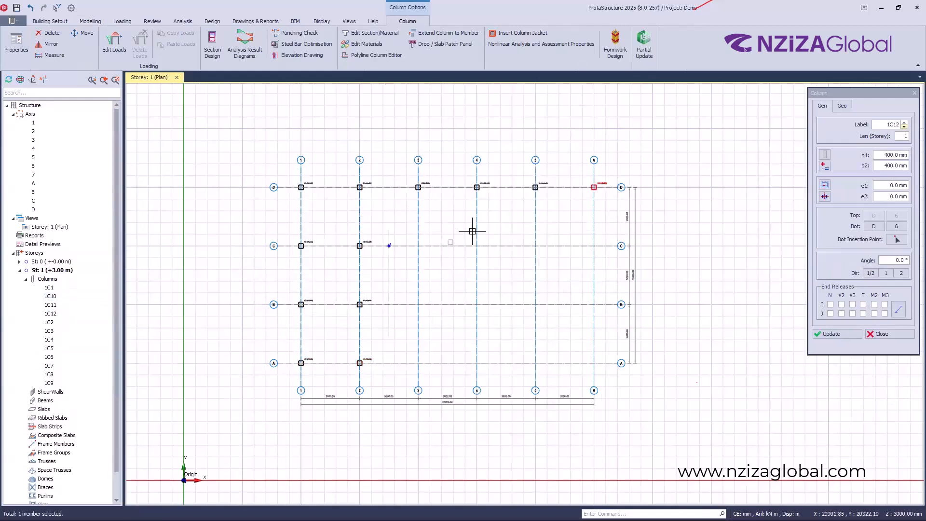
{"action": "left_click_drag", "start_coordinate": [466, 225], "coordinate": [603, 380]}
{"action": "left_click_drag", "start_coordinate": [400, 345], "coordinate": [440, 379]}
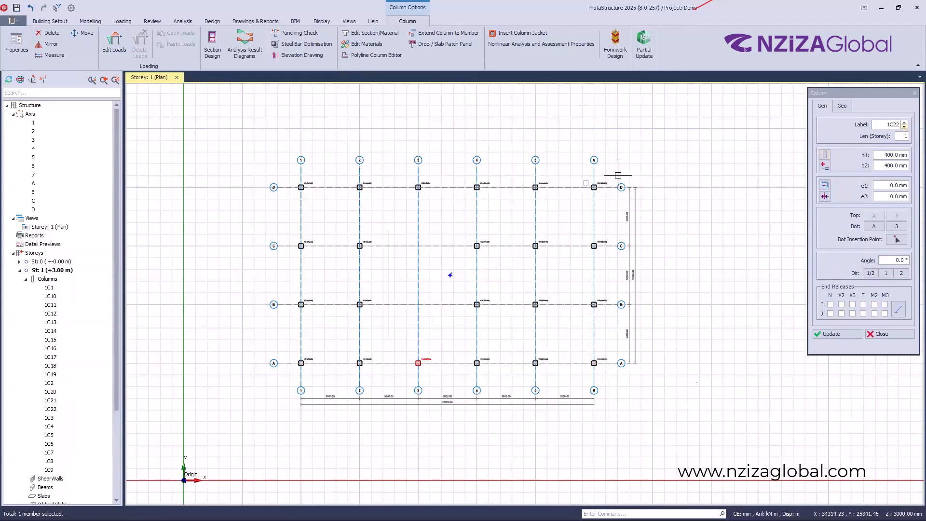
Step: Switch the column section to a circular concrete profile of 400 mm diameter and insert one at intersection 3-B
{"action": "scroll", "coordinate": [599, 185], "scroll_direction": "up", "scroll_amount": 5}
{"action": "scroll", "coordinate": [575, 208], "scroll_direction": "down", "scroll_amount": 5}
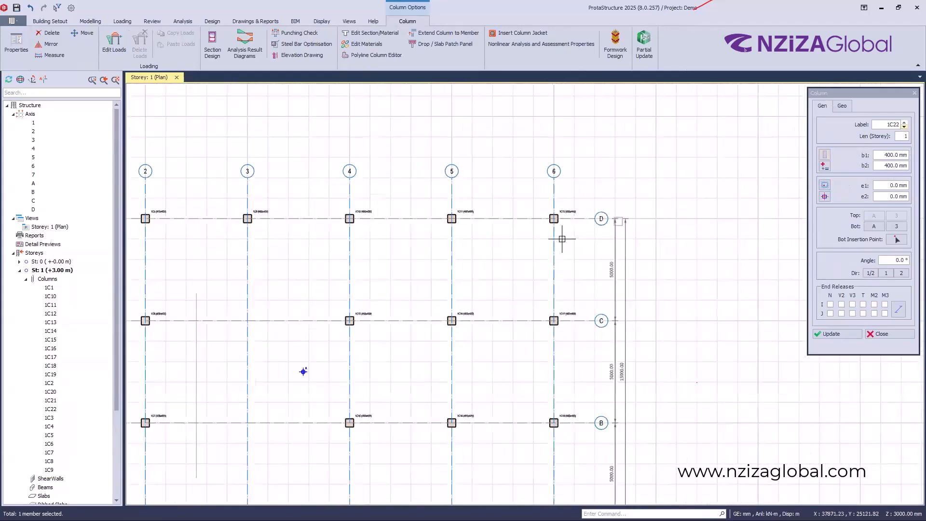
{"action": "scroll", "coordinate": [568, 225], "scroll_direction": "up", "scroll_amount": 3}
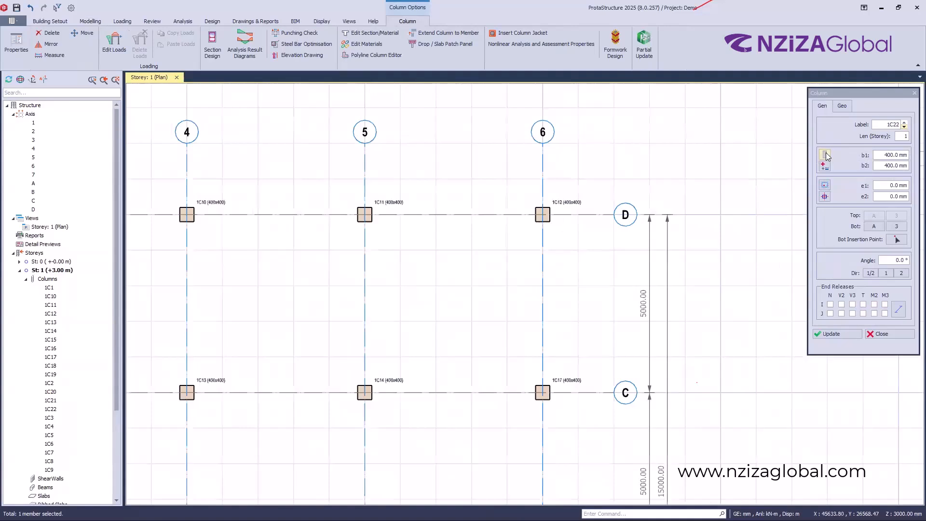
{"action": "left_click", "coordinate": [826, 155]}
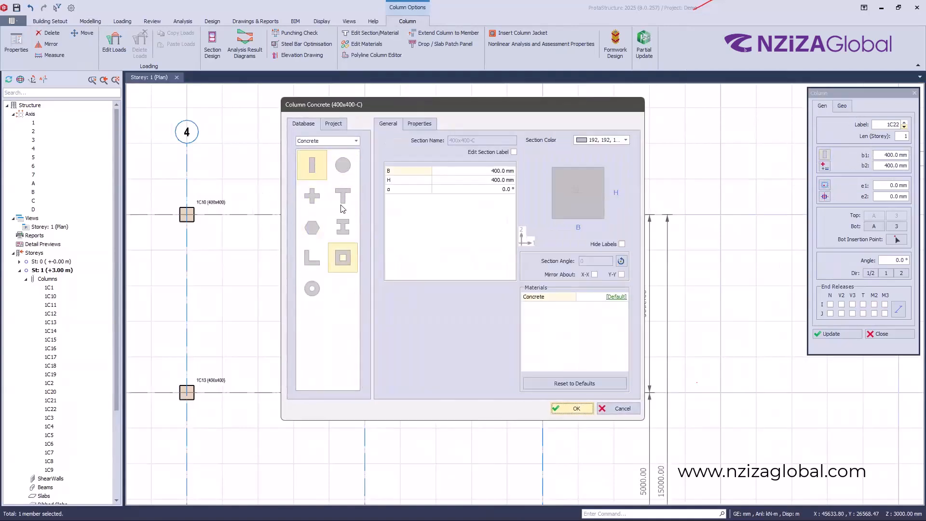
{"action": "left_click", "coordinate": [343, 165]}
{"action": "left_click", "coordinate": [575, 409]}
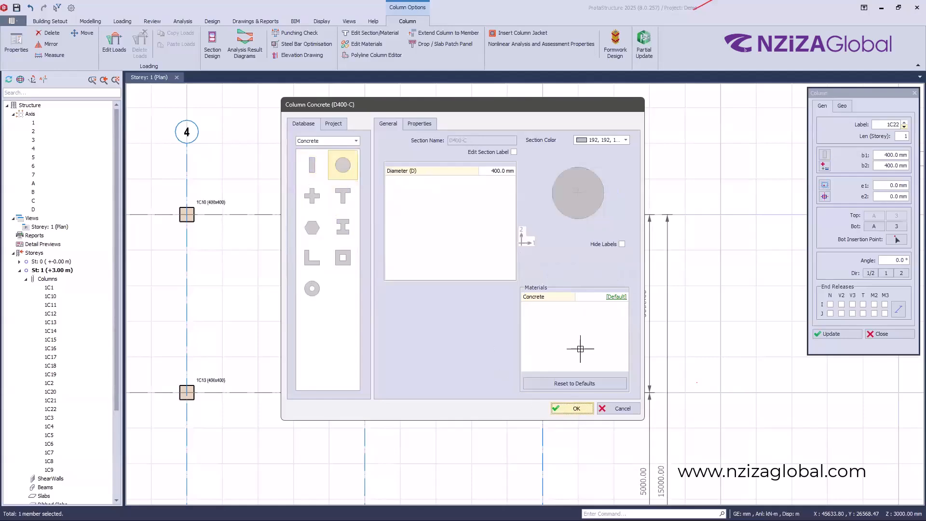
{"action": "scroll", "coordinate": [444, 338], "scroll_direction": "down", "scroll_amount": 5}
{"action": "scroll", "coordinate": [405, 263], "scroll_direction": "up", "scroll_amount": 2}
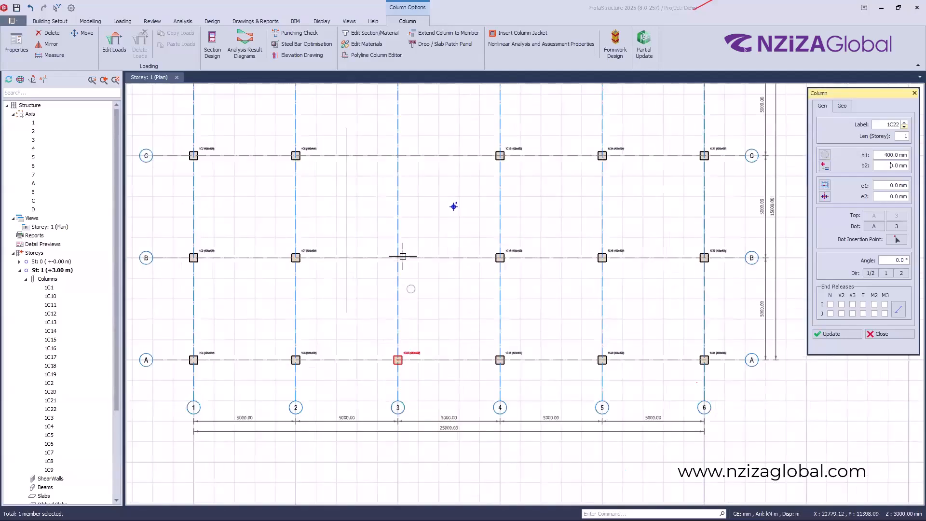
{"action": "left_click", "coordinate": [412, 307]}
{"action": "scroll", "coordinate": [376, 291], "scroll_direction": "up", "scroll_amount": 4}
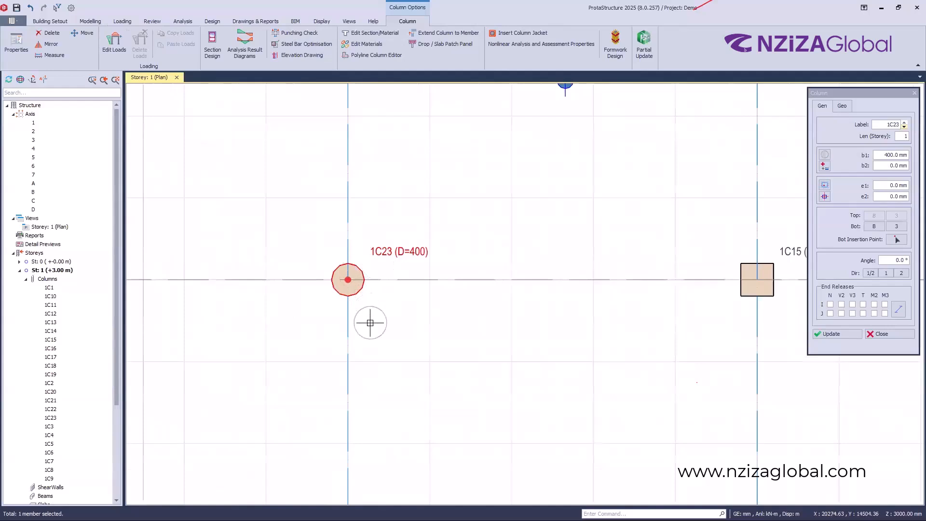
Step: Switch the column section to a plus-shaped 600 x 600 mm concrete profile and insert one at intersection 3-C
{"action": "left_click", "coordinate": [825, 155]}
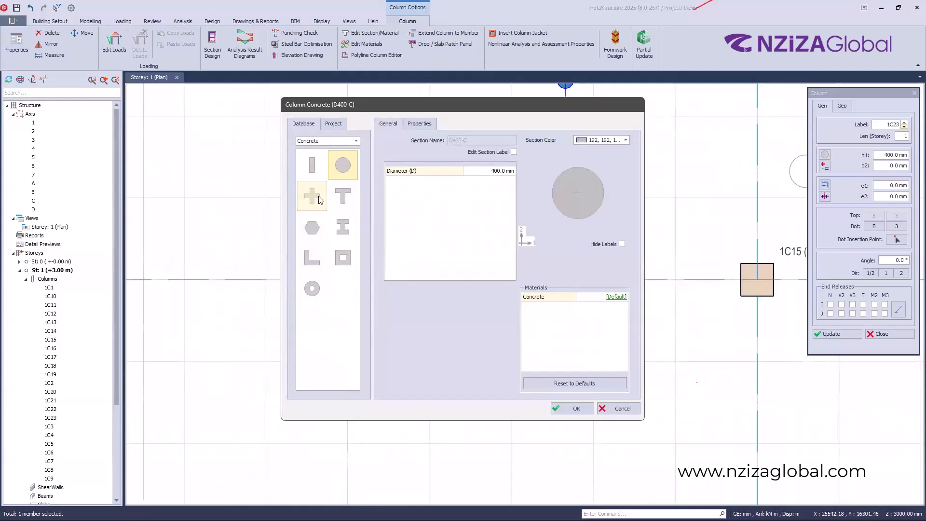
{"action": "left_click", "coordinate": [312, 196]}
{"action": "left_click", "coordinate": [574, 408]}
{"action": "scroll", "coordinate": [661, 416], "scroll_direction": "down", "scroll_amount": 4}
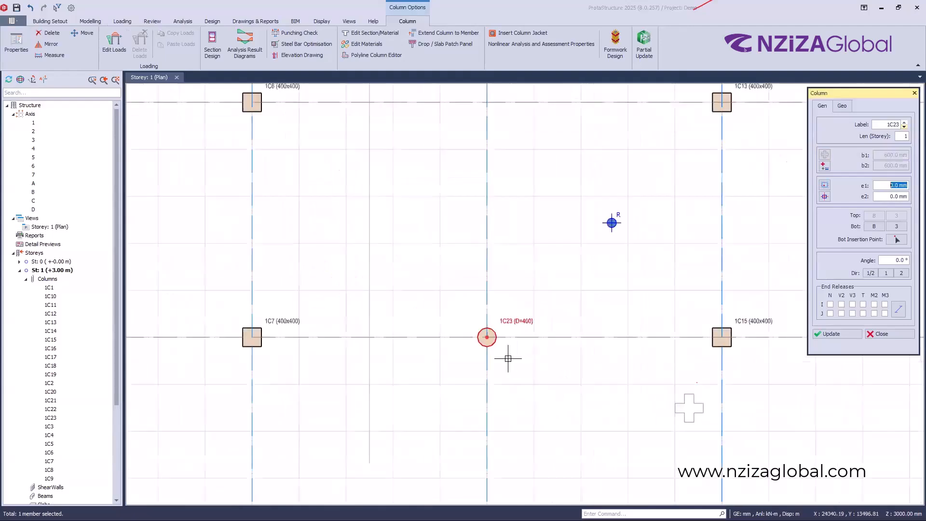
{"action": "scroll", "coordinate": [527, 250], "scroll_direction": "up", "scroll_amount": 5}
{"action": "left_click", "coordinate": [481, 263]}
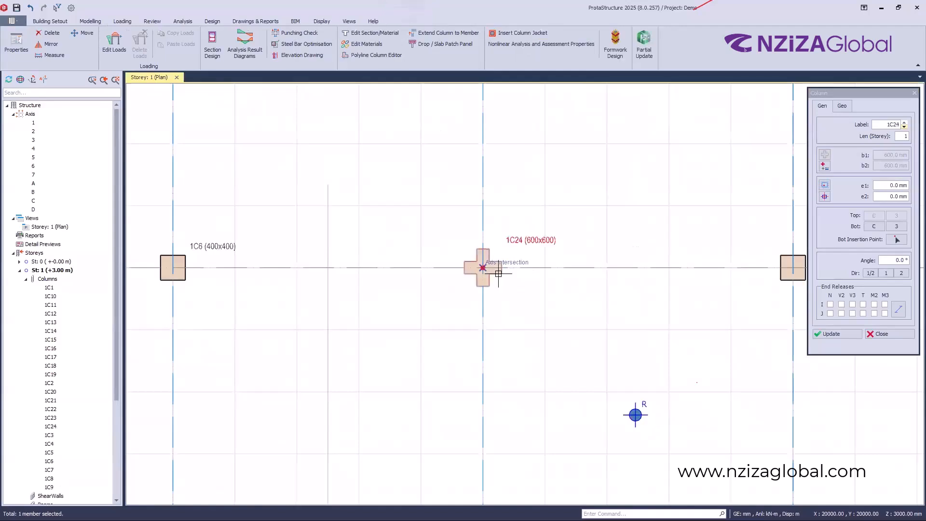
{"action": "scroll", "coordinate": [498, 272], "scroll_direction": "up", "scroll_amount": 3}
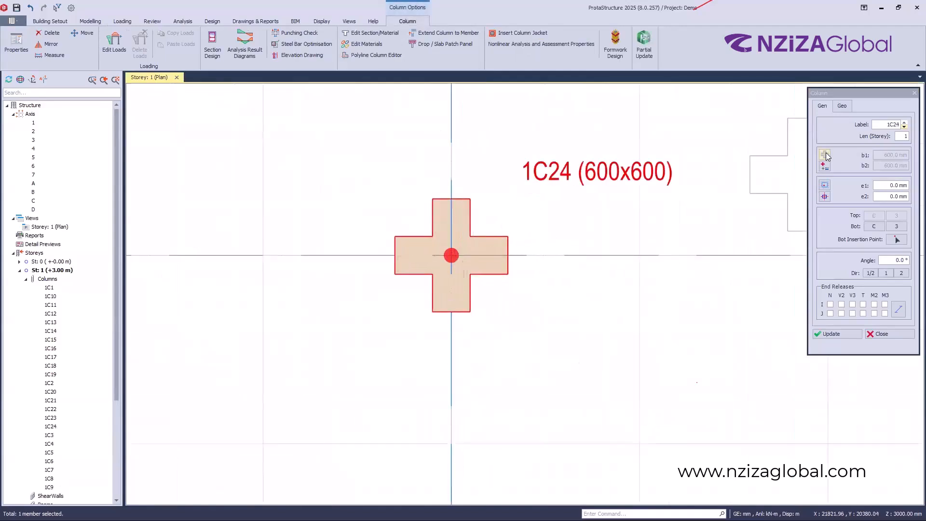
Step: Examine the other concrete section shapes offered for columns, such as the L-shape, leaving the current section unchanged
{"action": "left_click", "coordinate": [825, 155]}
{"action": "left_click", "coordinate": [312, 263]}
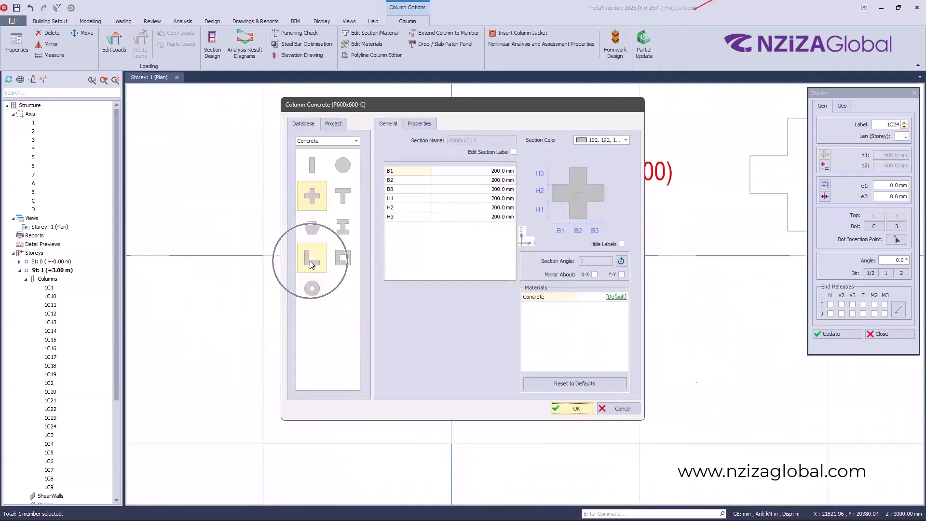
{"action": "key", "text": "ctrl"}
{"action": "key", "text": "ctrl"}
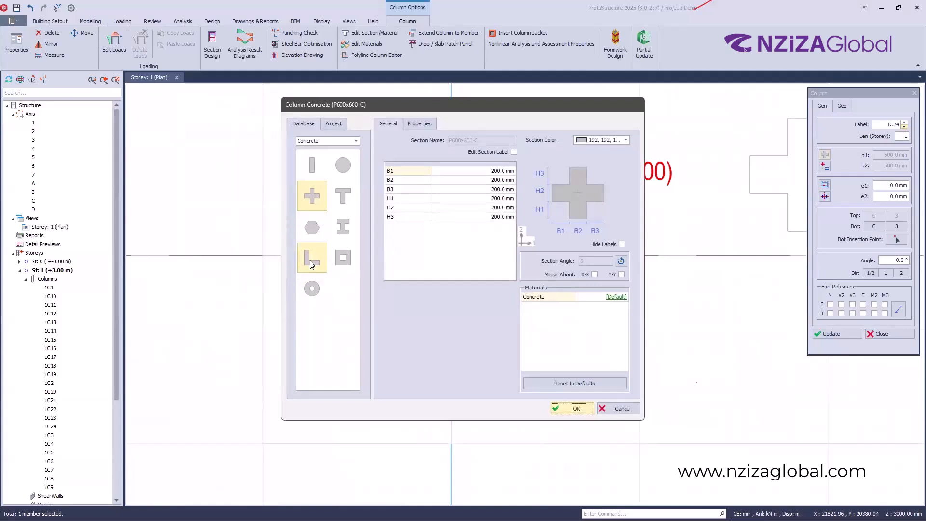
{"action": "left_click", "coordinate": [610, 411]}
Step: End column insertion and delete the circular column at intersection 3-B
{"action": "scroll", "coordinate": [528, 268], "scroll_direction": "down", "scroll_amount": 5}
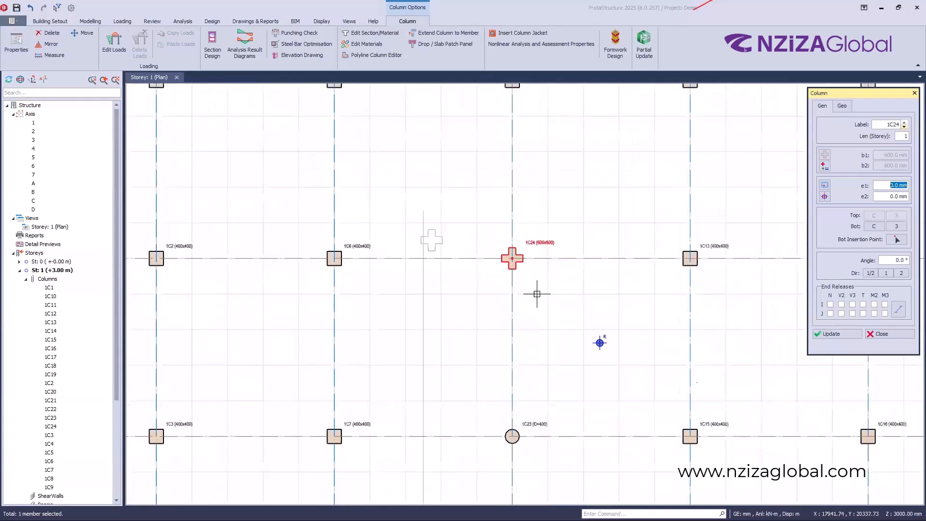
{"action": "scroll", "coordinate": [537, 294], "scroll_direction": "down", "scroll_amount": 3}
{"action": "key", "text": "Escape"}
{"action": "scroll", "coordinate": [492, 337], "scroll_direction": "up", "scroll_amount": 5}
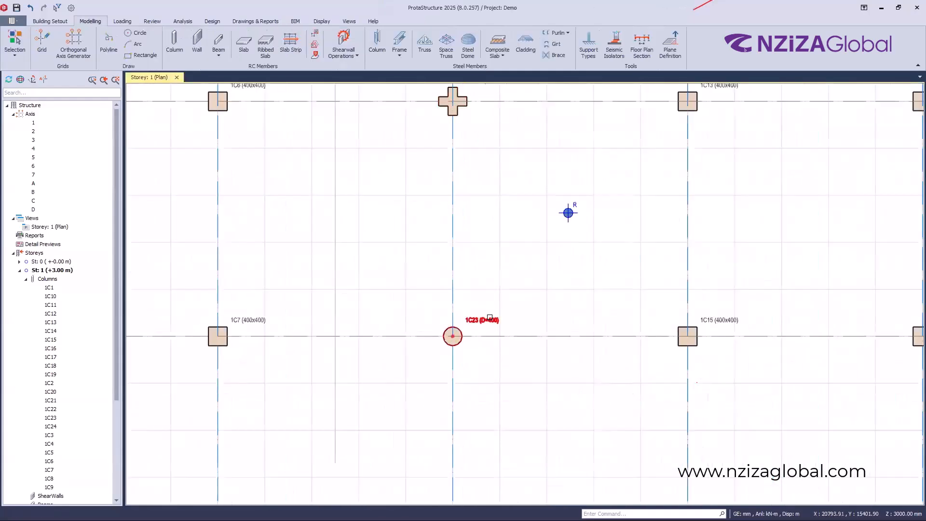
{"action": "left_click", "coordinate": [490, 318]}
{"action": "key", "text": "Delete"}
Step: Draw a closed irregular seven-sided polyline around intersection 3-B
{"action": "scroll", "coordinate": [488, 350], "scroll_direction": "up", "scroll_amount": 3}
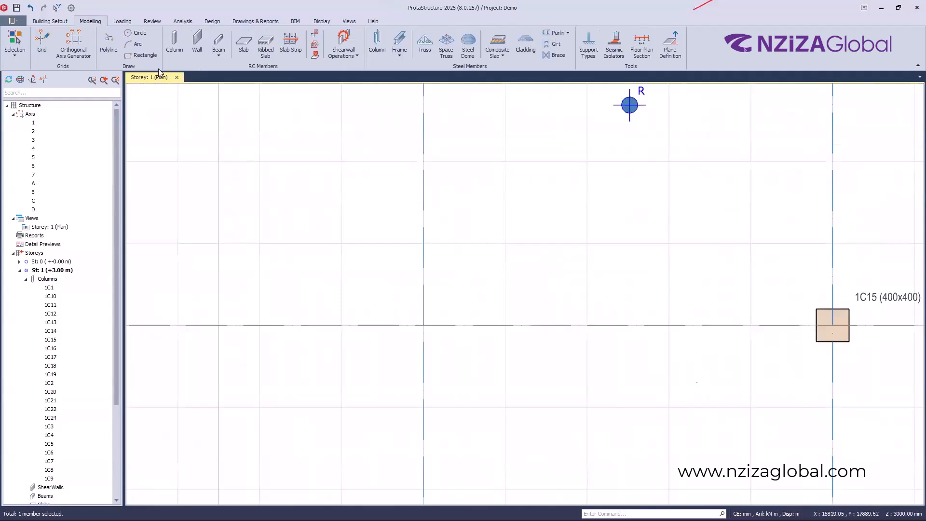
{"action": "left_click", "coordinate": [109, 43]}
{"action": "left_click", "coordinate": [400, 293]}
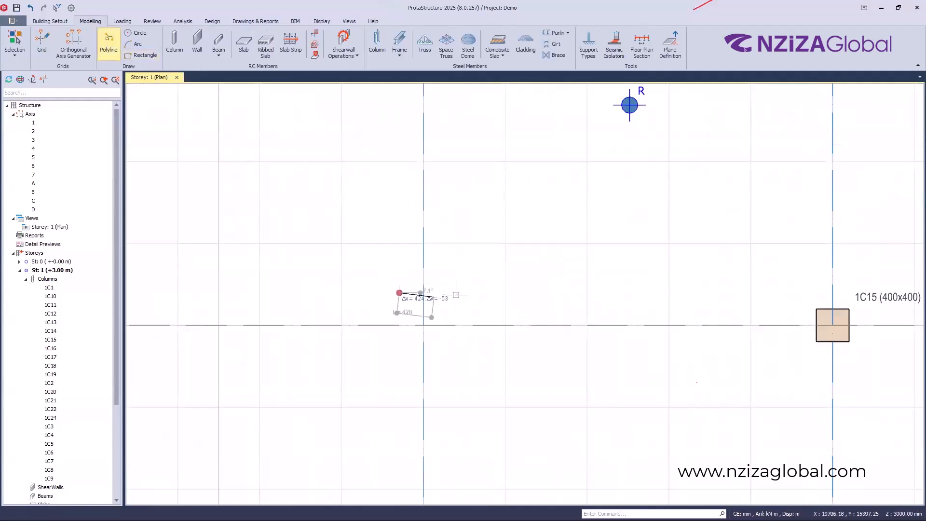
{"action": "left_click", "coordinate": [459, 294]}
{"action": "left_click", "coordinate": [490, 338]}
{"action": "left_click", "coordinate": [479, 391]}
{"action": "left_click", "coordinate": [393, 407]}
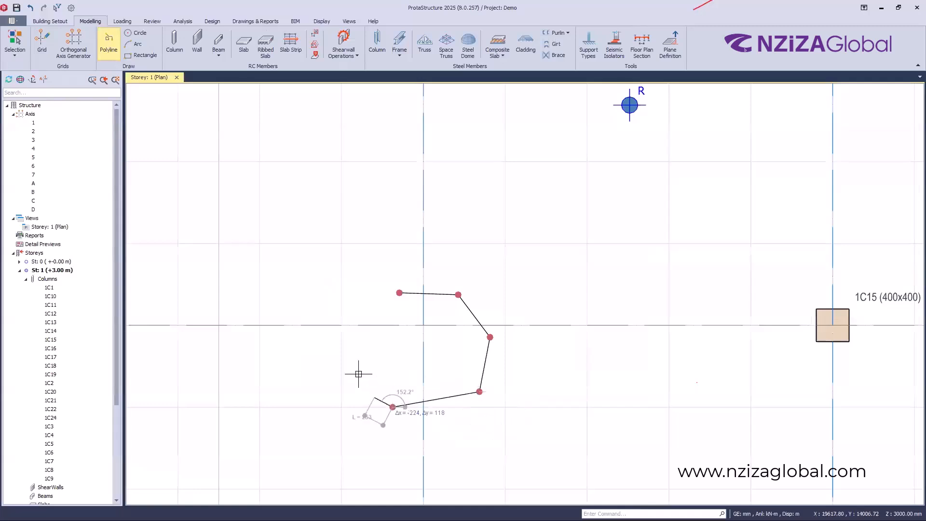
{"action": "left_click", "coordinate": [358, 372]}
{"action": "left_click", "coordinate": [360, 307]}
{"action": "left_click", "coordinate": [399, 293]}
Step: Use the closed polyline as a custom column section and insert that column at intersection 3-B
{"action": "scroll", "coordinate": [512, 278], "scroll_direction": "down", "scroll_amount": 3}
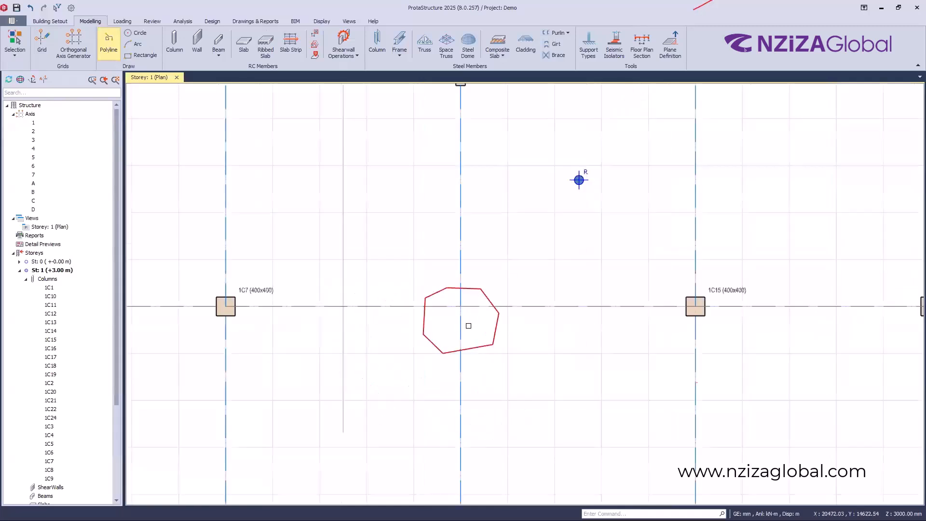
{"action": "scroll", "coordinate": [468, 326], "scroll_direction": "up", "scroll_amount": 3}
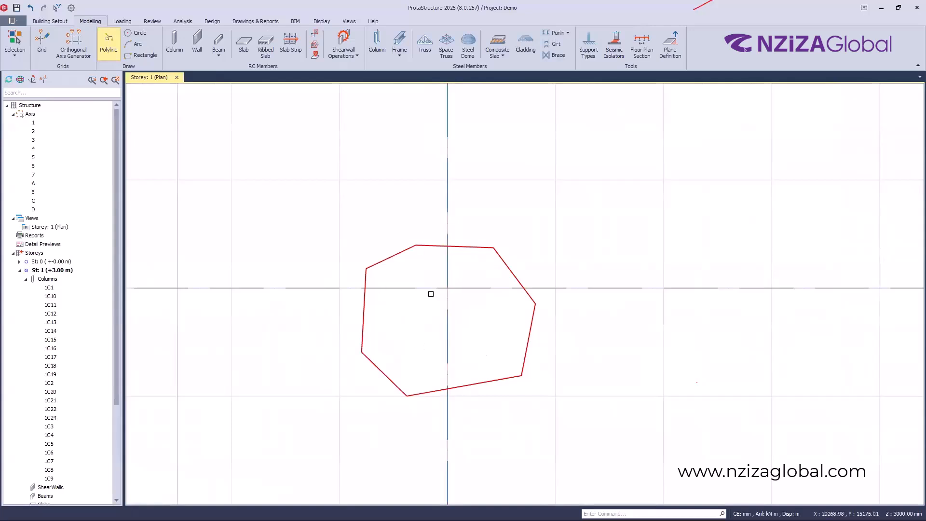
{"action": "scroll", "coordinate": [430, 293], "scroll_direction": "down", "scroll_amount": 5}
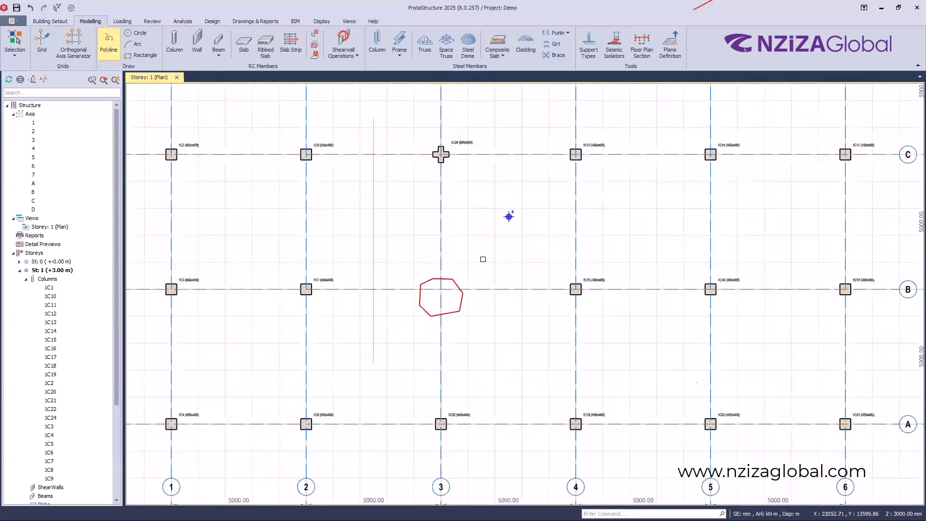
{"action": "scroll", "coordinate": [431, 291], "scroll_direction": "up", "scroll_amount": 2}
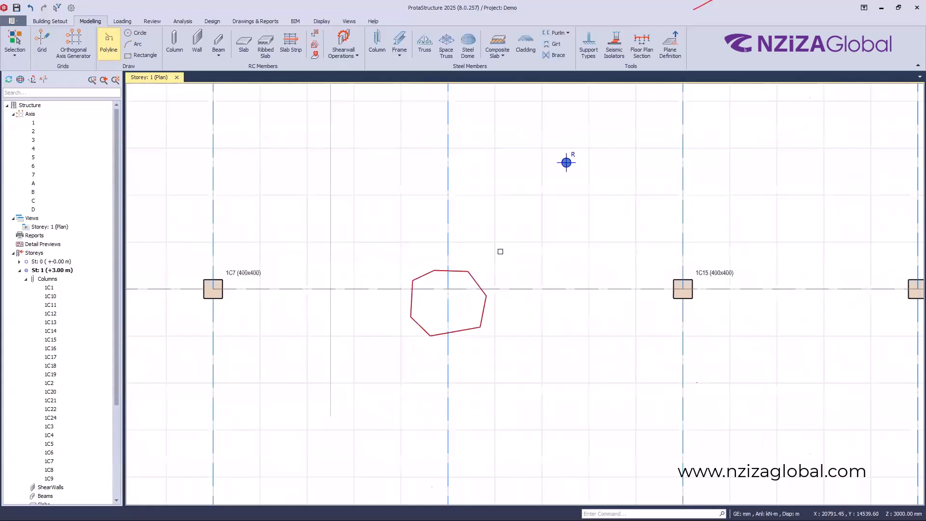
{"action": "right_click", "coordinate": [500, 251]}
{"action": "left_click", "coordinate": [539, 306]}
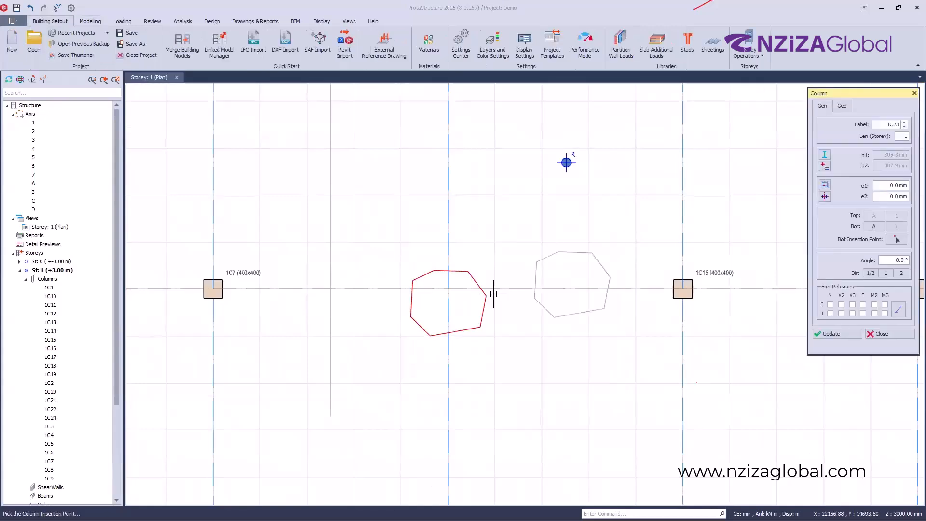
{"action": "left_click", "coordinate": [484, 355]}
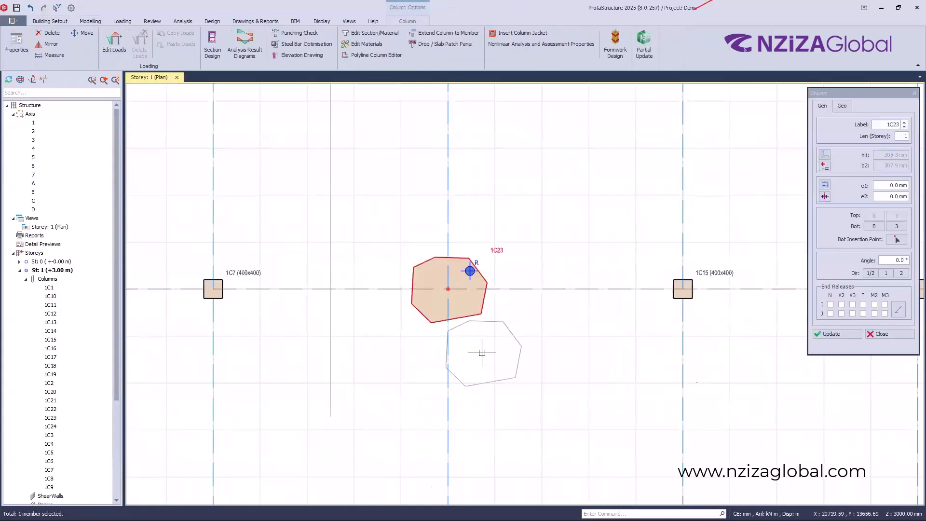
{"action": "key", "text": "Escape"}
{"action": "scroll", "coordinate": [453, 337], "scroll_direction": "up", "scroll_amount": 4}
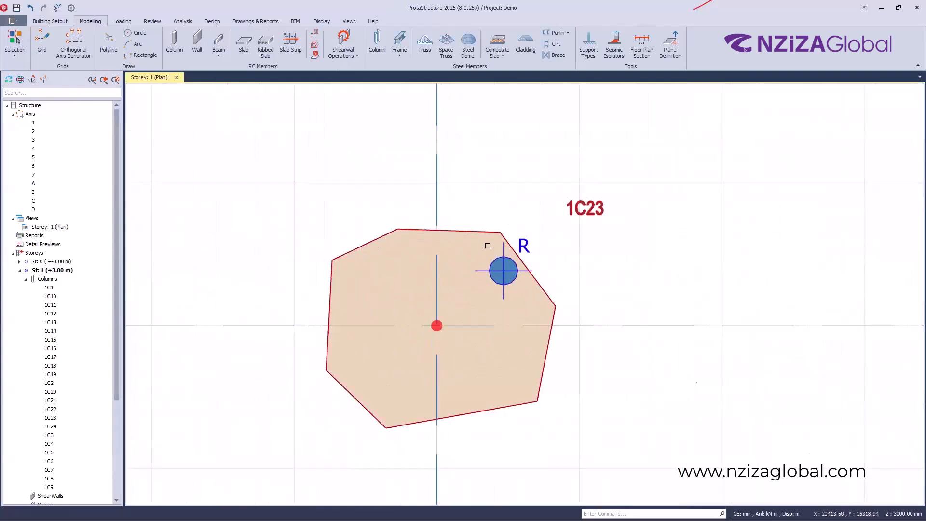
Step: Delete the irregular polygonal column at intersection 3-B and the plus-shaped column at 3-C
{"action": "scroll", "coordinate": [452, 299], "scroll_direction": "down", "scroll_amount": 6}
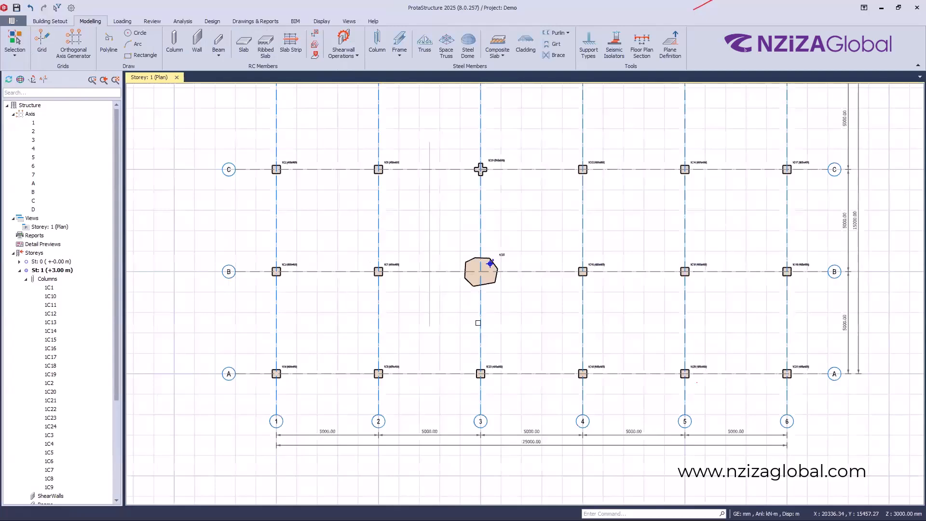
{"action": "scroll", "coordinate": [478, 323], "scroll_direction": "down", "scroll_amount": 2}
{"action": "scroll", "coordinate": [453, 325], "scroll_direction": "down", "scroll_amount": 2}
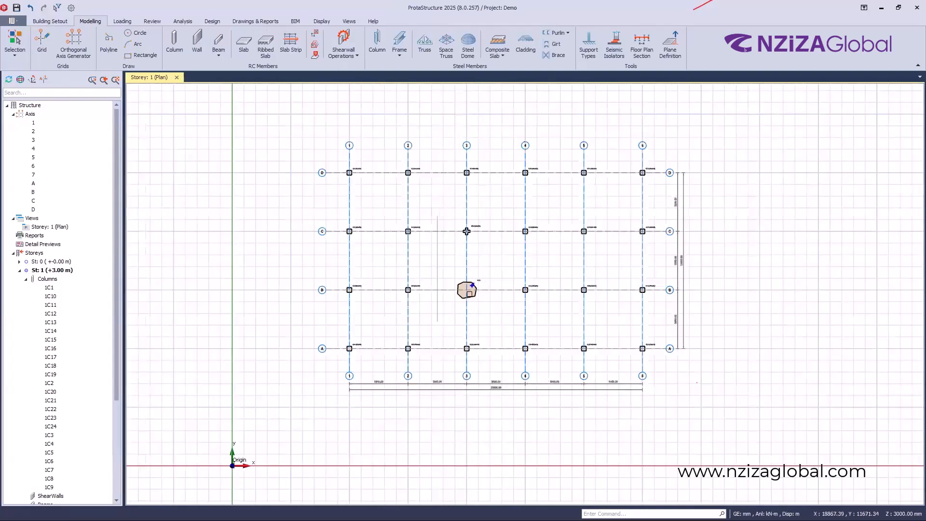
{"action": "scroll", "coordinate": [470, 294], "scroll_direction": "up", "scroll_amount": 1}
{"action": "scroll", "coordinate": [483, 290], "scroll_direction": "up", "scroll_amount": 1}
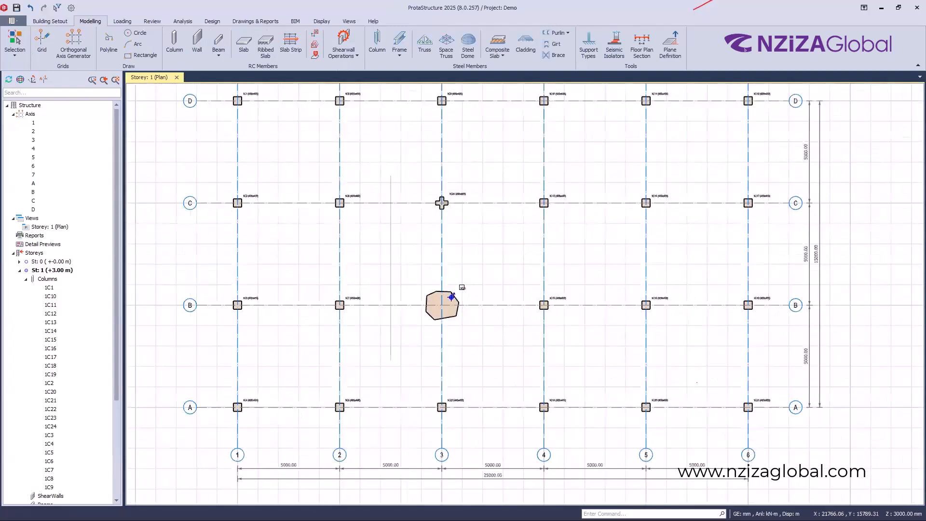
{"action": "key", "text": "Delete"}
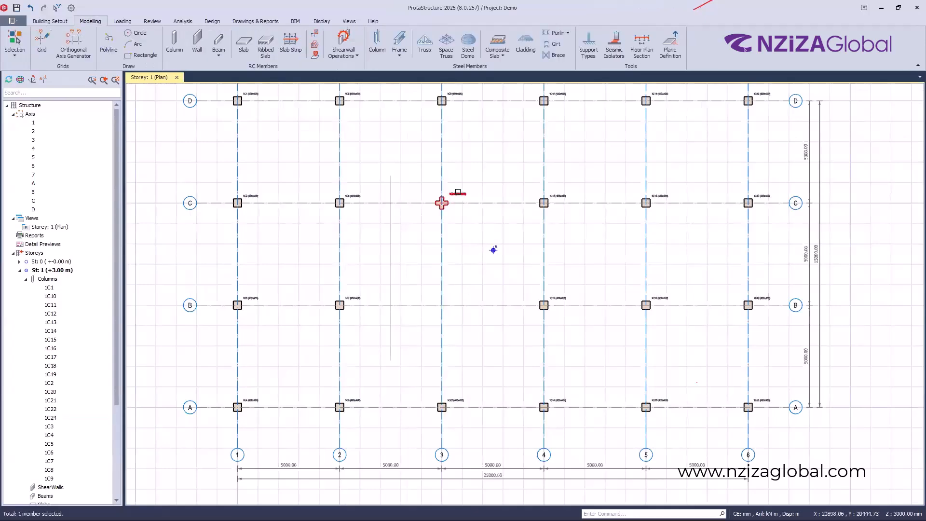
{"action": "left_click", "coordinate": [443, 203]}
{"action": "key", "text": "Delete"}
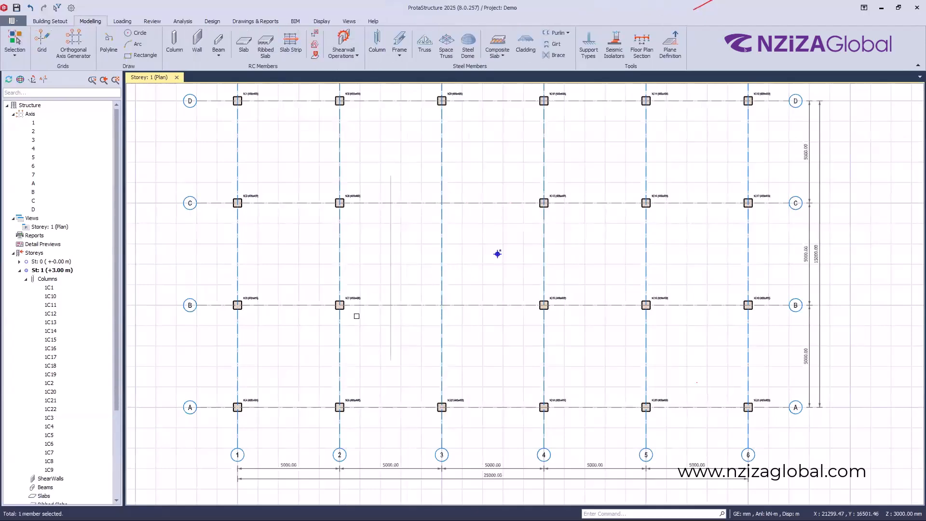
Step: Insert a 250 mm thick RC shear wall along axis C from axis 3 to the short axis 7
{"action": "scroll", "coordinate": [497, 254], "scroll_direction": "down", "scroll_amount": 1}
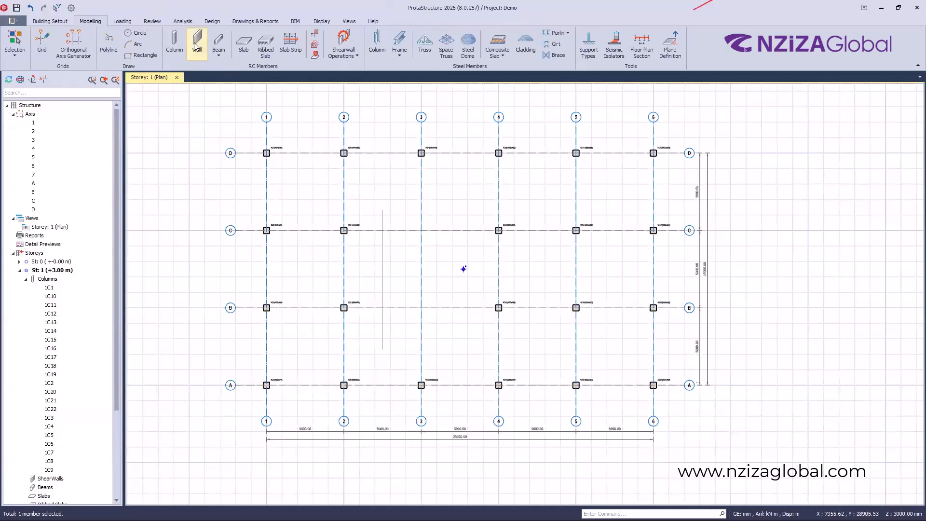
{"action": "left_click", "coordinate": [195, 47]}
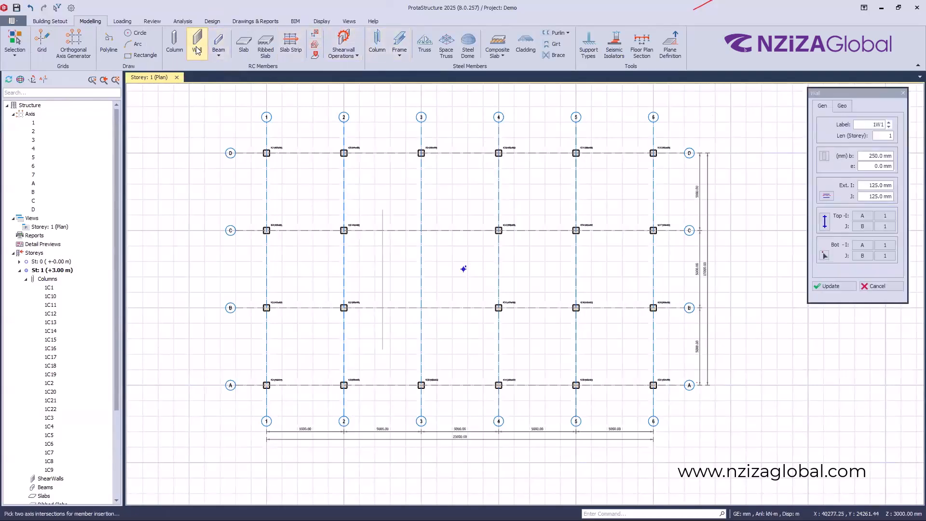
{"action": "scroll", "coordinate": [385, 267], "scroll_direction": "up", "scroll_amount": 3}
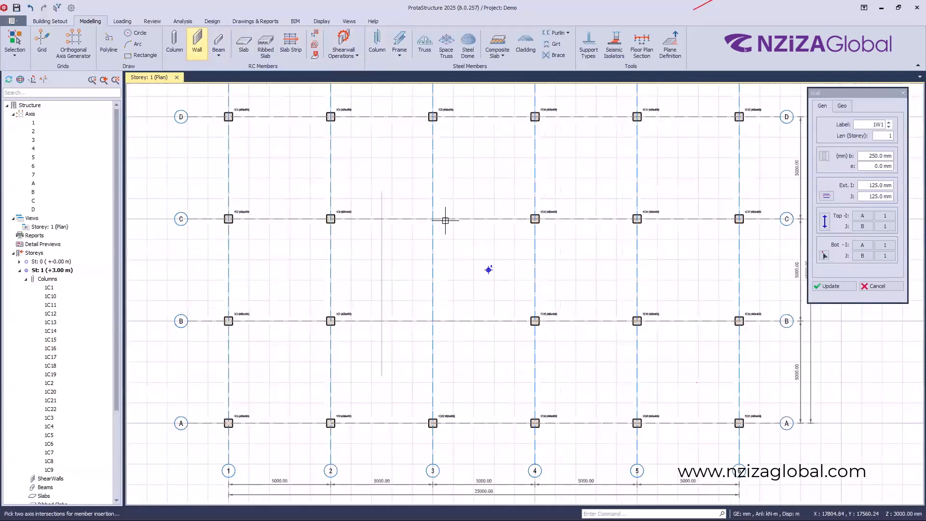
{"action": "left_click", "coordinate": [448, 203]}
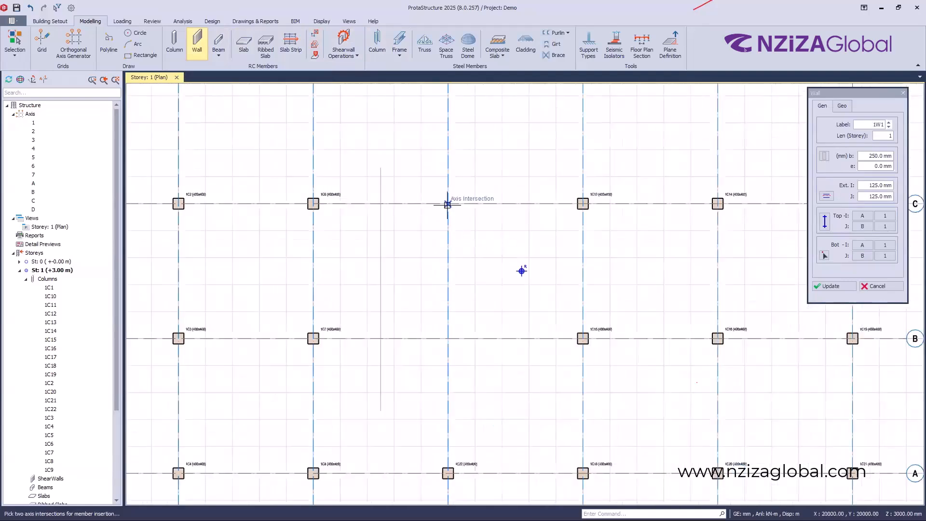
{"action": "left_click", "coordinate": [380, 203]}
{"action": "scroll", "coordinate": [417, 220], "scroll_direction": "up", "scroll_amount": 5}
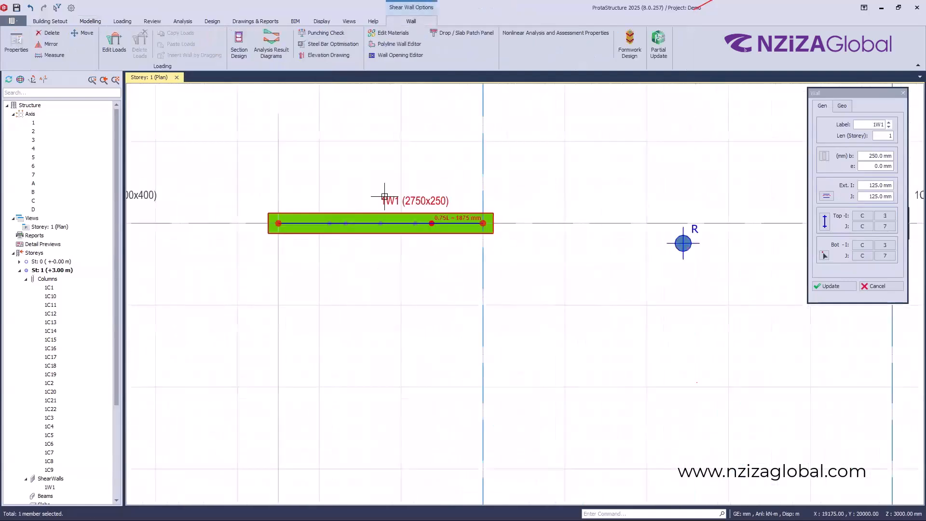
Step: Close the rectangular wall core with 250 mm walls along axis 7 from C to B, axis B to axis 3, and axis 3 to C
{"action": "scroll", "coordinate": [432, 160], "scroll_direction": "down", "scroll_amount": 5}
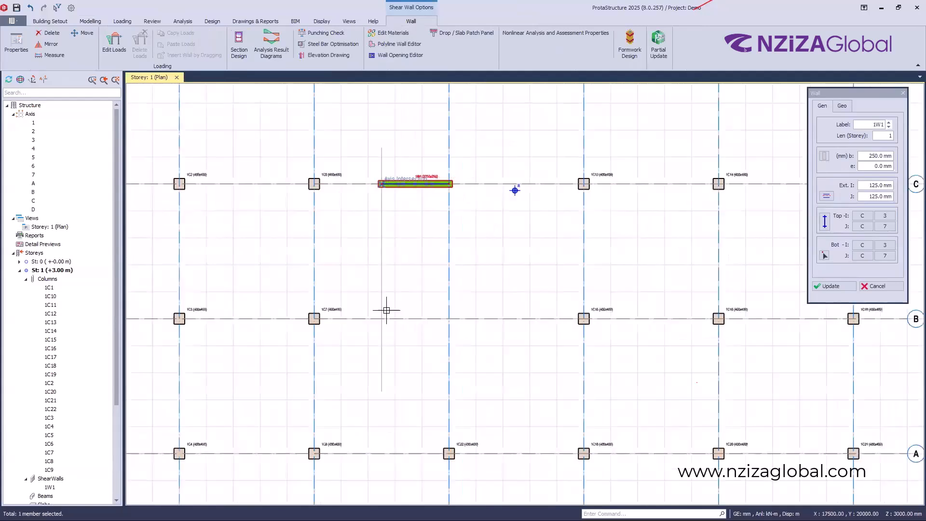
{"action": "left_click", "coordinate": [381, 319]}
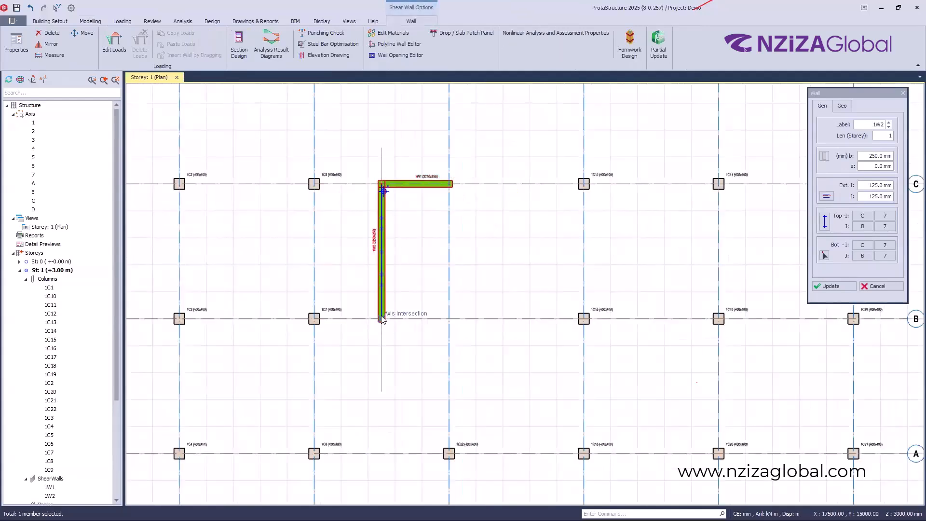
{"action": "left_click", "coordinate": [450, 319]}
{"action": "scroll", "coordinate": [531, 213], "scroll_direction": "down", "scroll_amount": 4}
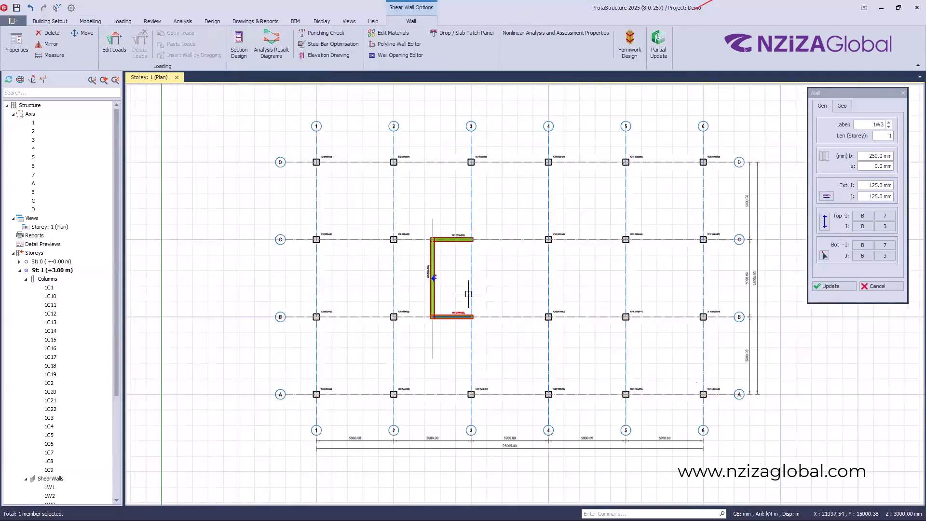
{"action": "scroll", "coordinate": [479, 319], "scroll_direction": "up", "scroll_amount": 2}
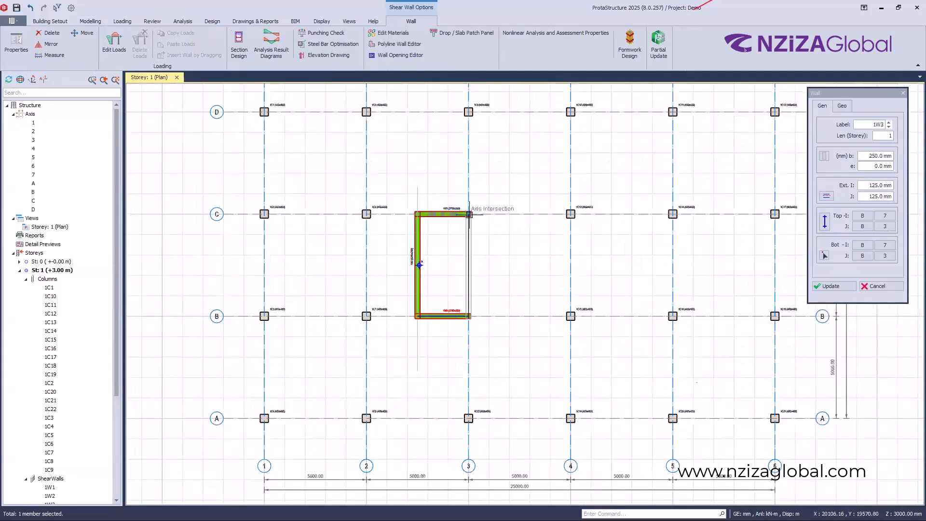
{"action": "left_click", "coordinate": [496, 279]}
{"action": "scroll", "coordinate": [451, 263], "scroll_direction": "down", "scroll_amount": 2}
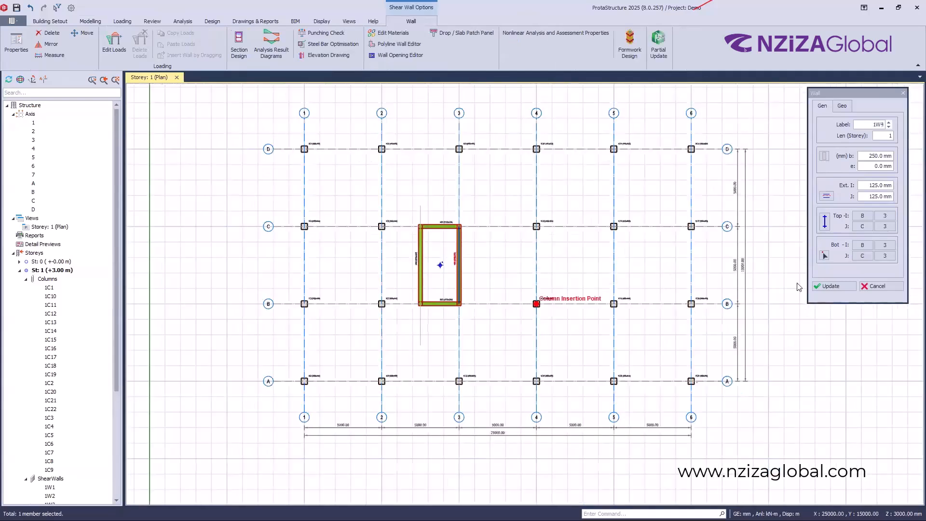
{"action": "left_click", "coordinate": [874, 286]}
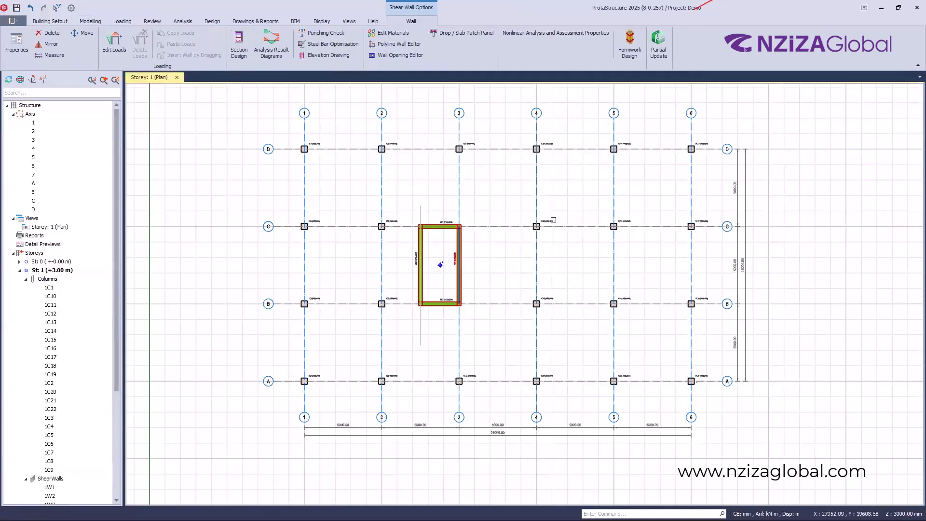
Step: Delete the columns at intersections 4-C and 4-B
{"action": "left_click", "coordinate": [553, 219]}
{"action": "left_click", "coordinate": [550, 295]}
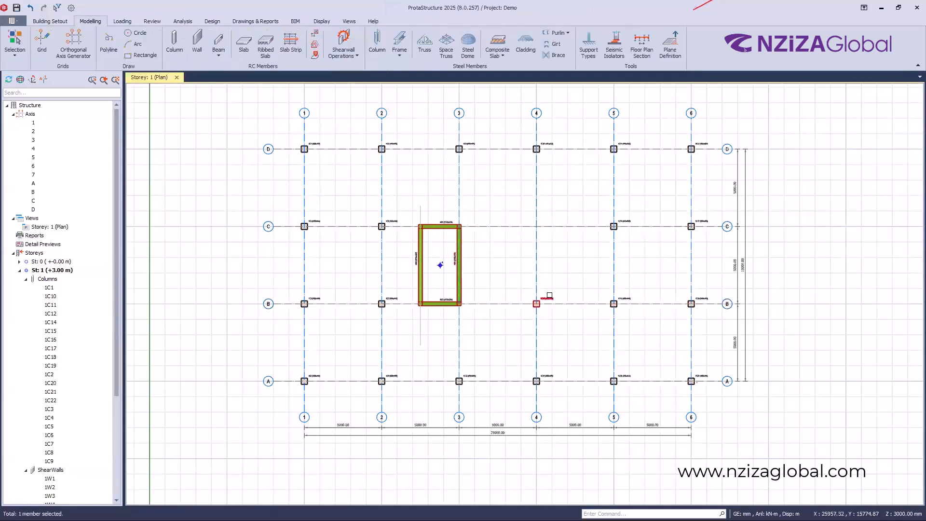
{"action": "key", "text": "Delete"}
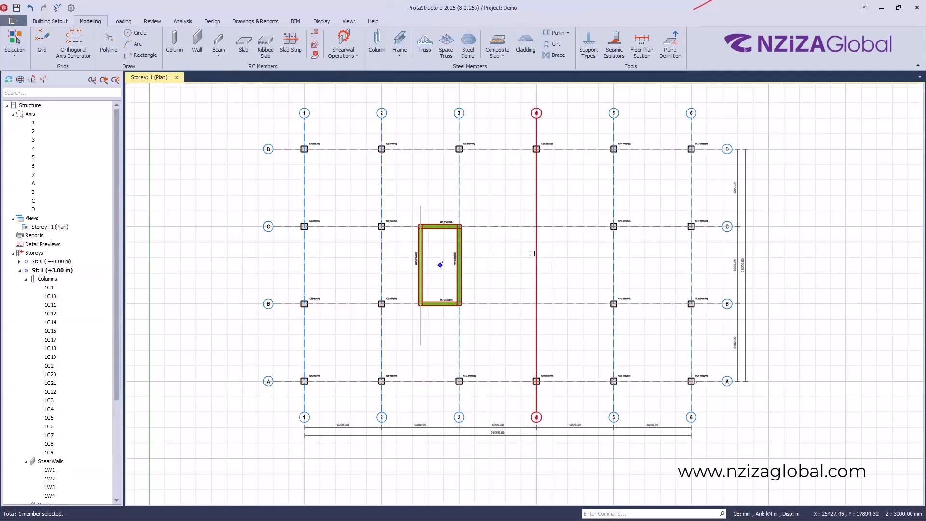
Step: Offset the short axis 7 by 10000 mm so that a copy lies between axes 4 and 5
{"action": "left_click", "coordinate": [421, 213]}
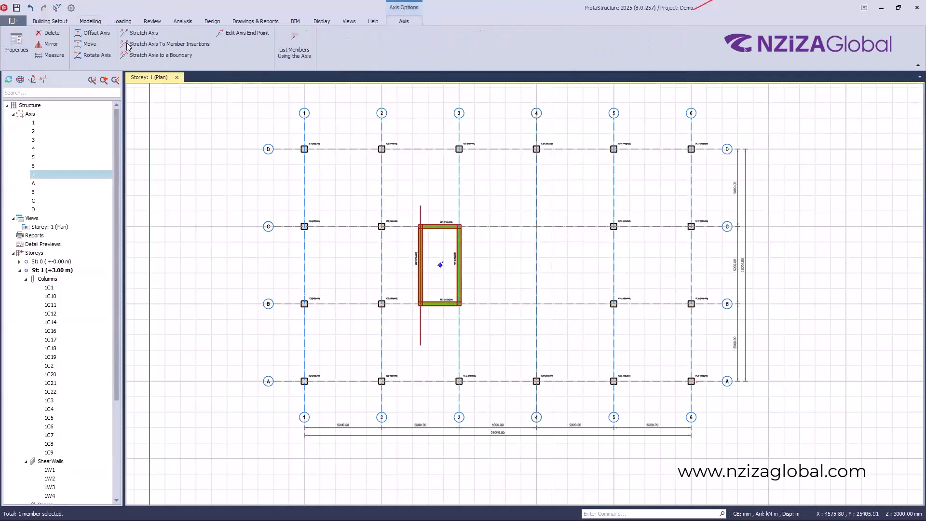
{"action": "left_click", "coordinate": [93, 33]}
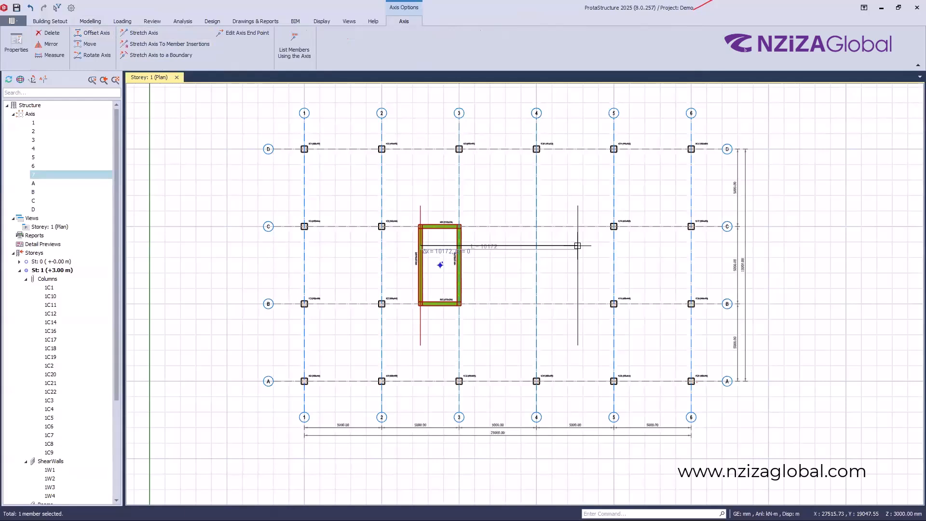
{"action": "key", "text": "Tab"}
{"action": "type", "text": "10000"}
{"action": "key", "text": "Return"}
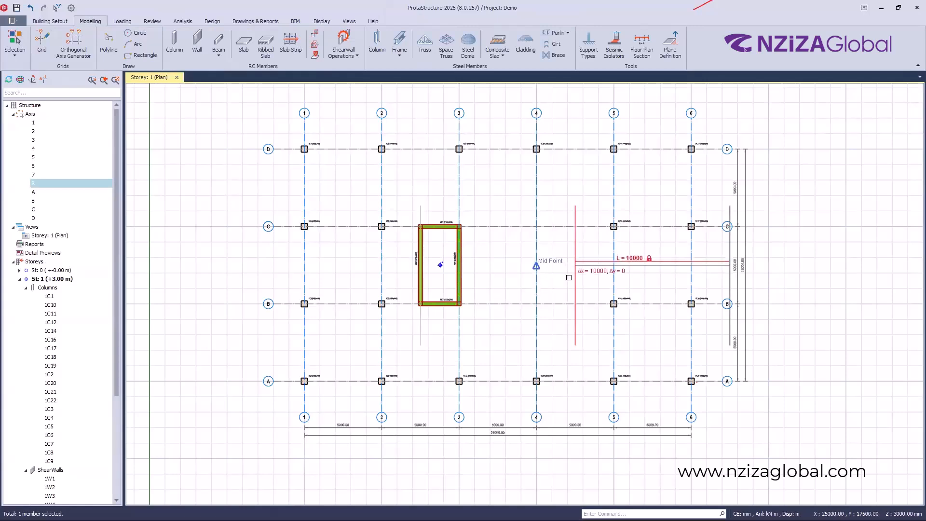
{"action": "key", "text": "Escape"}
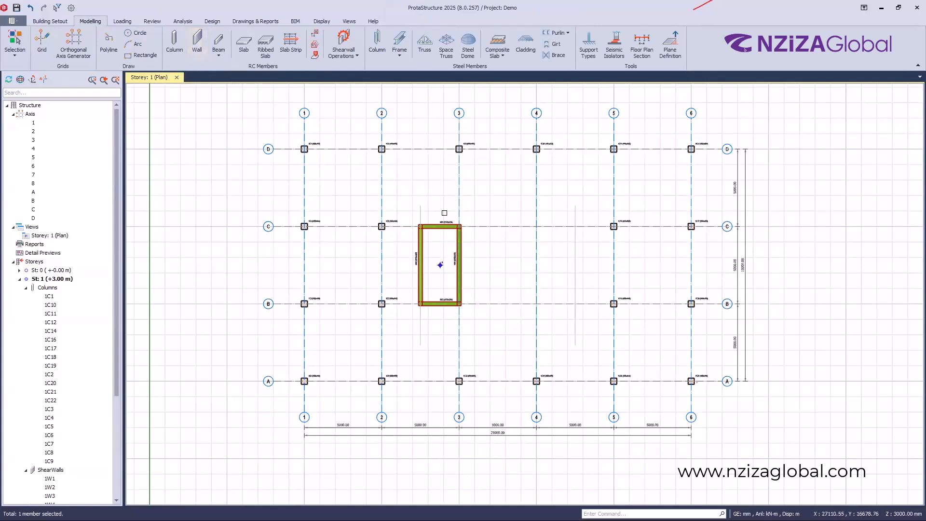
Step: Insert a 250 mm thick RC shear wall along axis C from the offset short axis to axis 4
{"action": "scroll", "coordinate": [444, 212], "scroll_direction": "up", "scroll_amount": 3}
{"action": "left_click", "coordinate": [196, 52]}
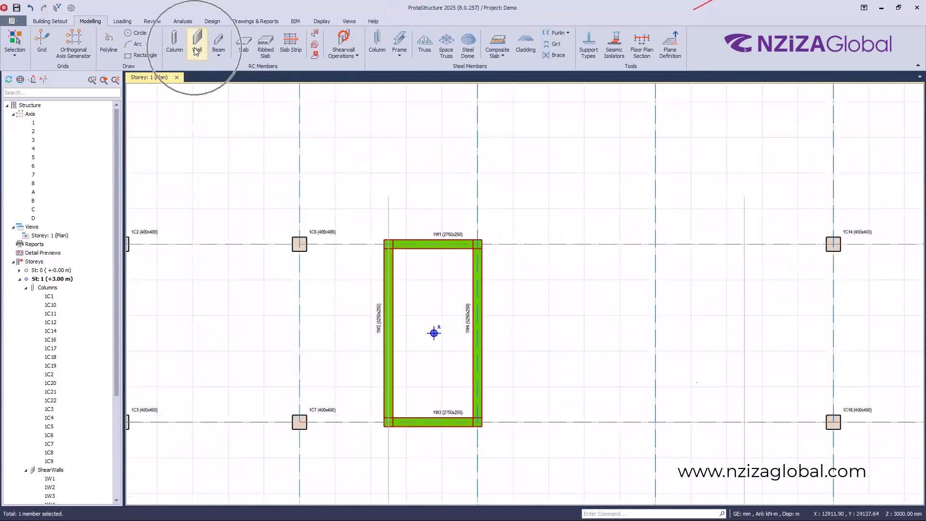
{"action": "left_click", "coordinate": [447, 236]}
{"action": "scroll", "coordinate": [408, 206], "scroll_direction": "down", "scroll_amount": 2}
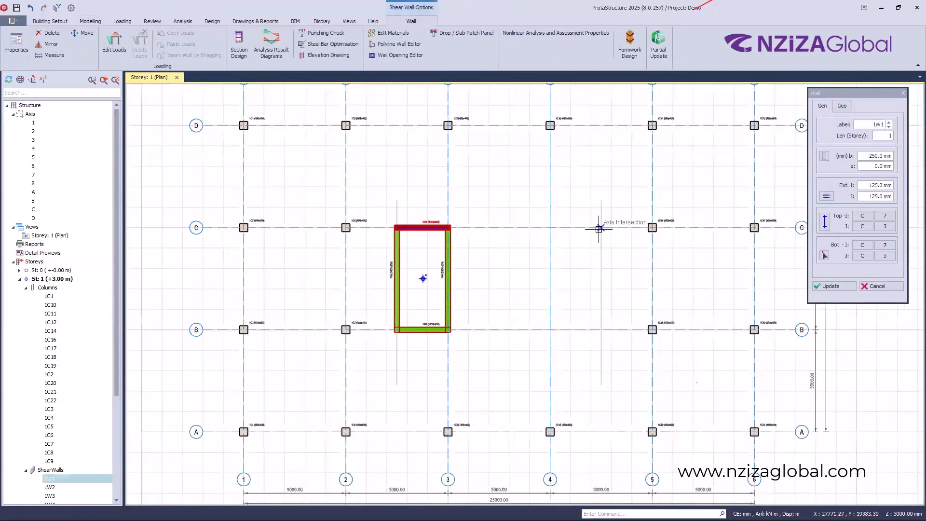
{"action": "left_click", "coordinate": [601, 227]}
{"action": "left_click", "coordinate": [550, 227]}
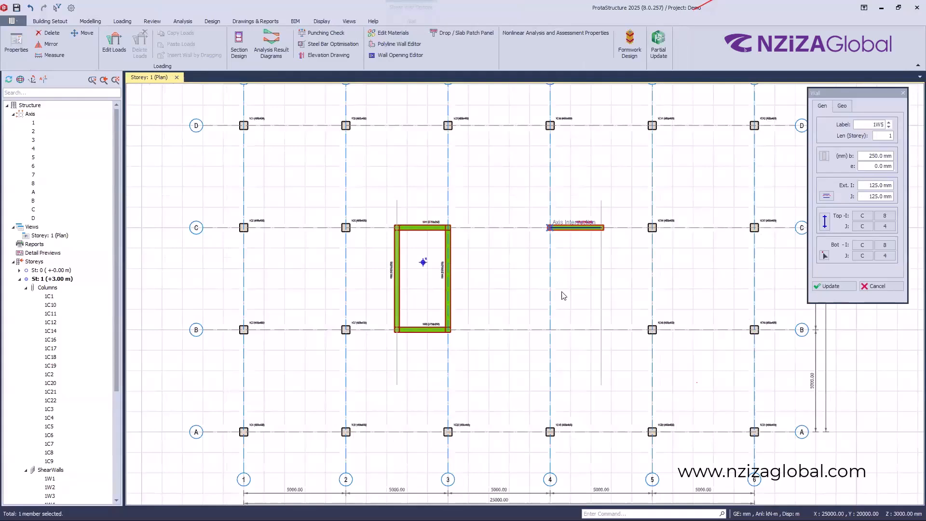
Step: Close the second rectangular core with 250 mm walls along axis 4 from C to B, axis B, and the offset short axis back to C
{"action": "left_click", "coordinate": [550, 330]}
{"action": "left_click", "coordinate": [601, 329]}
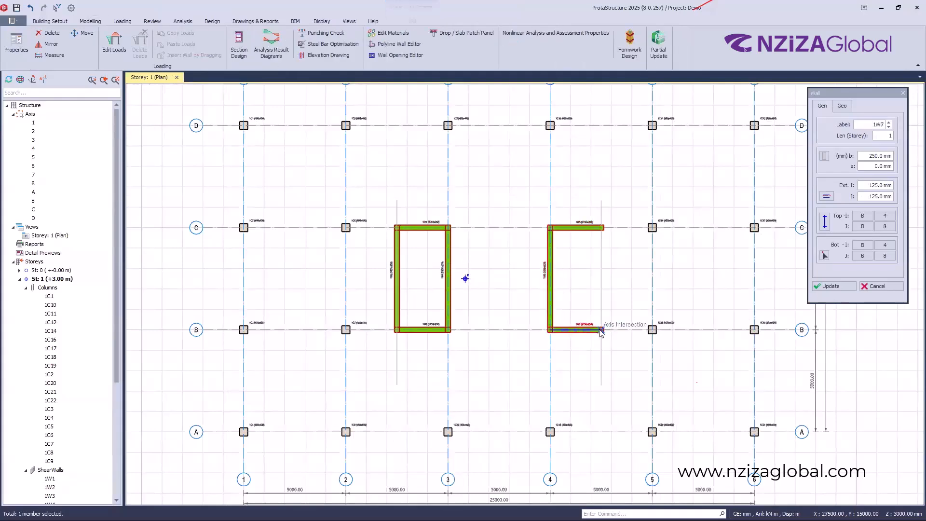
{"action": "left_click", "coordinate": [601, 227]}
{"action": "key", "text": "Escape"}
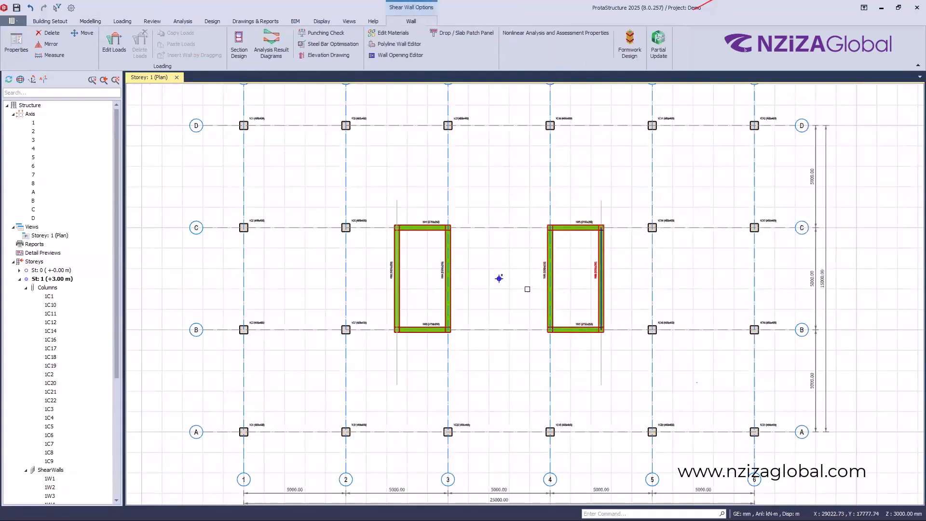
Step: Change the column at intersection 2-C to a 600 x 600 mm plus-shaped concrete section
{"action": "scroll", "coordinate": [500, 278], "scroll_direction": "down", "scroll_amount": 3}
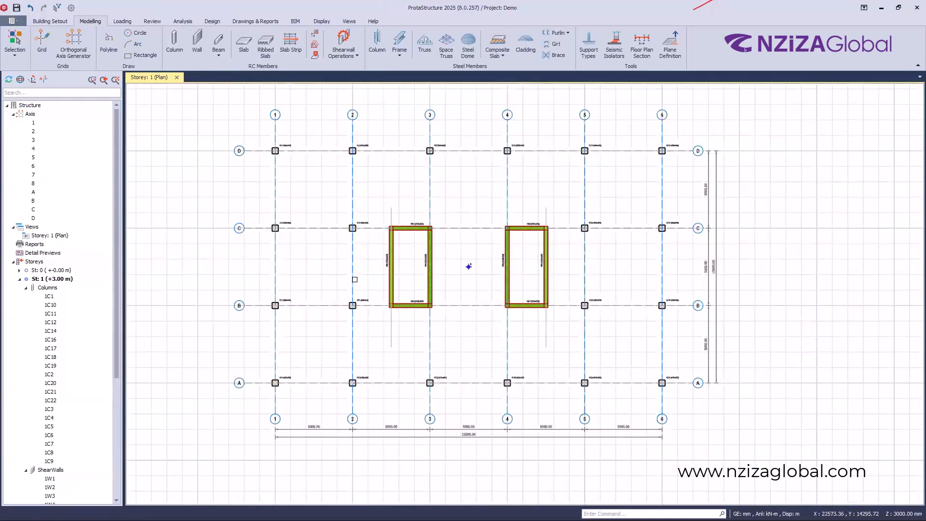
{"action": "scroll", "coordinate": [354, 279], "scroll_direction": "down", "scroll_amount": 2}
{"action": "scroll", "coordinate": [392, 225], "scroll_direction": "up", "scroll_amount": 3}
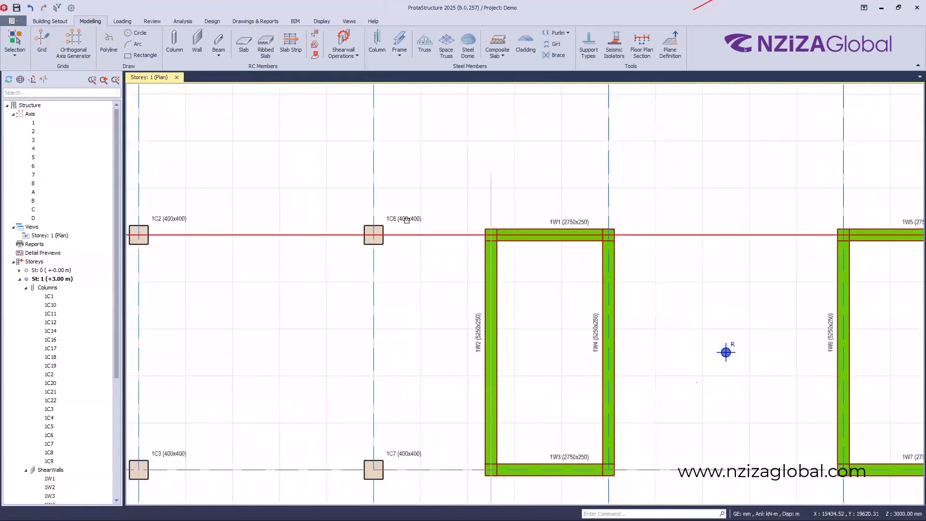
{"action": "left_click", "coordinate": [405, 223]}
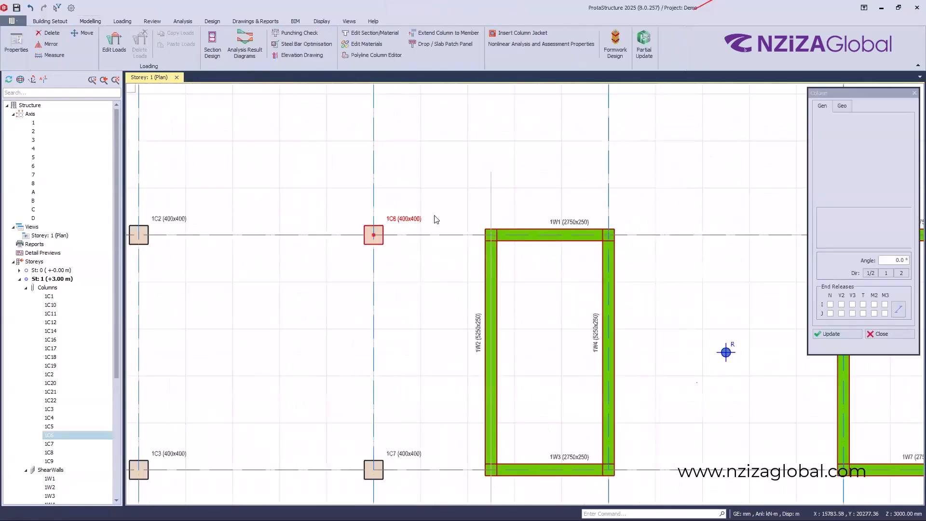
{"action": "left_click", "coordinate": [829, 161]}
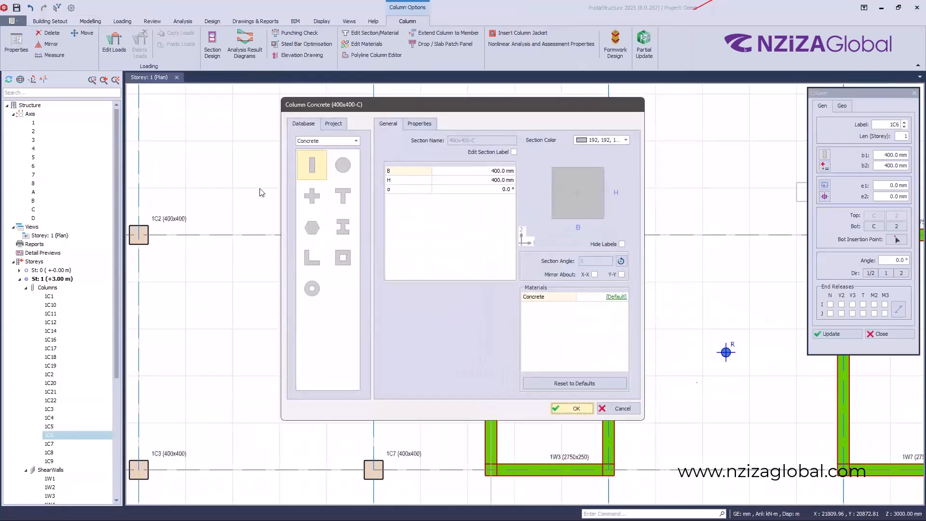
{"action": "left_click", "coordinate": [304, 197]}
{"action": "left_click", "coordinate": [572, 409]}
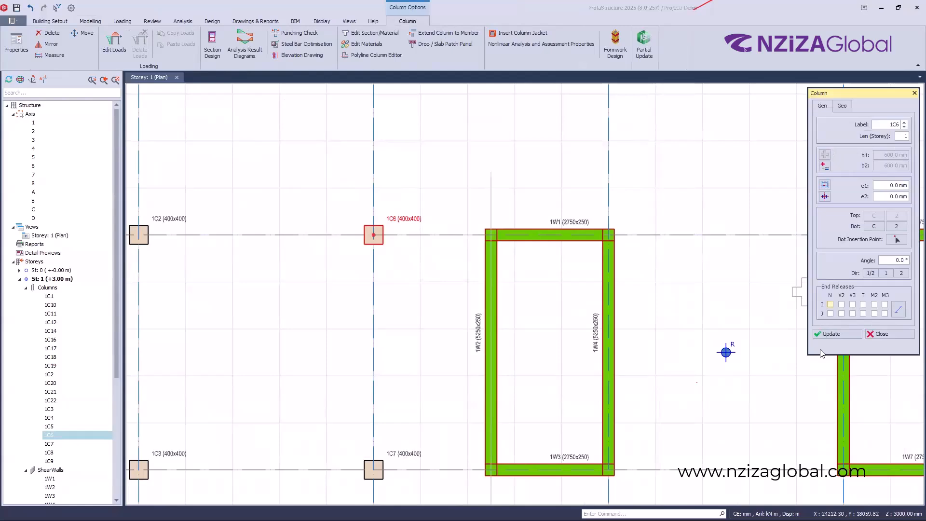
{"action": "left_click", "coordinate": [861, 335]}
{"action": "left_click", "coordinate": [874, 334]}
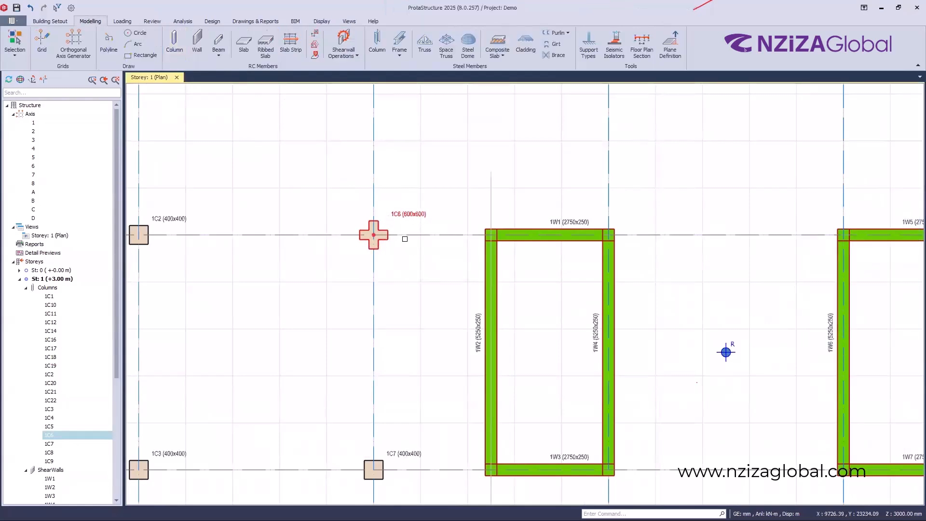
Step: Match the section, end releases, support type and section alignment of the plus-shaped column at 2-C to the columns at 2-B, 5-B and 5-C
{"action": "scroll", "coordinate": [358, 206], "scroll_direction": "down", "scroll_amount": 2}
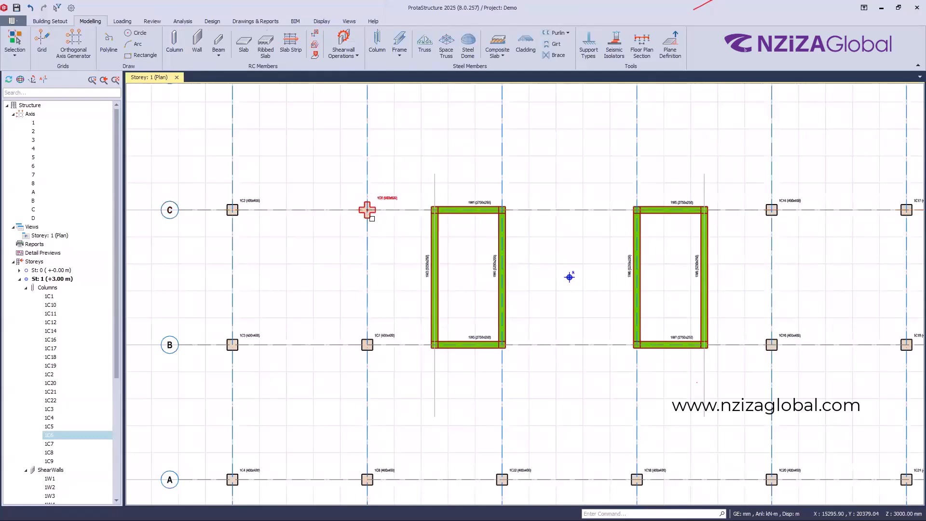
{"action": "scroll", "coordinate": [386, 260], "scroll_direction": "down", "scroll_amount": 1}
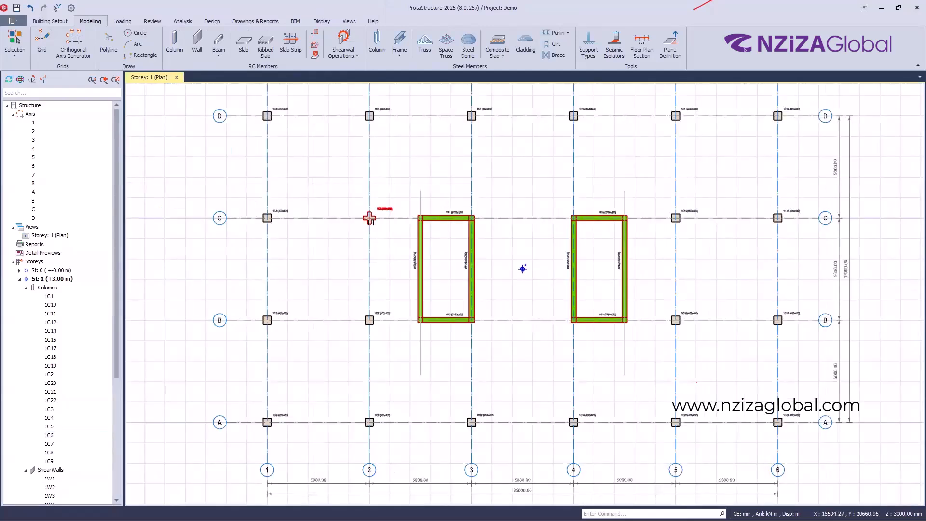
{"action": "scroll", "coordinate": [371, 213], "scroll_direction": "up", "scroll_amount": 2}
{"action": "scroll", "coordinate": [369, 220], "scroll_direction": "up", "scroll_amount": 1}
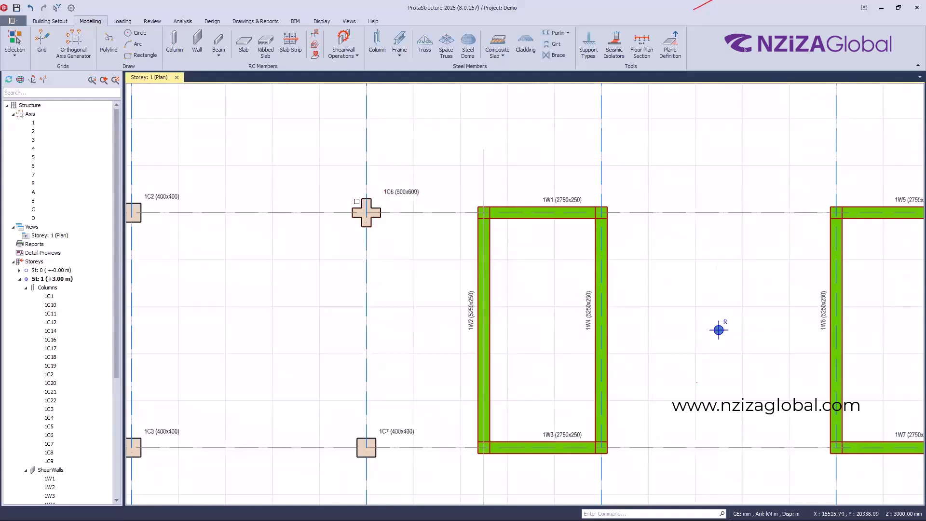
{"action": "scroll", "coordinate": [346, 149], "scroll_direction": "down", "scroll_amount": 1}
{"action": "left_click", "coordinate": [380, 181]}
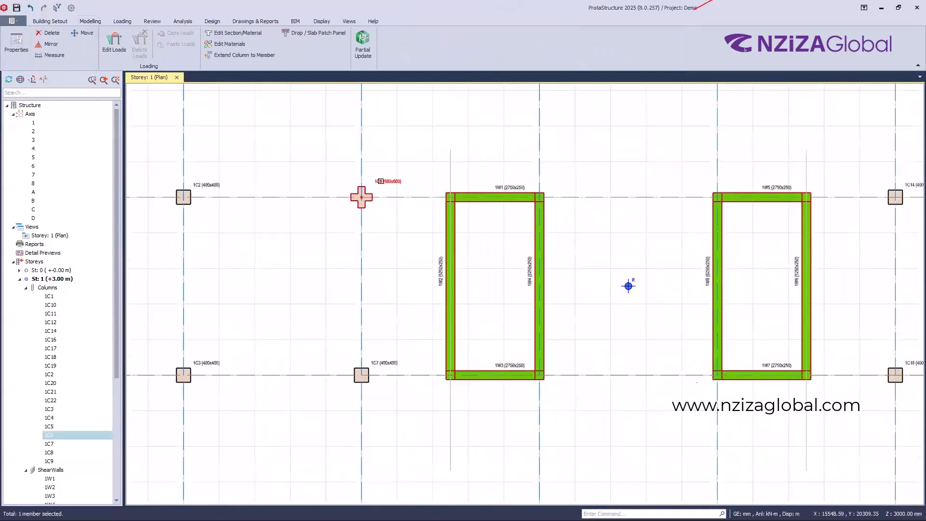
{"action": "right_click", "coordinate": [380, 182]}
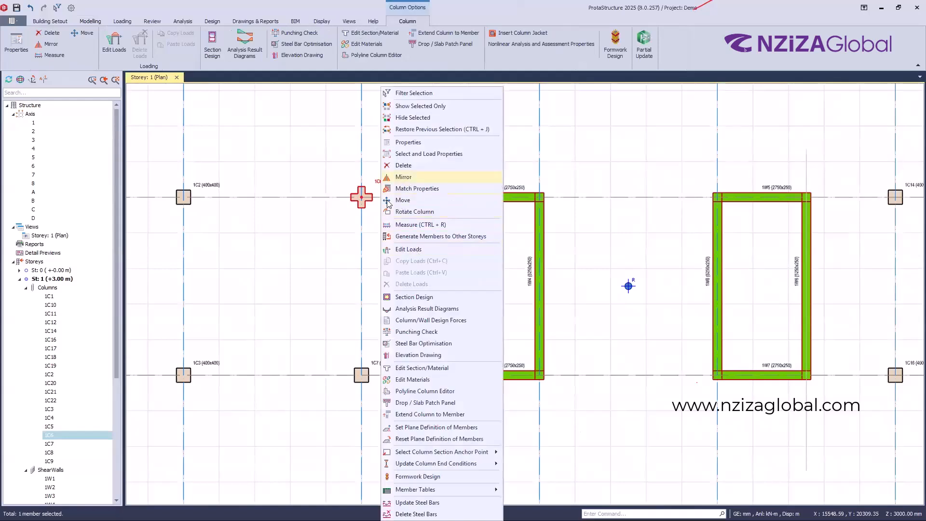
{"action": "left_click", "coordinate": [427, 190]}
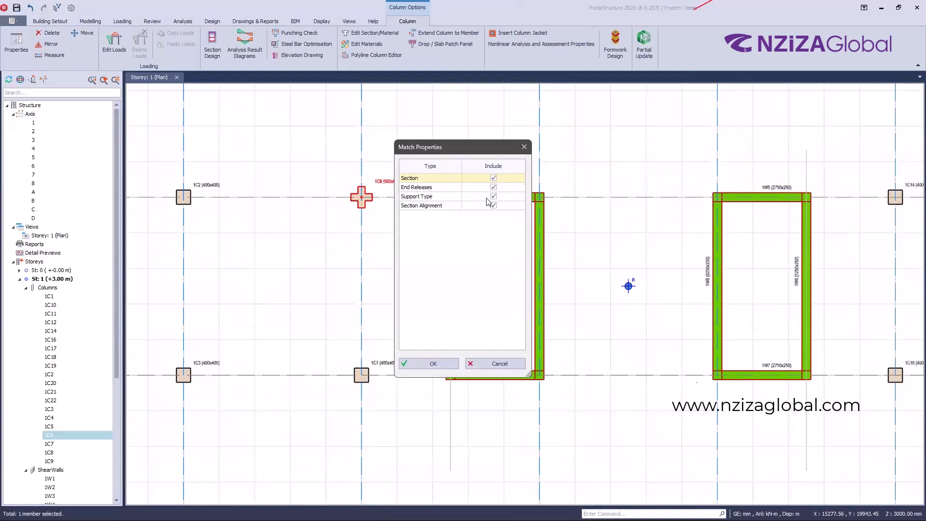
{"action": "left_click", "coordinate": [426, 361]}
{"action": "scroll", "coordinate": [376, 337], "scroll_direction": "down", "scroll_amount": 1}
{"action": "scroll", "coordinate": [376, 335], "scroll_direction": "up", "scroll_amount": 1}
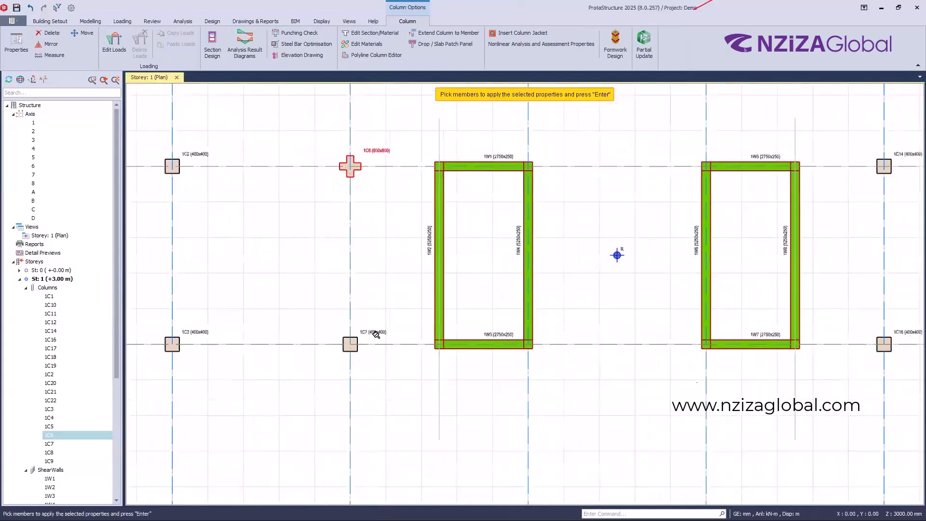
{"action": "left_click", "coordinate": [350, 344]}
{"action": "scroll", "coordinate": [593, 325], "scroll_direction": "down", "scroll_amount": 3}
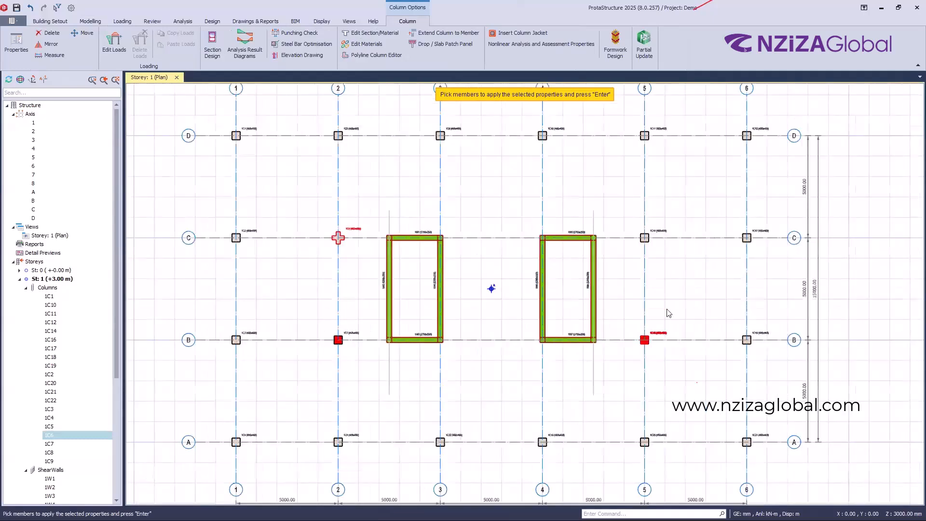
{"action": "key", "text": "Return"}
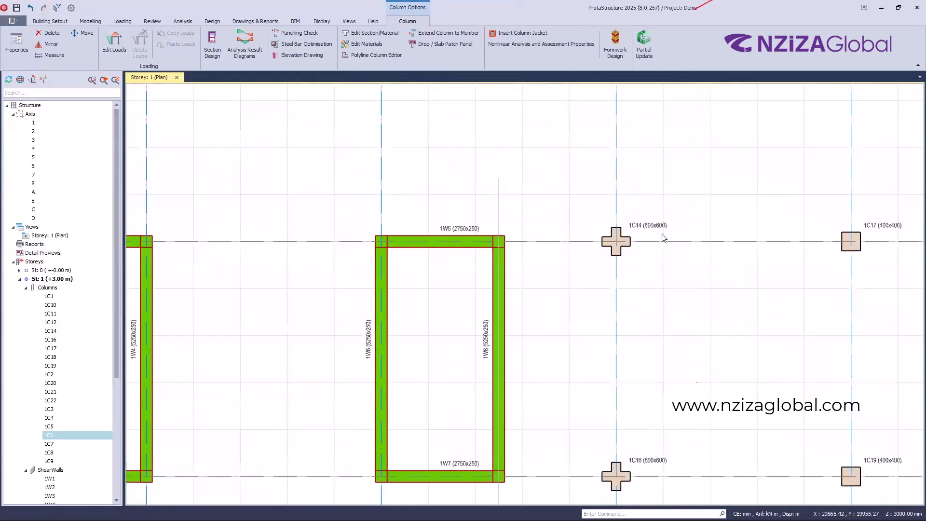
Step: Check the column sections at intersections 5-C, 5-B, 2-C and 2-B and review the overall plan
{"action": "scroll", "coordinate": [642, 236], "scroll_direction": "up", "scroll_amount": 2}
{"action": "scroll", "coordinate": [642, 237], "scroll_direction": "down", "scroll_amount": 3}
{"action": "scroll", "coordinate": [588, 246], "scroll_direction": "down", "scroll_amount": 2}
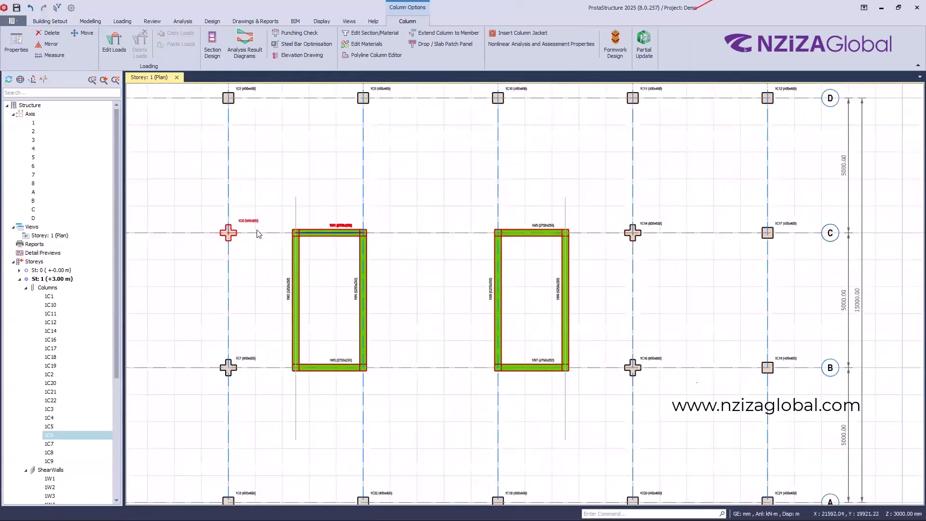
{"action": "scroll", "coordinate": [218, 230], "scroll_direction": "up", "scroll_amount": 2}
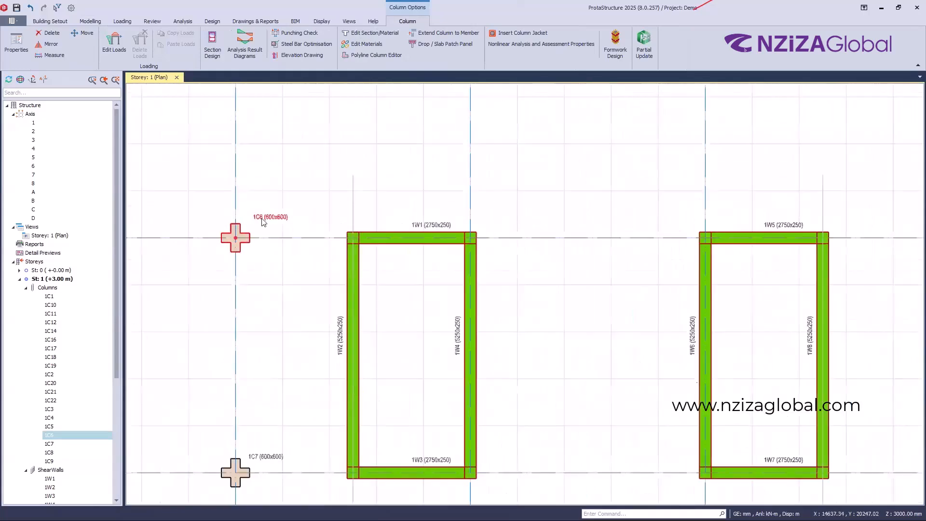
{"action": "key", "text": "Escape"}
{"action": "scroll", "coordinate": [440, 294], "scroll_direction": "down", "scroll_amount": 3}
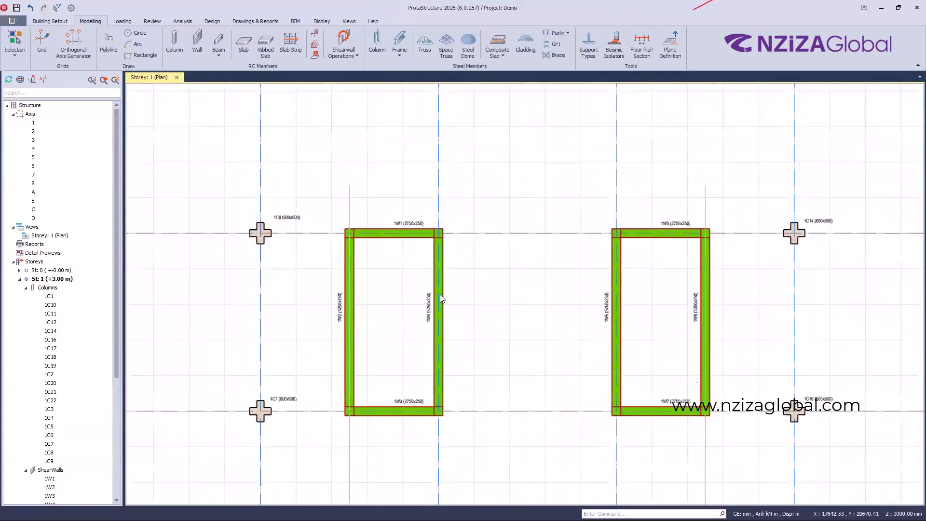
{"action": "scroll", "coordinate": [463, 294], "scroll_direction": "down", "scroll_amount": 3}
{"action": "scroll", "coordinate": [454, 302], "scroll_direction": "down", "scroll_amount": 1}
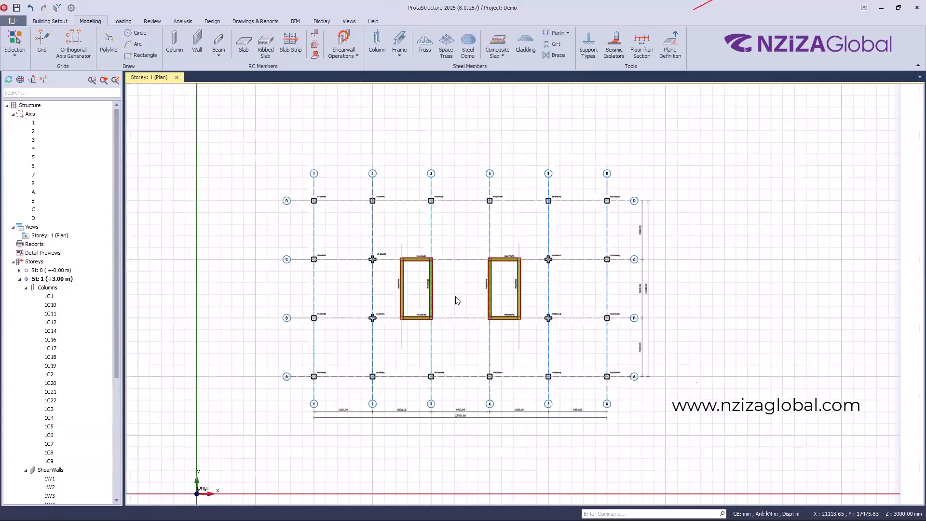
Step: Insert normal RC beams 250 mm wide and 600 mm deep along axes 1 to 6 and A to D with one window selection
{"action": "scroll", "coordinate": [456, 311], "scroll_direction": "up", "scroll_amount": 2}
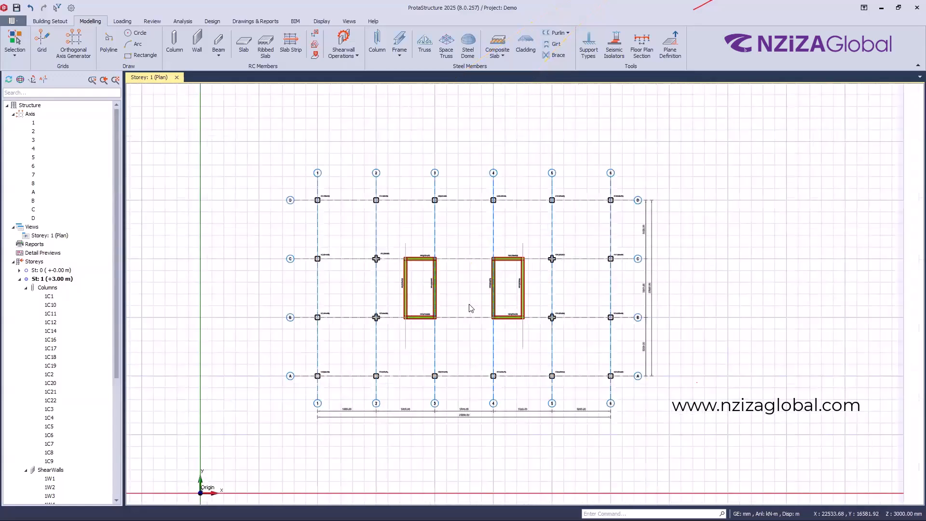
{"action": "left_click", "coordinate": [220, 57]}
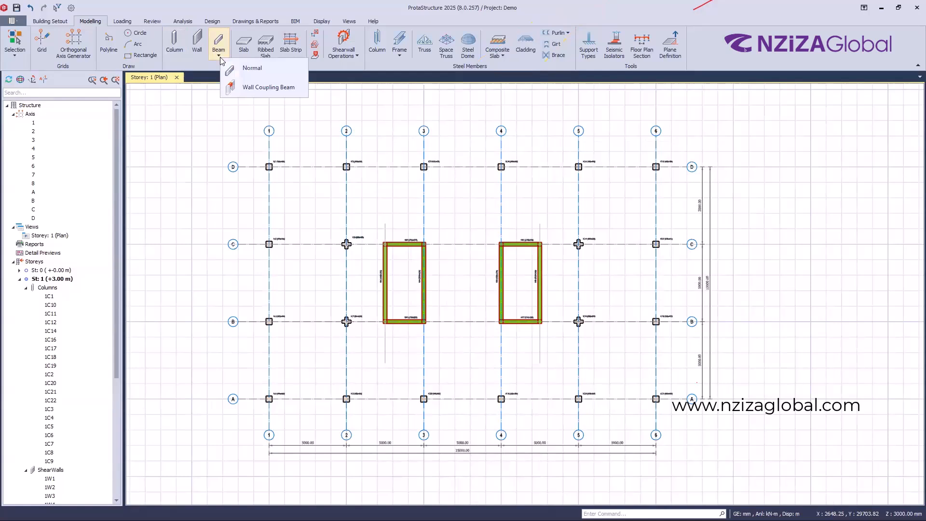
{"action": "left_click", "coordinate": [276, 76]}
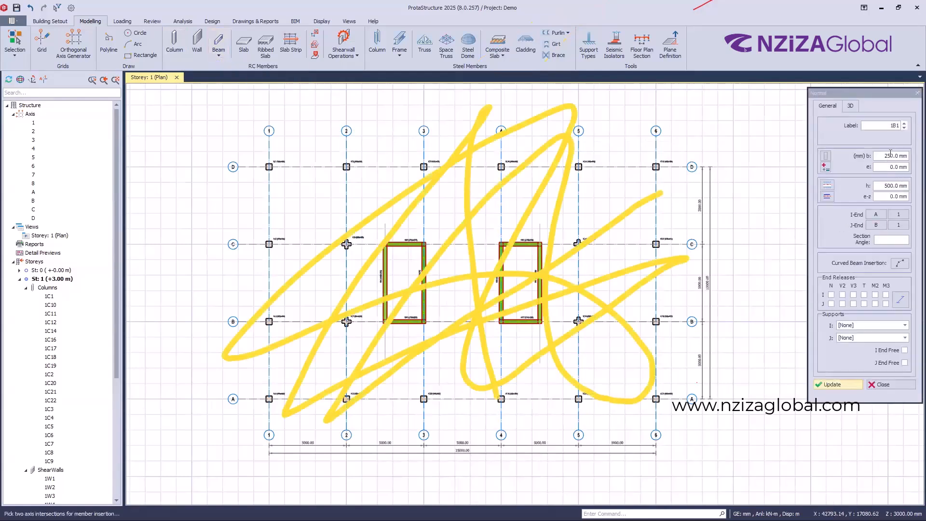
{"action": "left_click", "coordinate": [837, 188]}
{"action": "type", "text": "0"}
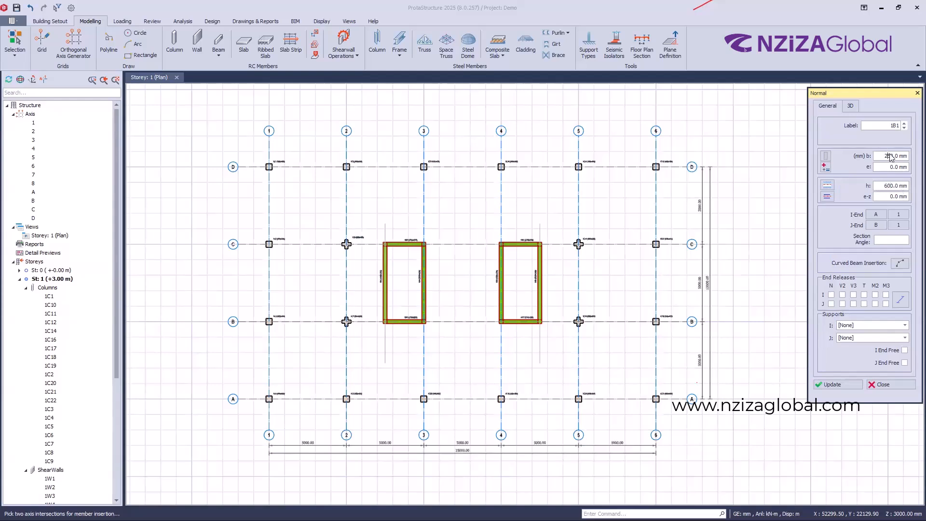
{"action": "left_click", "coordinate": [885, 156]}
{"action": "scroll", "coordinate": [259, 150], "scroll_direction": "down", "scroll_amount": 2}
{"action": "left_click_drag", "start_coordinate": [259, 150], "coordinate": [574, 350]}
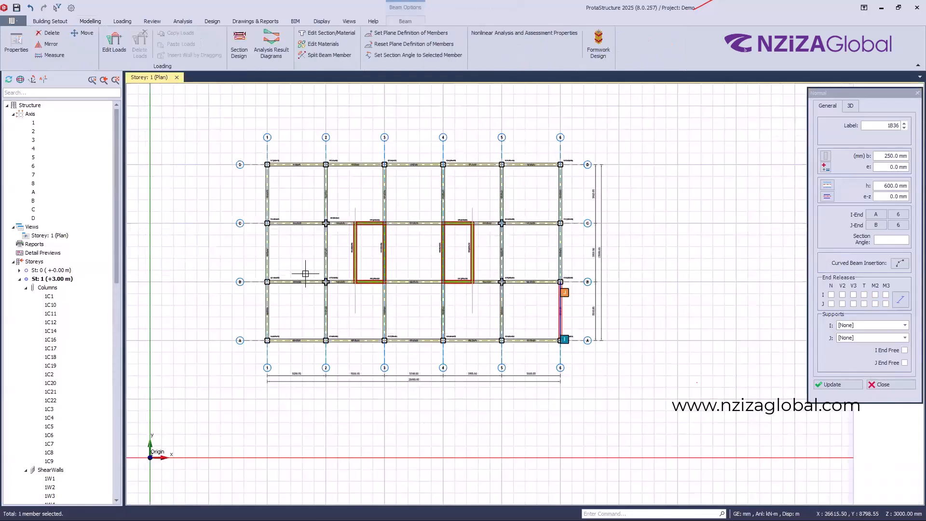
Step: Finish the beam insertion and create a 3D physical model view of Storey 1, returning to the plan
{"action": "scroll", "coordinate": [256, 244], "scroll_direction": "up", "scroll_amount": 3}
{"action": "scroll", "coordinate": [424, 290], "scroll_direction": "down", "scroll_amount": 2}
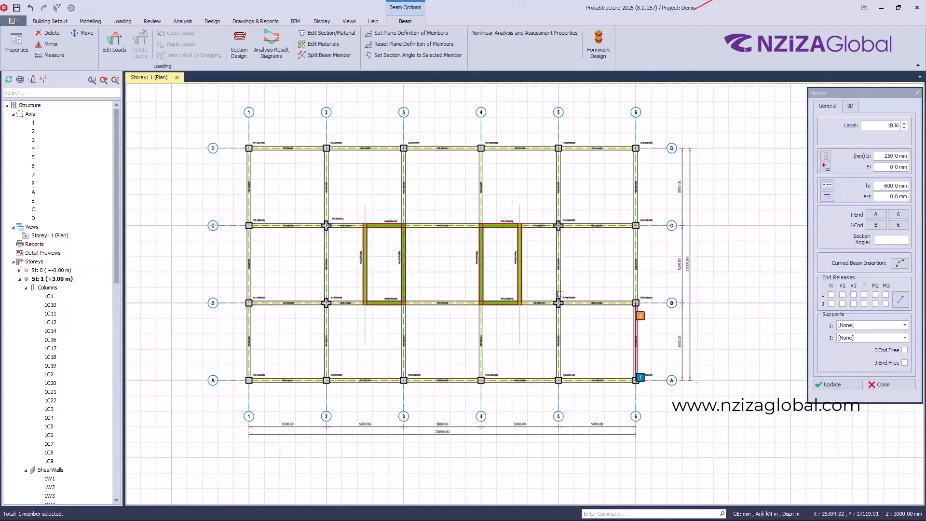
{"action": "left_click", "coordinate": [891, 384]}
{"action": "scroll", "coordinate": [393, 253], "scroll_direction": "down", "scroll_amount": 2}
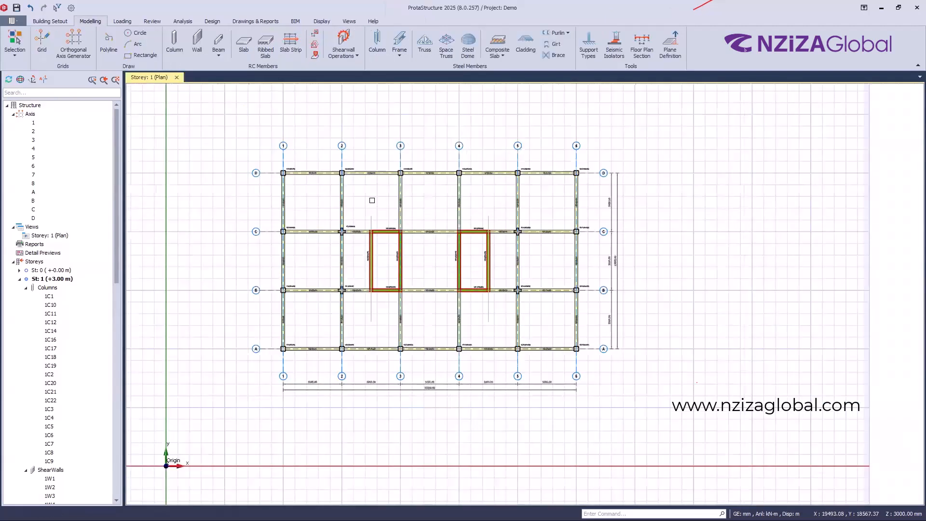
{"action": "scroll", "coordinate": [401, 253], "scroll_direction": "up", "scroll_amount": 2}
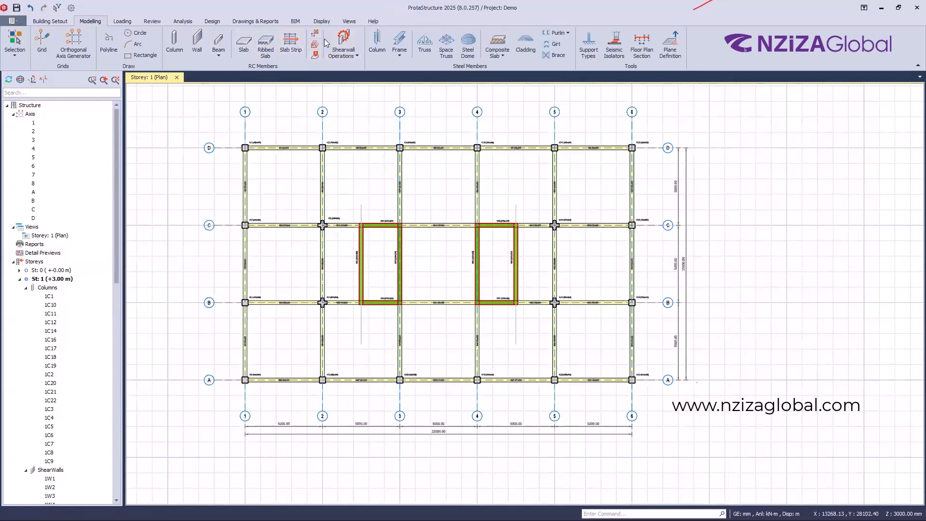
{"action": "left_click", "coordinate": [349, 22]}
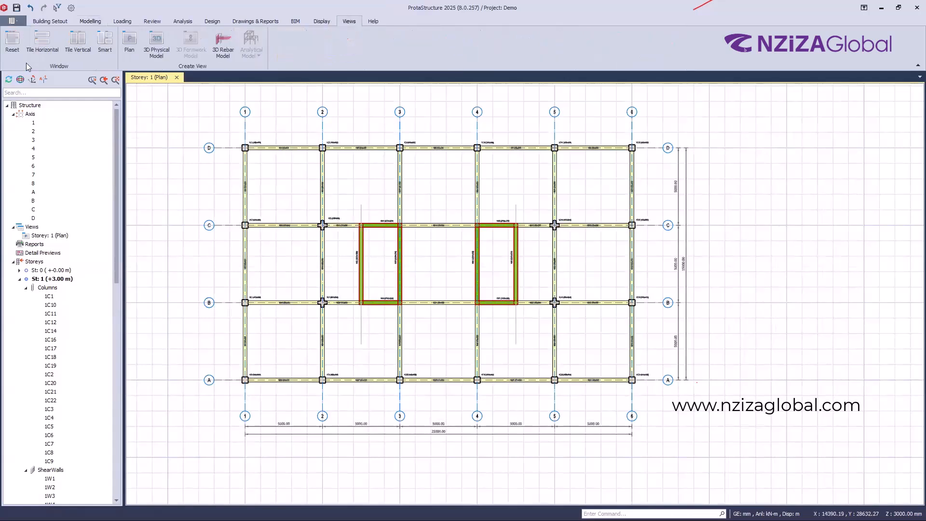
{"action": "left_click", "coordinate": [156, 44]}
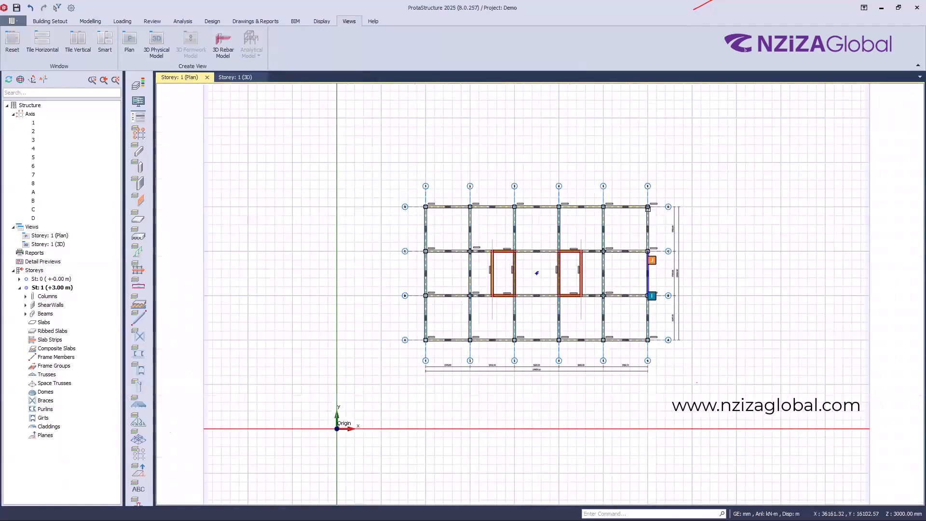
{"action": "scroll", "coordinate": [479, 275], "scroll_direction": "up", "scroll_amount": 3}
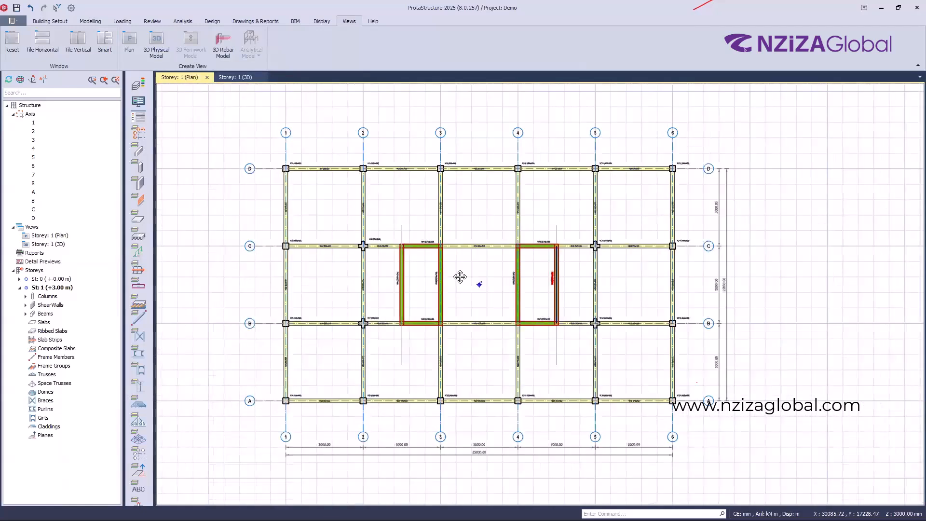
{"action": "scroll", "coordinate": [476, 283], "scroll_direction": "down", "scroll_amount": 1}
{"action": "middle_click_drag", "start_coordinate": [350, 233], "coordinate": [336, 222]}
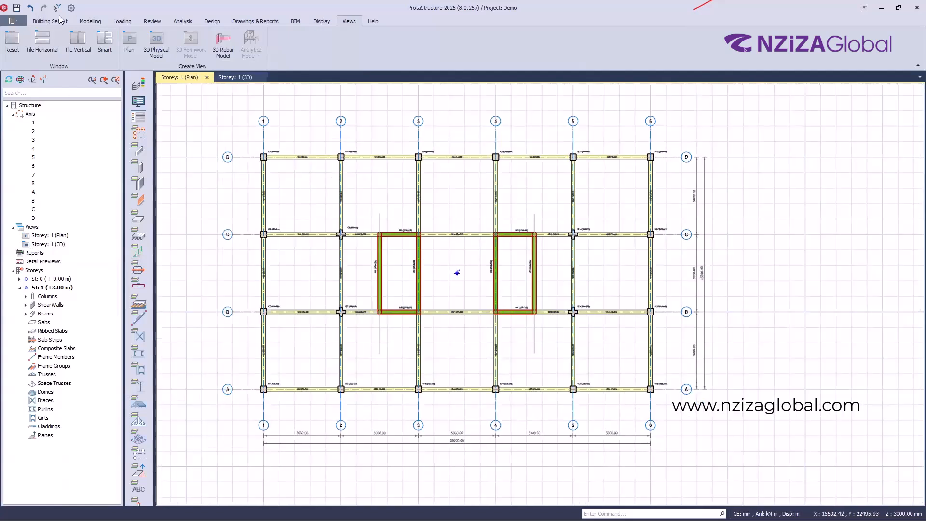
Step: Start an RC slab, agree to define the load cases, and open the automatic loading generator
{"action": "left_click", "coordinate": [90, 21]}
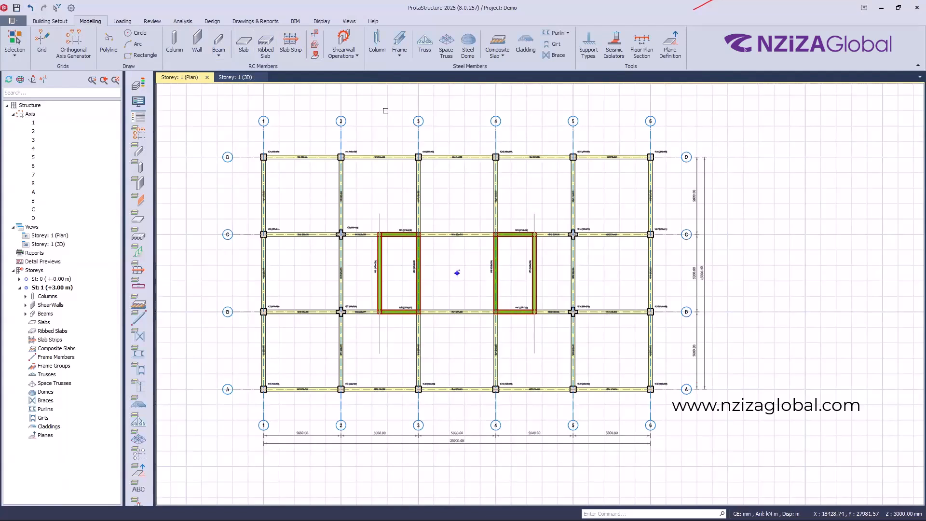
{"action": "left_click", "coordinate": [498, 48]}
{"action": "left_click", "coordinate": [244, 46]}
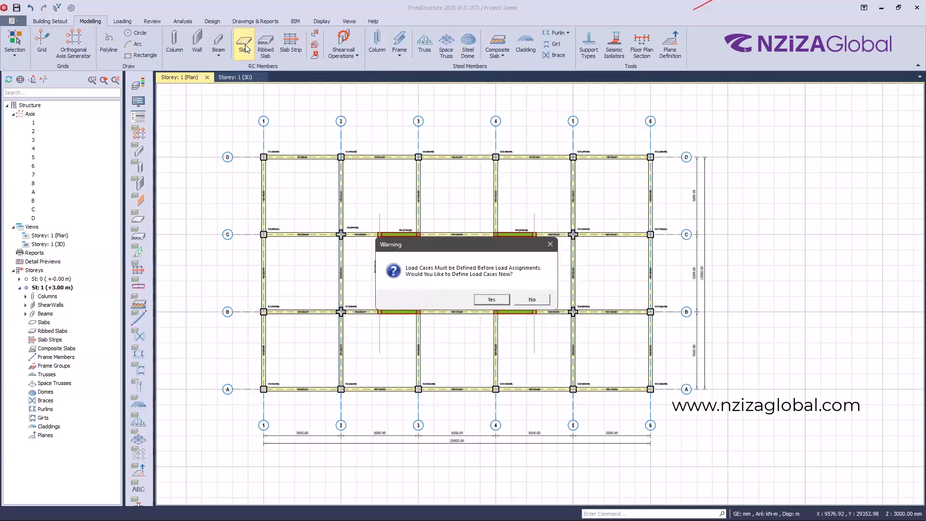
{"action": "left_click", "coordinate": [492, 299]}
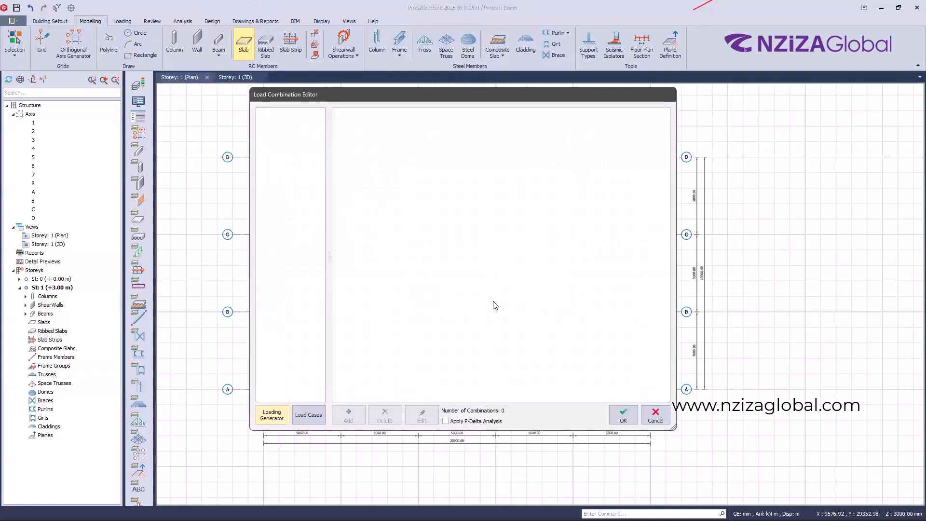
{"action": "left_click", "coordinate": [270, 419]}
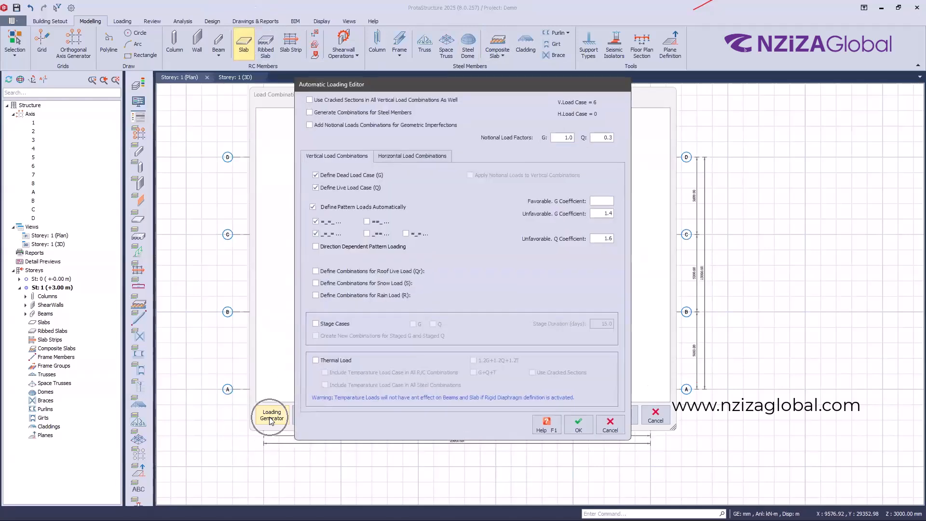
Step: Generate the vertical load combinations with combinations for steel members included, keeping the other default options, and accept them
{"action": "left_click", "coordinate": [351, 159]}
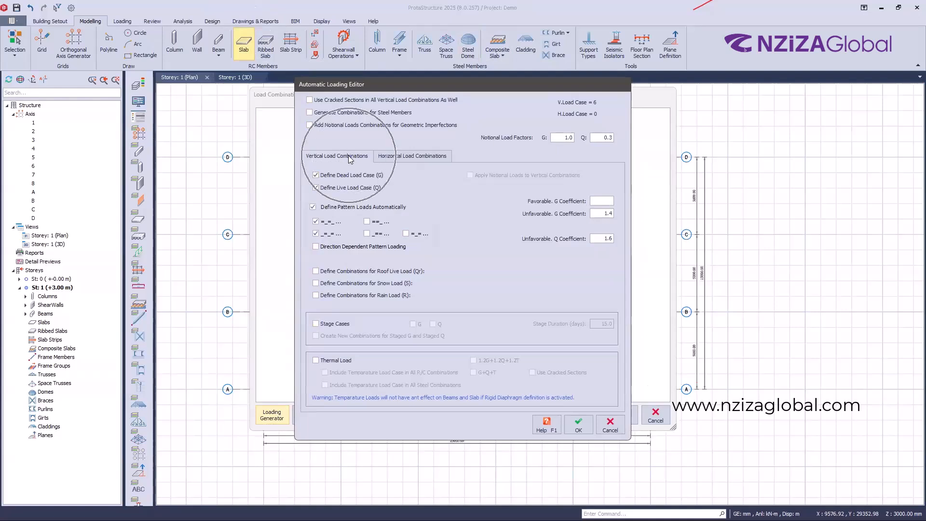
{"action": "left_click", "coordinate": [417, 154]}
{"action": "key", "text": "ctrl"}
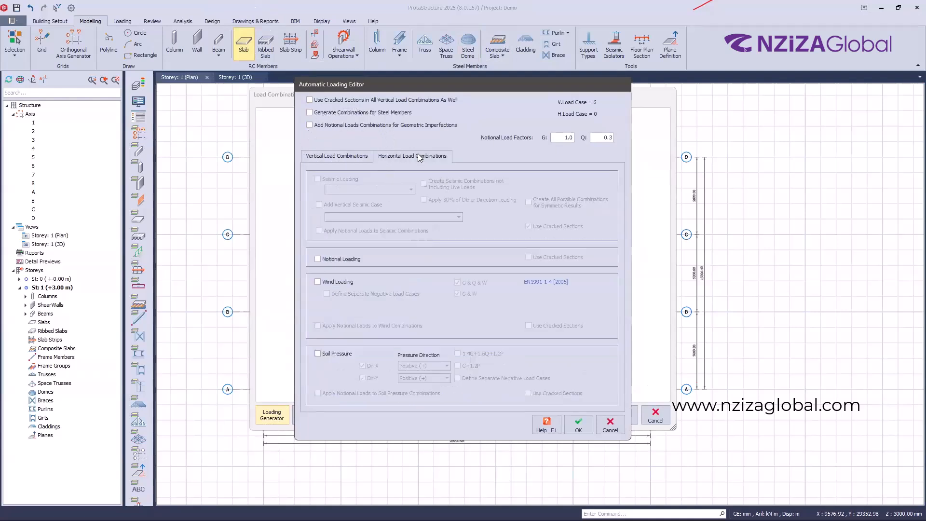
{"action": "left_click", "coordinate": [330, 156]}
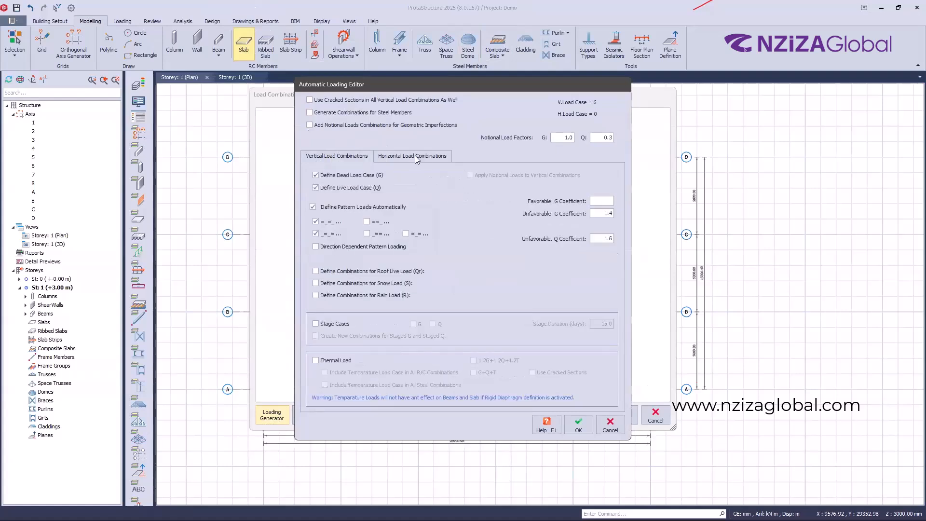
{"action": "left_click", "coordinate": [335, 113]}
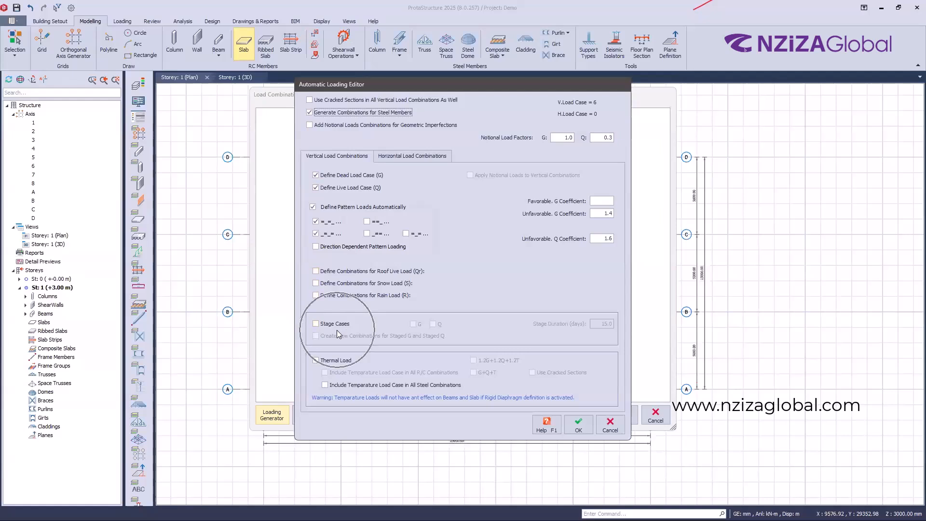
{"action": "key", "text": "ctrl"}
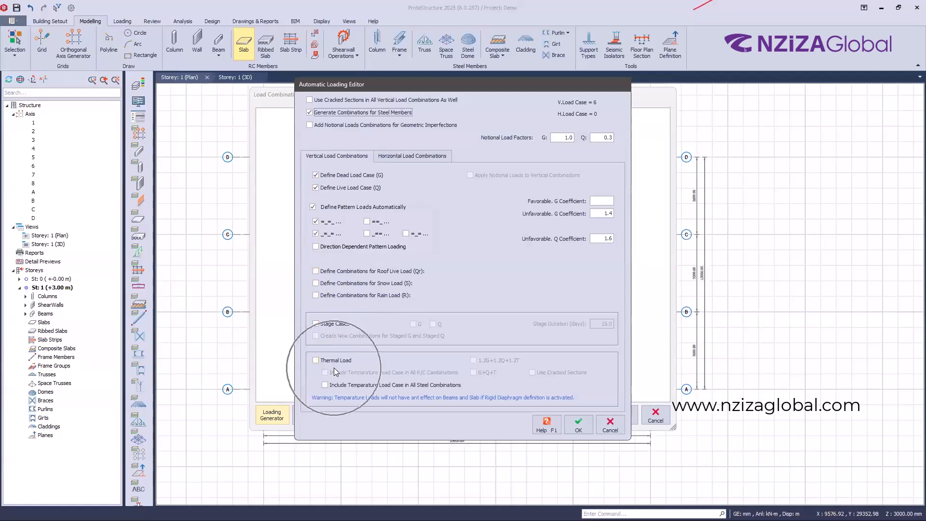
{"action": "left_click", "coordinate": [412, 155]}
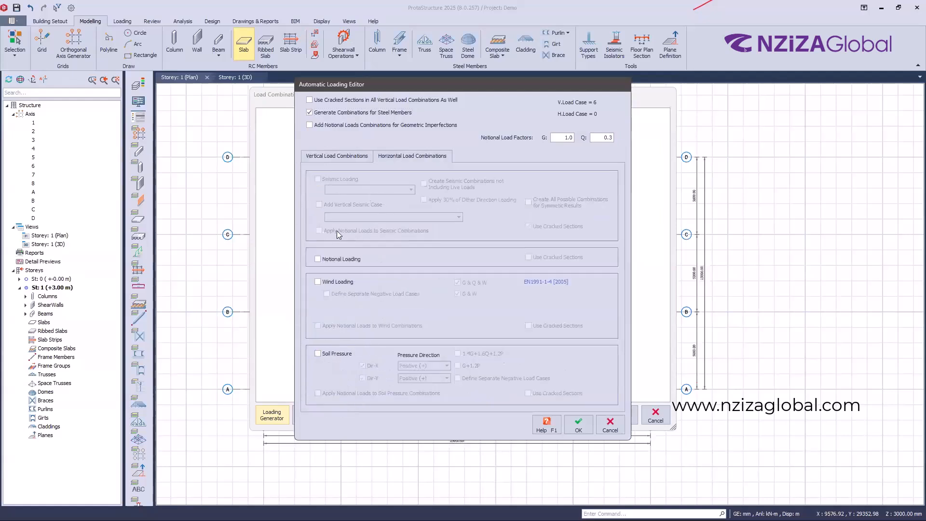
{"action": "key", "text": "ctrl"}
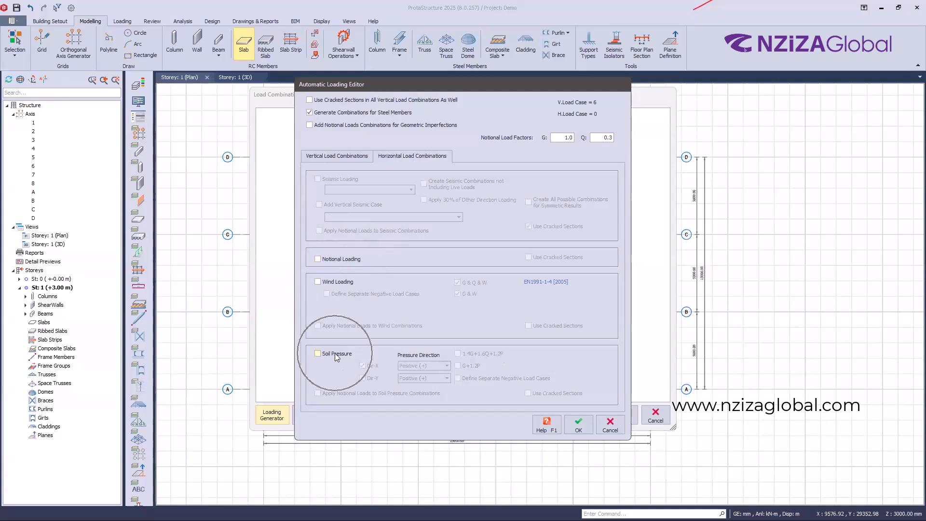
{"action": "left_click", "coordinate": [335, 158]}
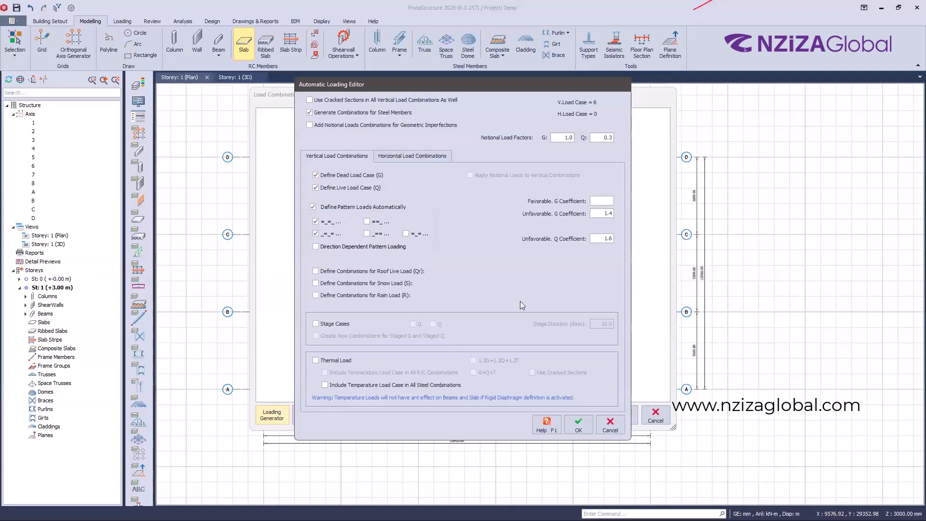
{"action": "left_click", "coordinate": [574, 424]}
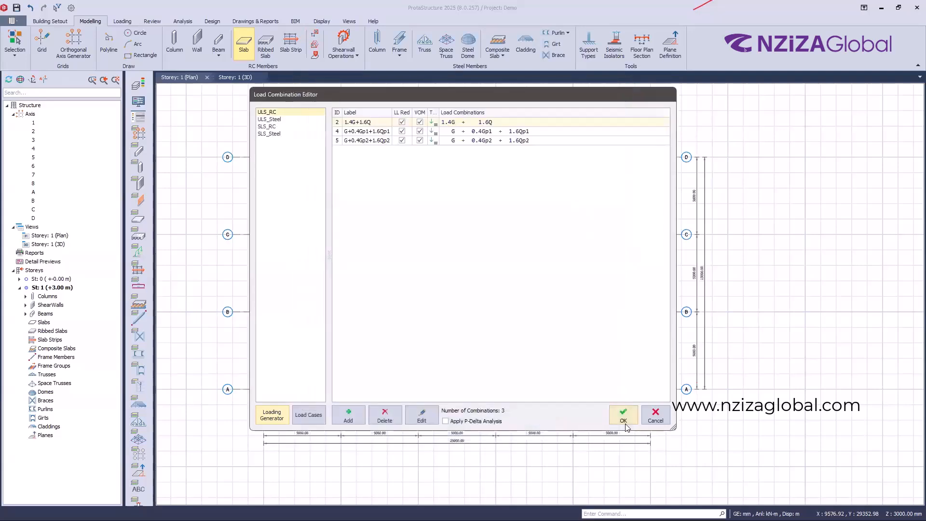
{"action": "left_click", "coordinate": [623, 416]}
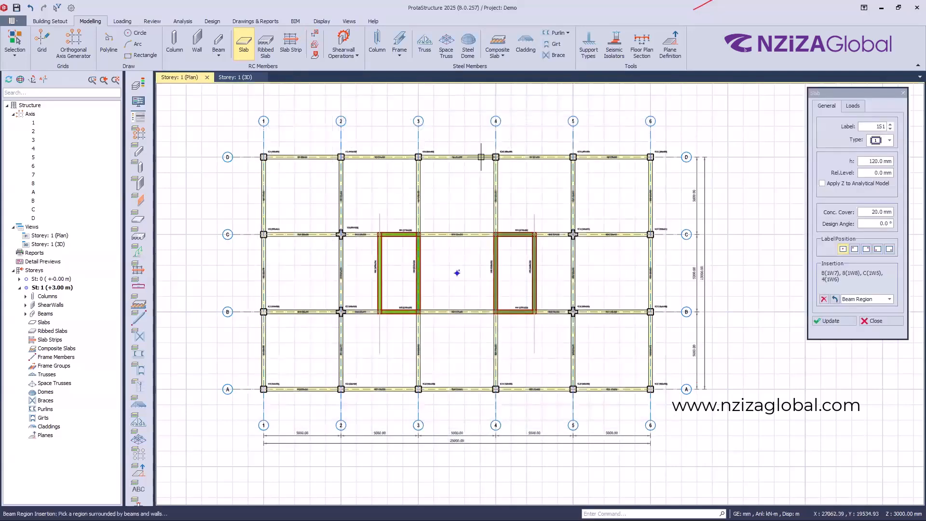
Step: Insert 150 mm thick slabs by beam region in every bay of Storey 1, leaving the two shear wall cores open
{"action": "key", "text": "ctrl"}
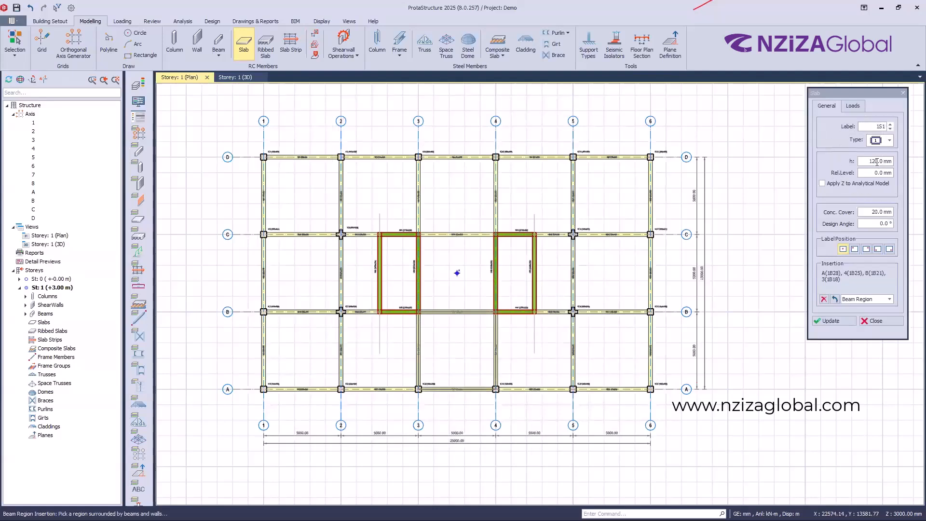
{"action": "key", "text": "ctrl"}
{"action": "key", "text": "ctrl"}
{"action": "left_click", "coordinate": [870, 159]}
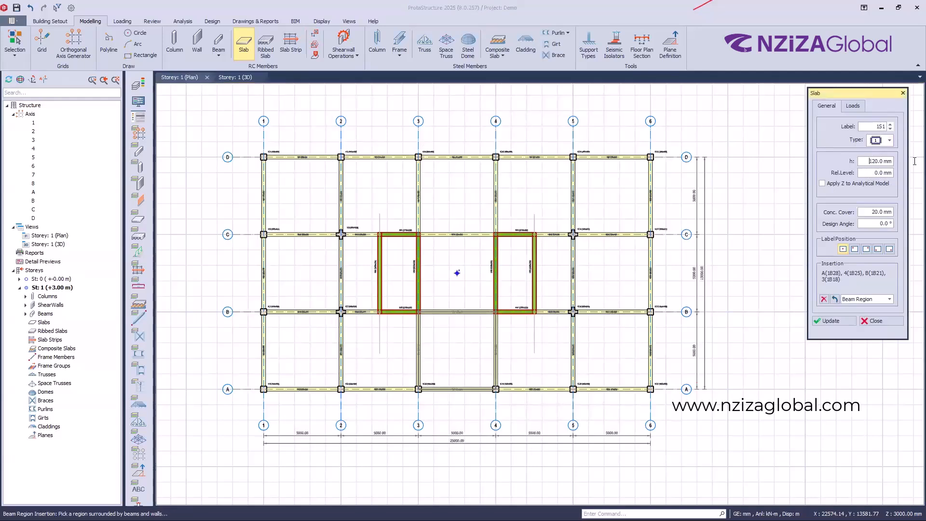
{"action": "double_click", "coordinate": [870, 159]}
{"action": "type", "text": "150.0"}
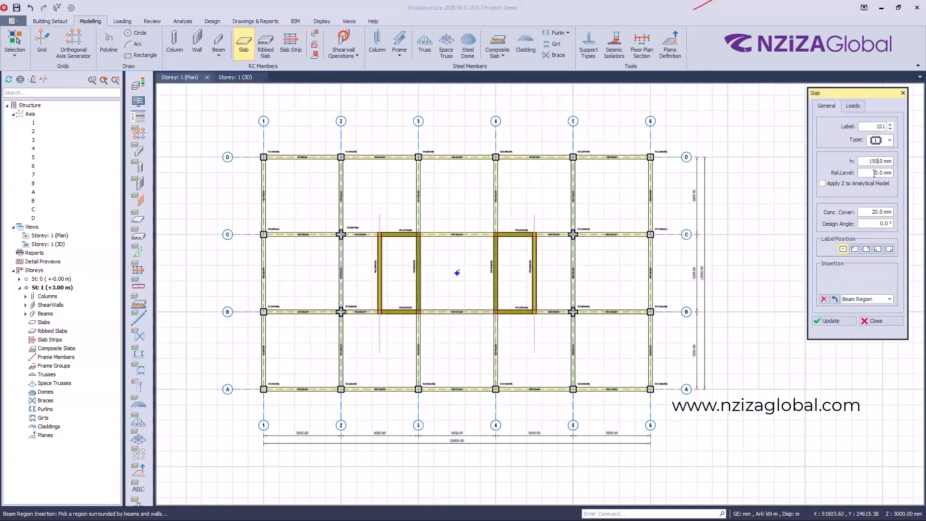
{"action": "left_click", "coordinate": [890, 141]}
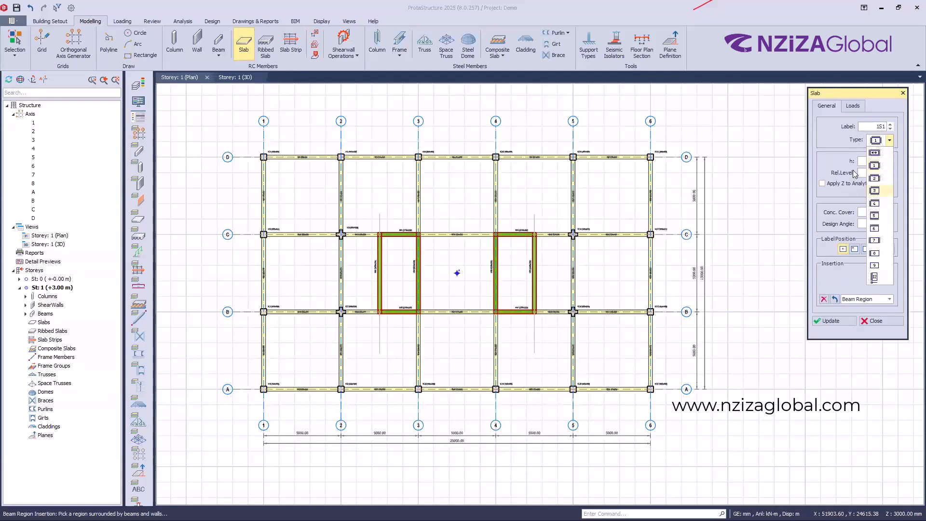
{"action": "left_click", "coordinate": [863, 161]}
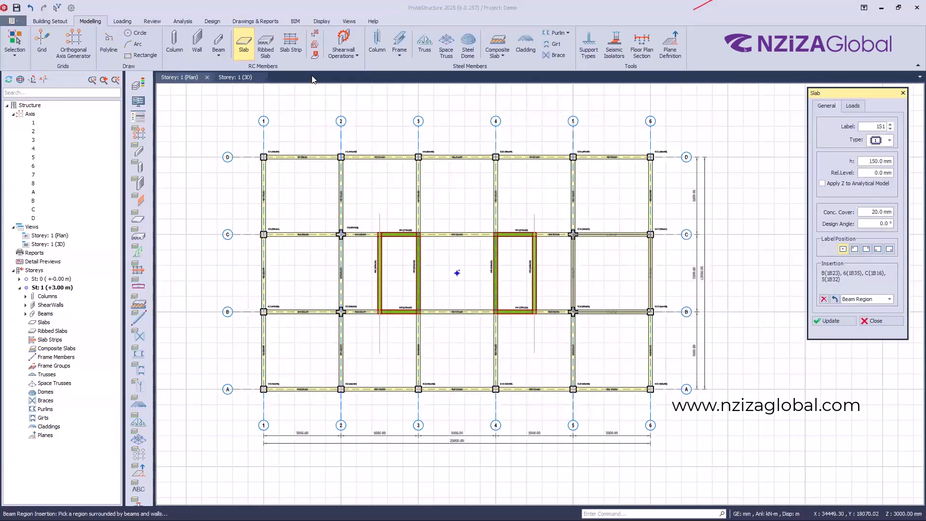
{"action": "left_click", "coordinate": [315, 46]}
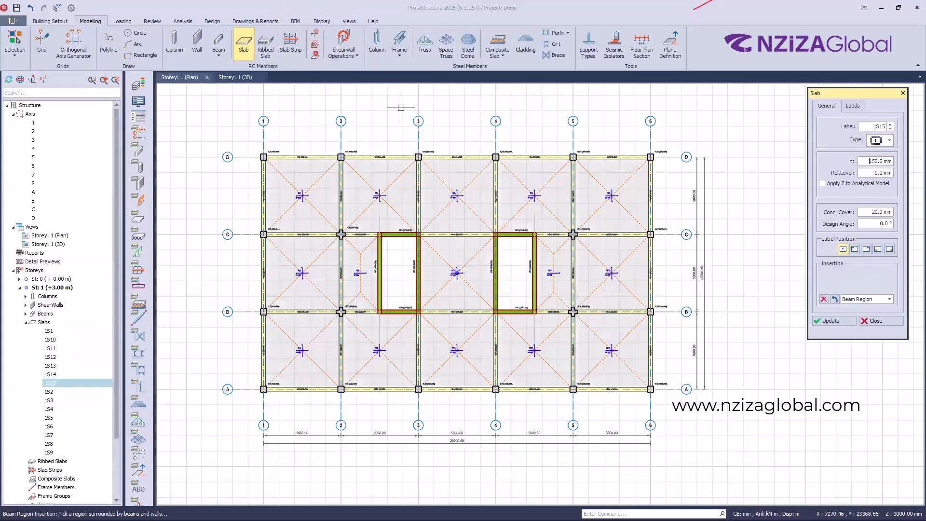
{"action": "left_click", "coordinate": [871, 322]}
Step: Check the slab layout around the shear wall cores in the 3D view and in the plan
{"action": "left_click", "coordinate": [229, 78]}
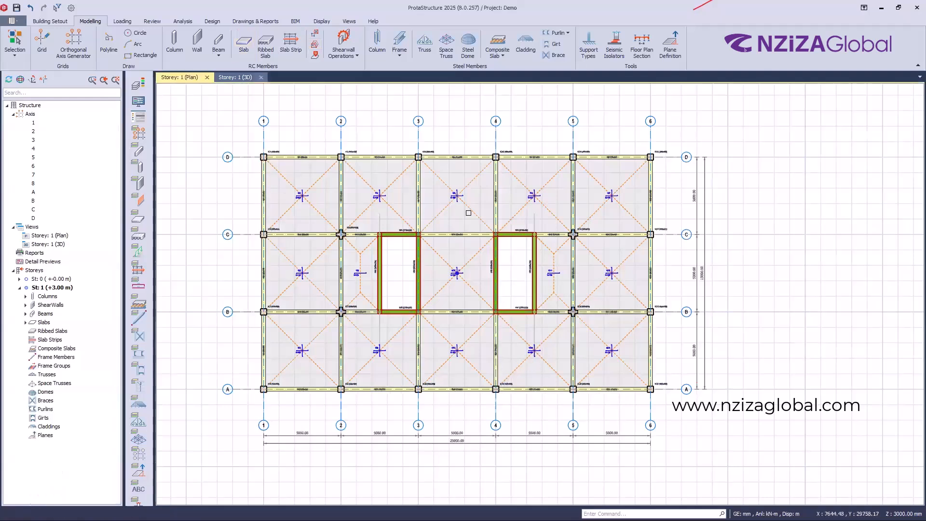
{"action": "middle_click_drag", "start_coordinate": [613, 352], "coordinate": [526, 333]}
{"action": "middle_click_drag", "start_coordinate": [522, 348], "coordinate": [608, 368]}
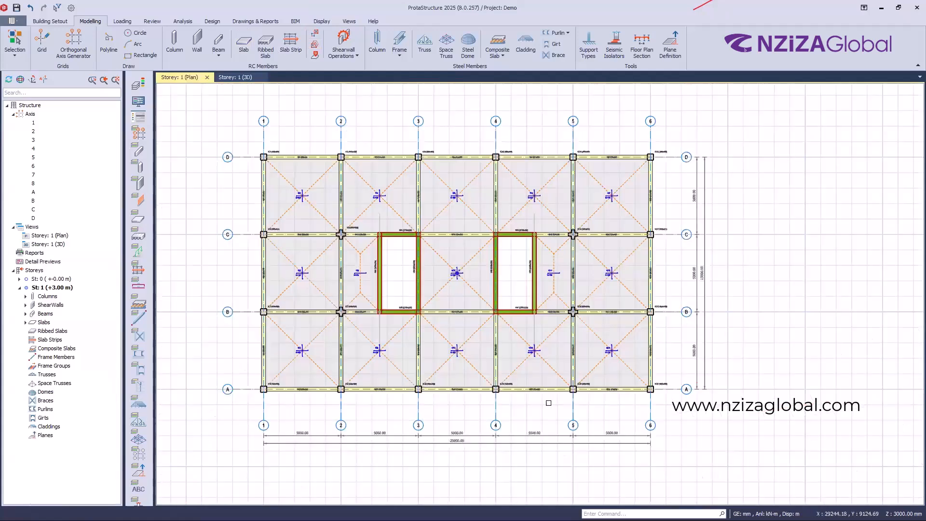
{"action": "scroll", "coordinate": [463, 339], "scroll_direction": "up", "scroll_amount": 1}
{"action": "scroll", "coordinate": [428, 274], "scroll_direction": "down", "scroll_amount": 2}
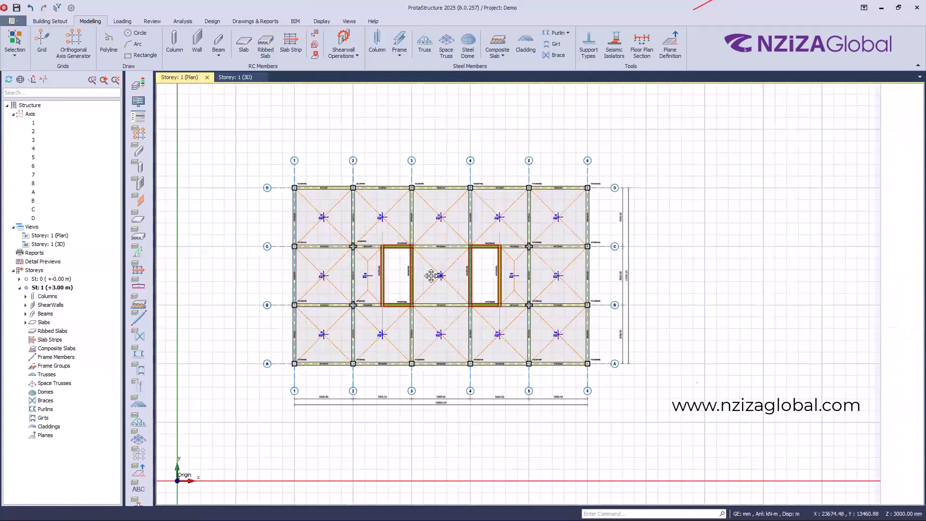
{"action": "scroll", "coordinate": [431, 277], "scroll_direction": "up", "scroll_amount": 1}
{"action": "middle_click_drag", "start_coordinate": [432, 276], "coordinate": [509, 293]}
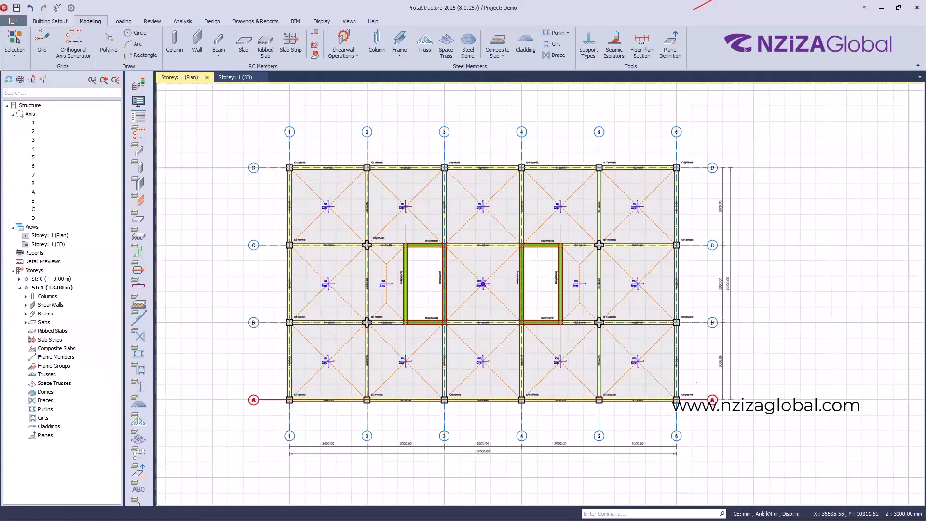
Step: Tile the Storey 1 plan and 3D views vertically and inspect the slabs, beams and columns in 3D
{"action": "right_click", "coordinate": [189, 79]}
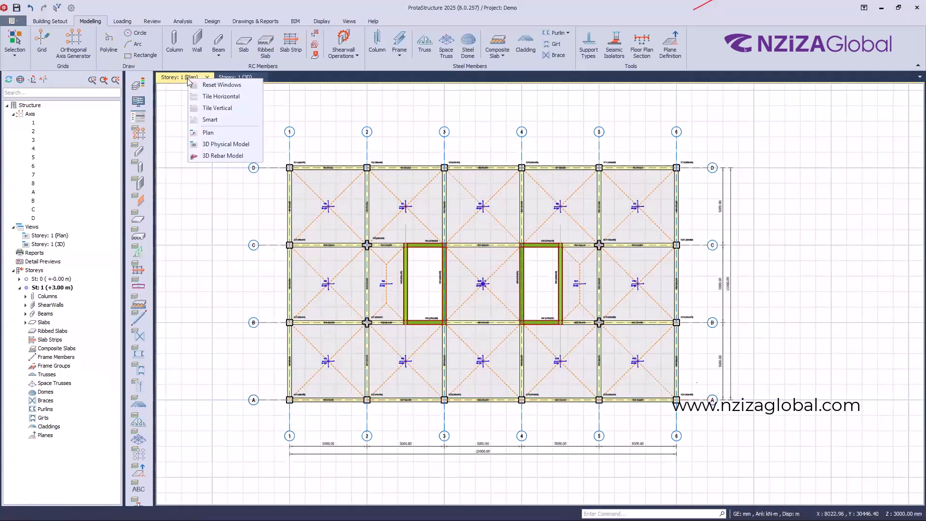
{"action": "left_click", "coordinate": [210, 107]}
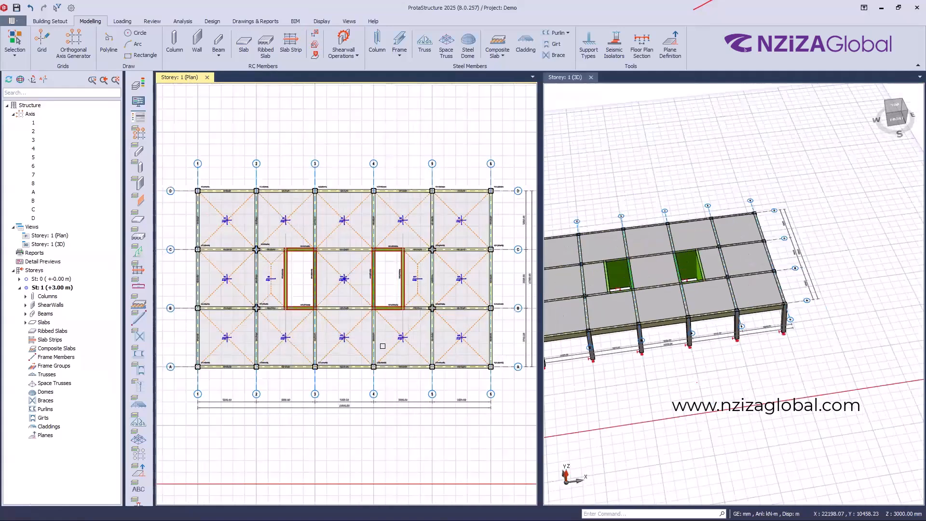
{"action": "middle_click_drag", "start_coordinate": [734, 294], "coordinate": [801, 289]}
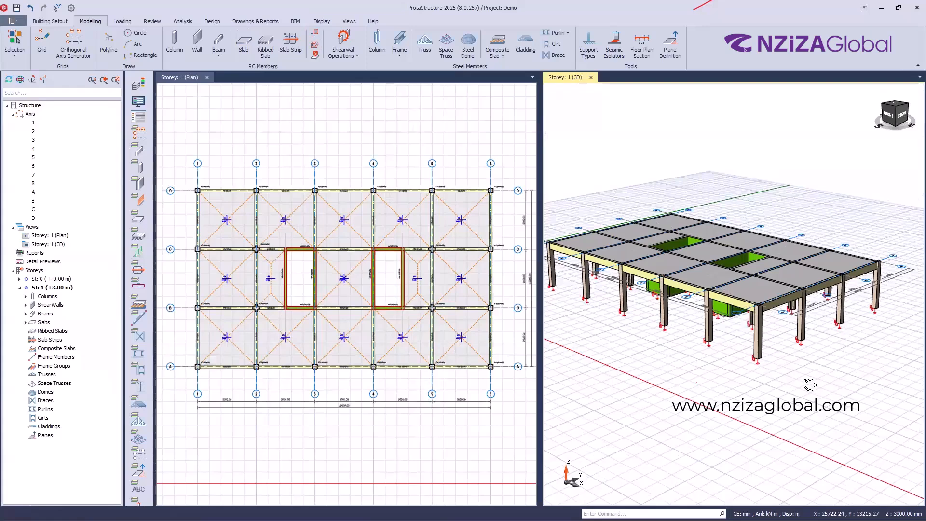
{"action": "middle_click_drag", "start_coordinate": [810, 385], "coordinate": [776, 390]}
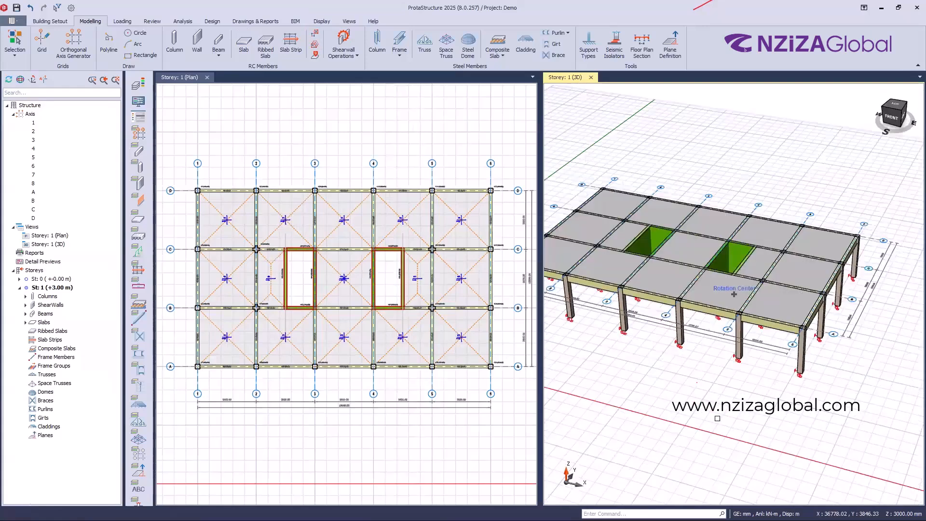
Step: Add a wall opening to the shear wall on axis 4 between axes B and C
{"action": "middle_click_drag", "start_coordinate": [717, 419], "coordinate": [573, 110]}
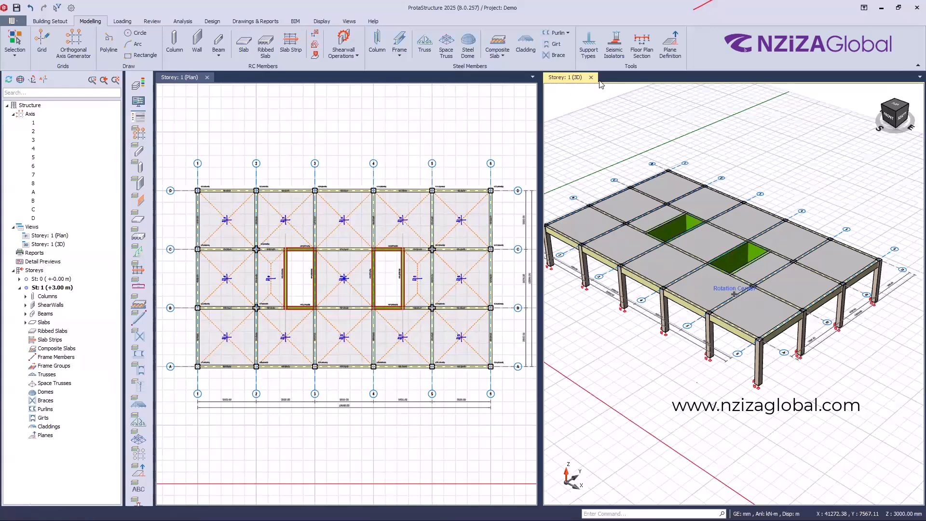
{"action": "middle_click_drag", "start_coordinate": [516, 389], "coordinate": [521, 371]}
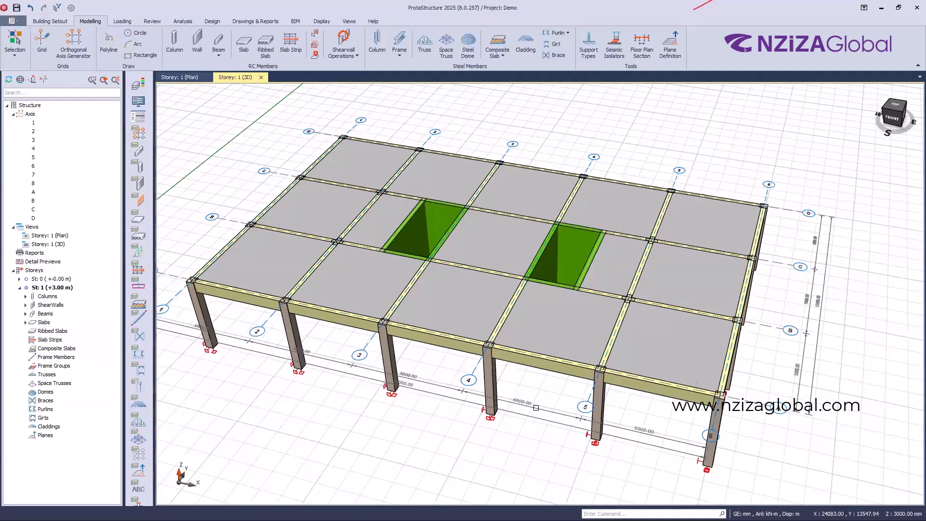
{"action": "middle_click_drag", "start_coordinate": [535, 382], "coordinate": [536, 408]}
{"action": "right_click", "coordinate": [535, 408]}
{"action": "left_click", "coordinate": [515, 426]}
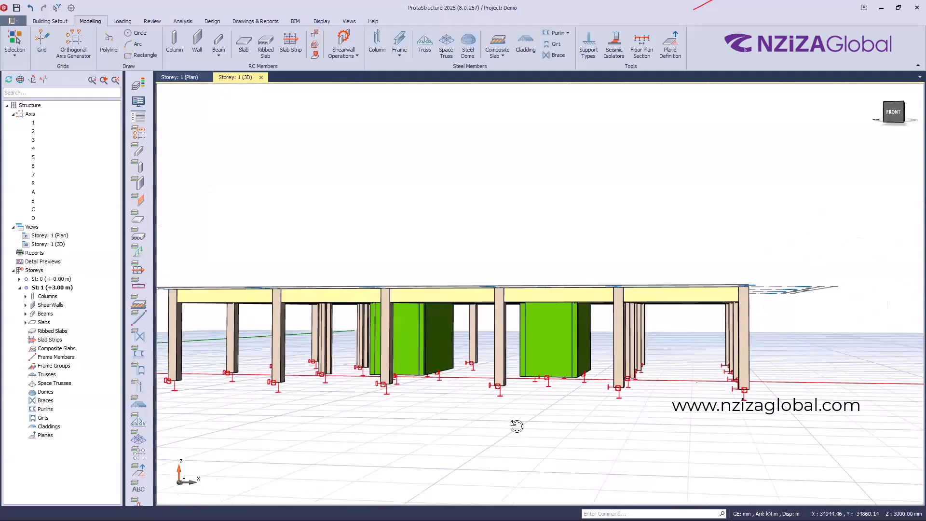
{"action": "middle_click_drag", "start_coordinate": [435, 265], "coordinate": [499, 311]}
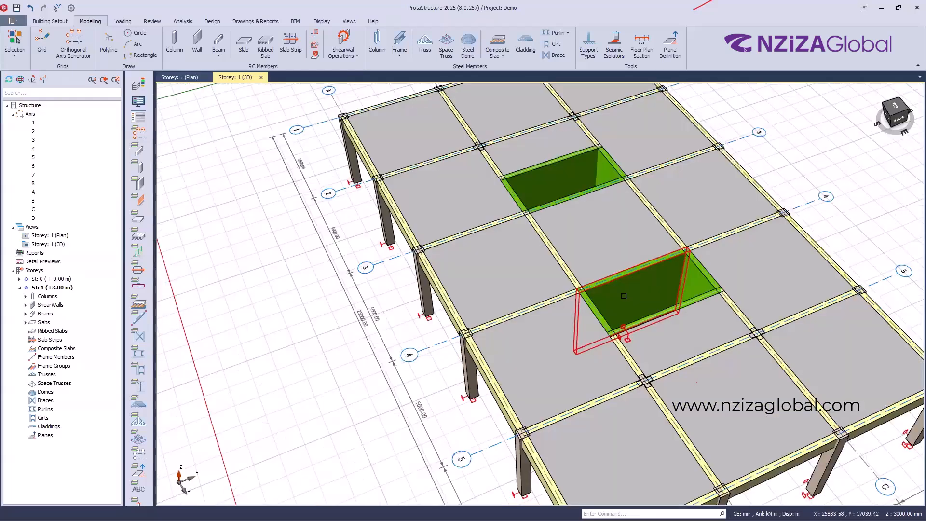
{"action": "left_click", "coordinate": [624, 296]}
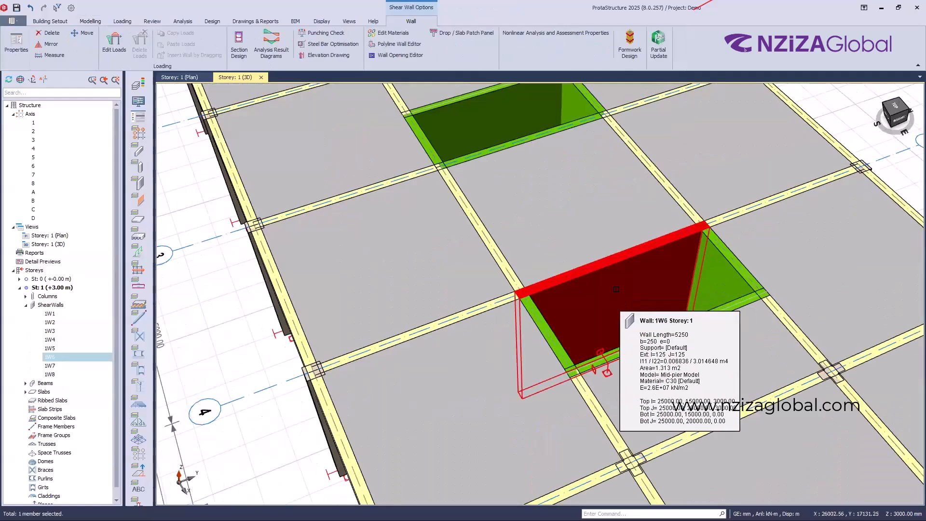
{"action": "left_click", "coordinate": [389, 55]}
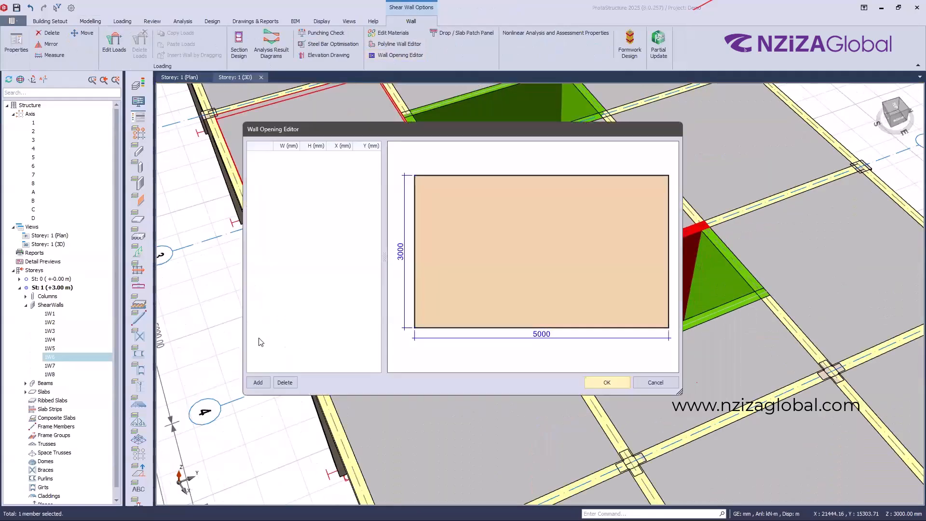
{"action": "left_click", "coordinate": [259, 383]}
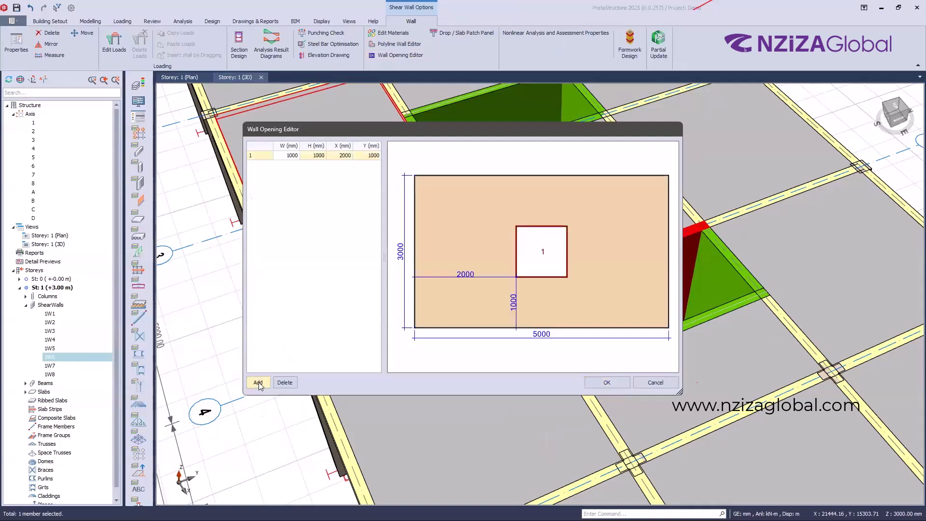
Step: Set the axis 4 wall opening's height to 2500 mm and its Y offset to 0, and accept it
{"action": "left_click", "coordinate": [311, 155]}
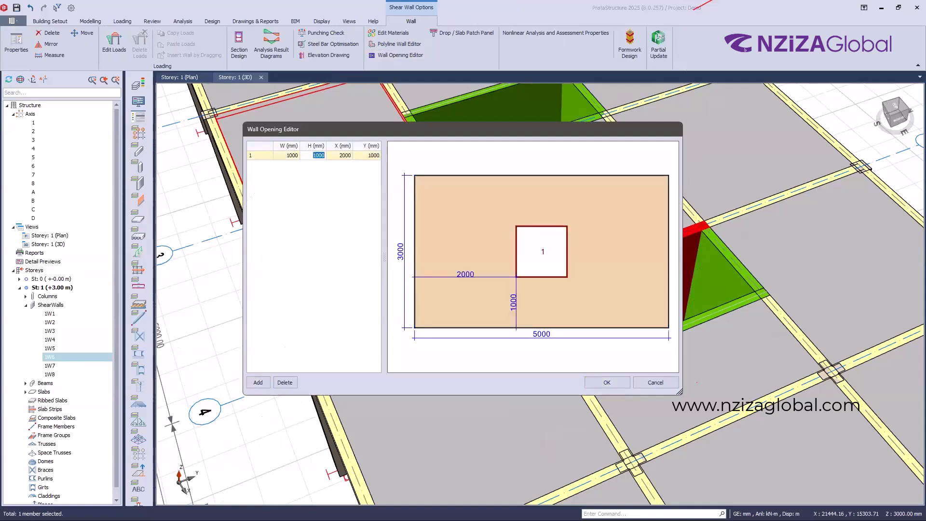
{"action": "type", "text": "2500"}
{"action": "left_click", "coordinate": [341, 155]}
{"action": "left_click", "coordinate": [368, 156]}
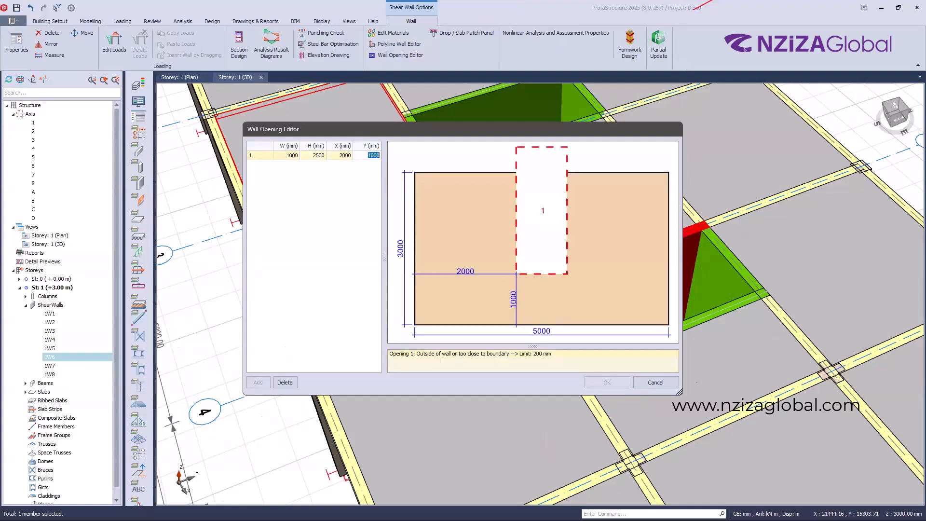
{"action": "type", "text": "0"}
{"action": "left_click", "coordinate": [342, 156]}
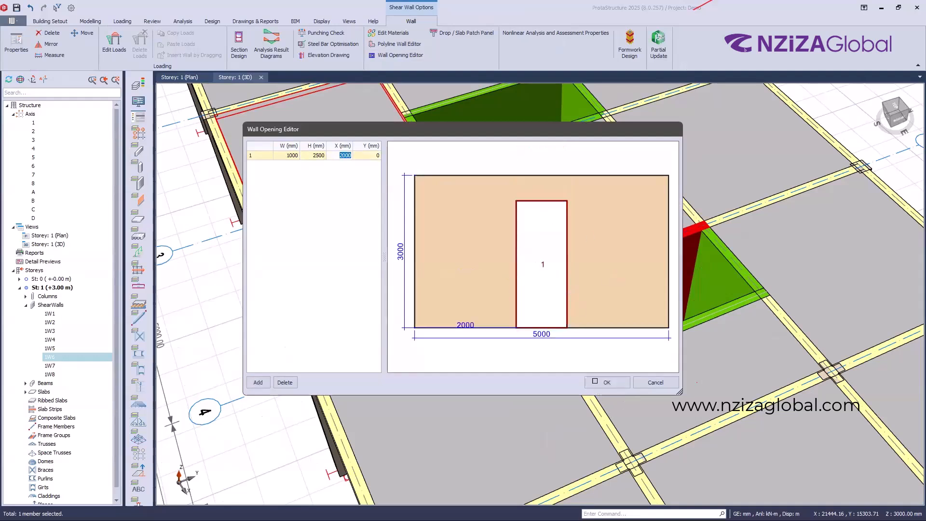
{"action": "key", "text": "Return"}
Step: Hide the slabs in the 3D view and add a wall opening to the shear wall on axis 3
{"action": "middle_click_drag", "start_coordinate": [680, 319], "coordinate": [721, 299]}
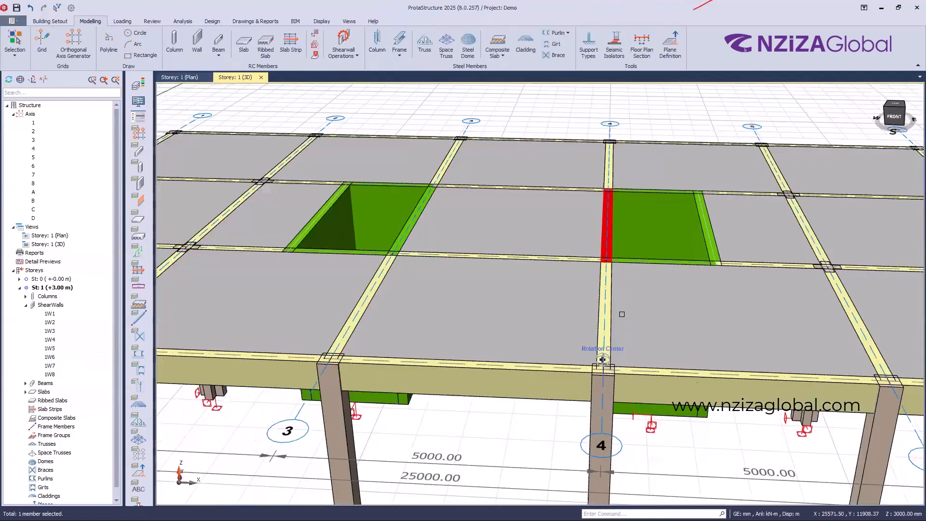
{"action": "middle_click_drag", "start_coordinate": [622, 314], "coordinate": [573, 455]}
{"action": "scroll", "coordinate": [627, 313], "scroll_direction": "up", "scroll_amount": 3}
{"action": "key", "text": "Escape"}
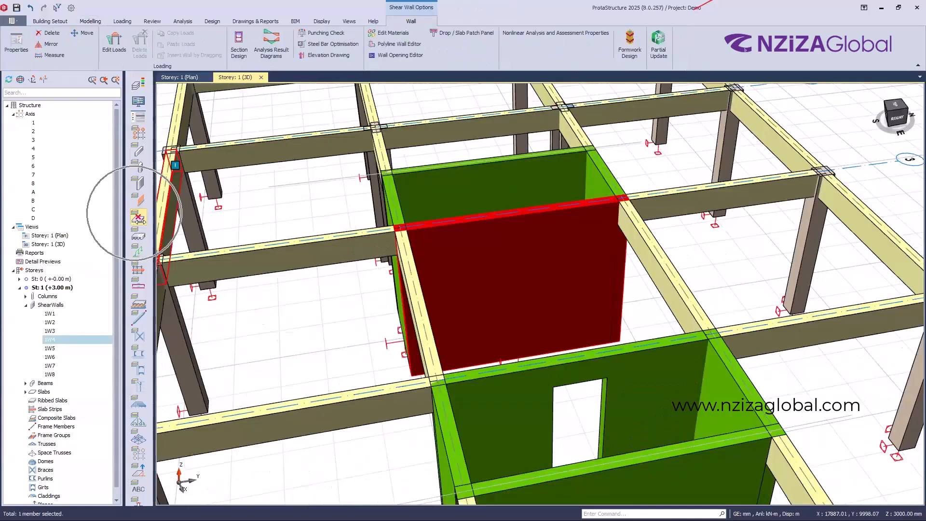
{"action": "left_click", "coordinate": [400, 55]}
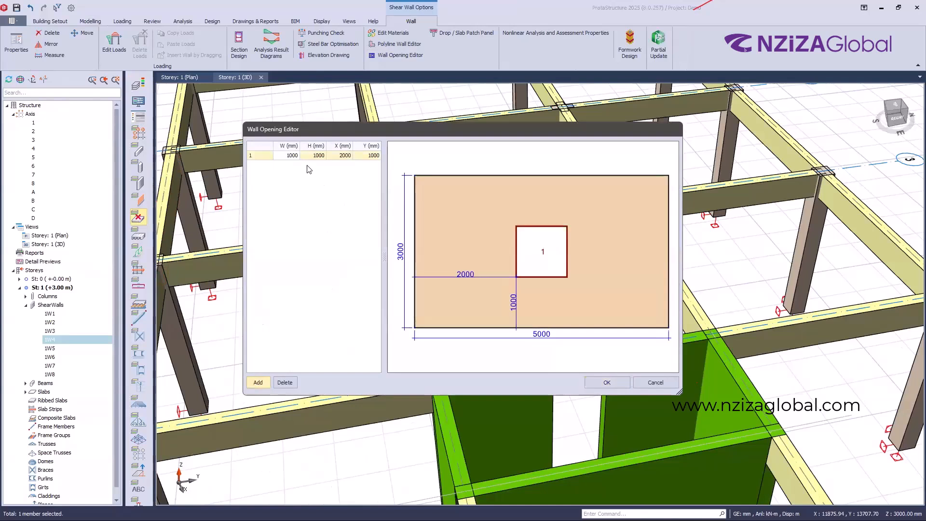
Step: Make the axis 3 wall opening 2500 mm high with a Y offset of 0, and accept it
{"action": "left_click", "coordinate": [322, 155]}
{"action": "type", "text": "2"}
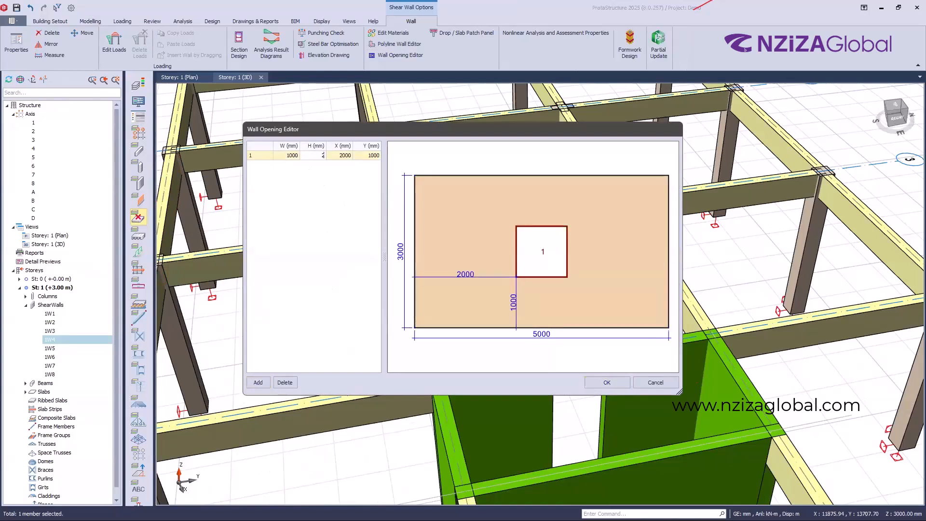
{"action": "type", "text": "500"}
{"action": "key", "text": "Tab"}
{"action": "key", "text": "Tab"}
{"action": "type", "text": "0"}
{"action": "left_click", "coordinate": [612, 380]}
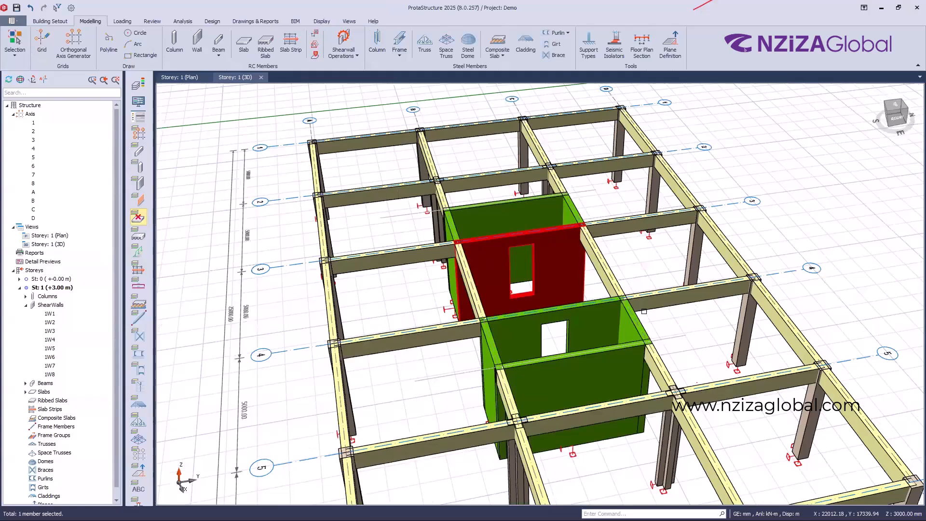
{"action": "middle_click_drag", "start_coordinate": [521, 271], "coordinate": [414, 198]}
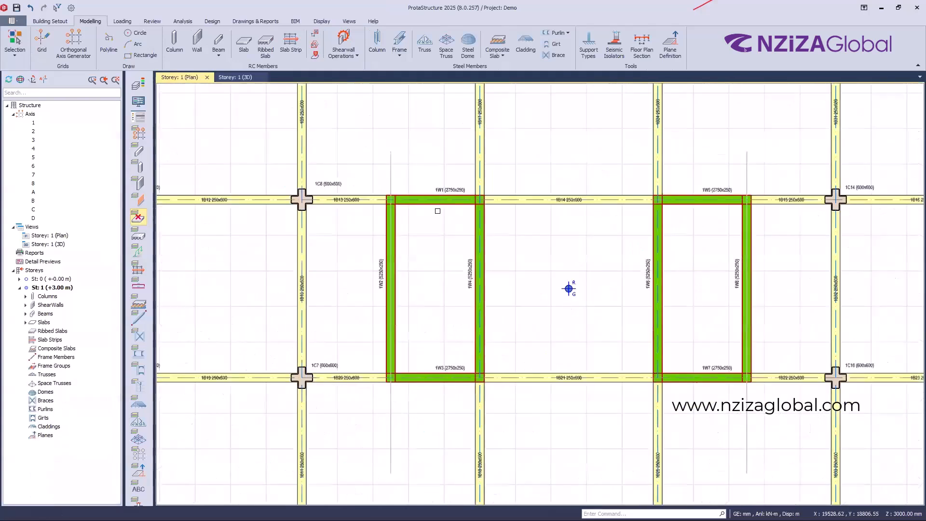
Step: Merge the four shear walls of the core between axes 2 and 3 into one vertical member in the plan
{"action": "scroll", "coordinate": [453, 240], "scroll_direction": "up", "scroll_amount": 2}
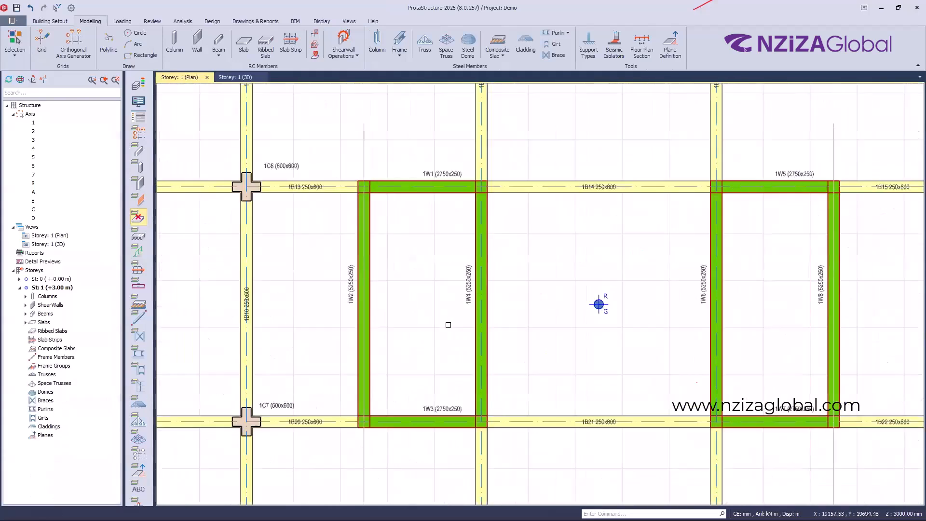
{"action": "left_click", "coordinate": [422, 191]}
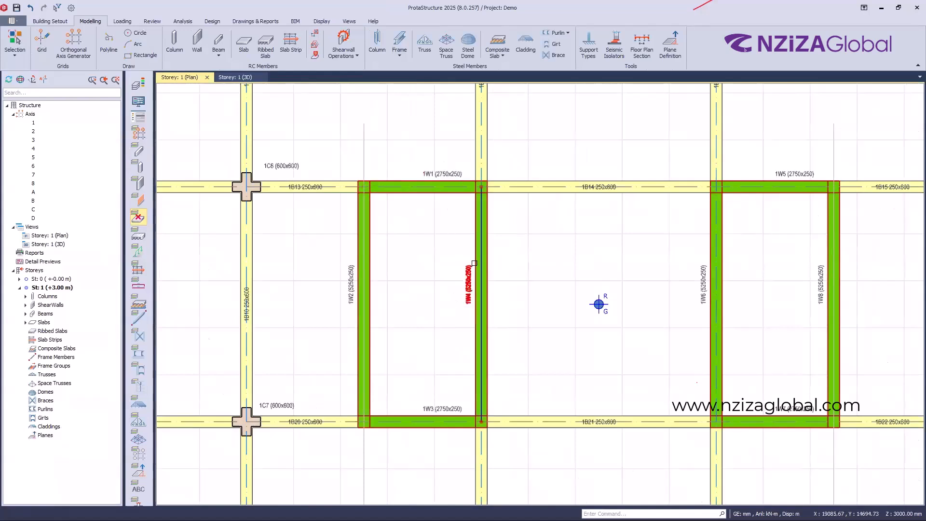
{"action": "left_click", "coordinate": [451, 174]}
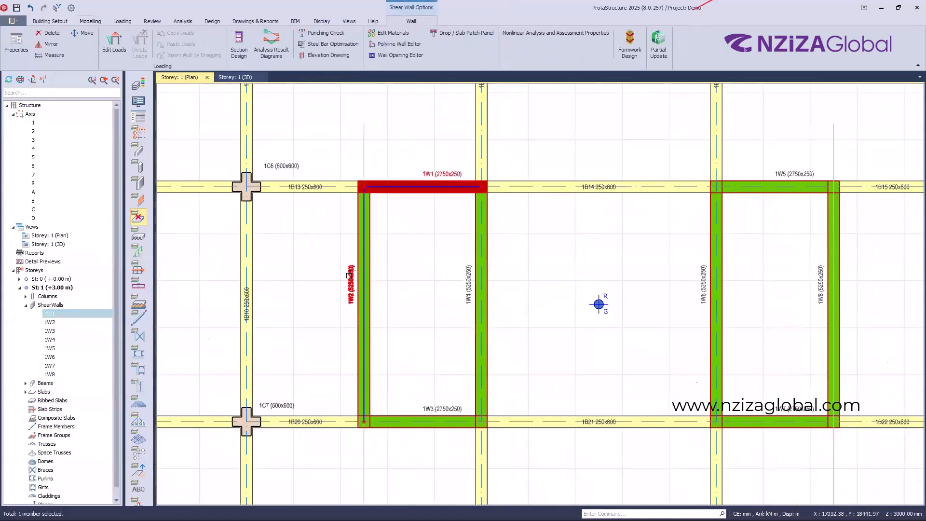
{"action": "left_click", "coordinate": [351, 274]}
{"action": "left_click", "coordinate": [427, 406]}
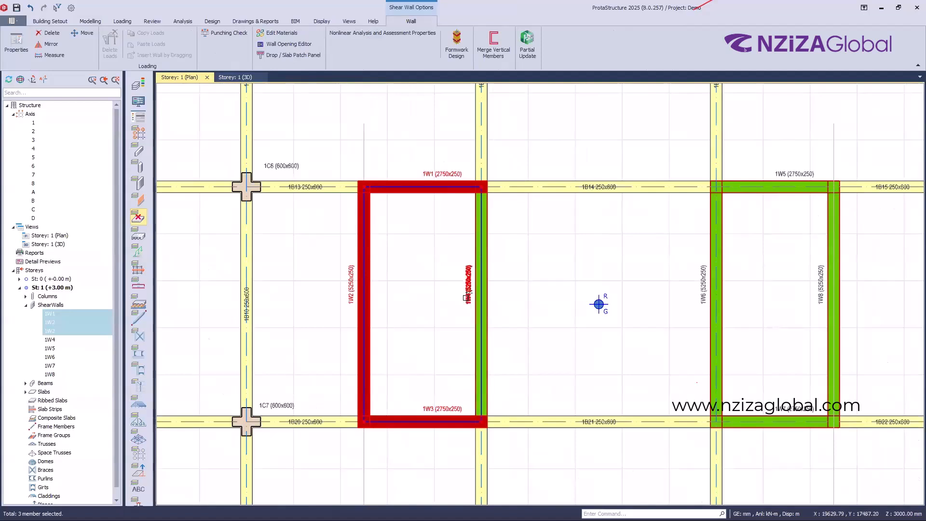
{"action": "left_click", "coordinate": [466, 294]}
{"action": "left_click", "coordinate": [493, 45]}
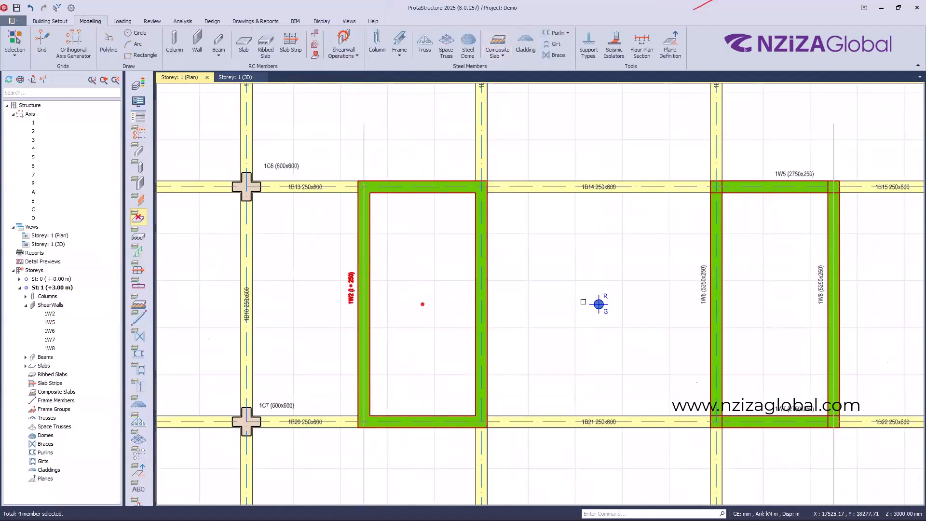
Step: Merge the four shear walls of the core between axes 4 and 5 into one vertical member
{"action": "scroll", "coordinate": [563, 280], "scroll_direction": "down", "scroll_amount": 3}
{"action": "left_click", "coordinate": [561, 294]}
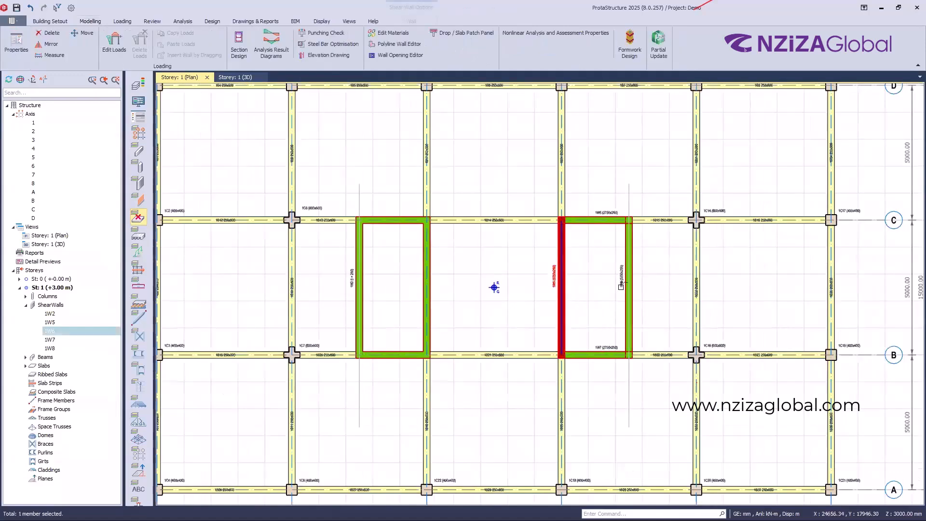
{"action": "left_click", "coordinate": [598, 355]}
{"action": "left_click", "coordinate": [628, 271]}
{"action": "left_click", "coordinate": [598, 220]}
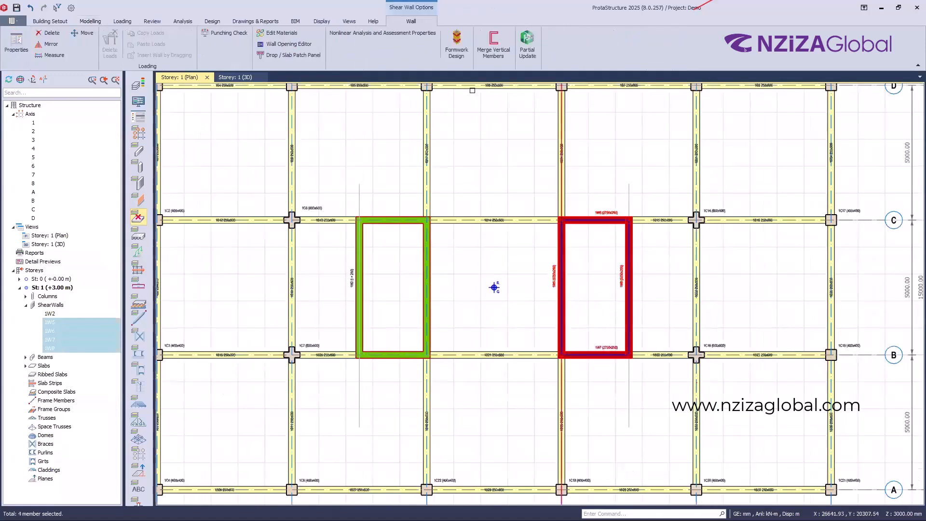
{"action": "left_click", "coordinate": [493, 53]}
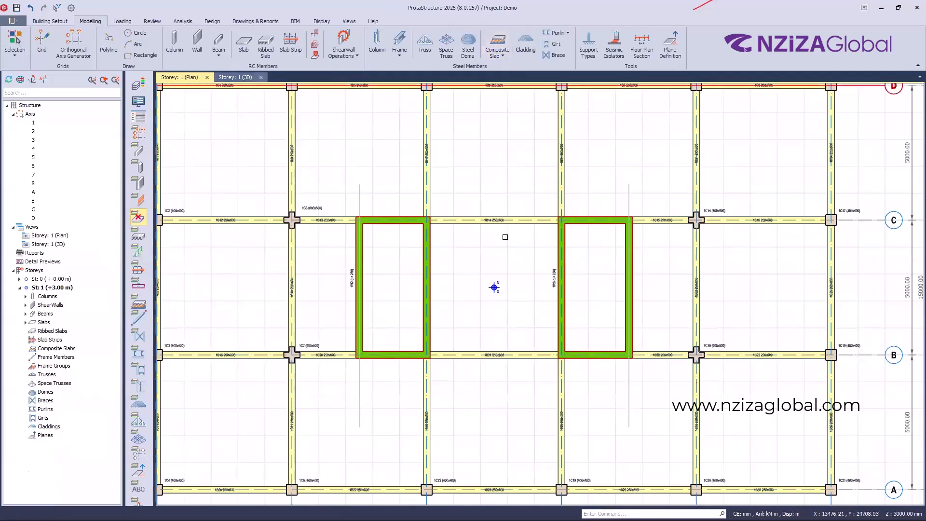
Step: Show the slabs again in the 3D view and return to the Storey 1 plan
{"action": "key", "text": "ctrl+Tab"}
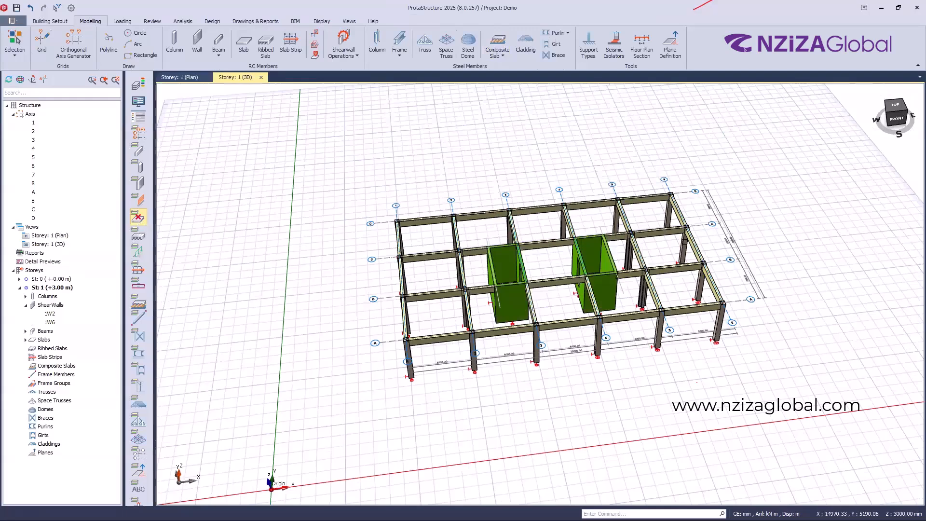
{"action": "middle_click_drag", "start_coordinate": [575, 408], "coordinate": [596, 392]}
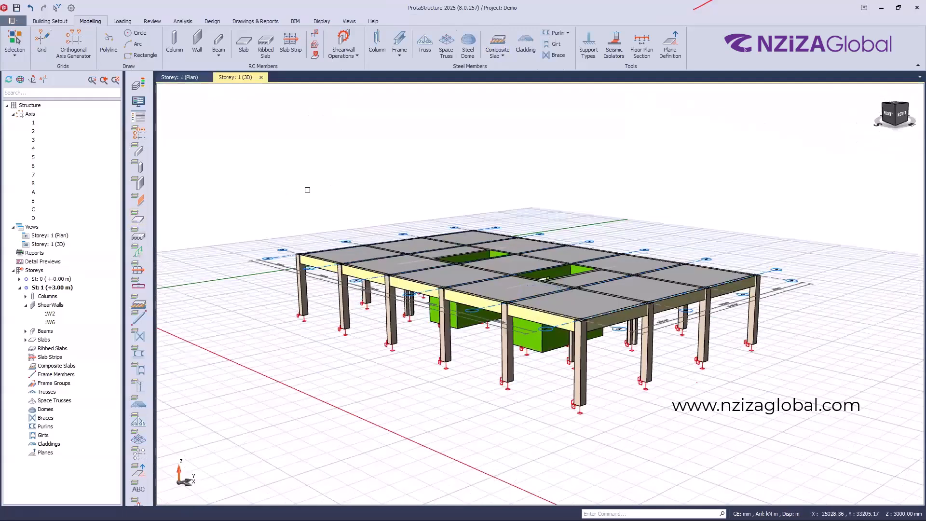
{"action": "left_click", "coordinate": [179, 79]}
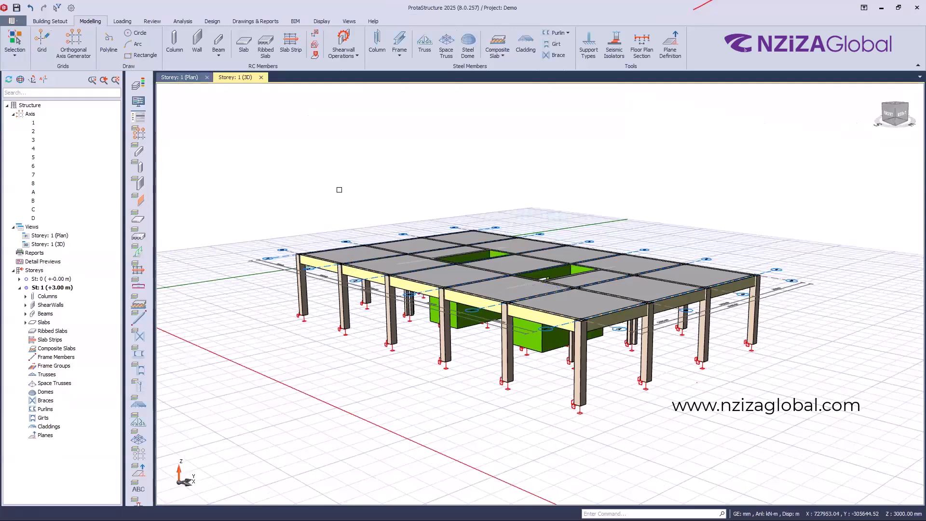
Step: Offset axis A about 1.5 m outward from the building to create a new parallel axis
{"action": "scroll", "coordinate": [459, 196], "scroll_direction": "down", "scroll_amount": 5}
{"action": "scroll", "coordinate": [243, 200], "scroll_direction": "up", "scroll_amount": 4}
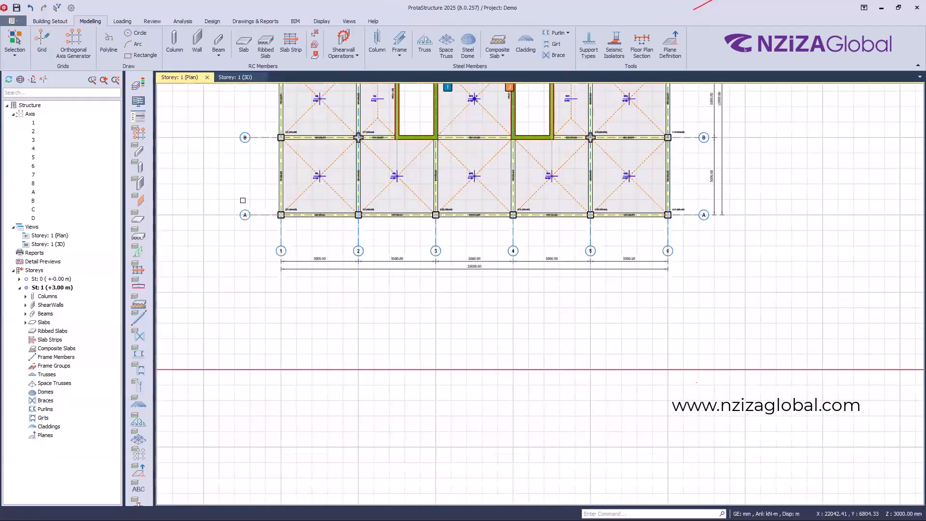
{"action": "scroll", "coordinate": [198, 218], "scroll_direction": "up", "scroll_amount": 1}
{"action": "left_click", "coordinate": [198, 220]}
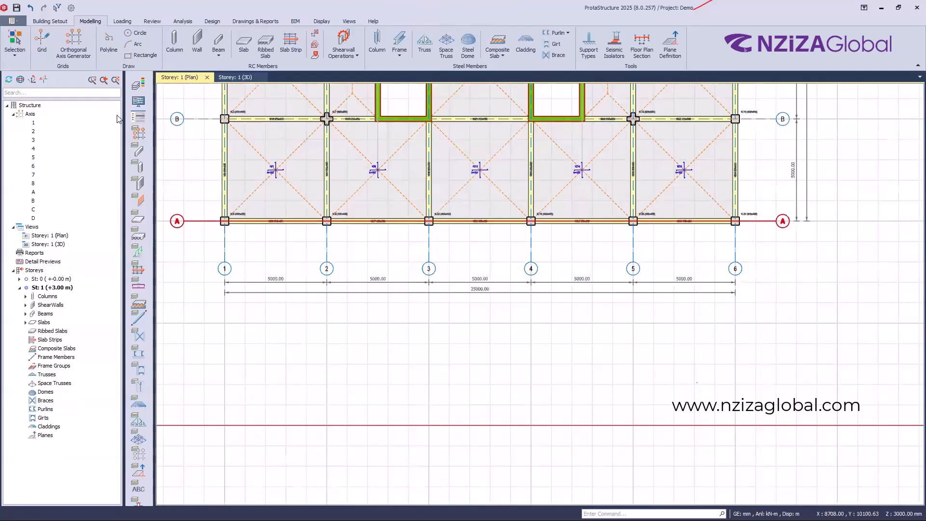
{"action": "left_click", "coordinate": [96, 34]}
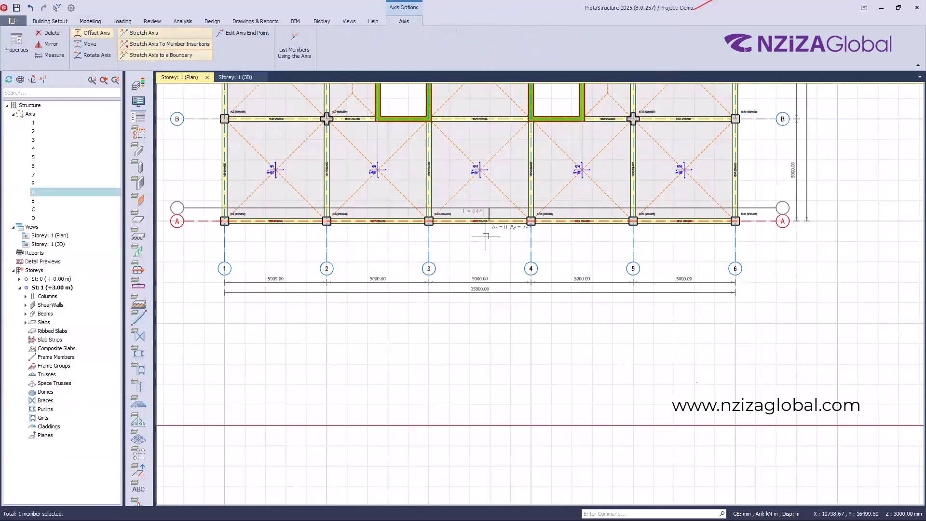
{"action": "scroll", "coordinate": [484, 255], "scroll_direction": "up", "scroll_amount": 2}
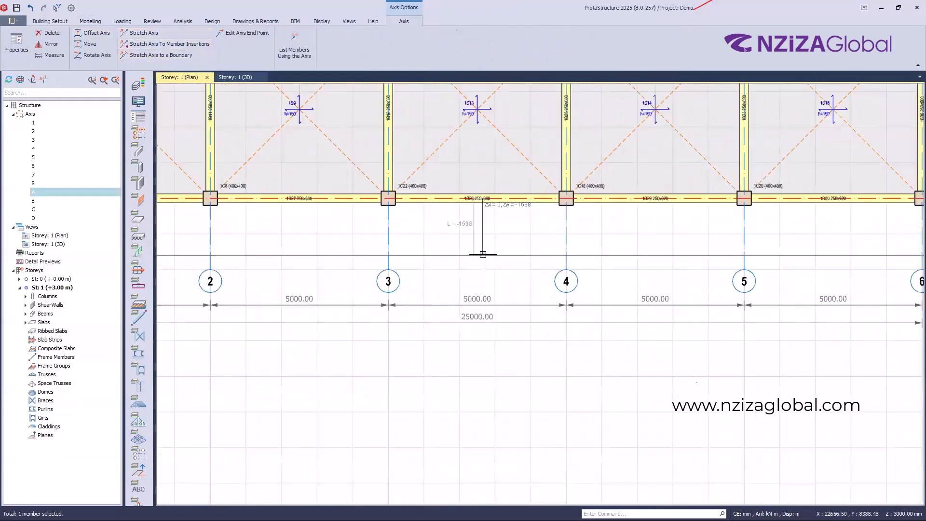
{"action": "left_click", "coordinate": [484, 252]}
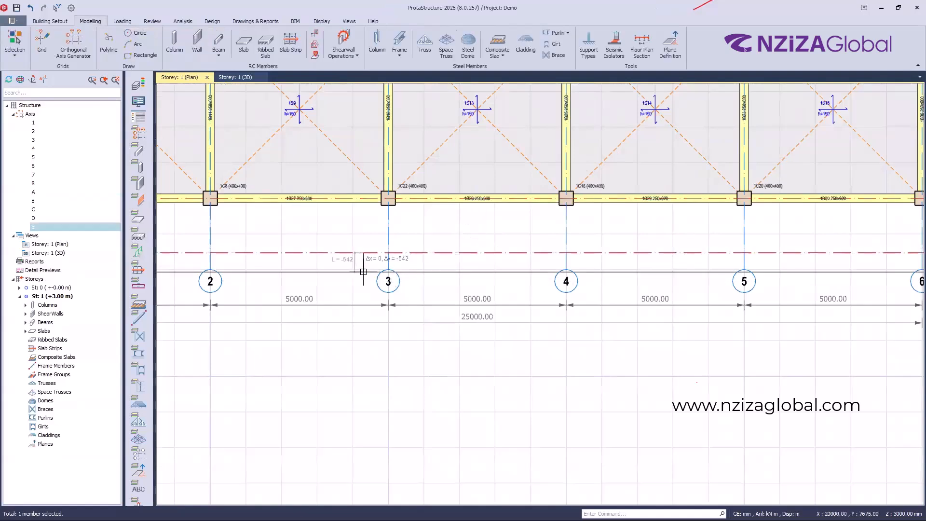
Step: Insert 400 x 400 mm columns where the new offset axis crosses axes 3 and 4
{"action": "left_click", "coordinate": [423, 185]}
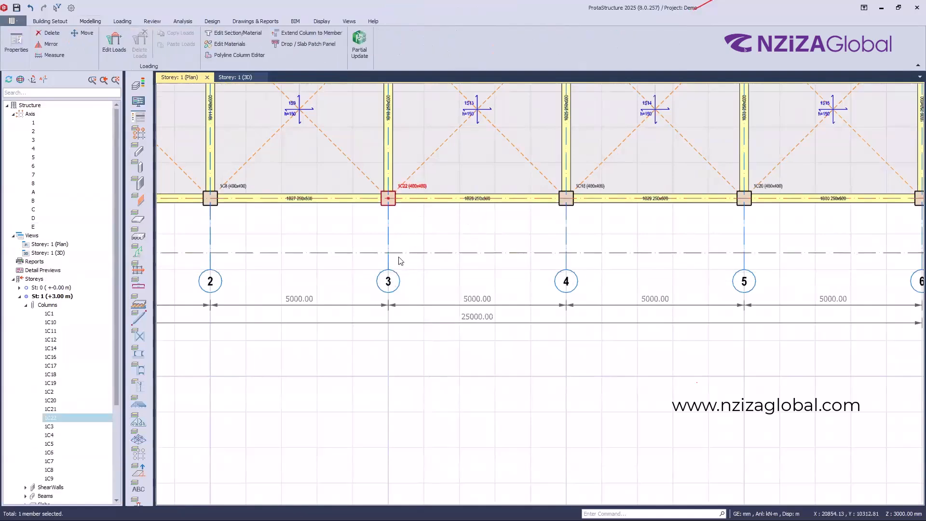
{"action": "left_click", "coordinate": [567, 252]}
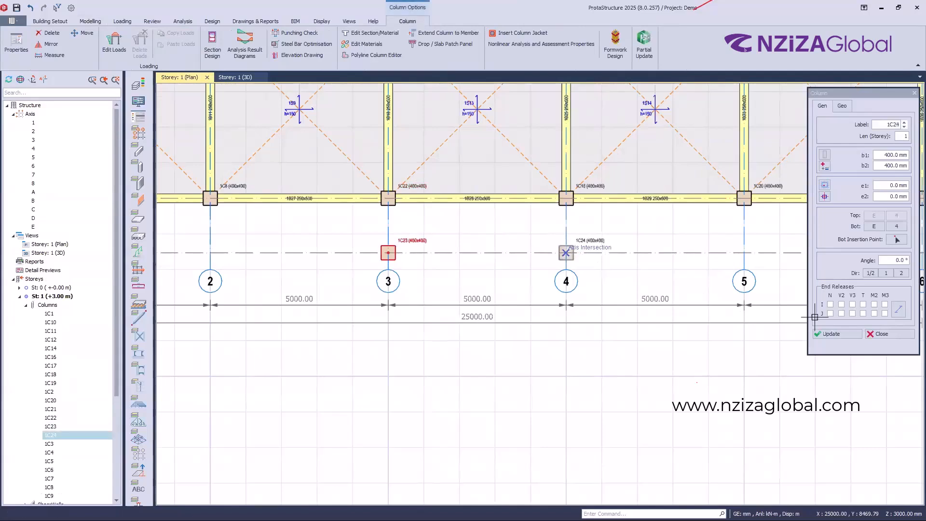
{"action": "key", "text": "Escape"}
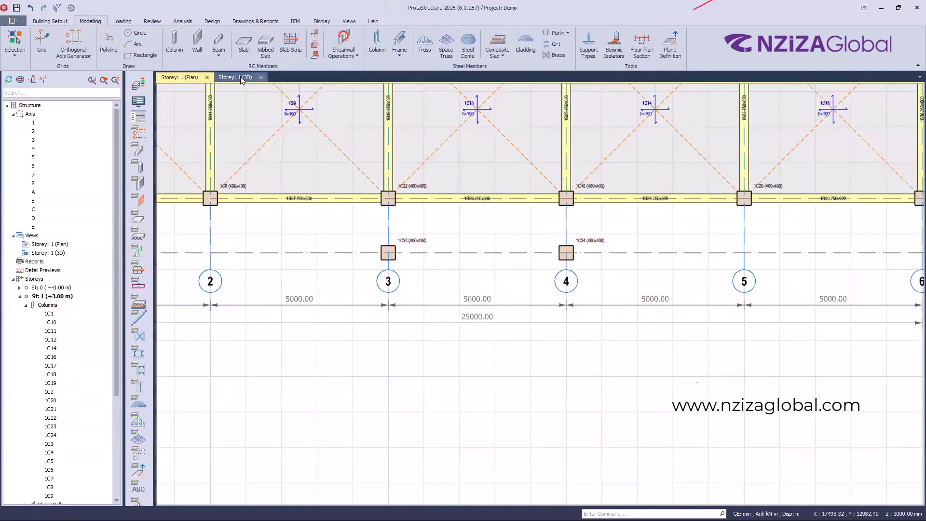
Step: Show the Storey 1 plan and the 3D view side by side
{"action": "right_click", "coordinate": [185, 78]}
{"action": "left_click", "coordinate": [210, 106]}
{"action": "middle_click_drag", "start_coordinate": [646, 347], "coordinate": [668, 370]}
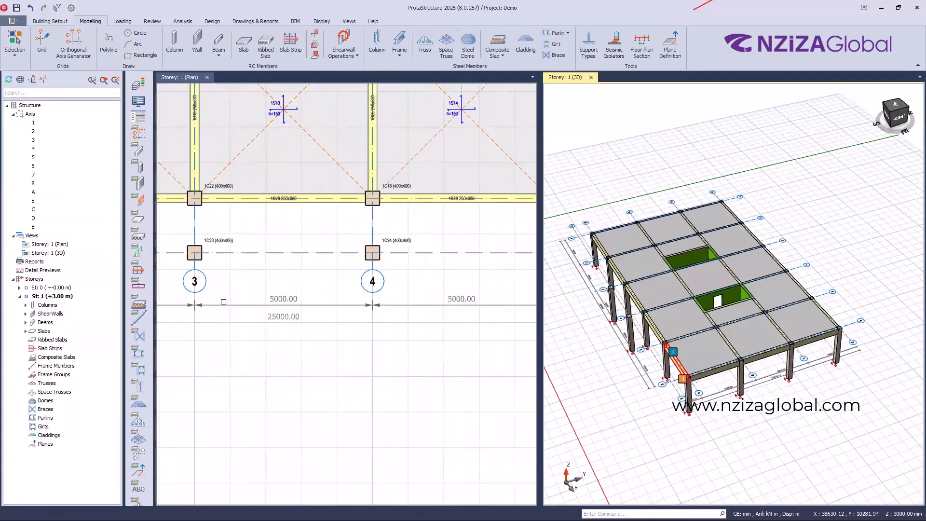
{"action": "scroll", "coordinate": [268, 292], "scroll_direction": "up", "scroll_amount": 2}
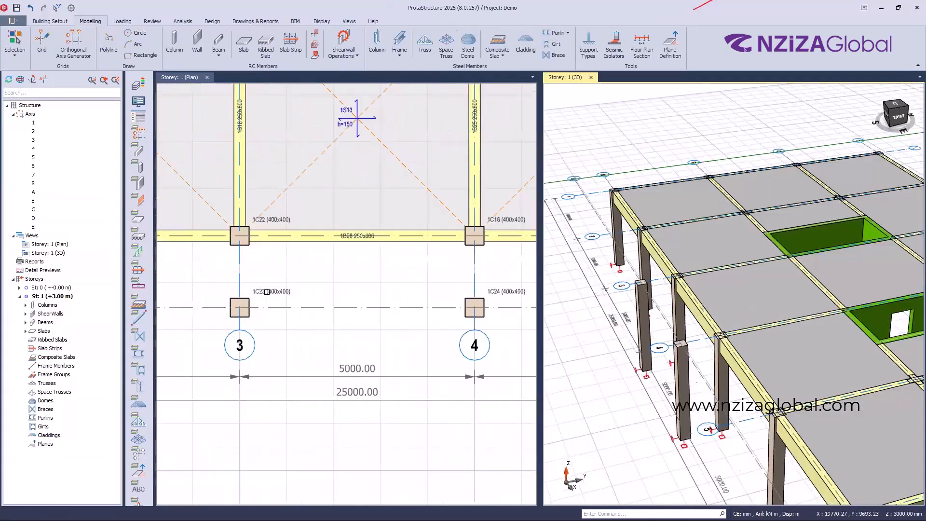
Step: Slant the column on offset axis E at axis 3 by moving its bottom insertion point to the A/3 intersection
{"action": "left_click", "coordinate": [267, 292]}
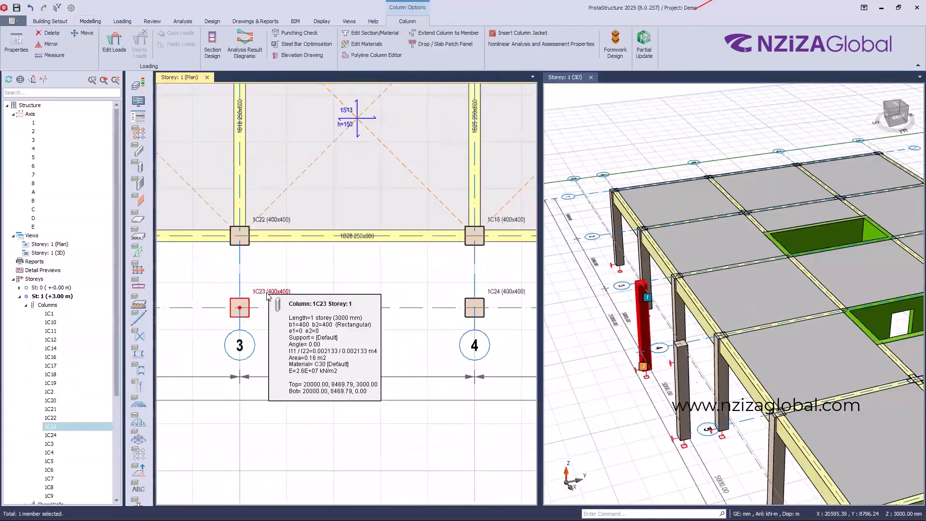
{"action": "left_click", "coordinate": [898, 240]}
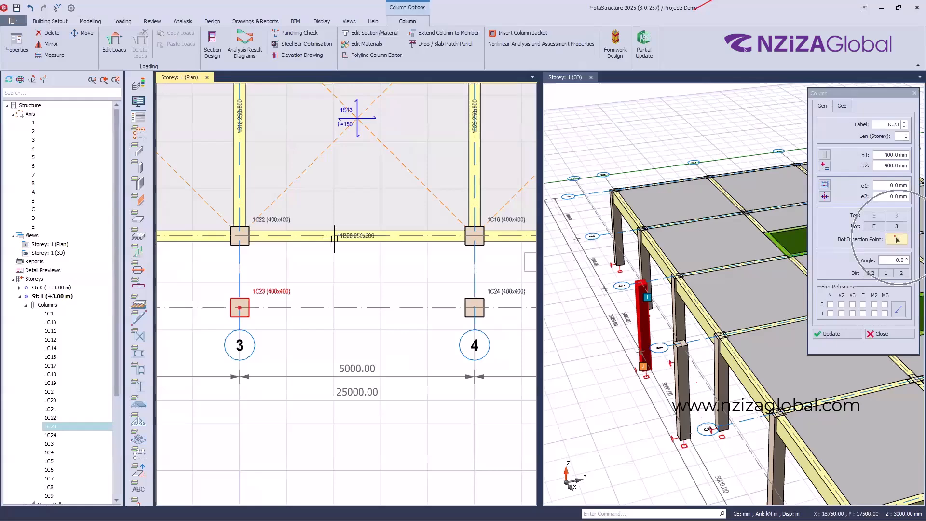
{"action": "left_click", "coordinate": [241, 237]}
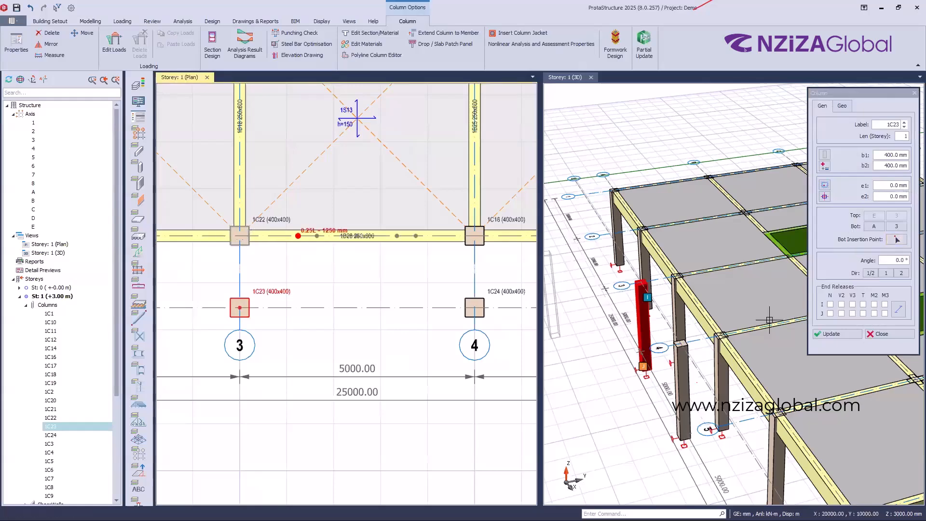
{"action": "left_click", "coordinate": [830, 335]}
{"action": "scroll", "coordinate": [582, 361], "scroll_direction": "up", "scroll_amount": 3}
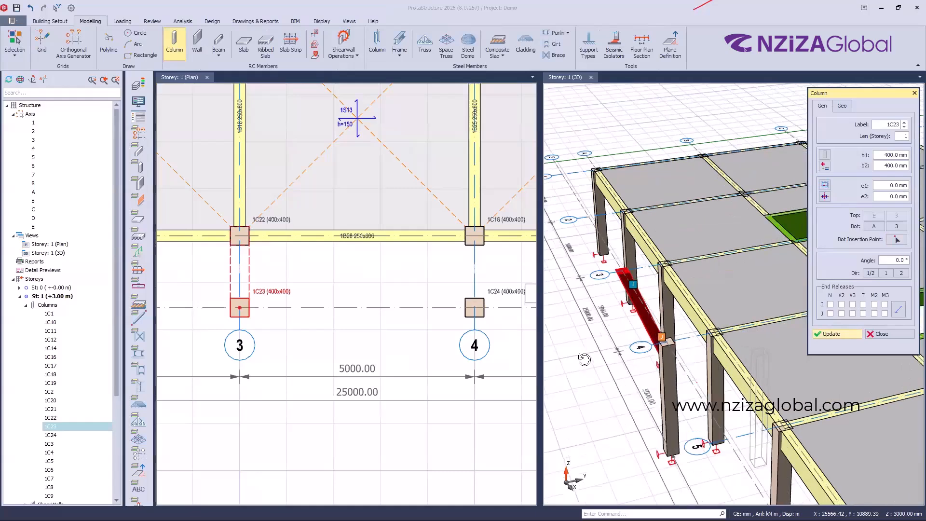
{"action": "middle_click_drag", "start_coordinate": [645, 362], "coordinate": [659, 320]}
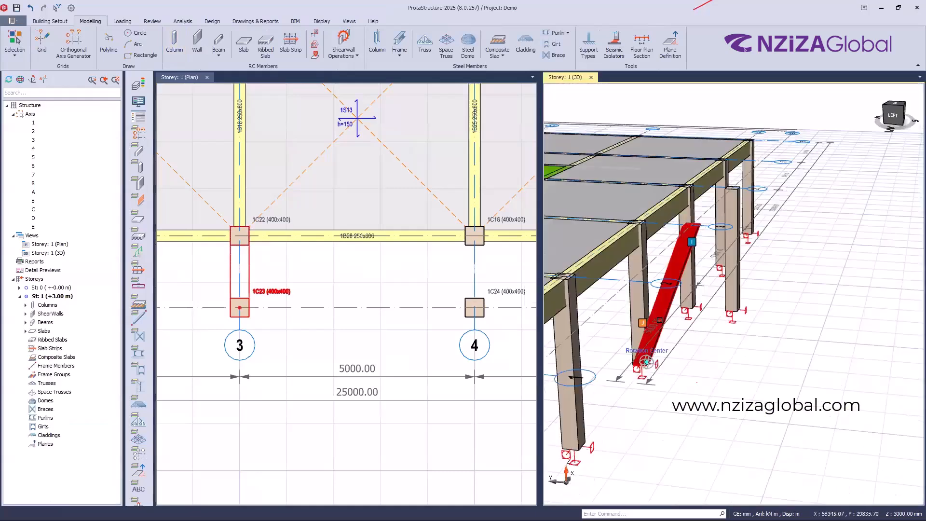
{"action": "scroll", "coordinate": [320, 307], "scroll_direction": "down", "scroll_amount": 2}
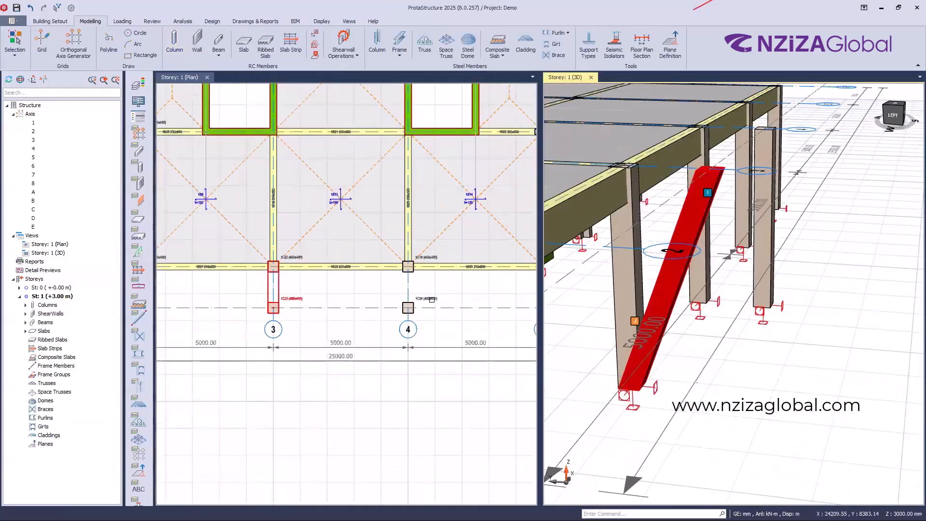
Step: Slant the column on offset axis E at axis 4 by relocating its bottom insertion point to the A/4 intersection
{"action": "left_click", "coordinate": [411, 305]}
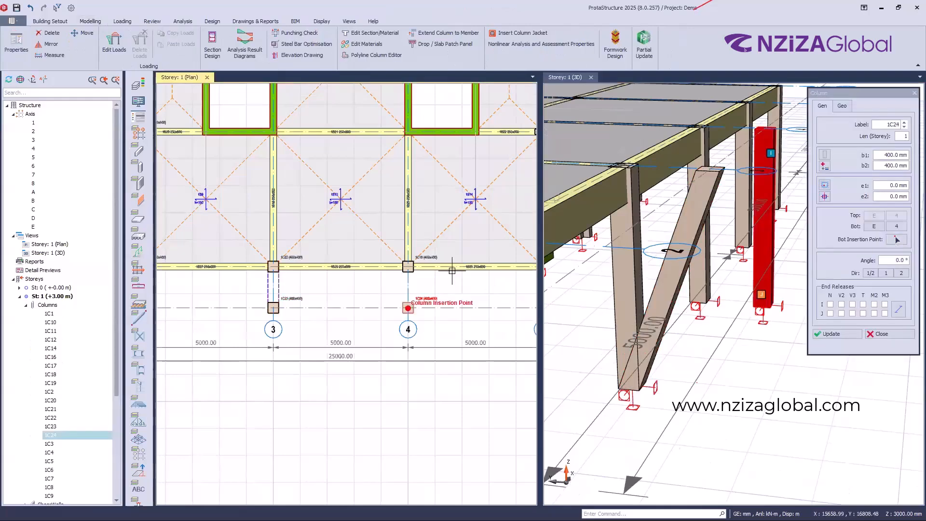
{"action": "left_click", "coordinate": [412, 265]}
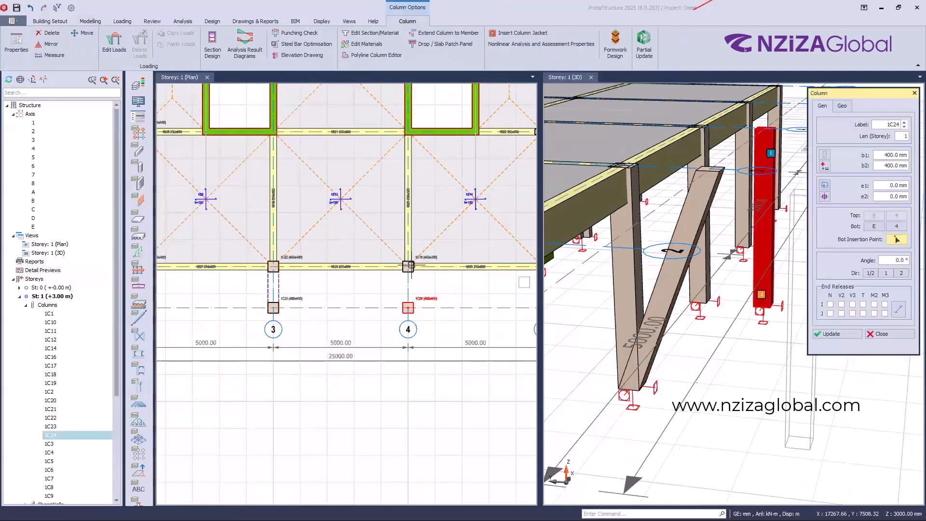
{"action": "left_click", "coordinate": [840, 332]}
{"action": "left_click", "coordinate": [869, 335]}
{"action": "mouse_move", "coordinate": [802, 307]}
{"action": "middle_mouse_down"}
{"action": "mouse_move", "coordinate": [868, 308]}
{"action": "mouse_move", "coordinate": [701, 311]}
{"action": "middle_mouse_up"}
{"action": "middle_click_drag", "start_coordinate": [760, 369], "coordinate": [677, 288]}
{"action": "scroll", "coordinate": [735, 352], "scroll_direction": "down", "scroll_amount": 5}
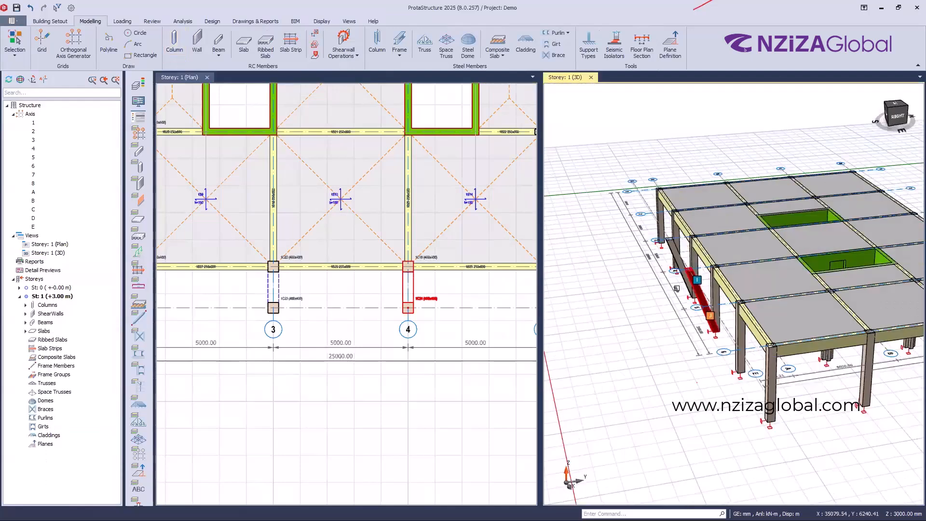
{"action": "key", "text": "Escape"}
{"action": "scroll", "coordinate": [677, 288], "scroll_direction": "up", "scroll_amount": 4}
{"action": "middle_click_drag", "start_coordinate": [665, 335], "coordinate": [662, 335]}
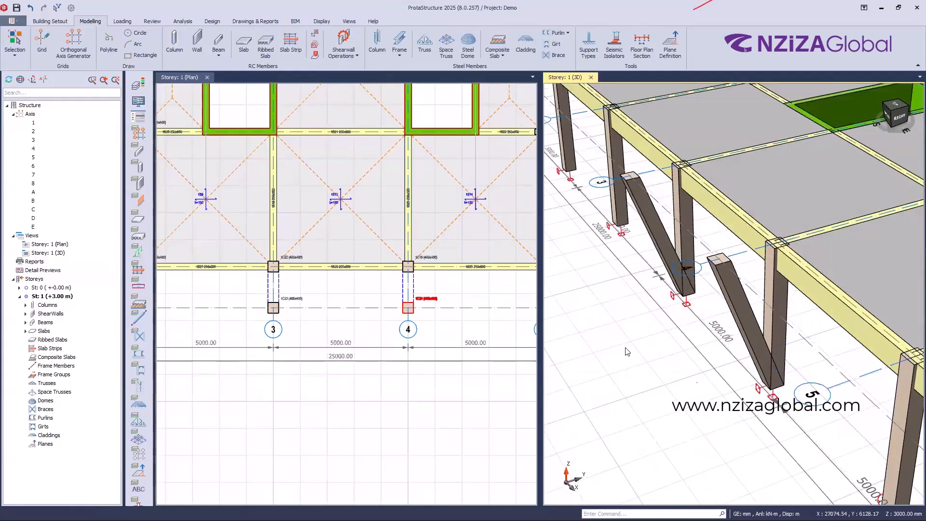
Step: Insert 250 x 600 mm beams from A/3 to E/3, along axis E to axis 4, and back to A/4
{"action": "left_click", "coordinate": [288, 275]}
{"action": "scroll", "coordinate": [281, 248], "scroll_direction": "up", "scroll_amount": 2}
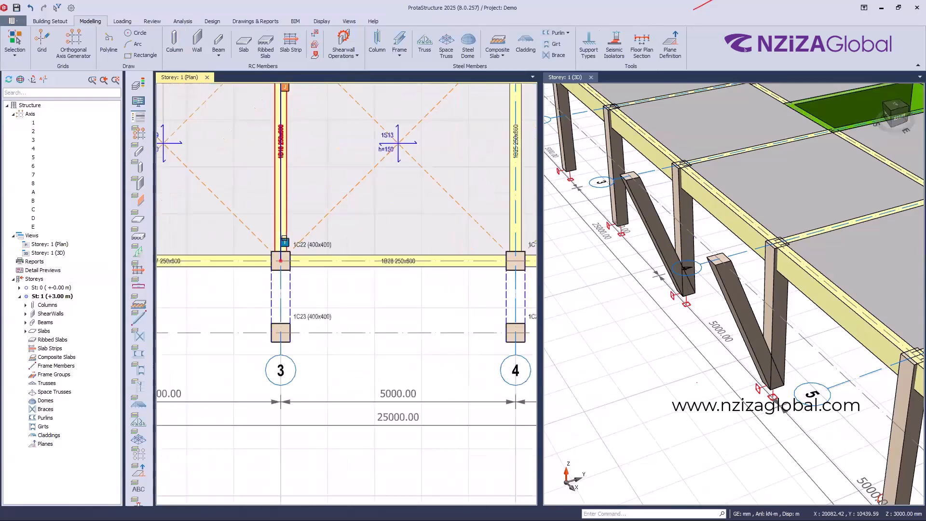
{"action": "left_click", "coordinate": [279, 244]}
{"action": "left_click", "coordinate": [284, 322]}
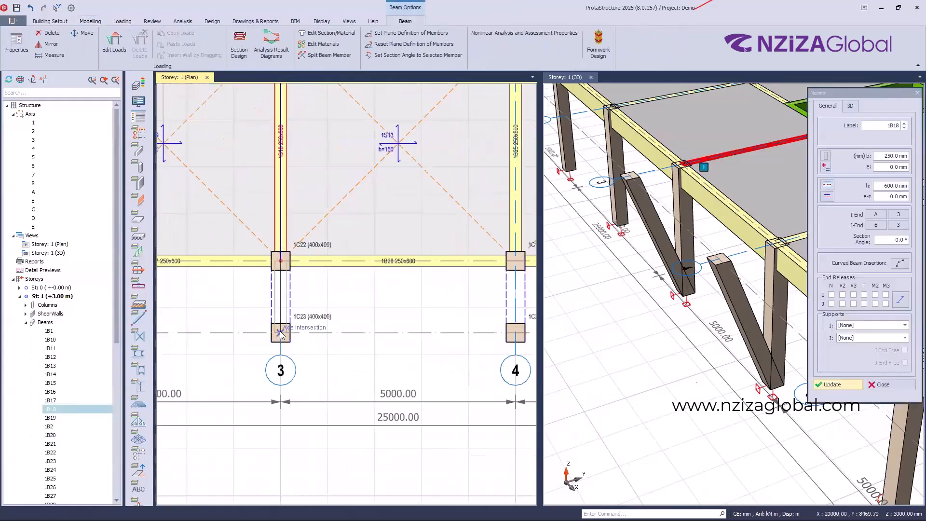
{"action": "left_click", "coordinate": [515, 331]}
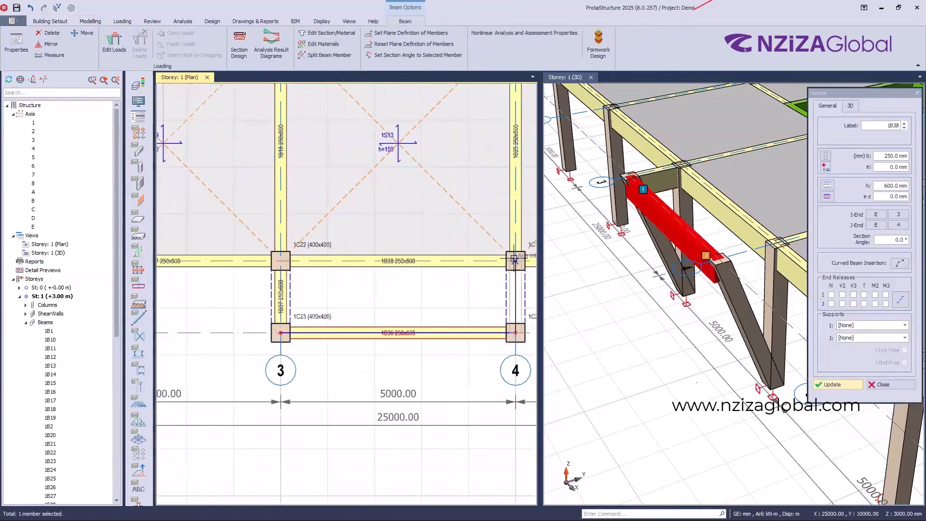
{"action": "left_click", "coordinate": [516, 261]}
{"action": "scroll", "coordinate": [376, 310], "scroll_direction": "down", "scroll_amount": 2}
{"action": "key", "text": "Escape"}
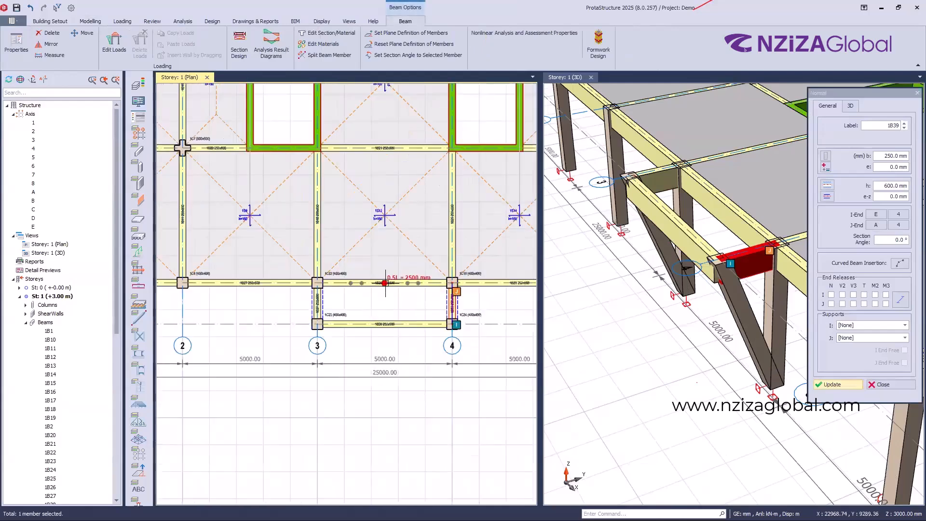
{"action": "key", "text": "ctrl"}
{"action": "key", "text": "ctrl"}
{"action": "key", "text": "ctrl"}
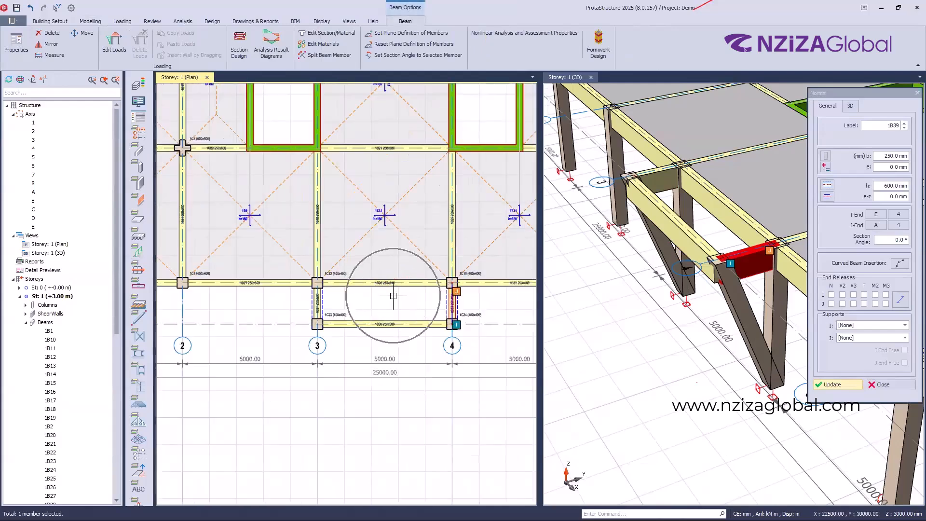
{"action": "scroll", "coordinate": [394, 295], "scroll_direction": "down", "scroll_amount": 2}
{"action": "scroll", "coordinate": [708, 233], "scroll_direction": "down", "scroll_amount": 2}
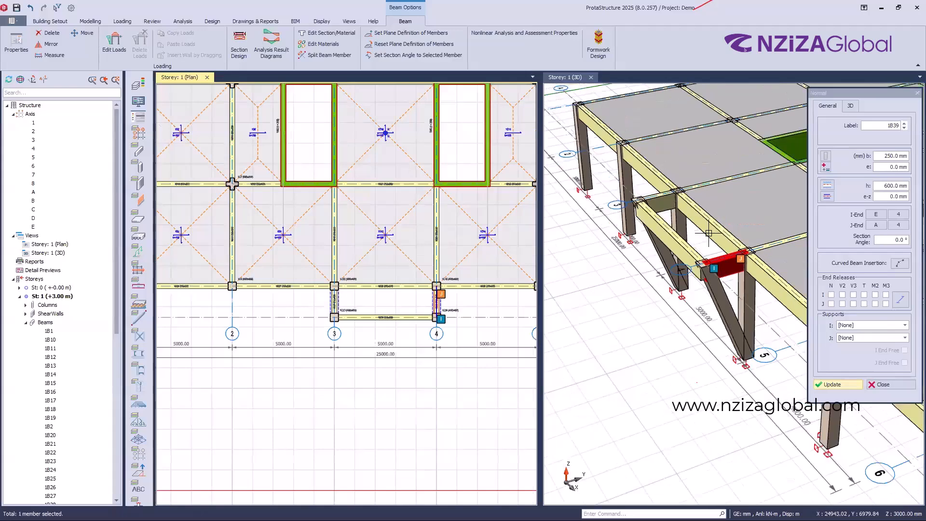
{"action": "key", "text": "Escape"}
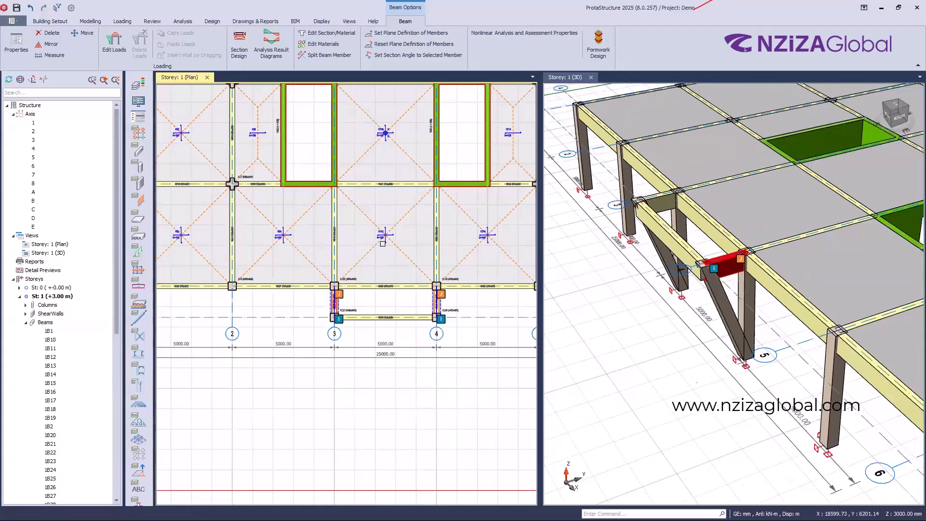
Step: Insert a 150 mm thick slab in the projecting bay between axes A and E and axes 3 and 4
{"action": "left_click", "coordinate": [382, 244]}
{"action": "left_click", "coordinate": [432, 312]}
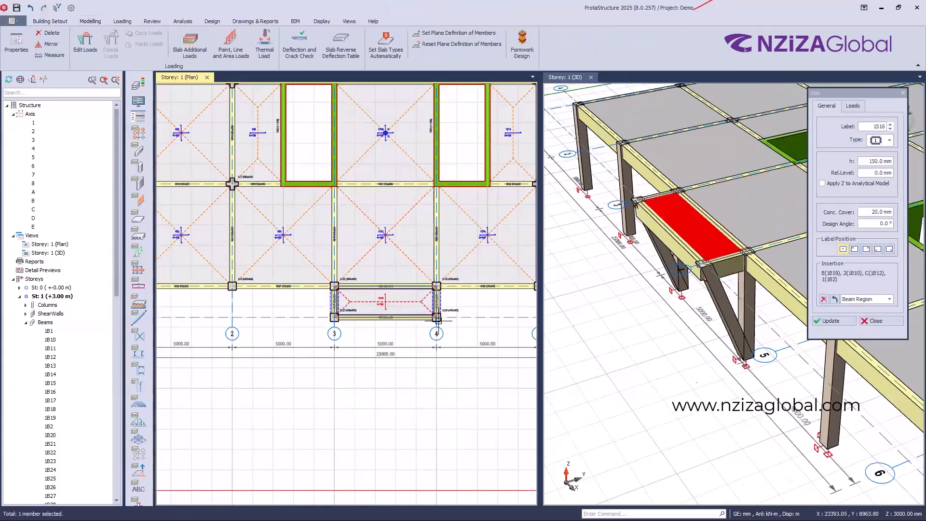
{"action": "left_click", "coordinate": [876, 321]}
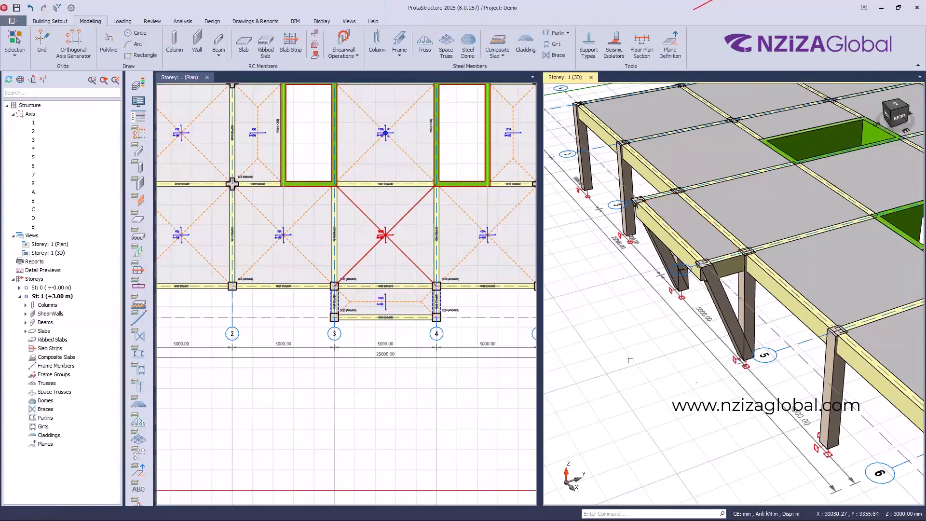
{"action": "scroll", "coordinate": [793, 374], "scroll_direction": "down", "scroll_amount": 3}
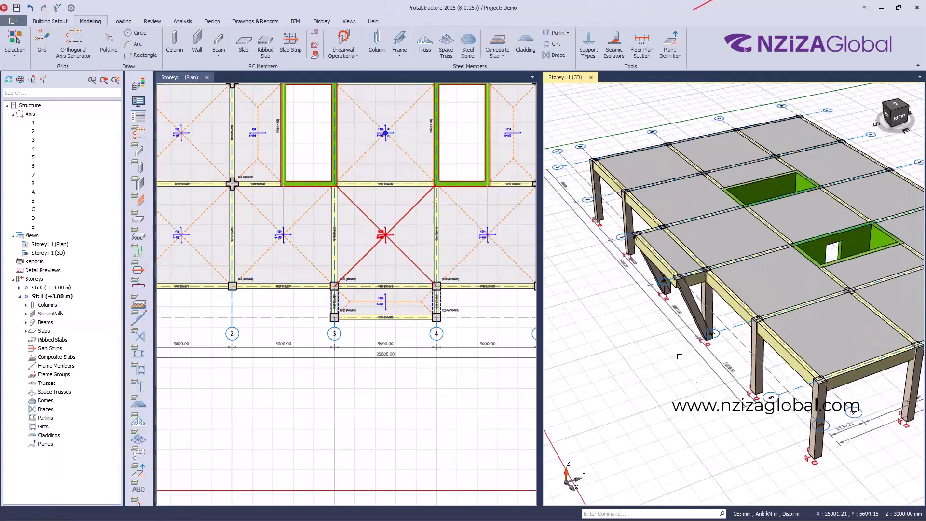
{"action": "middle_click_drag", "start_coordinate": [679, 357], "coordinate": [645, 398]}
{"action": "middle_click_drag", "start_coordinate": [734, 293], "coordinate": [745, 279]}
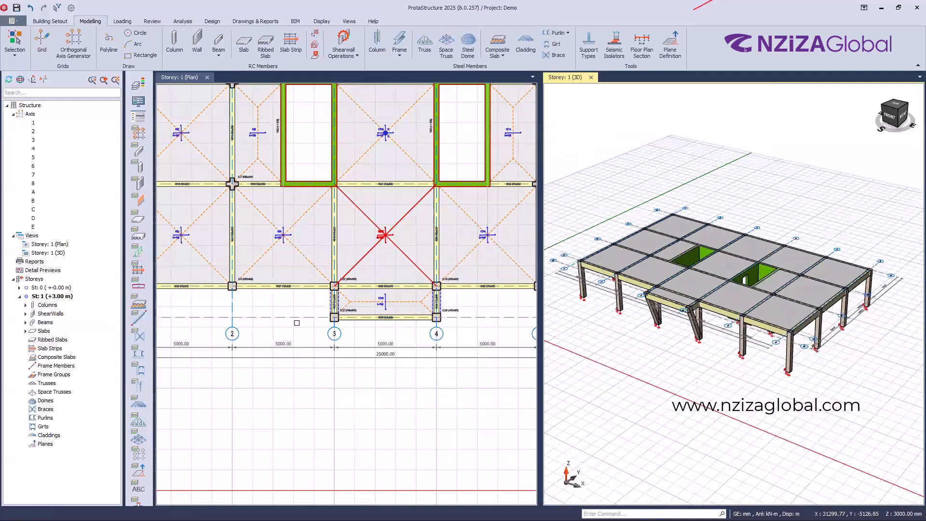
{"action": "middle_click", "coordinate": [281, 205]}
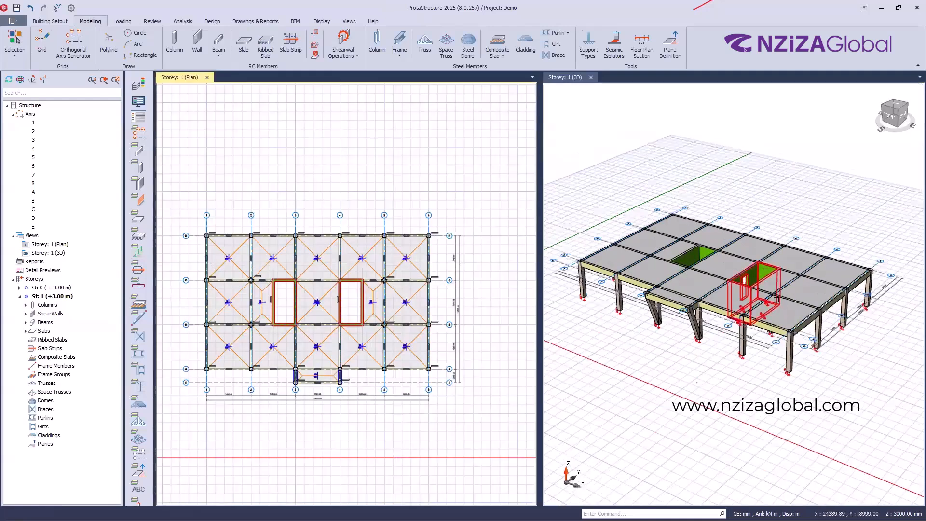
Step: Add an empty Storey 2 with a height of 3000 mm above Storey 1
{"action": "right_click", "coordinate": [35, 279]}
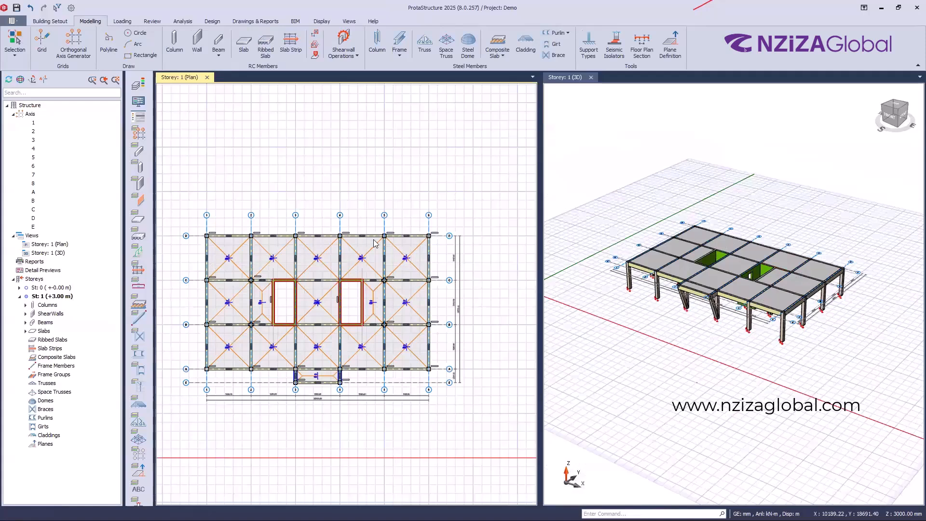
{"action": "left_click", "coordinate": [531, 316]}
{"action": "left_click", "coordinate": [505, 301]}
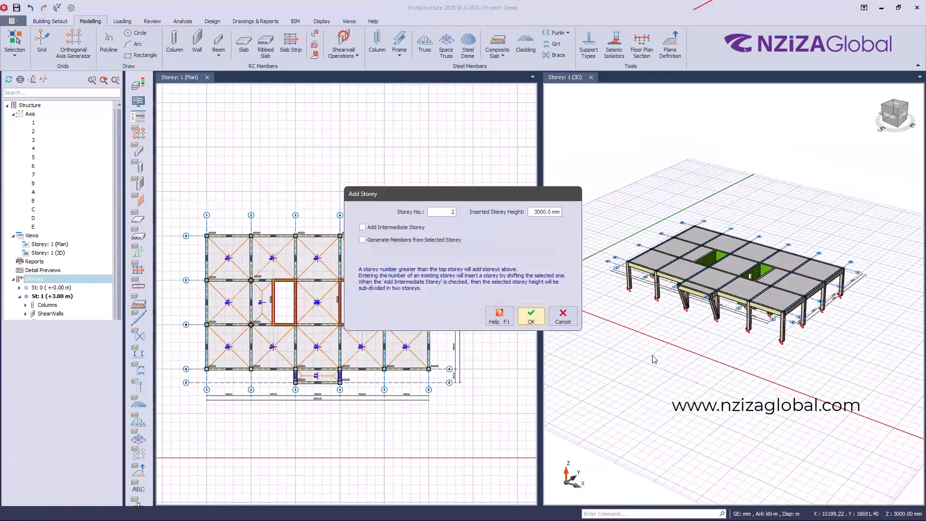
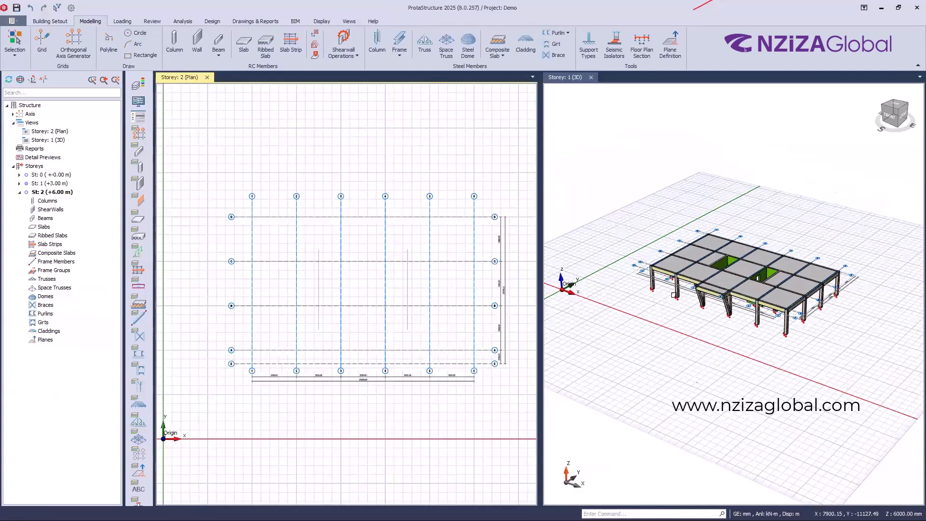
{"action": "scroll", "coordinate": [362, 275], "scroll_direction": "up", "scroll_amount": 2}
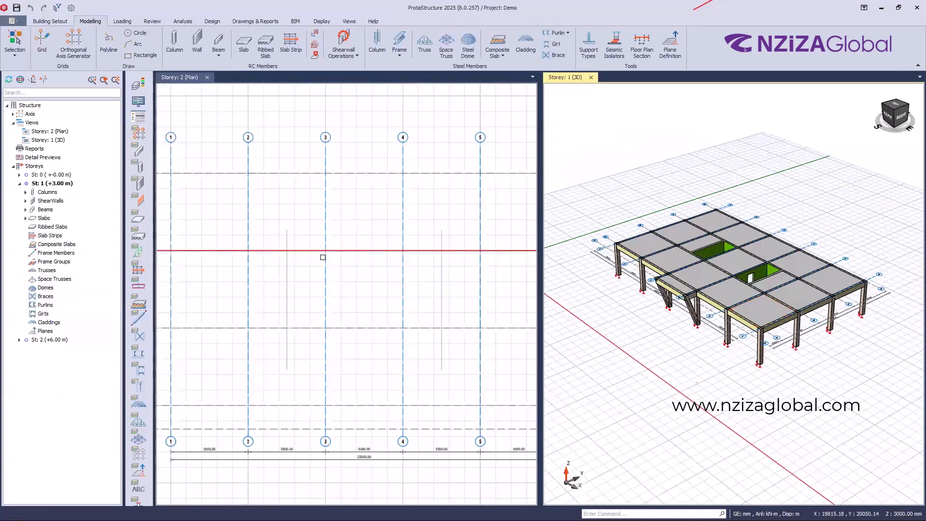
{"action": "scroll", "coordinate": [366, 262], "scroll_direction": "down", "scroll_amount": 1}
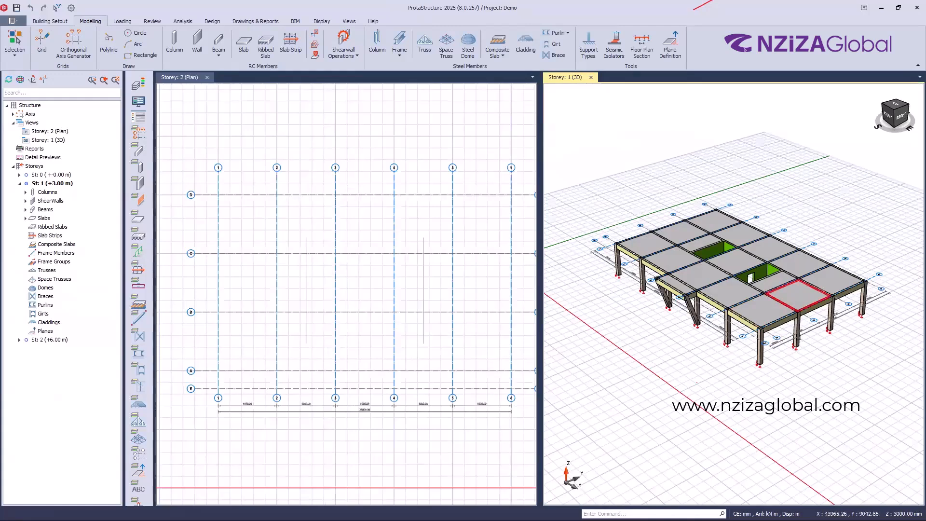
{"action": "scroll", "coordinate": [828, 285], "scroll_direction": "down", "scroll_amount": 2}
{"action": "middle_click_drag", "start_coordinate": [703, 327], "coordinate": [706, 347], "text": "shift"}
{"action": "scroll", "coordinate": [707, 347], "scroll_direction": "up", "scroll_amount": 2}
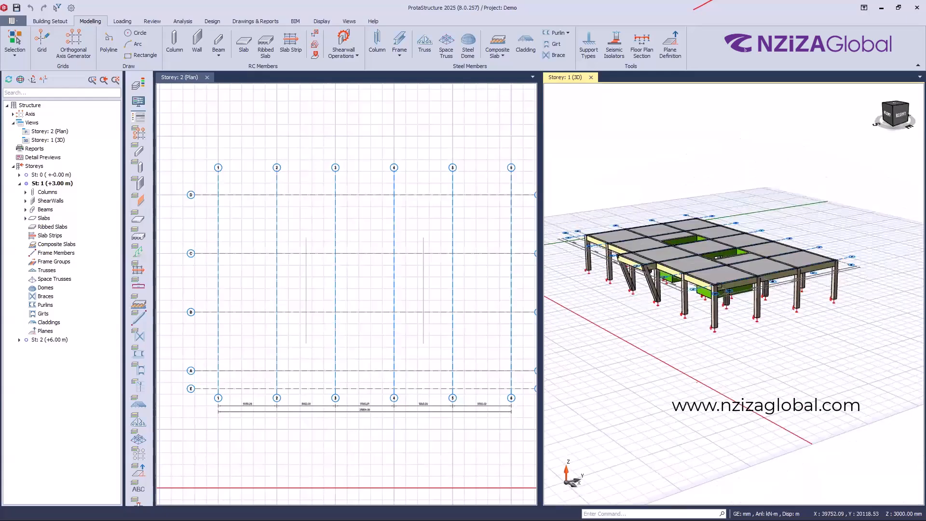
{"action": "middle_click_drag", "start_coordinate": [720, 285], "coordinate": [747, 301]}
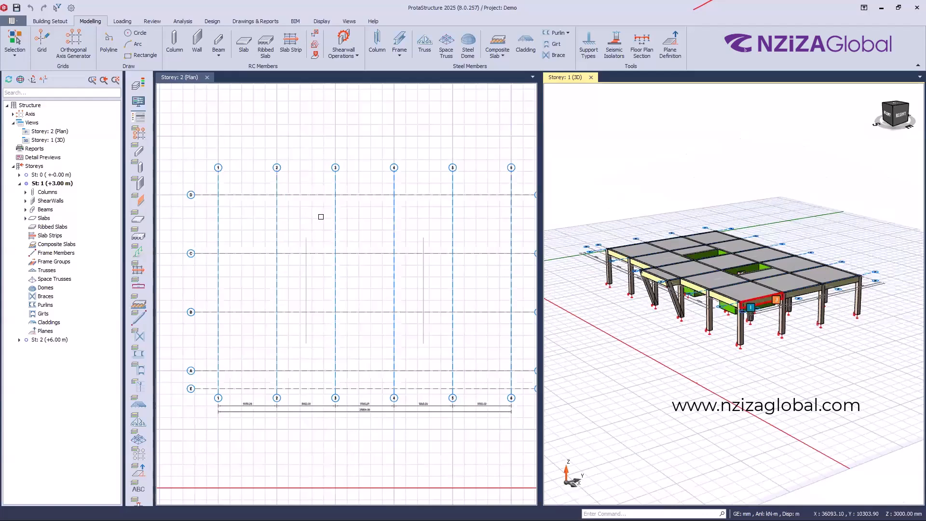
Step: Generate Storey 2 (+6.00 m) as a copy of Storey 1 (+3.00 m), with all member types included
{"action": "key", "text": "Page_Up"}
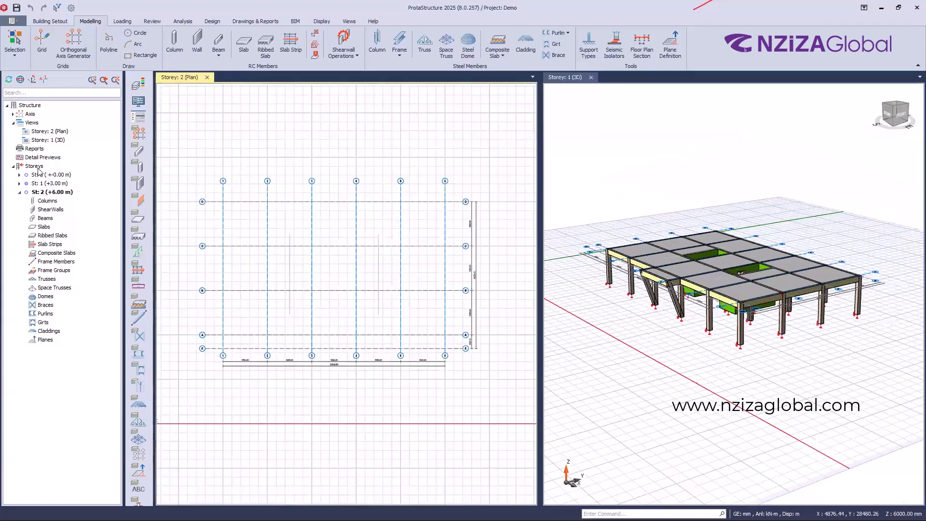
{"action": "left_click", "coordinate": [39, 168]}
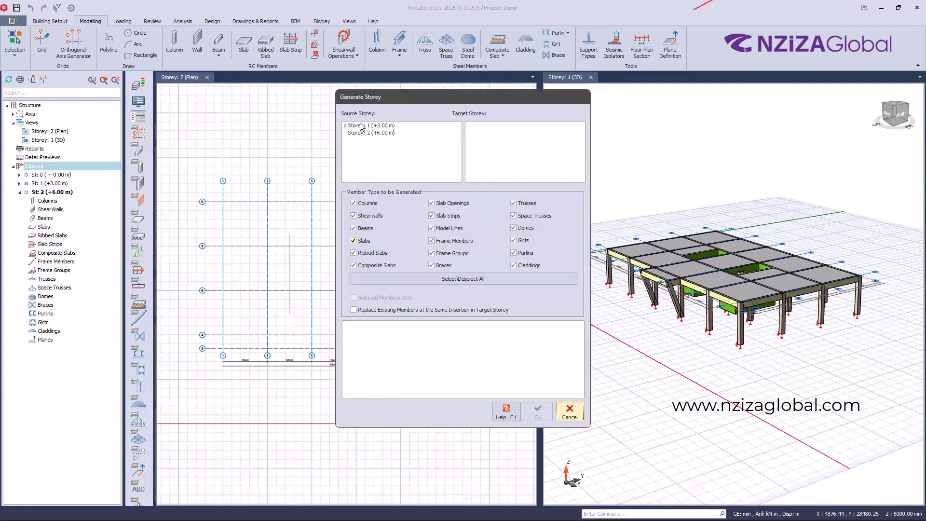
{"action": "left_click", "coordinate": [361, 127]}
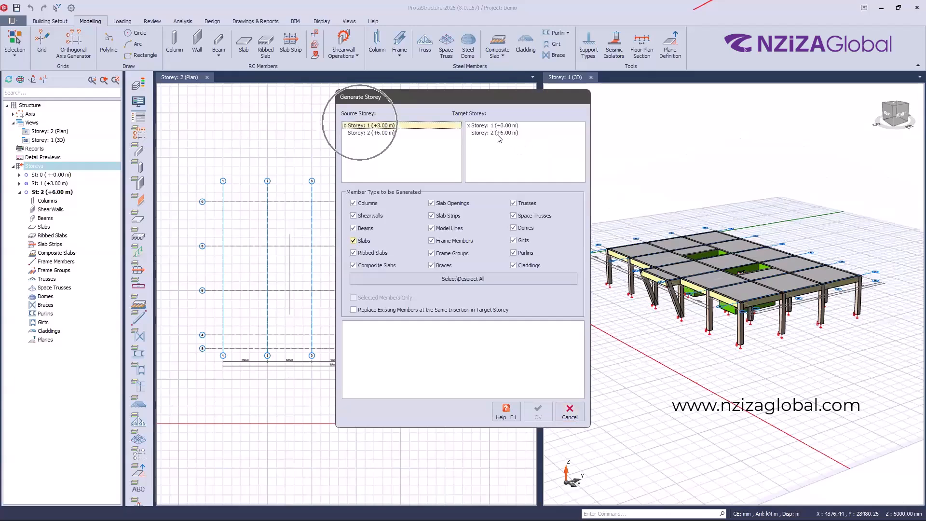
{"action": "left_click", "coordinate": [498, 135]}
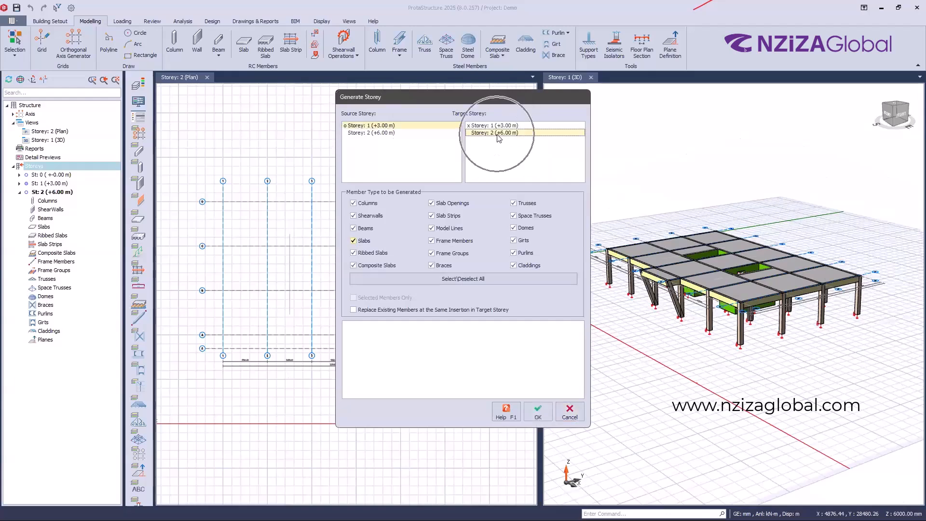
{"action": "double_click", "coordinate": [432, 241]}
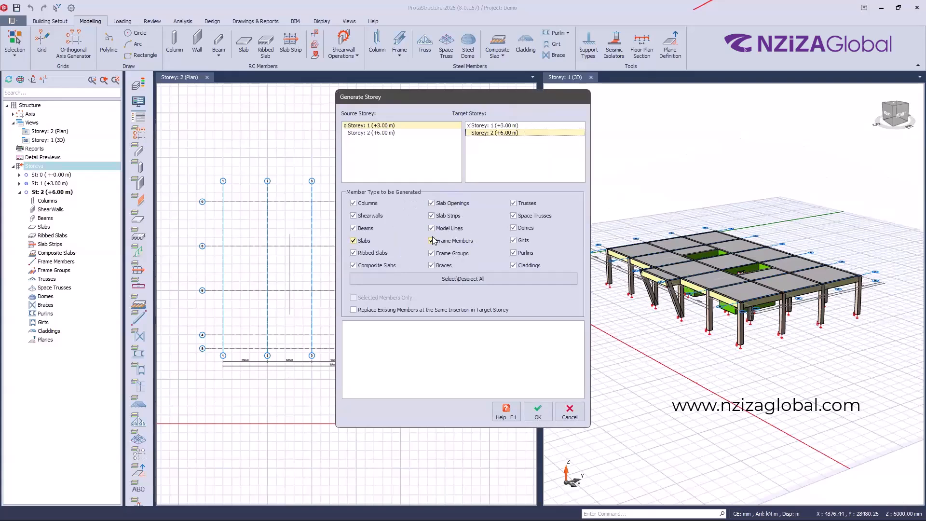
{"action": "left_click", "coordinate": [470, 279]}
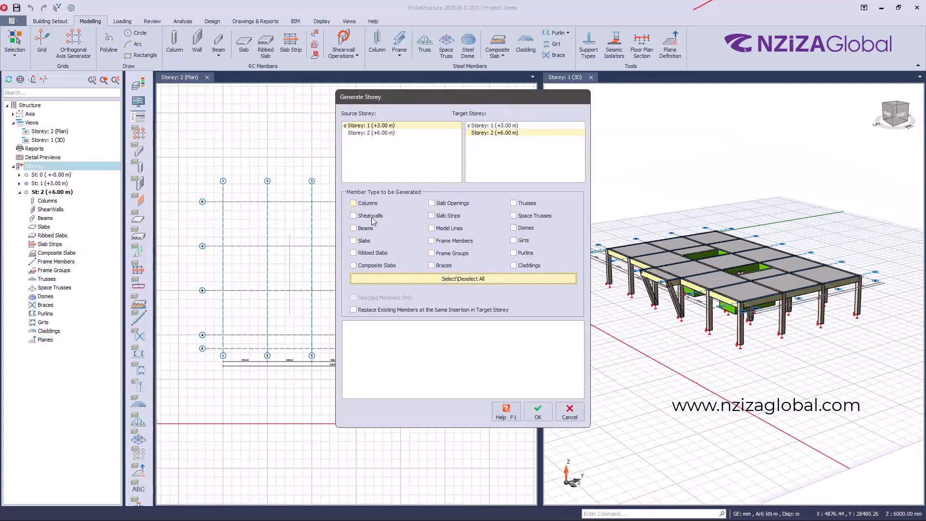
{"action": "left_click", "coordinate": [354, 203]}
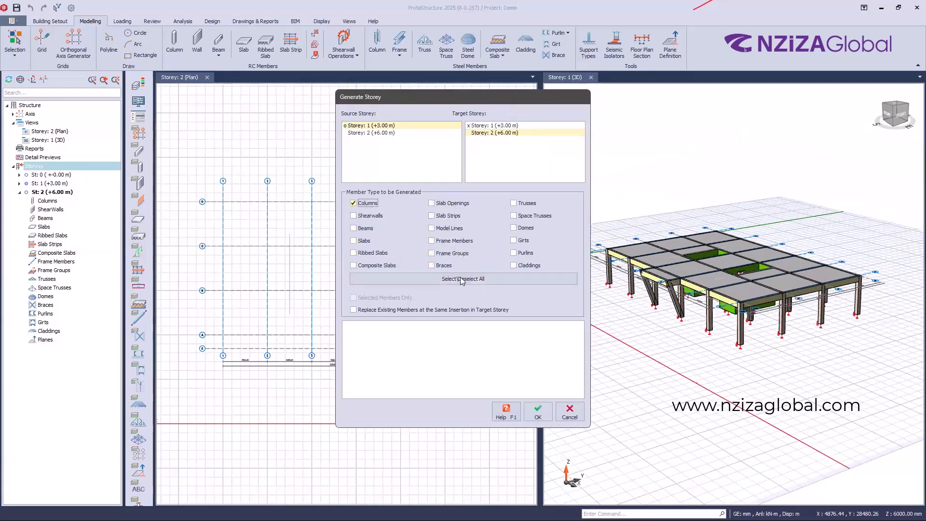
{"action": "left_click", "coordinate": [354, 216]}
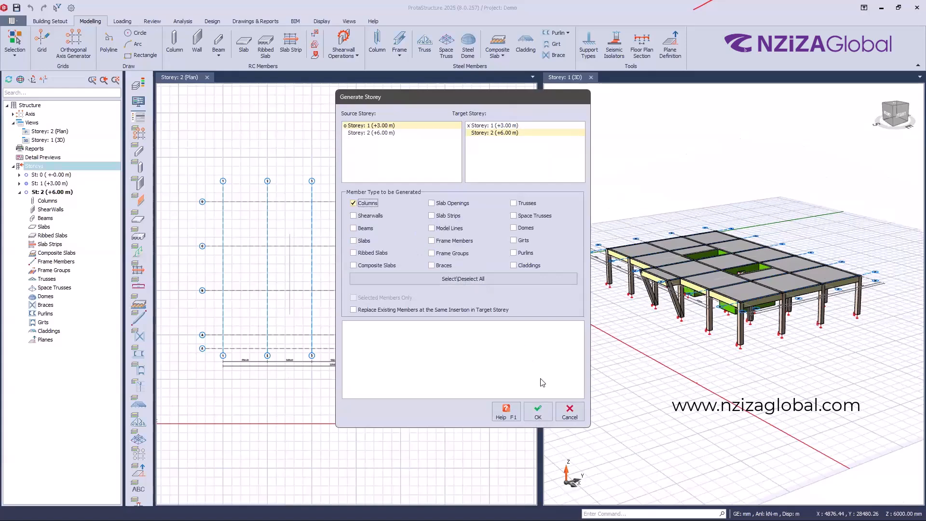
{"action": "left_click", "coordinate": [538, 412]}
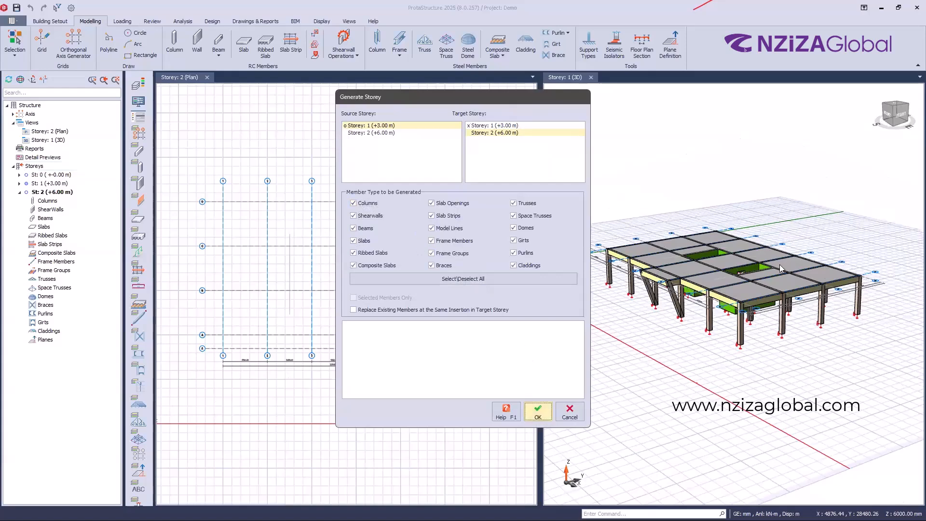
{"action": "left_click", "coordinate": [568, 413]}
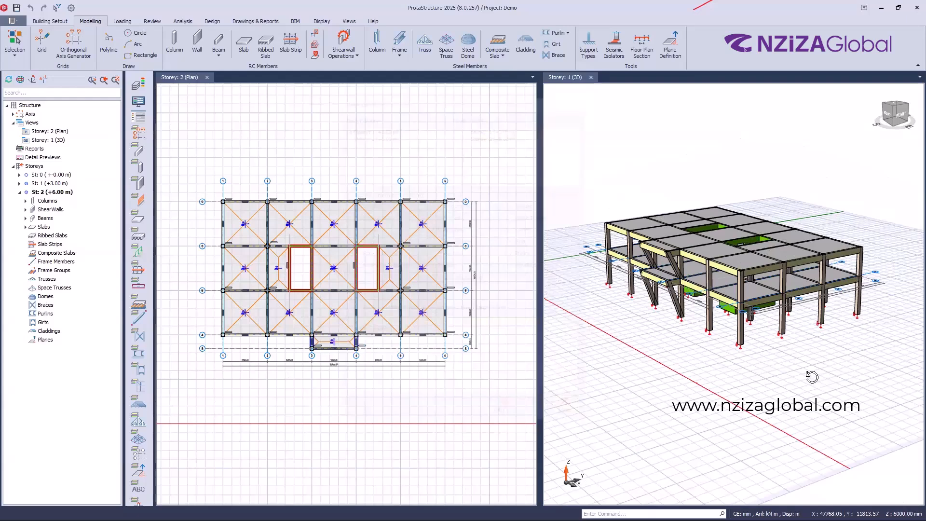
Step: Delete the beams and slanted columns of the projecting bay on Storey 2, leaving the bay on Storey 1 in place
{"action": "scroll", "coordinate": [845, 373], "scroll_direction": "up", "scroll_amount": 1}
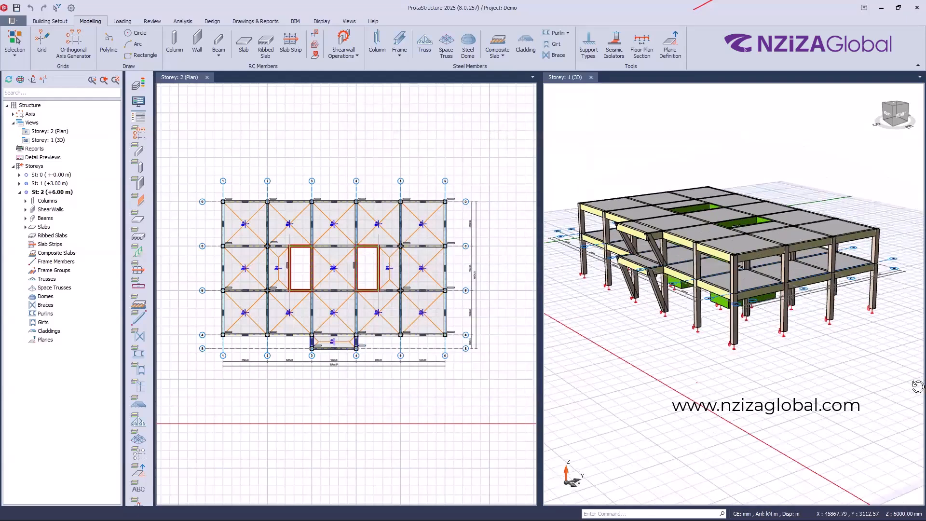
{"action": "left_click_drag", "start_coordinate": [803, 390], "coordinate": [796, 399]}
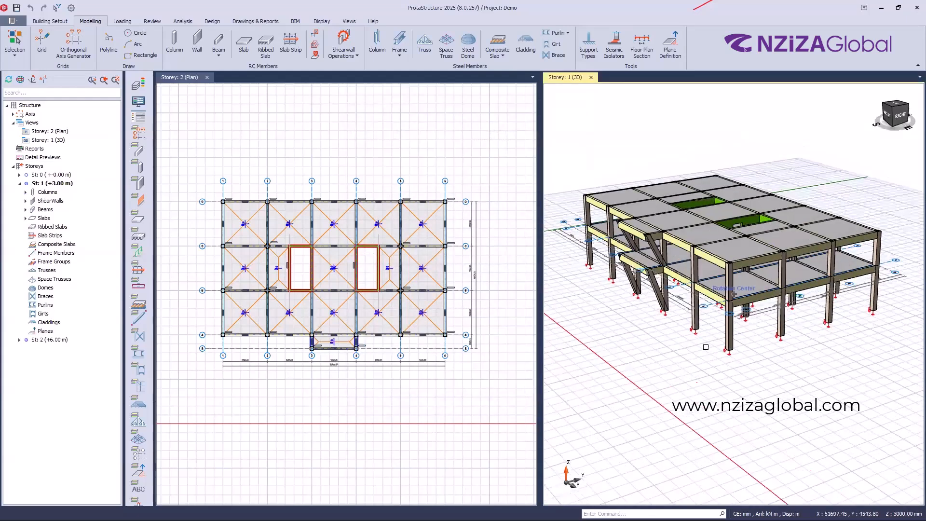
{"action": "left_click_drag", "start_coordinate": [690, 381], "coordinate": [721, 337]}
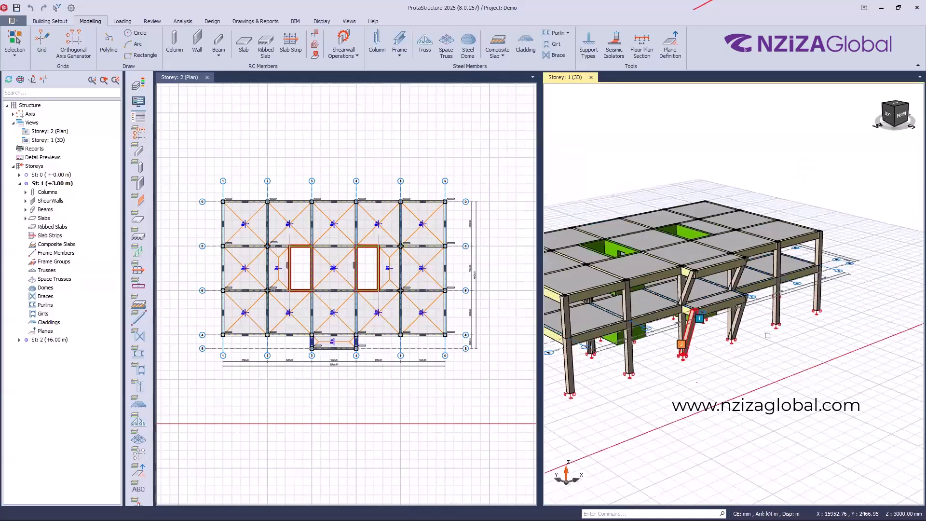
{"action": "middle_click_drag", "start_coordinate": [658, 389], "coordinate": [718, 351]}
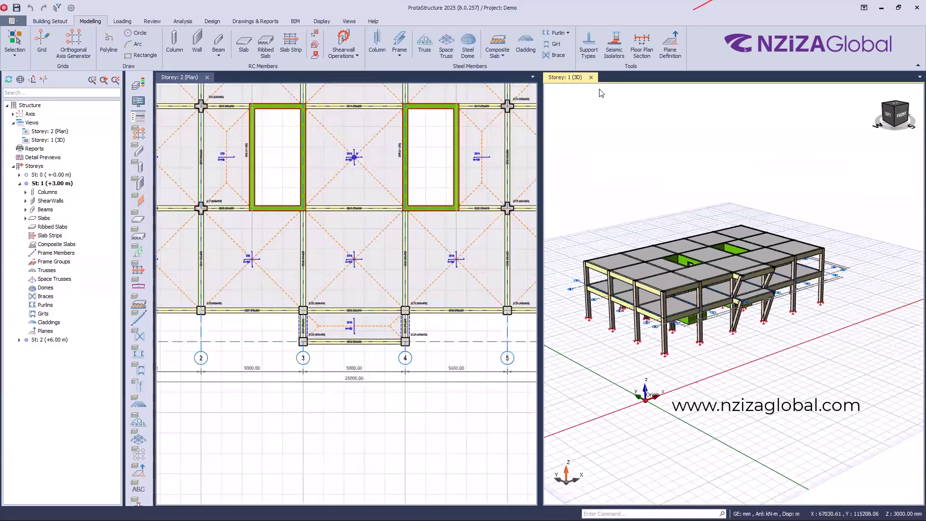
{"action": "right_click", "coordinate": [574, 75]}
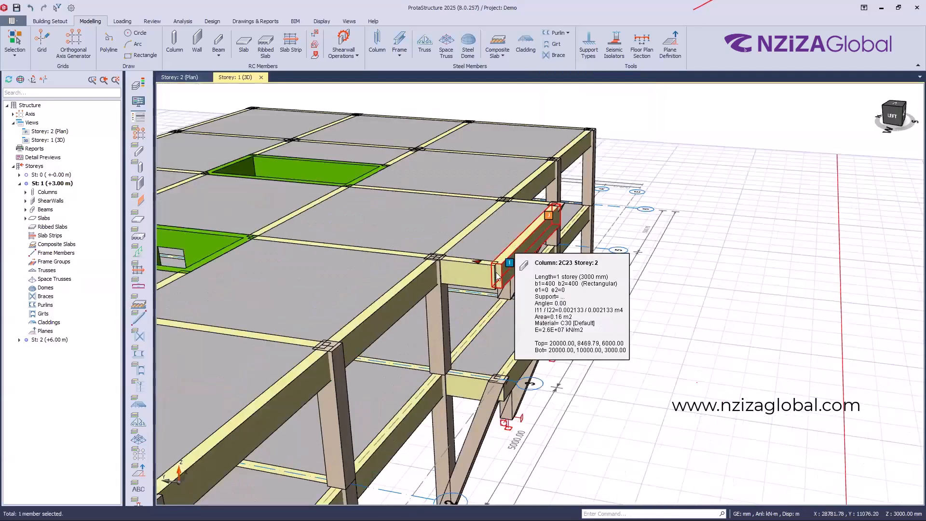
{"action": "left_click", "coordinate": [493, 271]}
{"action": "key", "text": "Delete"}
{"action": "left_click", "coordinate": [538, 214]}
{"action": "key", "text": "Delete"}
{"action": "left_click", "coordinate": [545, 227]}
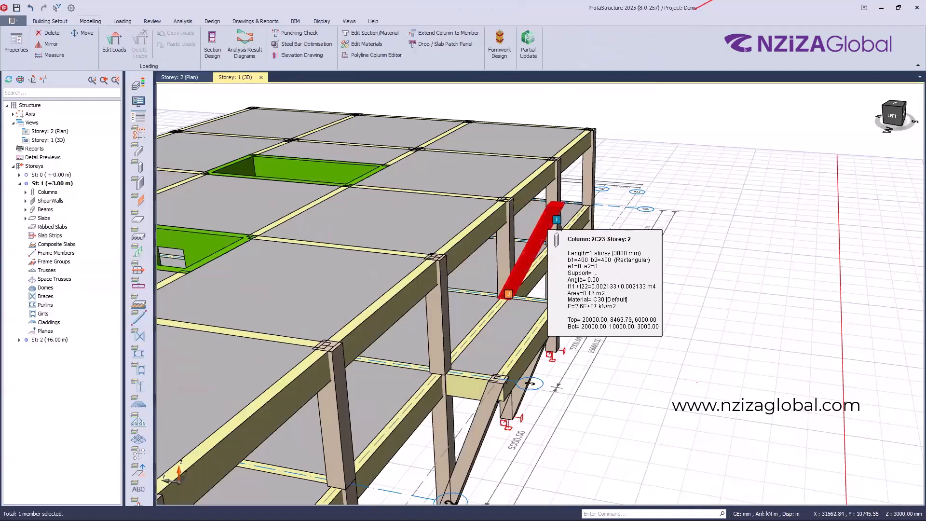
{"action": "middle_click_drag", "start_coordinate": [634, 336], "coordinate": [602, 336]}
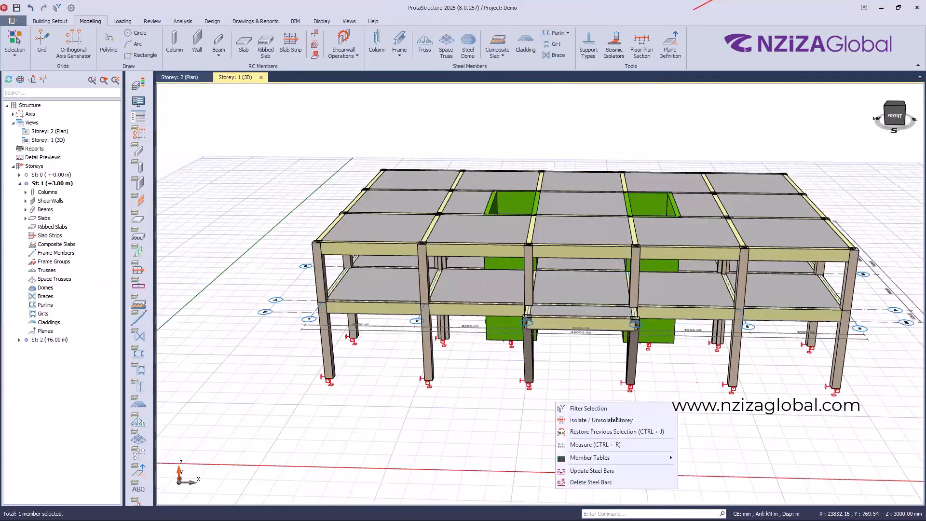
{"action": "left_click", "coordinate": [684, 437]}
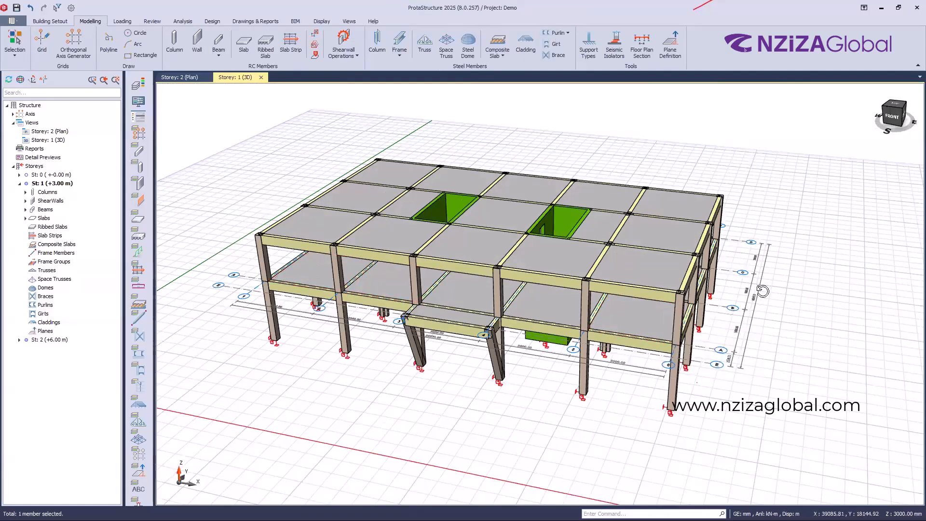
Step: Inspect the two-storey model in 3D from several angles, checking the upper-storey beams and front elevation
{"action": "middle_click_drag", "start_coordinate": [565, 270], "coordinate": [564, 274]}
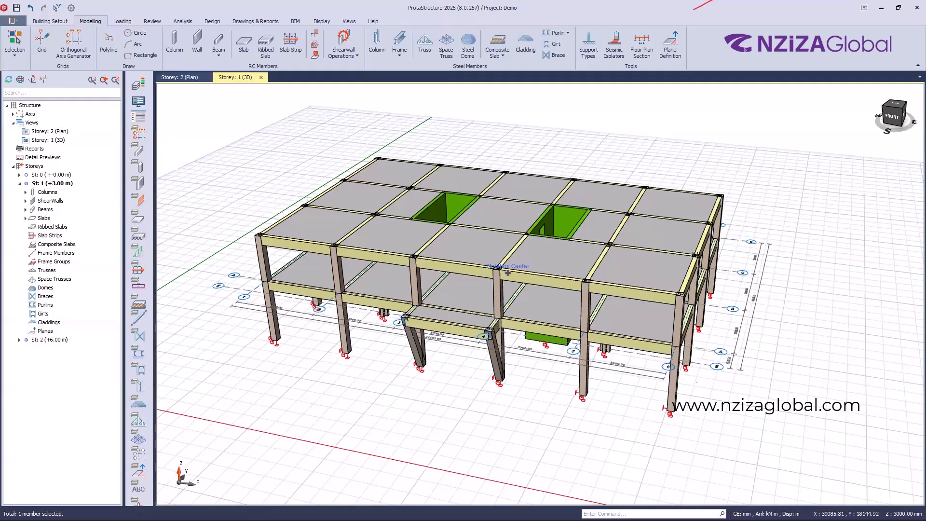
{"action": "middle_click_drag", "start_coordinate": [666, 309], "coordinate": [666, 313]}
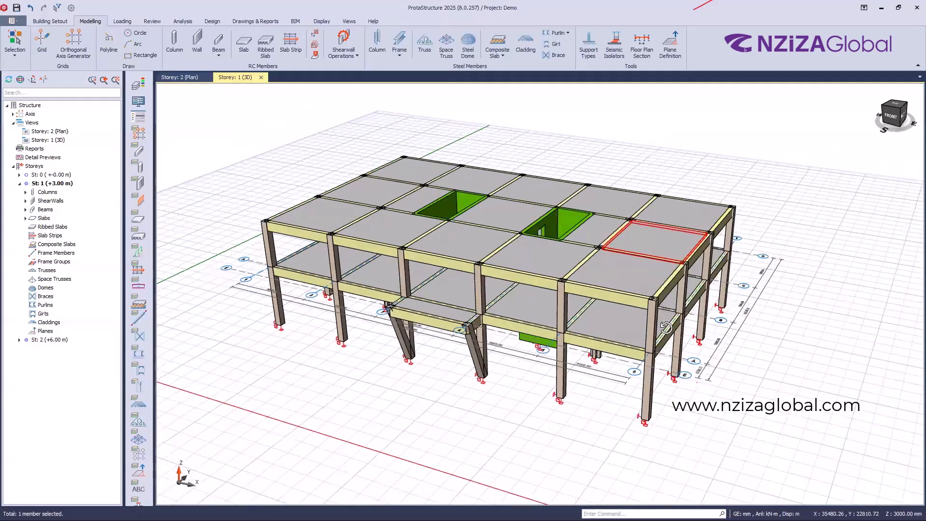
{"action": "scroll", "coordinate": [693, 256], "scroll_direction": "up", "scroll_amount": 3}
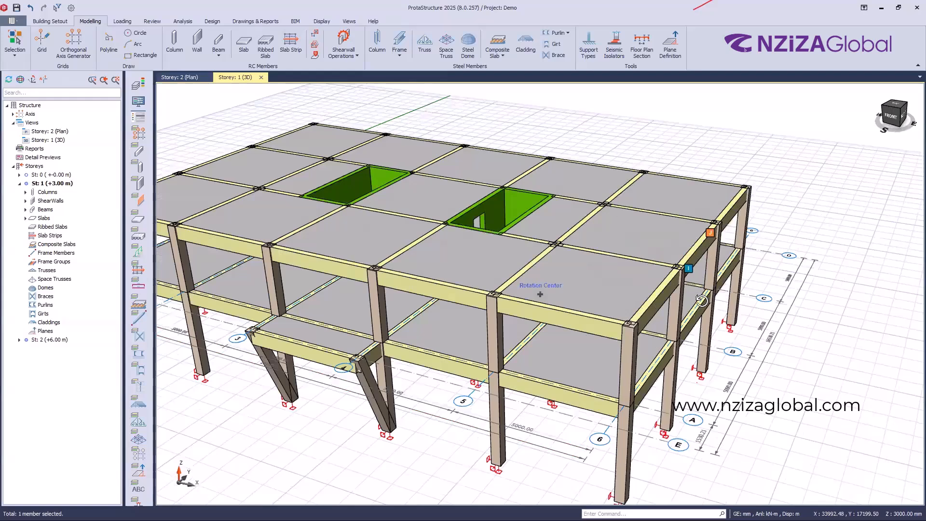
{"action": "scroll", "coordinate": [640, 310], "scroll_direction": "down", "scroll_amount": 5}
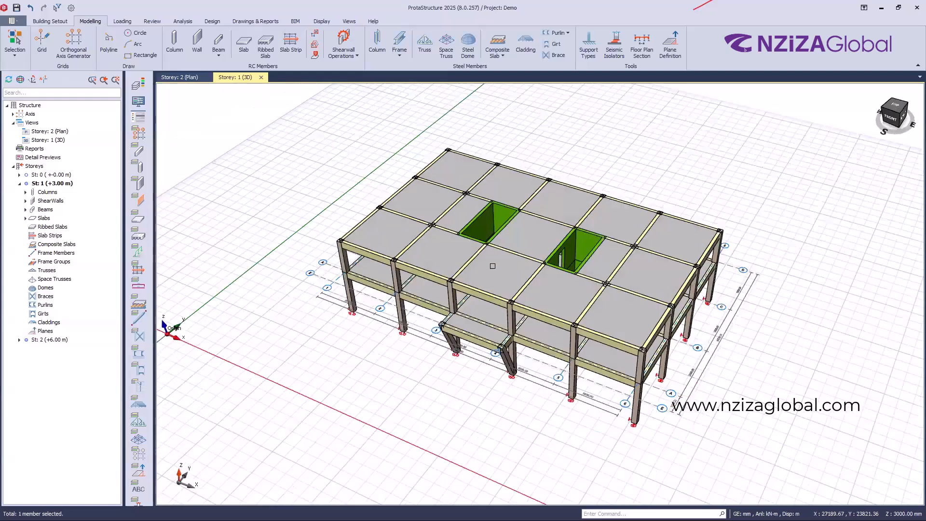
{"action": "middle_click_drag", "start_coordinate": [492, 266], "coordinate": [571, 227]}
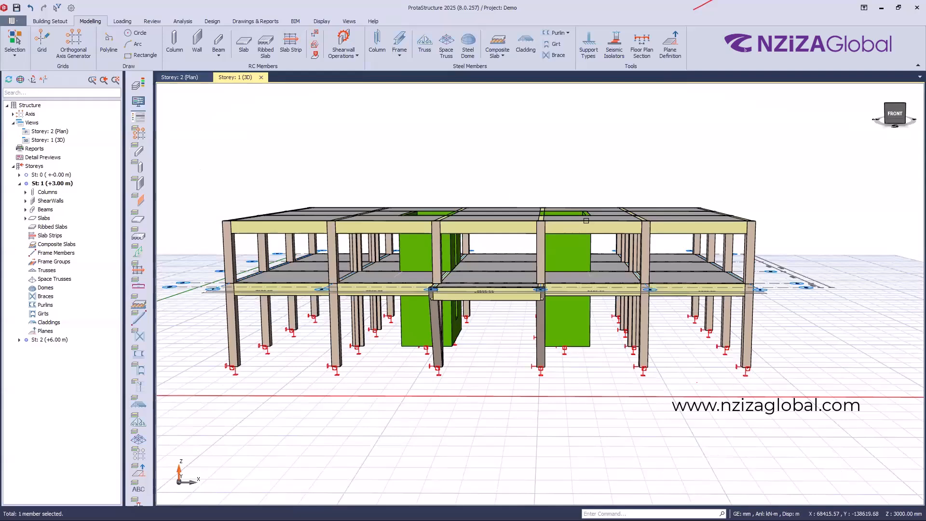
{"action": "mouse_move", "coordinate": [571, 248]}
{"action": "middle_mouse_down"}
{"action": "mouse_move", "coordinate": [674, 268]}
{"action": "mouse_move", "coordinate": [752, 250]}
{"action": "middle_mouse_up"}
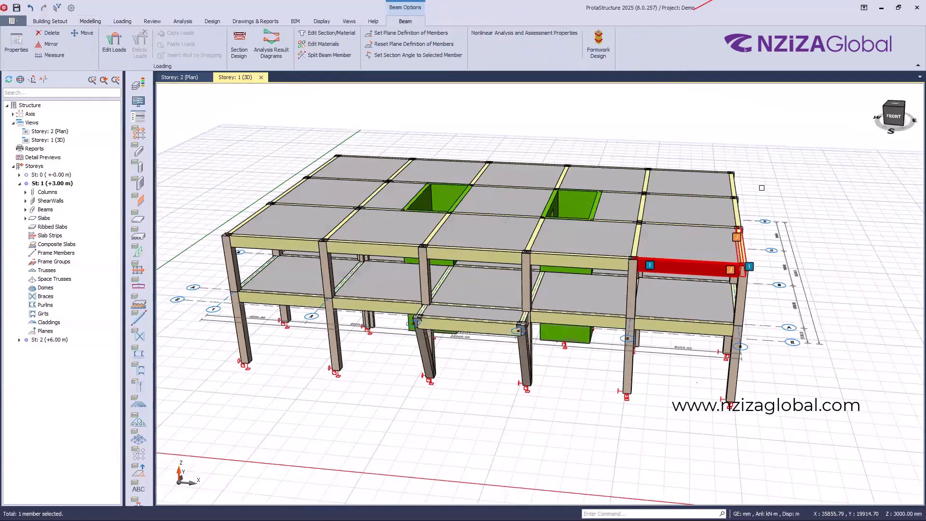
{"action": "key", "text": "Escape"}
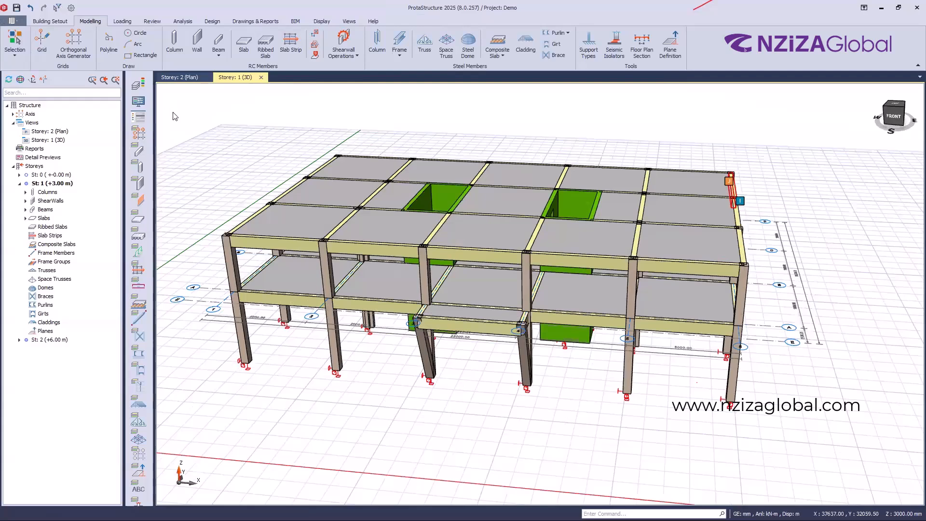
Step: Restrict the selection filter to beams, select all beams on Storey 2 and delete them
{"action": "left_click", "coordinate": [57, 8]}
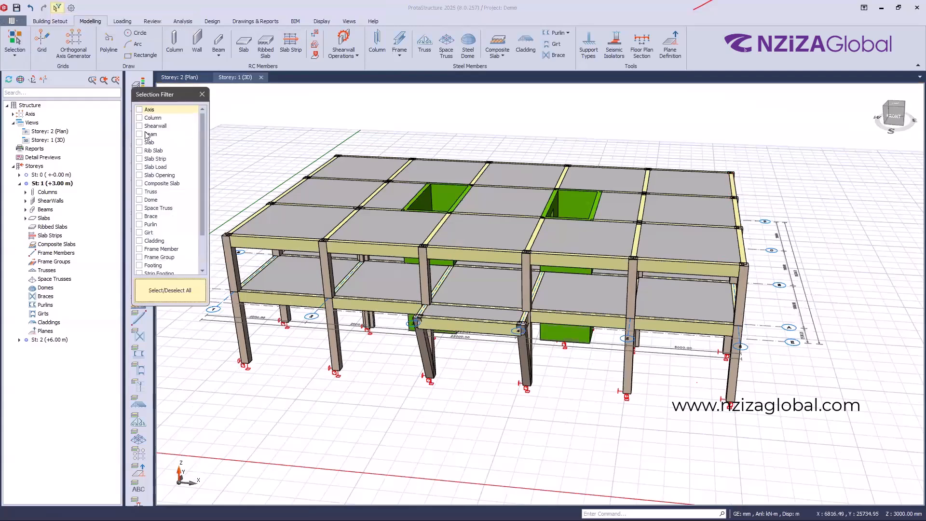
{"action": "left_click", "coordinate": [147, 134]}
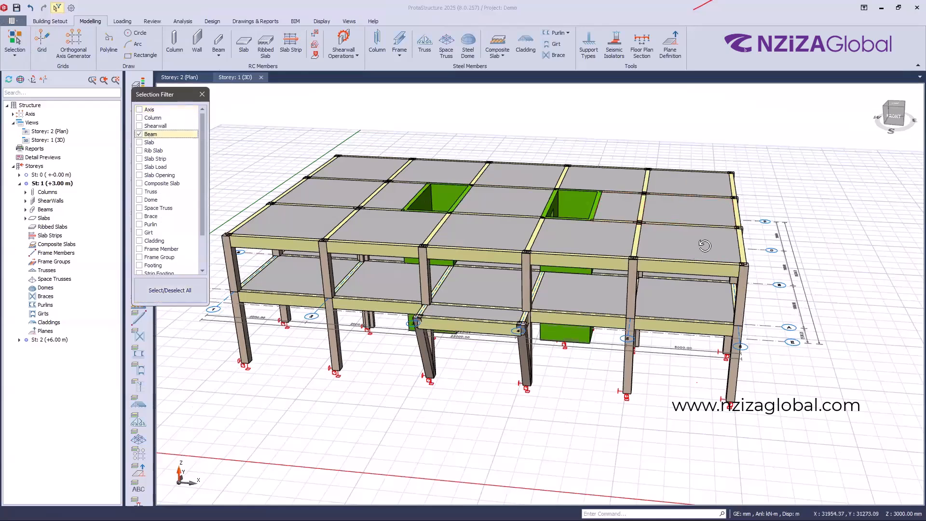
{"action": "scroll", "coordinate": [748, 209], "scroll_direction": "down", "scroll_amount": 2}
{"action": "left_click_drag", "start_coordinate": [754, 204], "coordinate": [350, 129]}
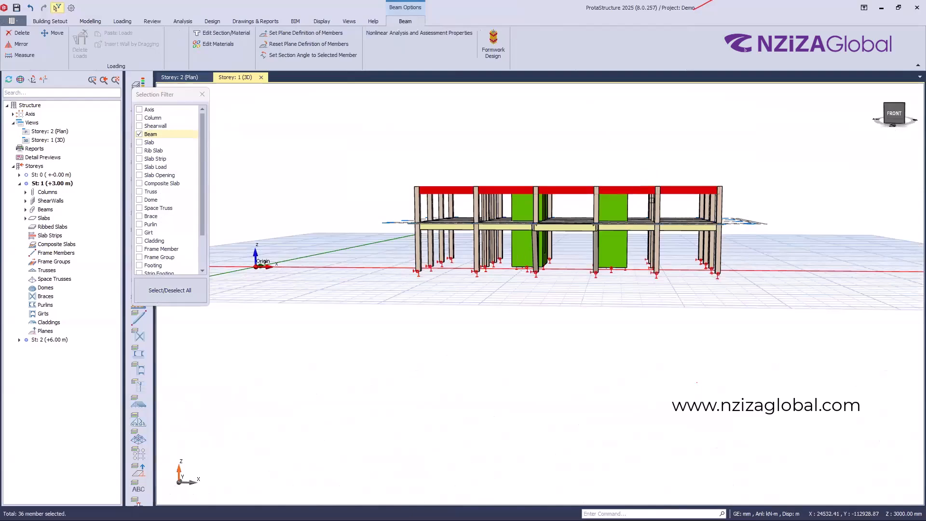
{"action": "middle_click_drag", "start_coordinate": [652, 199], "coordinate": [542, 241]}
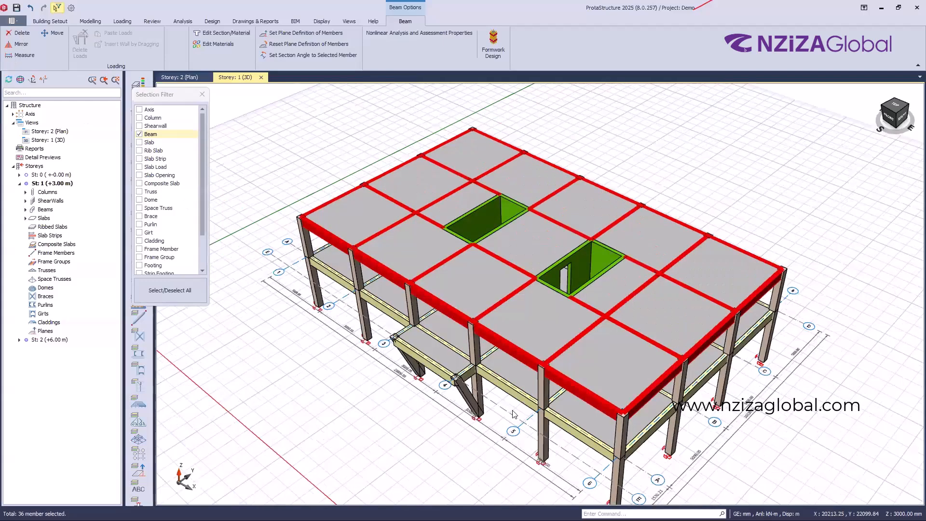
{"action": "left_click", "coordinate": [20, 33]}
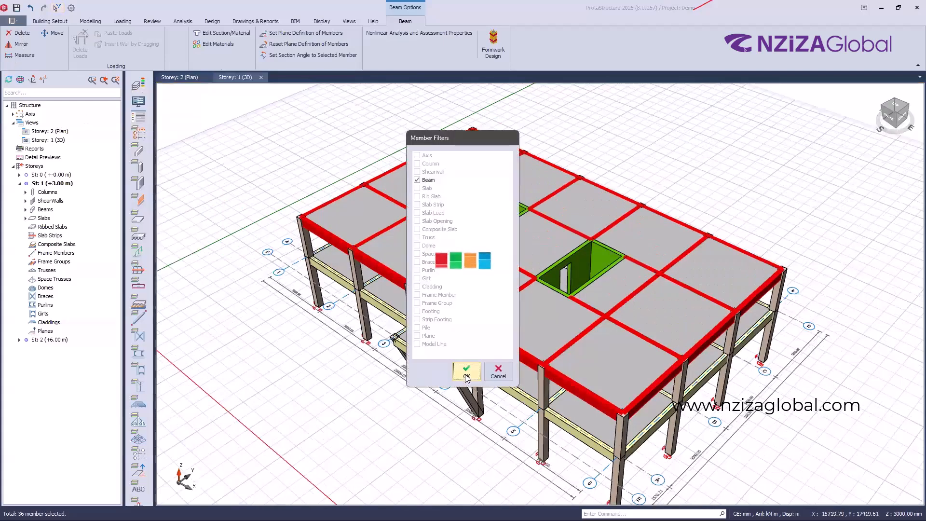
{"action": "left_click", "coordinate": [466, 374]}
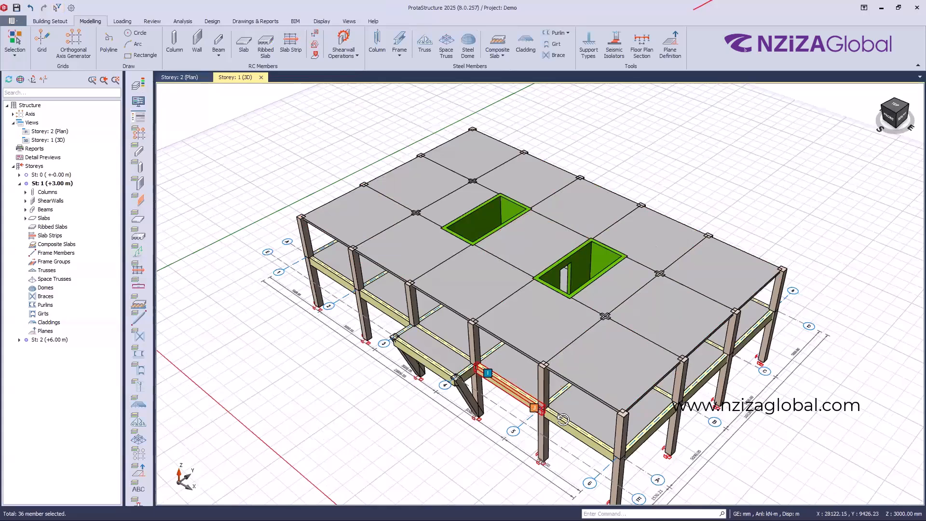
Step: Examine the Storey 2 slabs, columns and shear wall cores in 3D from above and from the front
{"action": "middle_click_drag", "start_coordinate": [321, 281], "coordinate": [350, 364]}
{"action": "scroll", "coordinate": [402, 330], "scroll_direction": "up", "scroll_amount": 2}
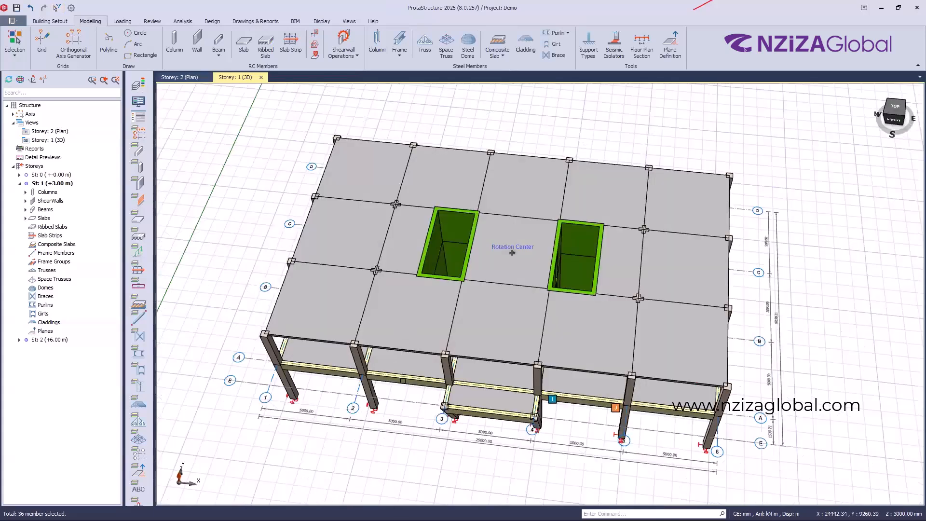
{"action": "middle_click_drag", "start_coordinate": [429, 370], "coordinate": [434, 347]}
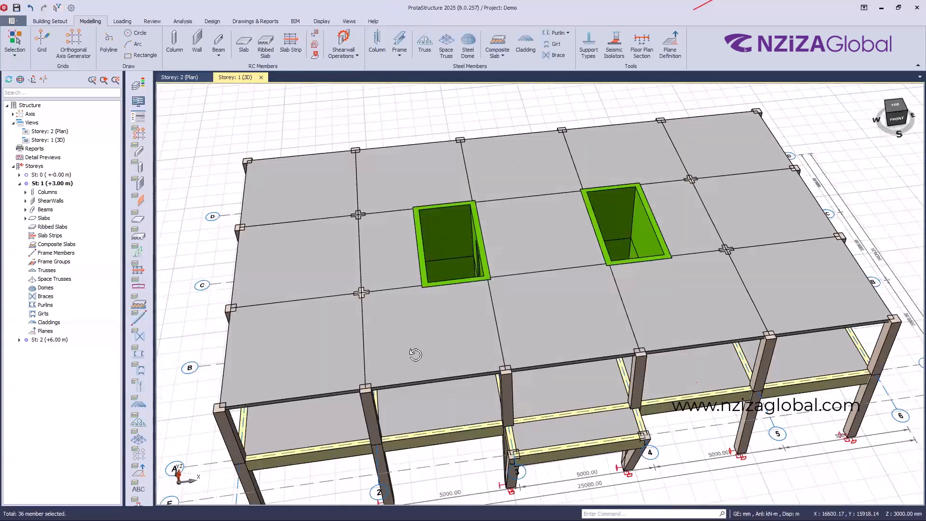
{"action": "middle_click_drag", "start_coordinate": [407, 382], "coordinate": [381, 285]}
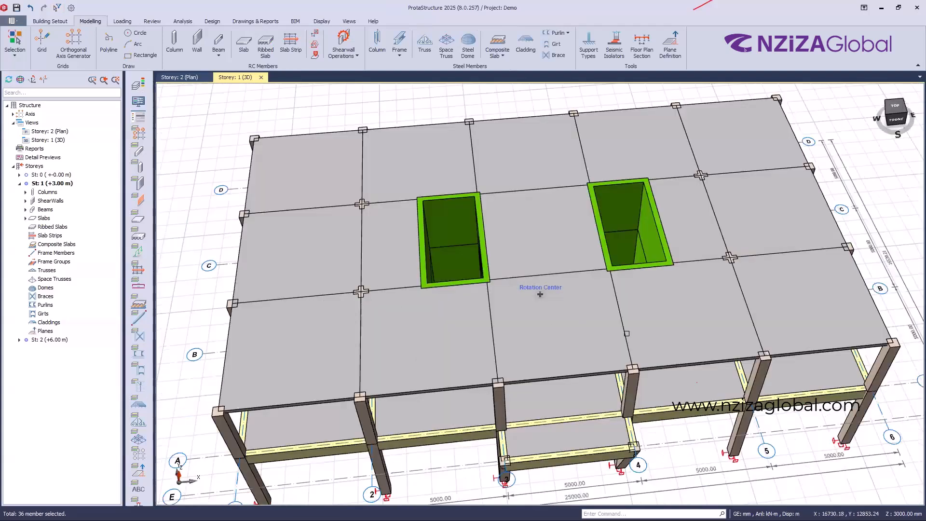
{"action": "middle_click_drag", "start_coordinate": [627, 334], "coordinate": [594, 215]}
{"action": "middle_click_drag", "start_coordinate": [572, 247], "coordinate": [541, 294]}
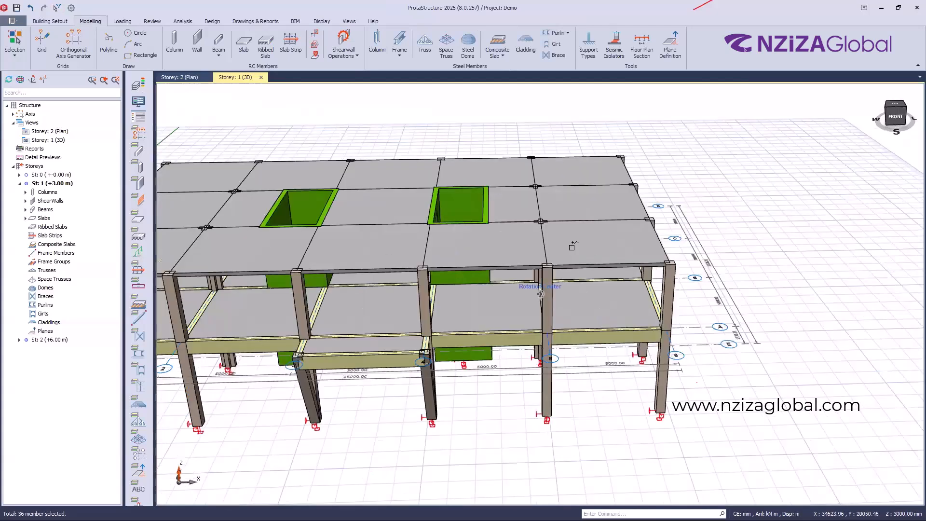
Step: Examine the two-storey model in 3D, comparing the upper slabs with the beams and projecting bay on Storey 1
{"action": "middle_click_drag", "start_coordinate": [573, 247], "coordinate": [580, 251]}
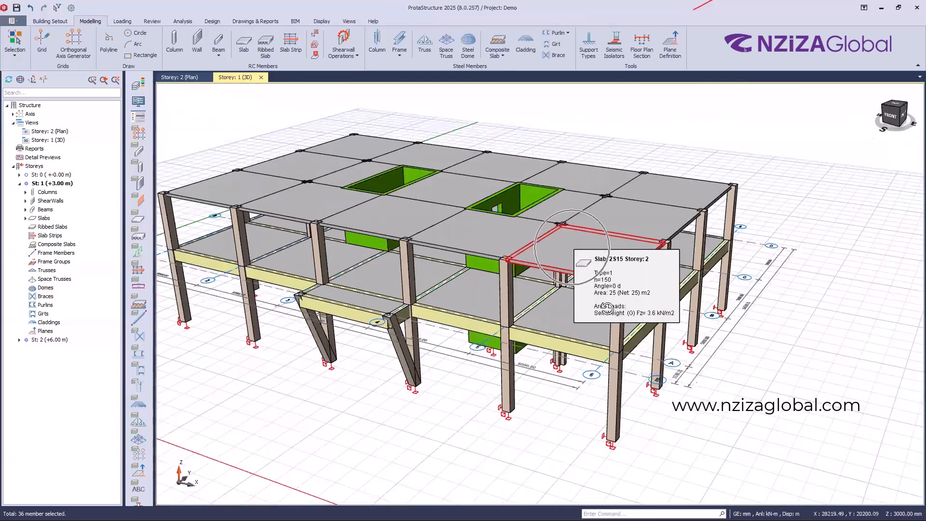
{"action": "scroll", "coordinate": [613, 313], "scroll_direction": "down", "scroll_amount": 3}
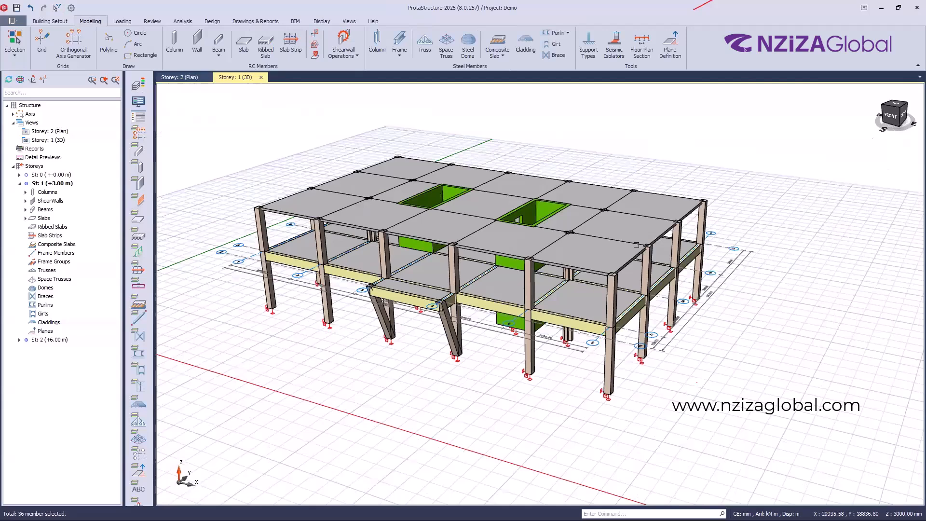
{"action": "middle_click_drag", "start_coordinate": [651, 273], "coordinate": [569, 386]}
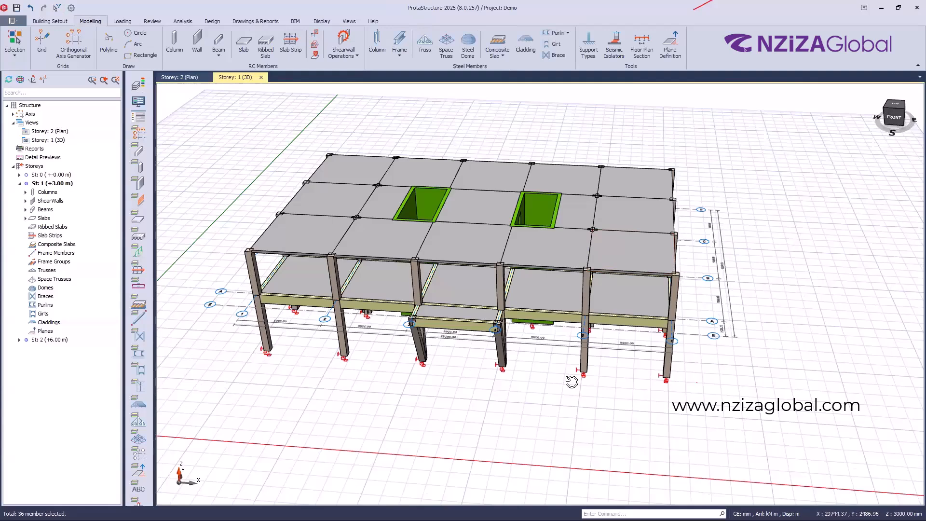
{"action": "middle_click_drag", "start_coordinate": [571, 382], "coordinate": [571, 381]}
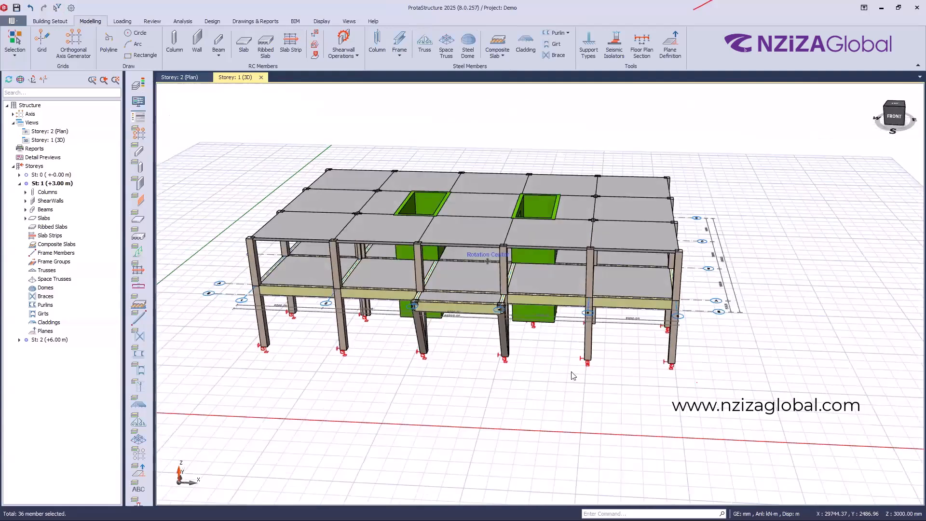
{"action": "middle_click_drag", "start_coordinate": [763, 255], "coordinate": [762, 255]}
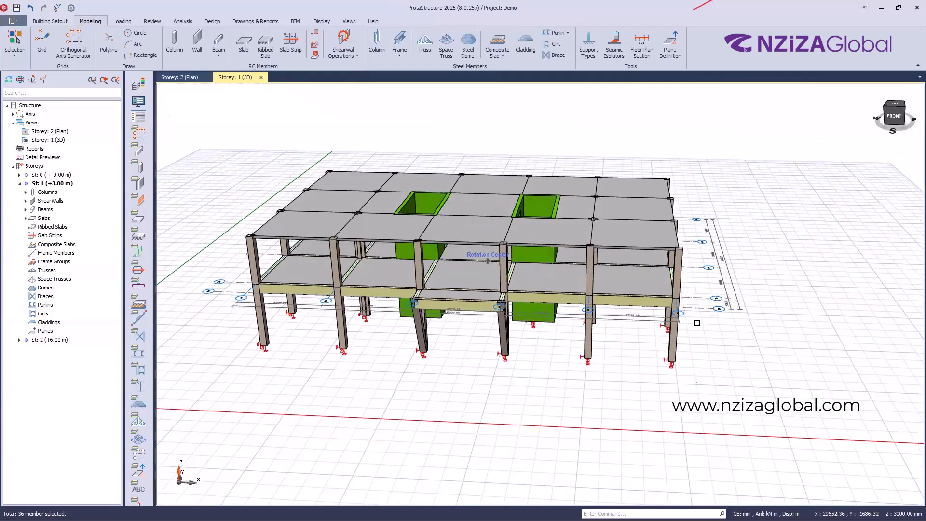
{"action": "middle_click_drag", "start_coordinate": [751, 327], "coordinate": [752, 309]}
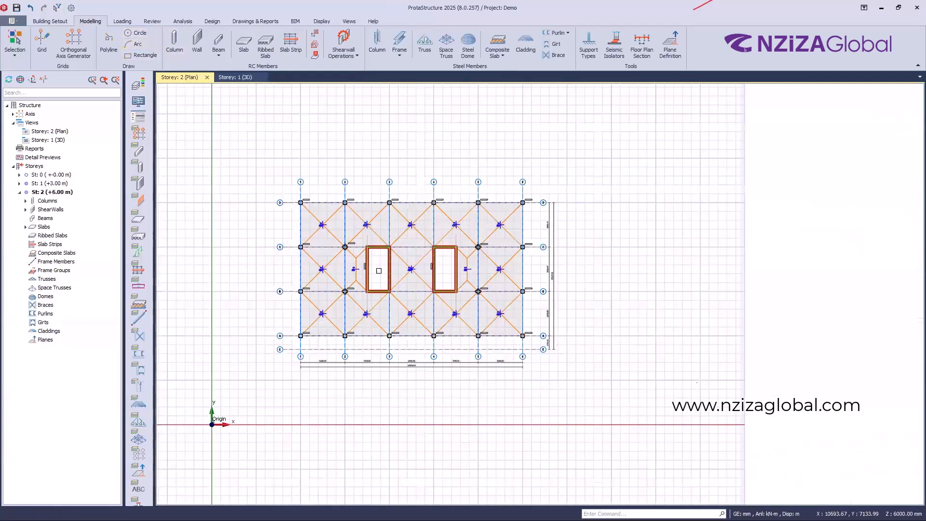
Step: Open the Slab Table listing the slabs of Storey 2
{"action": "scroll", "coordinate": [309, 294], "scroll_direction": "up", "scroll_amount": 1}
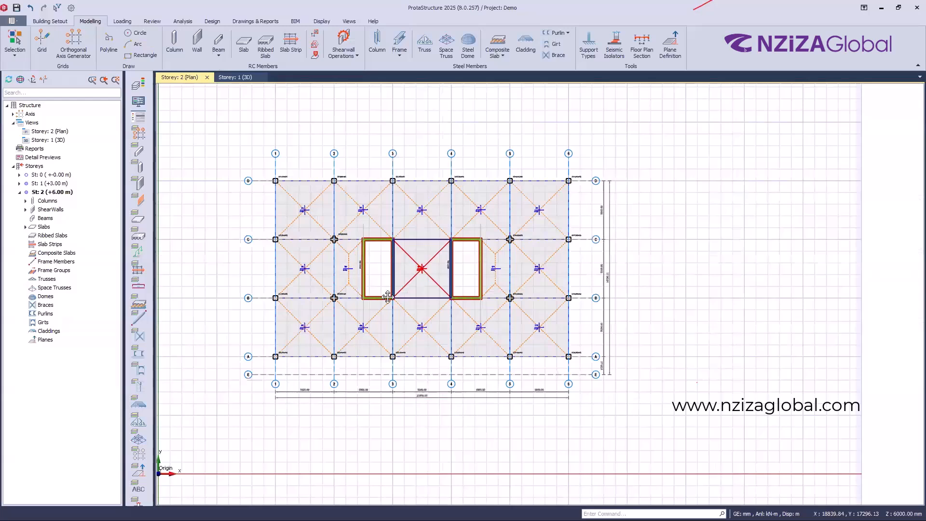
{"action": "scroll", "coordinate": [388, 297], "scroll_direction": "up", "scroll_amount": 1}
{"action": "middle_click_drag", "start_coordinate": [696, 241], "coordinate": [726, 229]}
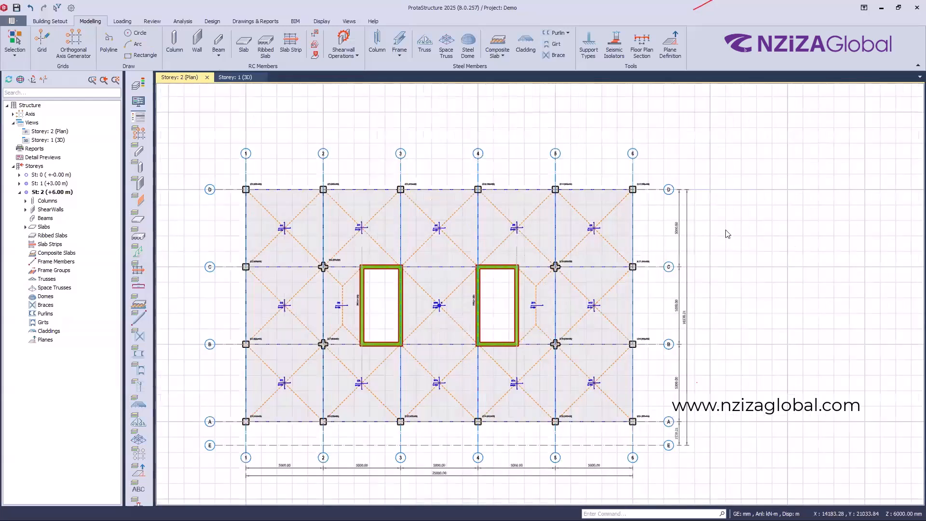
{"action": "right_click", "coordinate": [728, 234]}
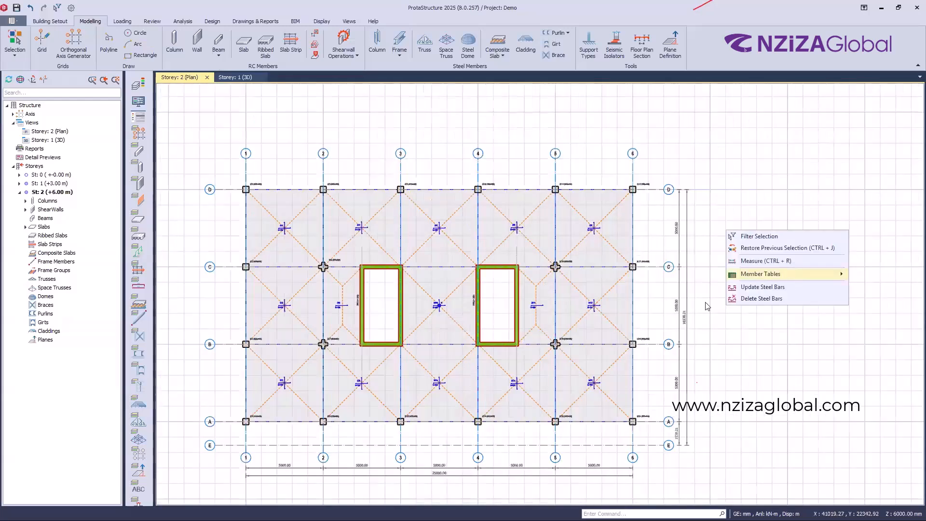
{"action": "left_click", "coordinate": [787, 274]}
{"action": "left_click", "coordinate": [673, 347]}
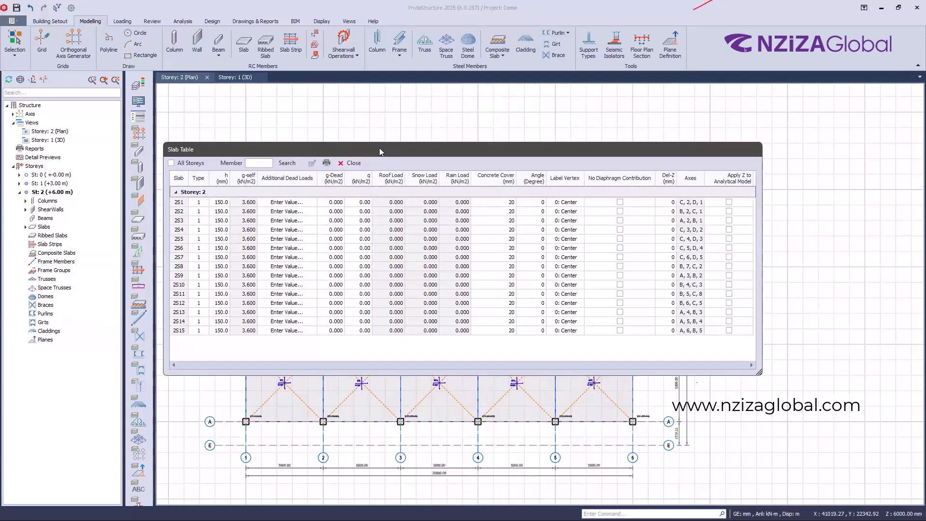
{"action": "left_click_drag", "start_coordinate": [379, 148], "coordinate": [442, 125]}
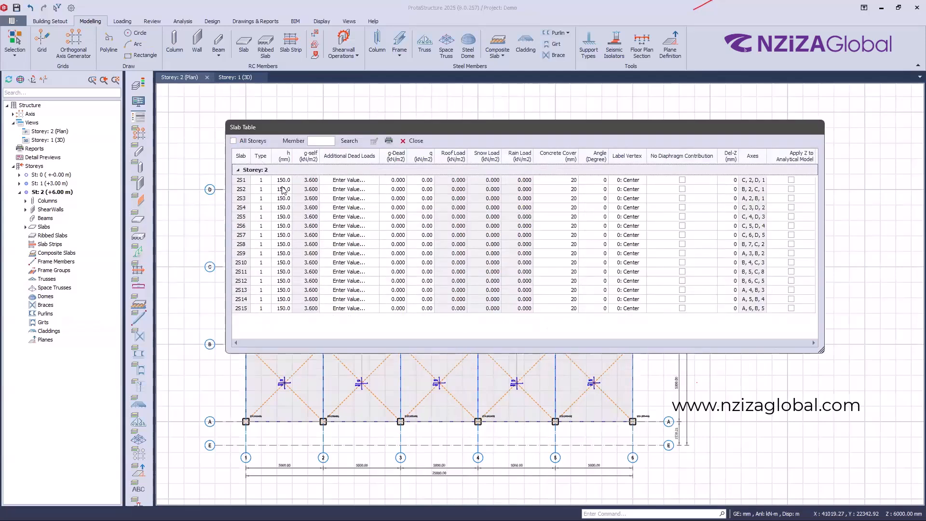
Step: Set the thickness h of all Storey 2 slabs to 250 mm in the Slab Table
{"action": "left_click", "coordinate": [284, 157]}
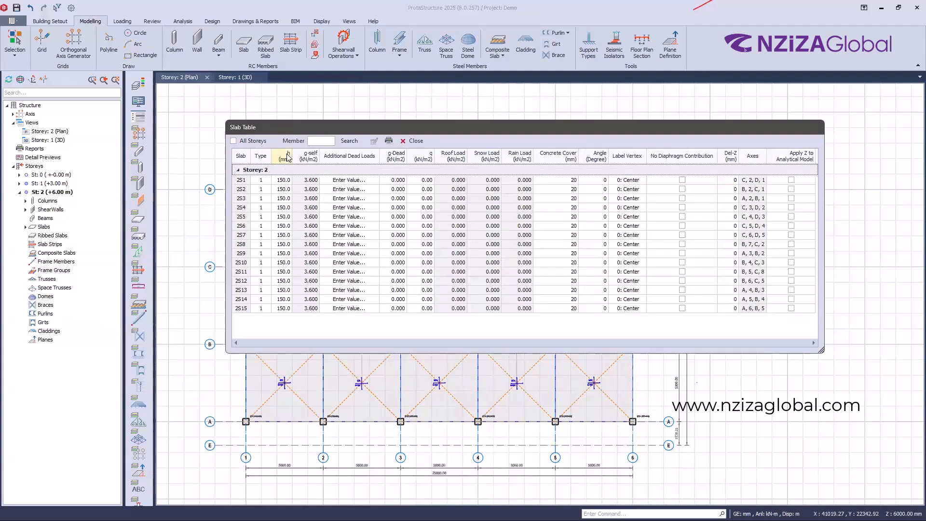
{"action": "left_click", "coordinate": [374, 141]}
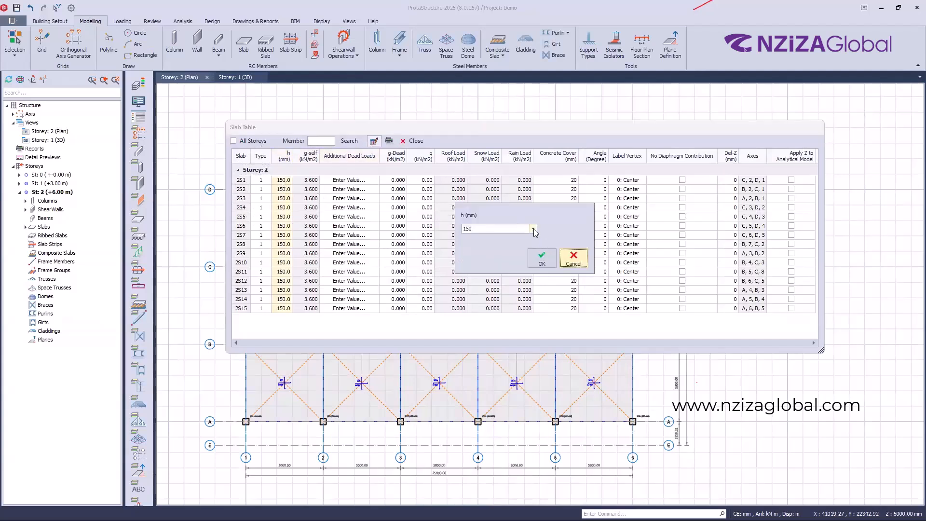
{"action": "left_click", "coordinate": [533, 229]}
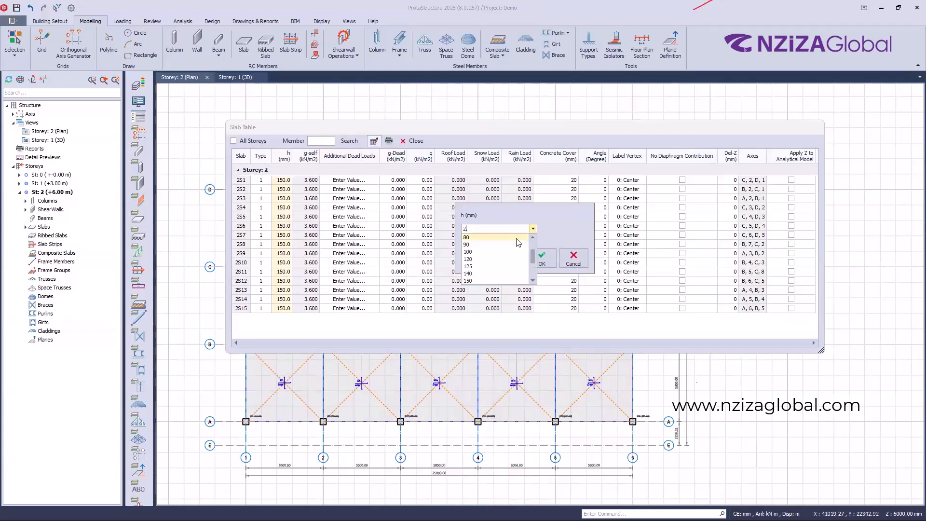
{"action": "type", "text": "250"}
{"action": "key", "text": "Return"}
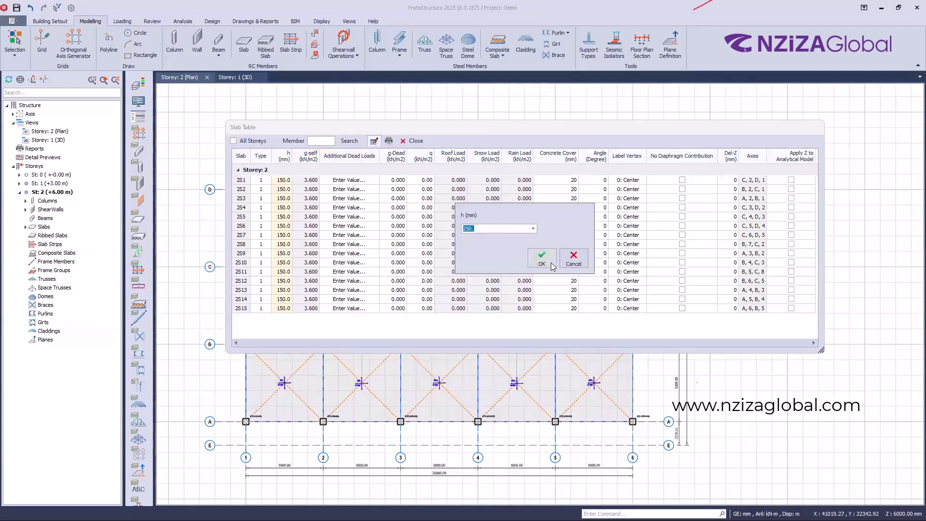
{"action": "left_click", "coordinate": [543, 261]}
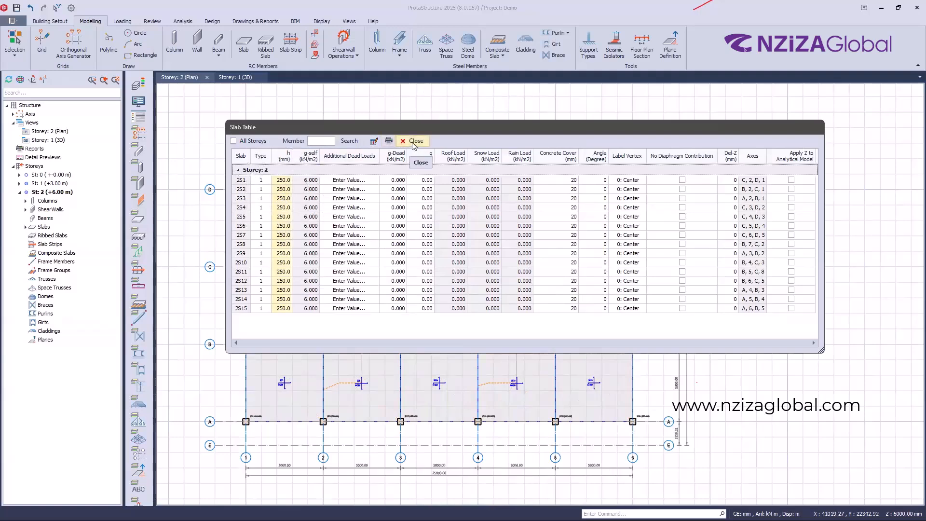
Step: Check the slab thickness labels on the Storey 2 plan and view the slabs in 3D
{"action": "scroll", "coordinate": [535, 261], "scroll_direction": "up", "scroll_amount": 6}
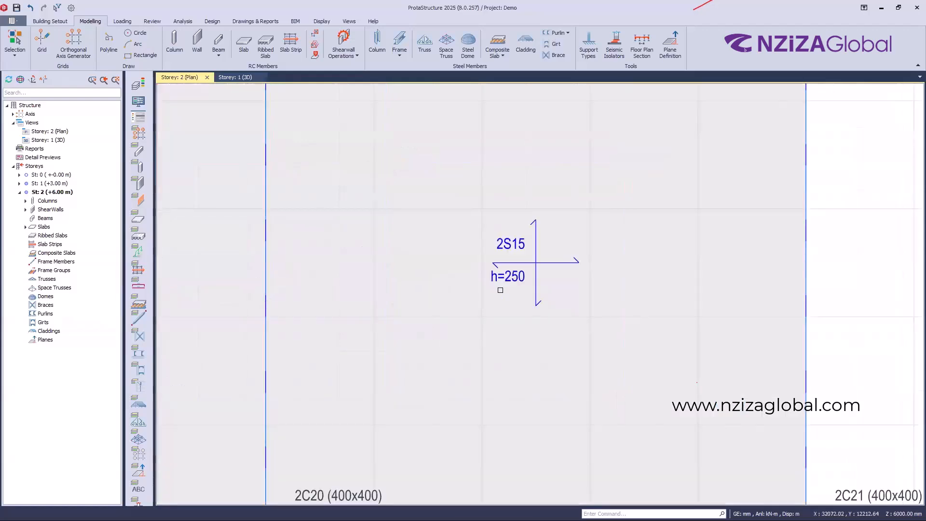
{"action": "scroll", "coordinate": [535, 261], "scroll_direction": "down", "scroll_amount": 6}
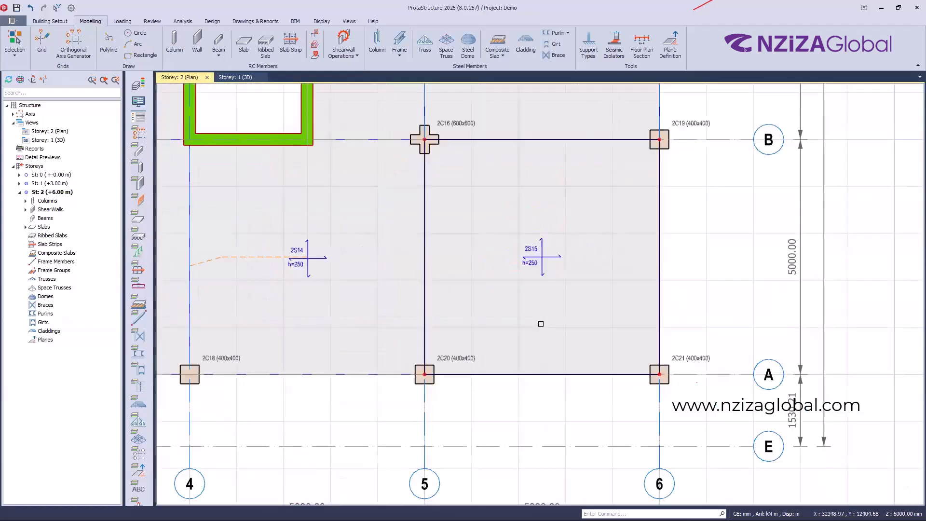
{"action": "scroll", "coordinate": [533, 212], "scroll_direction": "up", "scroll_amount": 4}
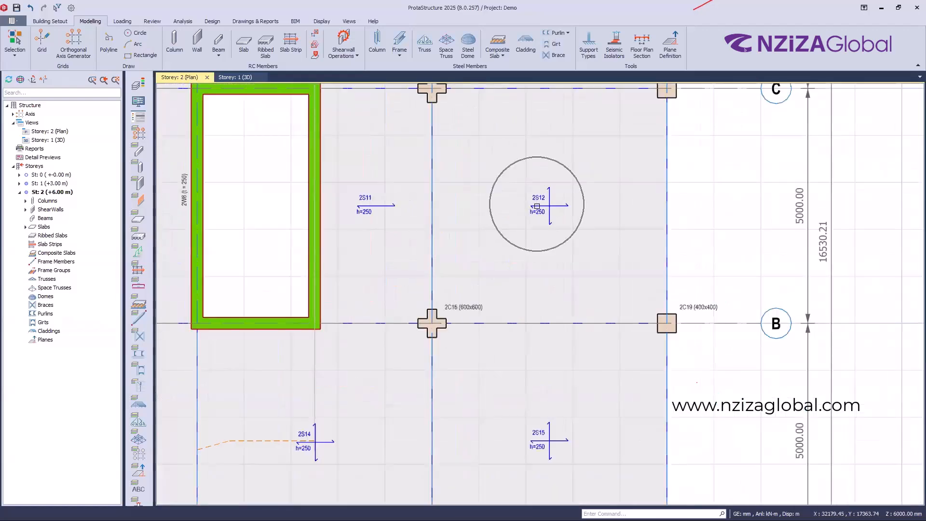
{"action": "scroll", "coordinate": [537, 204], "scroll_direction": "down", "scroll_amount": 2}
{"action": "scroll", "coordinate": [440, 199], "scroll_direction": "down", "scroll_amount": 4}
{"action": "scroll", "coordinate": [397, 204], "scroll_direction": "up", "scroll_amount": 4}
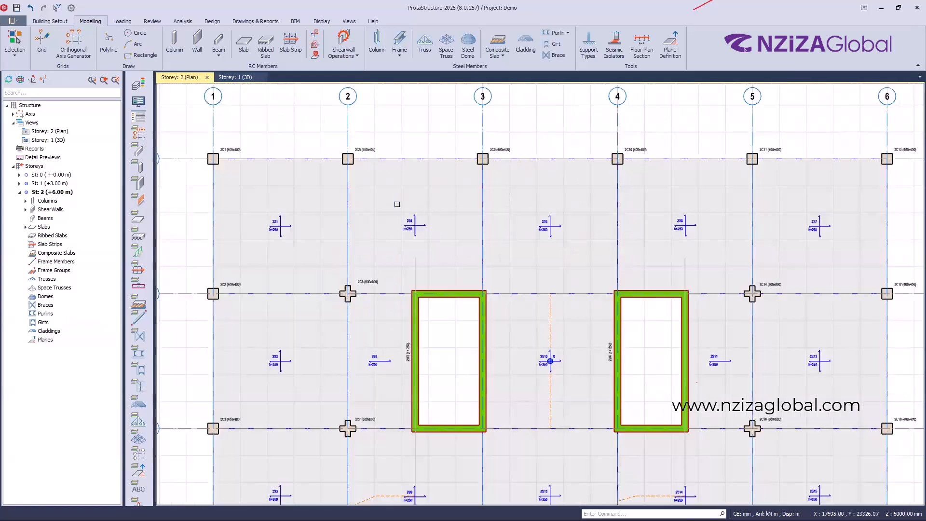
{"action": "scroll", "coordinate": [411, 227], "scroll_direction": "up", "scroll_amount": 4}
{"action": "scroll", "coordinate": [425, 137], "scroll_direction": "down", "scroll_amount": 6}
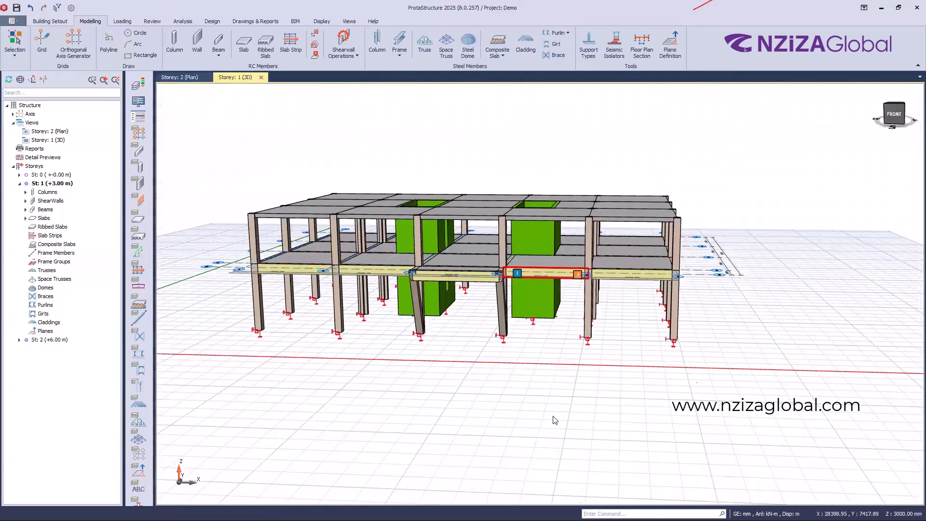
{"action": "middle_click_drag", "start_coordinate": [470, 197], "coordinate": [481, 265]}
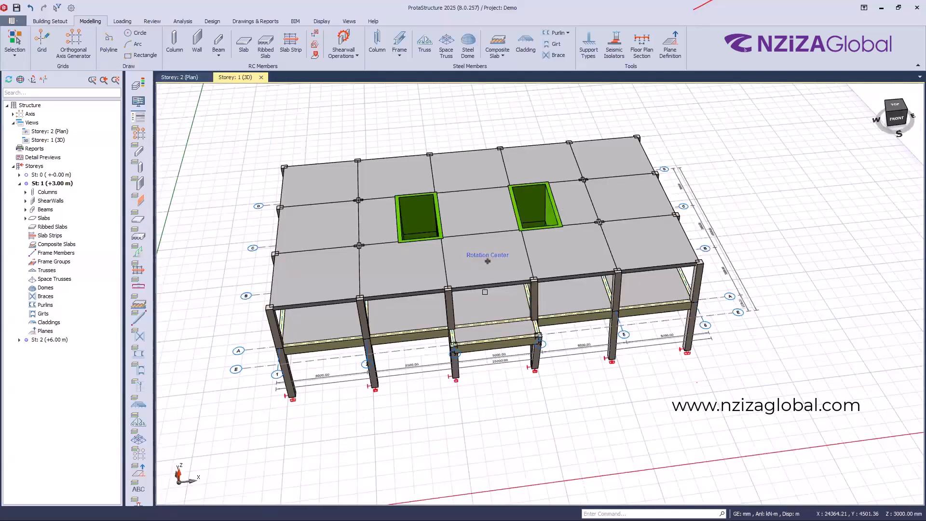
Step: Open the properties of the Storey 2 slab between axes 1–2 and C–D, choose the cantilever slab type and show its cantilever settings
{"action": "key", "text": "ctrl+Tab"}
{"action": "middle_click_drag", "start_coordinate": [396, 124], "coordinate": [437, 152]}
{"action": "scroll", "coordinate": [394, 179], "scroll_direction": "up", "scroll_amount": 2}
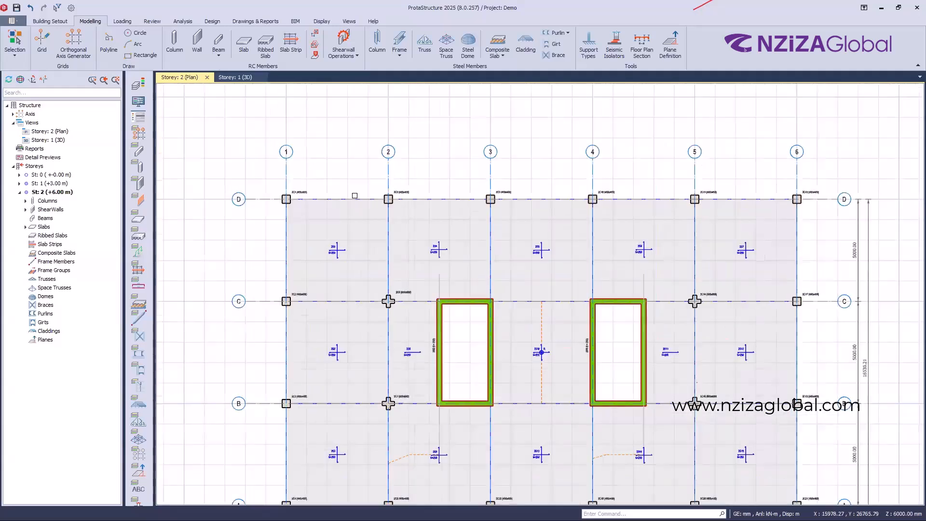
{"action": "double_click", "coordinate": [333, 250]}
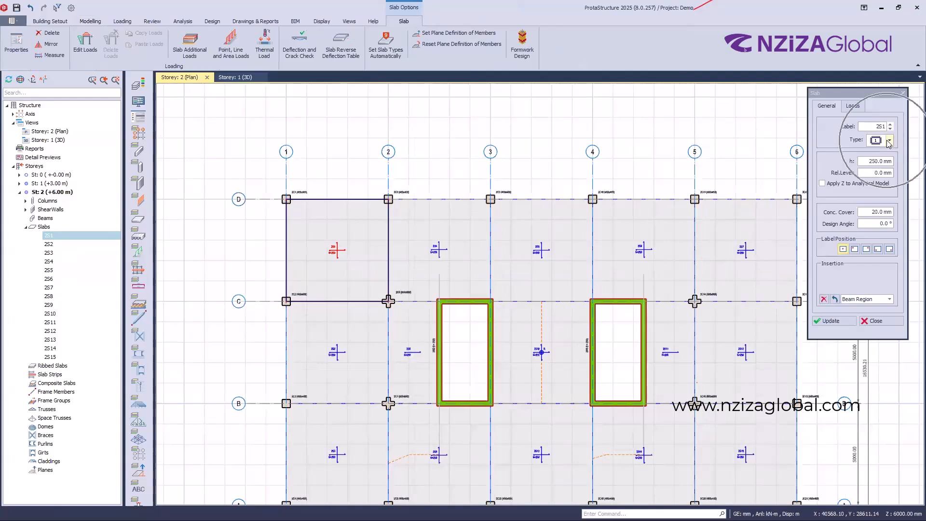
{"action": "left_click", "coordinate": [889, 141]}
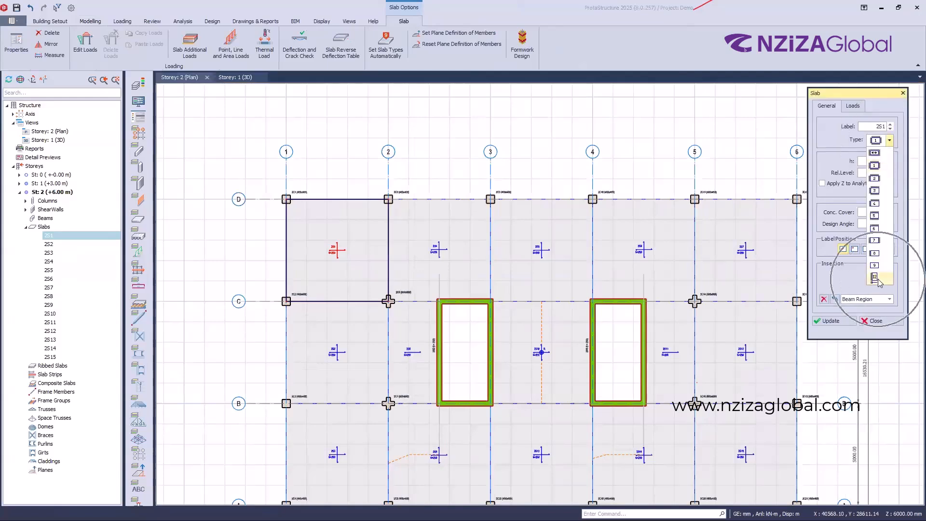
{"action": "left_click", "coordinate": [875, 277]}
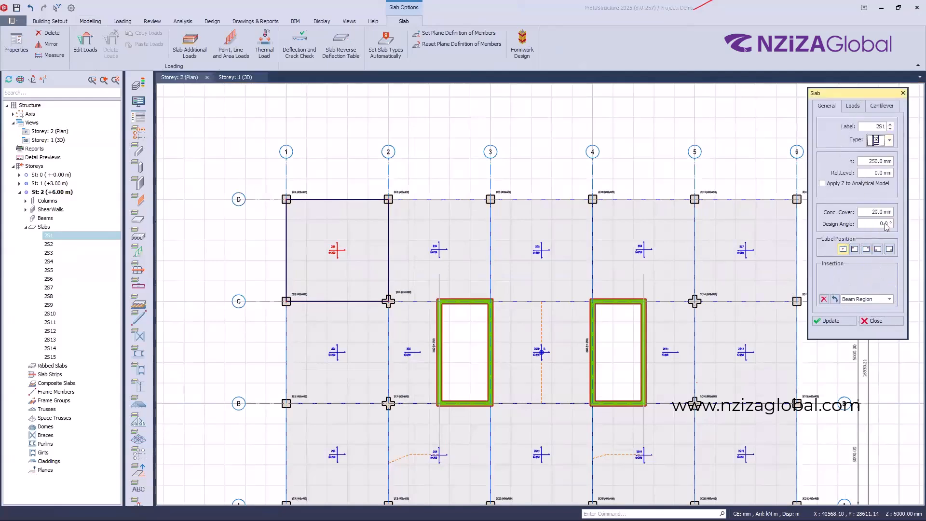
{"action": "left_click", "coordinate": [881, 106]}
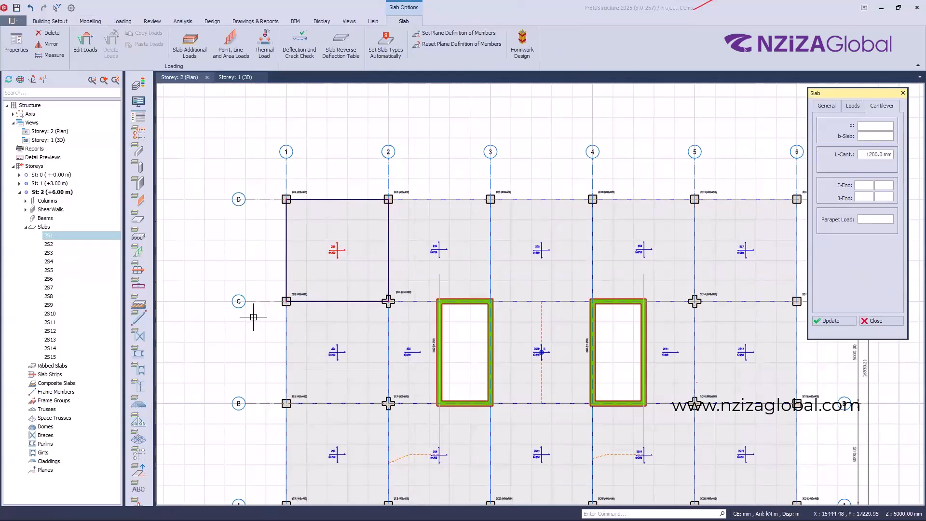
Step: Insert a 1200 mm cantilever slab along axis D from axis 6 to axis 1, projecting outside the building
{"action": "scroll", "coordinate": [320, 279], "scroll_direction": "down", "scroll_amount": 4}
{"action": "scroll", "coordinate": [743, 230], "scroll_direction": "up", "scroll_amount": 4}
{"action": "left_click", "coordinate": [743, 230]}
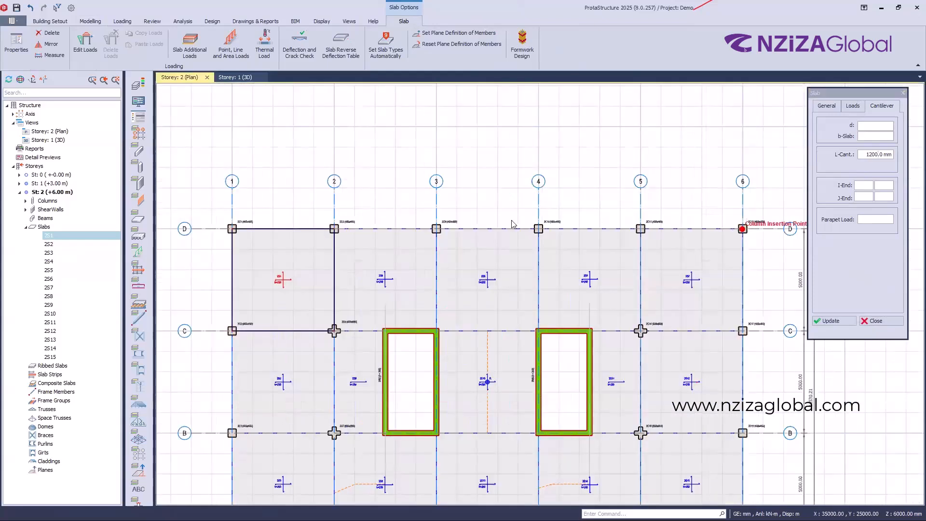
{"action": "left_click", "coordinate": [232, 229]}
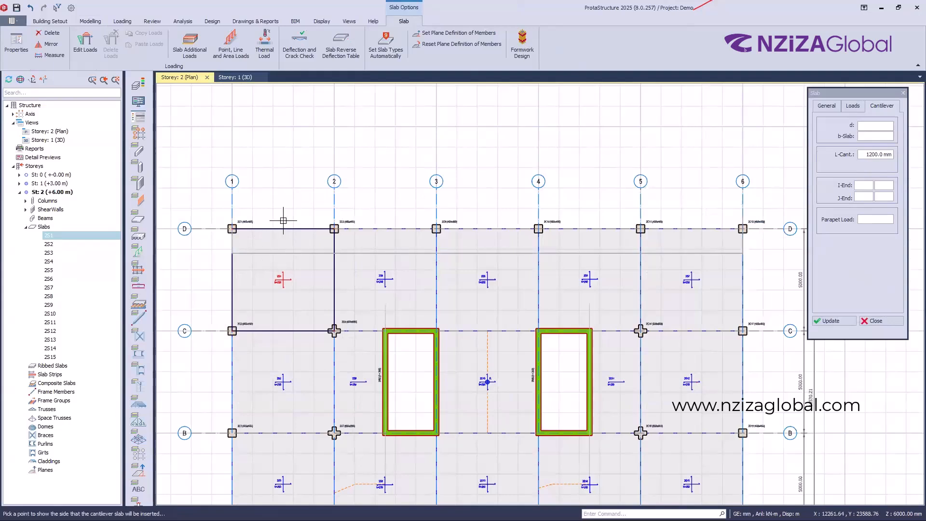
{"action": "left_click", "coordinate": [283, 201]}
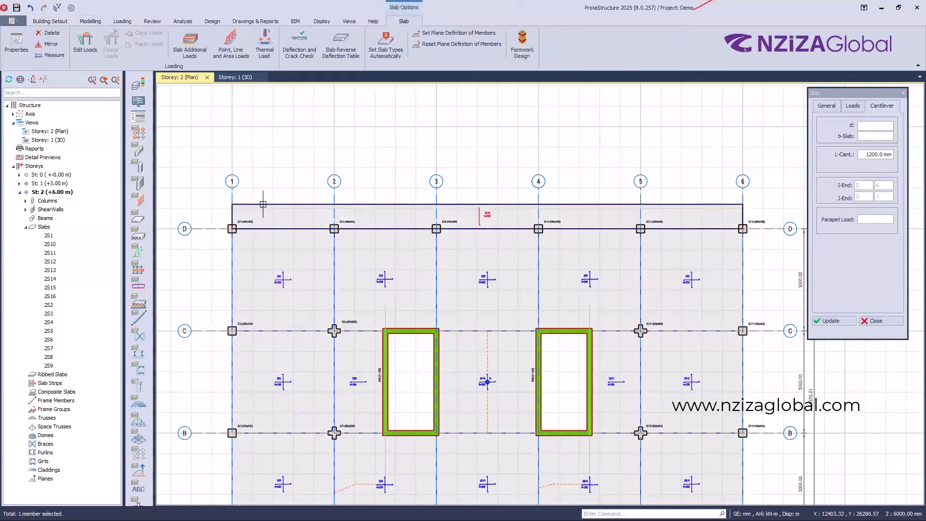
Step: Insert a 1200 mm cantilever slab along axis 1 between axes A and D, projecting outward and meeting the axis D cantilever
{"action": "scroll", "coordinate": [519, 212], "scroll_direction": "up", "scroll_amount": 1}
{"action": "scroll", "coordinate": [522, 216], "scroll_direction": "down", "scroll_amount": 1}
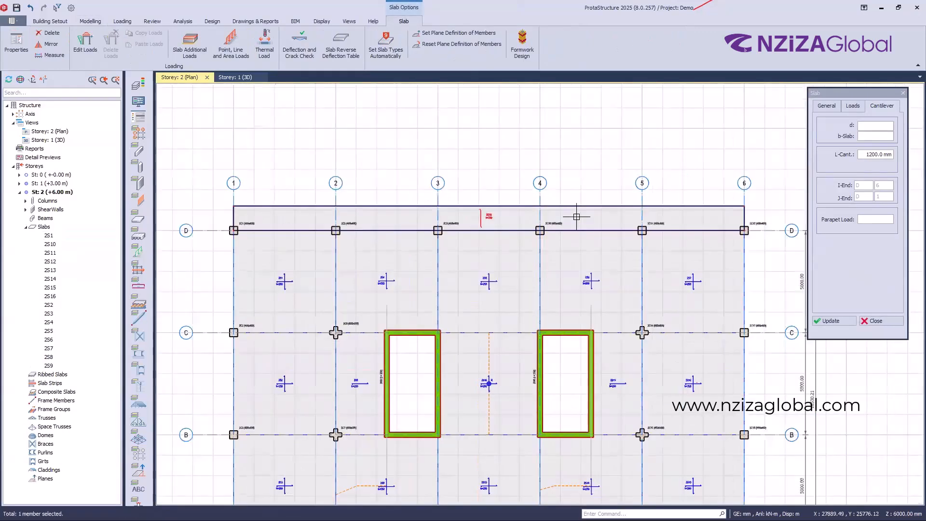
{"action": "scroll", "coordinate": [321, 257], "scroll_direction": "down", "scroll_amount": 1}
{"action": "scroll", "coordinate": [356, 201], "scroll_direction": "down", "scroll_amount": 1}
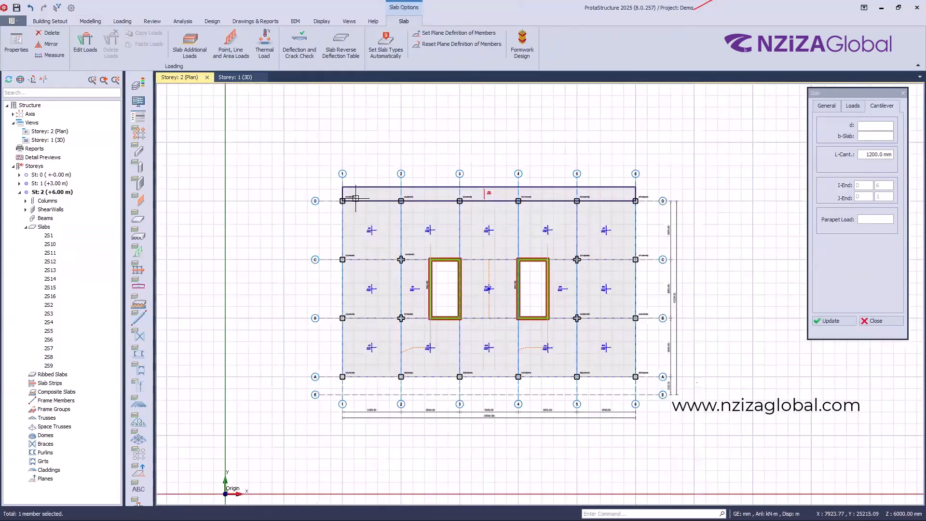
{"action": "scroll", "coordinate": [349, 187], "scroll_direction": "up", "scroll_amount": 1}
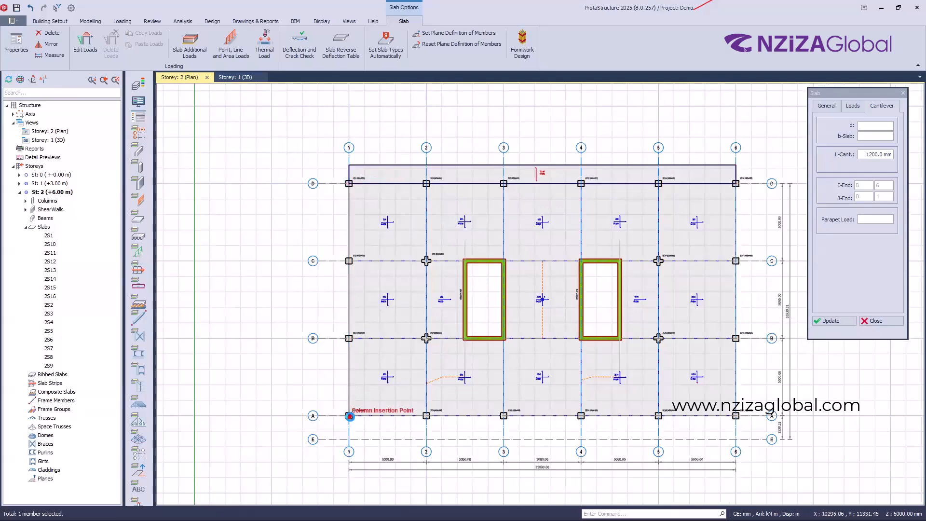
{"action": "left_click", "coordinate": [349, 416]}
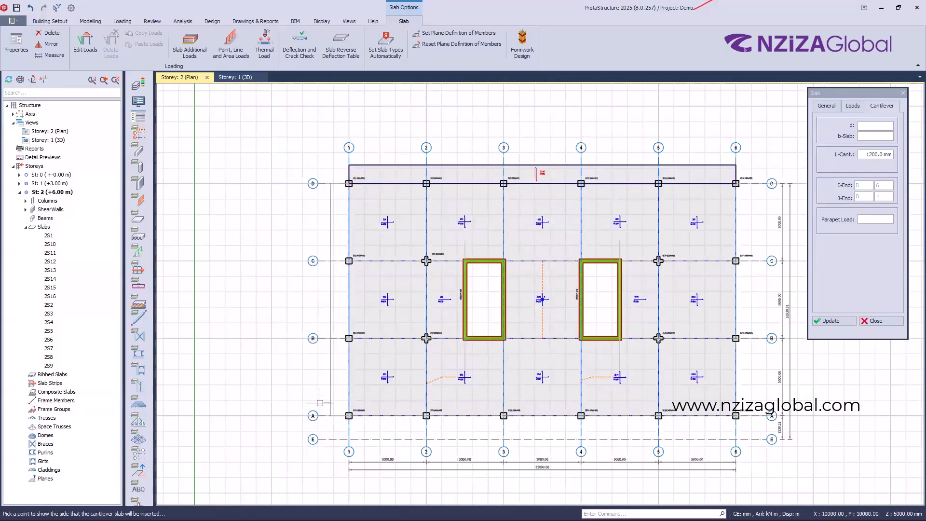
{"action": "scroll", "coordinate": [333, 167], "scroll_direction": "up", "scroll_amount": 3}
{"action": "left_click", "coordinate": [362, 159]}
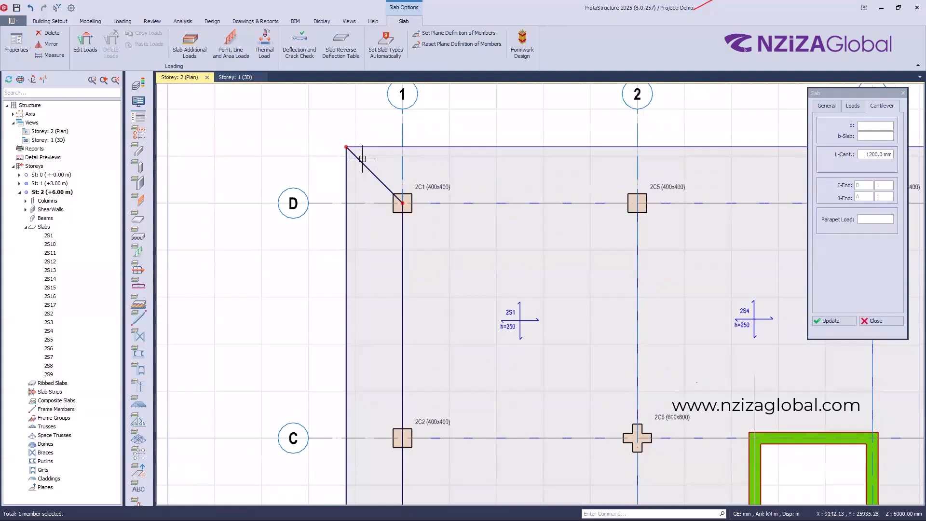
Step: Insert a 1200 mm cantilever slab along axis A from axis 1 to axis 6, projecting outside the building
{"action": "key", "text": "ctrl"}
{"action": "scroll", "coordinate": [374, 149], "scroll_direction": "down", "scroll_amount": 7}
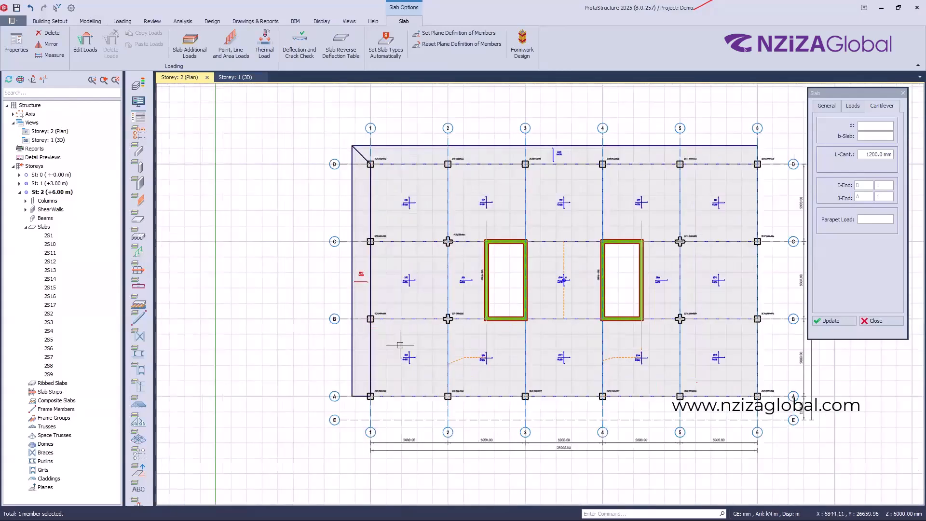
{"action": "scroll", "coordinate": [362, 338], "scroll_direction": "up", "scroll_amount": 3}
{"action": "middle_click_drag", "start_coordinate": [362, 338], "coordinate": [302, 275]}
{"action": "left_click", "coordinate": [279, 269]}
{"action": "scroll", "coordinate": [278, 316], "scroll_direction": "down", "scroll_amount": 3}
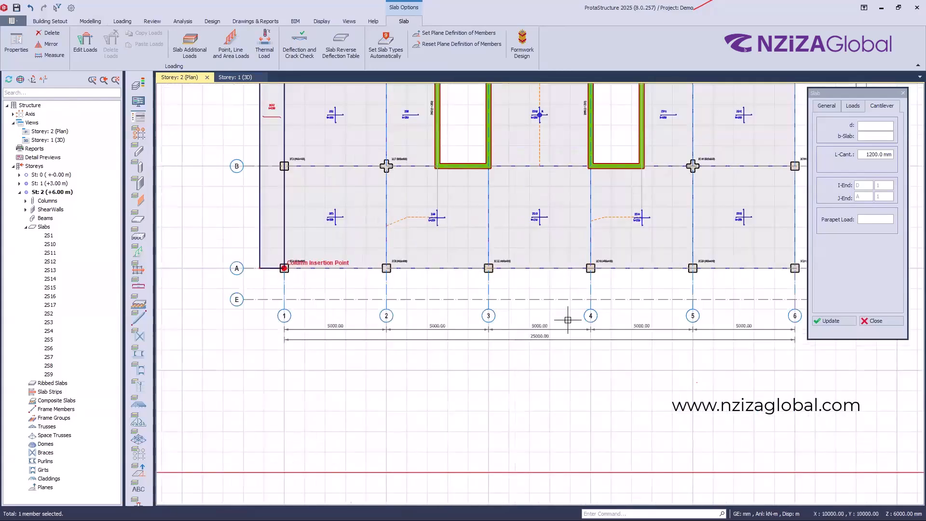
{"action": "scroll", "coordinate": [572, 316], "scroll_direction": "up", "scroll_amount": 3}
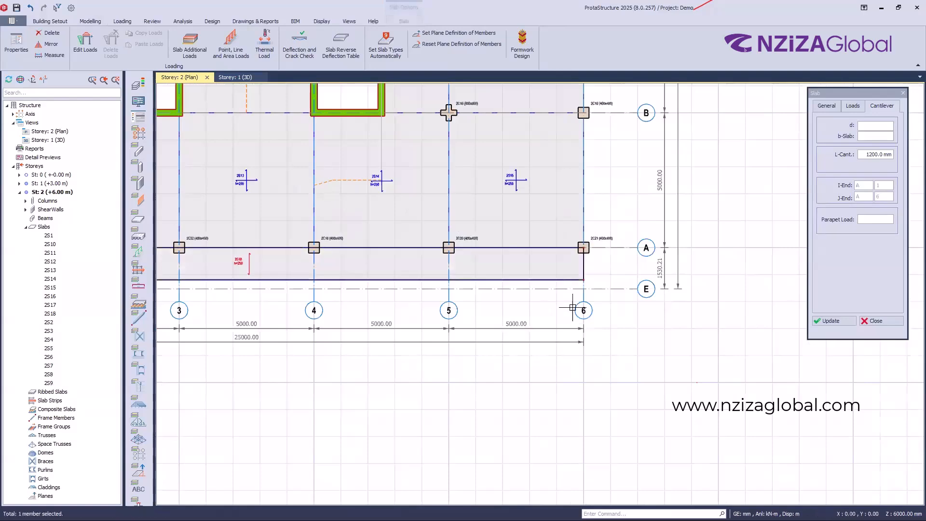
Step: Insert a 1200 mm cantilever slab along axis 6 between axes A and D, closing the perimeter overhang
{"action": "scroll", "coordinate": [585, 309], "scroll_direction": "down", "scroll_amount": 3}
{"action": "scroll", "coordinate": [575, 319], "scroll_direction": "up", "scroll_amount": 3}
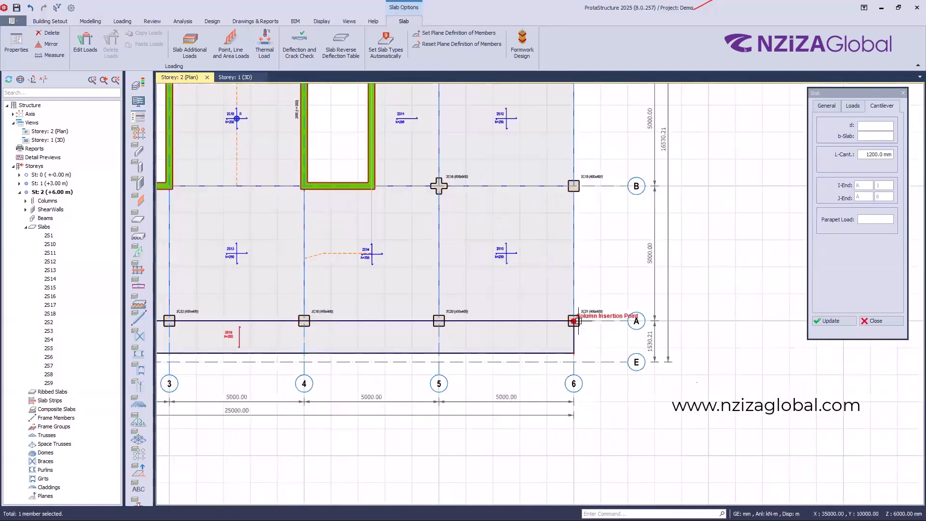
{"action": "scroll", "coordinate": [603, 178], "scroll_direction": "down", "scroll_amount": 4}
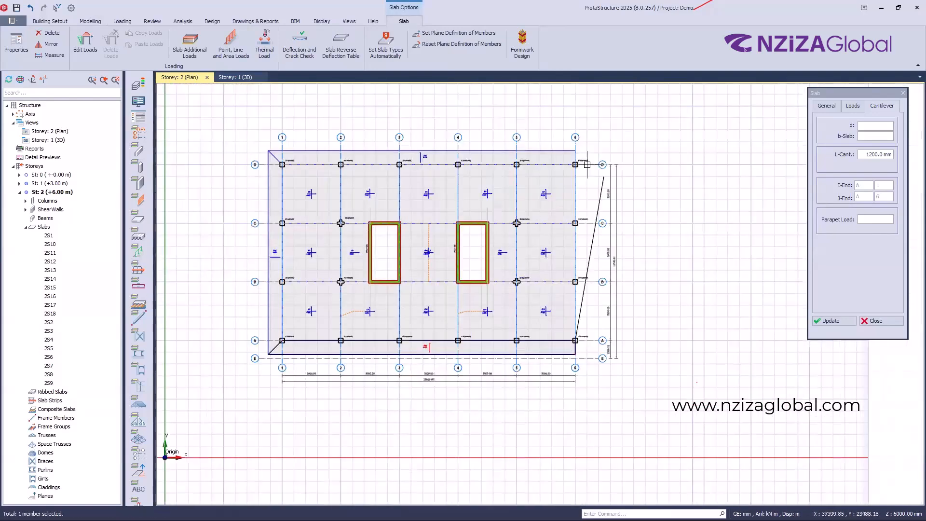
{"action": "left_click", "coordinate": [596, 140]}
{"action": "scroll", "coordinate": [592, 147], "scroll_direction": "up", "scroll_amount": 4}
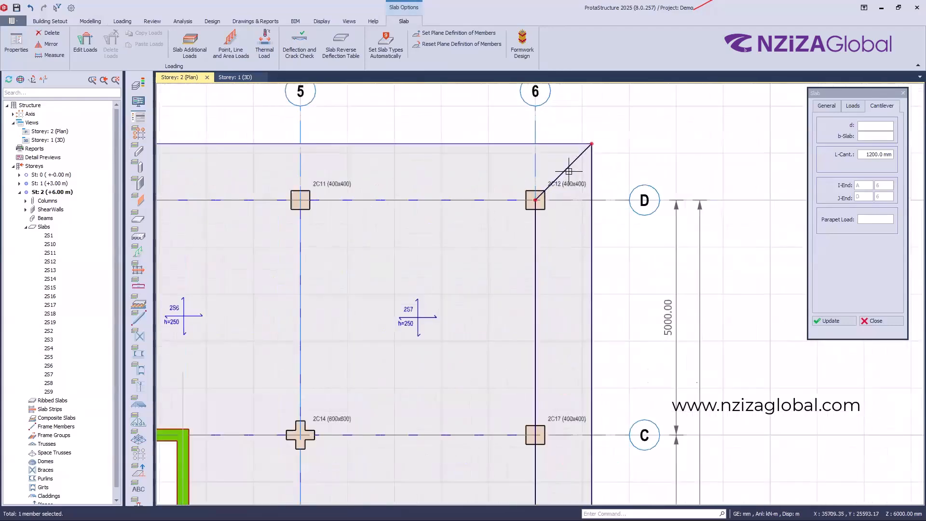
{"action": "scroll", "coordinate": [569, 172], "scroll_direction": "down", "scroll_amount": 3}
Step: Examine the perimeter cantilevers in 3D from several sides and from the front, and return to the Storey 2 plan
{"action": "left_click", "coordinate": [233, 78]}
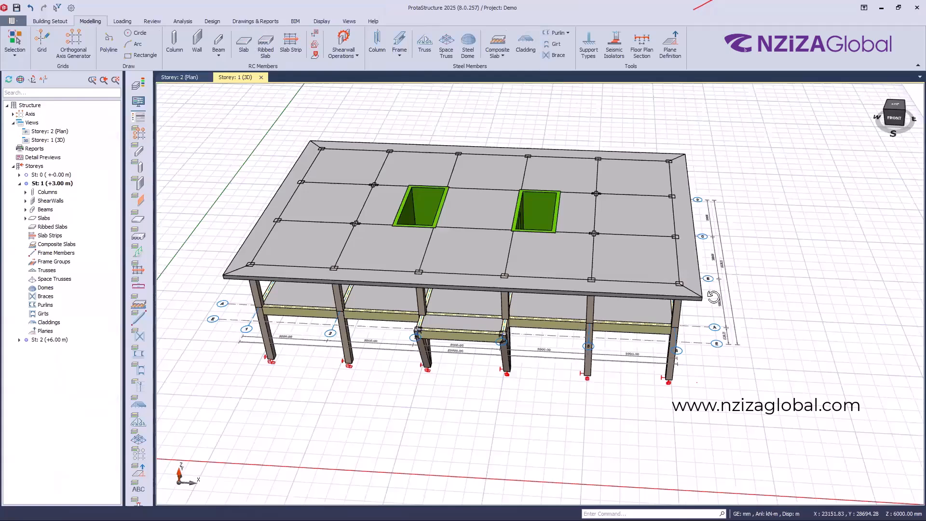
{"action": "mouse_move", "coordinate": [669, 396]}
{"action": "middle_mouse_down"}
{"action": "mouse_move", "coordinate": [616, 366]}
{"action": "mouse_move", "coordinate": [648, 372]}
{"action": "middle_mouse_up"}
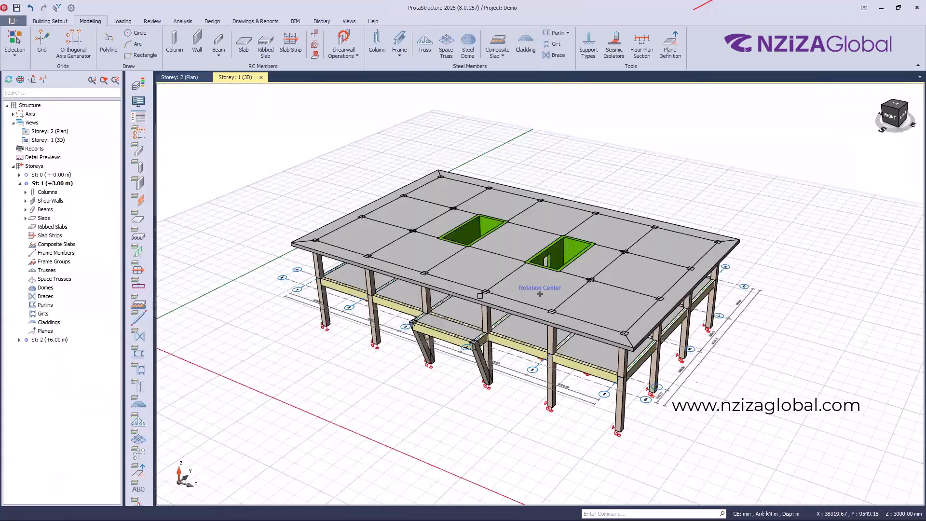
{"action": "middle_click_drag", "start_coordinate": [476, 314], "coordinate": [524, 330]}
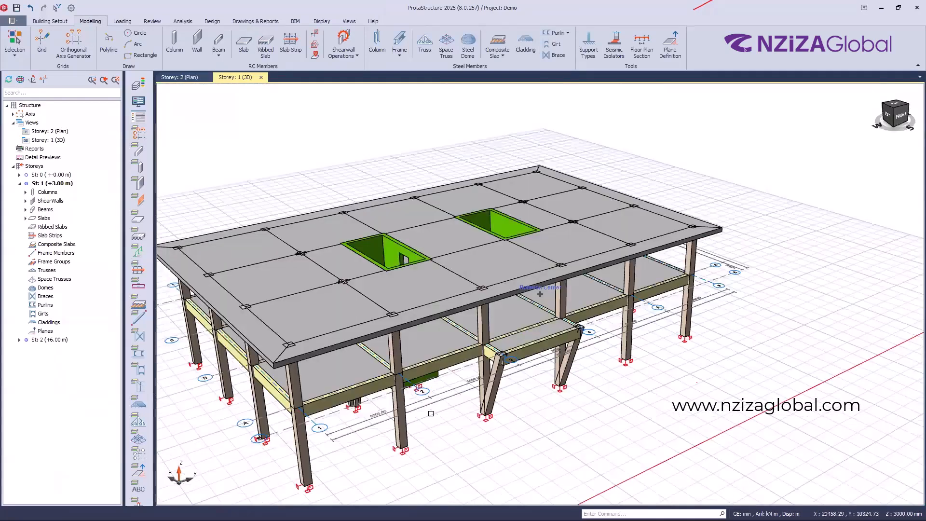
{"action": "middle_click_drag", "start_coordinate": [494, 440], "coordinate": [354, 330]}
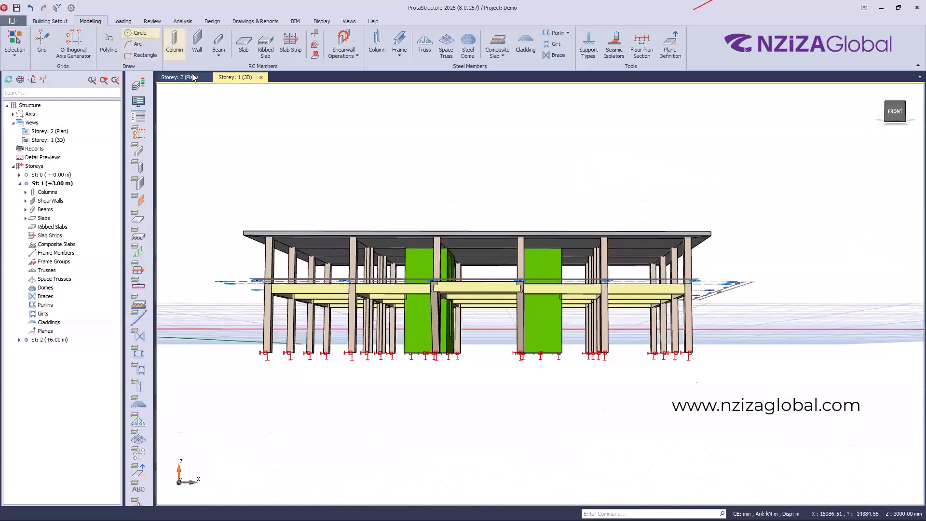
{"action": "left_click", "coordinate": [193, 77]}
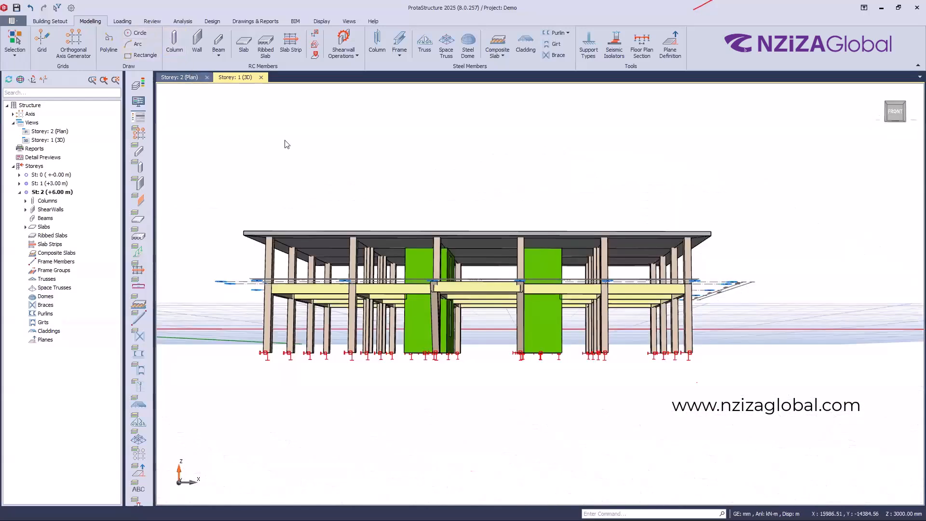
{"action": "scroll", "coordinate": [708, 261], "scroll_direction": "down", "scroll_amount": 5}
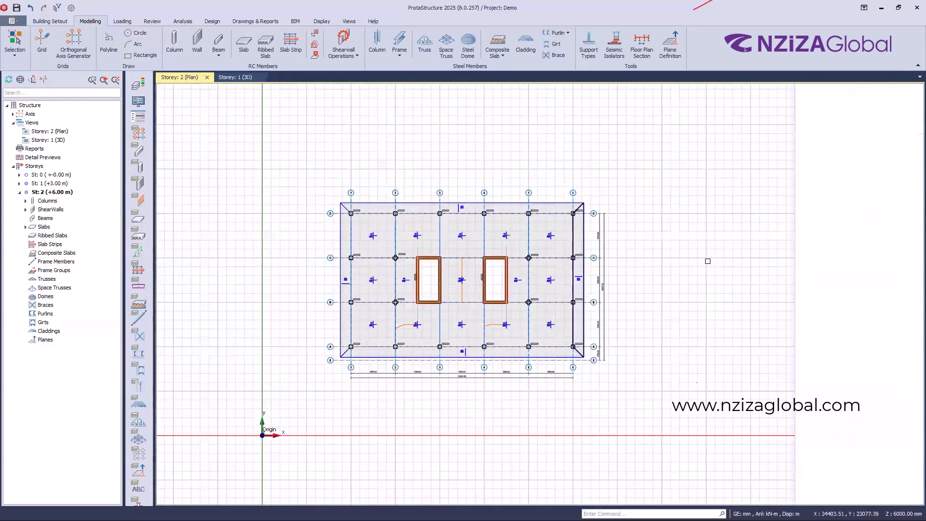
{"action": "scroll", "coordinate": [707, 261], "scroll_direction": "up", "scroll_amount": 2}
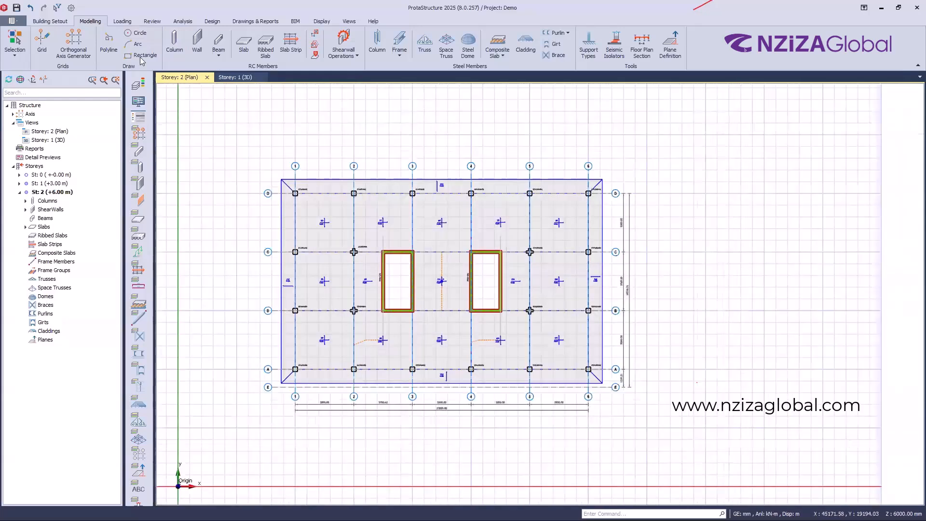
Step: Restrict the selection filter to columns and select all the columns on the Storey 2 plan
{"action": "left_click", "coordinate": [116, 80]}
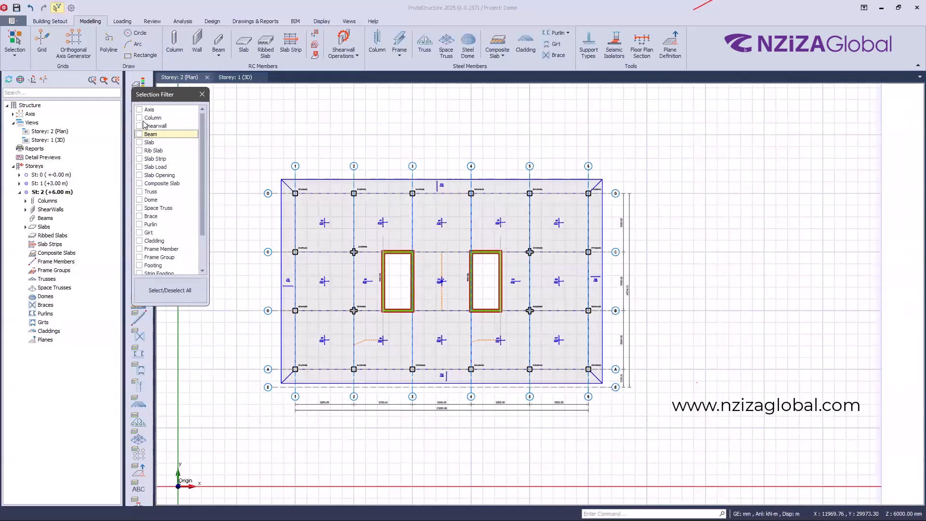
{"action": "left_click", "coordinate": [144, 118]}
{"action": "left_click_drag", "start_coordinate": [257, 138], "coordinate": [682, 439]}
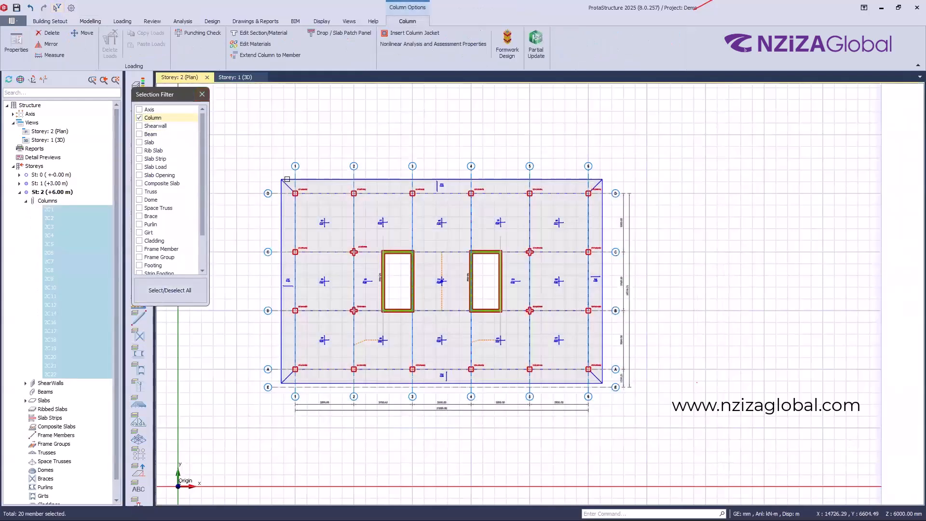
{"action": "scroll", "coordinate": [287, 179], "scroll_direction": "up", "scroll_amount": 4}
{"action": "scroll", "coordinate": [394, 238], "scroll_direction": "down", "scroll_amount": 5}
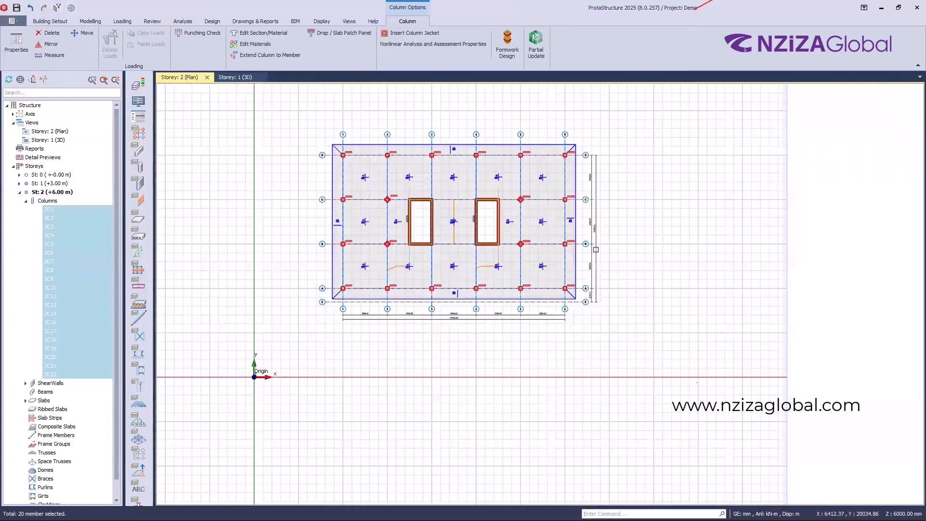
{"action": "scroll", "coordinate": [712, 221], "scroll_direction": "up", "scroll_amount": 2}
Step: Open the drop and slab patch panel settings for the selected columns, enable the drop layout and set b1 and b2 to 2000 mm
{"action": "right_click", "coordinate": [735, 336]}
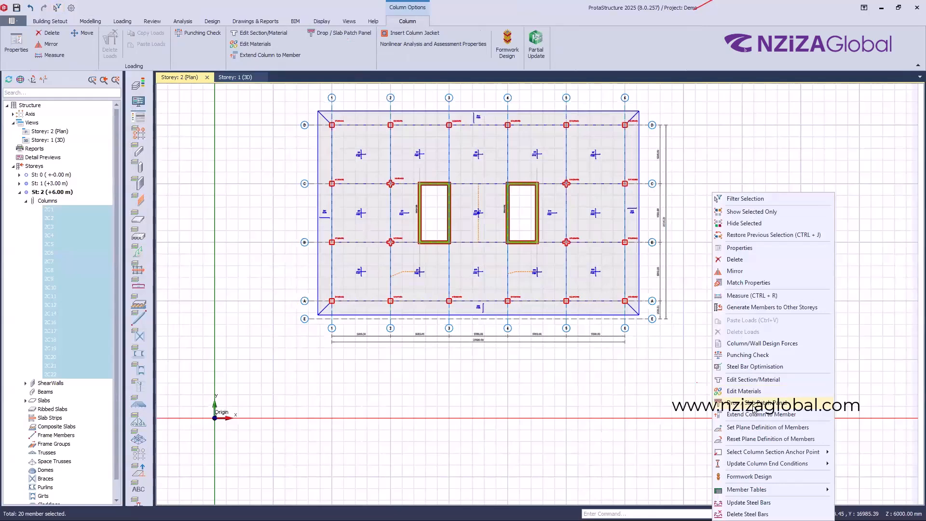
{"action": "left_click", "coordinate": [754, 406]}
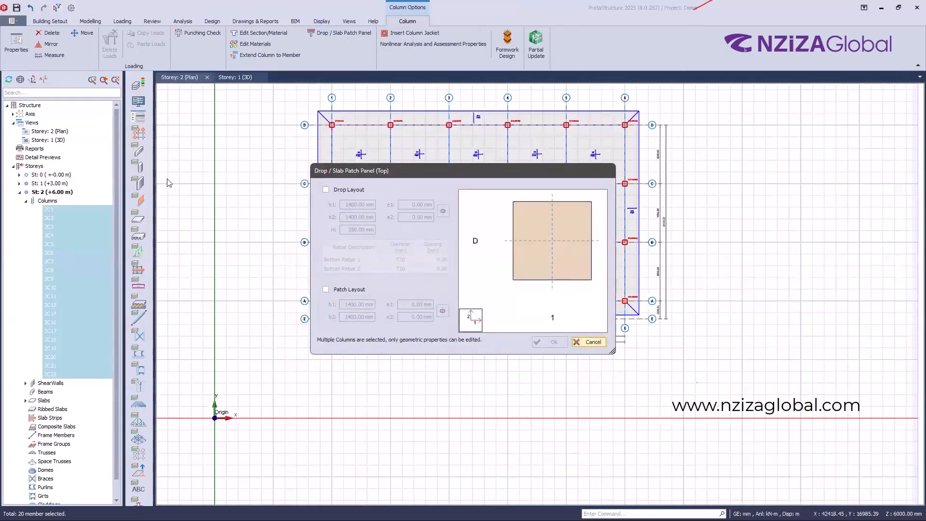
{"action": "left_click", "coordinate": [326, 190]}
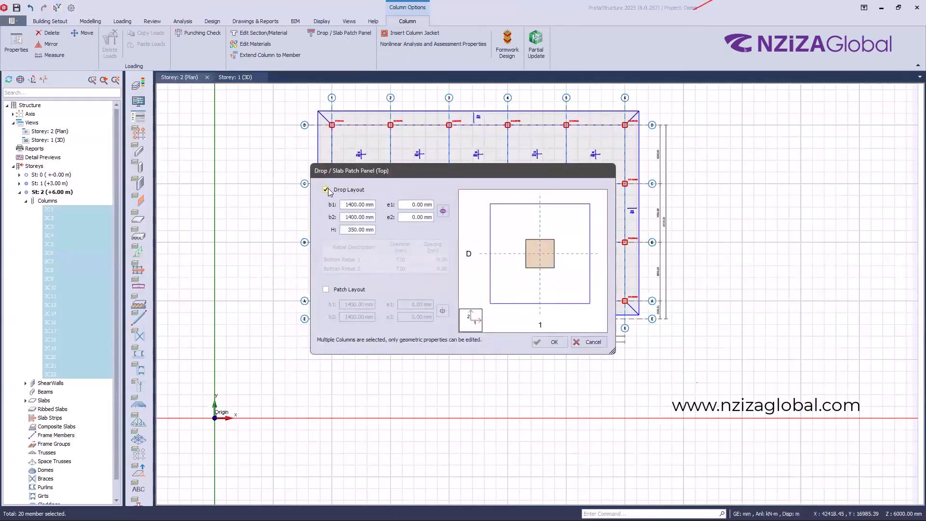
{"action": "left_click_drag", "start_coordinate": [358, 204], "coordinate": [304, 205]}
{"action": "type", "text": "20000."}
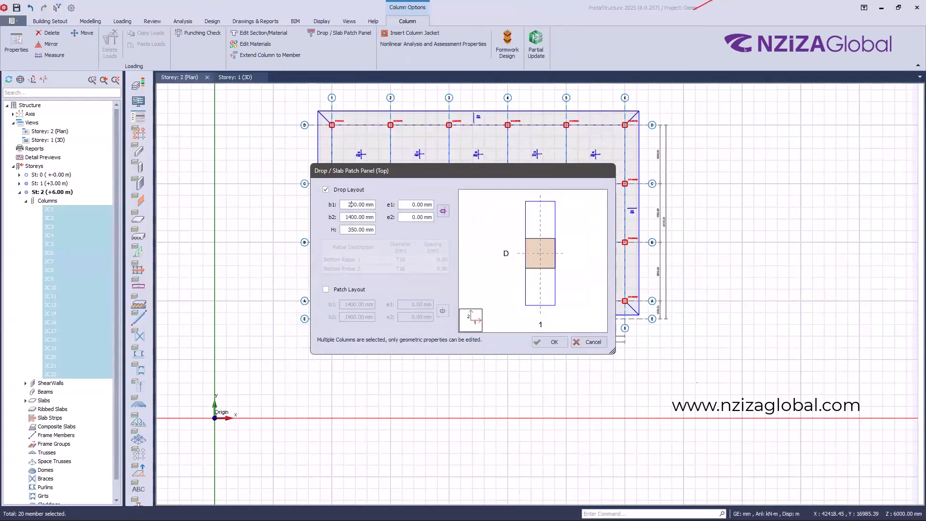
{"action": "key", "text": "BackSpace"}
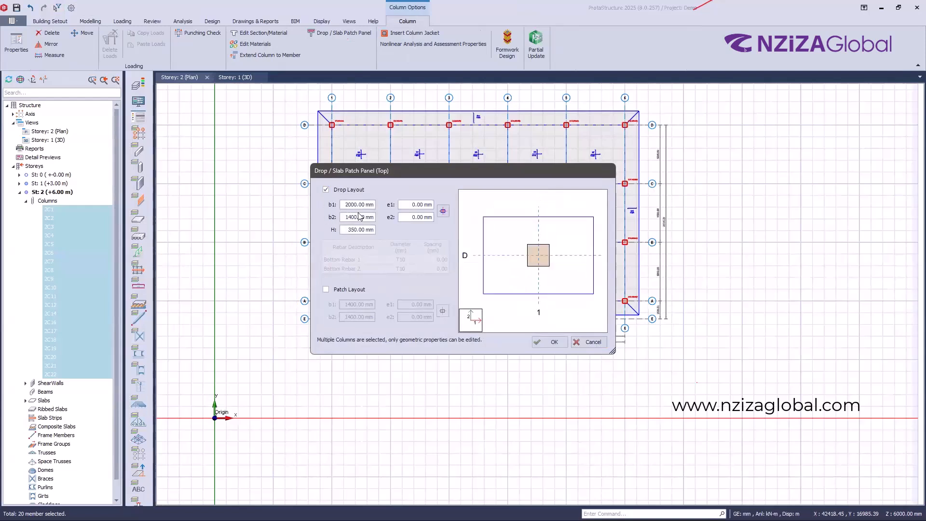
{"action": "left_click_drag", "start_coordinate": [359, 217], "coordinate": [318, 215]}
{"action": "type", "text": "2000."}
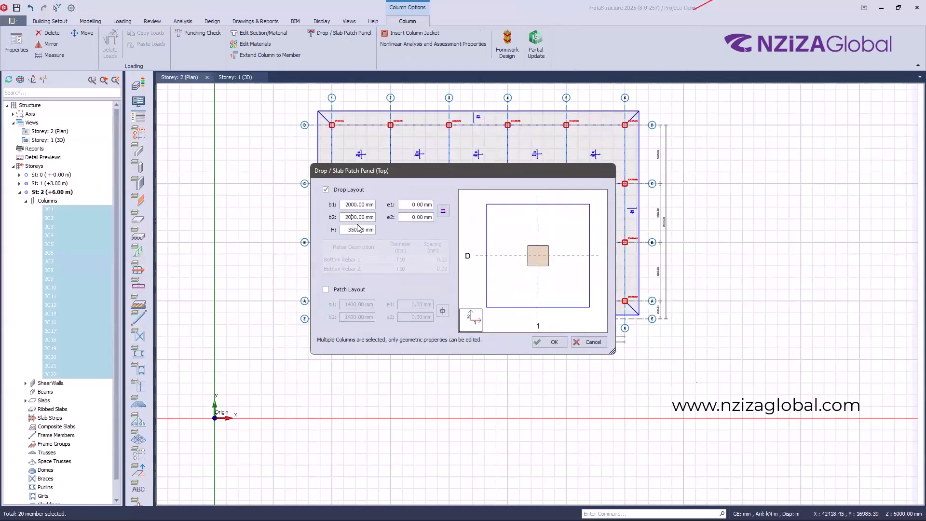
Step: Enable the patch layout, match its b1 and b2 to the drop dimensions, and apply the panels to the selected columns
{"action": "left_click", "coordinate": [326, 290]}
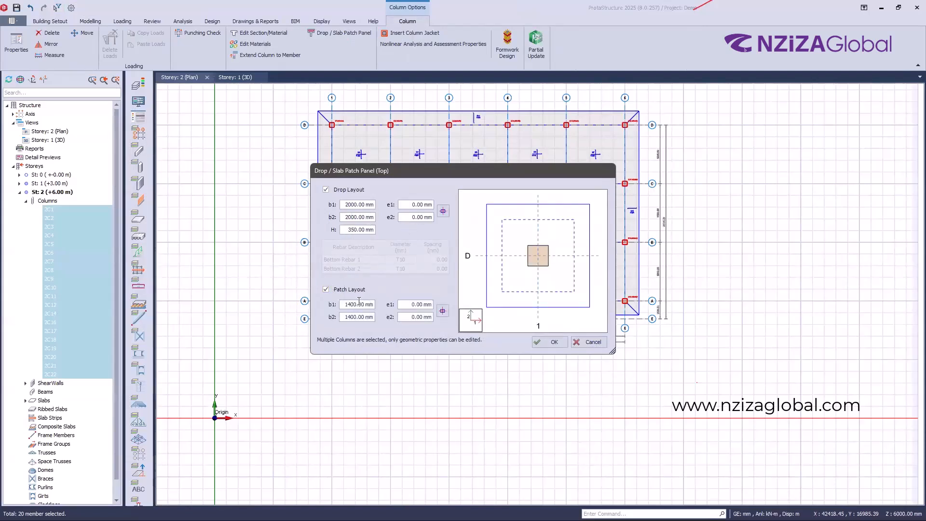
{"action": "left_click_drag", "start_coordinate": [361, 304], "coordinate": [343, 318]}
{"action": "type", "text": "2"}
{"action": "type", "text": "2"}
{"action": "type", "text": "00"}
{"action": "left_click", "coordinate": [552, 342]}
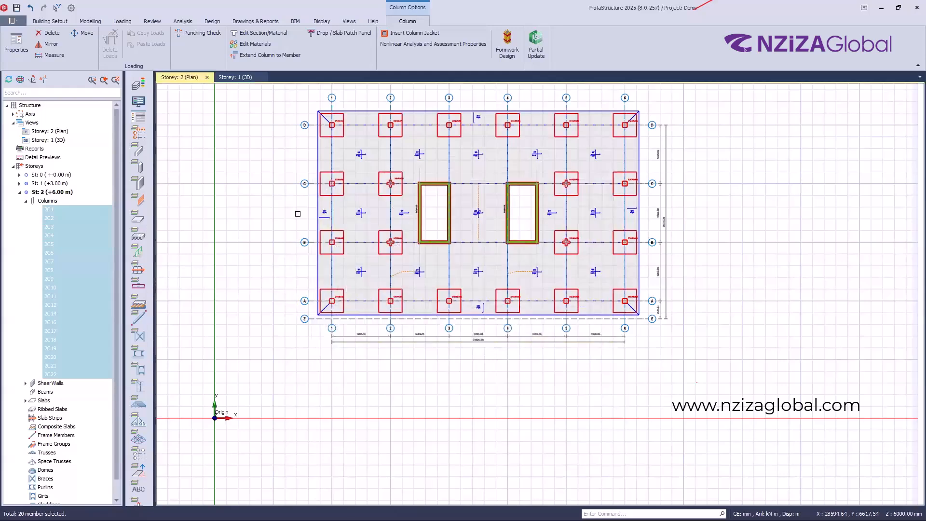
Step: Inspect the drop panels around the Storey 2 columns in plan and in the 3D view
{"action": "scroll", "coordinate": [376, 169], "scroll_direction": "up", "scroll_amount": 3}
{"action": "scroll", "coordinate": [366, 178], "scroll_direction": "up", "scroll_amount": 2}
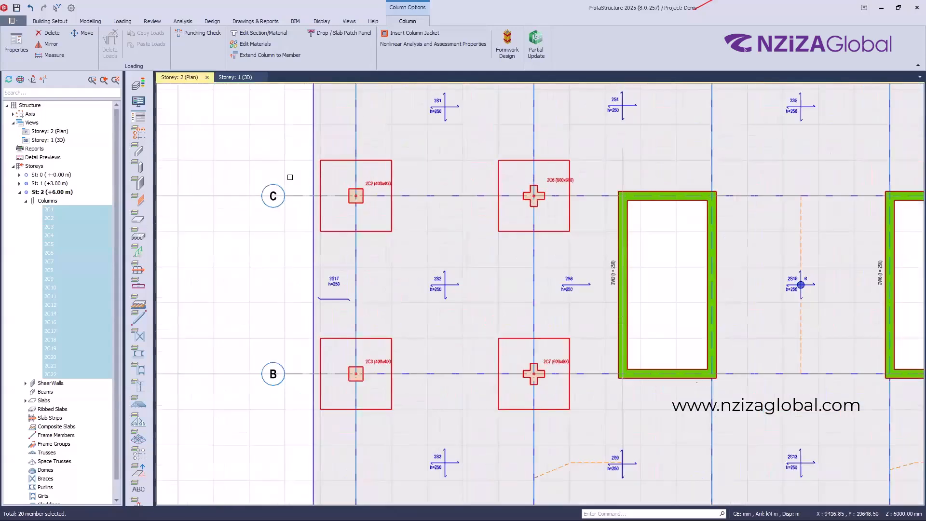
{"action": "left_click", "coordinate": [235, 77]}
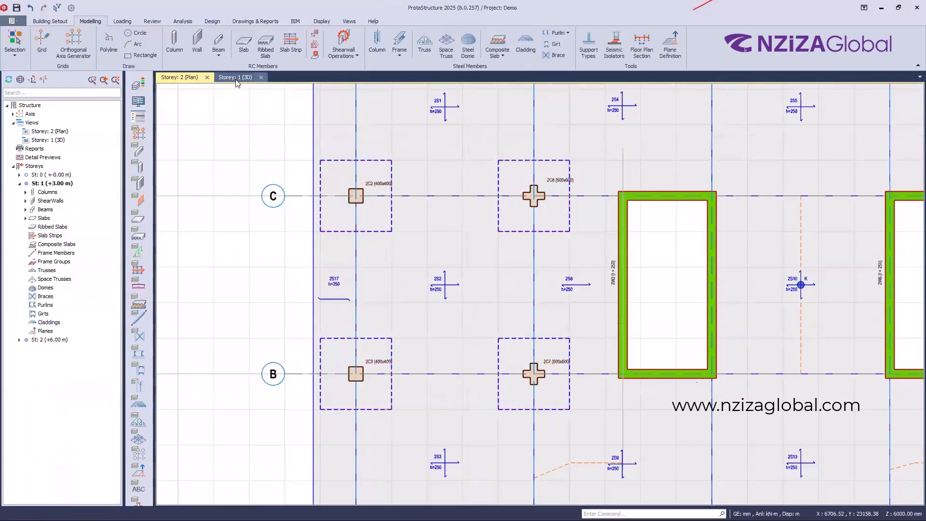
{"action": "mouse_move", "coordinate": [425, 278]}
{"action": "middle_mouse_down"}
{"action": "mouse_move", "coordinate": [468, 296]}
{"action": "mouse_move", "coordinate": [434, 294]}
{"action": "mouse_move", "coordinate": [443, 334]}
{"action": "mouse_move", "coordinate": [508, 356]}
{"action": "middle_mouse_up"}
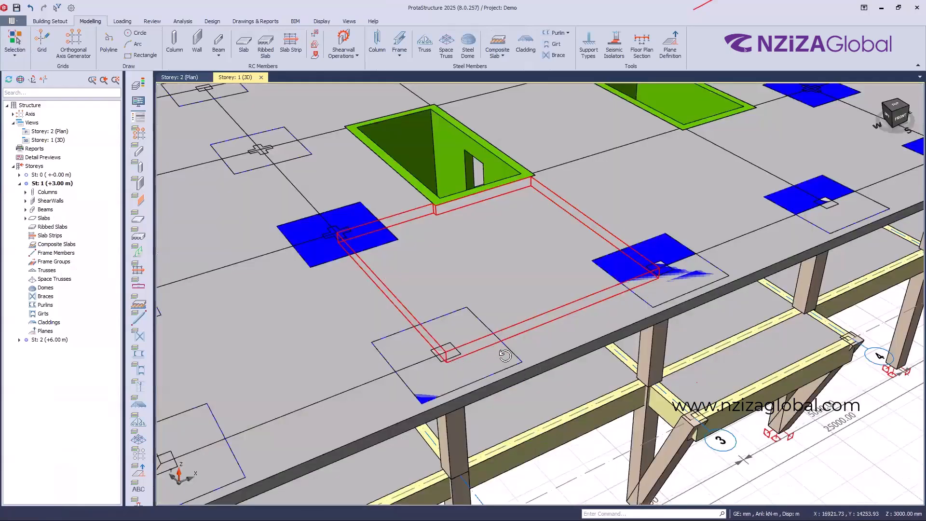
{"action": "middle_click", "coordinate": [505, 355]}
{"action": "middle_click", "coordinate": [505, 355]}
{"action": "middle_click_drag", "start_coordinate": [513, 409], "coordinate": [425, 374]}
{"action": "middle_click_drag", "start_coordinate": [531, 410], "coordinate": [252, 333]}
{"action": "middle_click_drag", "start_coordinate": [189, 213], "coordinate": [27, 221]}
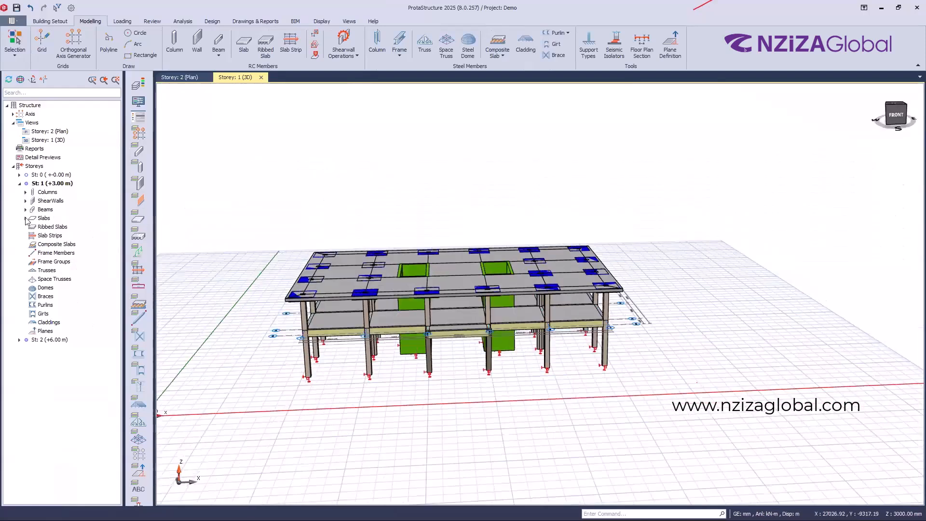
Step: Add Storey 3 above the top storey with a 3000 mm storey height
{"action": "right_click", "coordinate": [31, 167]}
{"action": "left_click", "coordinate": [72, 183]}
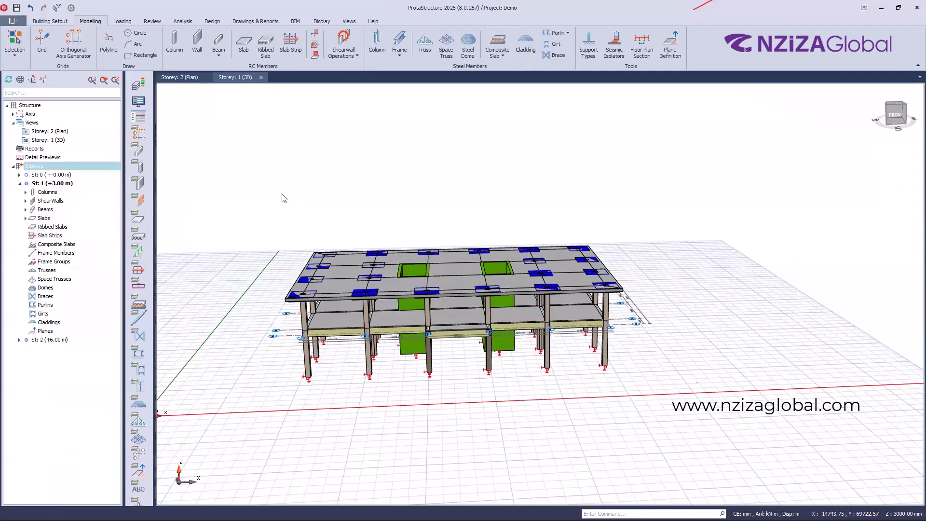
{"action": "left_click", "coordinate": [457, 212]}
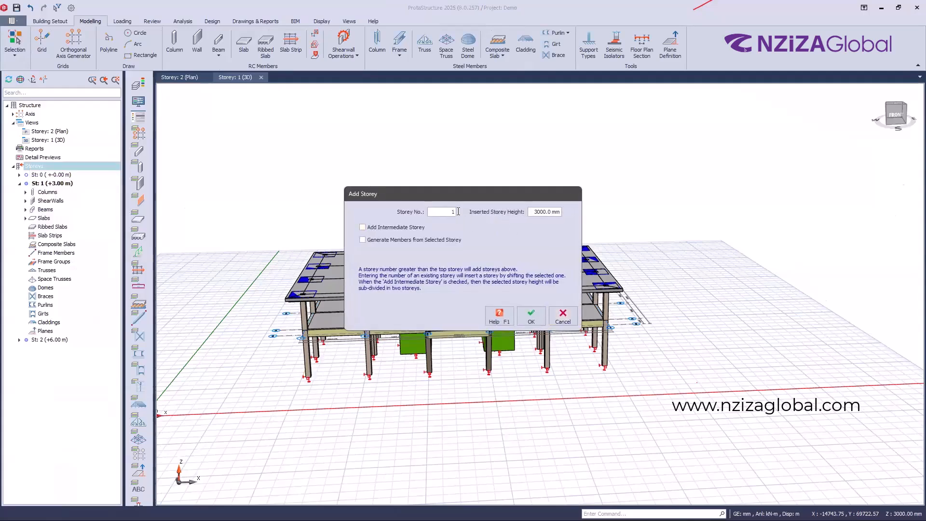
{"action": "type", "text": "3"}
{"action": "left_click", "coordinate": [531, 316]}
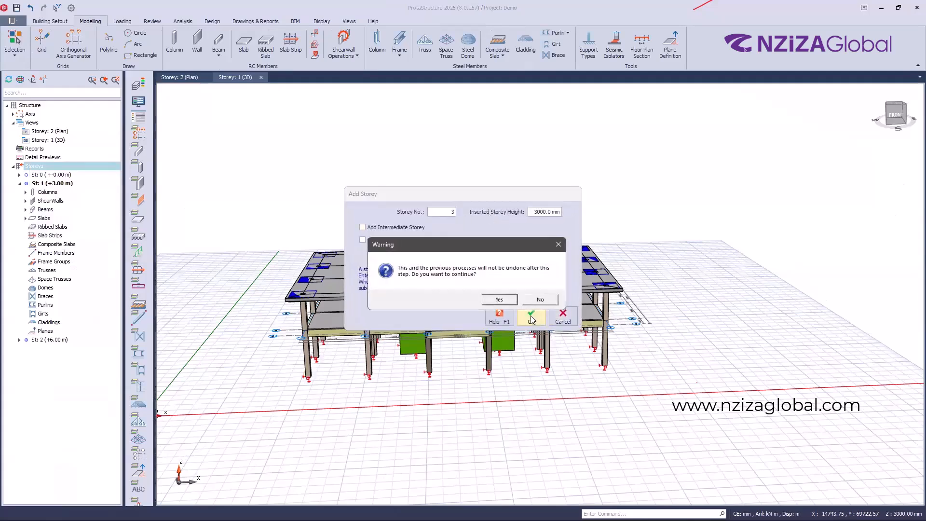
{"action": "left_click", "coordinate": [500, 300]}
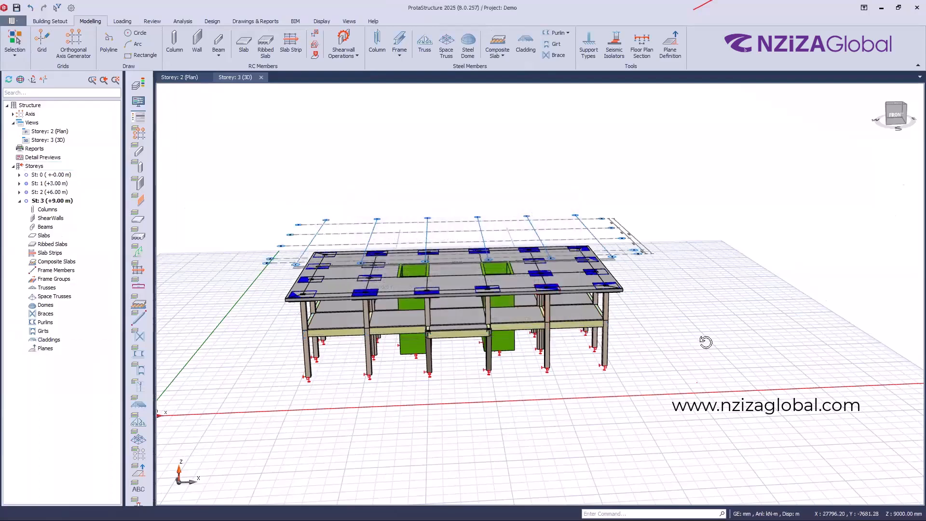
Step: Open the Generate Storey settings with Storey 2 as the source and Storey 3 as the target
{"action": "middle_click_drag", "start_coordinate": [230, 306], "coordinate": [230, 307]}
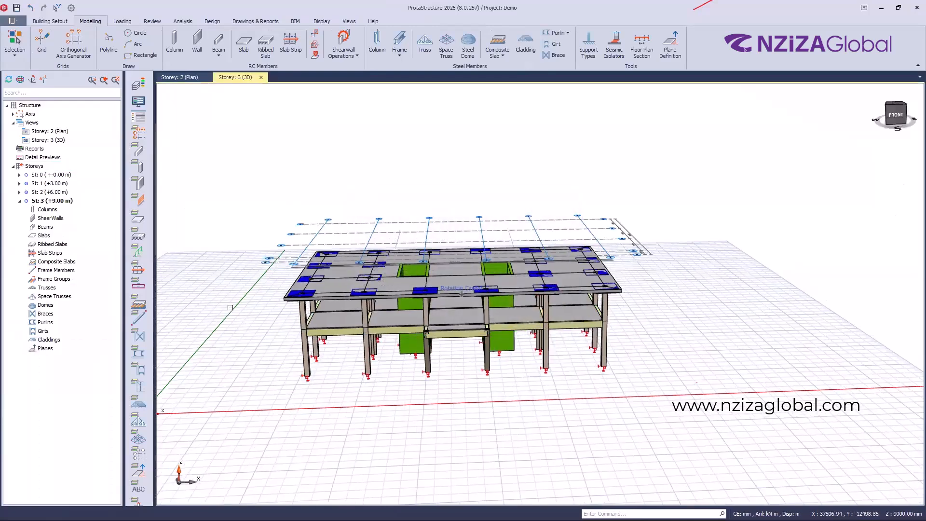
{"action": "right_click", "coordinate": [34, 165]}
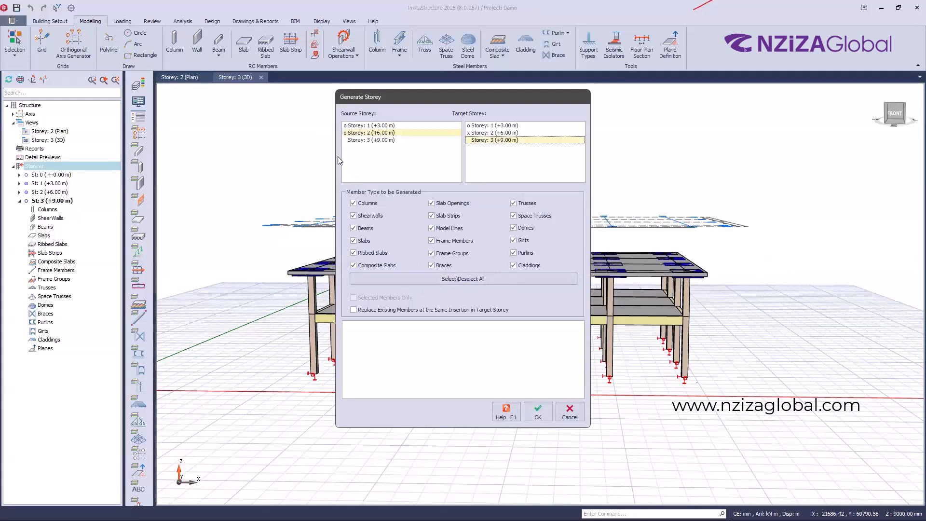
Step: Generate Storey 3 members from Storey 1, including only columns, shearwalls and beams
{"action": "left_click", "coordinate": [360, 126]}
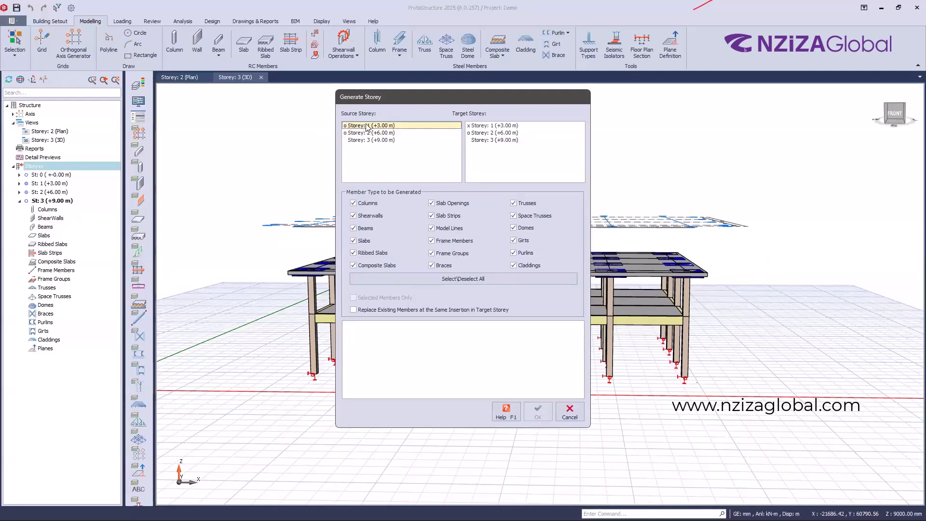
{"action": "left_click", "coordinate": [496, 141]}
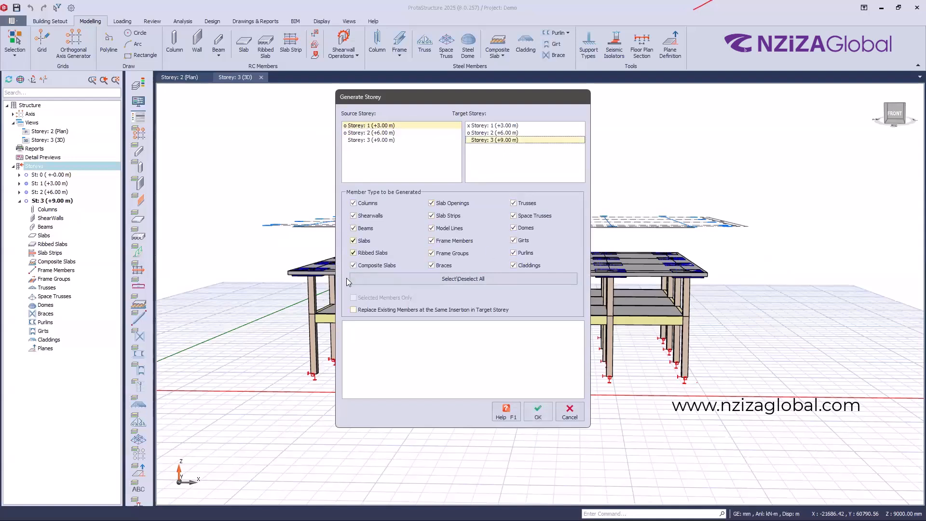
{"action": "left_click", "coordinate": [398, 279]}
{"action": "left_click", "coordinate": [354, 216]}
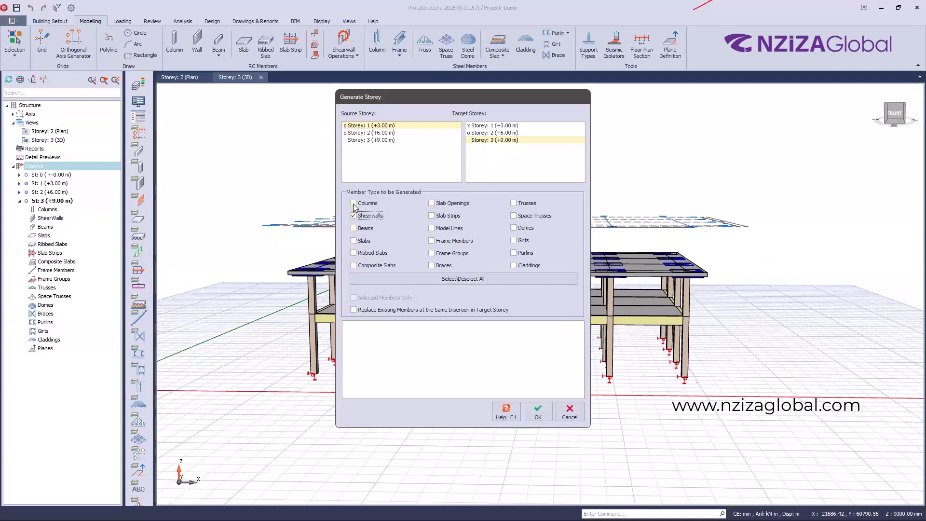
{"action": "left_click", "coordinate": [353, 203]}
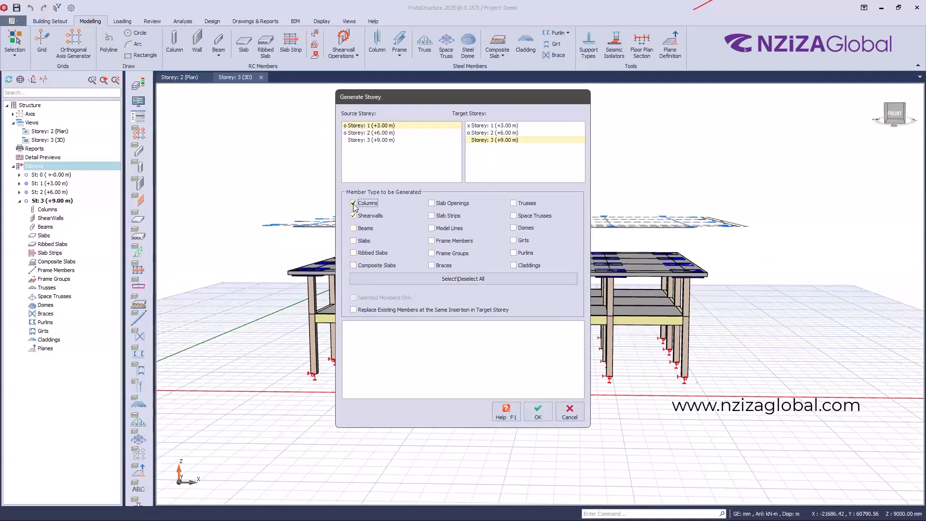
{"action": "left_click", "coordinate": [354, 228]}
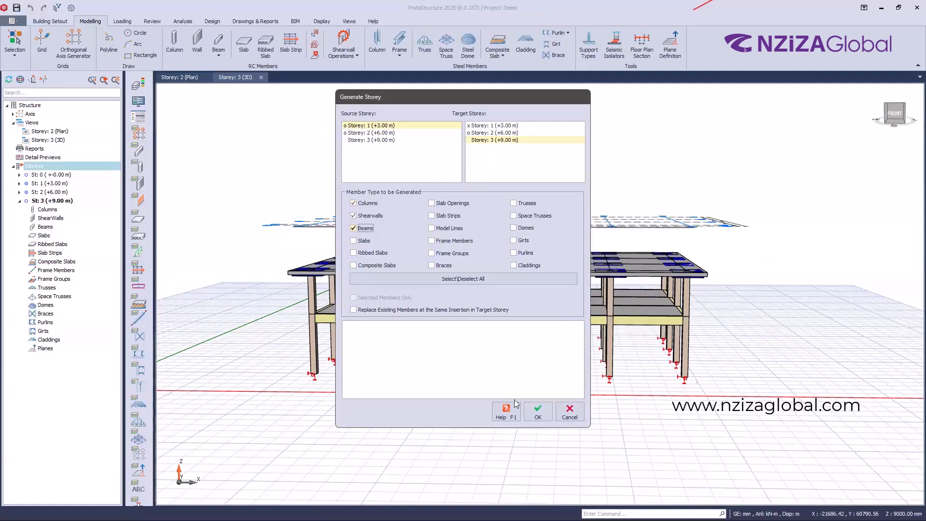
{"action": "left_click", "coordinate": [539, 413]}
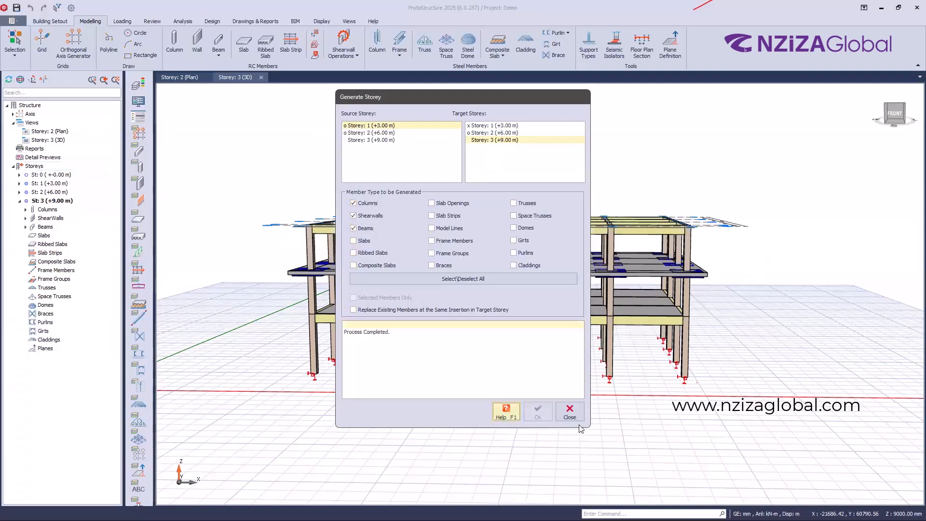
{"action": "left_click", "coordinate": [570, 412]}
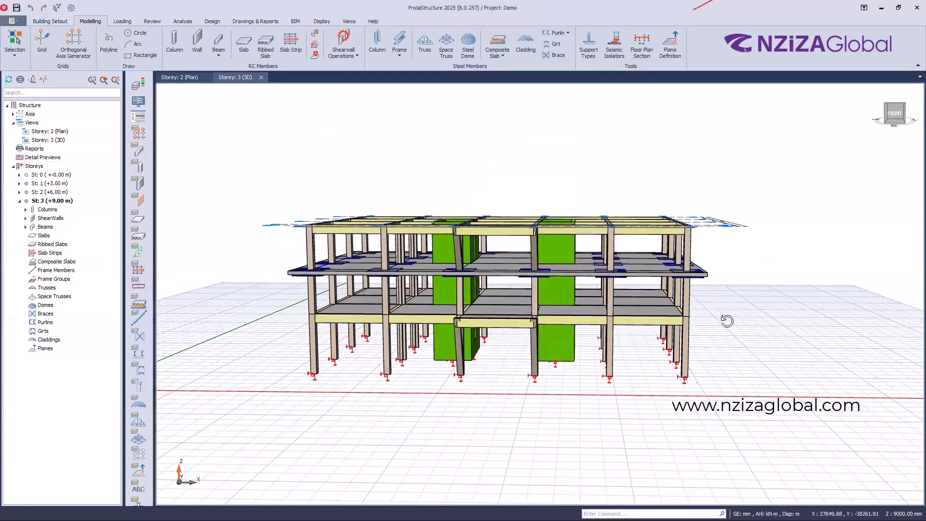
Step: Delete the inclined columns and projecting beams at axis E on Storey 3
{"action": "scroll", "coordinate": [699, 336], "scroll_direction": "down", "scroll_amount": 2}
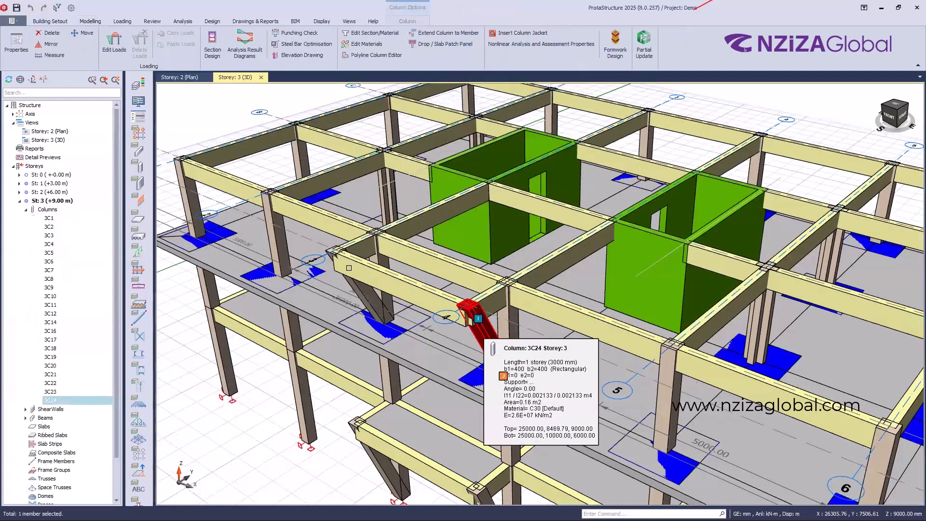
{"action": "left_click", "coordinate": [331, 233]}
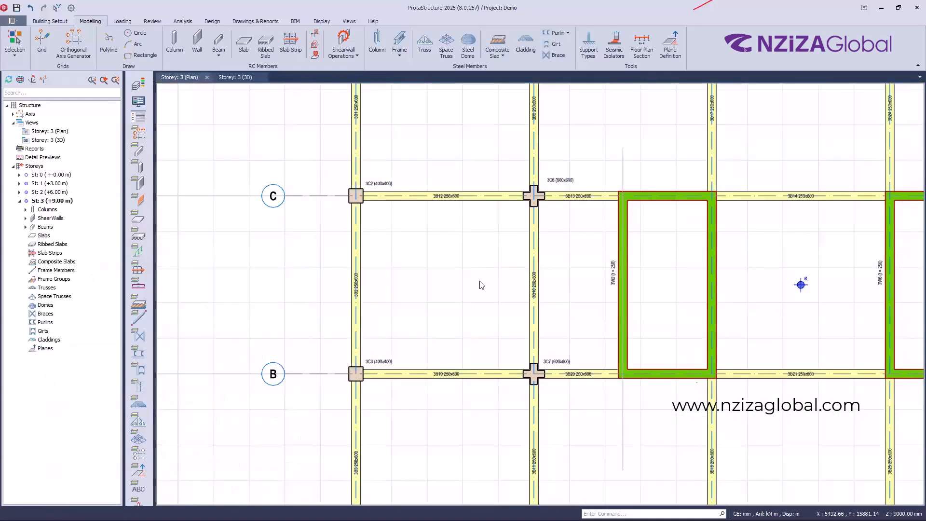
Step: Configure a standard ribbed slab for Storey 3 with bw 150 mm, h 375 mm and the block option turned off
{"action": "scroll", "coordinate": [467, 340], "scroll_direction": "down", "scroll_amount": 4}
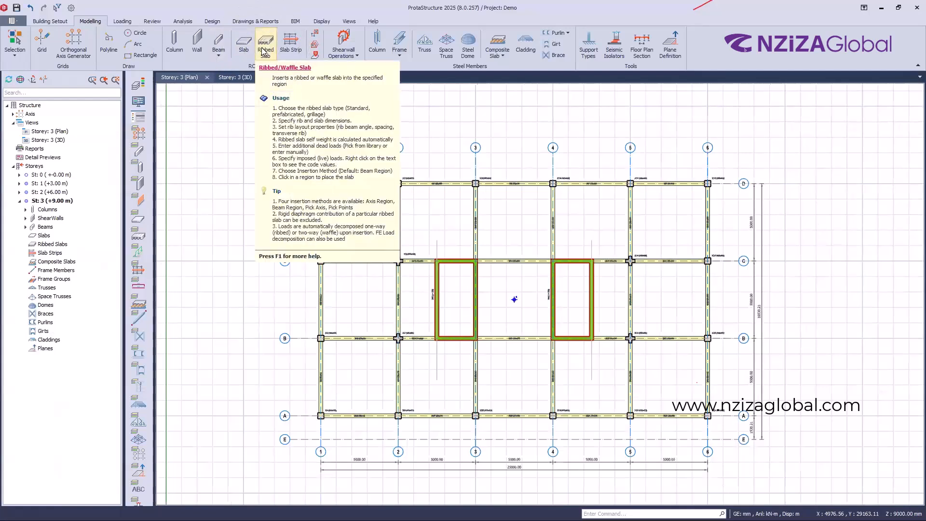
{"action": "left_click", "coordinate": [264, 52]}
{"action": "left_click", "coordinate": [265, 51]}
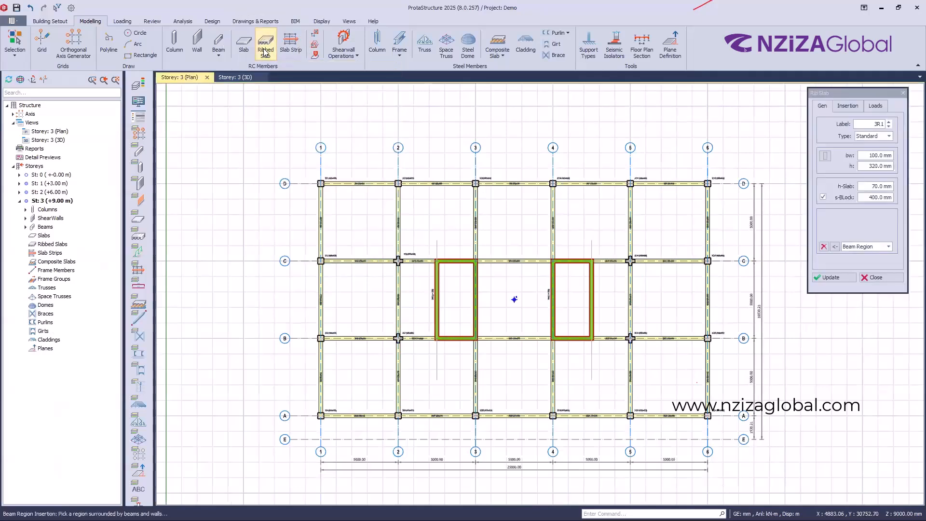
{"action": "left_click", "coordinate": [264, 51]}
{"action": "double_click", "coordinate": [867, 157]}
{"action": "type", "text": "15"}
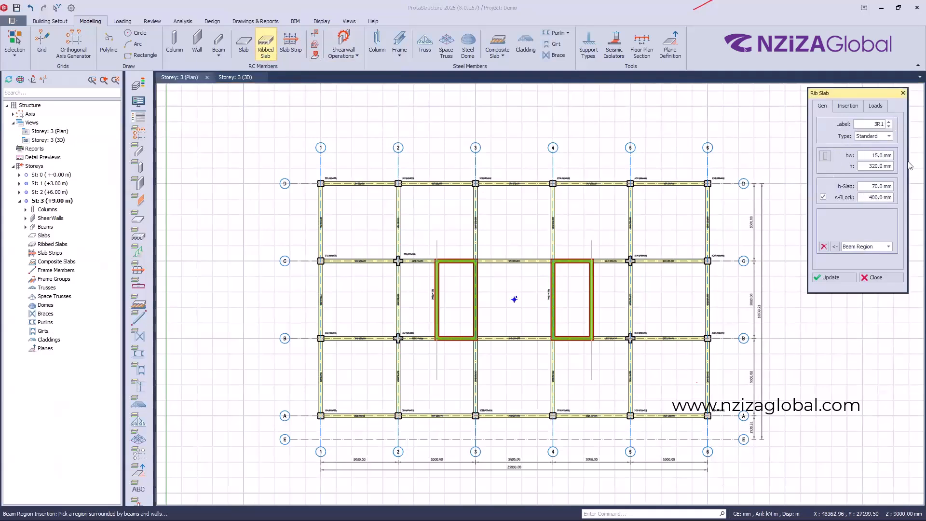
{"action": "type", "text": "0."}
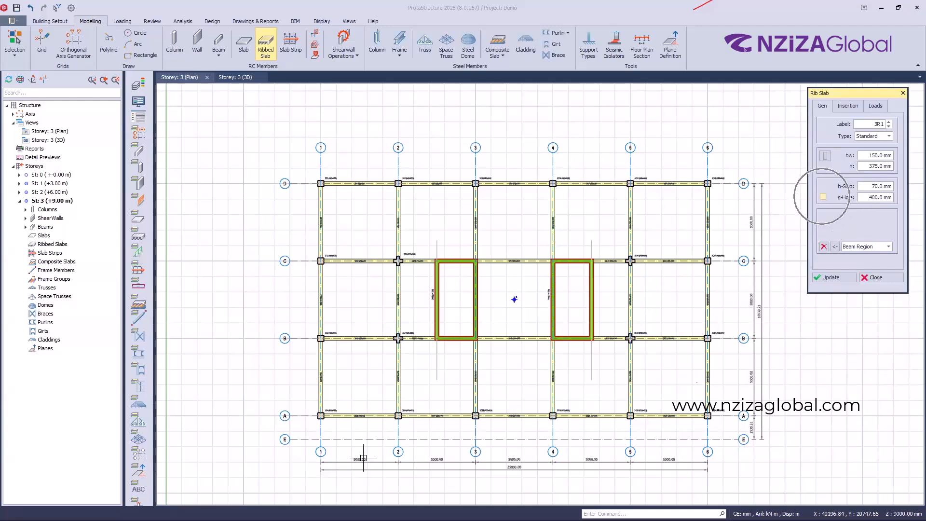
Step: Insert ribbed slabs in the three bays between axes 1 and 2, from axis A to axis D
{"action": "scroll", "coordinate": [358, 365], "scroll_direction": "up", "scroll_amount": 3}
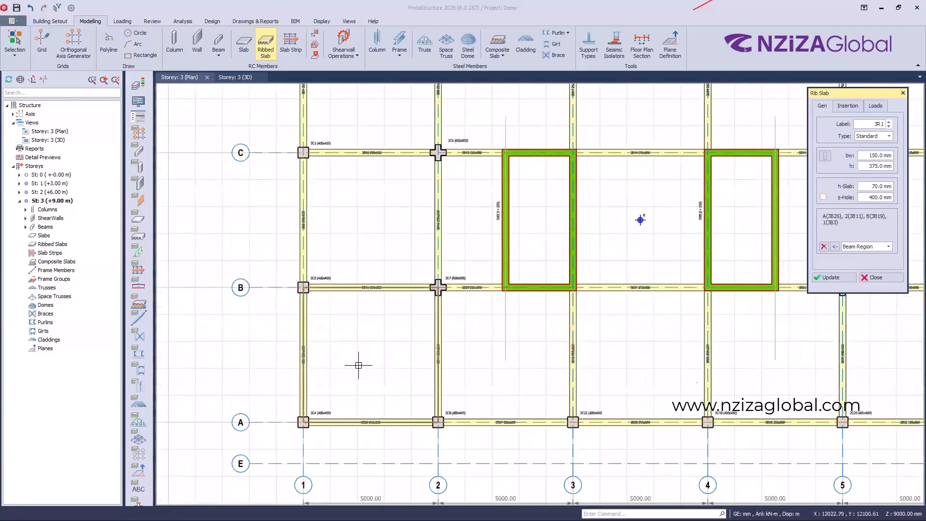
{"action": "left_click", "coordinate": [359, 367]}
{"action": "scroll", "coordinate": [362, 368], "scroll_direction": "up", "scroll_amount": 3}
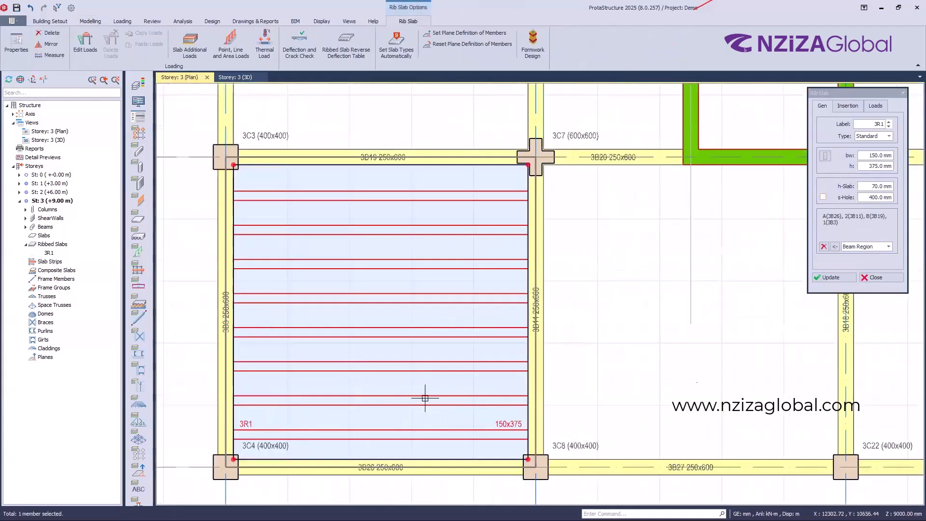
{"action": "scroll", "coordinate": [427, 403], "scroll_direction": "down", "scroll_amount": 5}
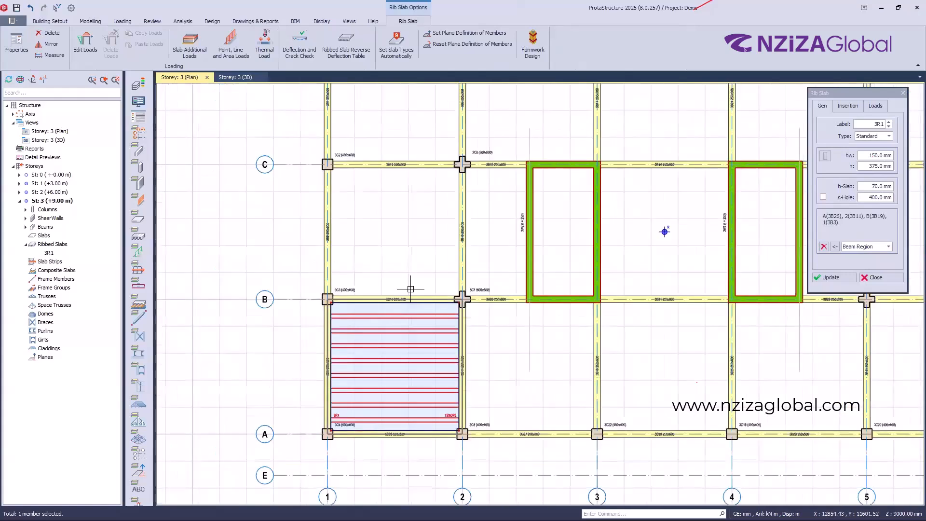
{"action": "scroll", "coordinate": [411, 289], "scroll_direction": "down", "scroll_amount": 2}
{"action": "left_click", "coordinate": [407, 231]}
{"action": "left_click", "coordinate": [407, 193]}
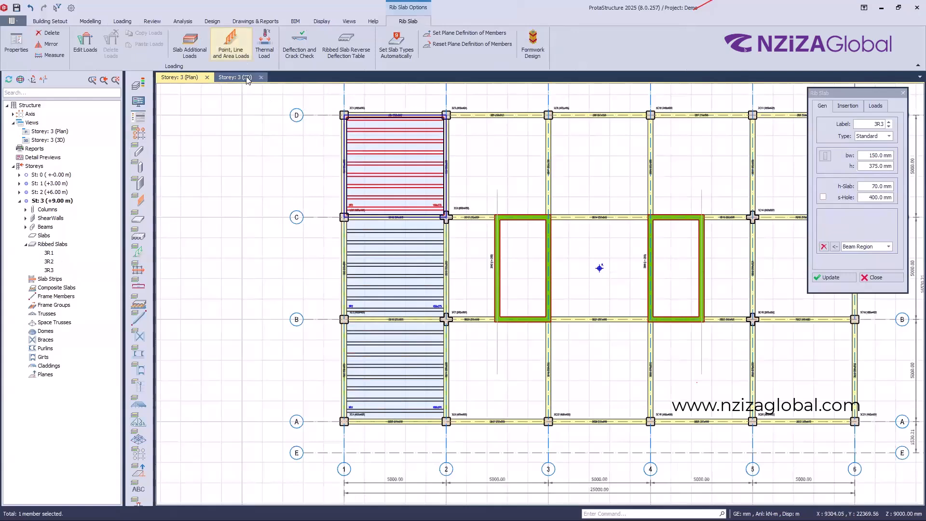
{"action": "key", "text": "Escape"}
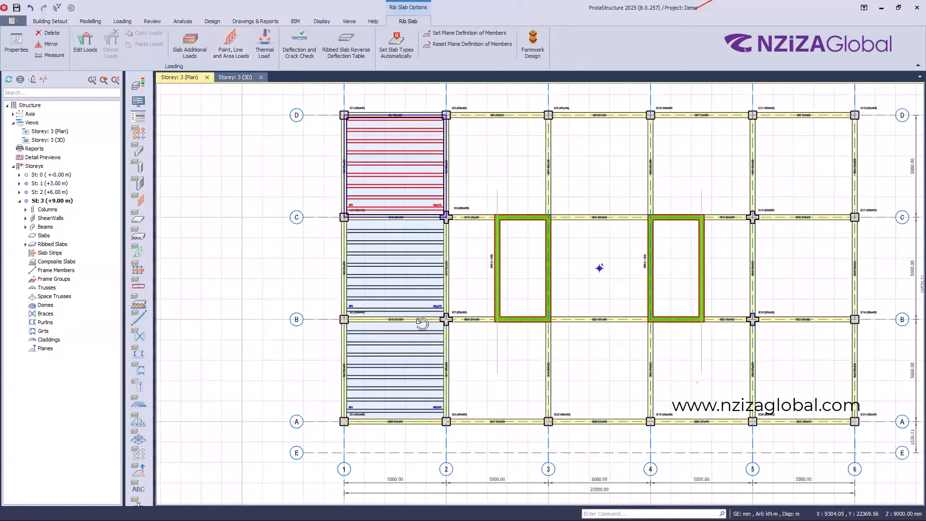
{"action": "key", "text": "ctrl+Tab"}
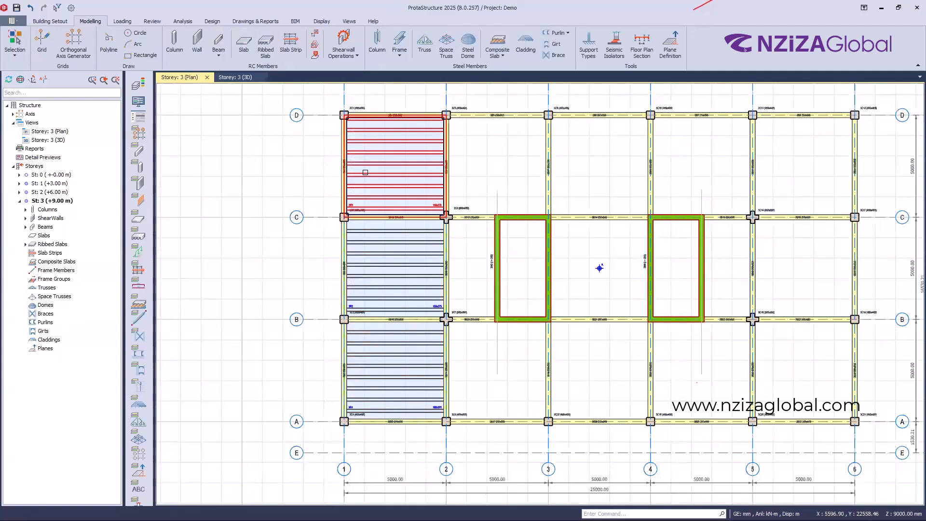
Step: Insert Grillage-type ribbed slabs in the A-B, B-C and C-D bays next to axis 2, on the side towards axis 3
{"action": "double_click", "coordinate": [366, 172]}
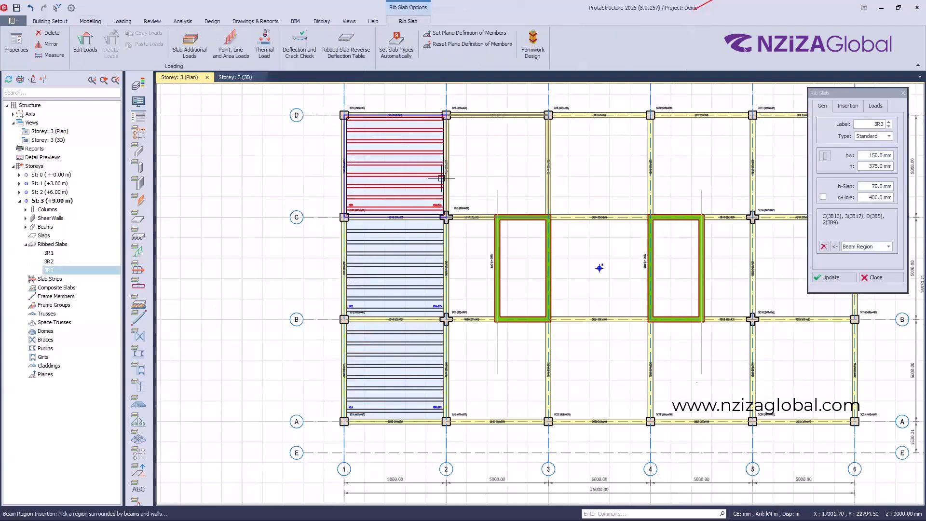
{"action": "left_click", "coordinate": [889, 136]}
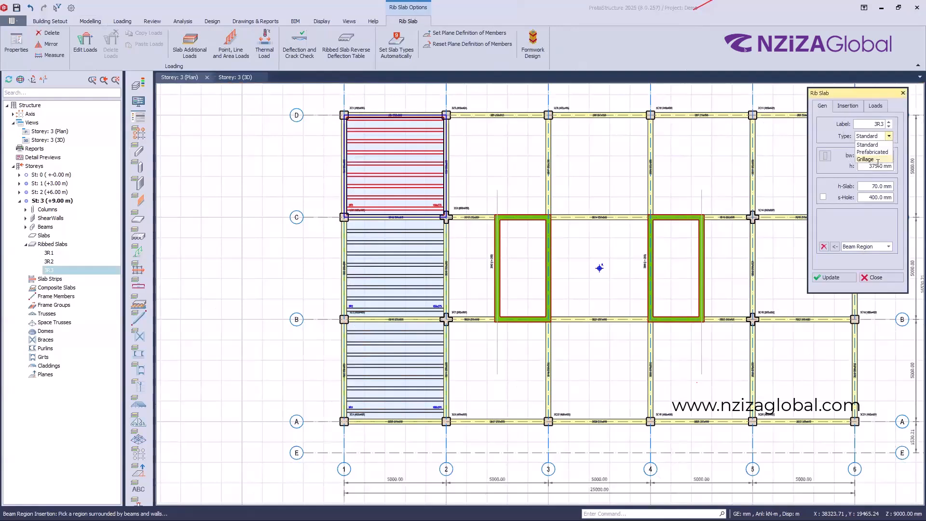
{"action": "left_click", "coordinate": [866, 159]}
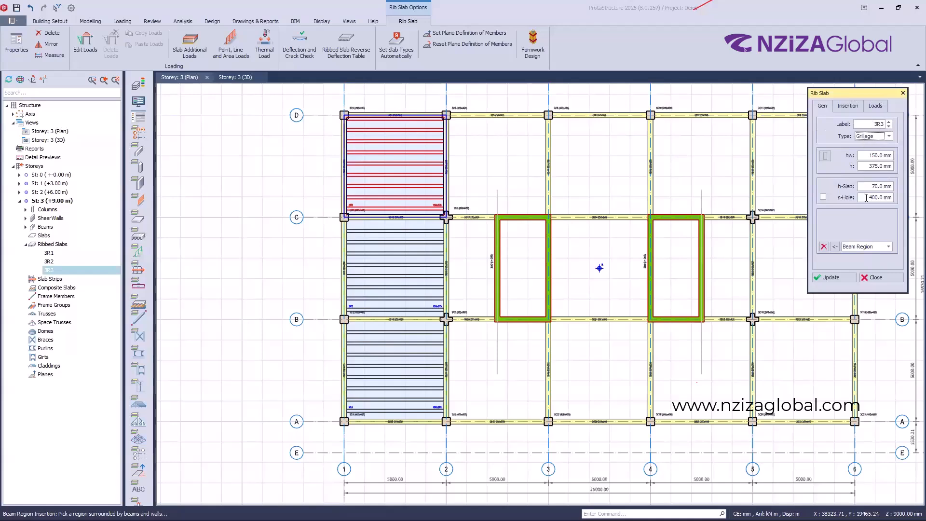
{"action": "scroll", "coordinate": [372, 319], "scroll_direction": "down", "scroll_amount": 2}
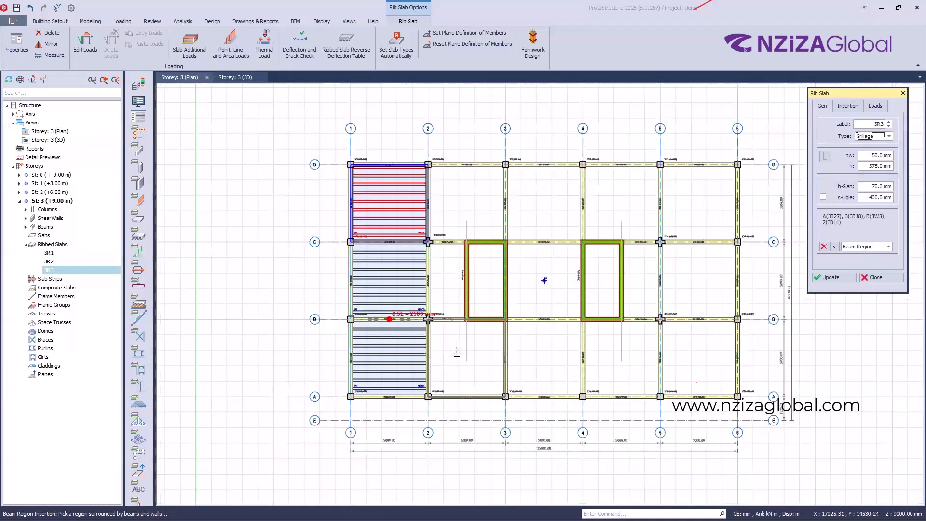
{"action": "scroll", "coordinate": [454, 355], "scroll_direction": "up", "scroll_amount": 2}
{"action": "left_click", "coordinate": [457, 353]}
{"action": "left_click", "coordinate": [426, 236]}
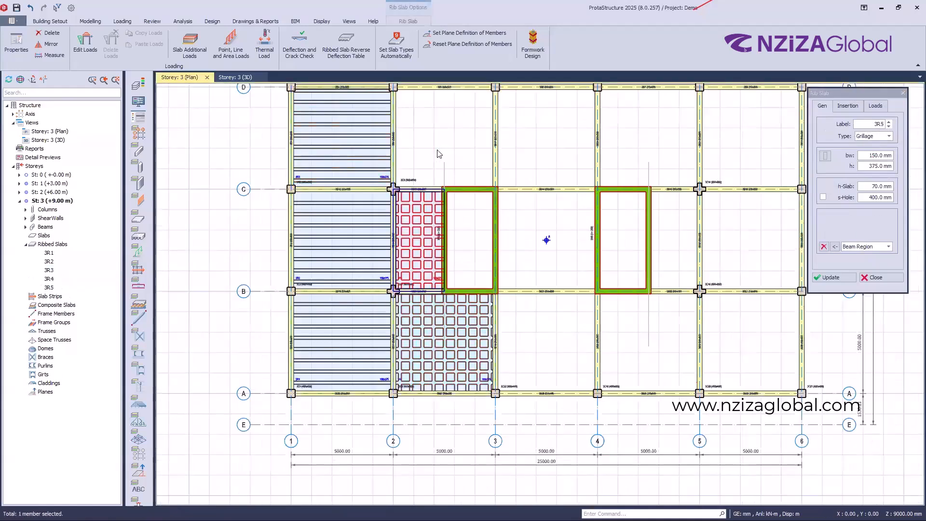
{"action": "left_click", "coordinate": [439, 154]}
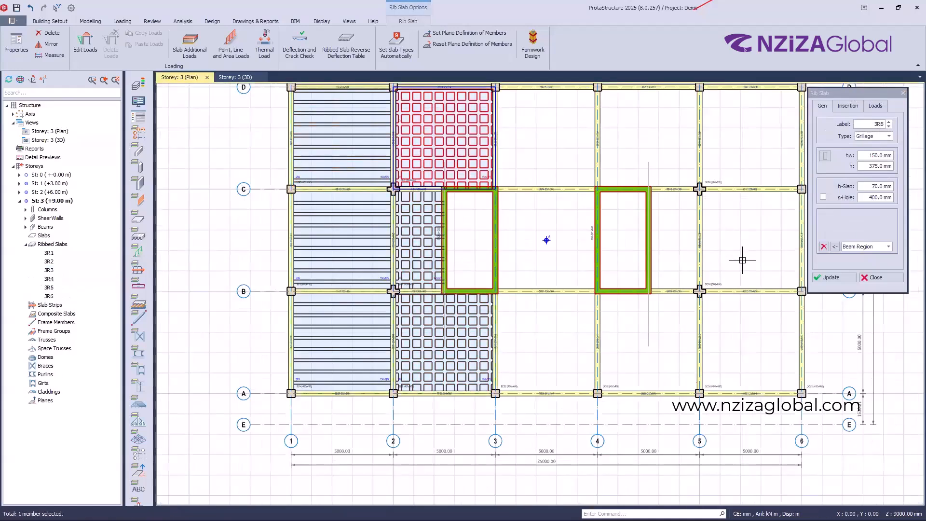
{"action": "left_click", "coordinate": [876, 278]}
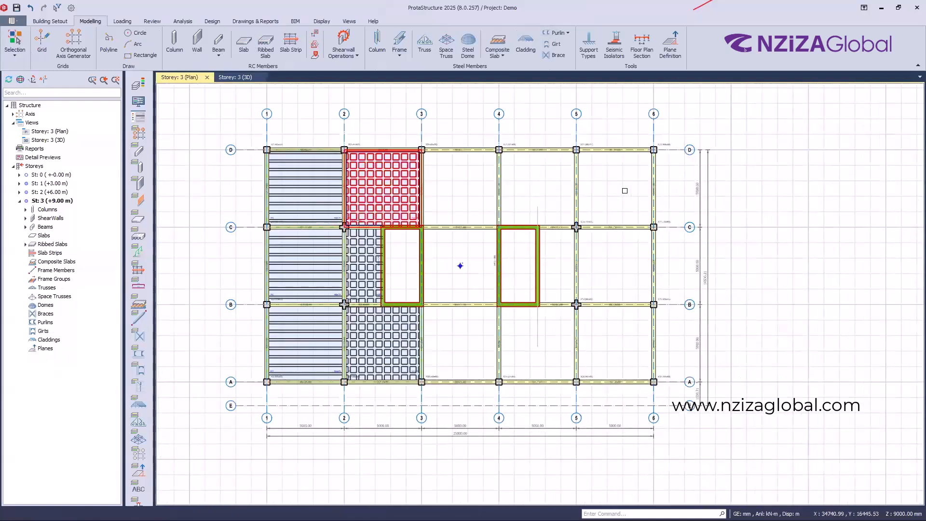
Step: Restrict the selection filter to beams and delete the four beams spanning between axes 5 and 6 on Storey 3
{"action": "left_click", "coordinate": [624, 190]}
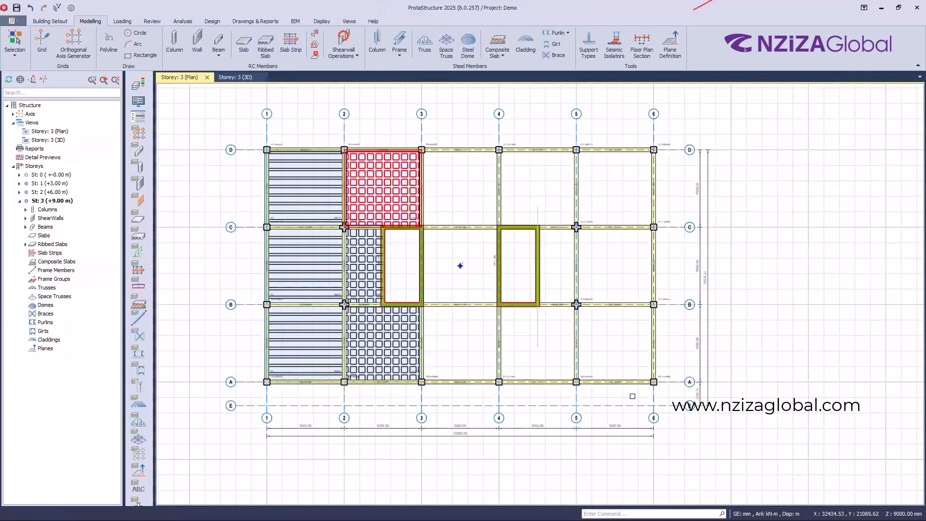
{"action": "left_click", "coordinate": [57, 9]}
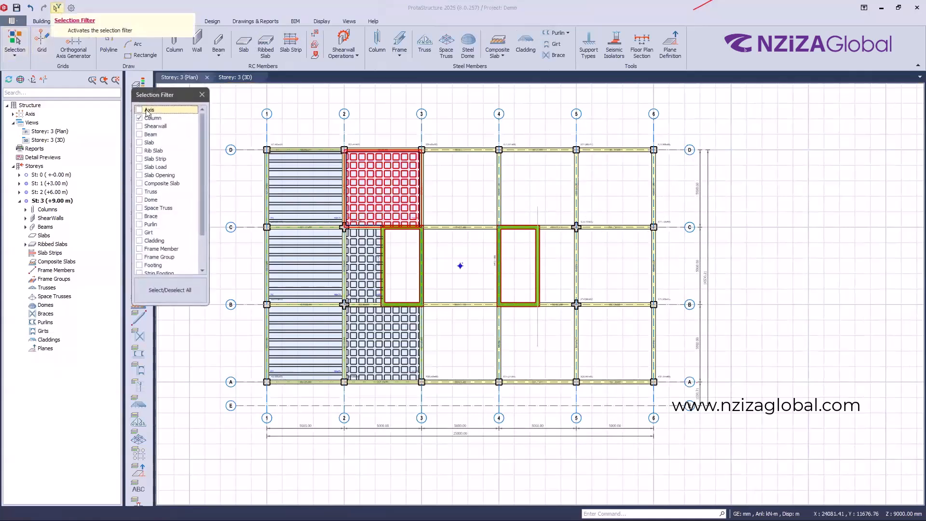
{"action": "left_click", "coordinate": [139, 135]}
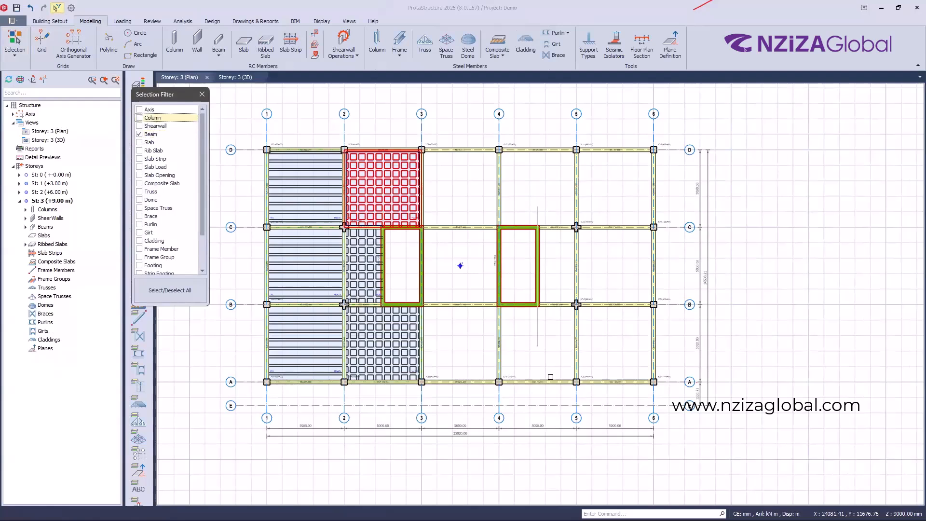
{"action": "left_click_drag", "start_coordinate": [630, 396], "coordinate": [597, 135]}
{"action": "key", "text": "Delete"}
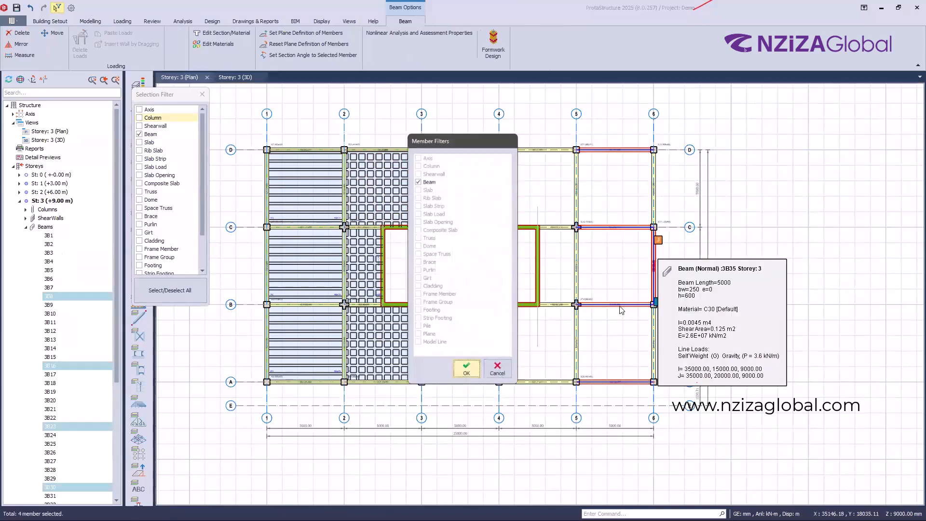
{"action": "key", "text": "Return"}
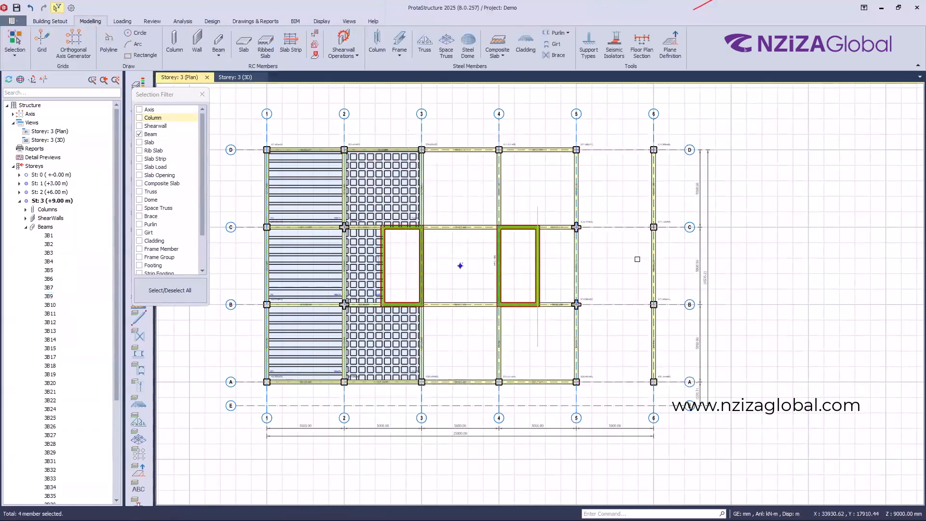
Step: Delete the beams along axes 5 and 6, plus the axis A beam between axes 4 and 5
{"action": "mouse_move", "coordinate": [548, 126]}
{"action": "left_mouse_down"}
{"action": "mouse_move", "coordinate": [591, 182]}
{"action": "mouse_move", "coordinate": [698, 373]}
{"action": "mouse_move", "coordinate": [683, 393]}
{"action": "mouse_move", "coordinate": [651, 395]}
{"action": "left_mouse_up"}
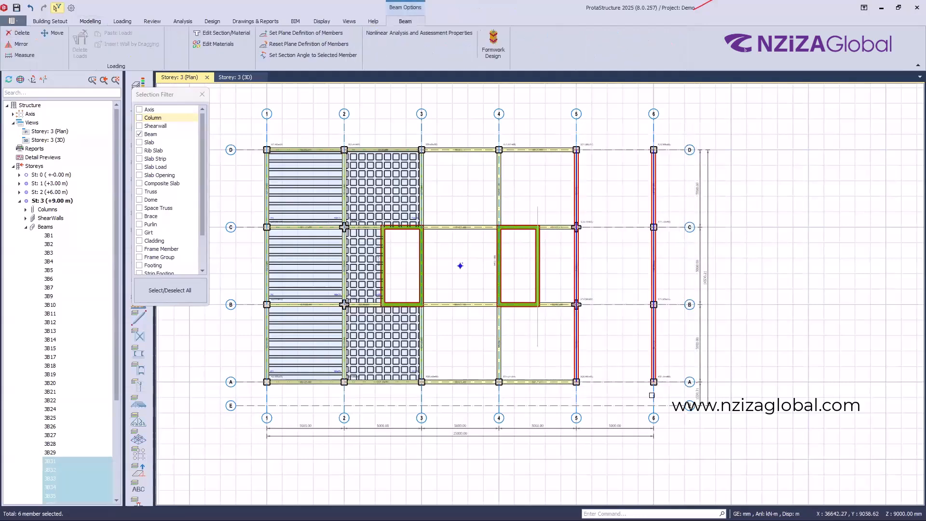
{"action": "key", "text": "Delete"}
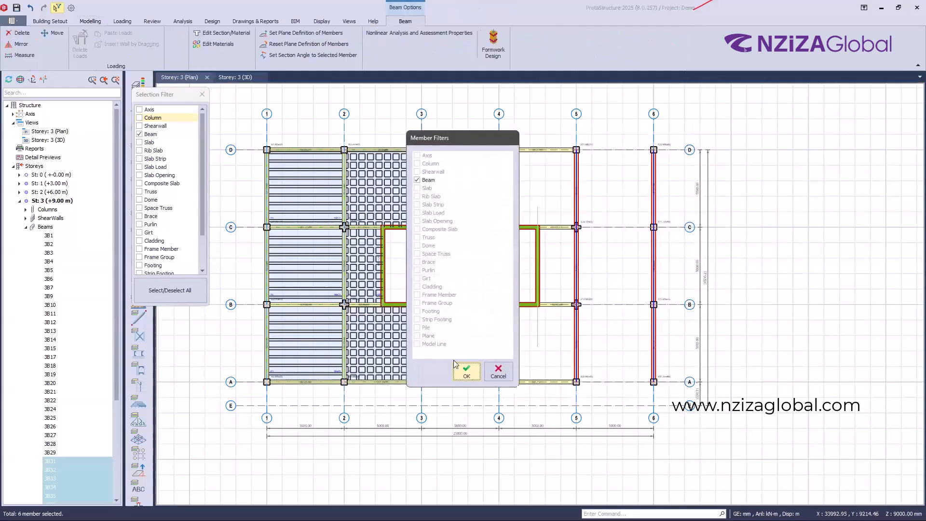
{"action": "left_click", "coordinate": [473, 371]}
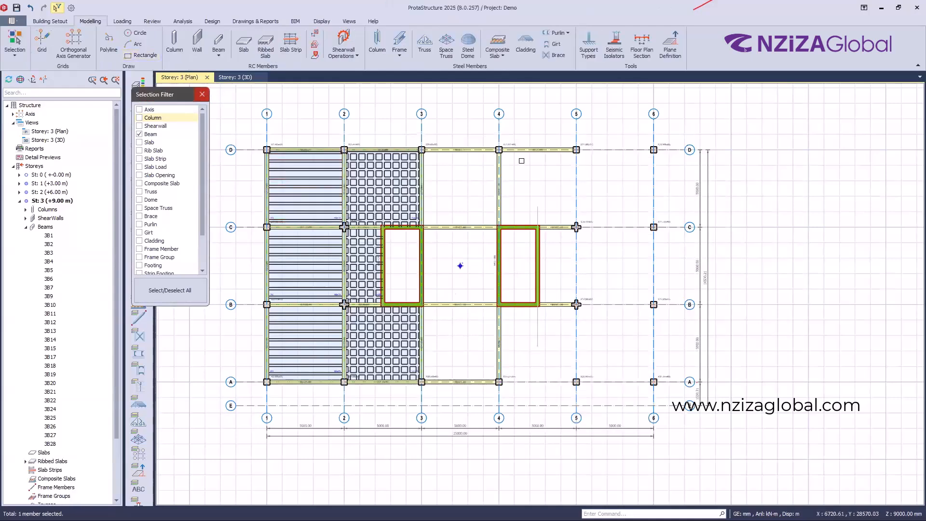
{"action": "left_click", "coordinate": [537, 150]}
{"action": "key", "text": "Escape"}
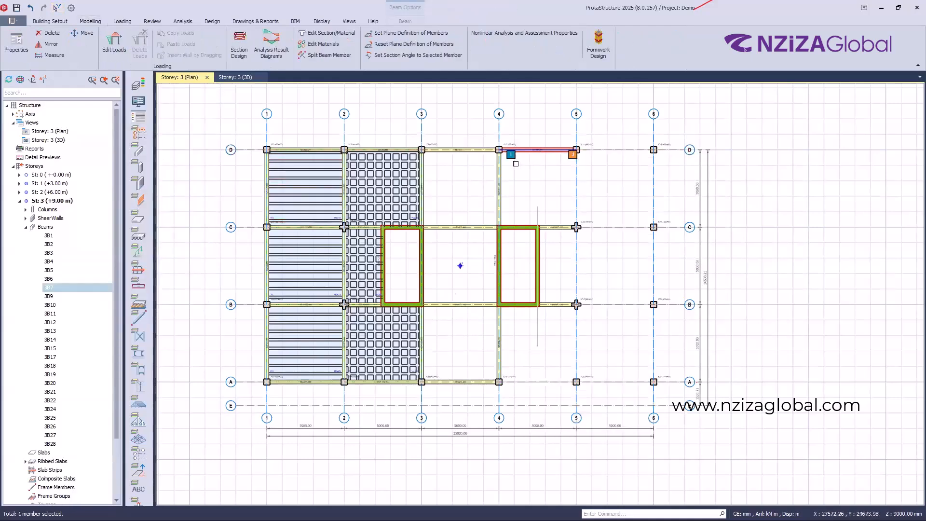
Step: Delete the axis D beam between axes 4 and 5 on Storey 3
{"action": "scroll", "coordinate": [538, 166], "scroll_direction": "up", "scroll_amount": 3}
{"action": "left_click", "coordinate": [523, 164]}
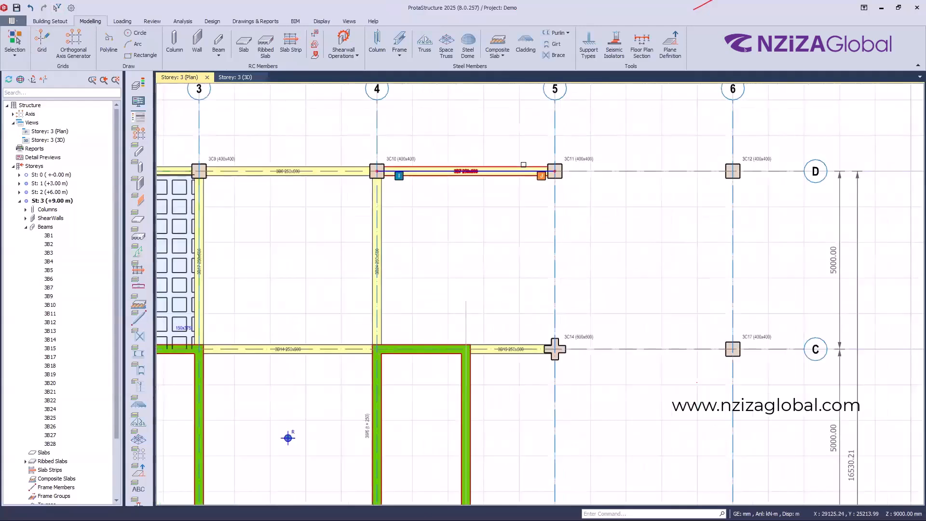
{"action": "key", "text": "Delete"}
{"action": "scroll", "coordinate": [479, 263], "scroll_direction": "down", "scroll_amount": 1}
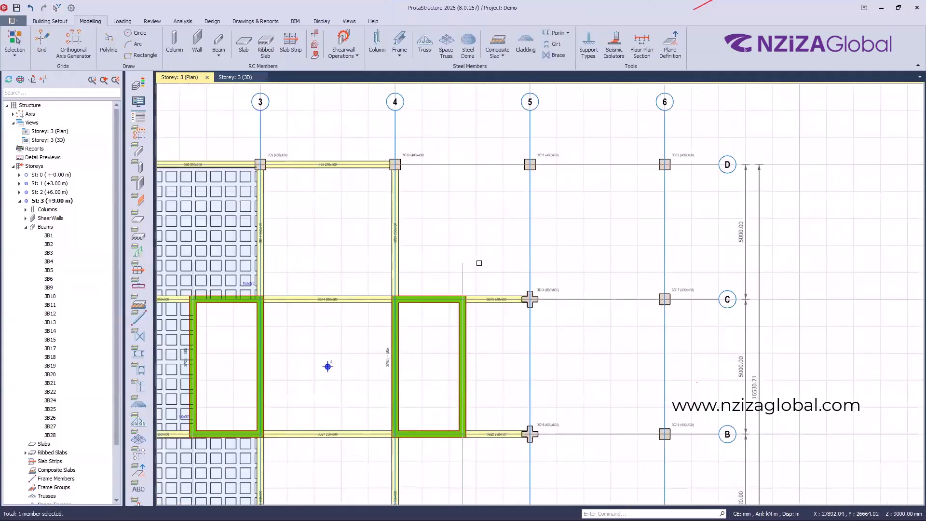
{"action": "scroll", "coordinate": [479, 263], "scroll_direction": "down", "scroll_amount": 2}
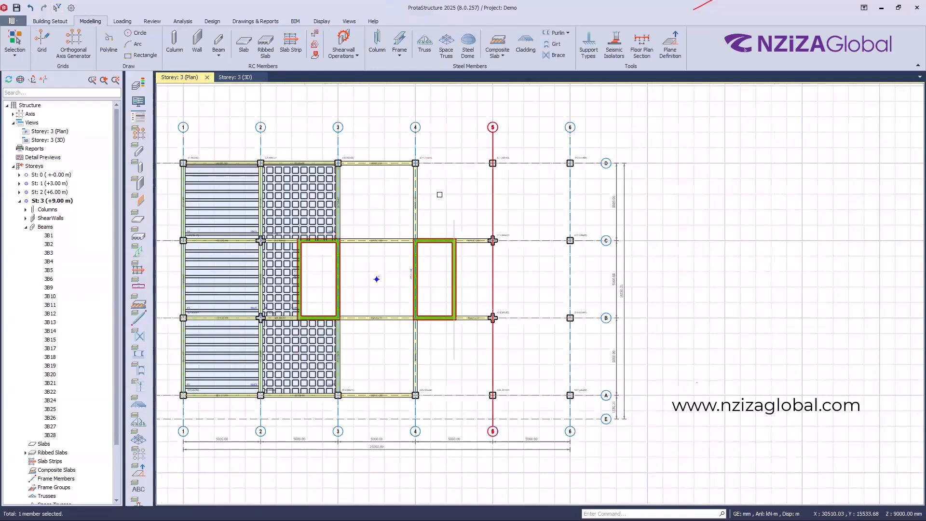
Step: Start a Primary Composite Beam and assign it the British UB section UKB457X191X74
{"action": "scroll", "coordinate": [539, 207], "scroll_direction": "up", "scroll_amount": 1}
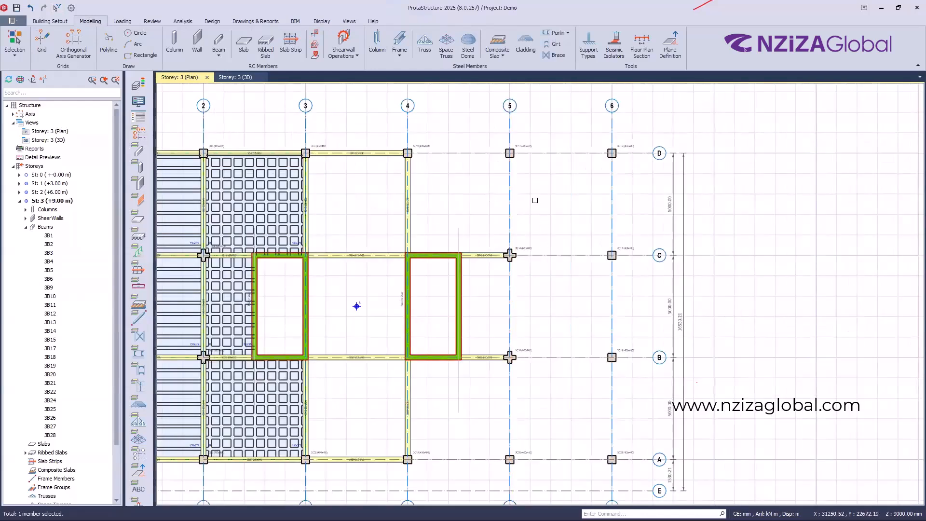
{"action": "scroll", "coordinate": [533, 184], "scroll_direction": "down", "scroll_amount": 1}
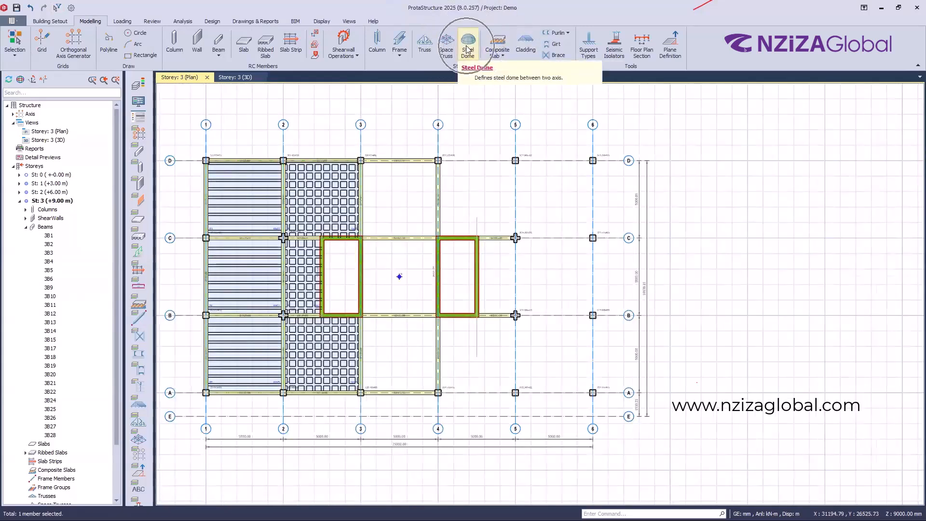
{"action": "left_click", "coordinate": [399, 57]}
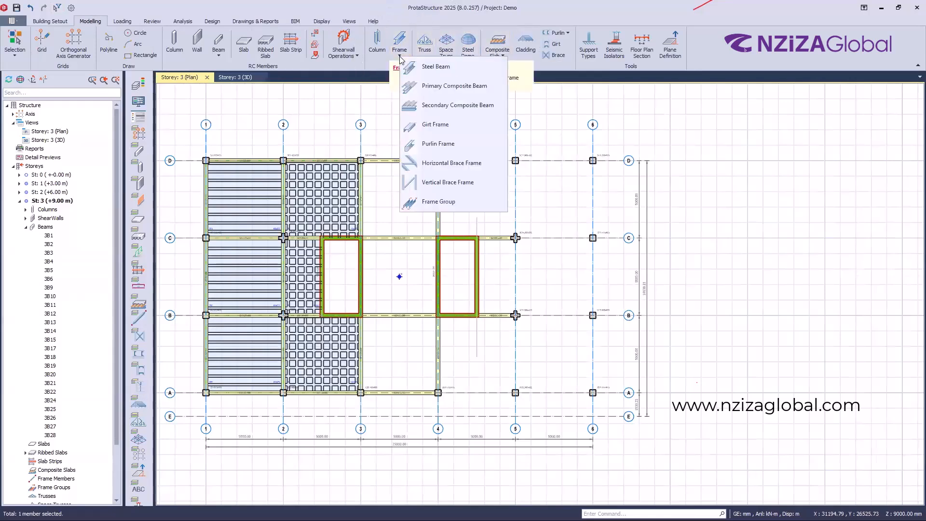
{"action": "left_click", "coordinate": [446, 87]}
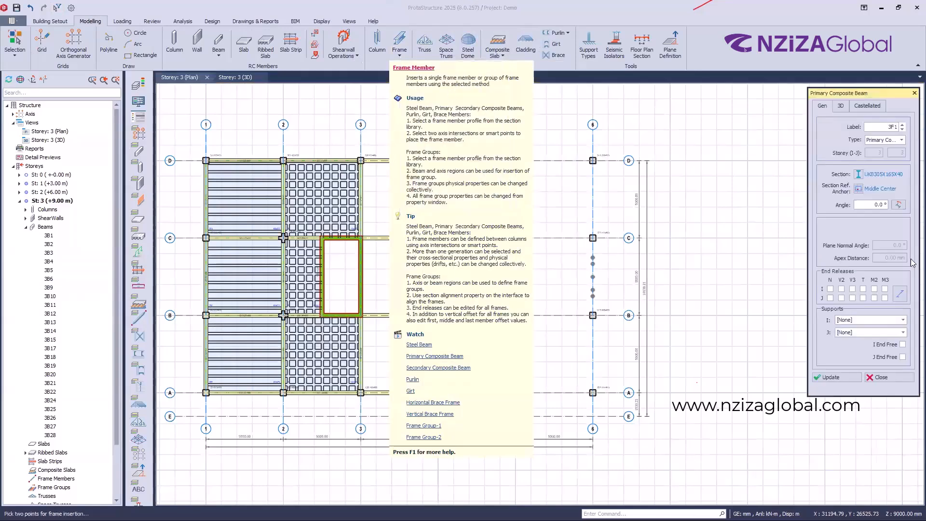
{"action": "left_click", "coordinate": [859, 175]}
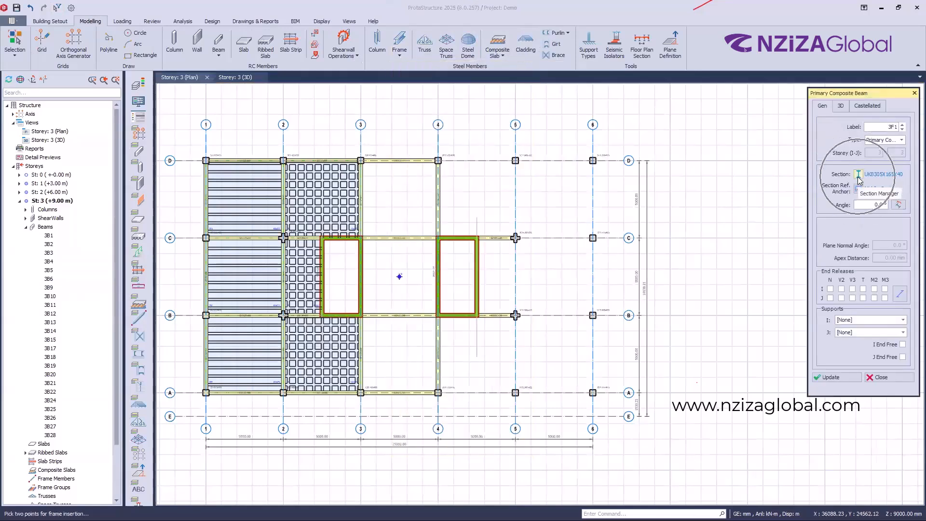
{"action": "left_click", "coordinate": [314, 187]}
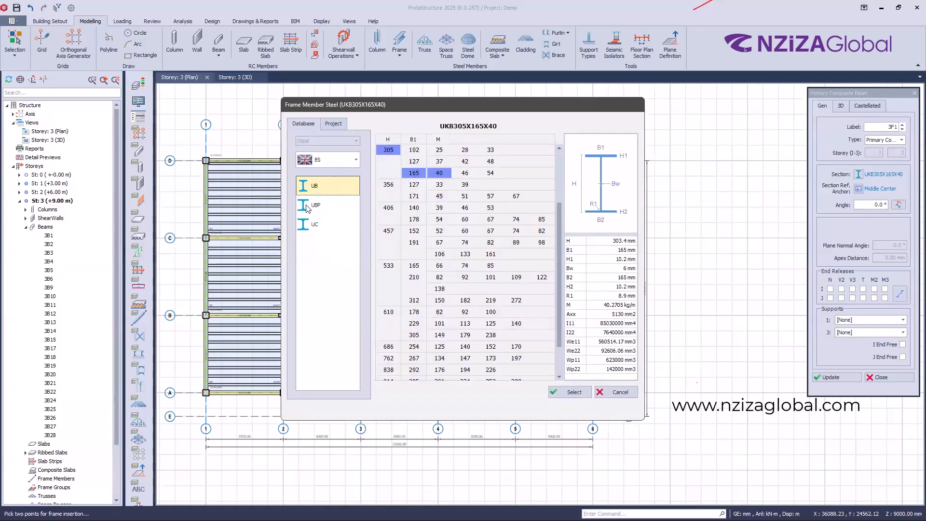
{"action": "left_click", "coordinate": [465, 245]}
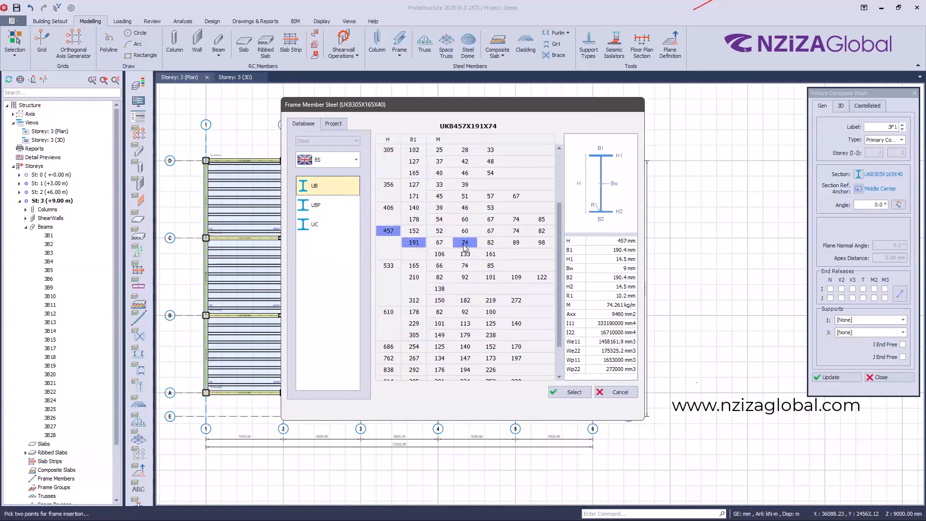
{"action": "left_click", "coordinate": [567, 393]}
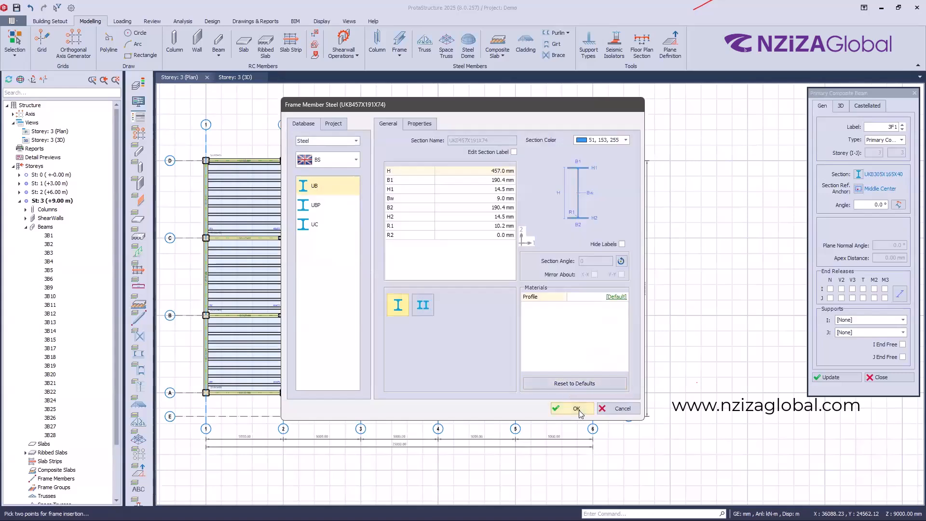
{"action": "left_click", "coordinate": [578, 409]}
Step: Insert the primary composite beams along axes 5 and 6, spanning from axis A to axis D
{"action": "scroll", "coordinate": [567, 300], "scroll_direction": "down", "scroll_amount": 2}
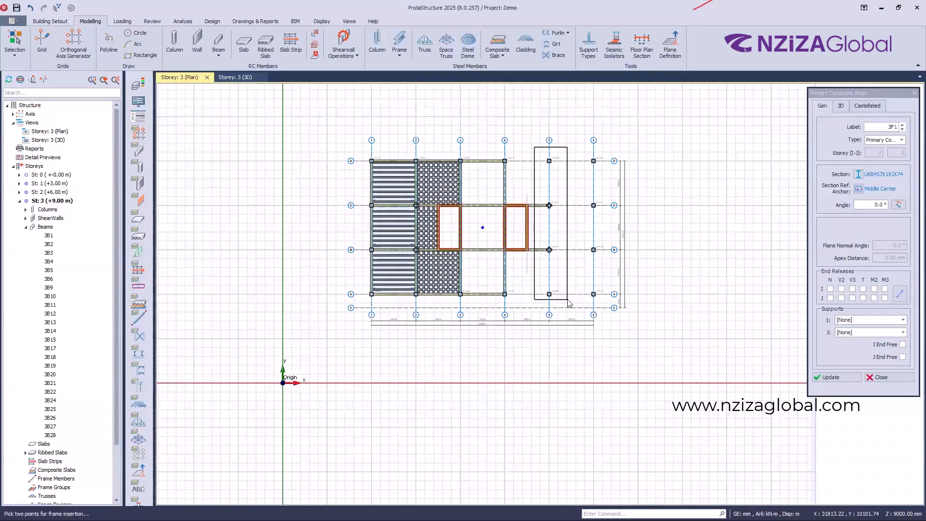
{"action": "left_click", "coordinate": [567, 300]}
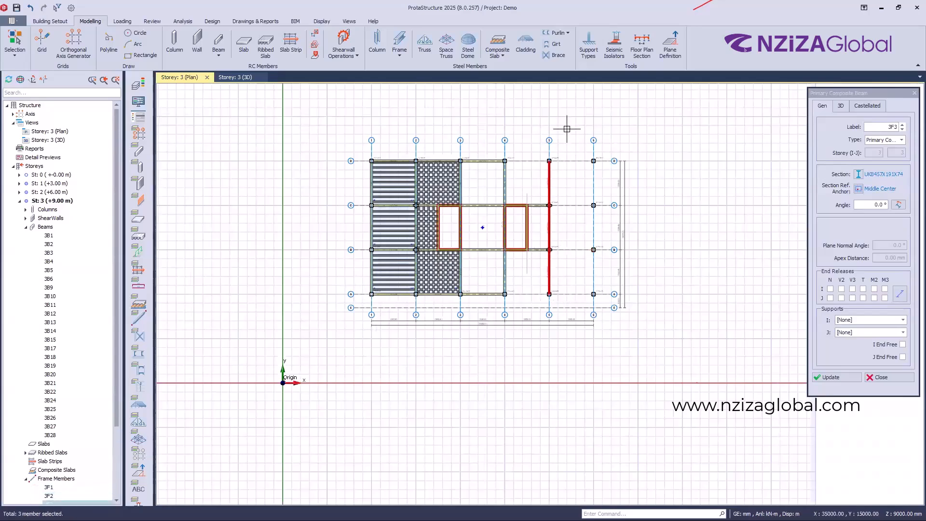
{"action": "scroll", "coordinate": [599, 227], "scroll_direction": "up", "scroll_amount": 3}
{"action": "left_click", "coordinate": [581, 151]}
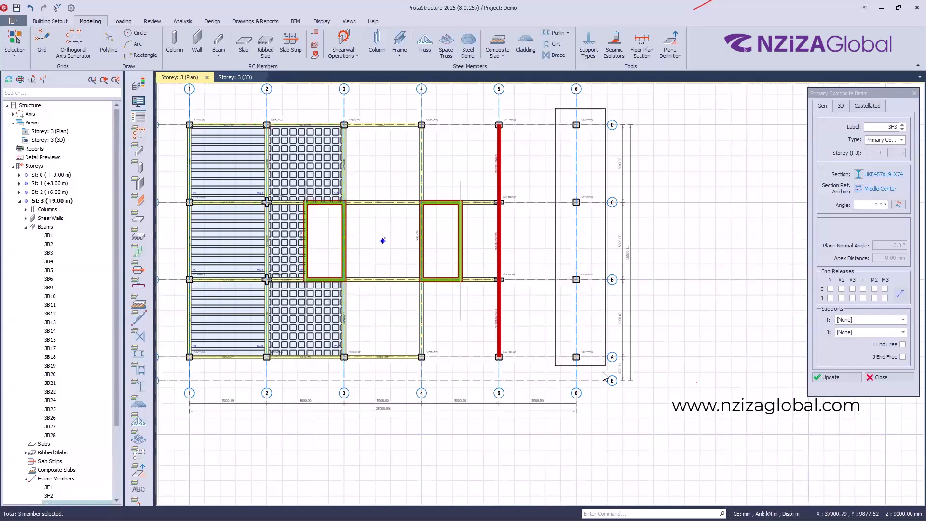
{"action": "left_click", "coordinate": [604, 374]}
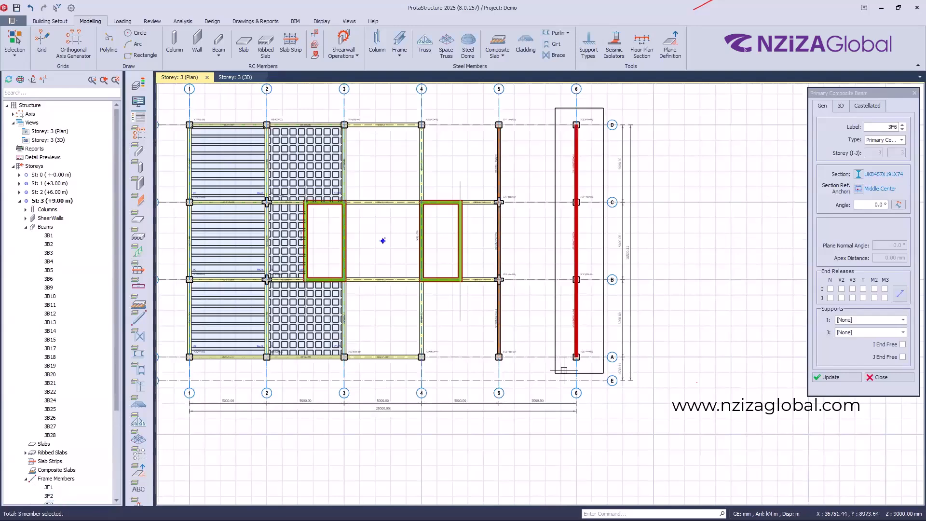
{"action": "scroll", "coordinate": [588, 145], "scroll_direction": "down", "scroll_amount": 2}
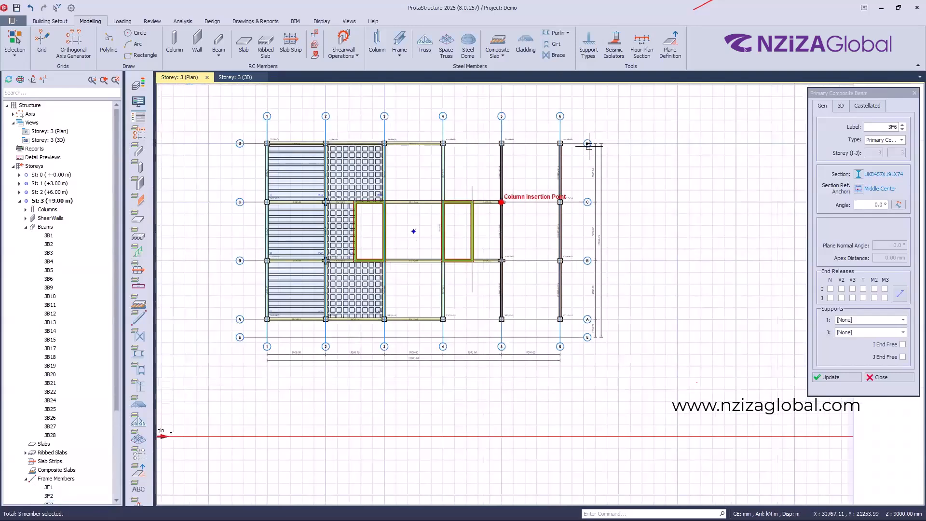
{"action": "scroll", "coordinate": [589, 145], "scroll_direction": "up", "scroll_amount": 2}
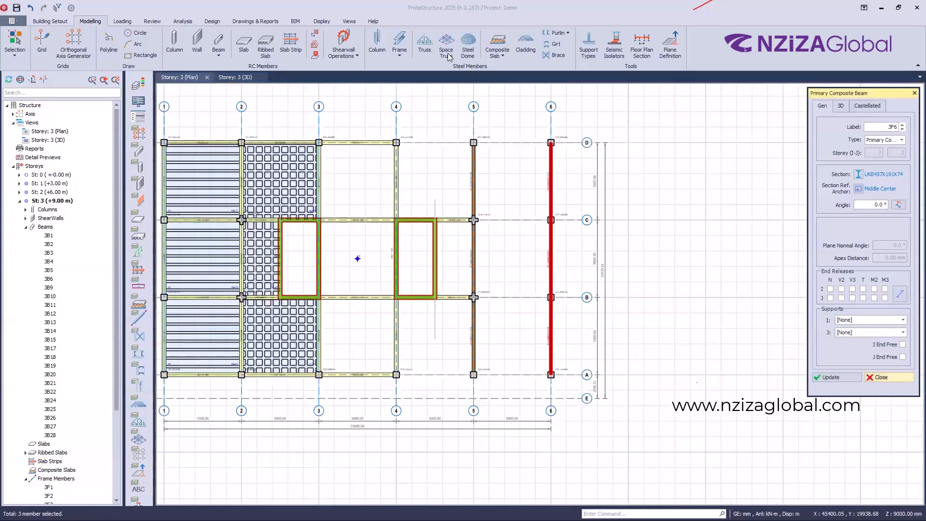
{"action": "key", "text": "Escape"}
{"action": "left_click", "coordinate": [399, 48]}
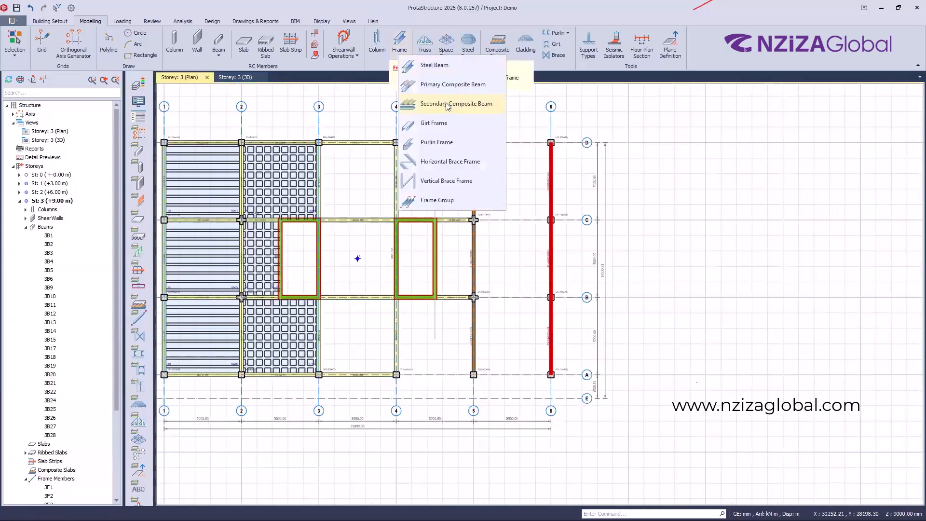
{"action": "key", "text": "ctrl"}
{"action": "key", "text": "ctrl"}
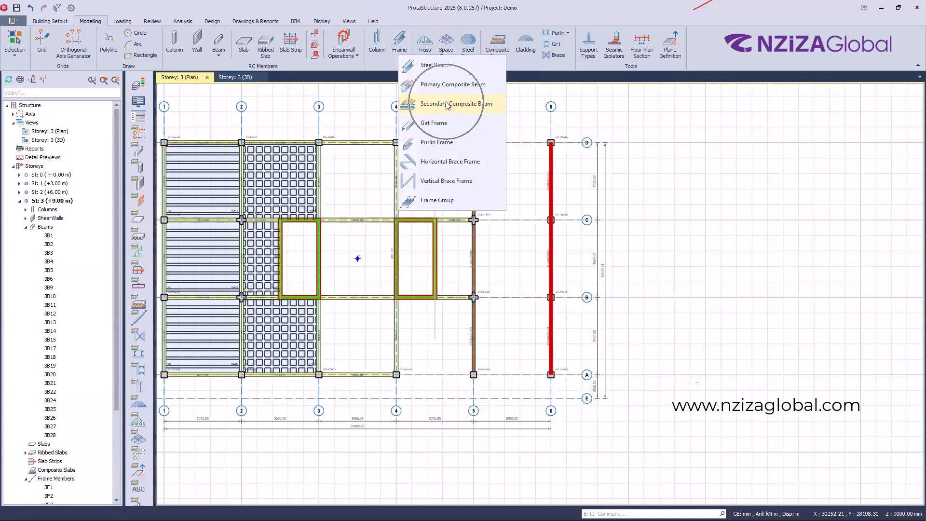
{"action": "key", "text": "ctrl"}
{"action": "key", "text": "ctrl"}
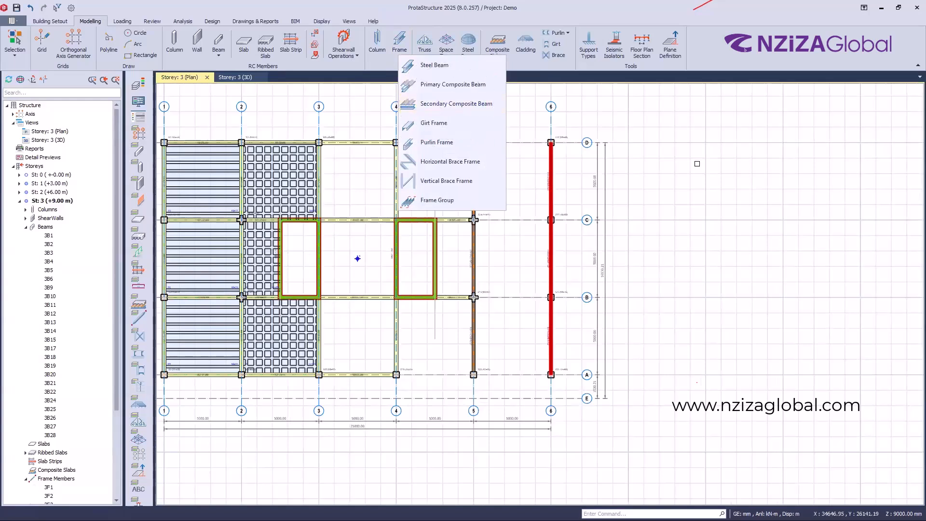
{"action": "left_click", "coordinate": [656, 145]}
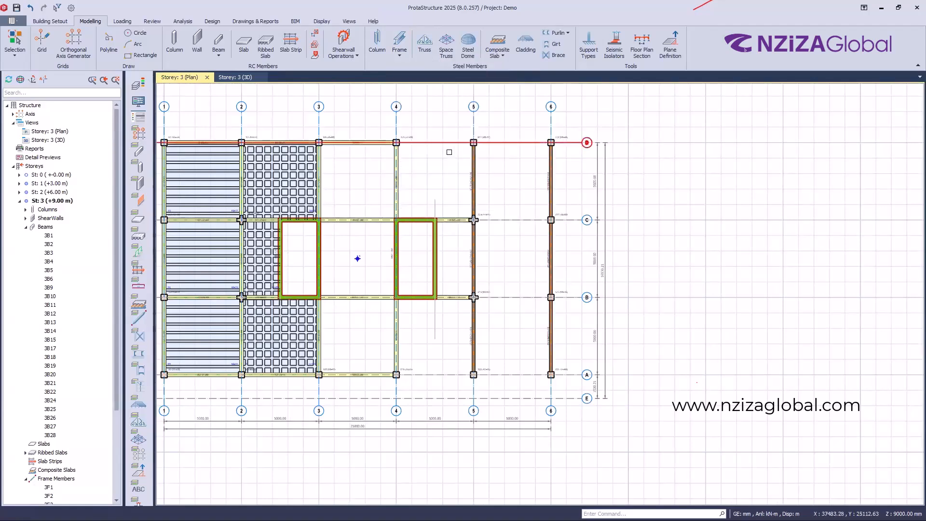
{"action": "scroll", "coordinate": [554, 141], "scroll_direction": "up", "scroll_amount": 3}
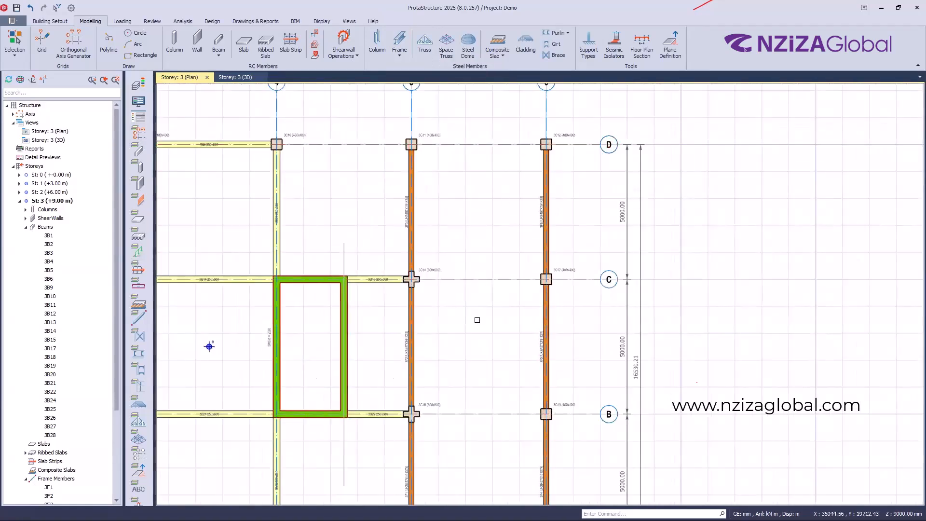
{"action": "scroll", "coordinate": [536, 204], "scroll_direction": "down", "scroll_amount": 2}
{"action": "scroll", "coordinate": [535, 204], "scroll_direction": "down", "scroll_amount": 1}
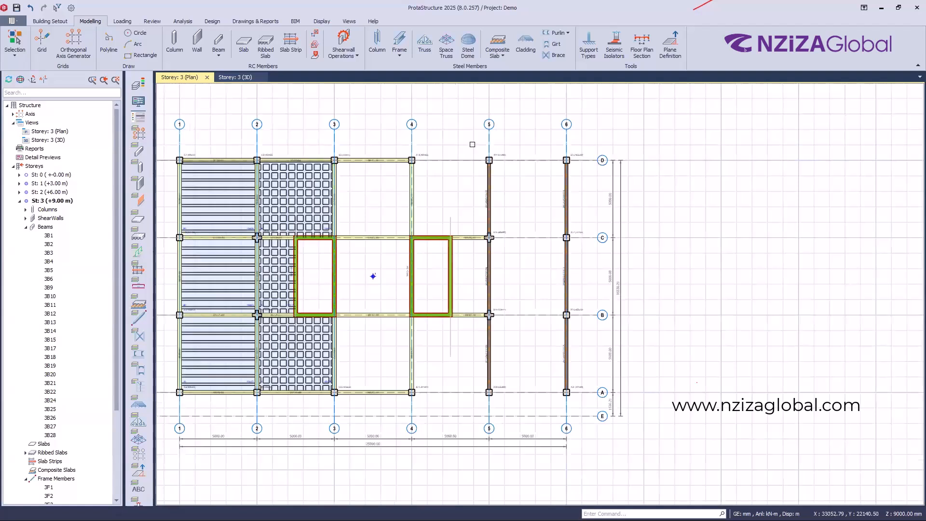
Step: Start a Frame Group of secondary composite beams and assign it the UB section UKB356X171X51
{"action": "left_click", "coordinate": [400, 57]}
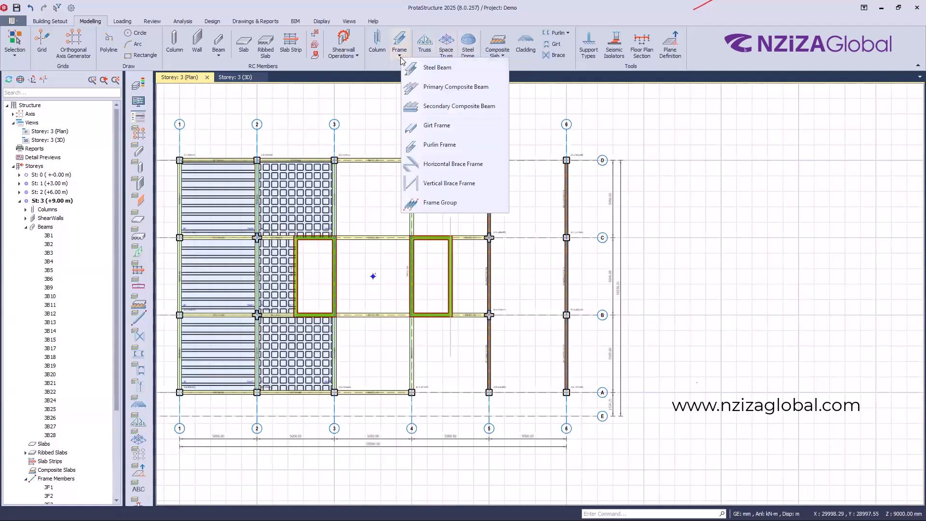
{"action": "left_click", "coordinate": [441, 202]}
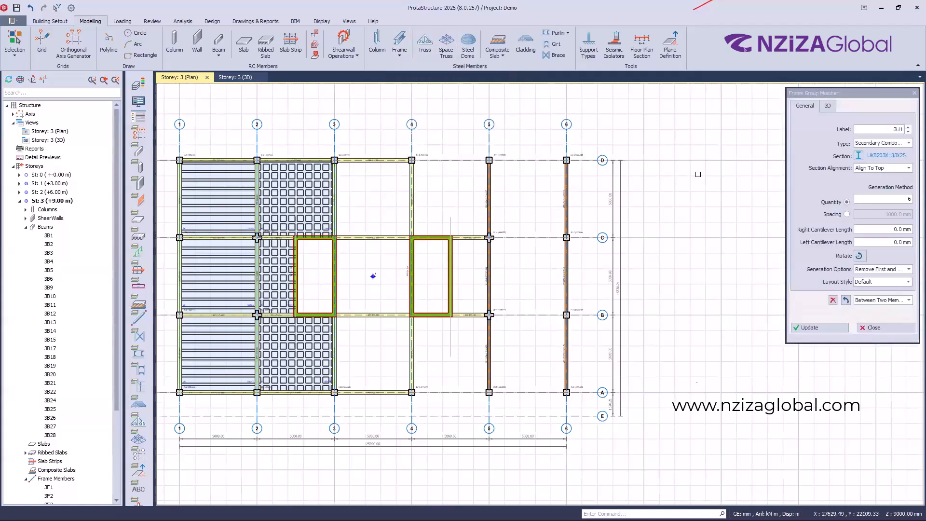
{"action": "left_click", "coordinate": [859, 157]}
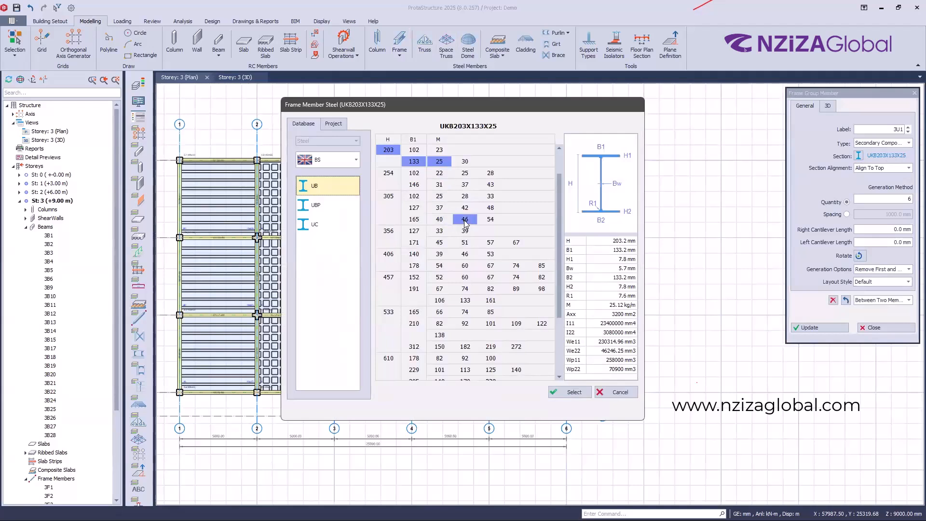
{"action": "left_click", "coordinate": [466, 241]}
{"action": "left_click", "coordinate": [571, 392]}
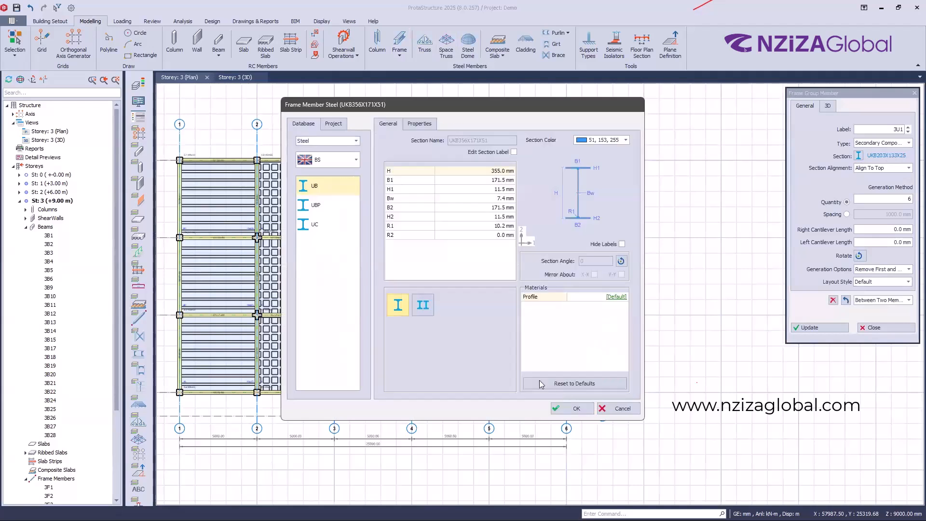
{"action": "left_click", "coordinate": [569, 408]}
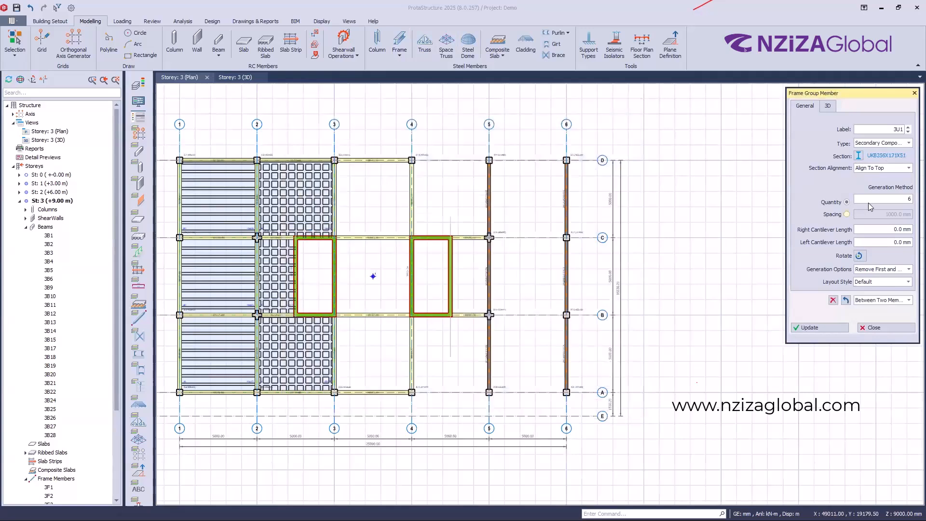
Step: Set the frame group's quantity to 4 and its generation option to Delete First Member
{"action": "key", "text": "ctrl"}
{"action": "key", "text": "ctrl"}
{"action": "key", "text": "ctrl"}
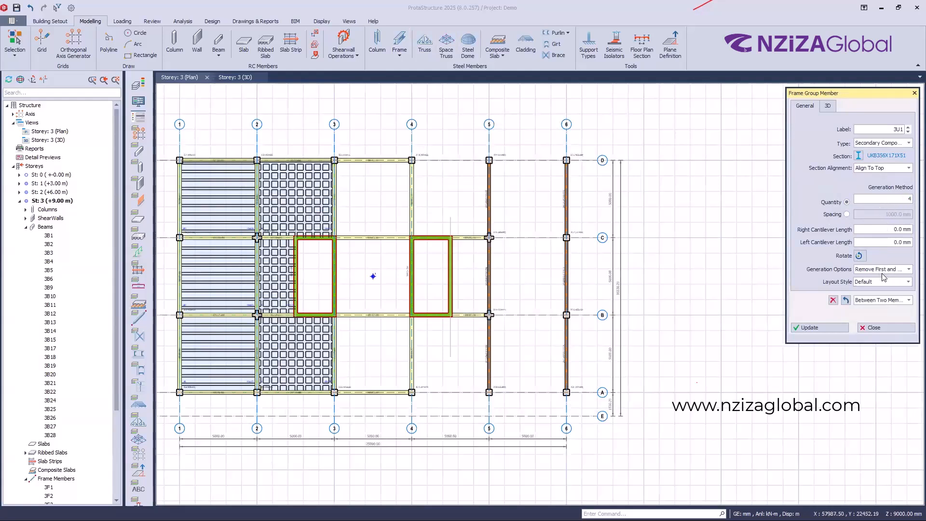
{"action": "key", "text": "ctrl"}
{"action": "left_click", "coordinate": [908, 270]}
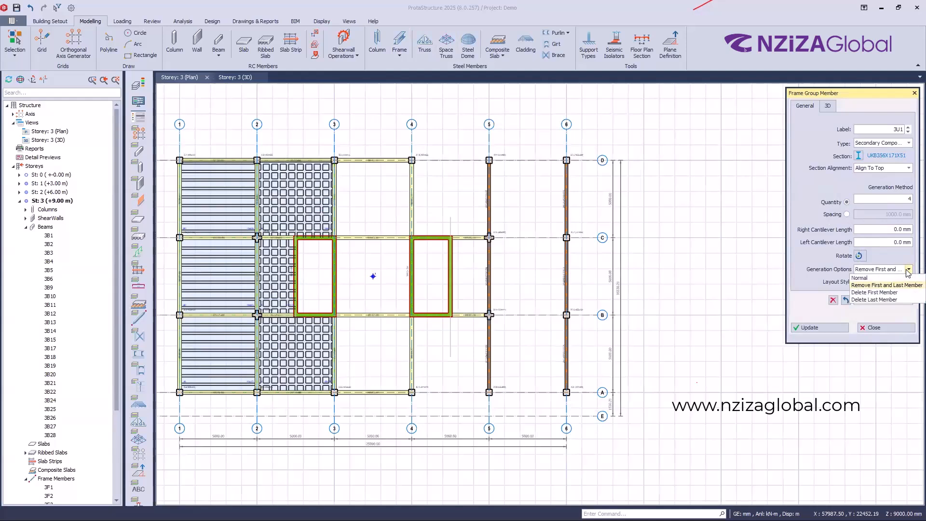
{"action": "left_click", "coordinate": [874, 293]}
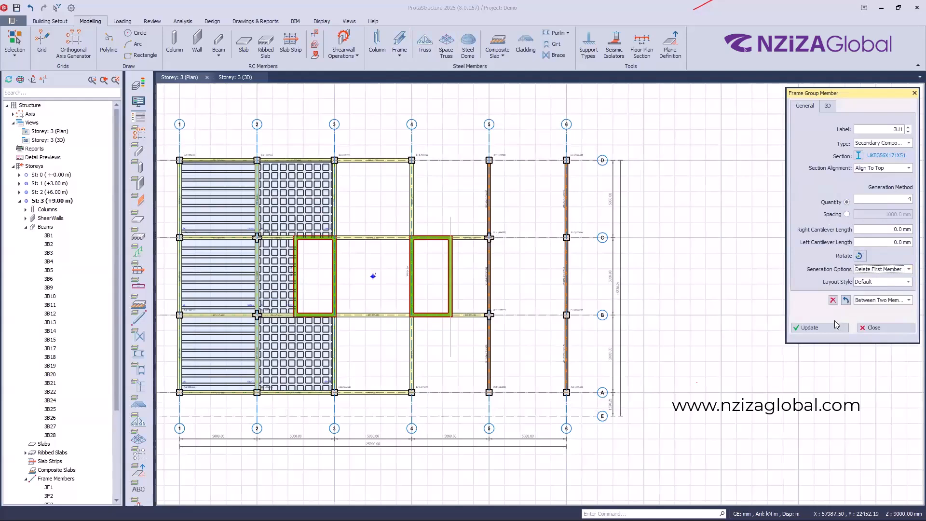
Step: Insert the secondary beam group between the primary beams on axes 5 and 6 in the C-D bay
{"action": "scroll", "coordinate": [373, 276], "scroll_direction": "up", "scroll_amount": 4}
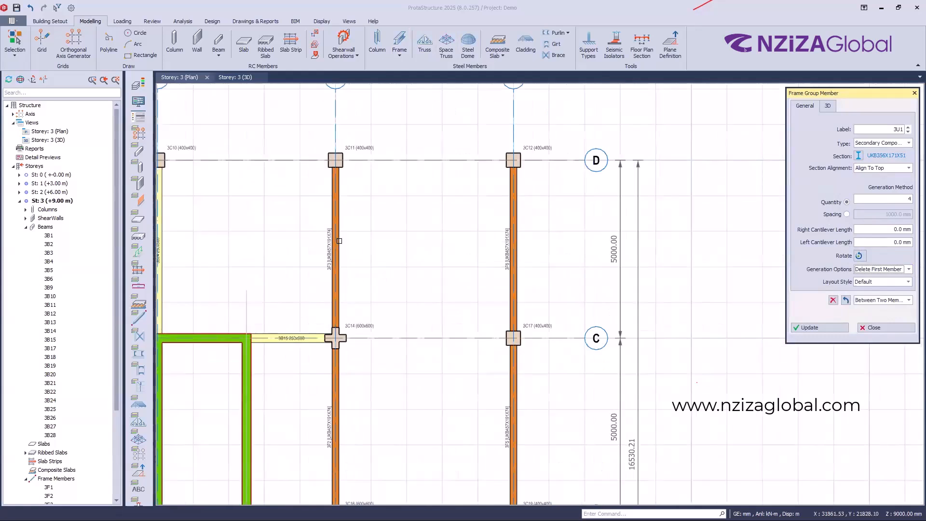
{"action": "left_click", "coordinate": [336, 232]}
{"action": "left_click", "coordinate": [507, 226]}
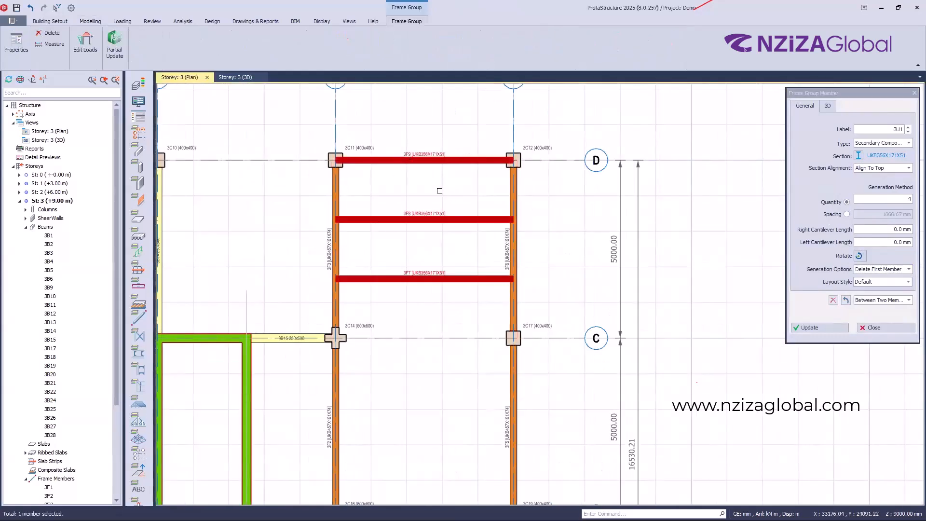
{"action": "scroll", "coordinate": [434, 174], "scroll_direction": "up", "scroll_amount": 4}
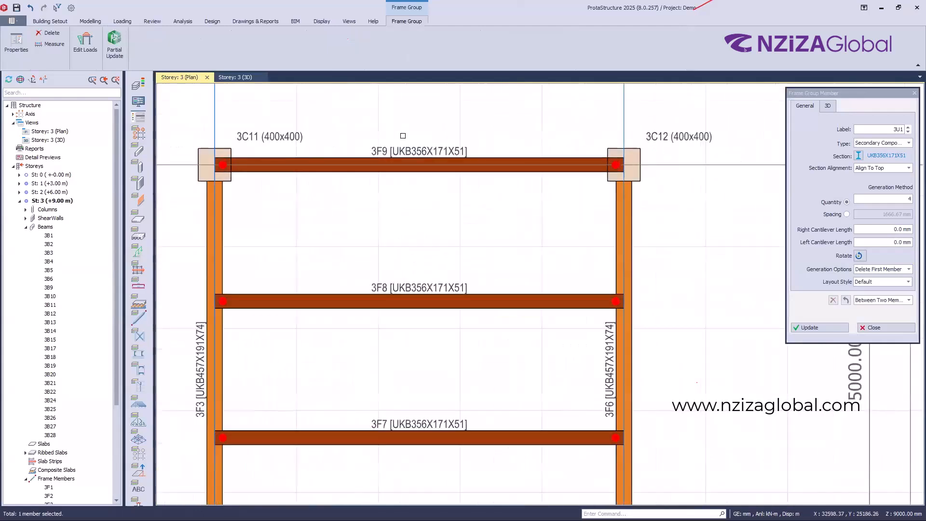
{"action": "scroll", "coordinate": [430, 200], "scroll_direction": "down", "scroll_amount": 4}
{"action": "scroll", "coordinate": [481, 143], "scroll_direction": "down", "scroll_amount": 3}
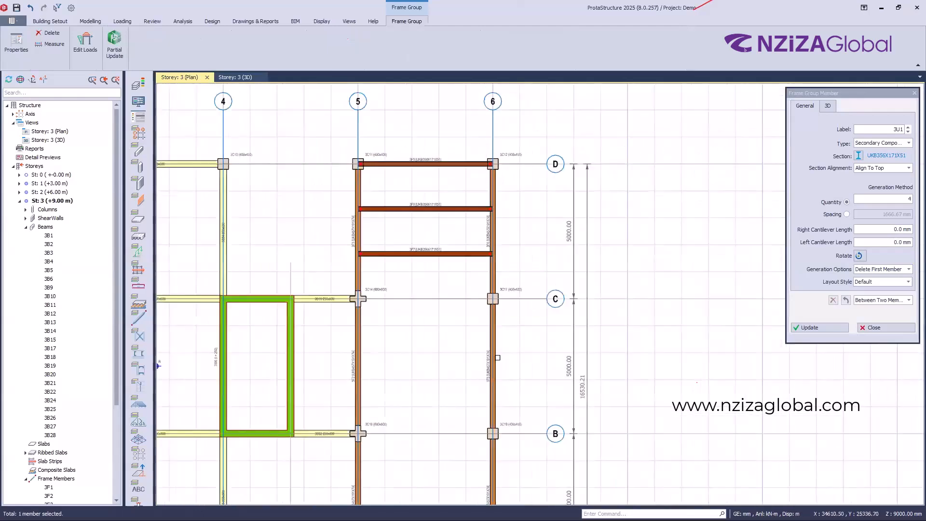
Step: Insert secondary composite beam groups between axes 5 and 6 in the B-C bay and, with the Normal generation option, in the A-B bay
{"action": "scroll", "coordinate": [415, 263], "scroll_direction": "up", "scroll_amount": 3}
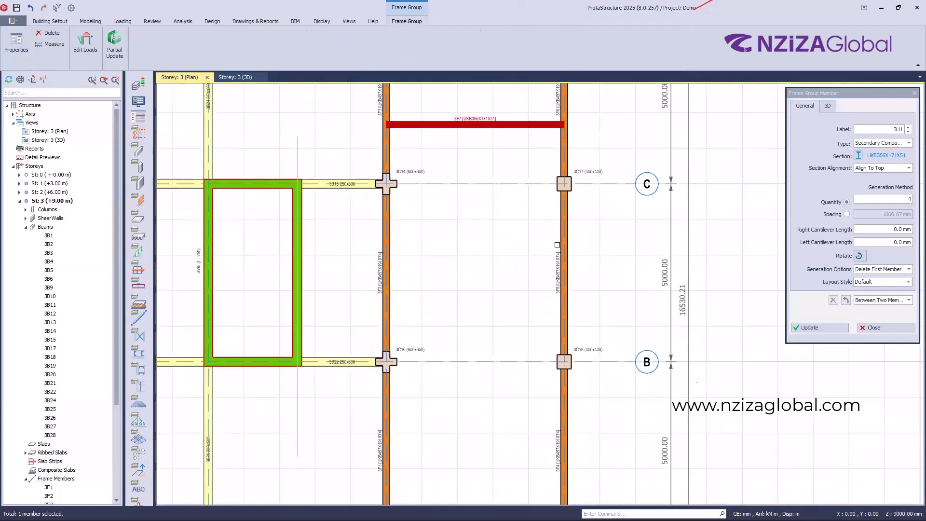
{"action": "left_click", "coordinate": [559, 253]}
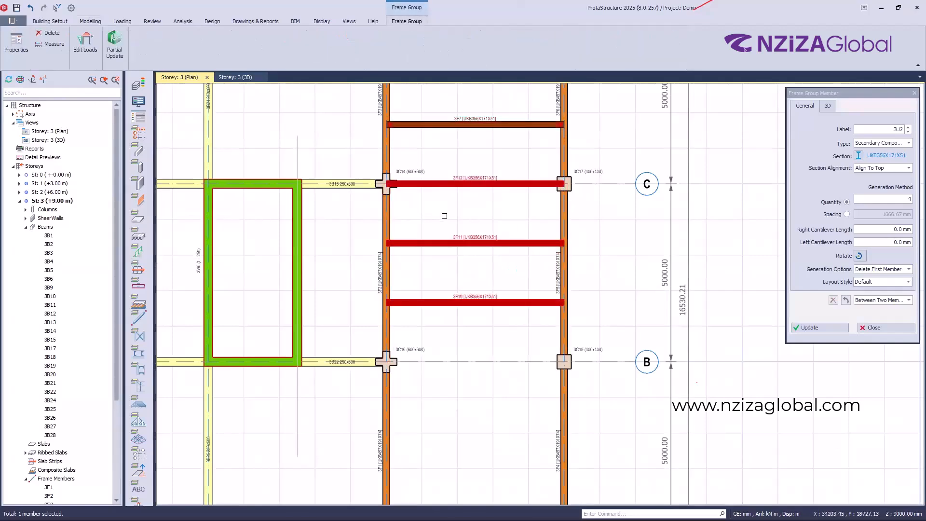
{"action": "scroll", "coordinate": [444, 216], "scroll_direction": "down", "scroll_amount": 3}
{"action": "scroll", "coordinate": [459, 368], "scroll_direction": "up", "scroll_amount": 3}
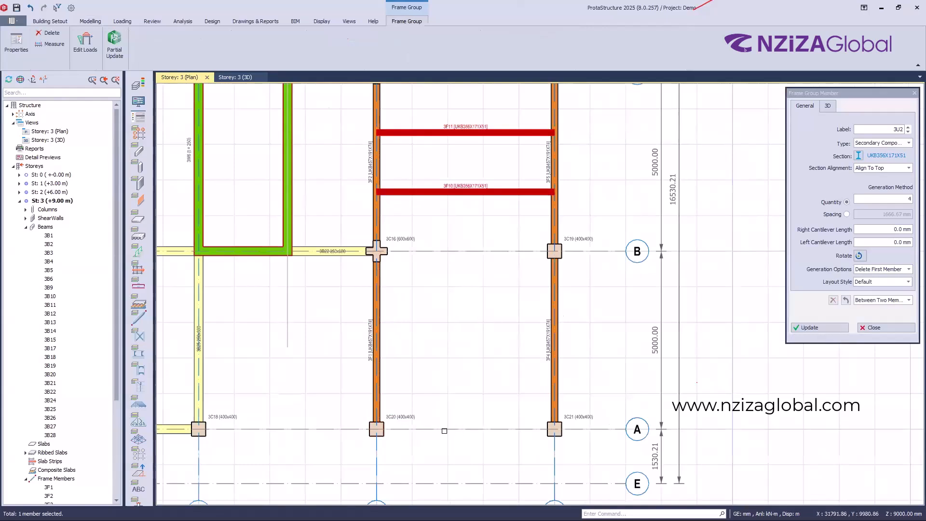
{"action": "left_click", "coordinate": [908, 269]}
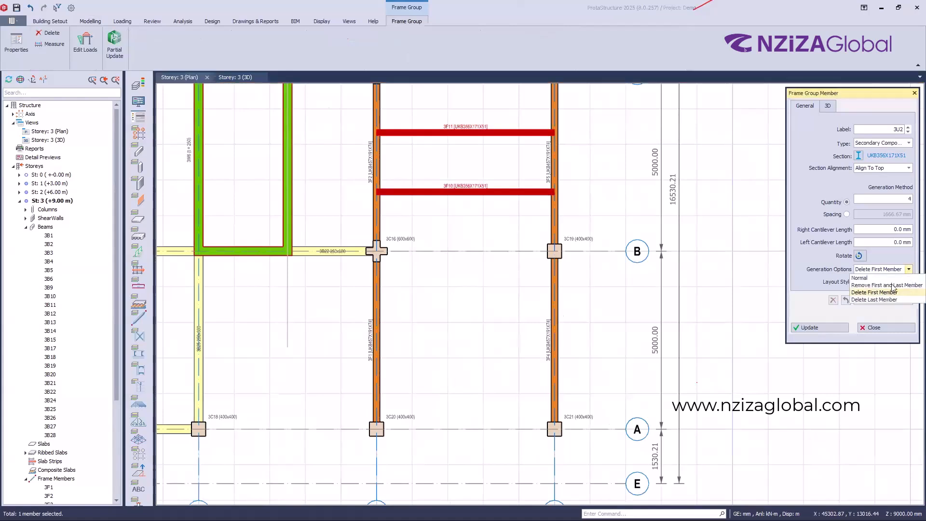
{"action": "left_click", "coordinate": [869, 278]}
{"action": "left_click", "coordinate": [382, 336]}
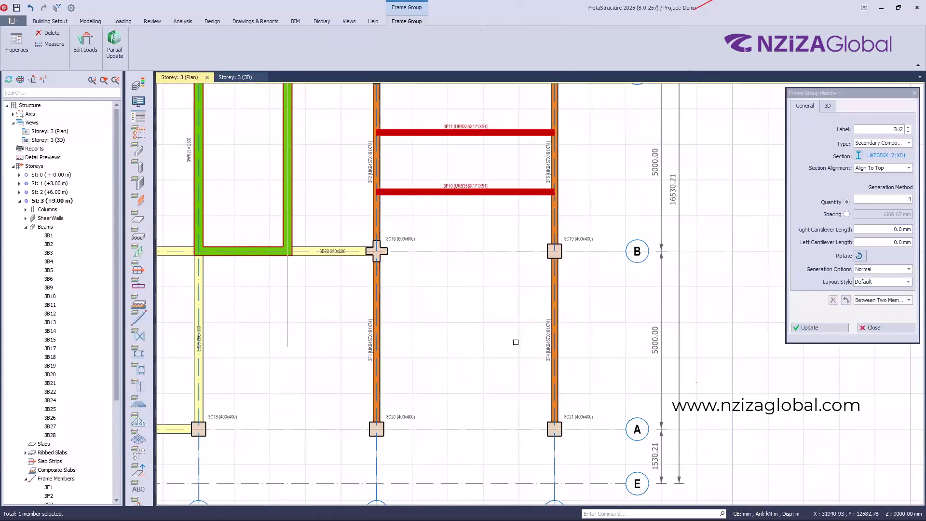
{"action": "left_click", "coordinate": [553, 312]}
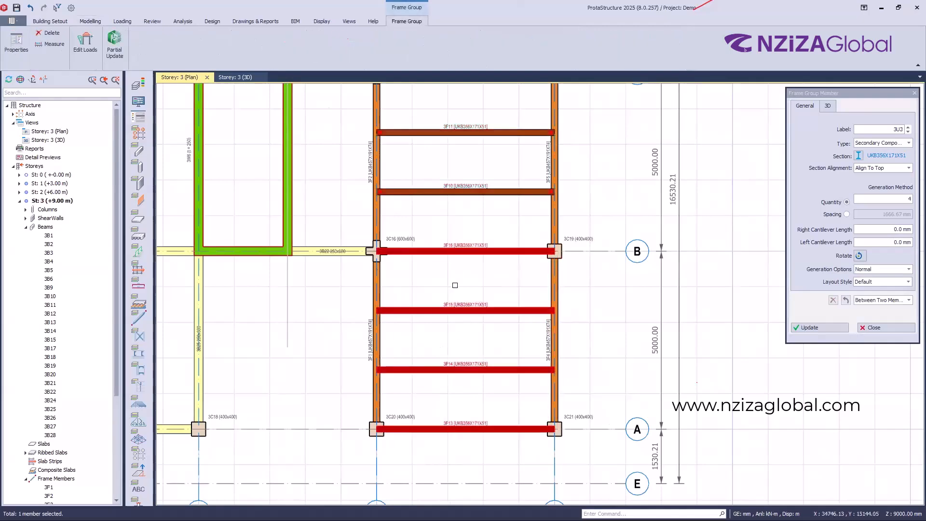
{"action": "scroll", "coordinate": [182, 210], "scroll_direction": "down", "scroll_amount": 5}
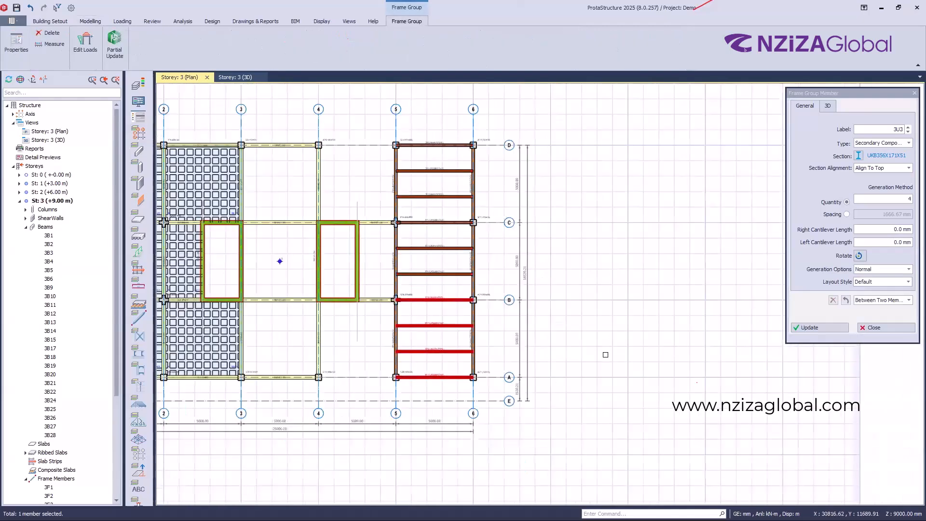
{"action": "left_click", "coordinate": [880, 329]}
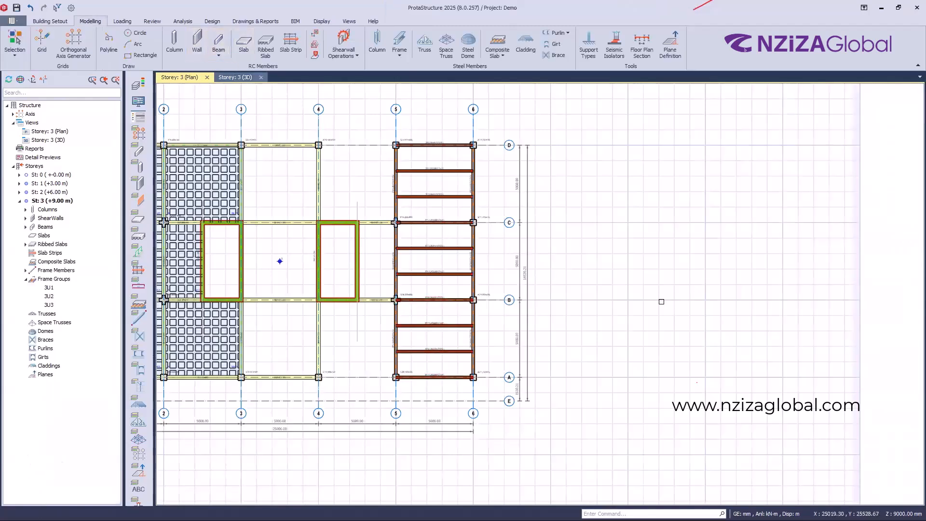
Step: Inspect the primary and secondary composite beams between axes 5 and 6 in the 3D view and return to the storey 3 plan
{"action": "mouse_move", "coordinate": [647, 300]}
{"action": "right_mouse_down"}
{"action": "mouse_move", "coordinate": [638, 313]}
{"action": "mouse_move", "coordinate": [637, 302]}
{"action": "right_mouse_up"}
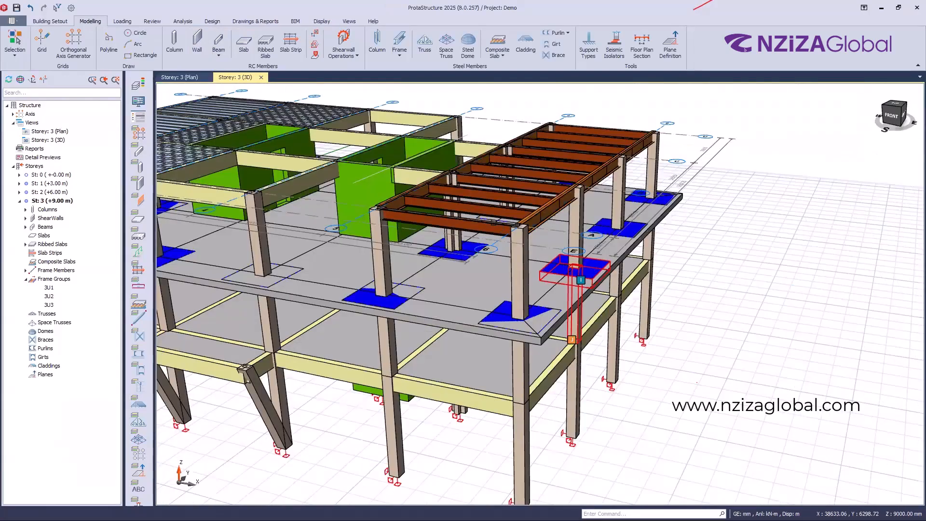
{"action": "scroll", "coordinate": [525, 191], "scroll_direction": "up", "scroll_amount": 3}
{"action": "right_click_drag", "start_coordinate": [518, 309], "coordinate": [482, 335]}
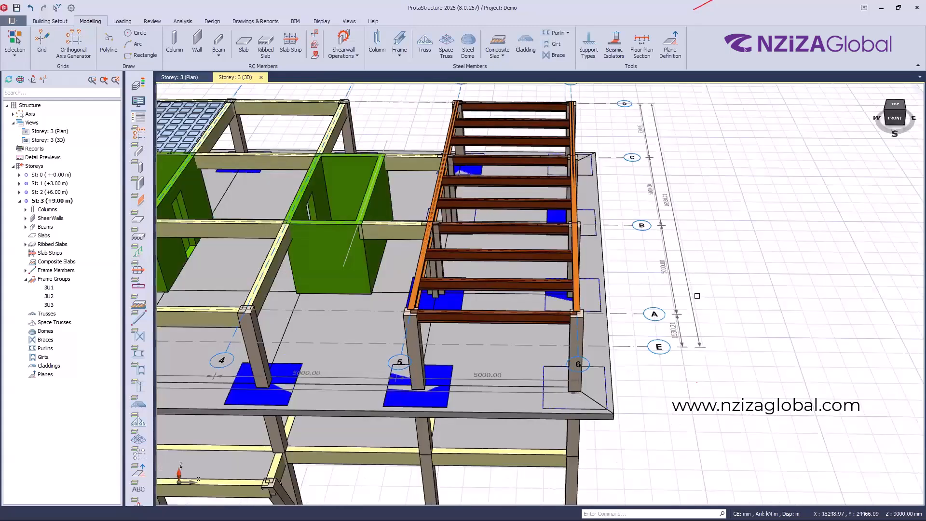
{"action": "left_click", "coordinate": [178, 78]}
{"action": "scroll", "coordinate": [565, 217], "scroll_direction": "down", "scroll_amount": 2}
{"action": "scroll", "coordinate": [533, 142], "scroll_direction": "up", "scroll_amount": 4}
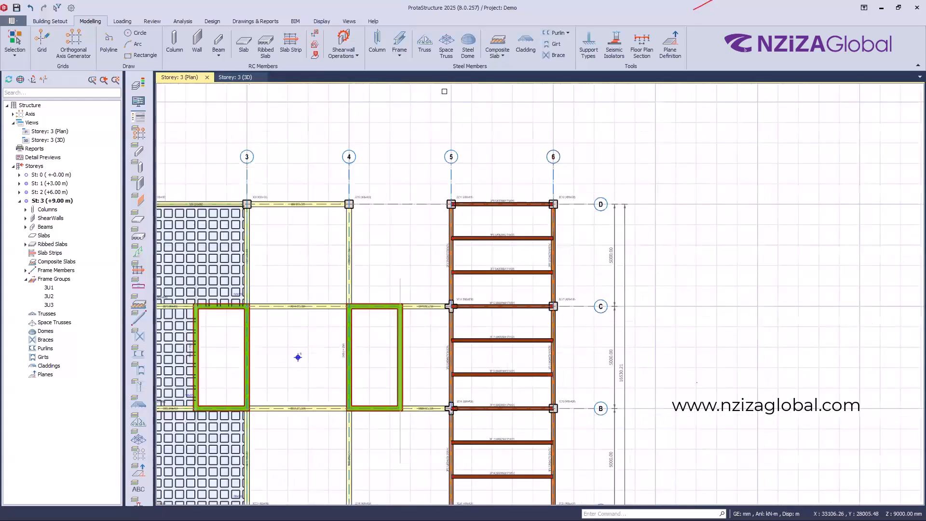
{"action": "left_click", "coordinate": [400, 57]}
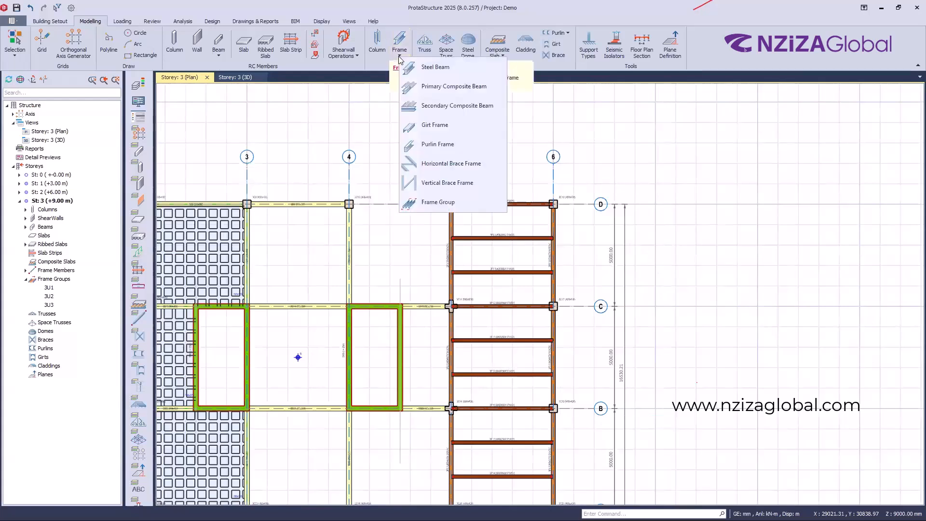
{"action": "left_click", "coordinate": [568, 111]}
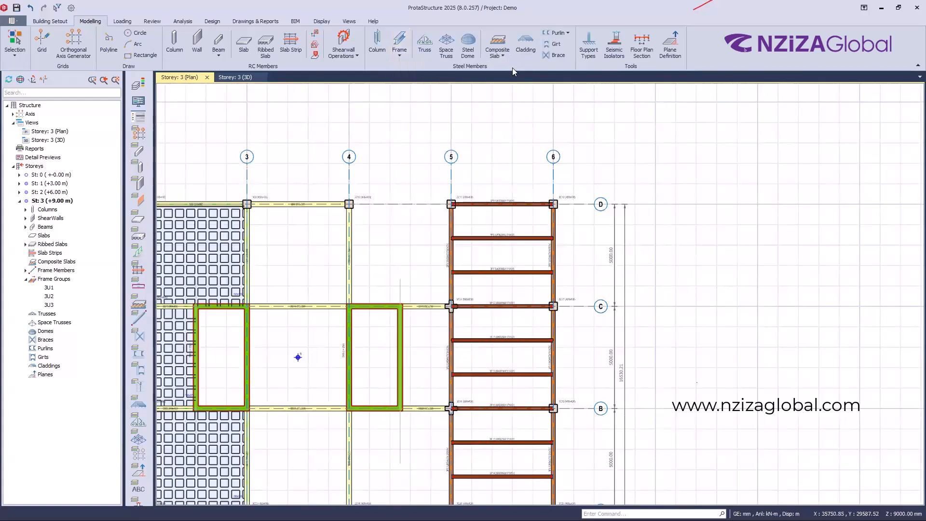
Step: Place a composite slab by two diagonal points, from the axis 5/D column to the axis 6/A column
{"action": "left_click", "coordinate": [505, 56]}
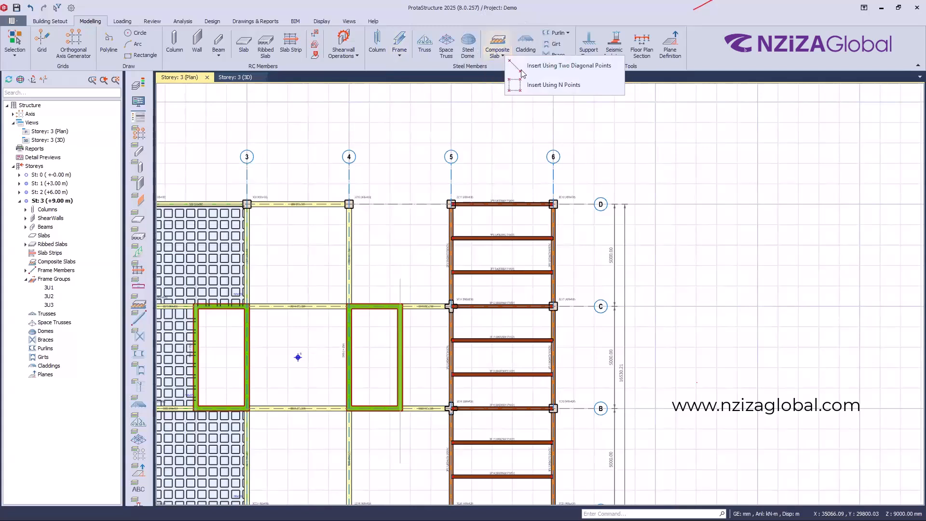
{"action": "left_click", "coordinate": [547, 71]}
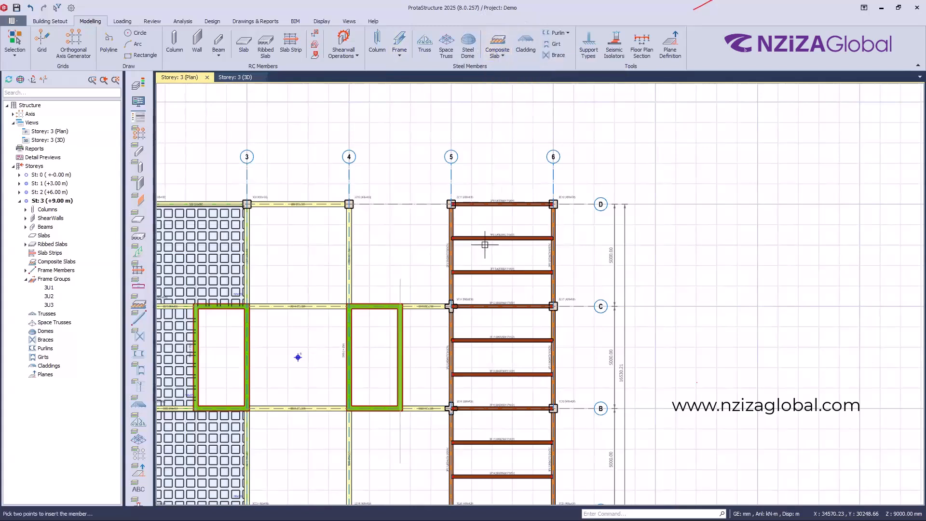
{"action": "scroll", "coordinate": [495, 201], "scroll_direction": "up", "scroll_amount": 3}
{"action": "left_click", "coordinate": [420, 207]}
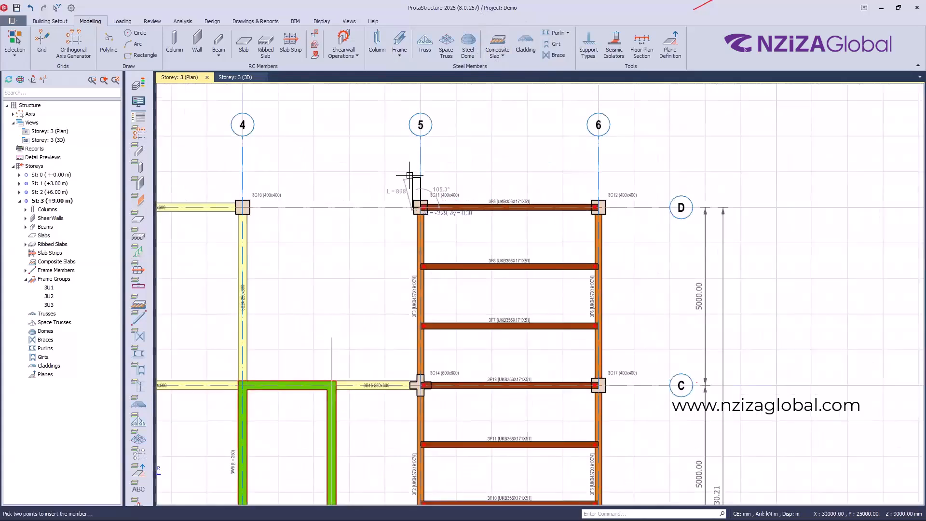
{"action": "scroll", "coordinate": [497, 260], "scroll_direction": "down", "scroll_amount": 4}
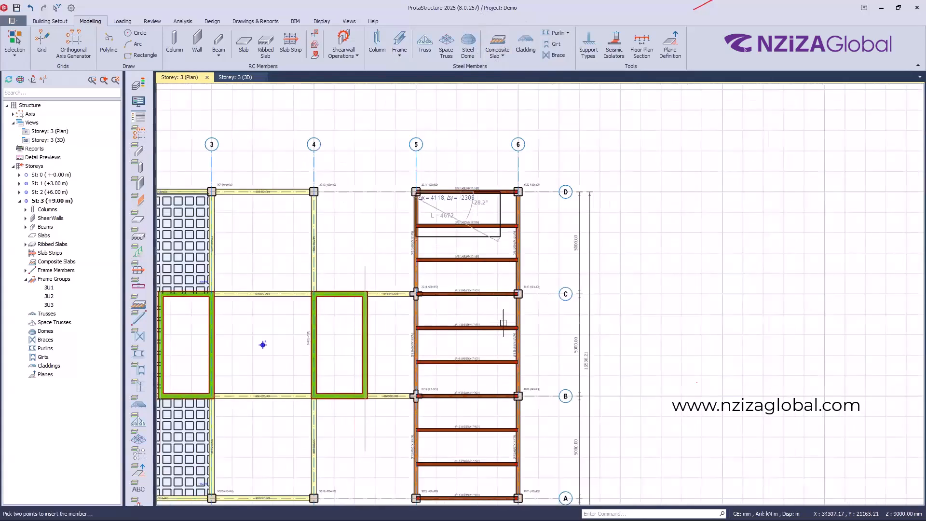
{"action": "middle_click_drag", "start_coordinate": [506, 390], "coordinate": [501, 273]}
{"action": "left_click", "coordinate": [511, 386]}
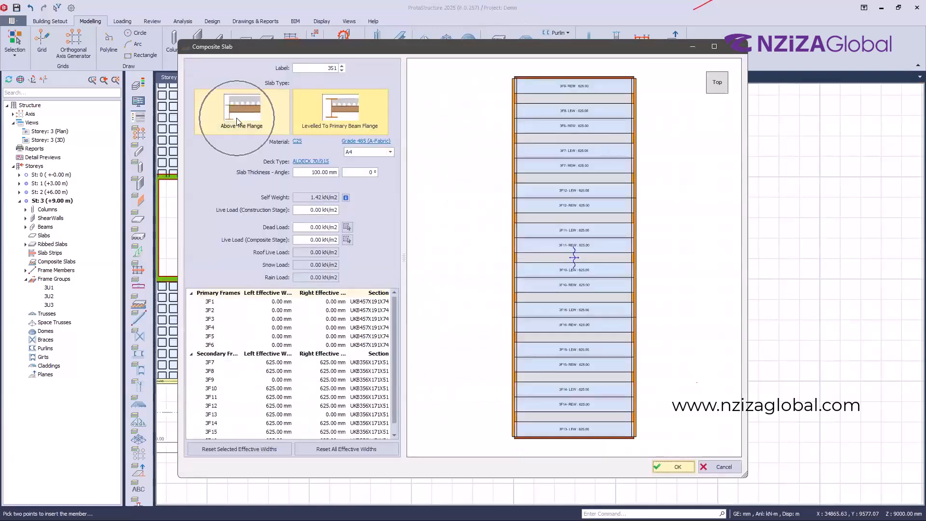
{"action": "key", "text": "ctrl"}
{"action": "key", "text": "ctrl"}
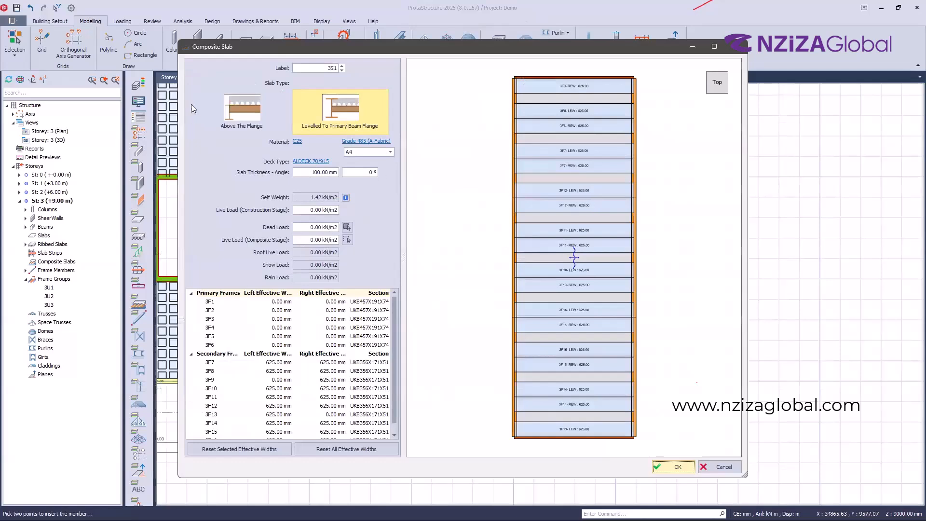
{"action": "key", "text": "ctrl"}
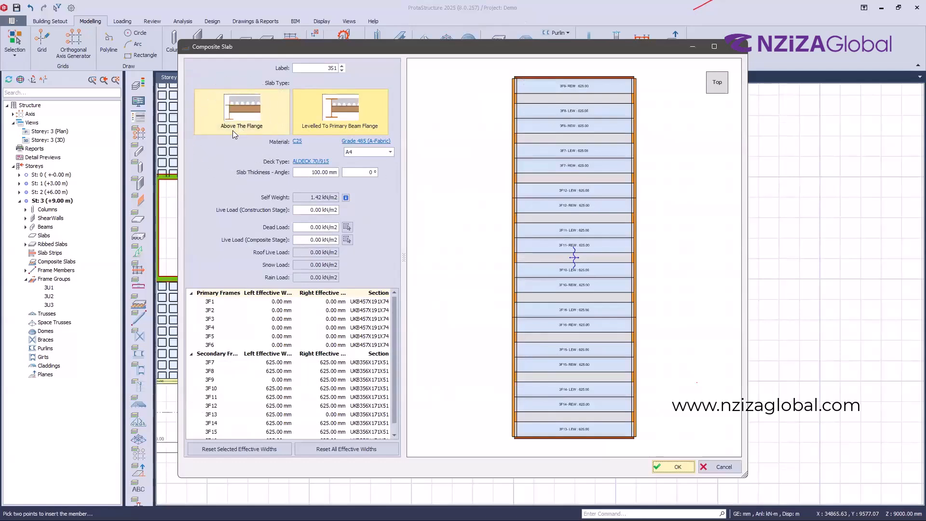
{"action": "key", "text": "ctrl"}
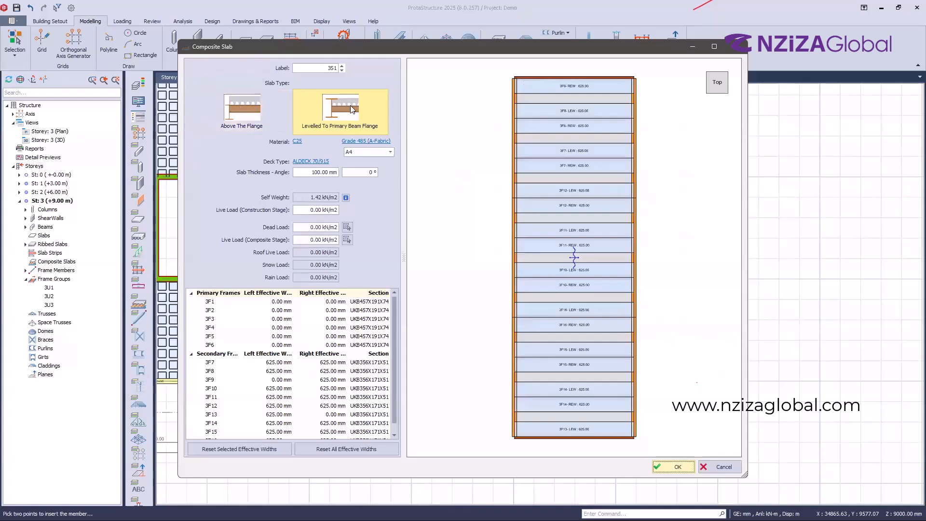
{"action": "key", "text": "ctrl"}
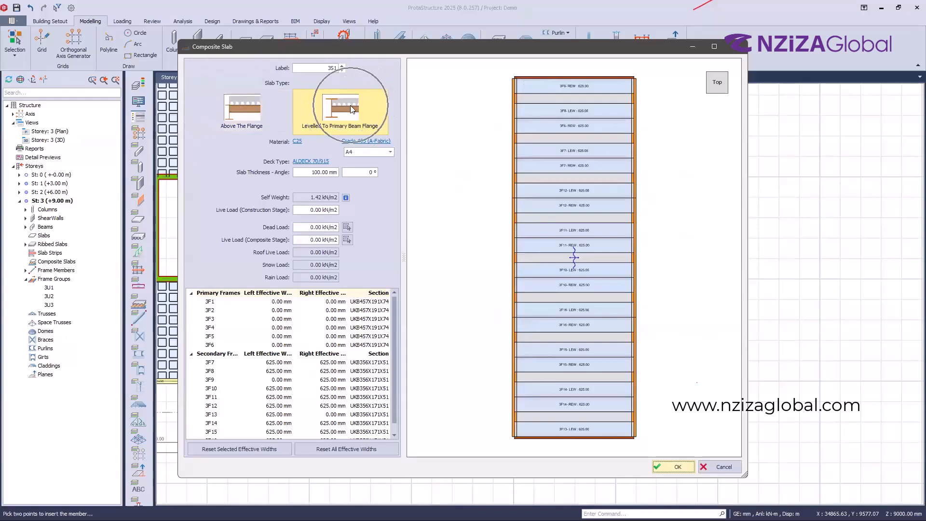
{"action": "key", "text": "ctrl"}
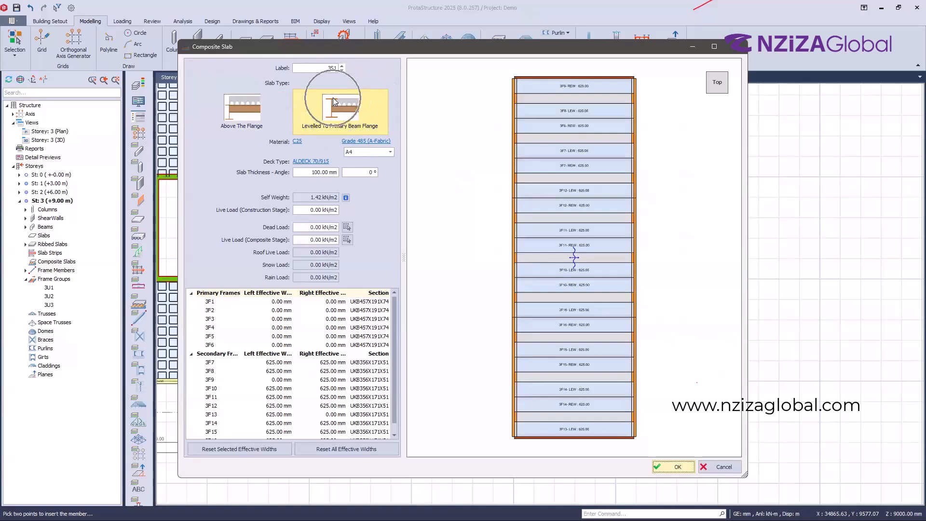
Step: Compare the deck profiles in the sheeting library and choose ALDECK 70/915 as the composite slab's deck type
{"action": "left_click", "coordinate": [313, 162]}
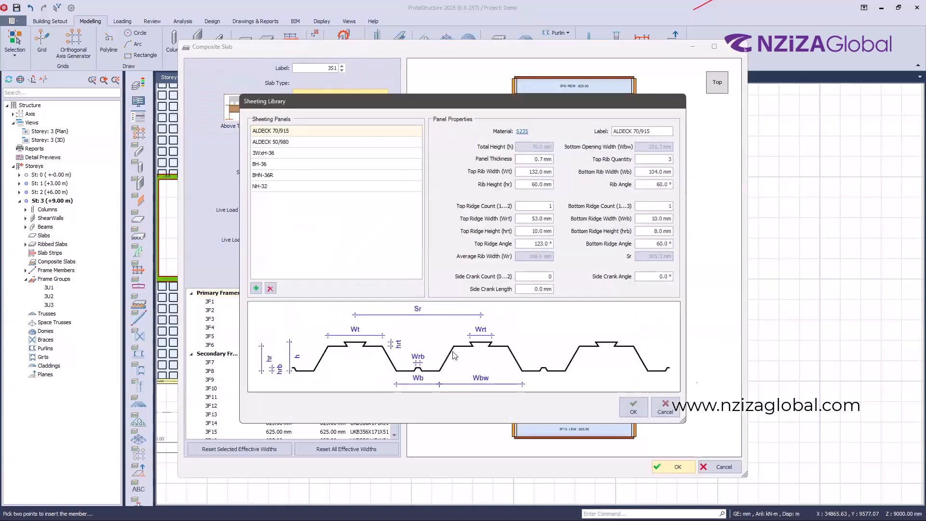
{"action": "left_click", "coordinate": [292, 142]}
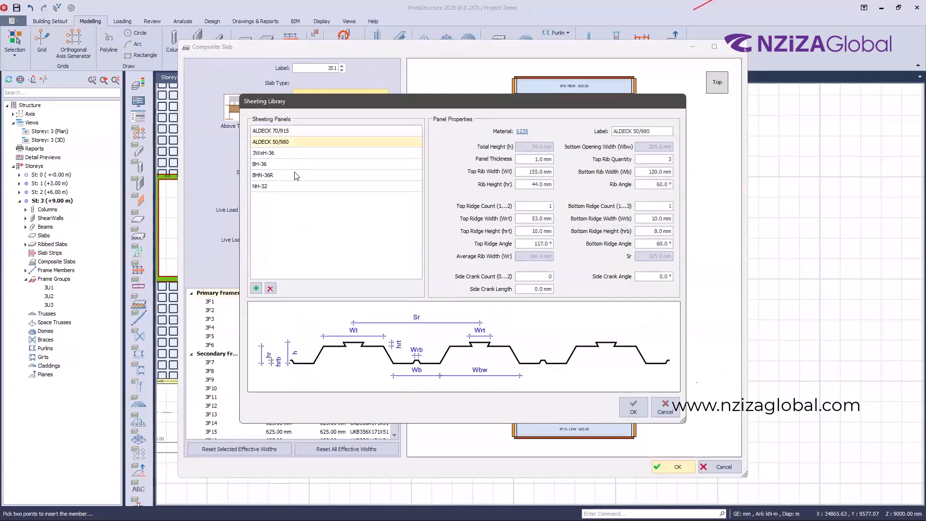
{"action": "key", "text": "Down"}
{"action": "key", "text": "Down"}
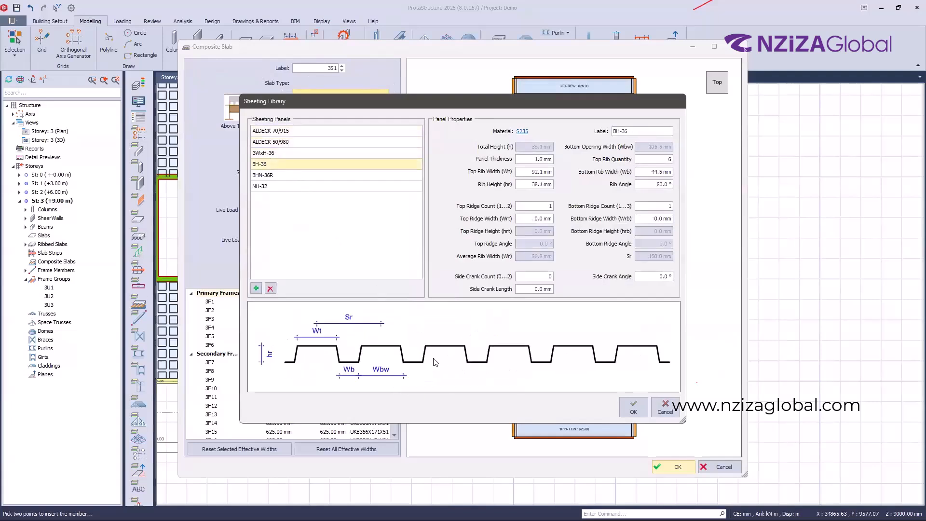
{"action": "left_click", "coordinate": [287, 131]}
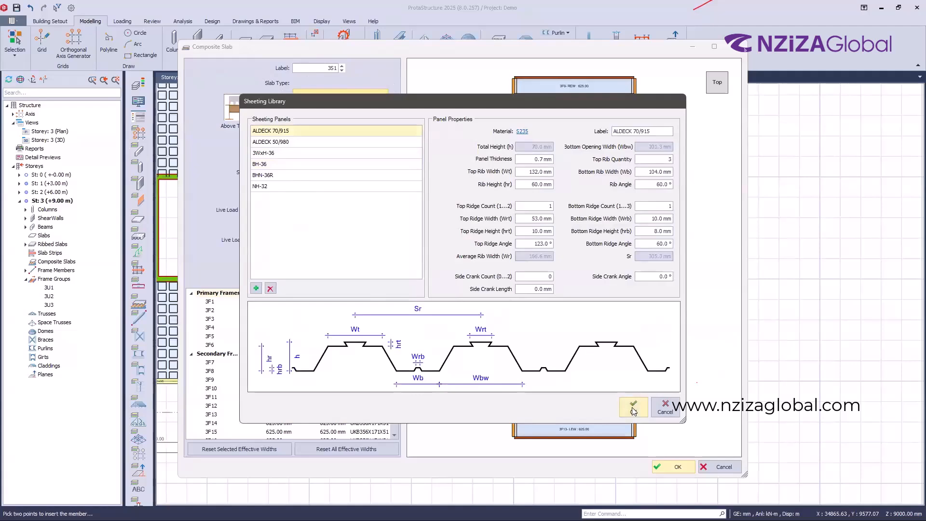
{"action": "left_click", "coordinate": [633, 408]}
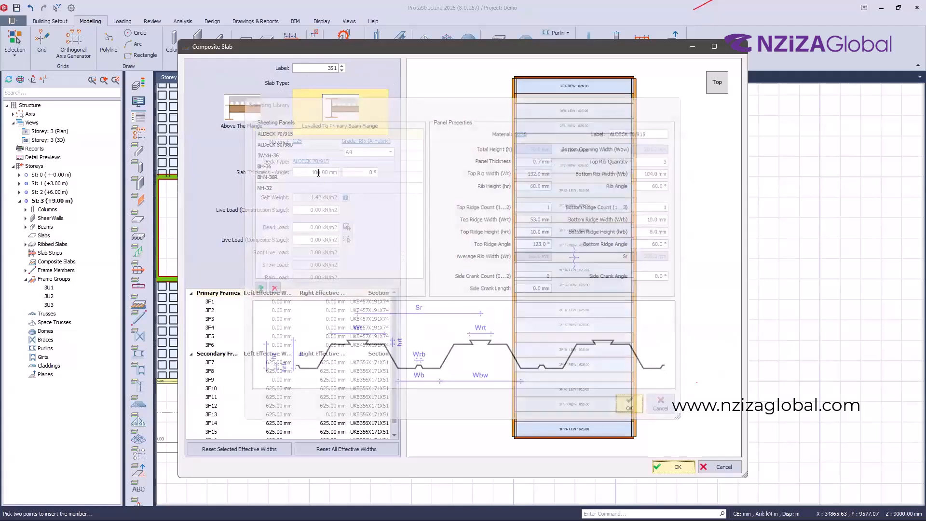
Step: Review the slab's thickness and load settings and create it with 100 mm thickness and 0.00 kN/m2 dead and live loads
{"action": "left_click", "coordinate": [302, 172]}
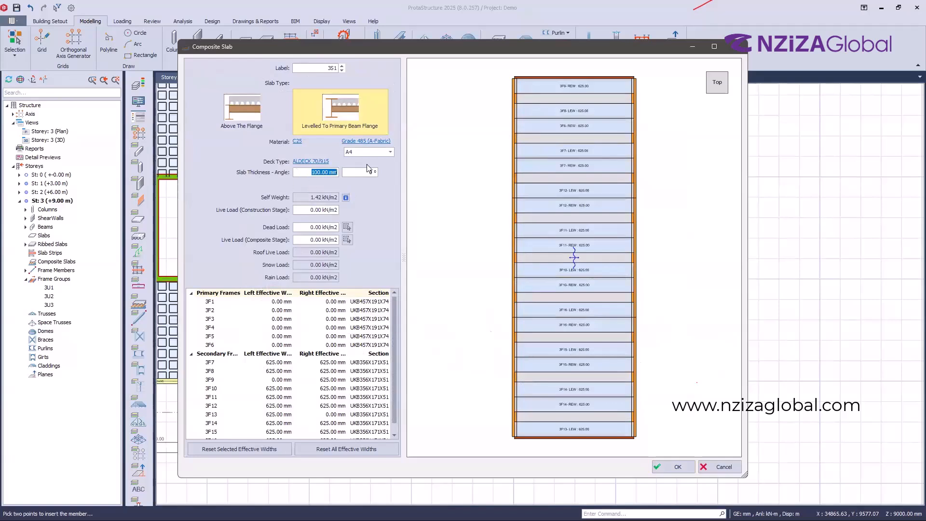
{"action": "left_click", "coordinate": [319, 228]}
{"action": "left_click_drag", "start_coordinate": [305, 208], "coordinate": [348, 212]}
{"action": "left_click", "coordinate": [310, 227]}
{"action": "left_click", "coordinate": [347, 230]}
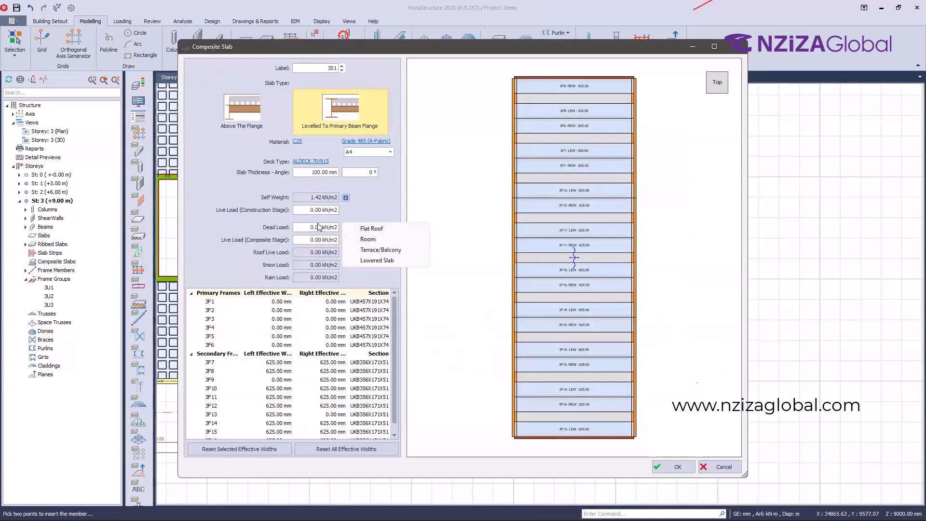
{"action": "left_click", "coordinate": [319, 226]}
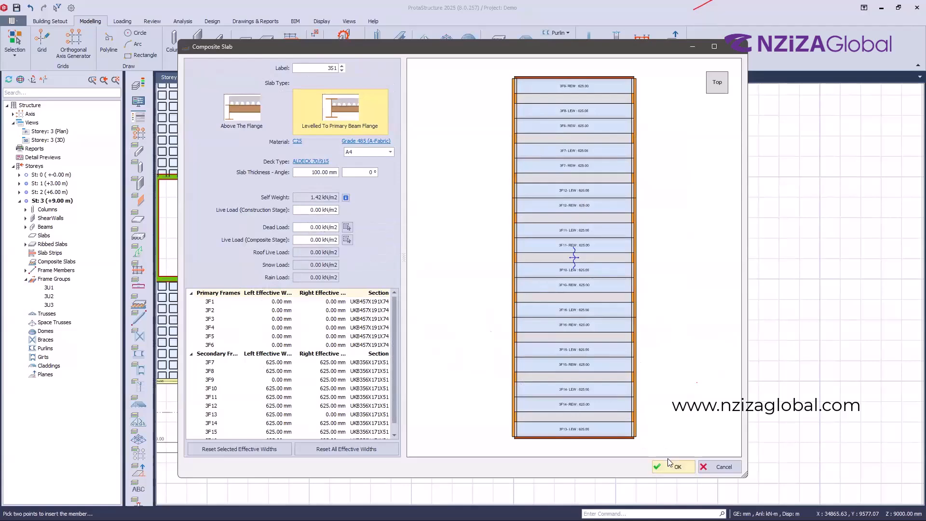
{"action": "left_click", "coordinate": [668, 462]}
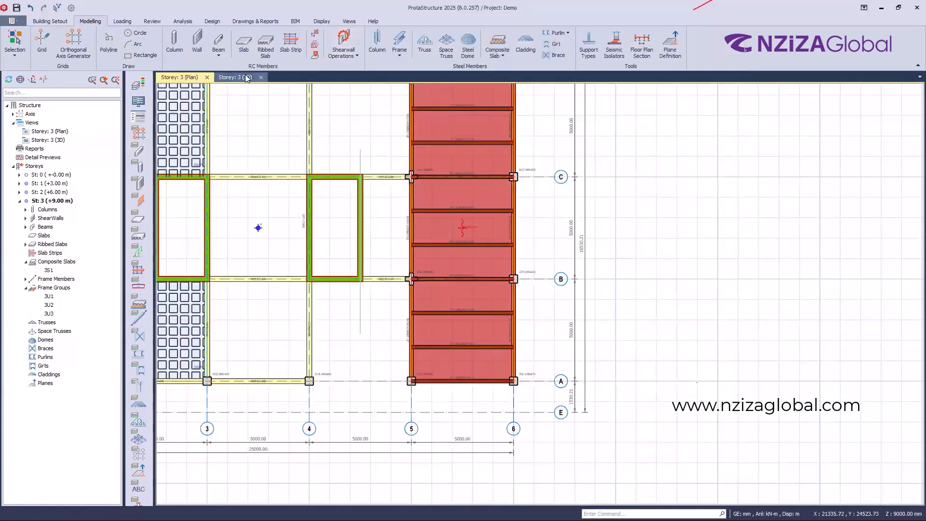
{"action": "key", "text": "Escape"}
Step: Inspect the composite slab and its supporting beams between axes 5 and 6 in the 3D view
{"action": "scroll", "coordinate": [510, 246], "scroll_direction": "down", "scroll_amount": 3}
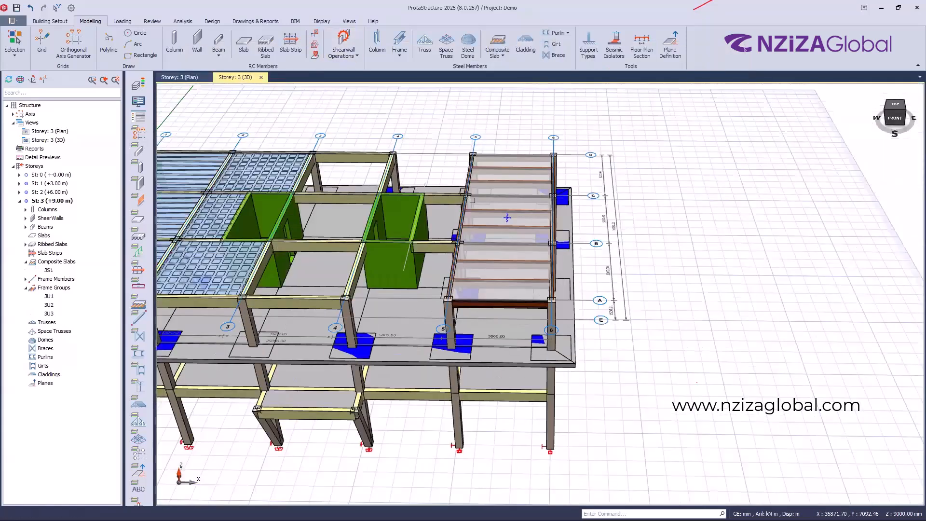
{"action": "middle_click_drag", "start_coordinate": [495, 266], "coordinate": [504, 269]}
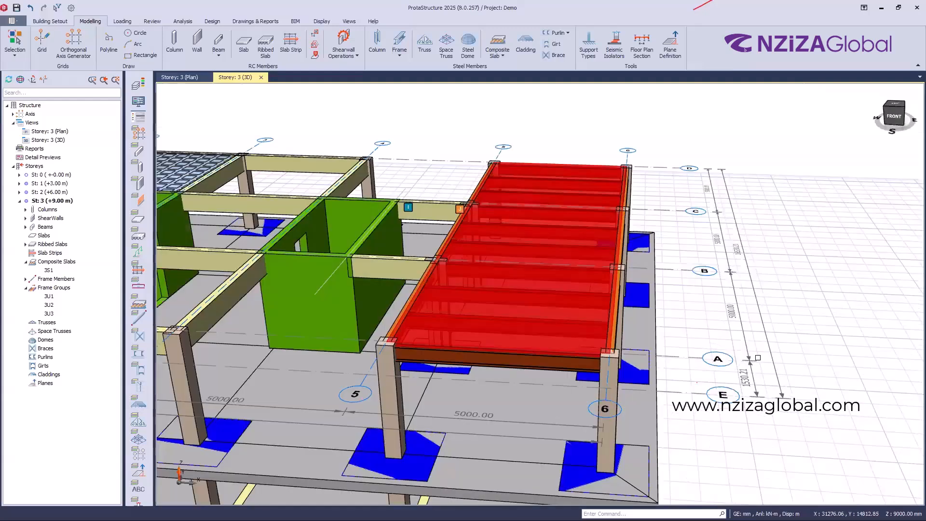
{"action": "scroll", "coordinate": [758, 357], "scroll_direction": "down", "scroll_amount": 5}
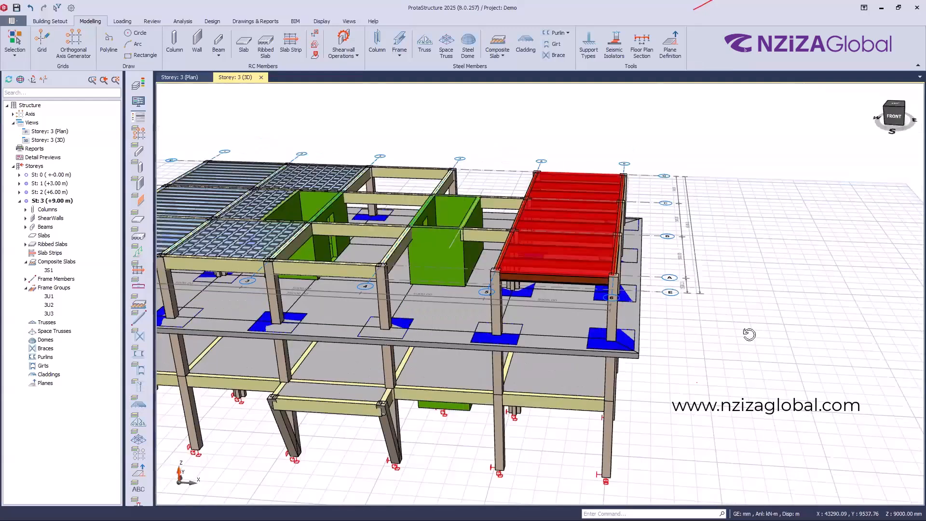
Step: Add storey 4 above the top storey with an inserted storey height of 3000 mm
{"action": "scroll", "coordinate": [748, 331], "scroll_direction": "down", "scroll_amount": 5}
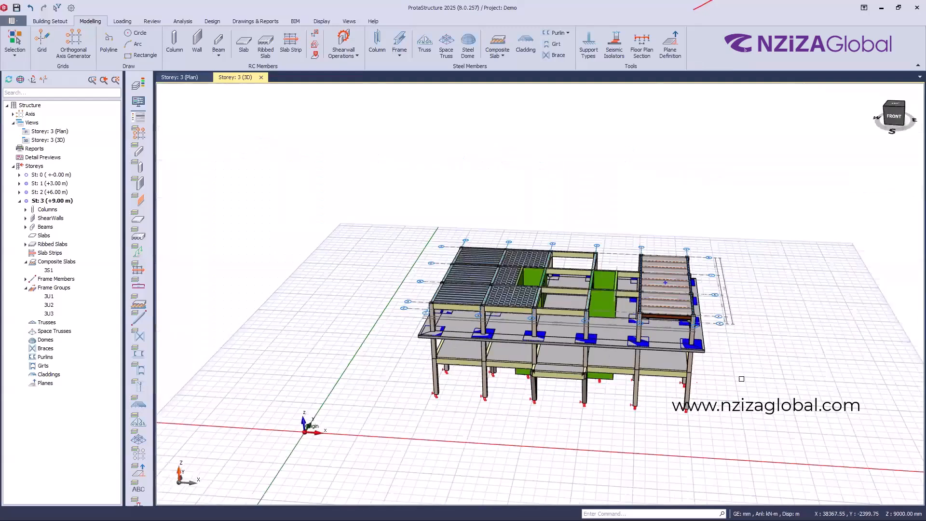
{"action": "middle_click_drag", "start_coordinate": [564, 446], "coordinate": [371, 436]}
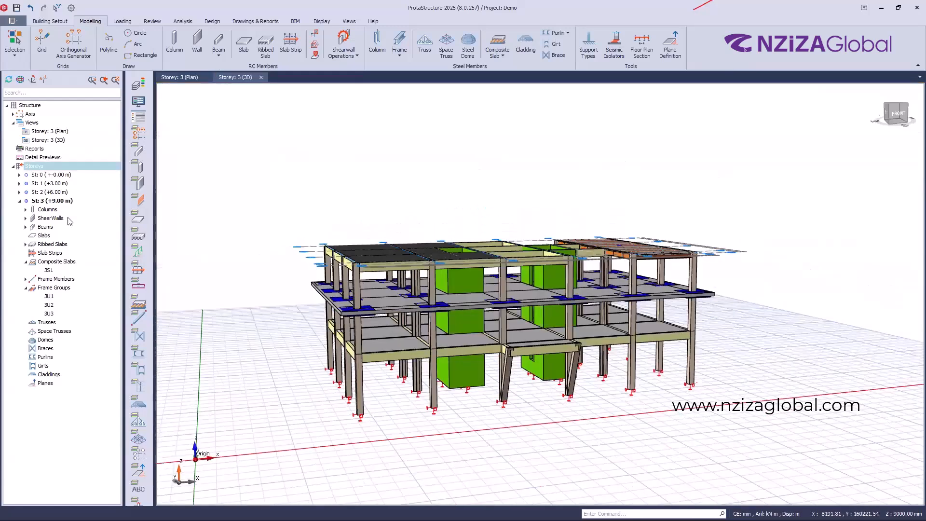
{"action": "right_click", "coordinate": [29, 166]}
{"action": "left_click", "coordinate": [52, 183]}
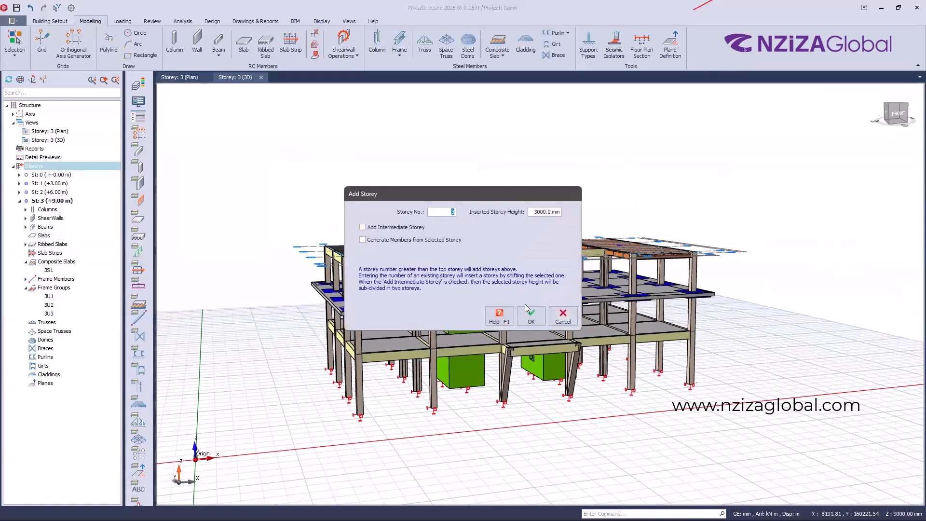
{"action": "type", "text": "4"}
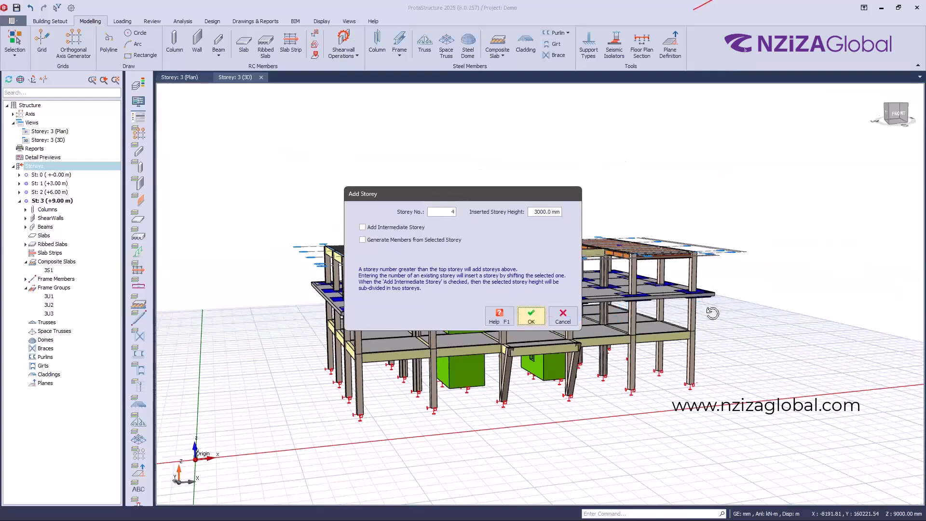
{"action": "key", "text": "Return"}
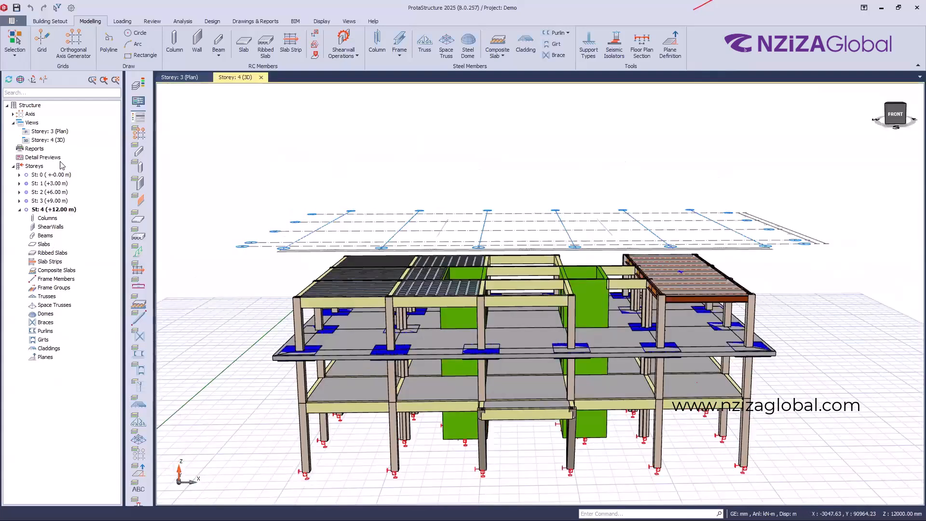
Step: Generate storey 4 from storey 3, copying only the columns and shearwalls
{"action": "left_click", "coordinate": [83, 200]}
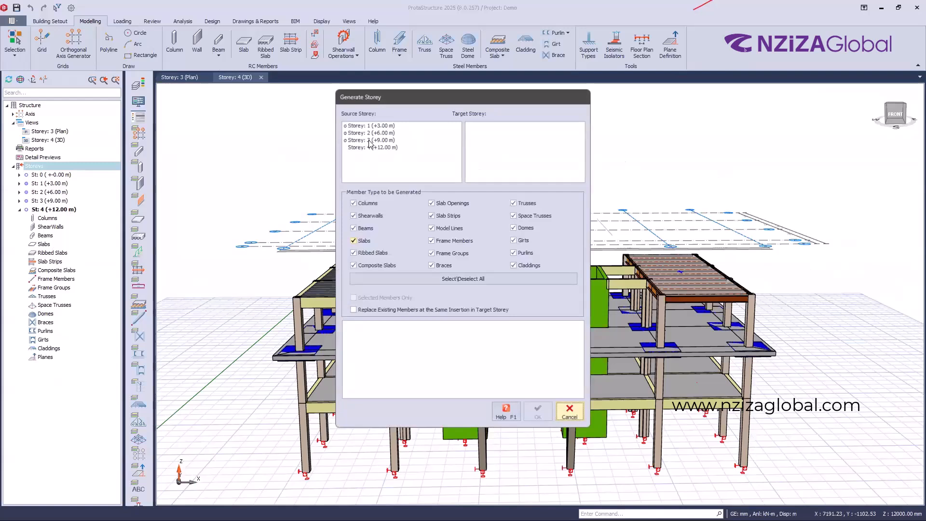
{"action": "left_click", "coordinate": [431, 279]}
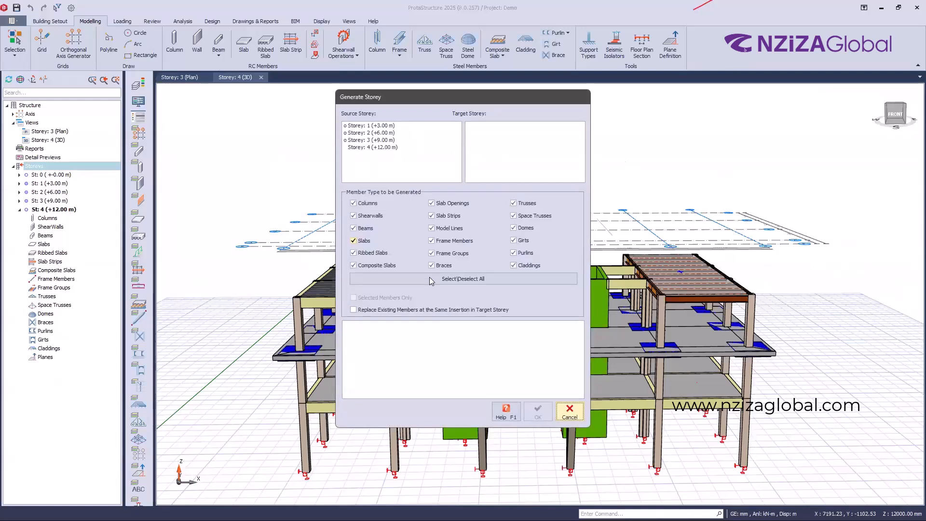
{"action": "left_click", "coordinate": [355, 204]}
{"action": "left_click", "coordinate": [368, 216]}
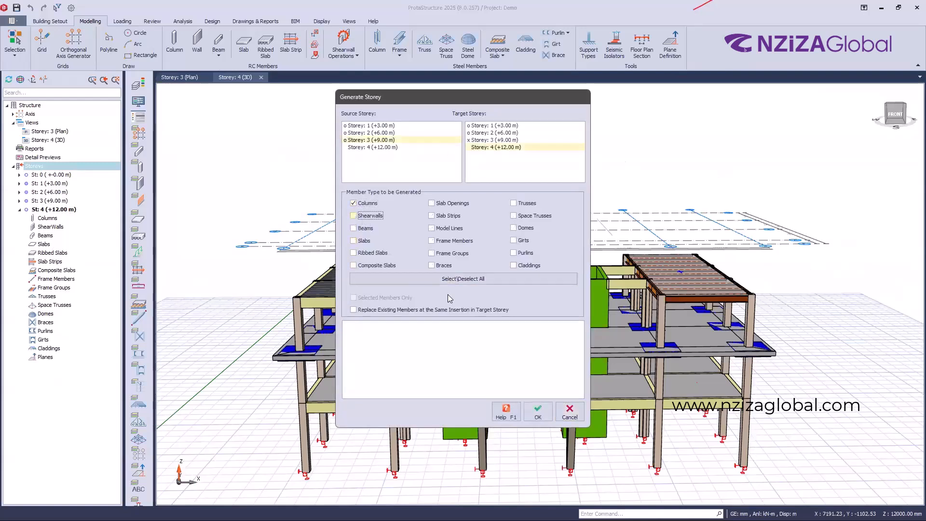
{"action": "left_click", "coordinate": [533, 418]}
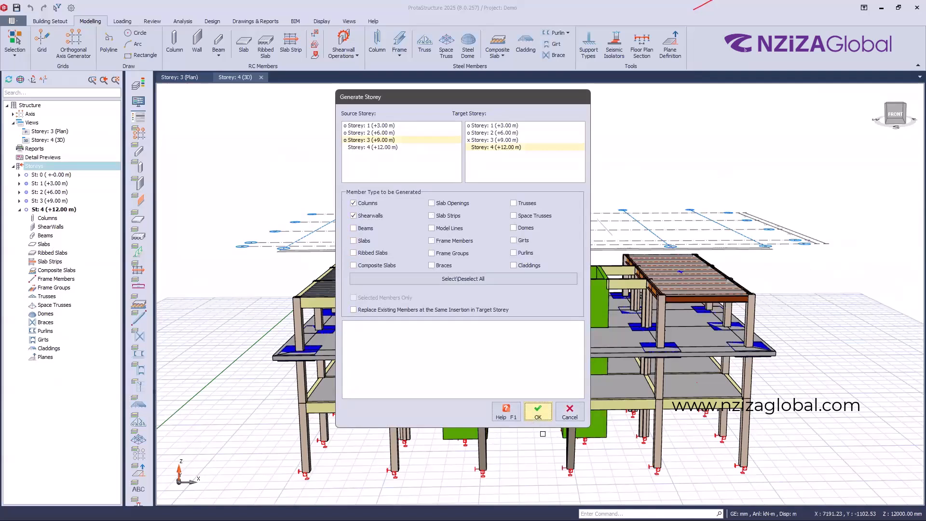
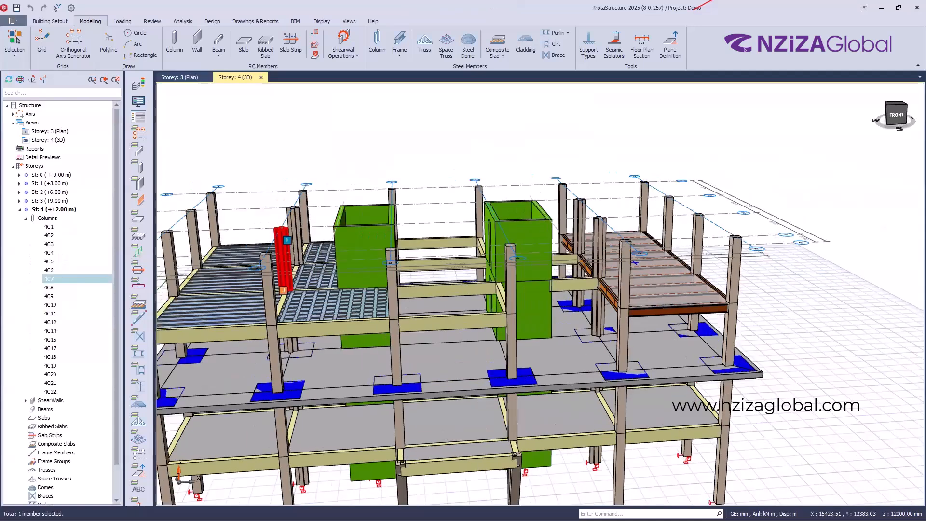
Step: In the storey 4 plan, match all properties of the 2/D column onto the cross-shaped columns on axes 2 and 5
{"action": "middle_click_drag", "start_coordinate": [312, 277], "coordinate": [314, 281]}
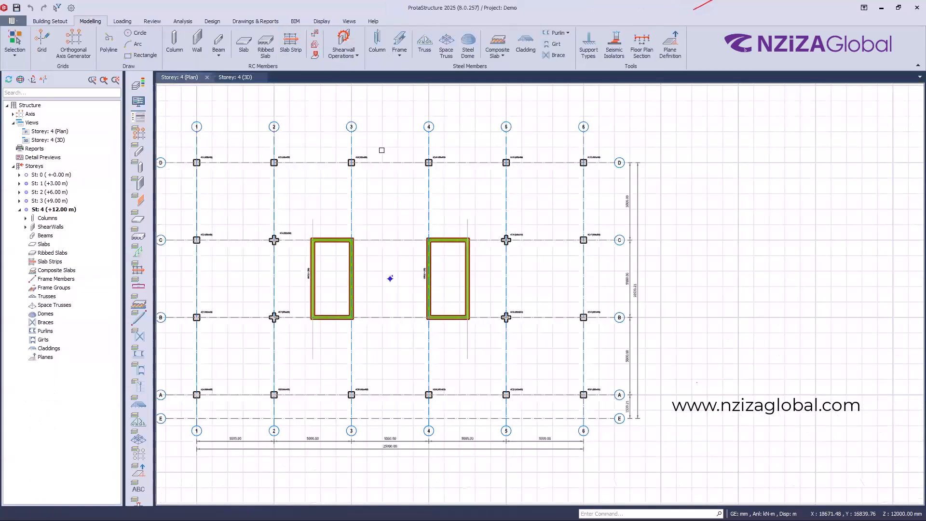
{"action": "scroll", "coordinate": [382, 151], "scroll_direction": "up", "scroll_amount": 2}
{"action": "left_click", "coordinate": [366, 155]}
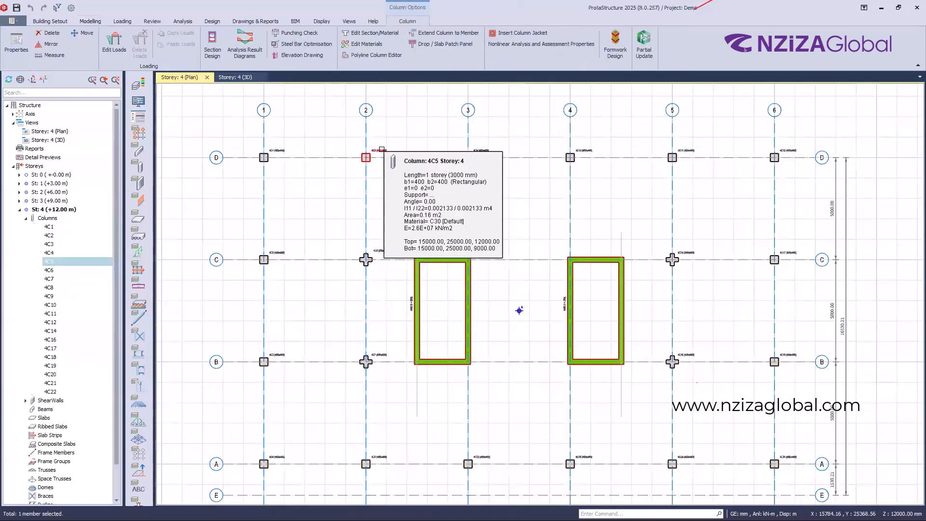
{"action": "right_click", "coordinate": [381, 154]}
{"action": "left_click", "coordinate": [416, 189]}
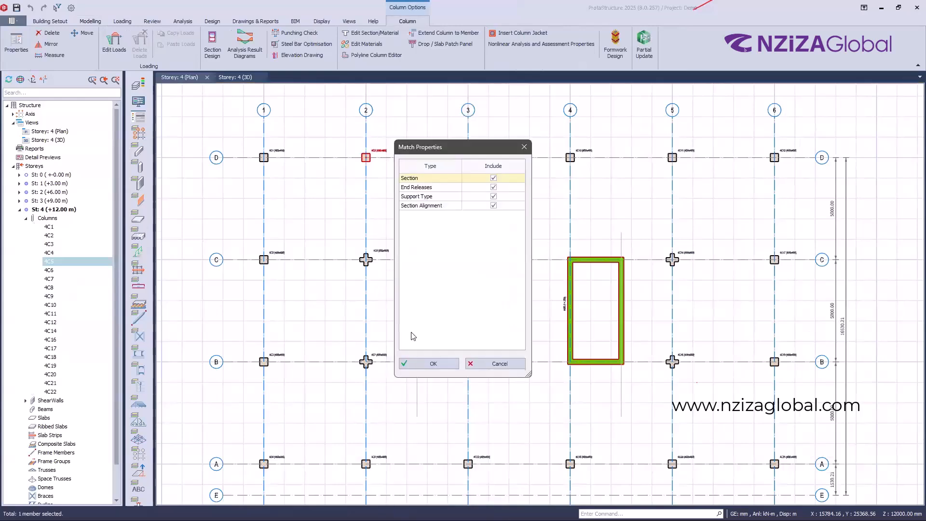
{"action": "left_click", "coordinate": [428, 365]}
{"action": "left_click", "coordinate": [380, 251]}
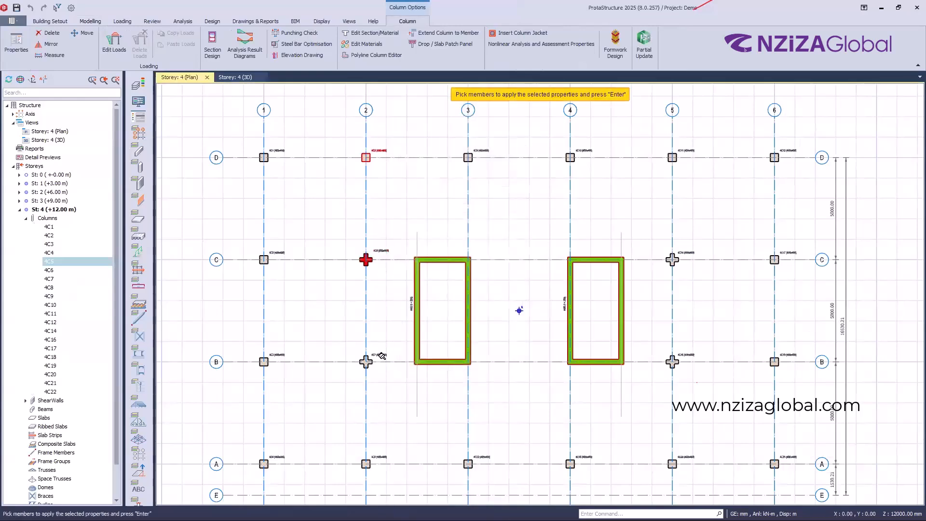
{"action": "left_click", "coordinate": [380, 357]}
{"action": "key", "text": "Return"}
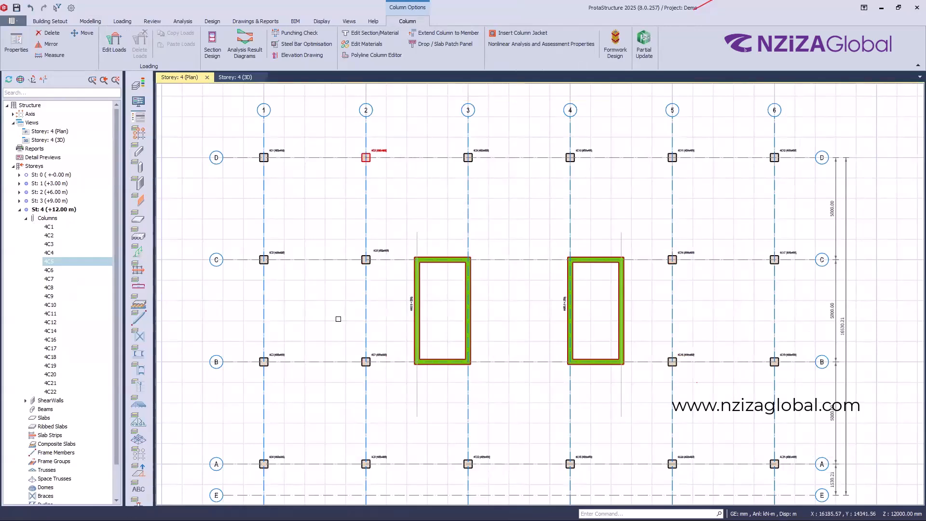
{"action": "scroll", "coordinate": [360, 342], "scroll_direction": "down", "scroll_amount": 2}
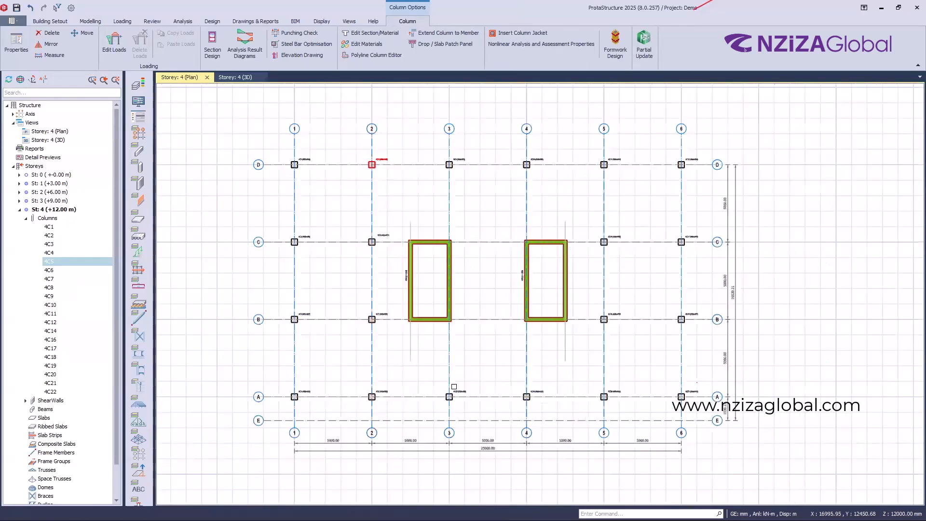
Step: Delete the four storey 4 columns where axes 3 and 4 meet axes A and D
{"action": "key", "text": "Escape"}
{"action": "left_click", "coordinate": [463, 391]}
{"action": "left_click", "coordinate": [533, 390]}
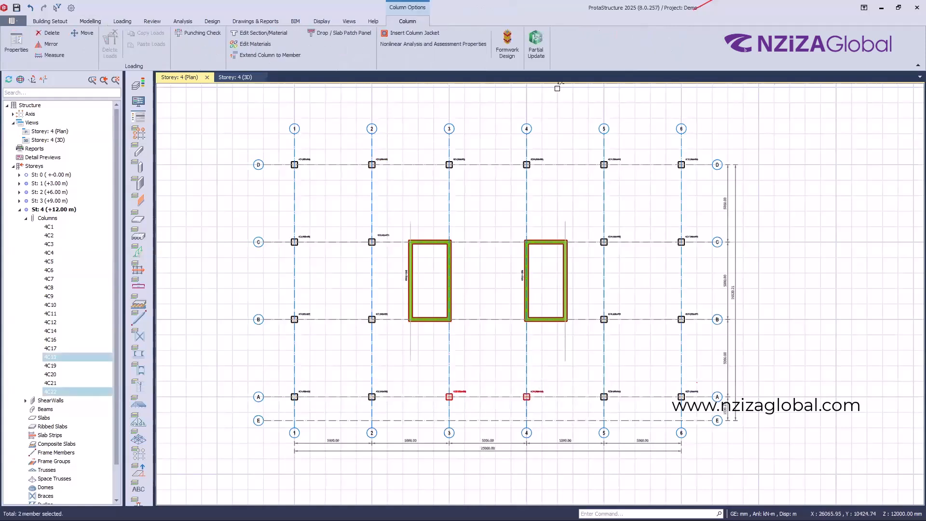
{"action": "left_click", "coordinate": [543, 158]}
{"action": "left_click", "coordinate": [462, 159]}
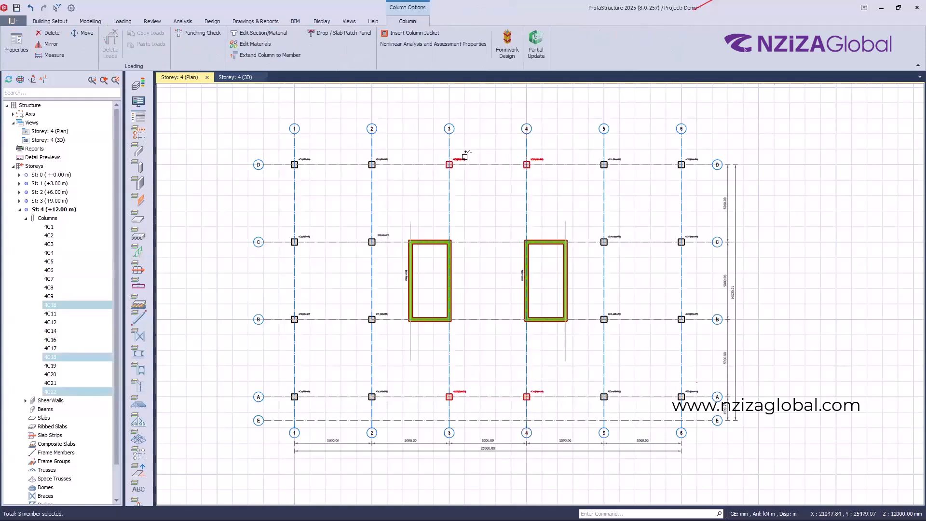
{"action": "key", "text": "Delete"}
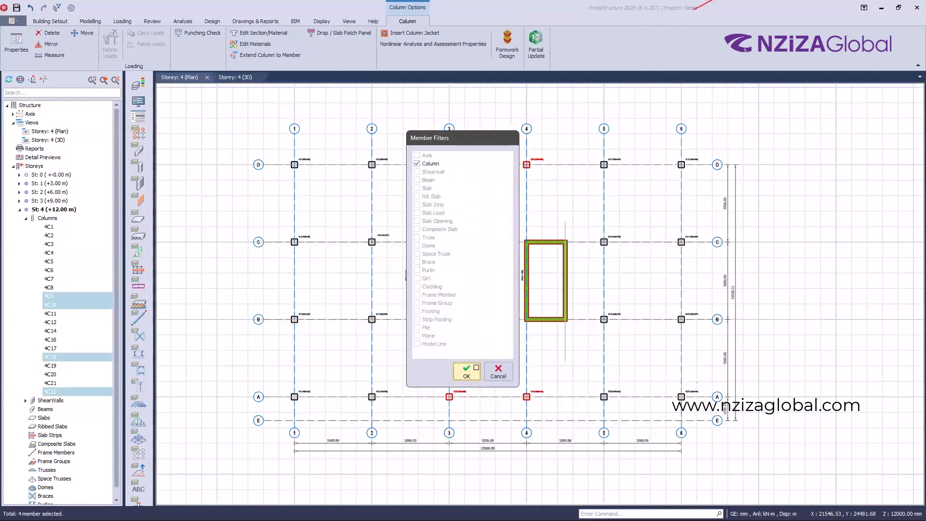
{"action": "left_click", "coordinate": [468, 373]}
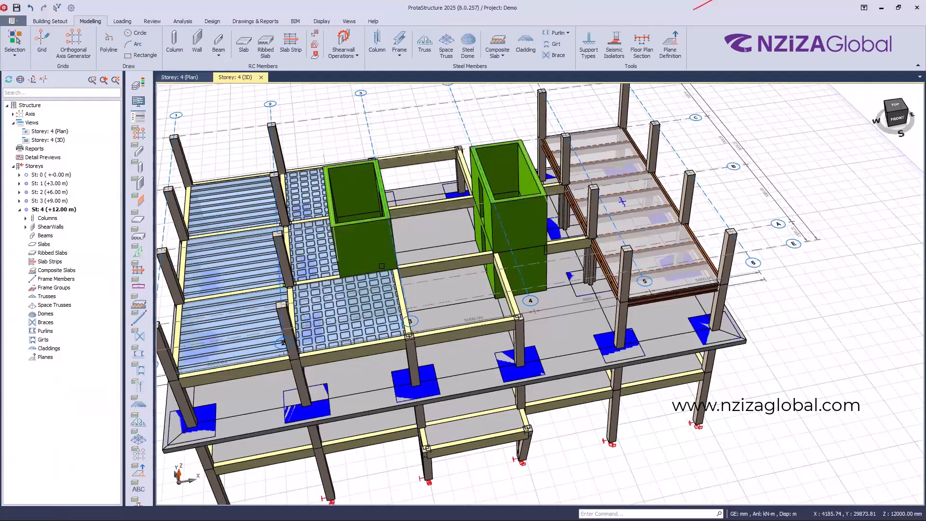
Step: Select all storey 4 columns along axes 2 and 5 in the 3D view and open their column table
{"action": "middle_click_drag", "start_coordinate": [456, 318], "coordinate": [457, 320]}
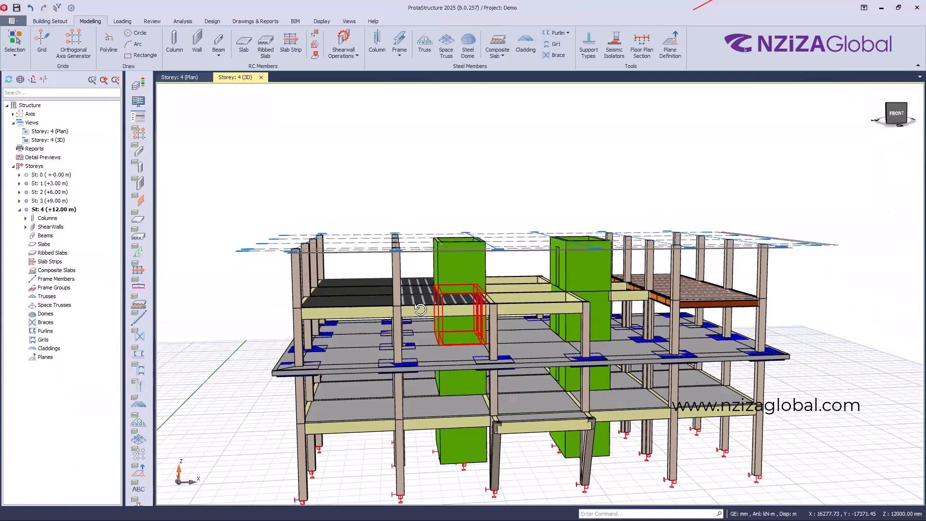
{"action": "scroll", "coordinate": [405, 298], "scroll_direction": "up", "scroll_amount": 3}
{"action": "left_click", "coordinate": [401, 307]}
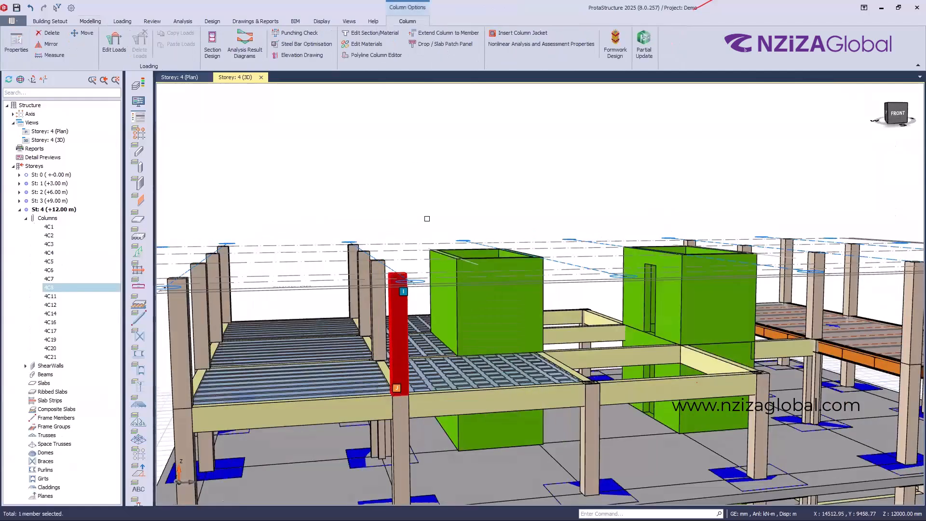
{"action": "scroll", "coordinate": [427, 218], "scroll_direction": "down", "scroll_amount": 3}
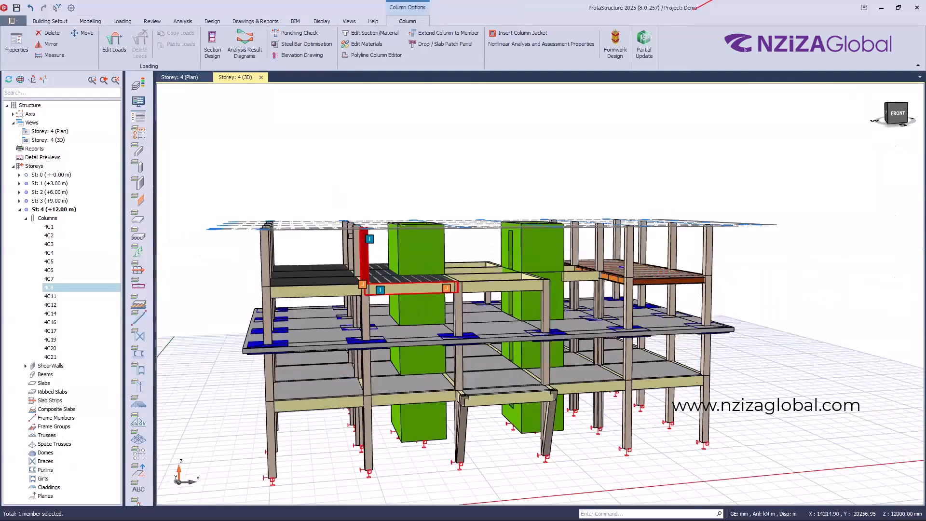
{"action": "middle_click_drag", "start_coordinate": [351, 236], "coordinate": [348, 237]}
{"action": "left_click_drag", "start_coordinate": [382, 257], "coordinate": [348, 237]}
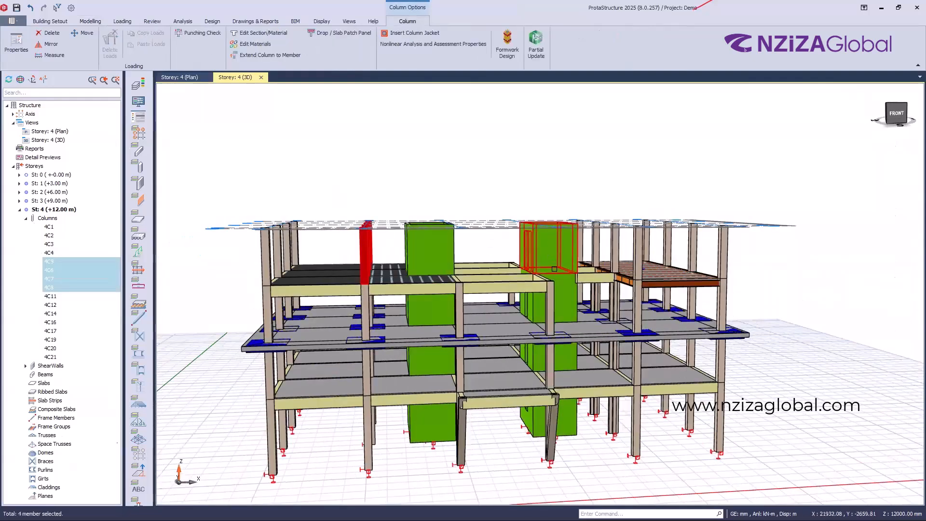
{"action": "middle_click_drag", "start_coordinate": [598, 304], "coordinate": [598, 243]}
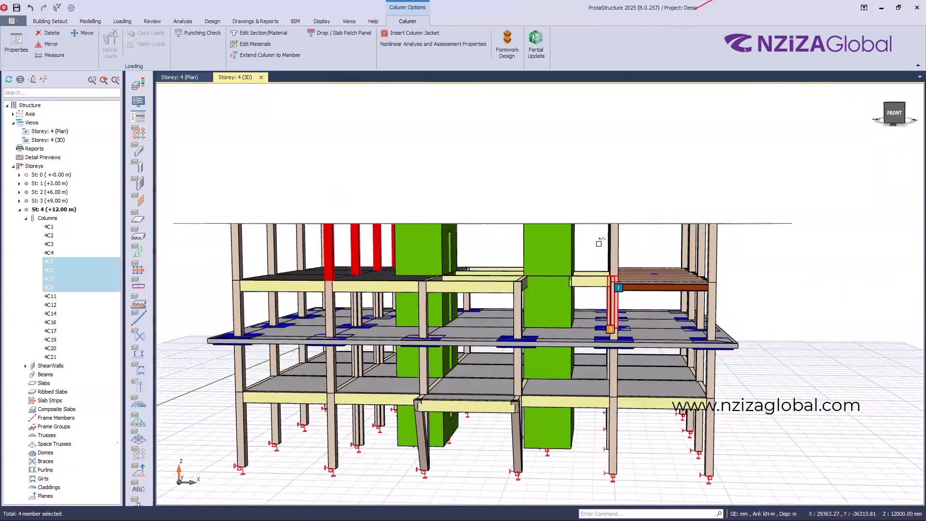
{"action": "left_click_drag", "start_coordinate": [590, 259], "coordinate": [595, 274]}
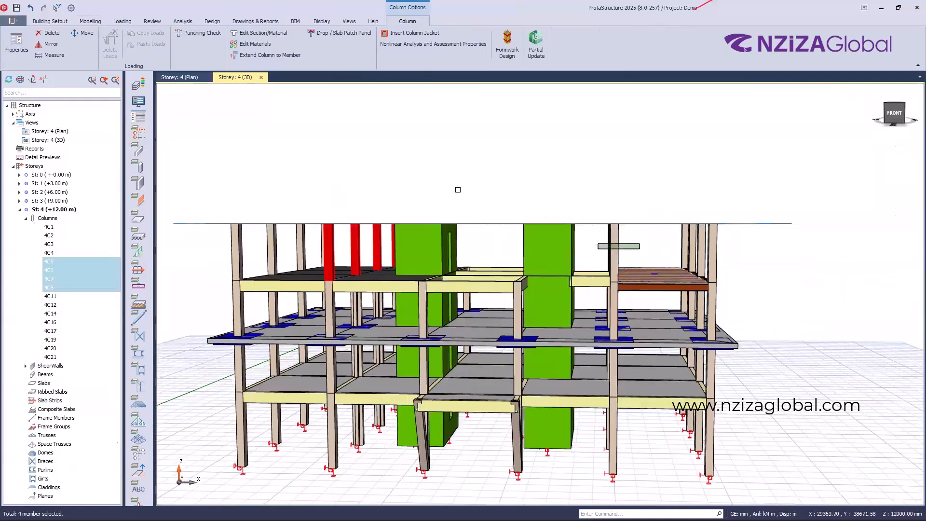
{"action": "mouse_move", "coordinate": [457, 189]}
{"action": "middle_mouse_down"}
{"action": "mouse_move", "coordinate": [382, 184]}
{"action": "mouse_move", "coordinate": [378, 168]}
{"action": "middle_mouse_up"}
{"action": "right_click", "coordinate": [378, 169]}
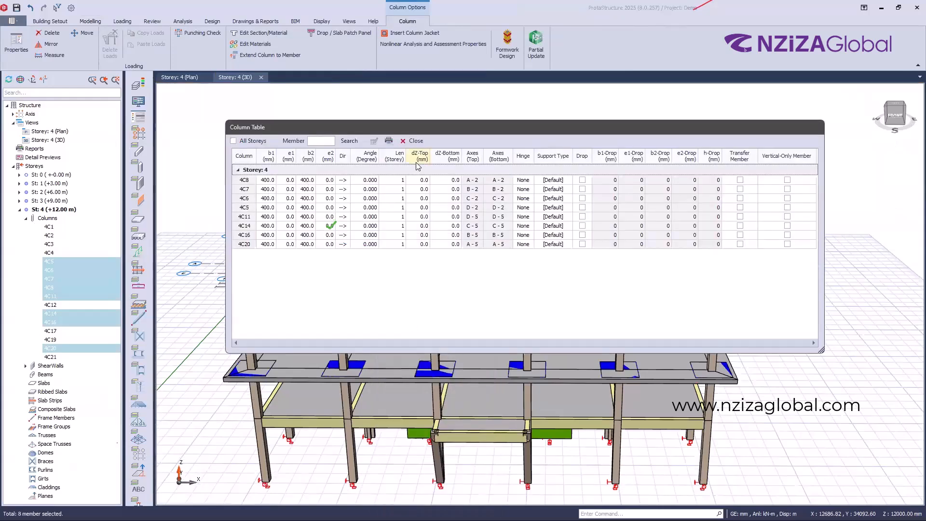
Step: Set dZ-Top to 2000 mm for all the selected columns on axes 2 and 5 and close the table
{"action": "key", "text": "ctrl"}
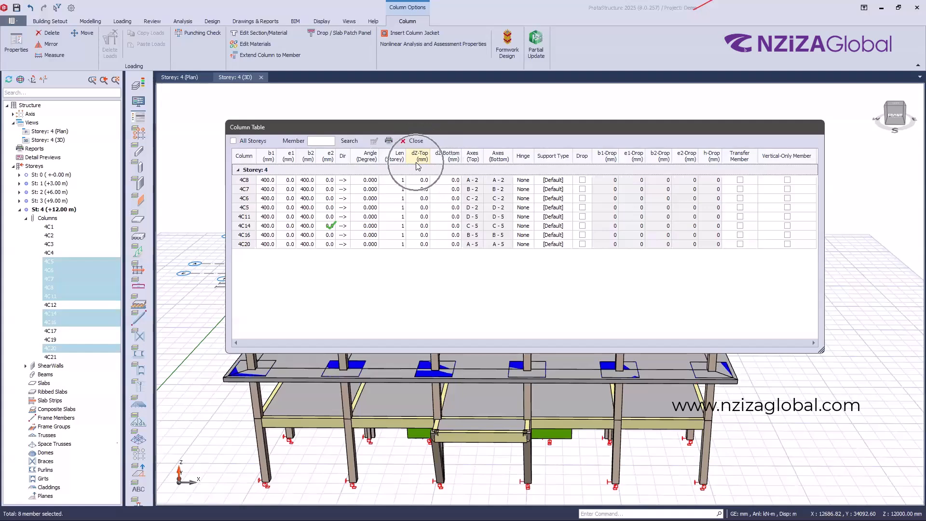
{"action": "left_click", "coordinate": [418, 167]}
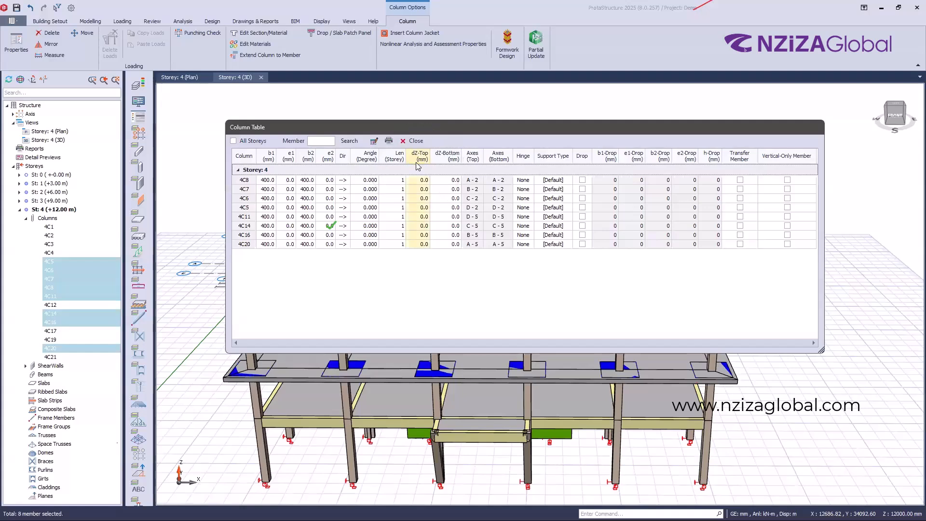
{"action": "key", "text": "ctrl"}
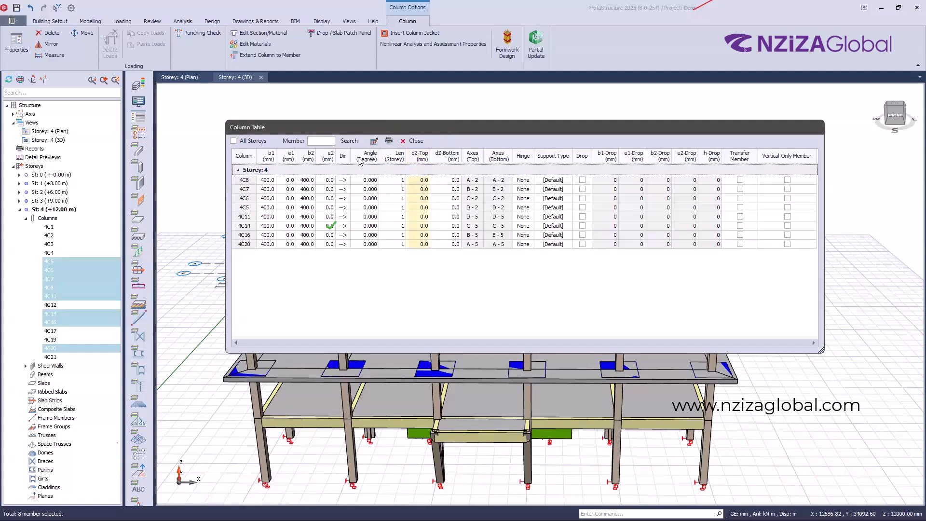
{"action": "left_click", "coordinate": [374, 140]}
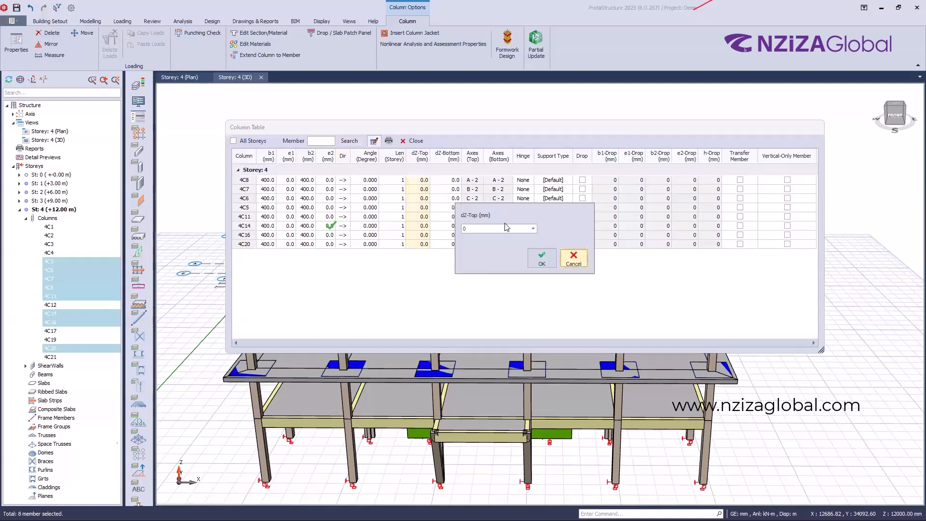
{"action": "double_click", "coordinate": [495, 229]}
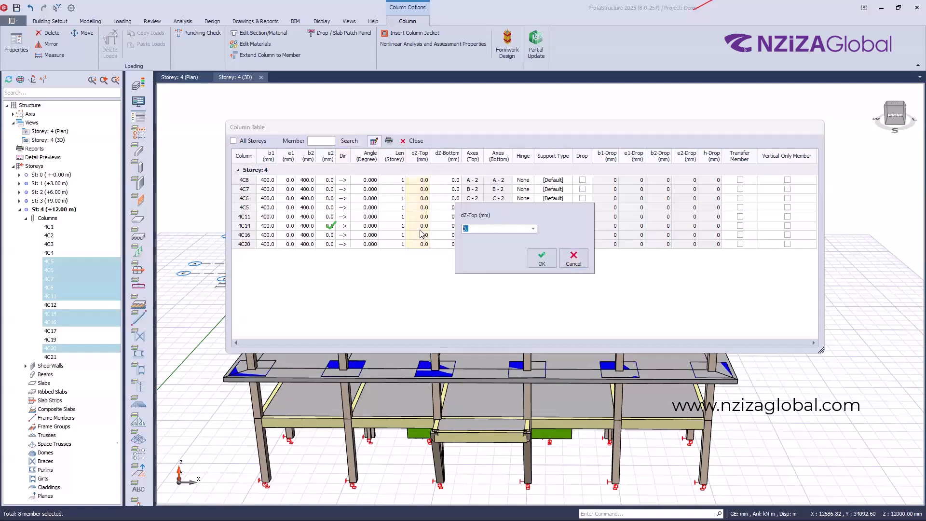
{"action": "type", "text": "2000"}
{"action": "left_click", "coordinate": [542, 258]}
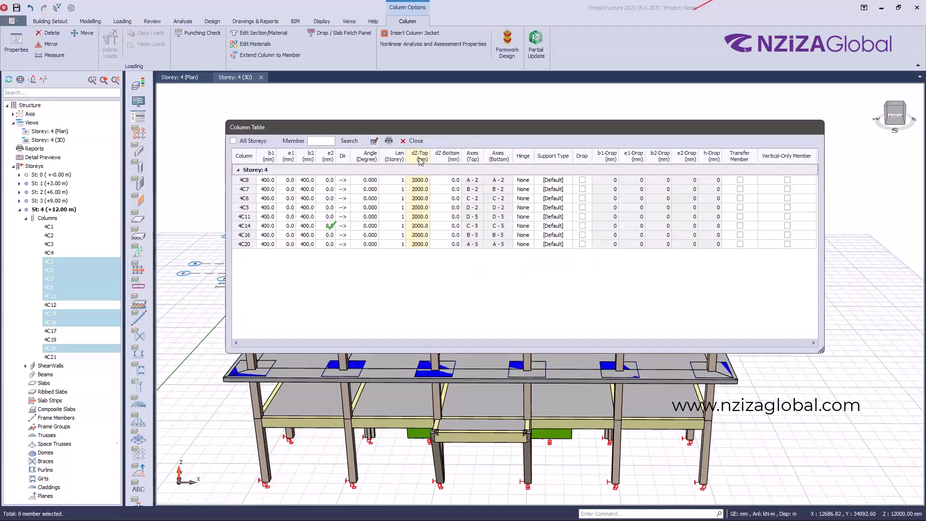
{"action": "left_click", "coordinate": [411, 141]}
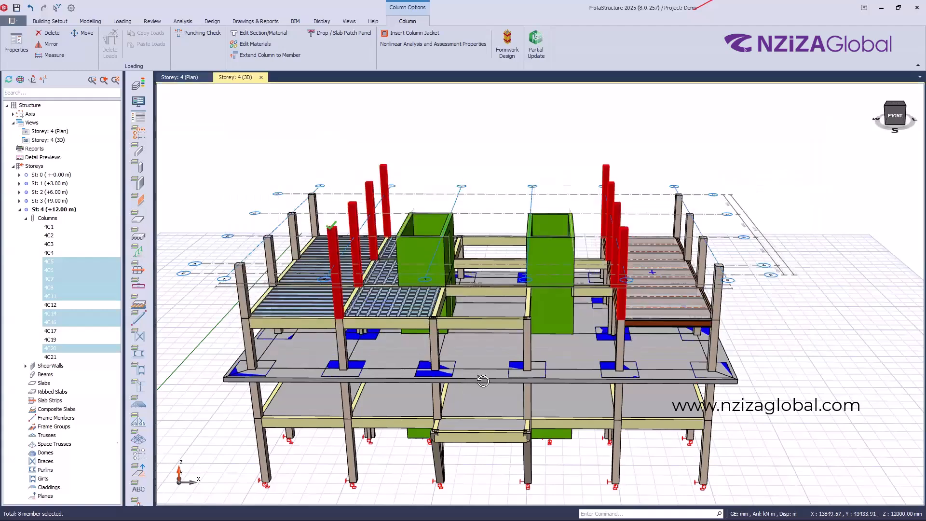
{"action": "left_click_drag", "start_coordinate": [483, 381], "coordinate": [615, 214]}
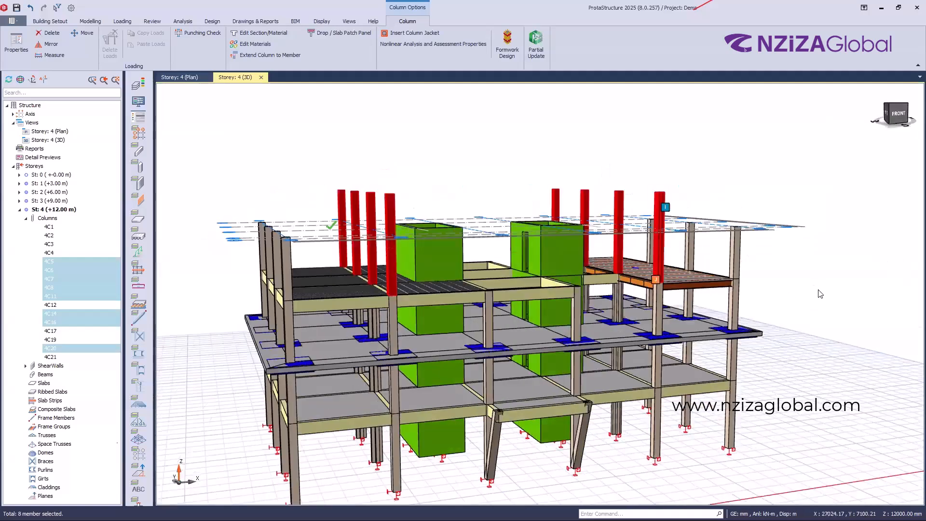
Step: Clear the column selection and place a truss between the tops of the frontmost storey 4 columns on axes 1 and 2
{"action": "right_click", "coordinate": [773, 310]}
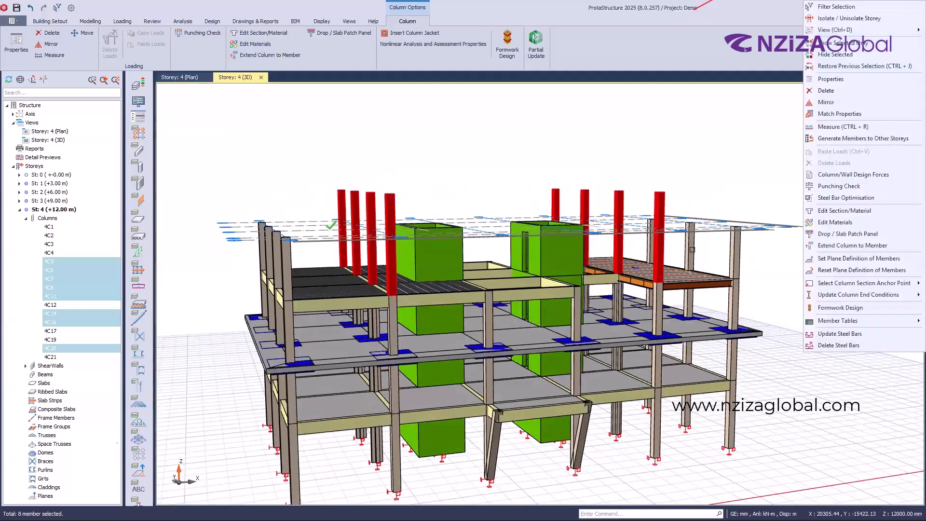
{"action": "mouse_move", "coordinate": [730, 261]}
{"action": "left_mouse_down"}
{"action": "mouse_move", "coordinate": [762, 265]}
{"action": "mouse_move", "coordinate": [732, 258]}
{"action": "left_mouse_up"}
{"action": "left_click_drag", "start_coordinate": [659, 238], "coordinate": [705, 245]}
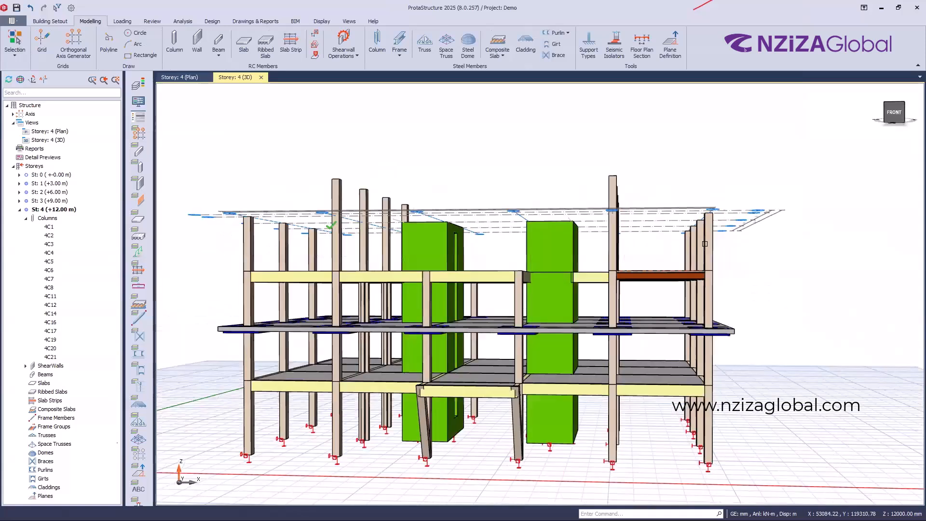
{"action": "left_click_drag", "start_coordinate": [719, 303], "coordinate": [710, 299]}
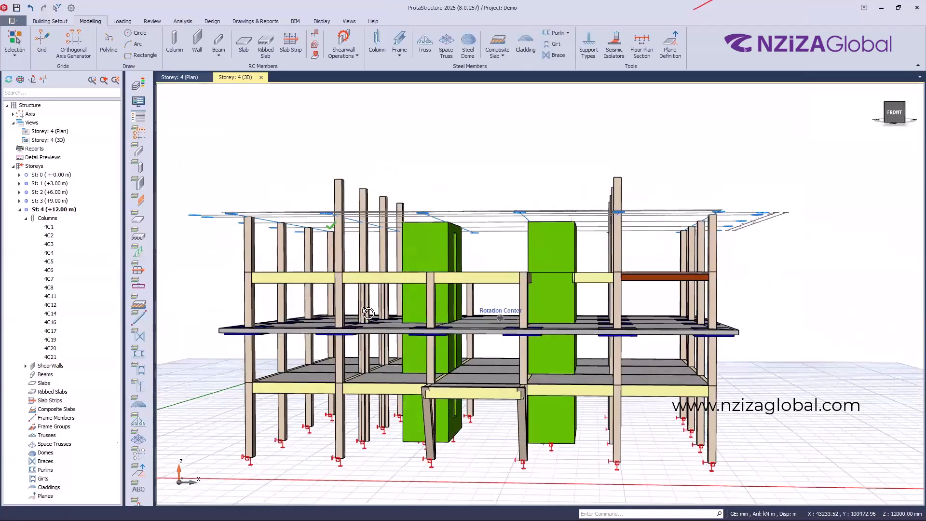
{"action": "left_click_drag", "start_coordinate": [367, 314], "coordinate": [335, 245]}
{"action": "left_click_drag", "start_coordinate": [220, 317], "coordinate": [271, 259]}
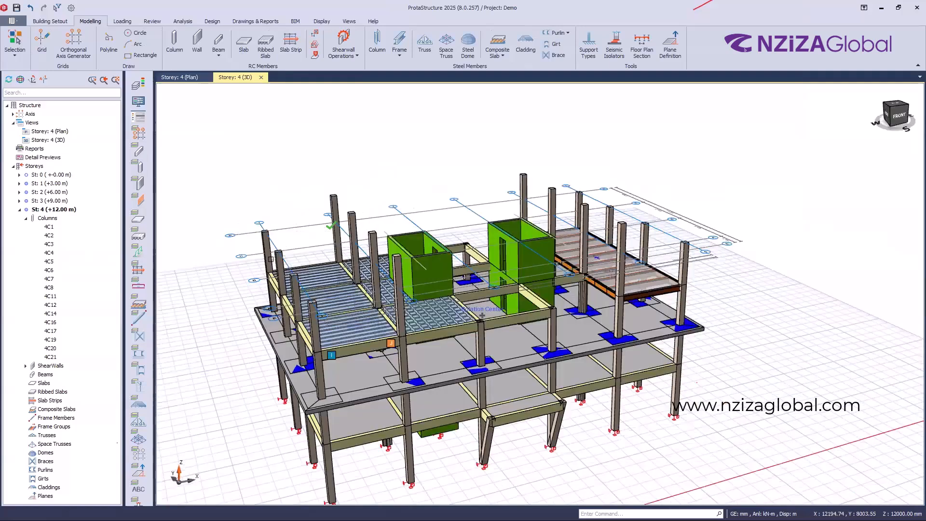
{"action": "left_click", "coordinate": [424, 50]}
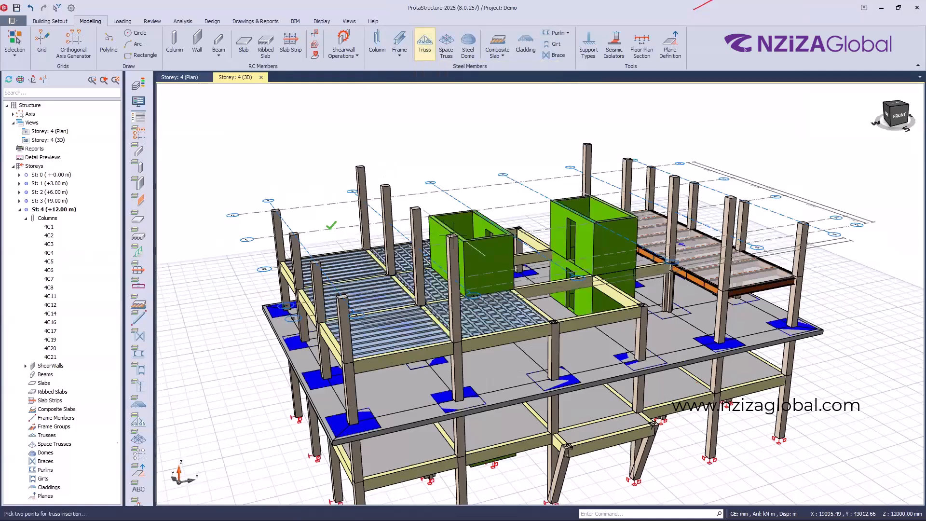
{"action": "left_click", "coordinate": [489, 287]}
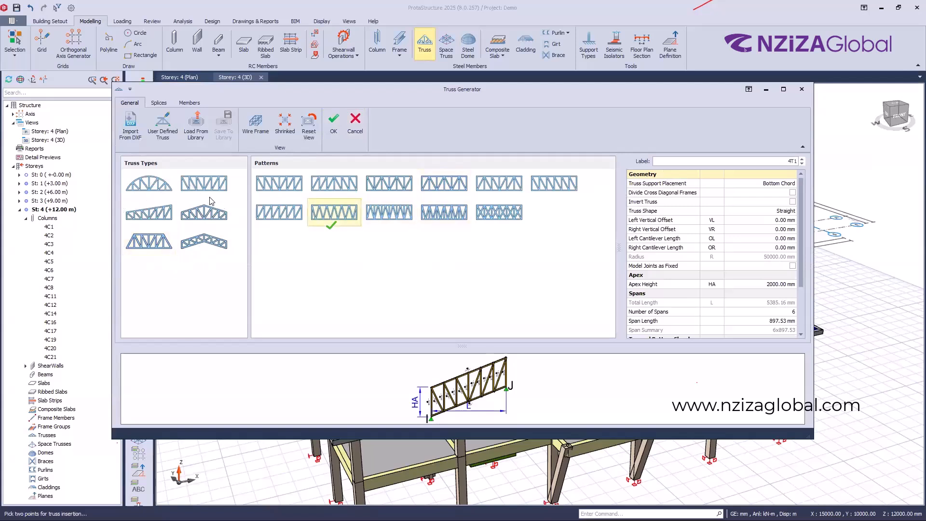
Step: Review the truss patterns and geometry and set the truss support placement to Top Chord
{"action": "left_click", "coordinate": [346, 198]}
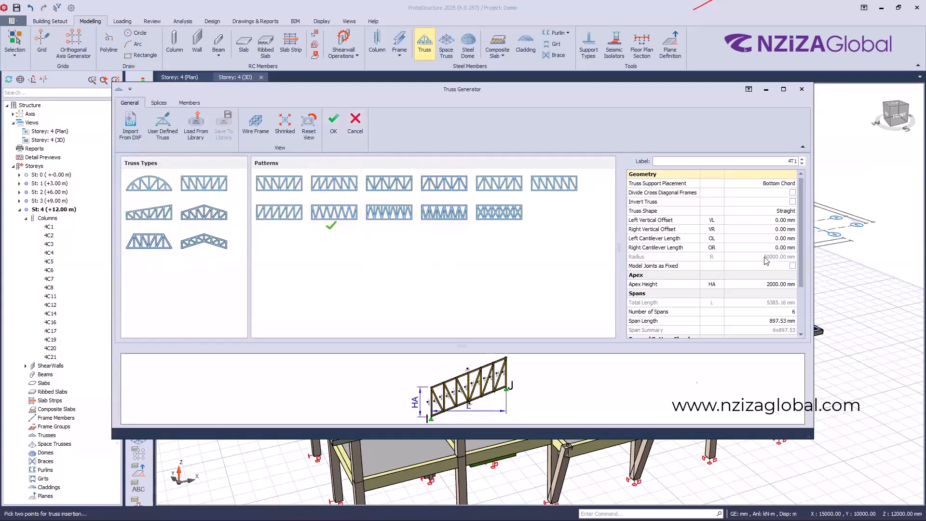
{"action": "scroll", "coordinate": [738, 249], "scroll_direction": "down", "scroll_amount": 3}
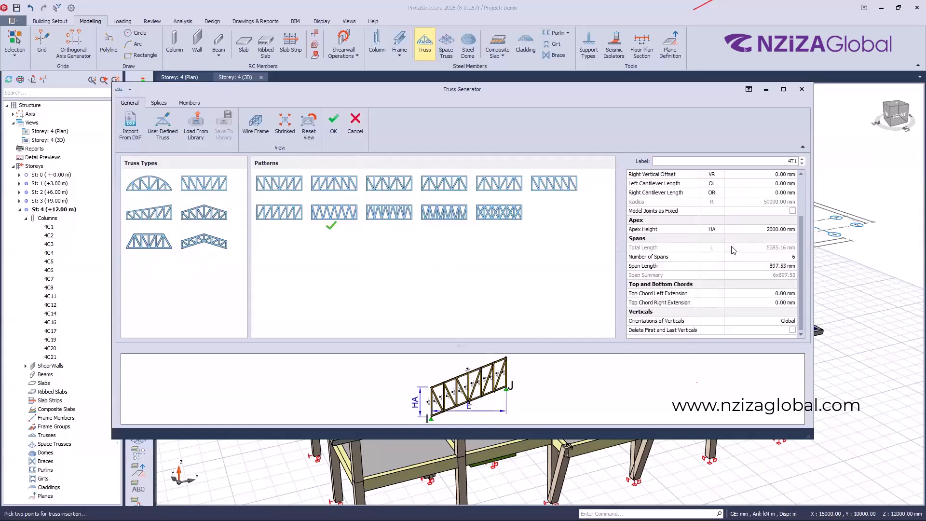
{"action": "scroll", "coordinate": [734, 251], "scroll_direction": "up", "scroll_amount": 3}
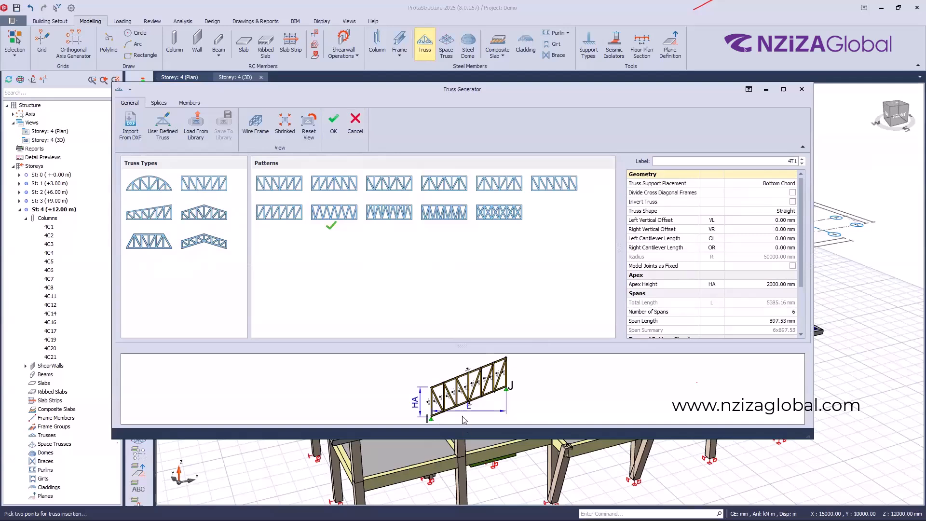
{"action": "left_click_drag", "start_coordinate": [462, 439], "coordinate": [462, 479]}
{"action": "mouse_move", "coordinate": [456, 401]}
{"action": "middle_mouse_down"}
{"action": "mouse_move", "coordinate": [459, 429]}
{"action": "mouse_move", "coordinate": [461, 403]}
{"action": "middle_mouse_up"}
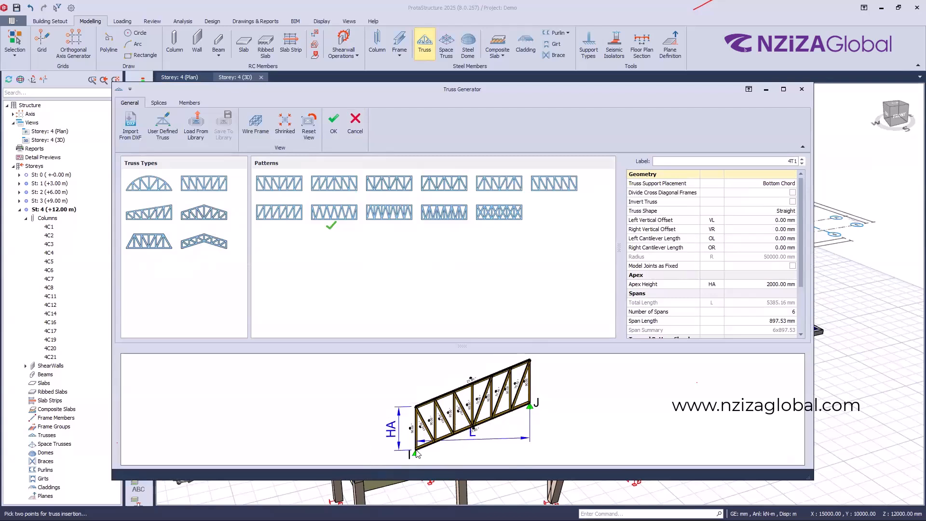
{"action": "left_click", "coordinate": [767, 183]}
{"action": "left_click", "coordinate": [767, 184]}
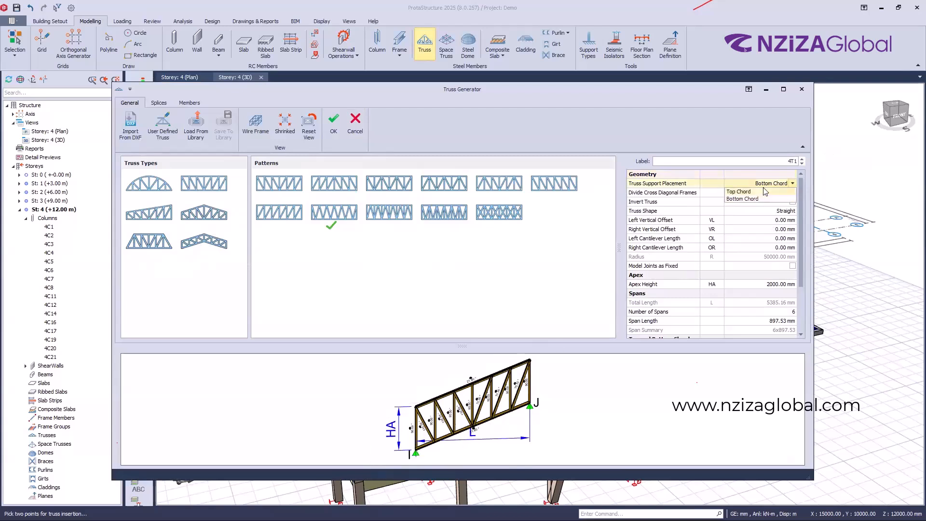
{"action": "left_click", "coordinate": [766, 192]}
{"action": "scroll", "coordinate": [493, 388], "scroll_direction": "down", "scroll_amount": 3}
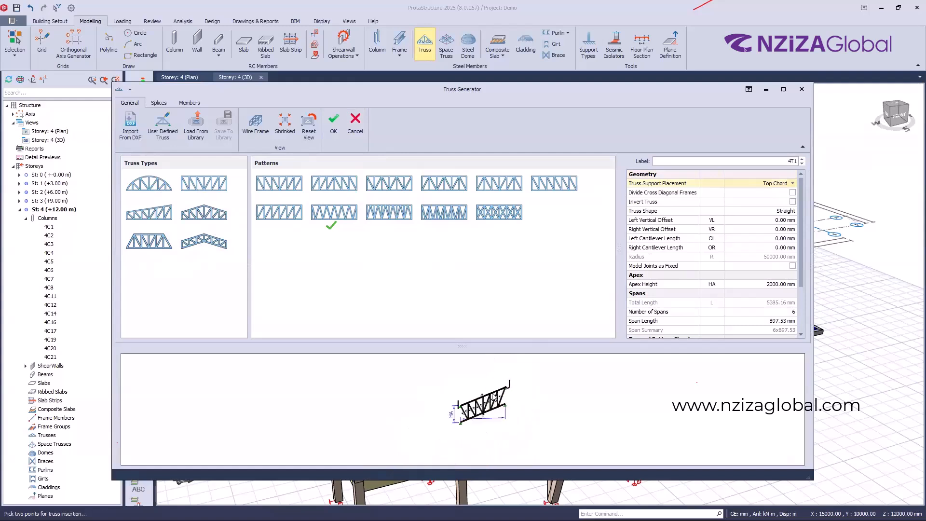
{"action": "scroll", "coordinate": [494, 400], "scroll_direction": "up", "scroll_amount": 3}
{"action": "scroll", "coordinate": [495, 396], "scroll_direction": "down", "scroll_amount": 3}
{"action": "scroll", "coordinate": [494, 389], "scroll_direction": "up", "scroll_amount": 3}
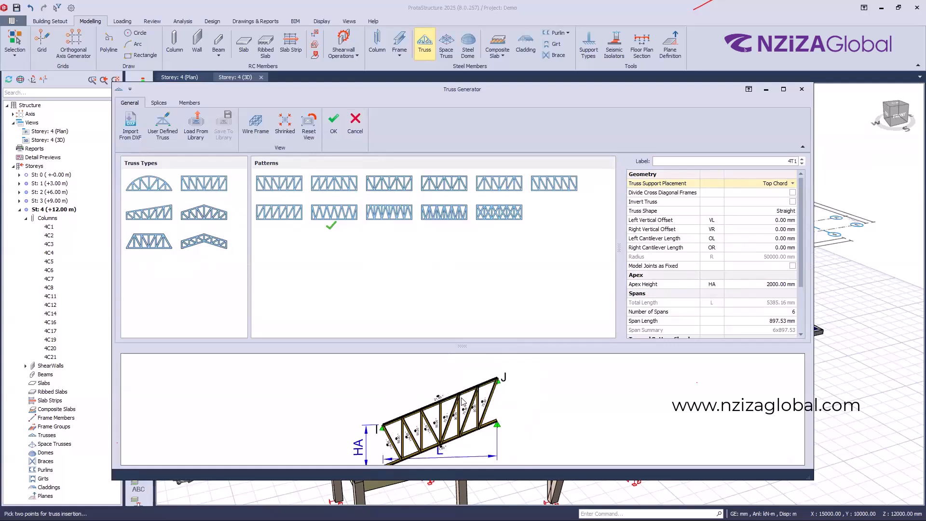
Step: Review the truss's splices, member table and top chord section, and generate the truss with the existing sections
{"action": "left_click", "coordinate": [155, 103]}
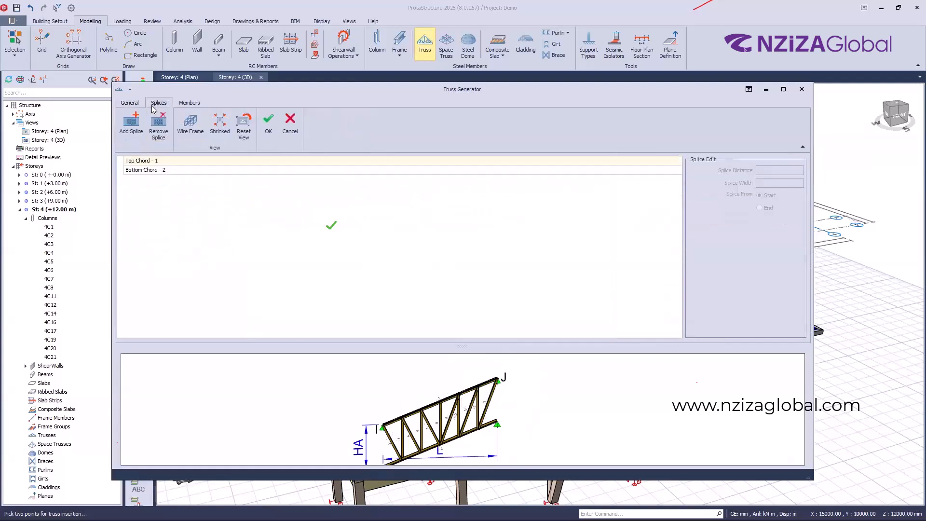
{"action": "left_click", "coordinate": [188, 103]}
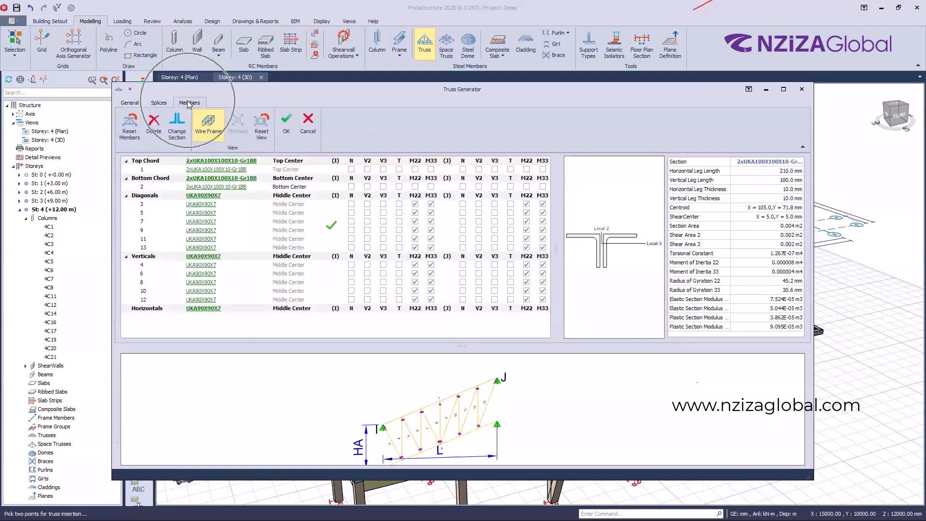
{"action": "left_click", "coordinate": [220, 162]}
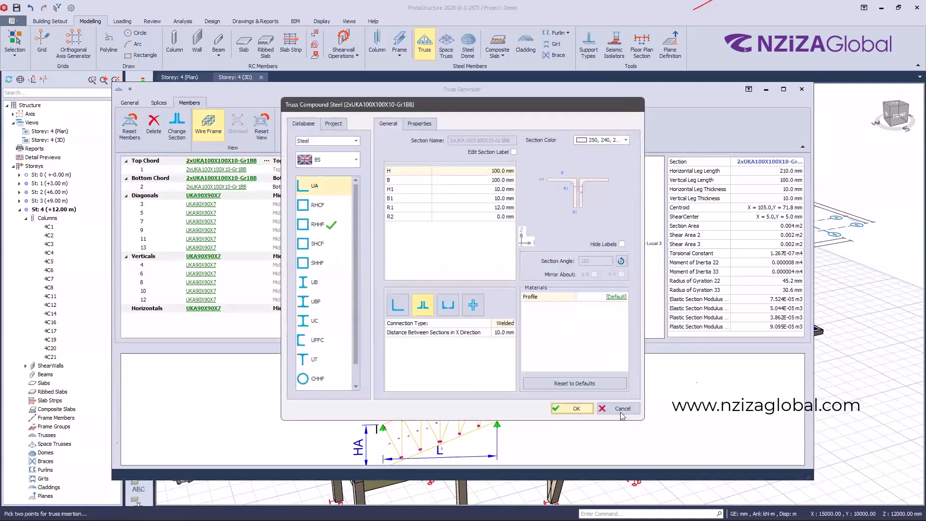
{"action": "left_click", "coordinate": [615, 407]}
{"action": "left_click", "coordinate": [288, 128]}
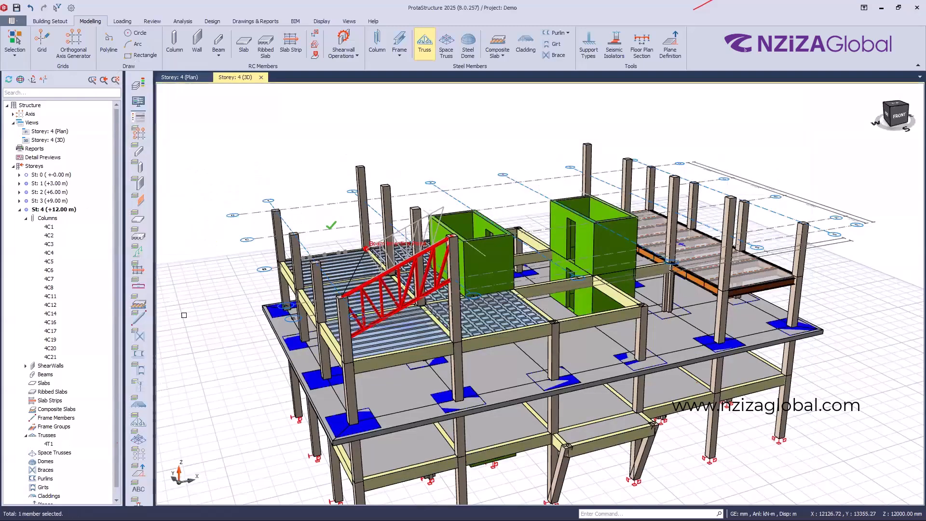
Step: Reopen the new truss's properties and reduce its apex height to about half
{"action": "scroll", "coordinate": [490, 391], "scroll_direction": "up", "scroll_amount": 2}
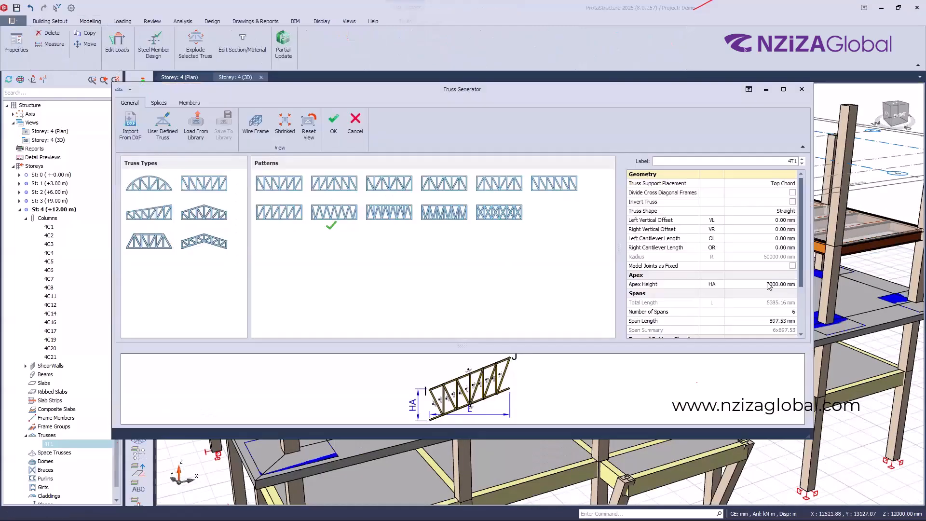
{"action": "left_click", "coordinate": [762, 283]}
{"action": "type", "text": "100"}
{"action": "key", "text": "Return"}
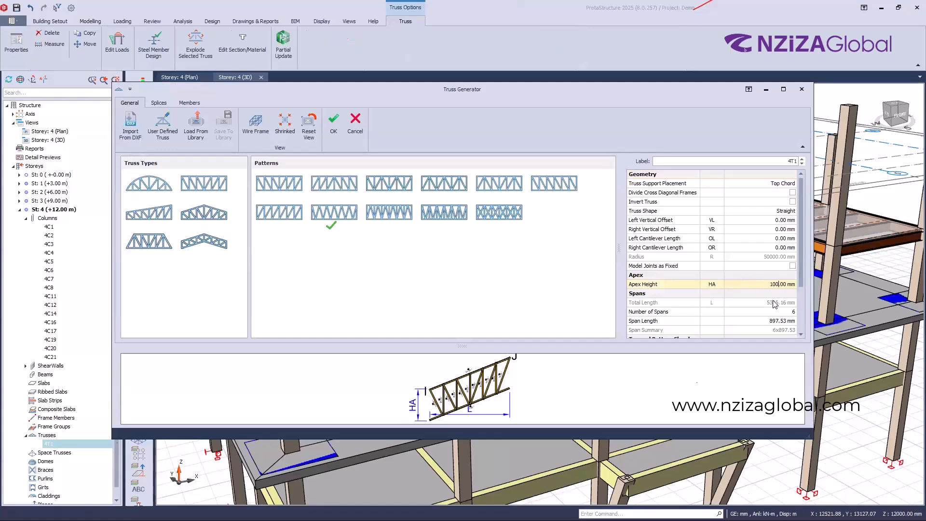
{"action": "left_click", "coordinate": [756, 276]}
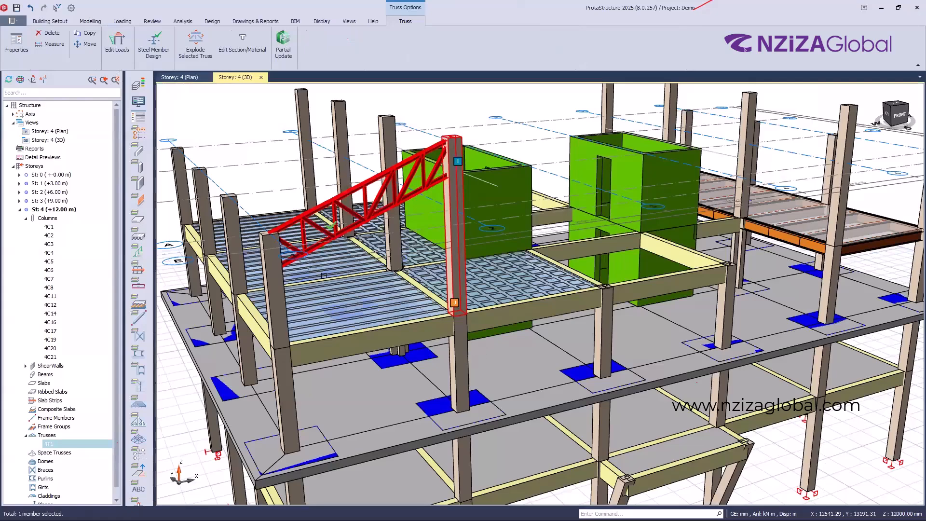
Step: Copy the truss onto the other three column rows between axes 1 and 2
{"action": "middle_click_drag", "start_coordinate": [323, 276], "coordinate": [331, 265]}
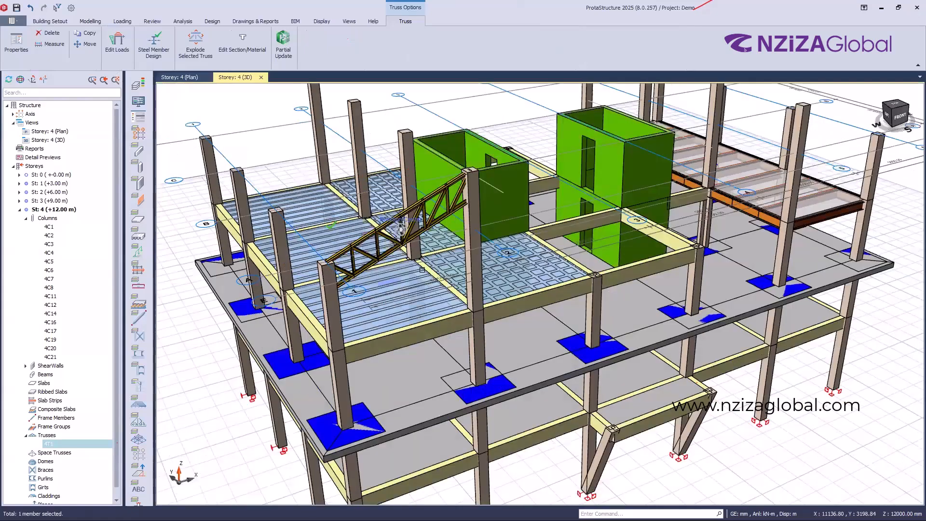
{"action": "left_click", "coordinate": [422, 270]}
{"action": "scroll", "coordinate": [429, 259], "scroll_direction": "up", "scroll_amount": 2}
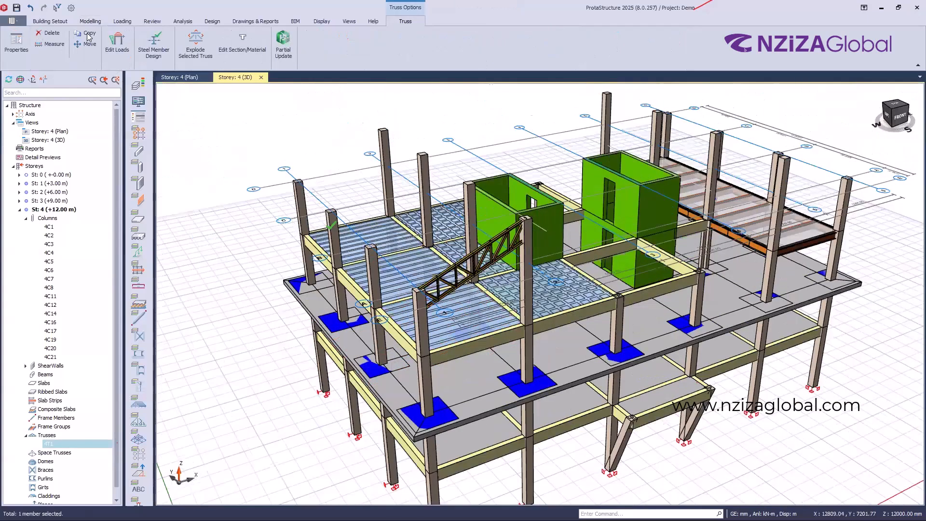
{"action": "left_click", "coordinate": [88, 35]}
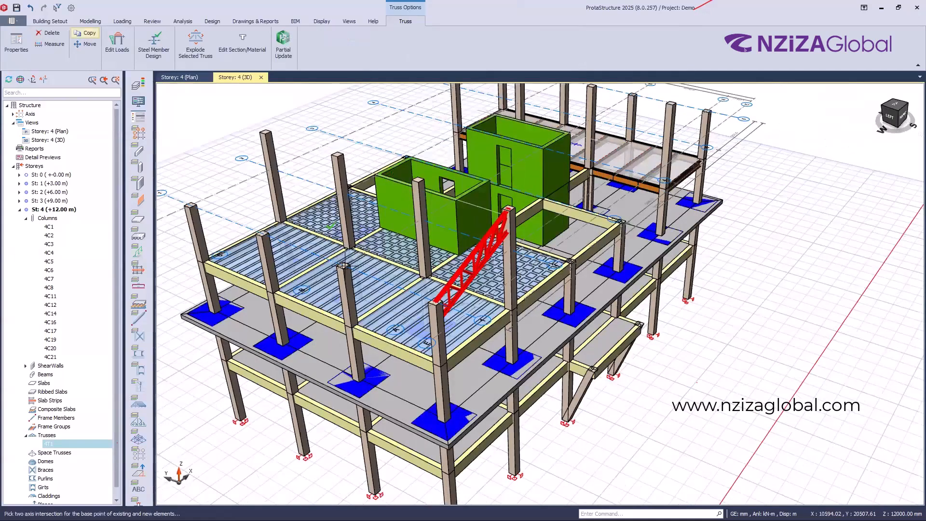
{"action": "left_click", "coordinate": [344, 266]}
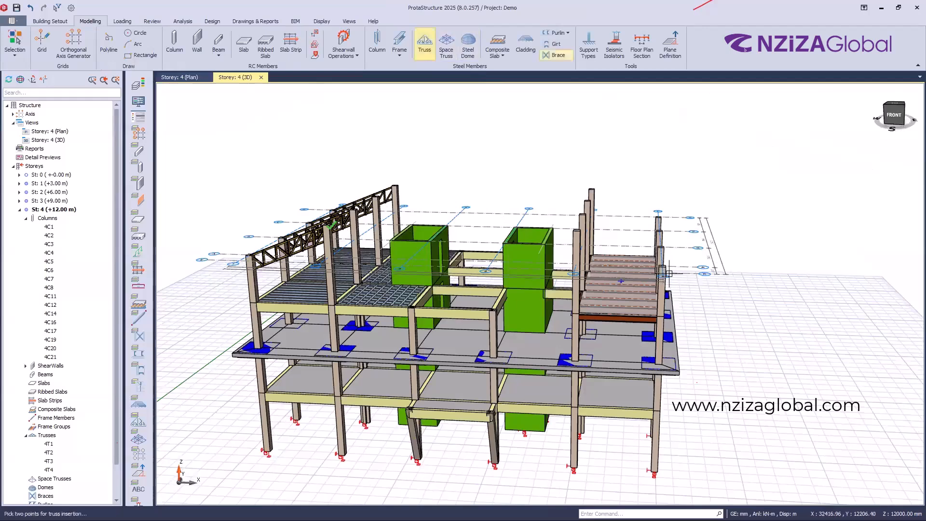
Step: Insert a matching truss between the frontmost columns on axes 5 and 6 and copy it to the other three rows
{"action": "scroll", "coordinate": [658, 260], "scroll_direction": "up", "scroll_amount": 4}
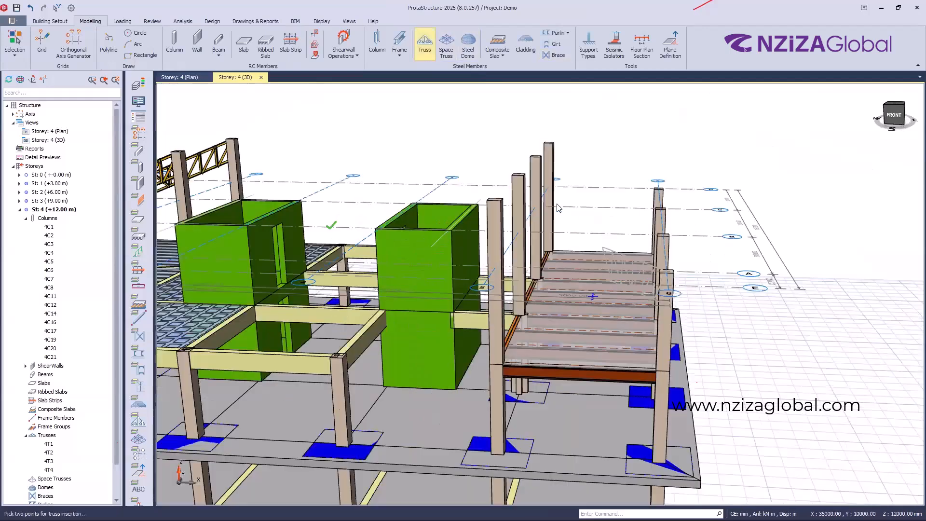
{"action": "left_click", "coordinate": [332, 116]}
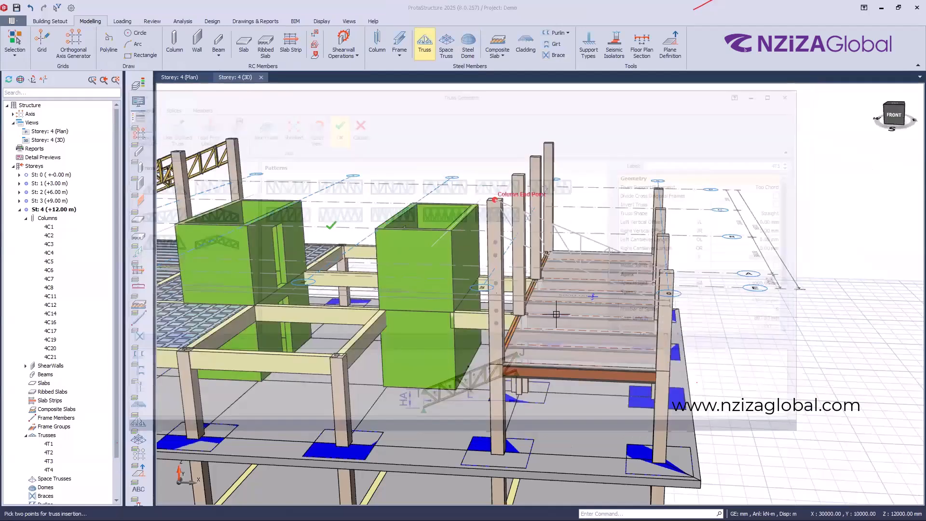
{"action": "middle_click_drag", "start_coordinate": [565, 369], "coordinate": [535, 377]}
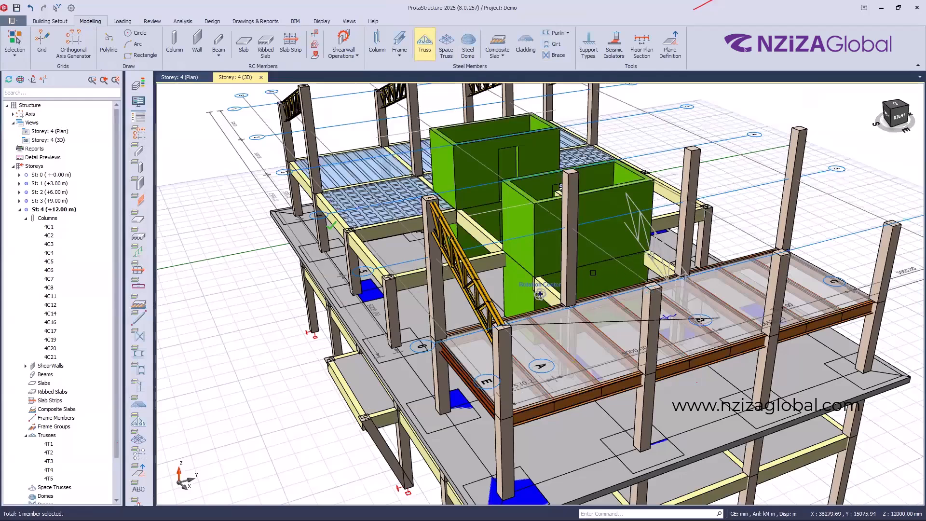
{"action": "middle_click_drag", "start_coordinate": [594, 272], "coordinate": [625, 272]}
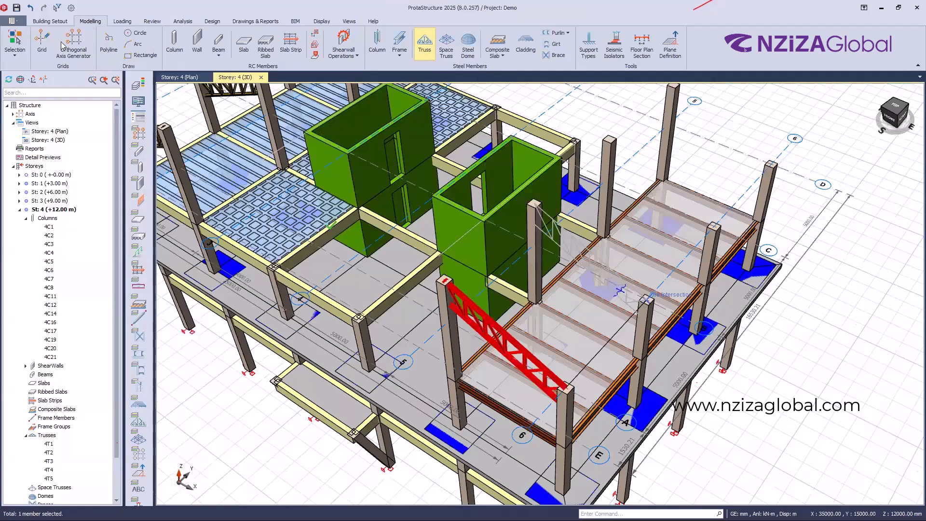
{"action": "left_click", "coordinate": [650, 300]}
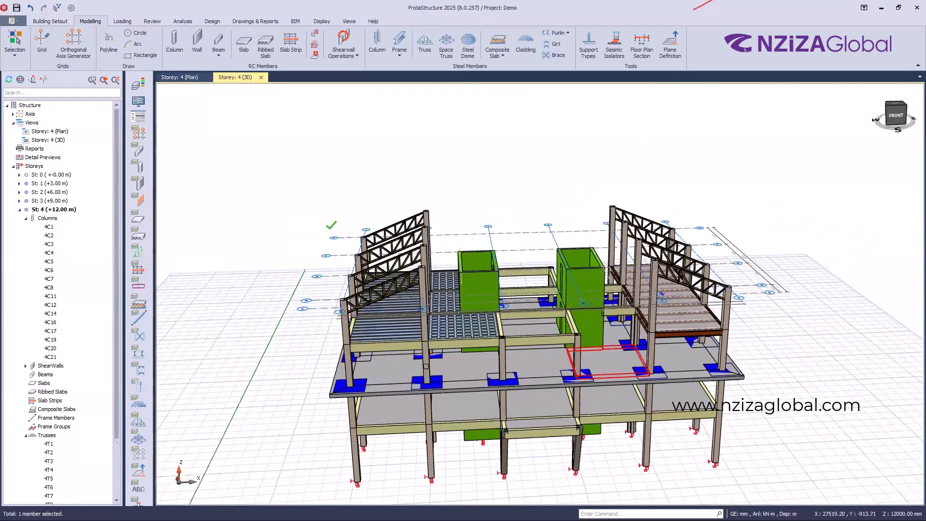
Step: Start a purlin layout spanning the four trusses between axes 1 and 2
{"action": "middle_click_drag", "start_coordinate": [468, 261], "coordinate": [467, 273]}
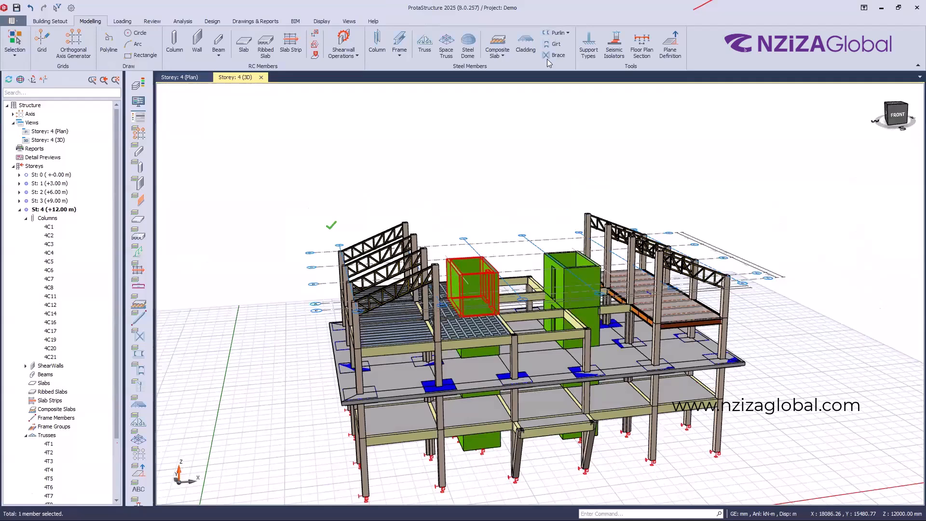
{"action": "key", "text": "Escape"}
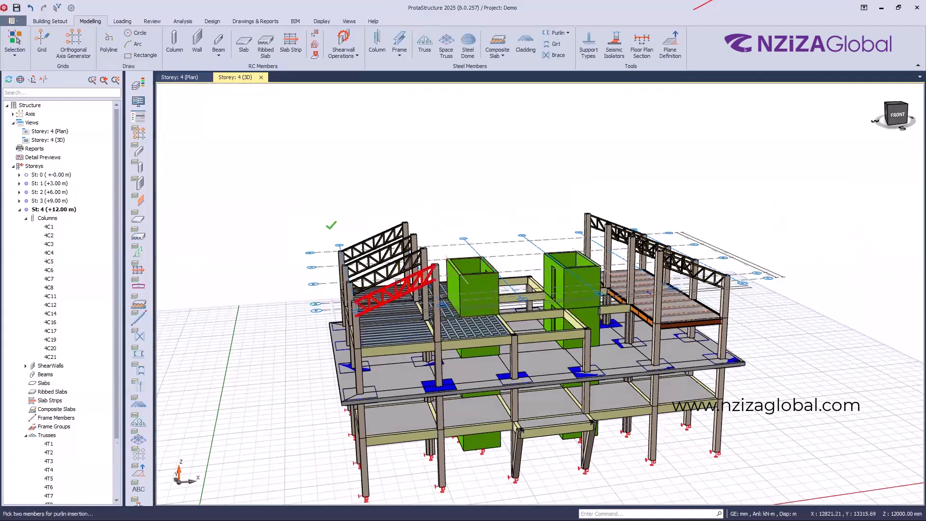
{"action": "left_click", "coordinate": [394, 220]}
{"action": "left_click", "coordinate": [395, 232]}
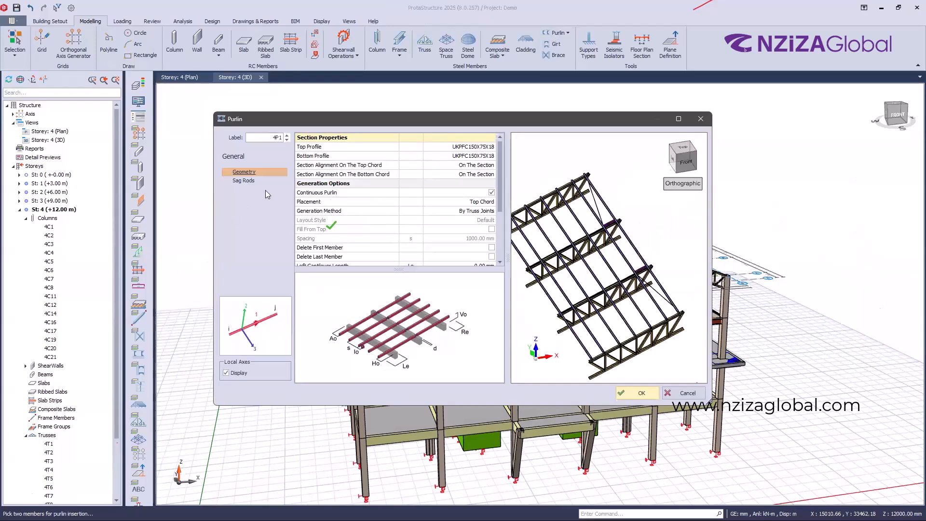
Step: Set the purlins' sag rod insertion method to None
{"action": "left_click", "coordinate": [244, 181]}
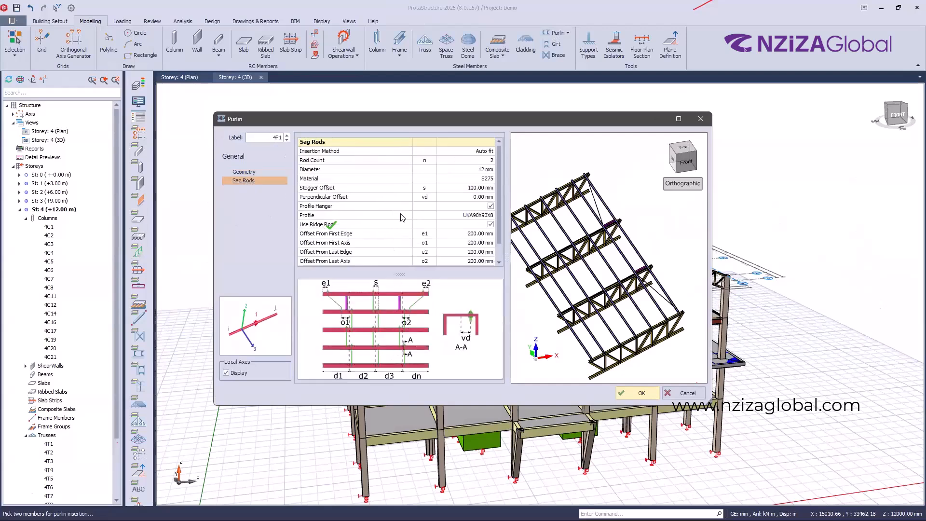
{"action": "scroll", "coordinate": [410, 203], "scroll_direction": "down", "scroll_amount": 1}
{"action": "scroll", "coordinate": [434, 183], "scroll_direction": "up", "scroll_amount": 1}
{"action": "left_click", "coordinate": [491, 151]}
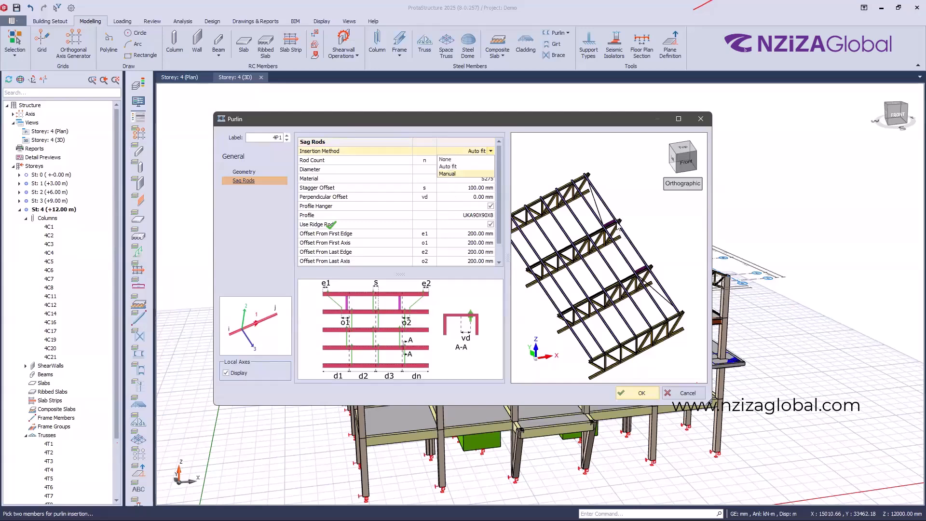
{"action": "left_click", "coordinate": [445, 159]}
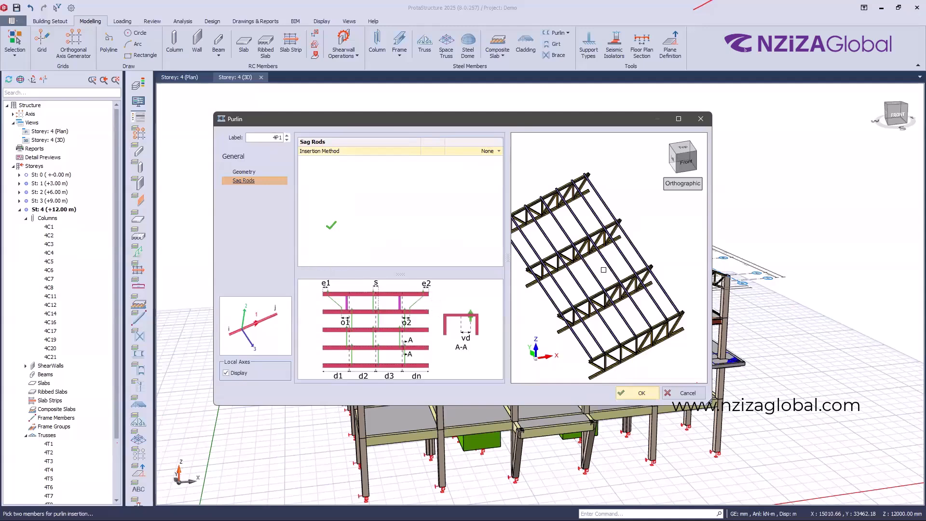
Step: Insert the purlins over the trusses between axes 1 and 2, and a second set between axes 5 and 6
{"action": "key", "text": "Return"}
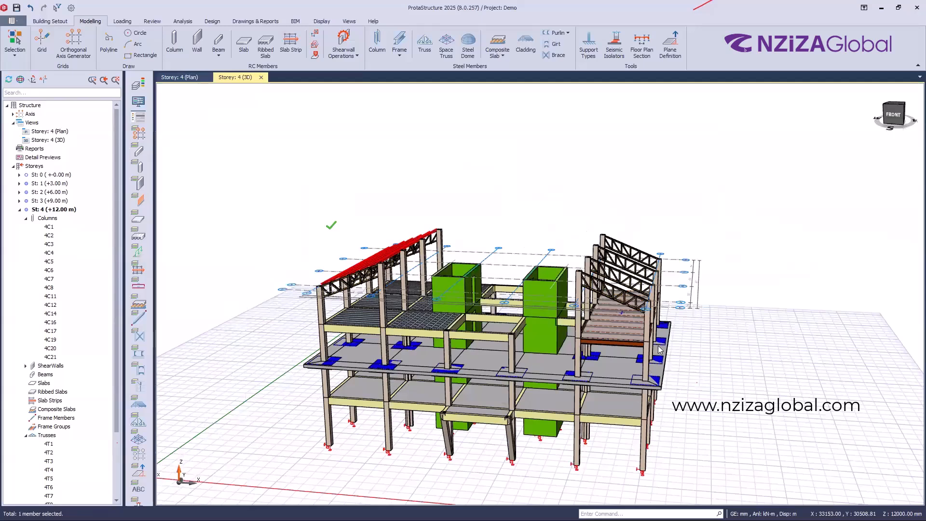
{"action": "right_click", "coordinate": [511, 214]}
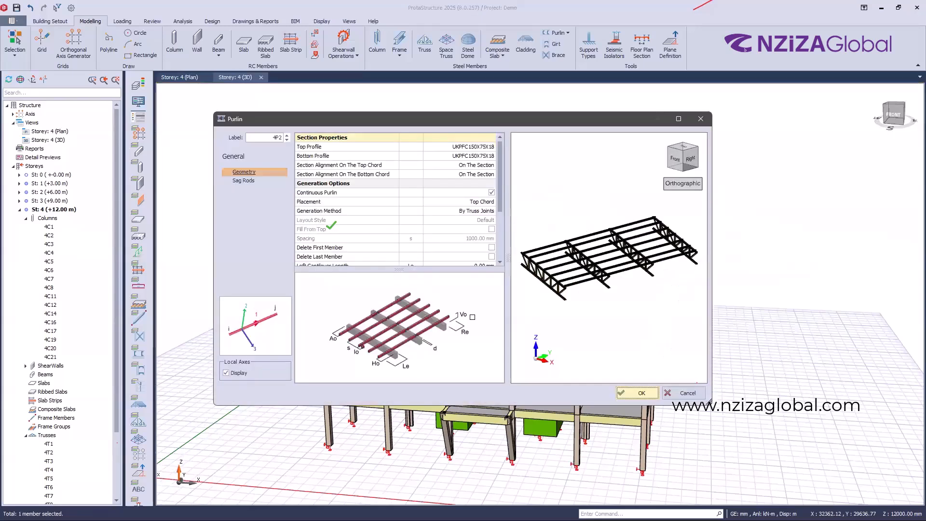
{"action": "key", "text": "Return"}
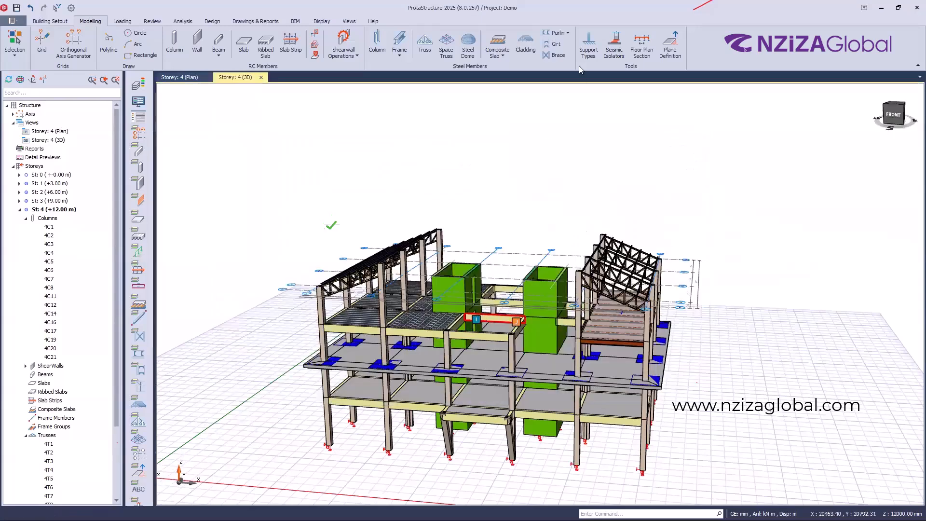
Step: Add cladding over the purlin group between axes 5 and 6 and over the one between axes 1 and 2
{"action": "middle_click_drag", "start_coordinate": [527, 55], "coordinate": [525, 52]}
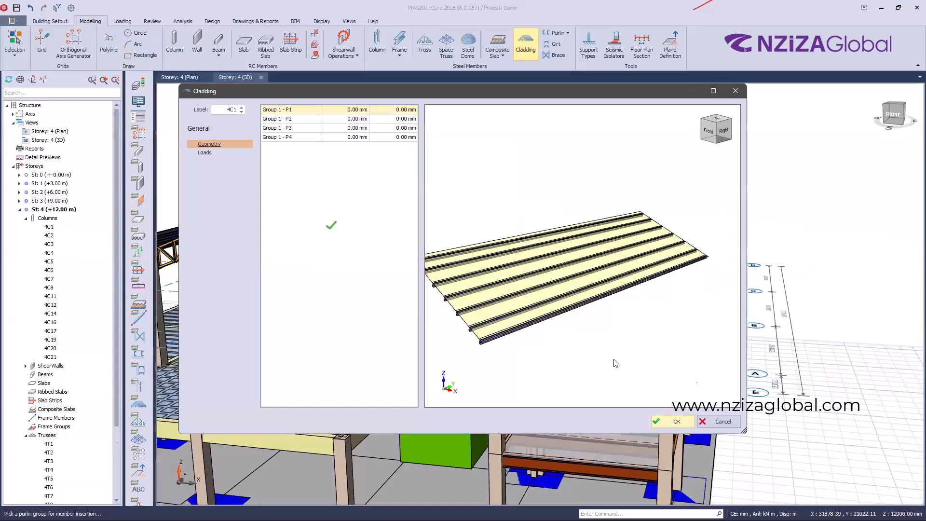
{"action": "middle_click_drag", "start_coordinate": [613, 361], "coordinate": [592, 314]}
{"action": "left_click", "coordinate": [672, 423]}
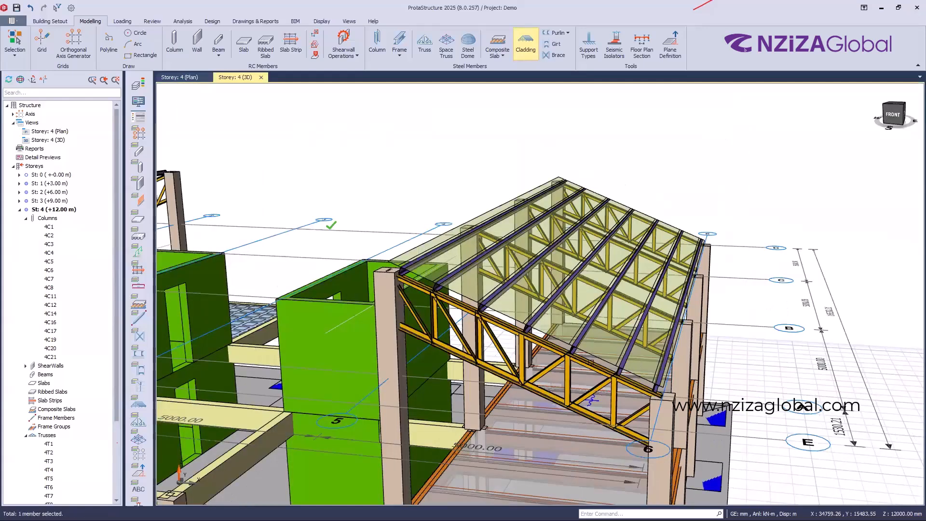
Step: Review the cladding's load settings without changing them and inspect both clad roofs from several sides
{"action": "middle_click_drag", "start_coordinate": [691, 356], "coordinate": [629, 335]}
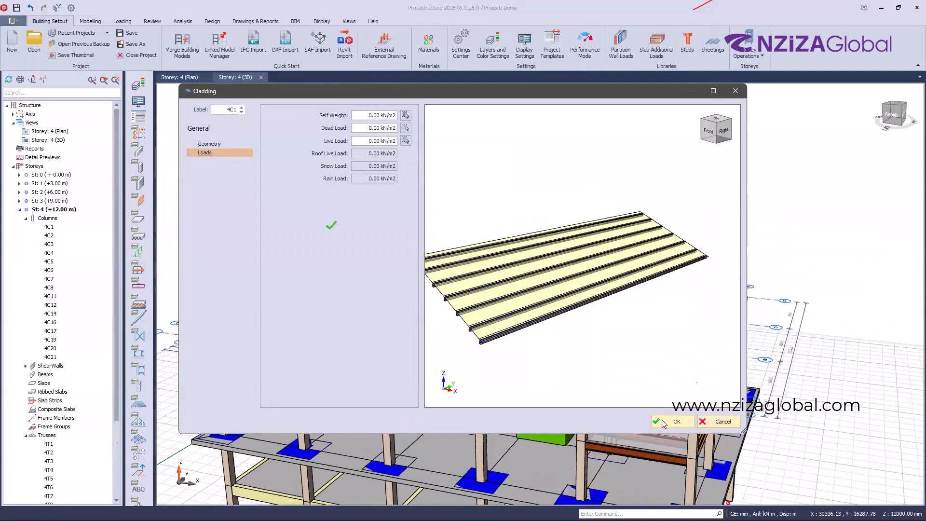
{"action": "left_click", "coordinate": [723, 424]}
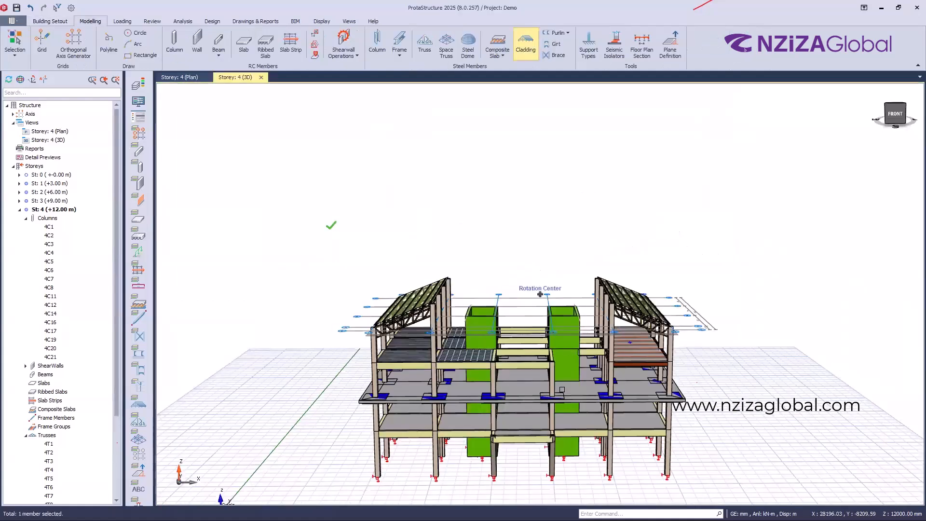
{"action": "middle_click_drag", "start_coordinate": [562, 389], "coordinate": [528, 355]}
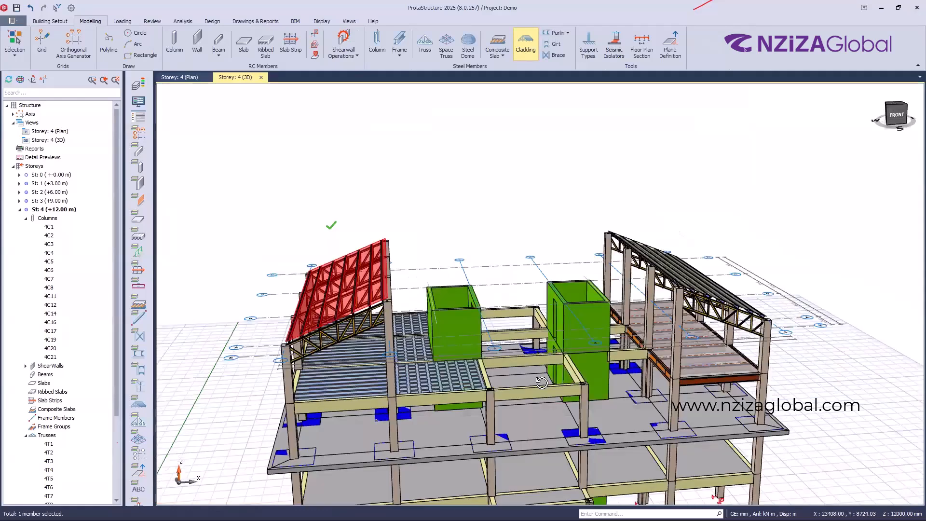
{"action": "middle_click_drag", "start_coordinate": [481, 260], "coordinate": [395, 259]}
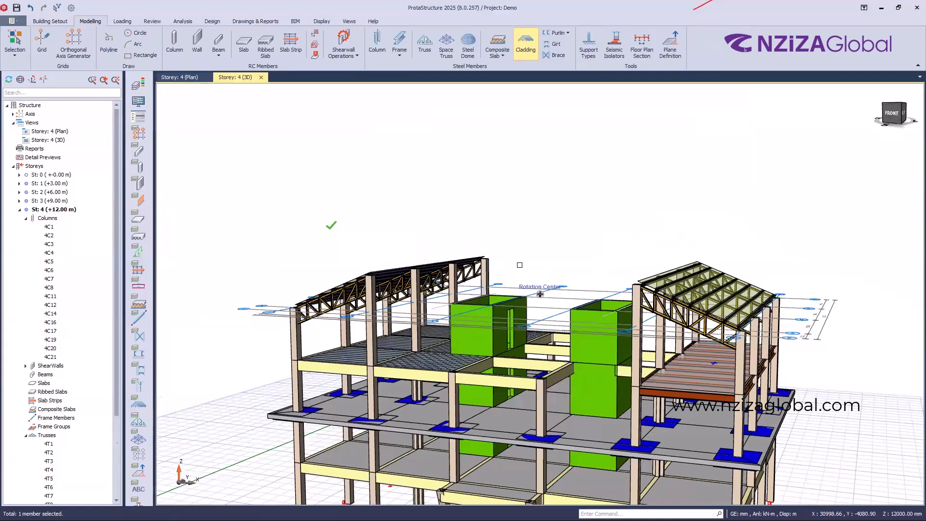
{"action": "middle_click_drag", "start_coordinate": [520, 265], "coordinate": [461, 111]}
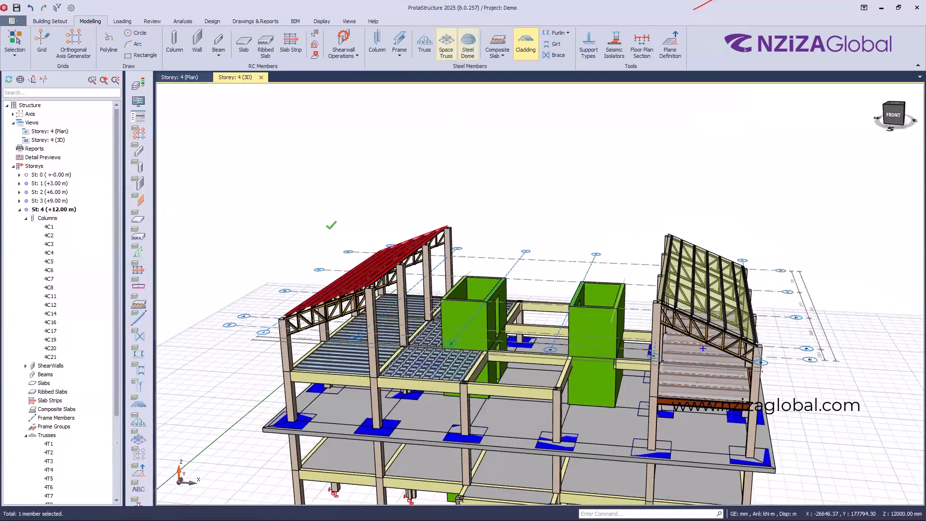
{"action": "scroll", "coordinate": [287, 293], "scroll_direction": "down", "scroll_amount": 2}
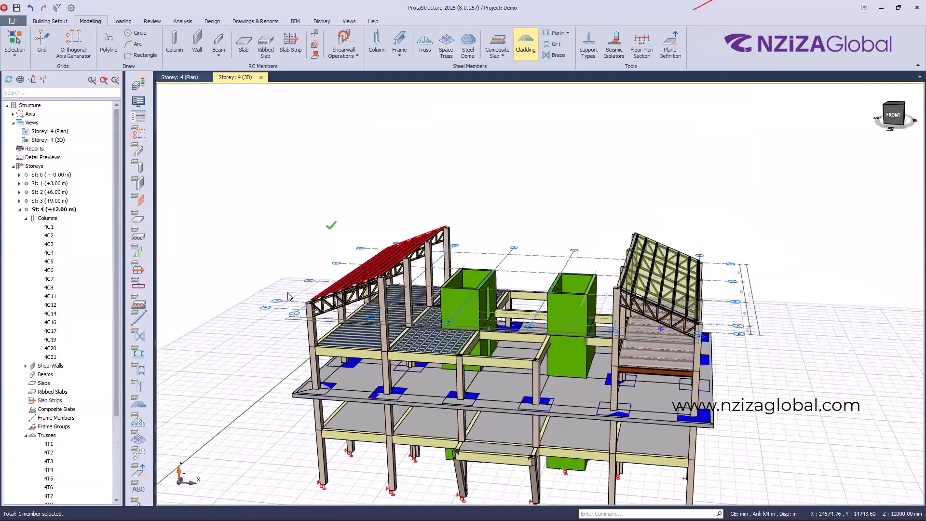
Step: Set the dZ-Top offset of the four columns at D-2, A-2, A-5 and D-5 to 2500 mm in the column table
{"action": "scroll", "coordinate": [290, 294], "scroll_direction": "up", "scroll_amount": 2}
{"action": "left_click", "coordinate": [291, 300]}
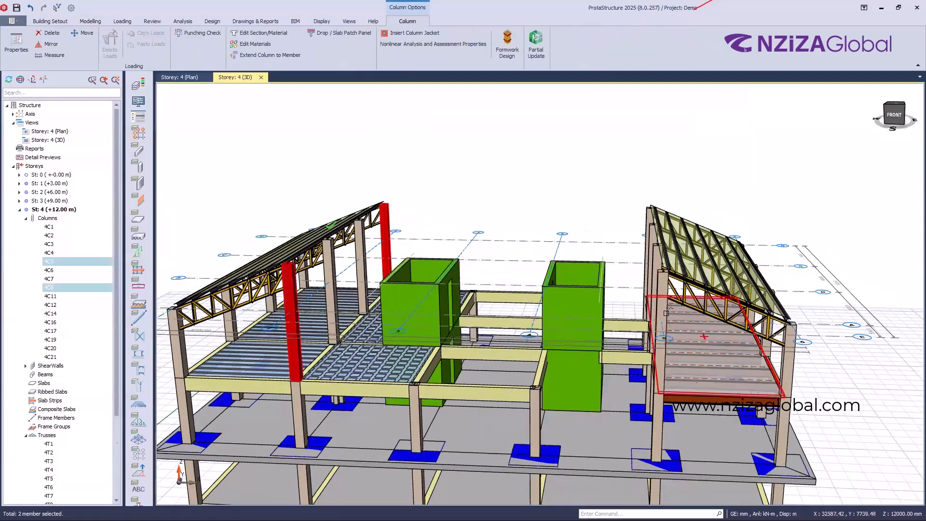
{"action": "left_click", "coordinate": [662, 307]}
{"action": "middle_click_drag", "start_coordinate": [560, 224], "coordinate": [529, 198]}
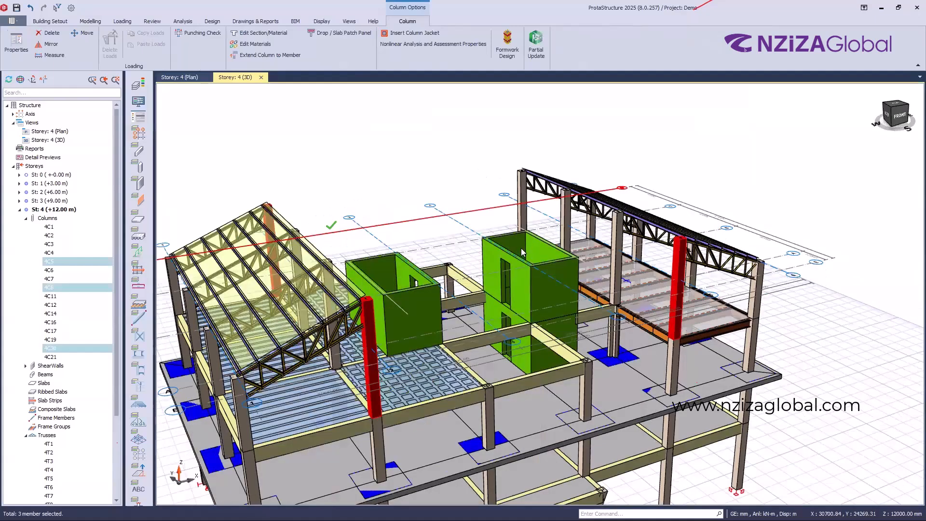
{"action": "right_click", "coordinate": [485, 240]}
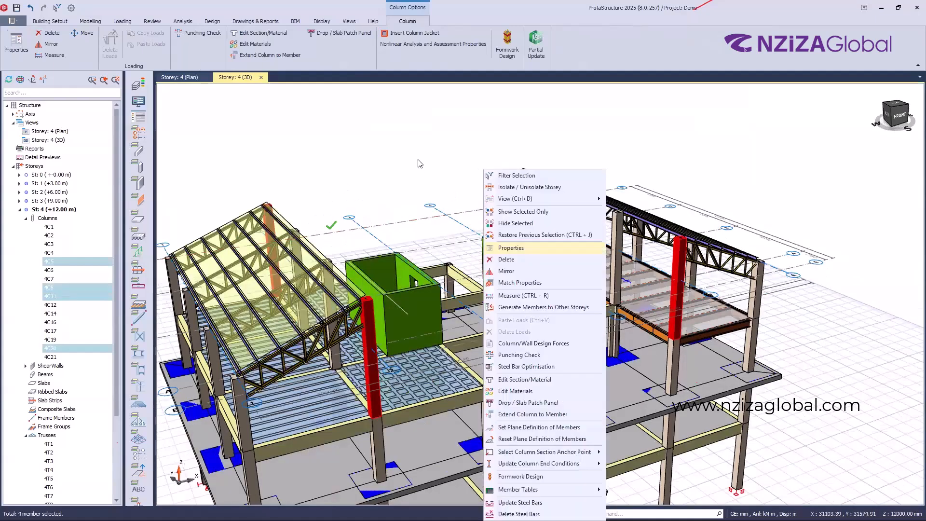
{"action": "left_click", "coordinate": [377, 141]}
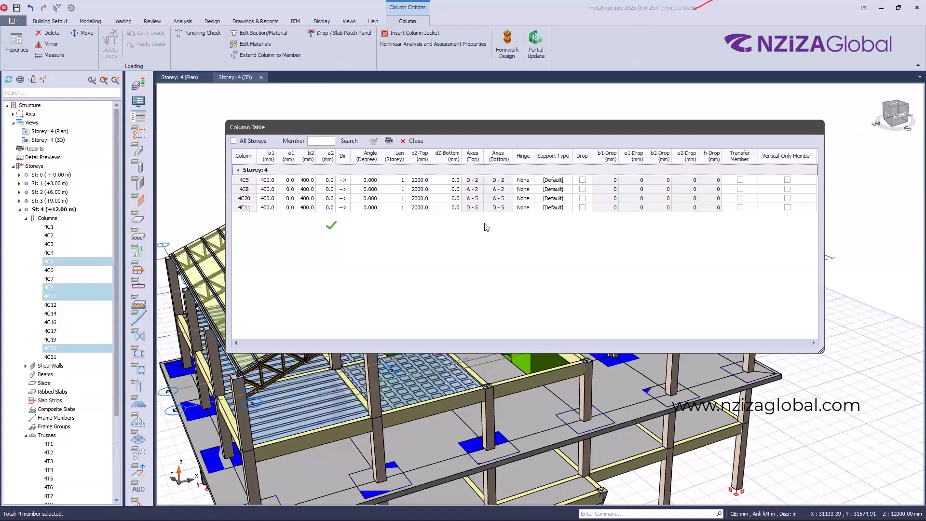
{"action": "type", "text": "."}
{"action": "left_click_drag", "start_coordinate": [491, 229], "coordinate": [430, 230]}
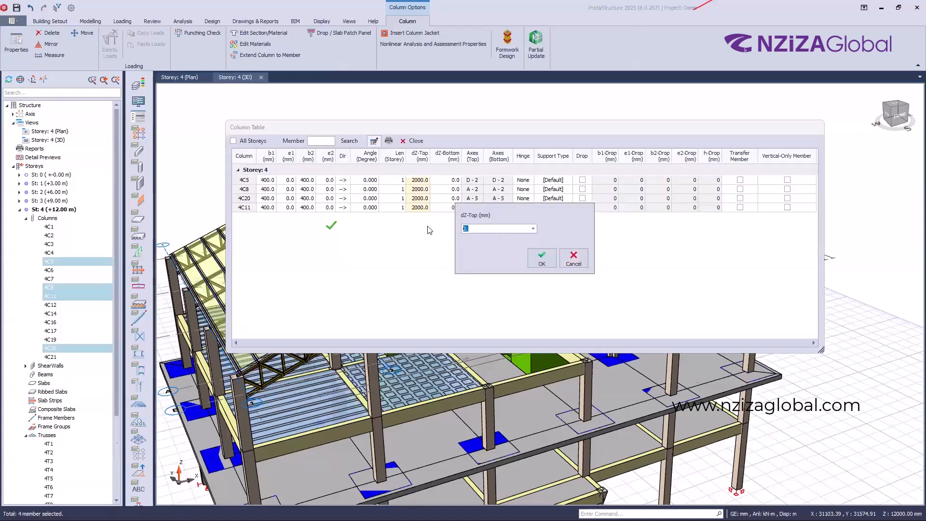
{"action": "type", "text": "25000"}
{"action": "left_click", "coordinate": [551, 257]}
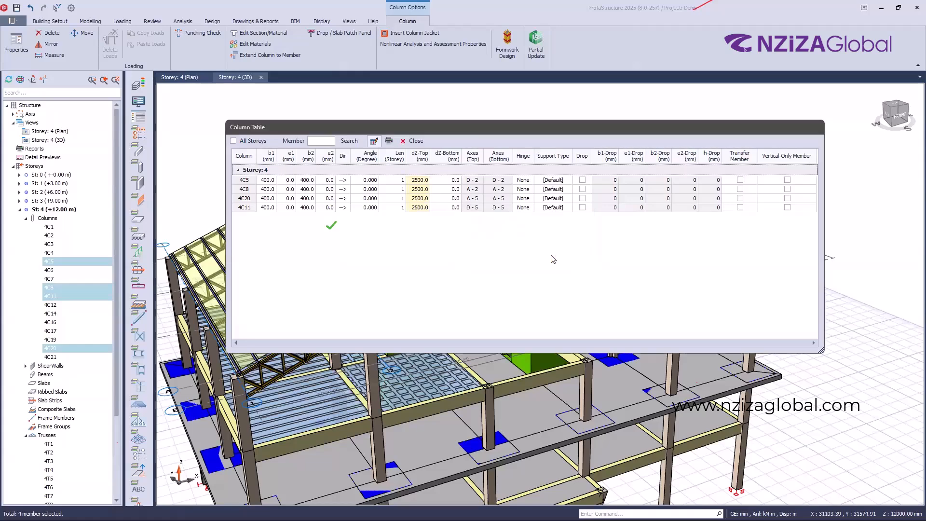
{"action": "left_click", "coordinate": [415, 140]}
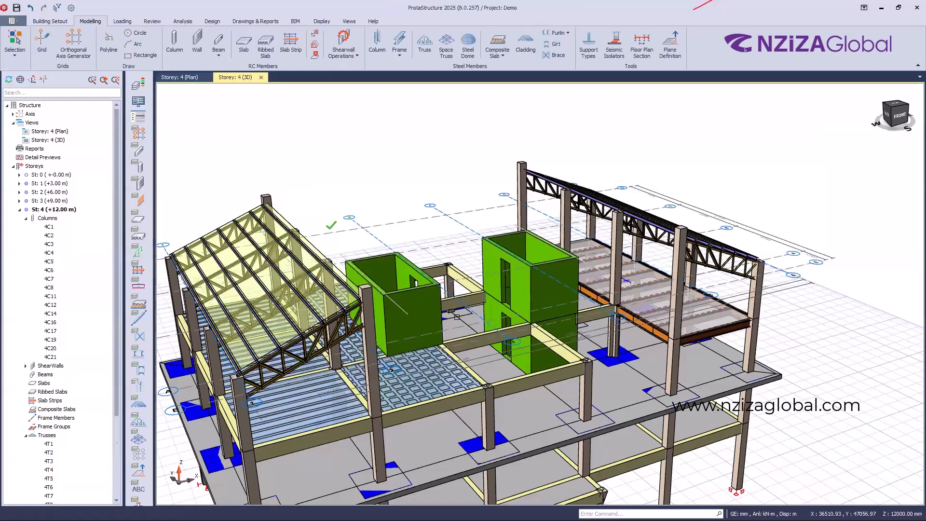
Step: Start a space truss in the storey 4 plan spanning from axis intersection D-2 to A-5
{"action": "scroll", "coordinate": [540, 354], "scroll_direction": "up", "scroll_amount": 3}
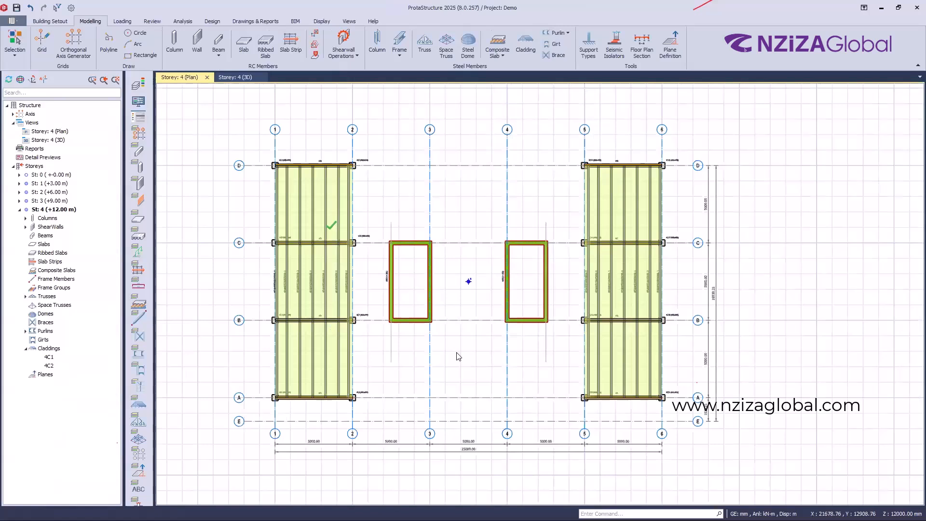
{"action": "left_click", "coordinate": [450, 50]}
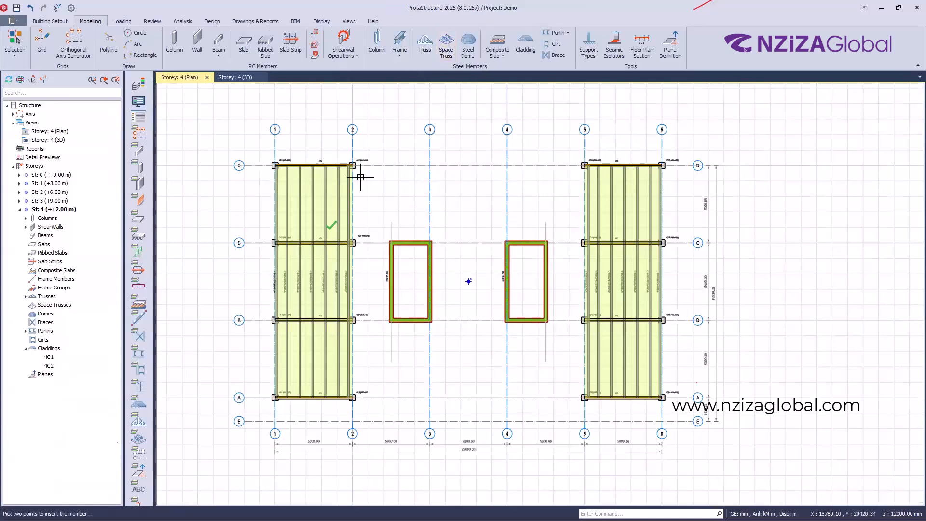
{"action": "scroll", "coordinate": [353, 166], "scroll_direction": "up", "scroll_amount": 2}
{"action": "left_click", "coordinate": [347, 158]}
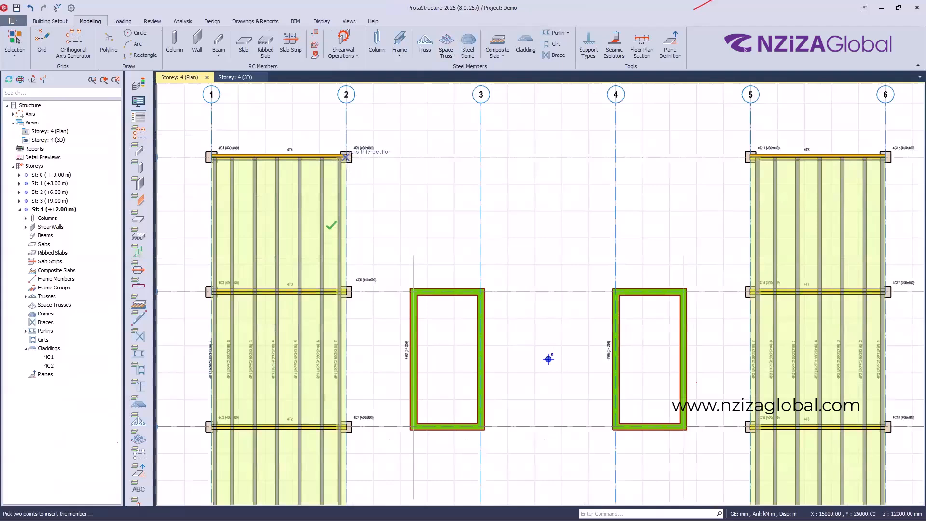
{"action": "scroll", "coordinate": [450, 304], "scroll_direction": "down", "scroll_amount": 3}
{"action": "scroll", "coordinate": [524, 323], "scroll_direction": "up", "scroll_amount": 3}
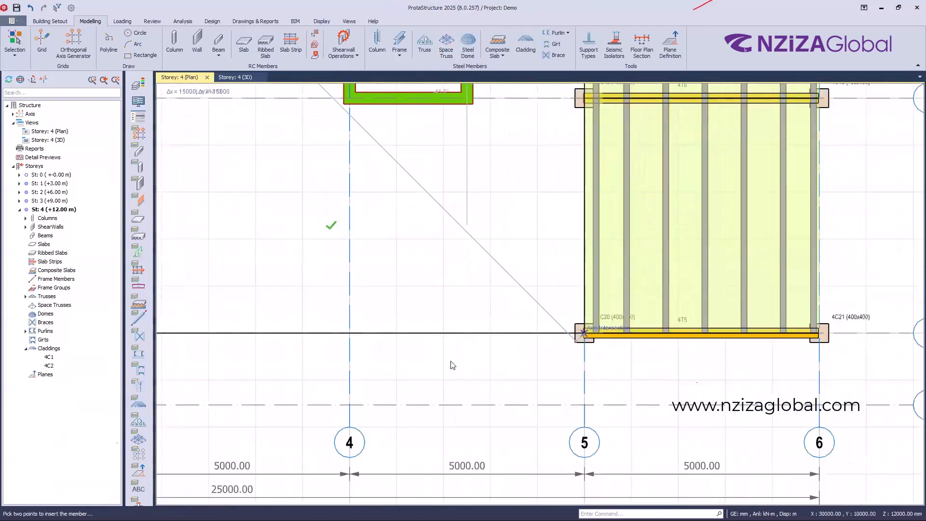
{"action": "left_click", "coordinate": [451, 362]}
Step: Set the space truss framing to Increasing, make its top and bottom surfaces spherical, and regenerate it
{"action": "scroll", "coordinate": [519, 325], "scroll_direction": "down", "scroll_amount": 3}
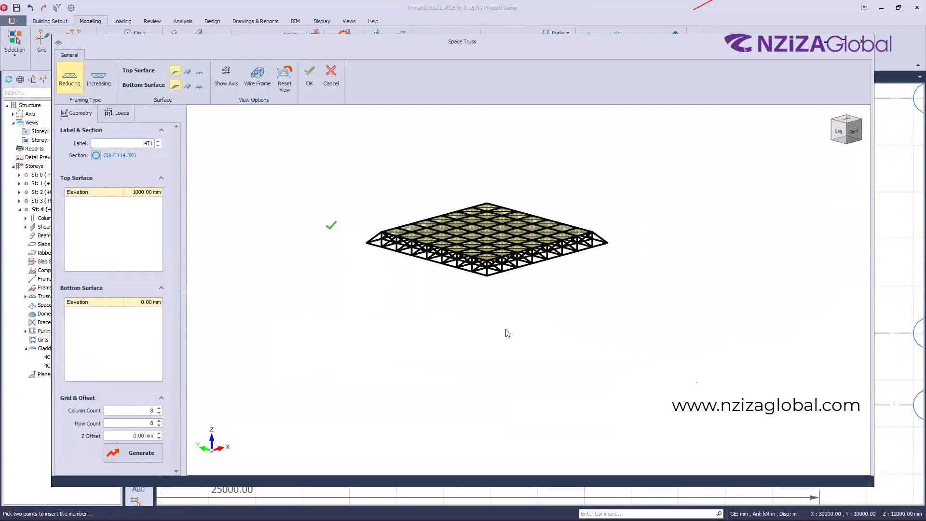
{"action": "scroll", "coordinate": [506, 329], "scroll_direction": "up", "scroll_amount": 3}
{"action": "middle_click_drag", "start_coordinate": [506, 329], "coordinate": [549, 393]}
{"action": "scroll", "coordinate": [550, 370], "scroll_direction": "down", "scroll_amount": 4}
{"action": "scroll", "coordinate": [646, 339], "scroll_direction": "up", "scroll_amount": 2}
{"action": "scroll", "coordinate": [550, 392], "scroll_direction": "up", "scroll_amount": 3}
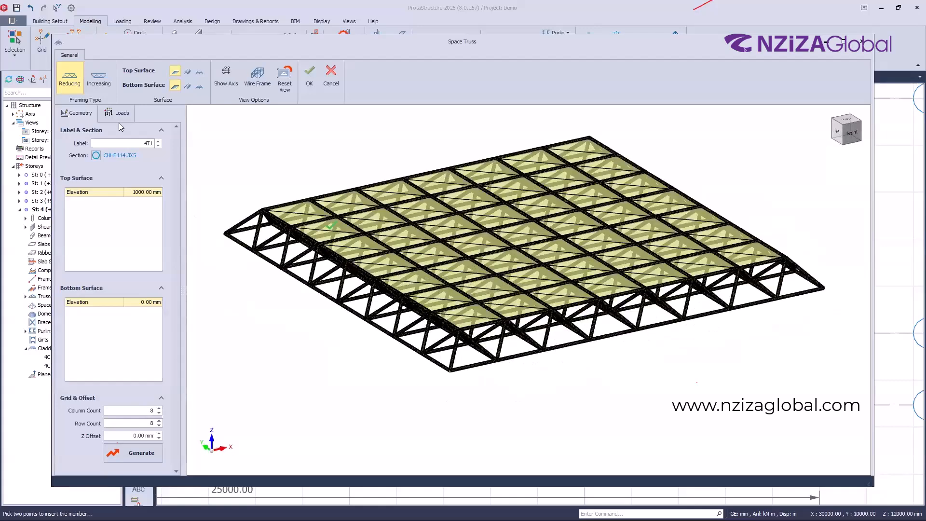
{"action": "left_click", "coordinate": [92, 81]}
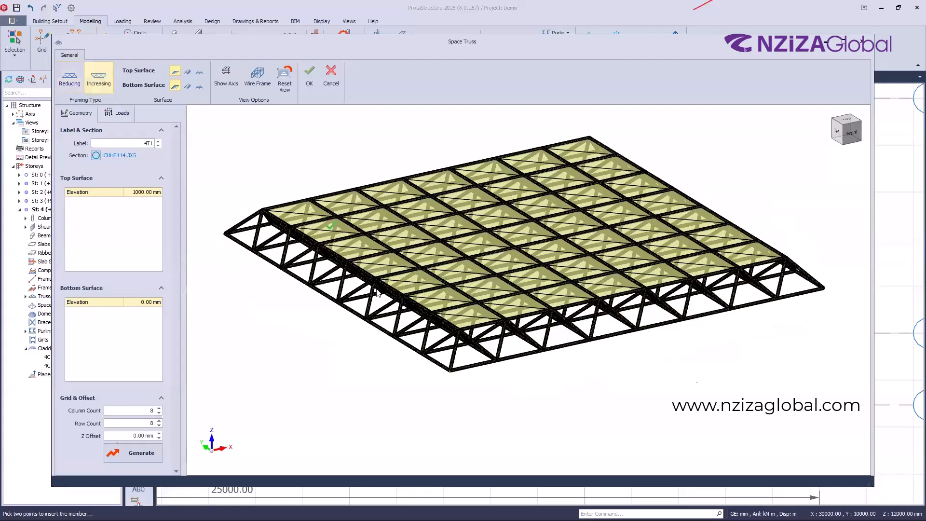
{"action": "middle_click_drag", "start_coordinate": [278, 320], "coordinate": [254, 311]}
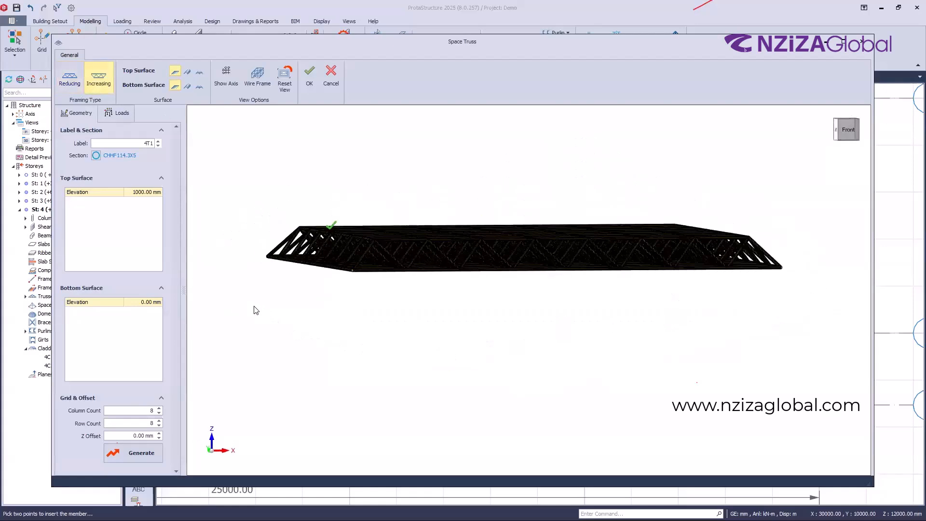
{"action": "left_click", "coordinate": [200, 72]}
{"action": "left_click", "coordinate": [200, 86]}
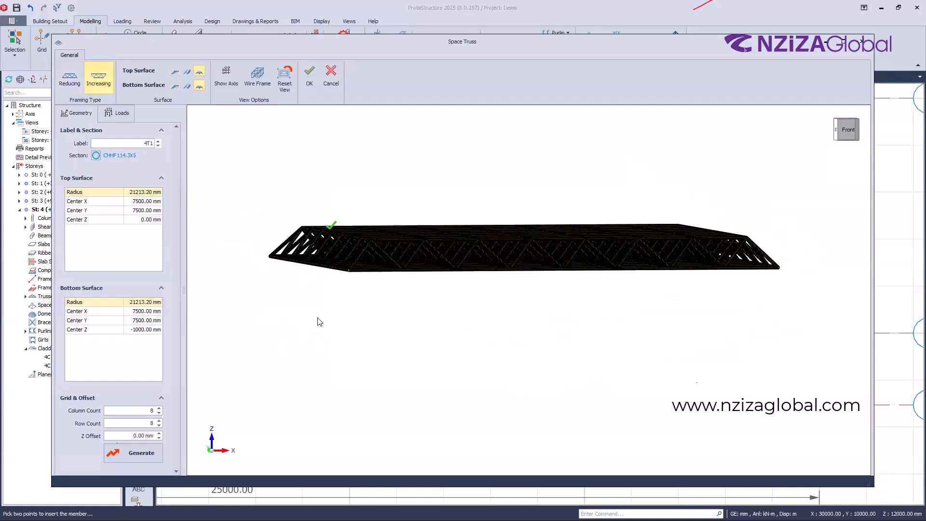
{"action": "left_click", "coordinate": [138, 454]}
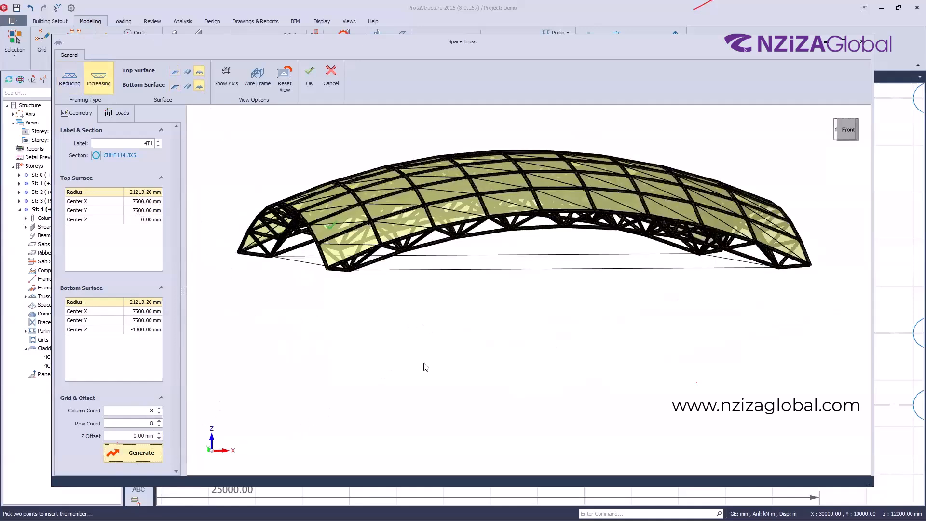
Step: Examine the generated space truss, its section profile options and its load settings, leaving them as they are
{"action": "scroll", "coordinate": [425, 365], "scroll_direction": "down", "scroll_amount": 5}
{"action": "middle_click_drag", "start_coordinate": [349, 350], "coordinate": [385, 349]}
{"action": "scroll", "coordinate": [386, 349], "scroll_direction": "up", "scroll_amount": 5}
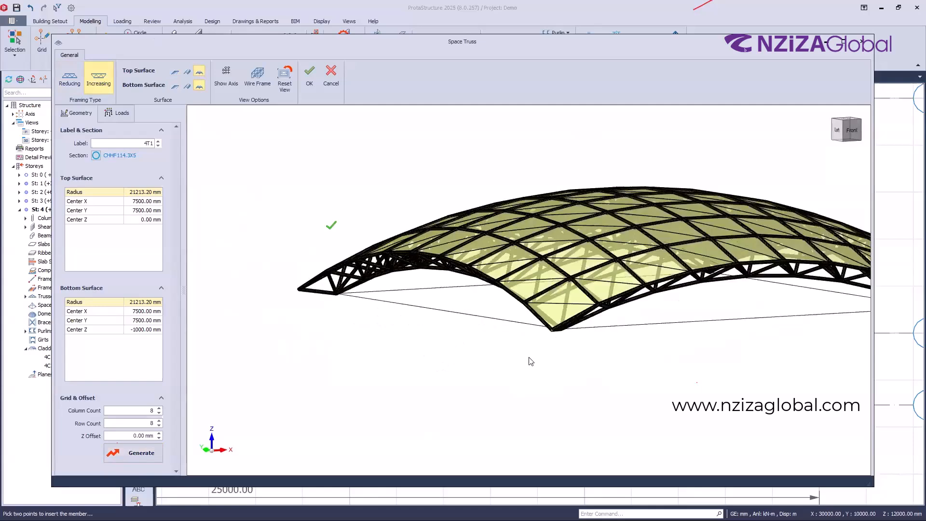
{"action": "scroll", "coordinate": [531, 360], "scroll_direction": "down", "scroll_amount": 2}
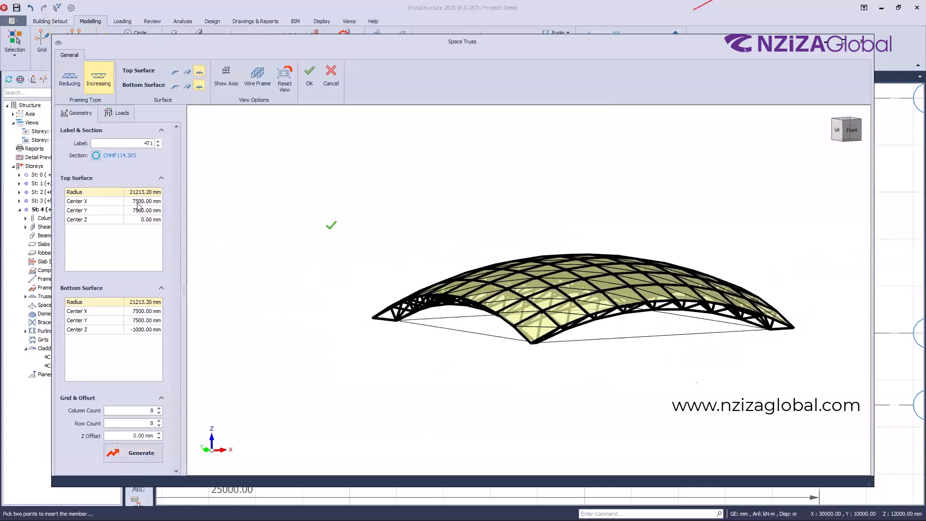
{"action": "left_click", "coordinate": [95, 156]}
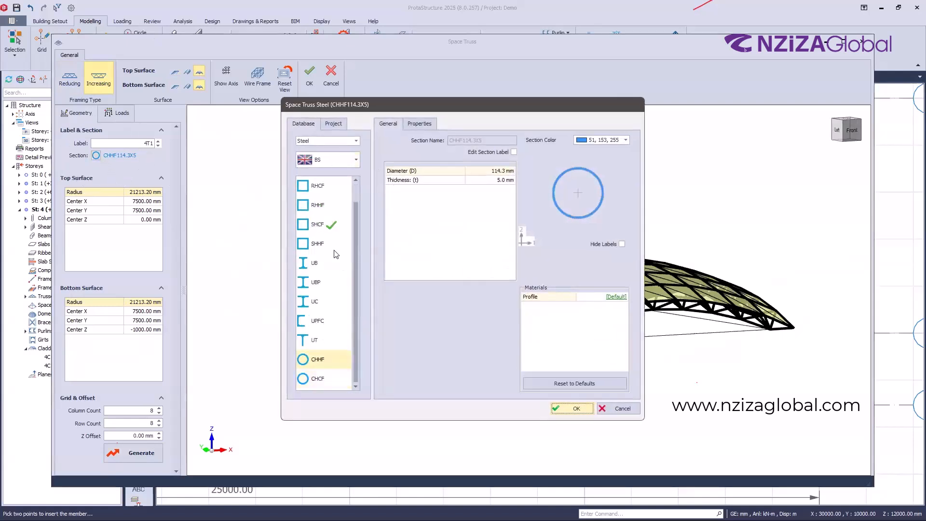
{"action": "left_click", "coordinate": [621, 409]}
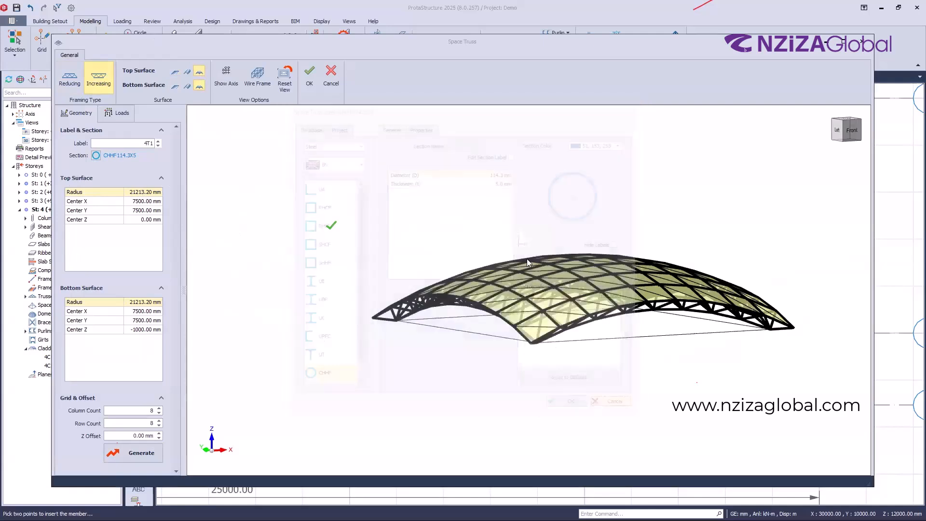
{"action": "middle_click_drag", "start_coordinate": [606, 340], "coordinate": [466, 320]}
{"action": "key", "text": "ctrl"}
{"action": "left_click", "coordinate": [114, 115]}
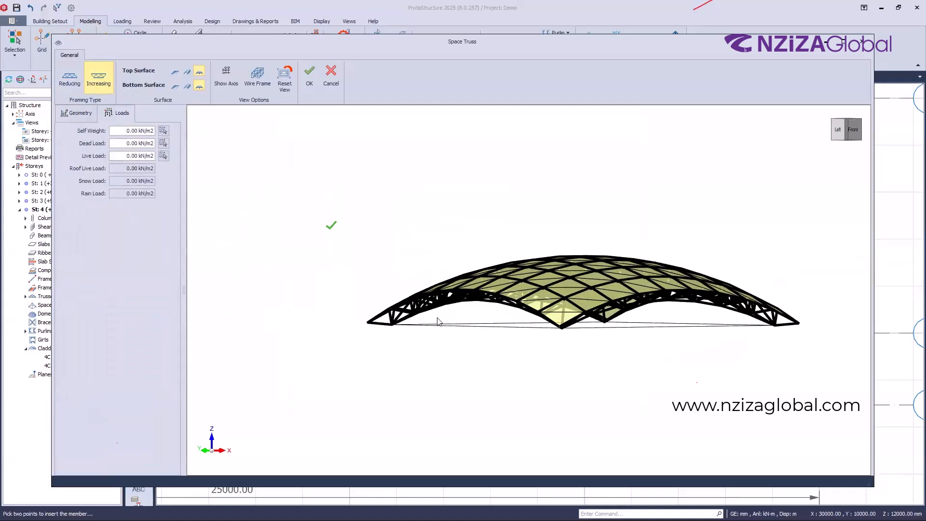
{"action": "middle_click_drag", "start_coordinate": [472, 351], "coordinate": [425, 328]}
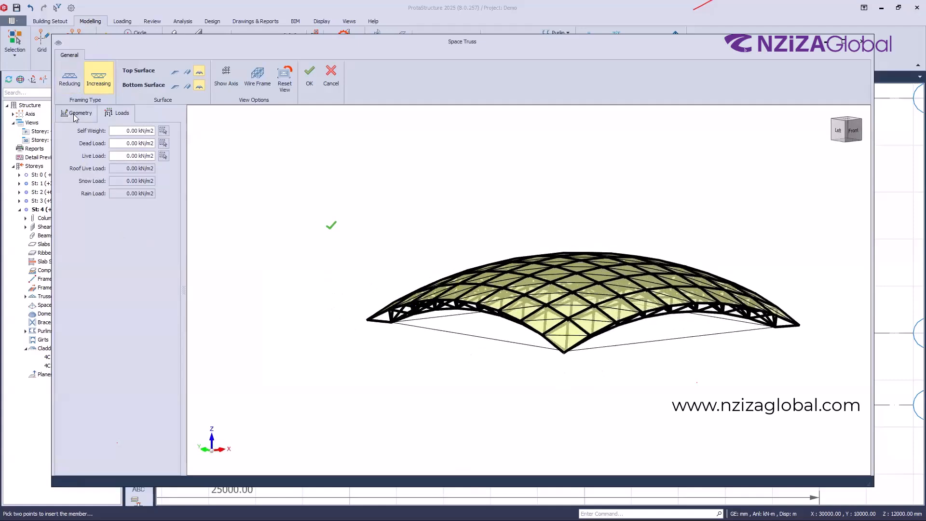
{"action": "left_click", "coordinate": [76, 114]}
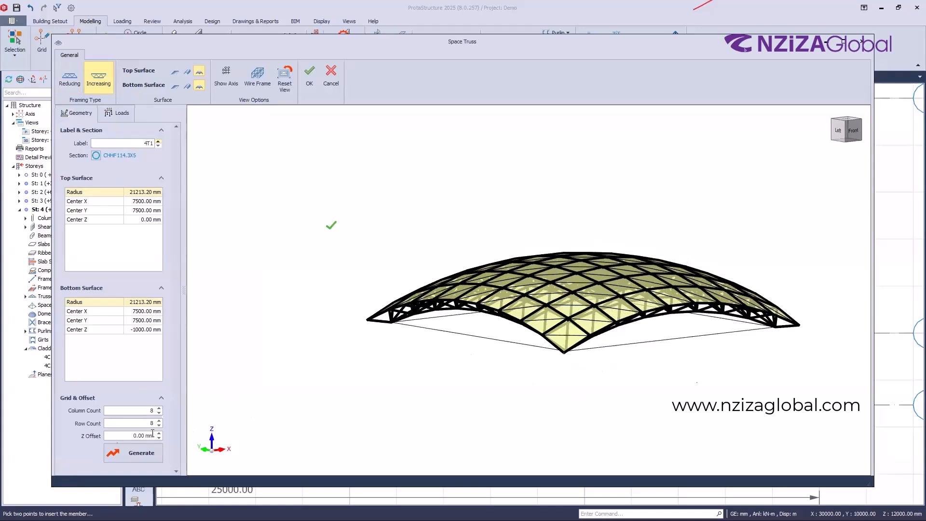
Step: Set the space truss Z offset to 1250 mm, regenerate it and insert it into the storey 4 plan
{"action": "left_click_drag", "start_coordinate": [172, 438], "coordinate": [181, 441]}
{"action": "type", "text": "1250"}
{"action": "left_click", "coordinate": [139, 457]}
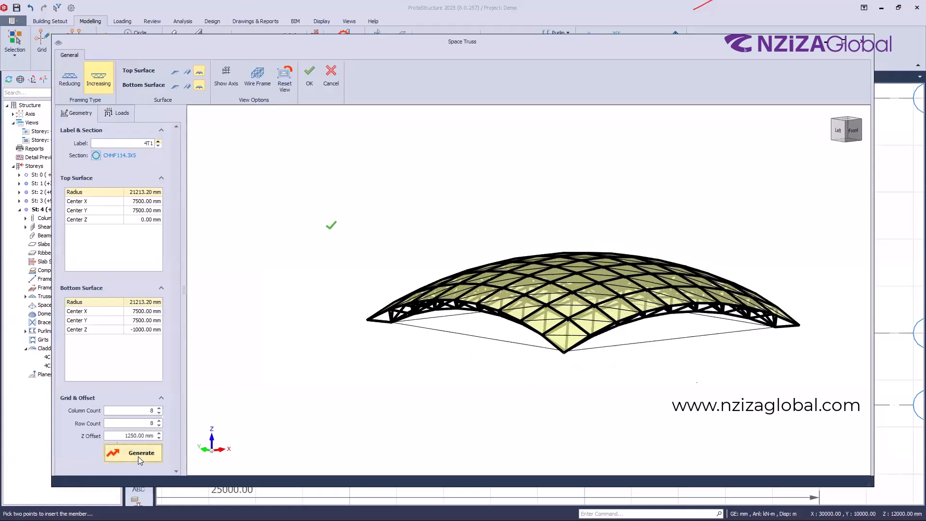
{"action": "left_click", "coordinate": [313, 87]}
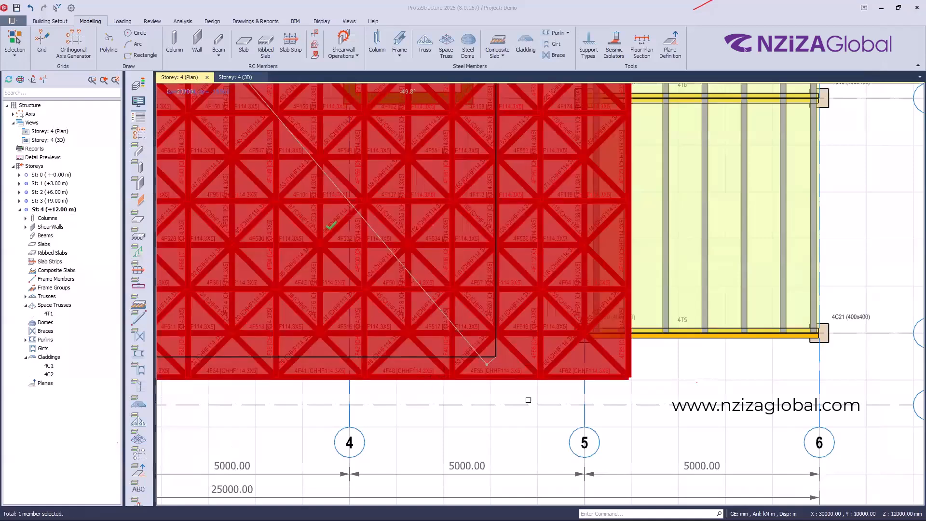
Step: Examine the inserted space truss and the surrounding roof from all sides in the storey 4 3D view
{"action": "scroll", "coordinate": [531, 403], "scroll_direction": "down", "scroll_amount": 4}
{"action": "scroll", "coordinate": [502, 353], "scroll_direction": "down", "scroll_amount": 5}
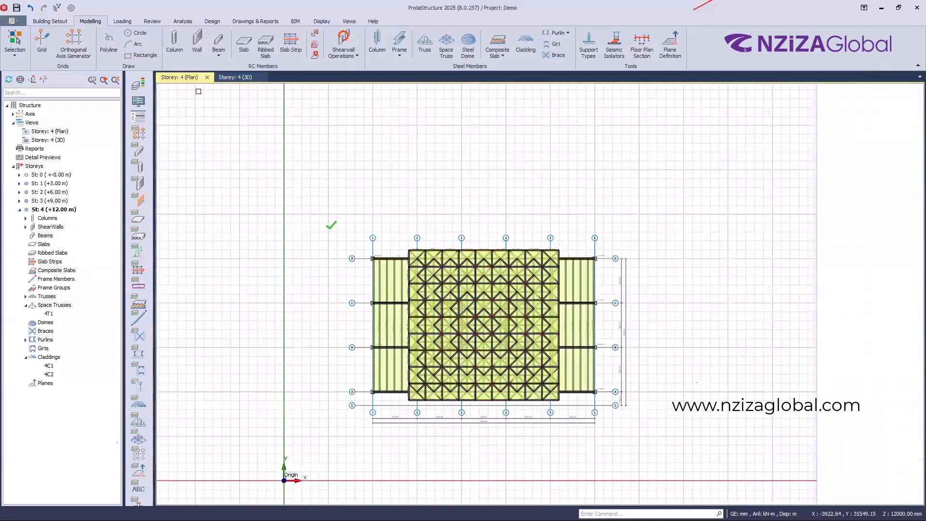
{"action": "left_click", "coordinate": [232, 78]}
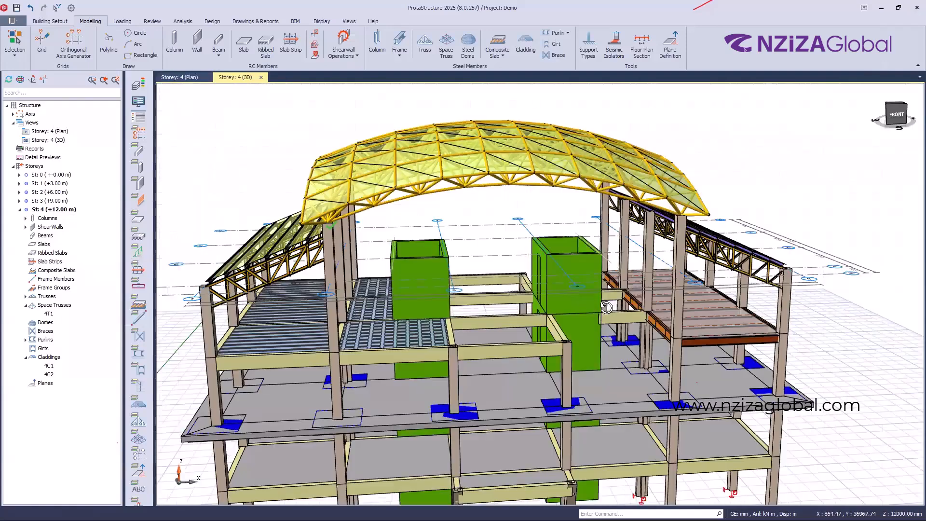
{"action": "middle_click_drag", "start_coordinate": [607, 308], "coordinate": [687, 316]}
{"action": "middle_click_drag", "start_coordinate": [473, 291], "coordinate": [545, 300]}
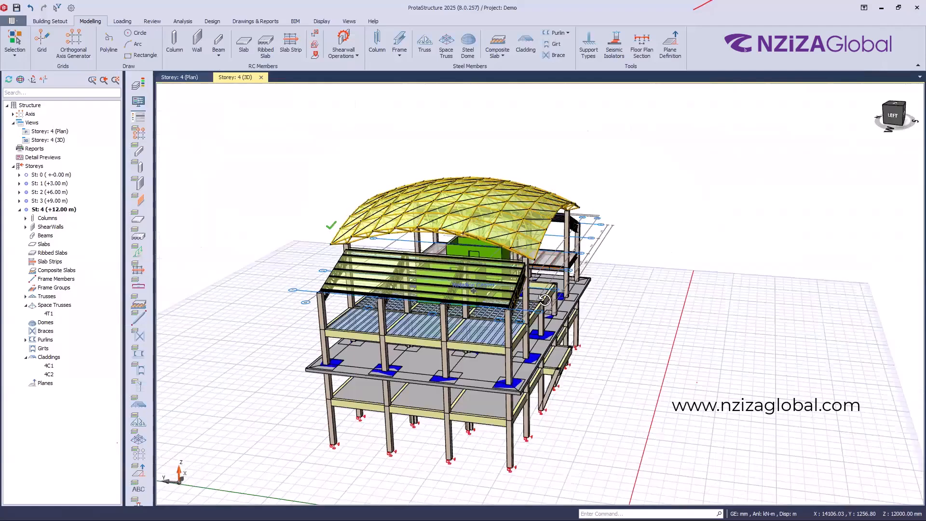
{"action": "scroll", "coordinate": [534, 299], "scroll_direction": "up", "scroll_amount": 3}
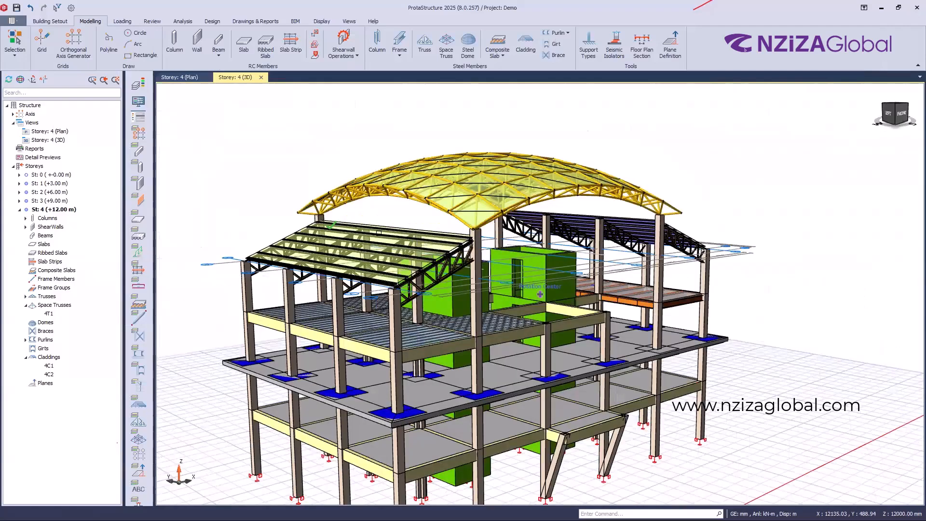
{"action": "middle_click_drag", "start_coordinate": [421, 209], "coordinate": [398, 308]}
{"action": "middle_click_drag", "start_coordinate": [541, 294], "coordinate": [619, 402]}
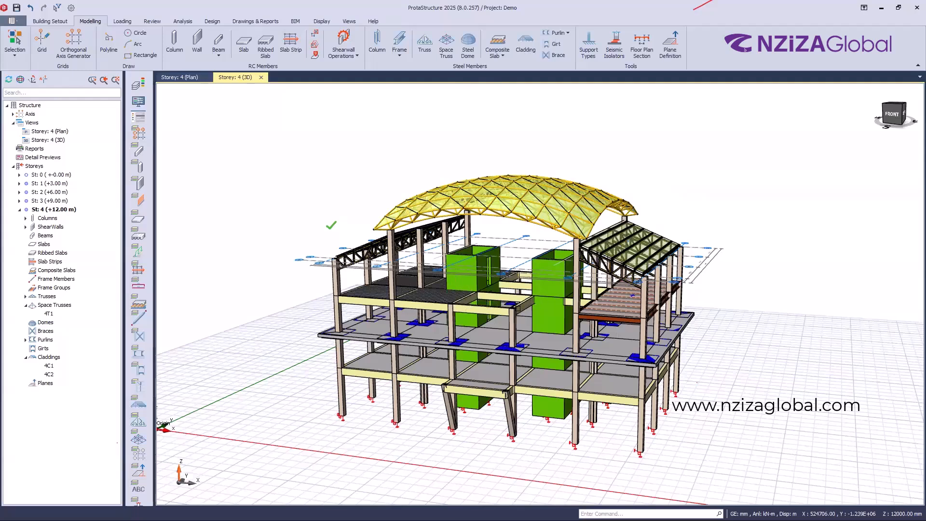
{"action": "middle_click_drag", "start_coordinate": [666, 368], "coordinate": [647, 436]}
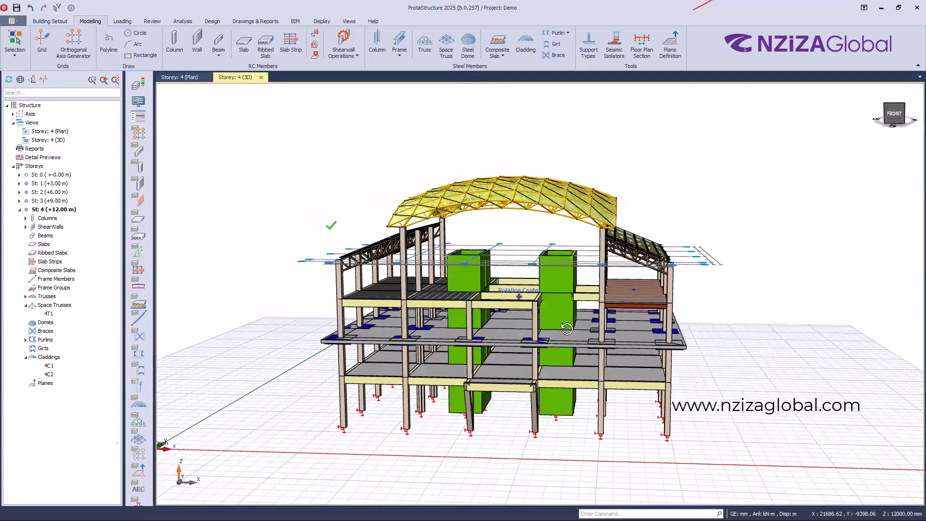
{"action": "middle_click_drag", "start_coordinate": [567, 330], "coordinate": [603, 335]}
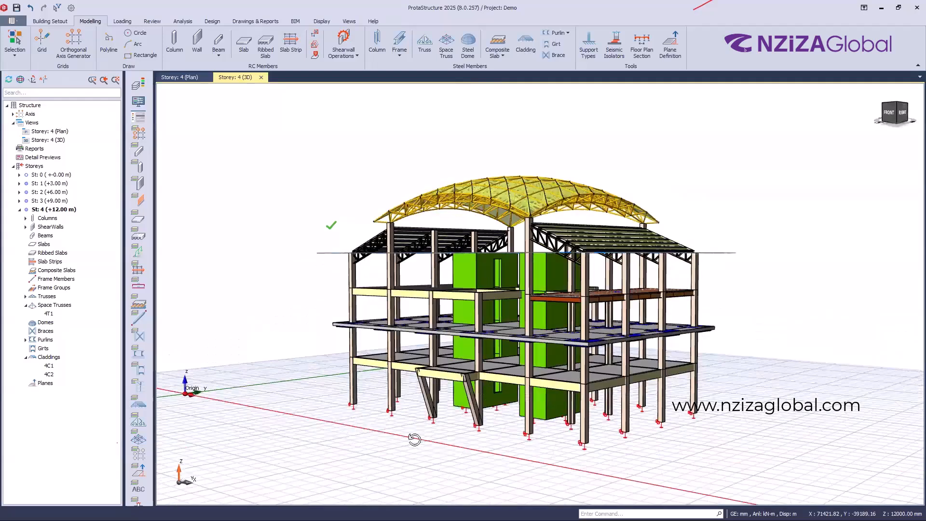
{"action": "middle_click_drag", "start_coordinate": [414, 439], "coordinate": [438, 432]}
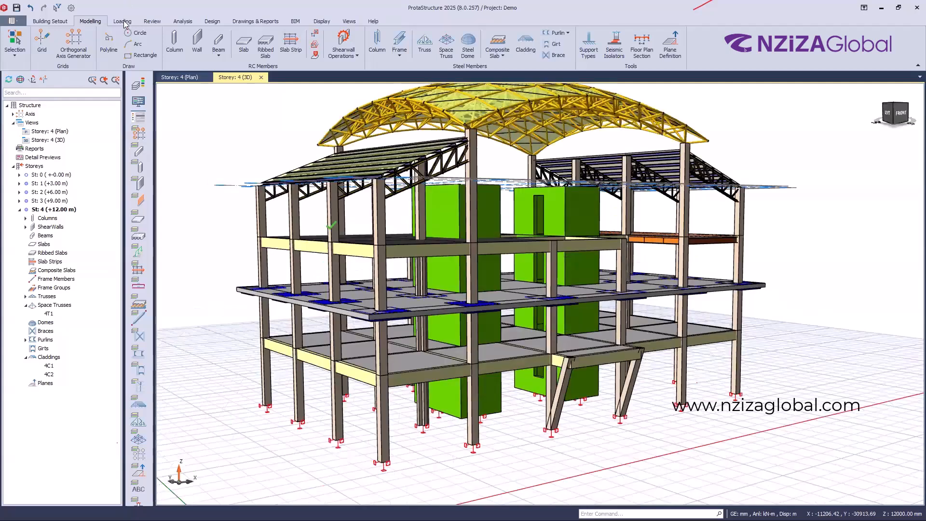
Step: Review the partition wall load library, including the block, Float Glass Panel and External Wall entries and the materials offered for a layer
{"action": "left_click", "coordinate": [123, 22]}
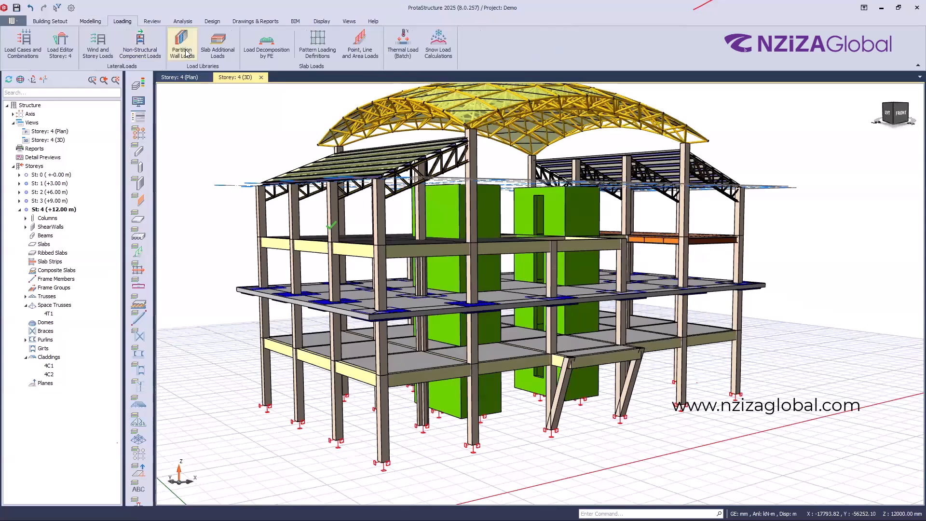
{"action": "left_click", "coordinate": [187, 53]}
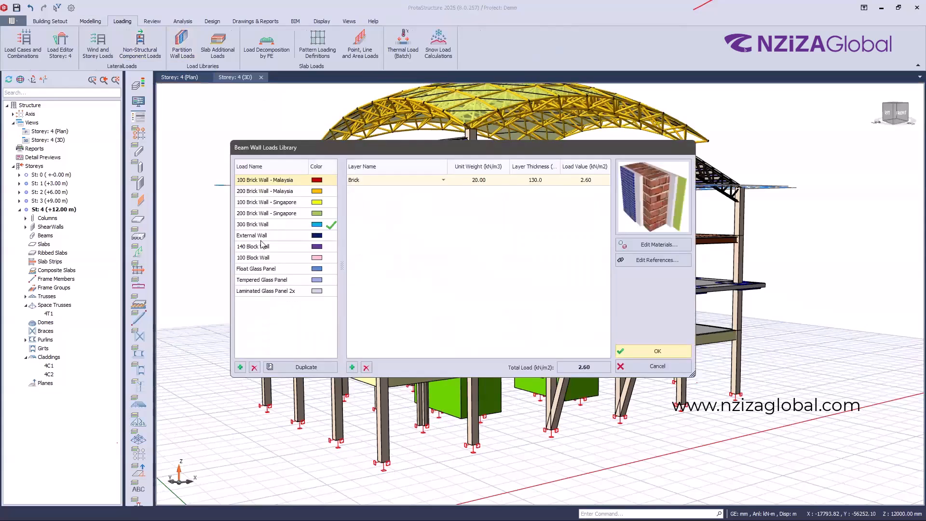
{"action": "left_click", "coordinate": [266, 247]}
{"action": "left_click", "coordinate": [269, 258]}
{"action": "left_click", "coordinate": [269, 270]}
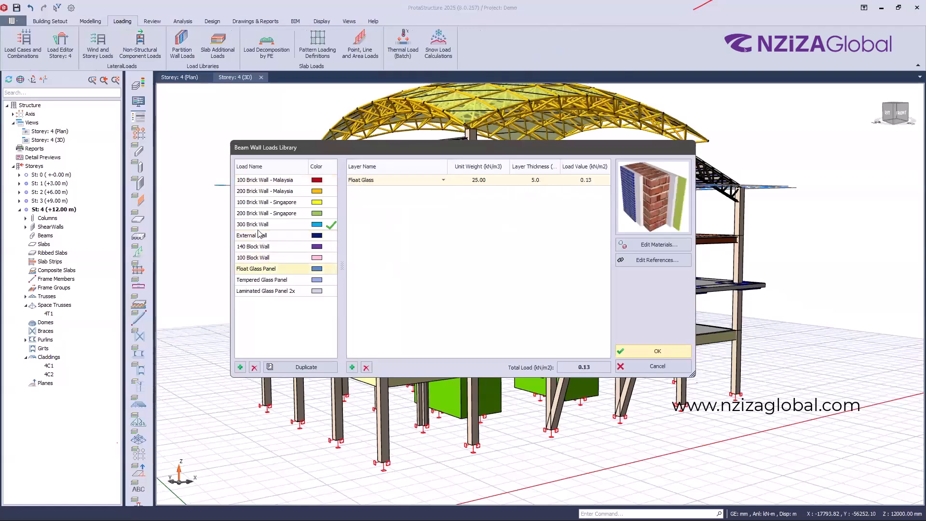
{"action": "left_click", "coordinate": [260, 236]}
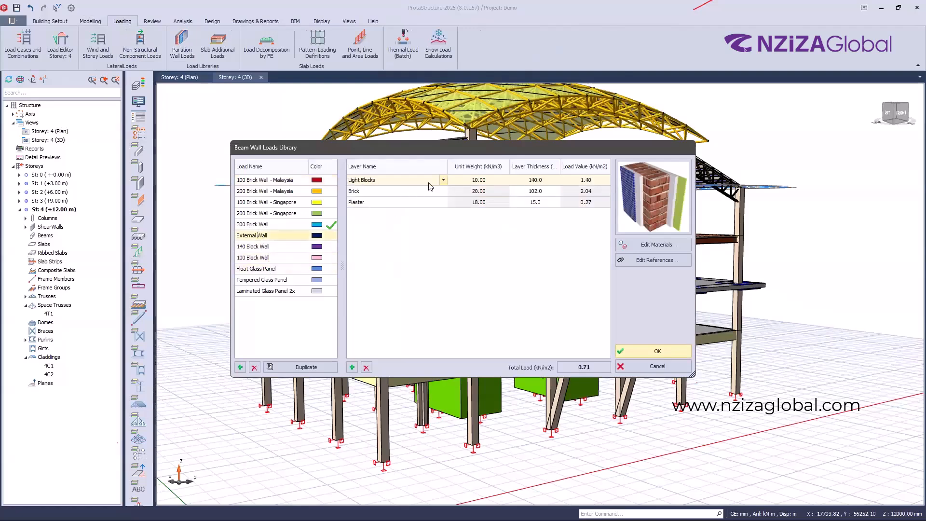
{"action": "left_click", "coordinate": [447, 182]}
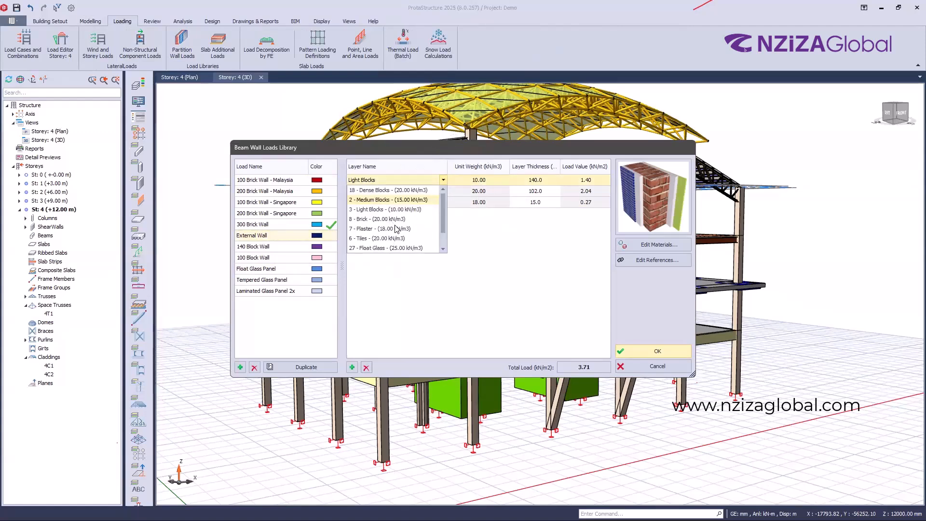
{"action": "scroll", "coordinate": [415, 217], "scroll_direction": "down", "scroll_amount": 1}
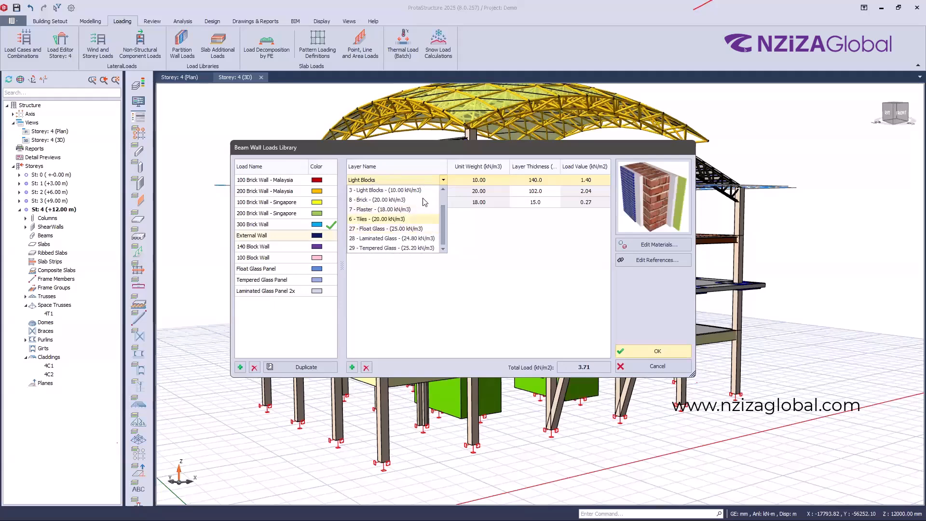
{"action": "scroll", "coordinate": [402, 220], "scroll_direction": "up", "scroll_amount": 1}
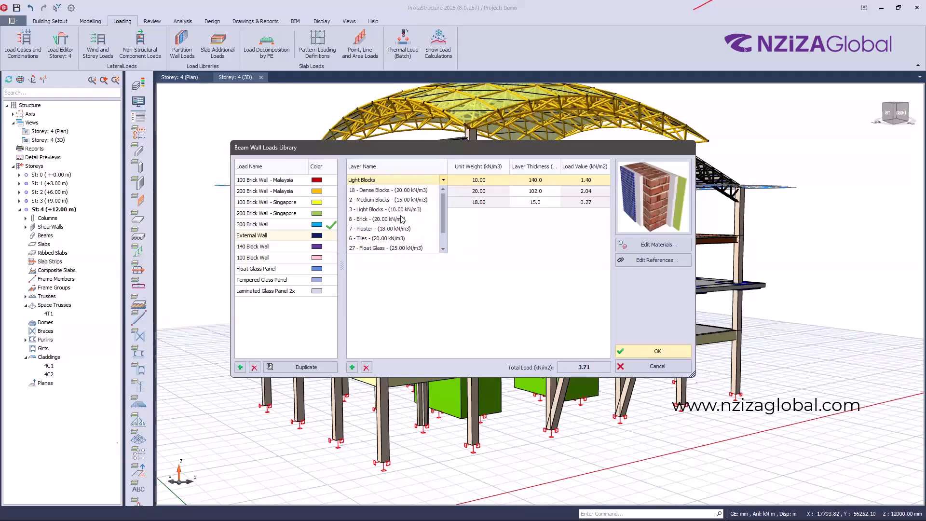
Step: Check the references and material library behind the wall loads, and close the library without changes
{"action": "left_click", "coordinate": [645, 264]}
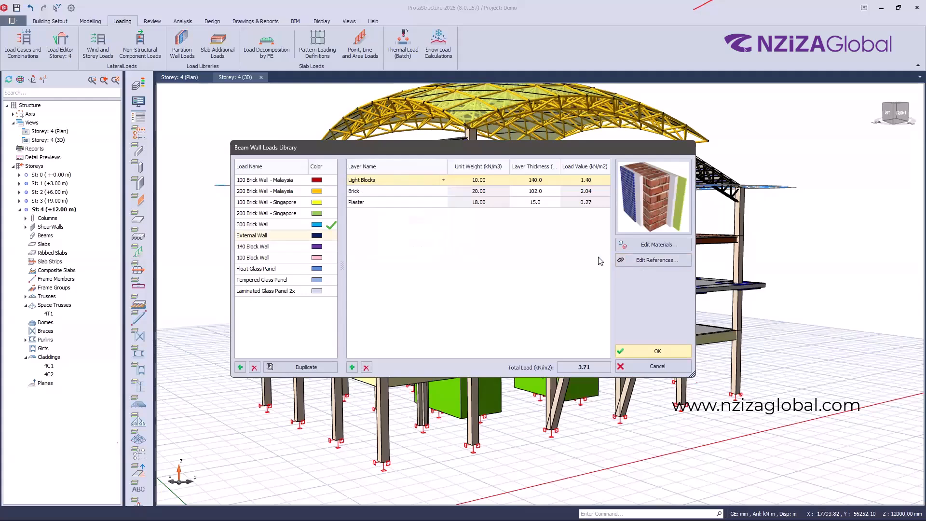
{"action": "left_click", "coordinate": [646, 261]}
{"action": "left_click", "coordinate": [511, 337]}
{"action": "left_click", "coordinate": [627, 245]}
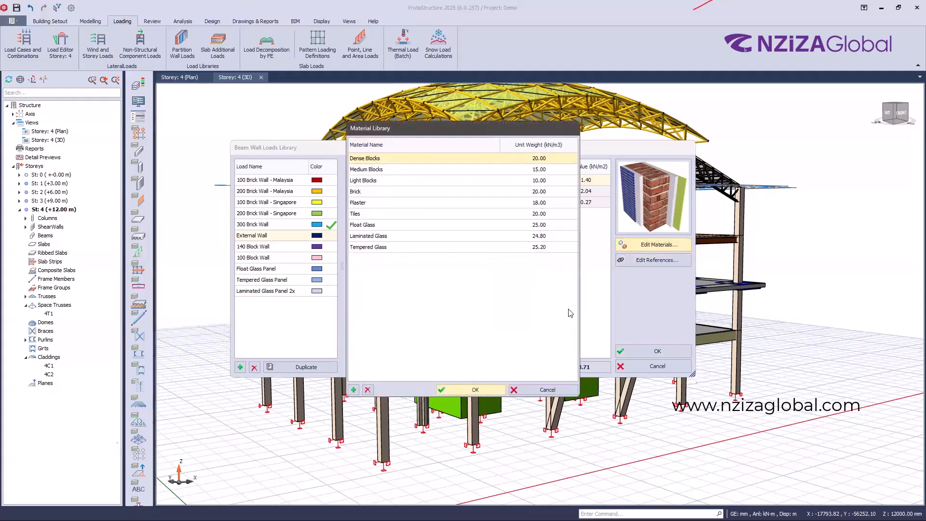
{"action": "left_click", "coordinate": [548, 390]}
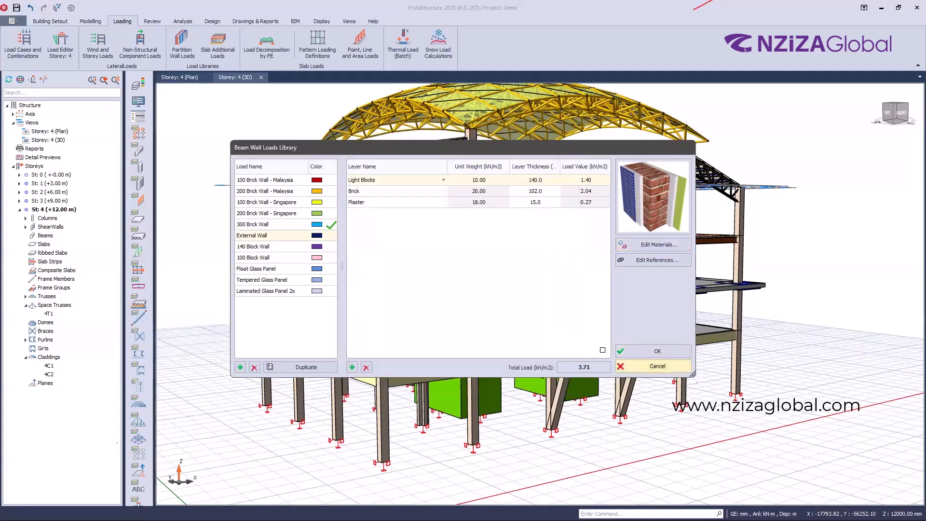
{"action": "left_click", "coordinate": [657, 366]}
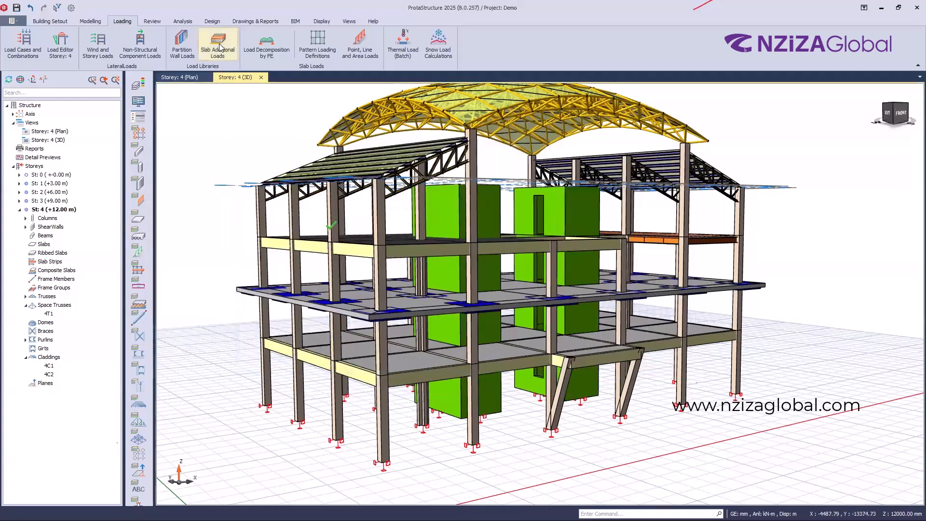
Step: Review the Terrace/Balcony layers and the material library in the slab additional loads library, and close it without changes
{"action": "left_click", "coordinate": [218, 46]}
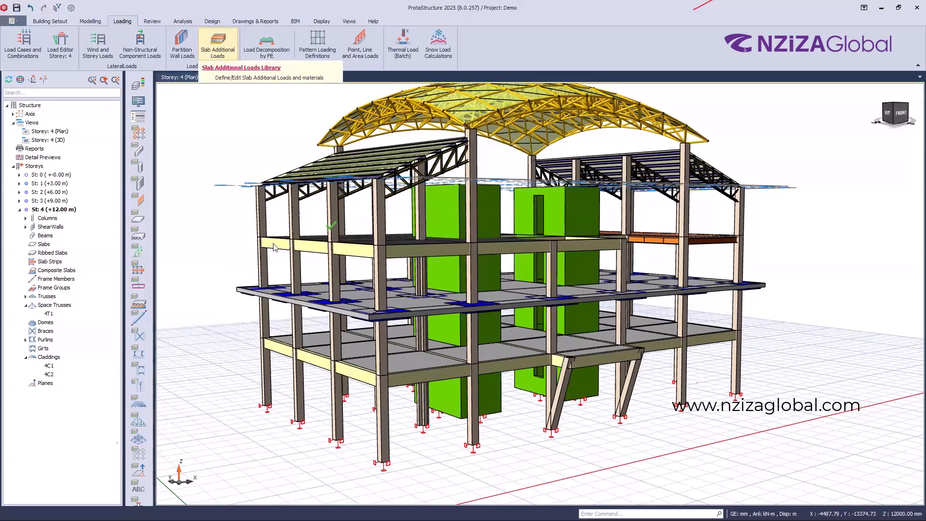
{"action": "key", "text": "Return"}
{"action": "left_click", "coordinate": [265, 203]}
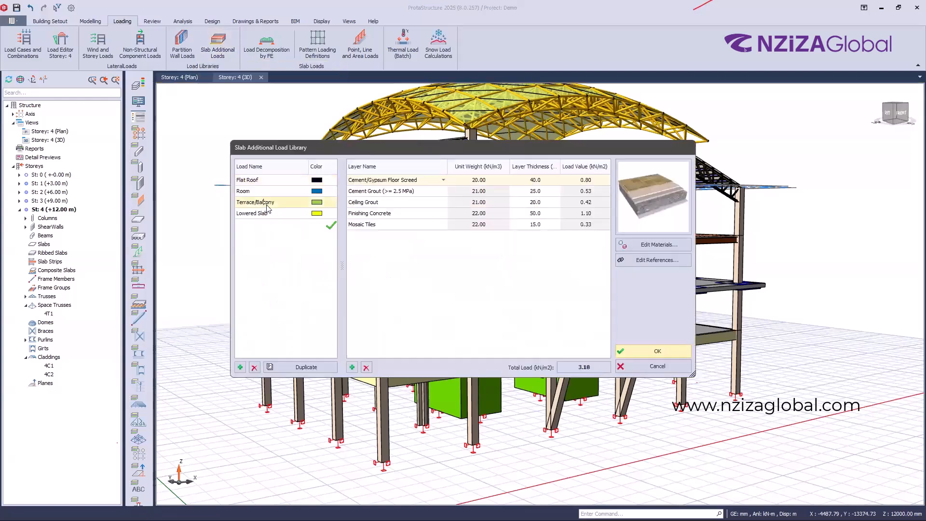
{"action": "left_click", "coordinate": [443, 179]}
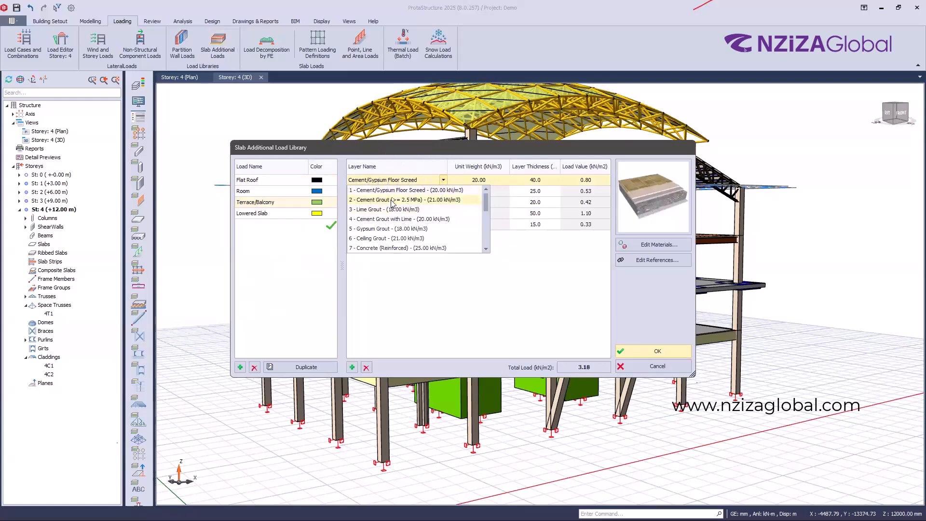
{"action": "scroll", "coordinate": [392, 205], "scroll_direction": "down", "scroll_amount": 2}
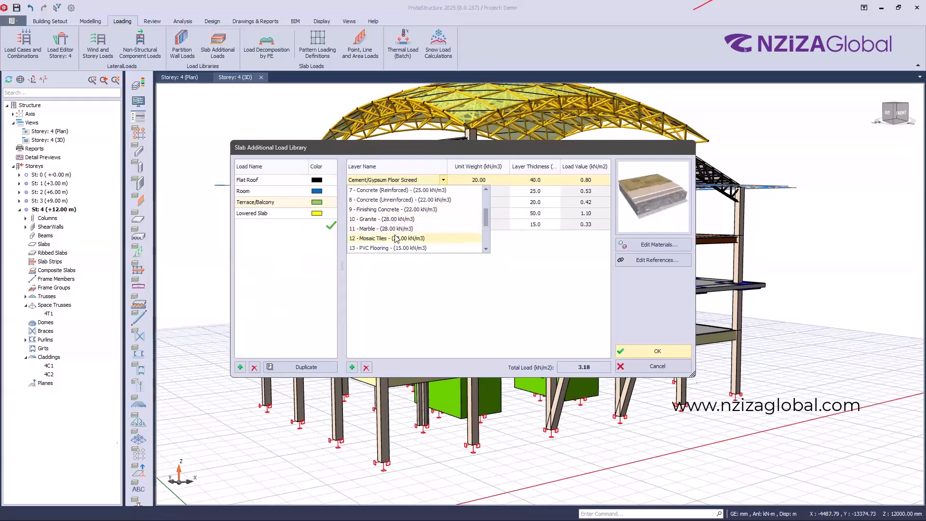
{"action": "scroll", "coordinate": [395, 237], "scroll_direction": "down", "scroll_amount": 3}
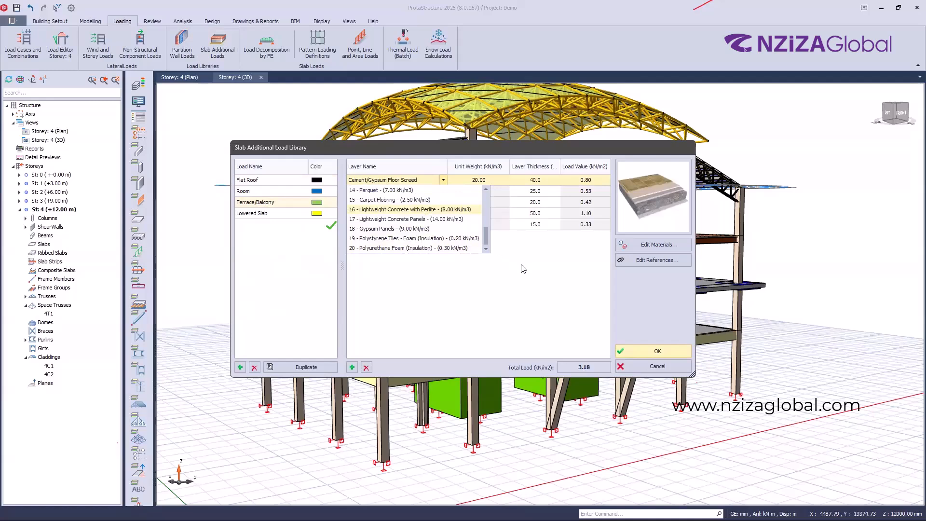
{"action": "left_click", "coordinate": [655, 243]}
{"action": "left_click", "coordinate": [646, 250]}
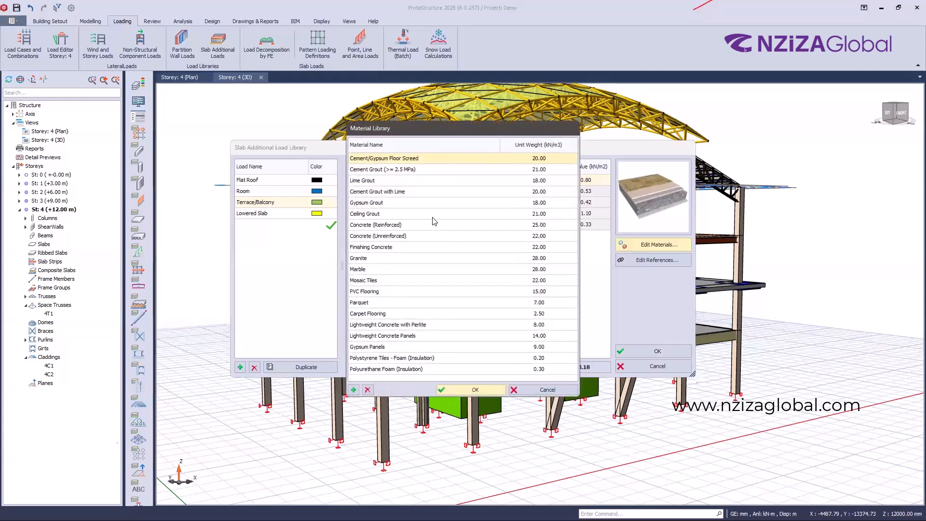
{"action": "left_click", "coordinate": [548, 390]}
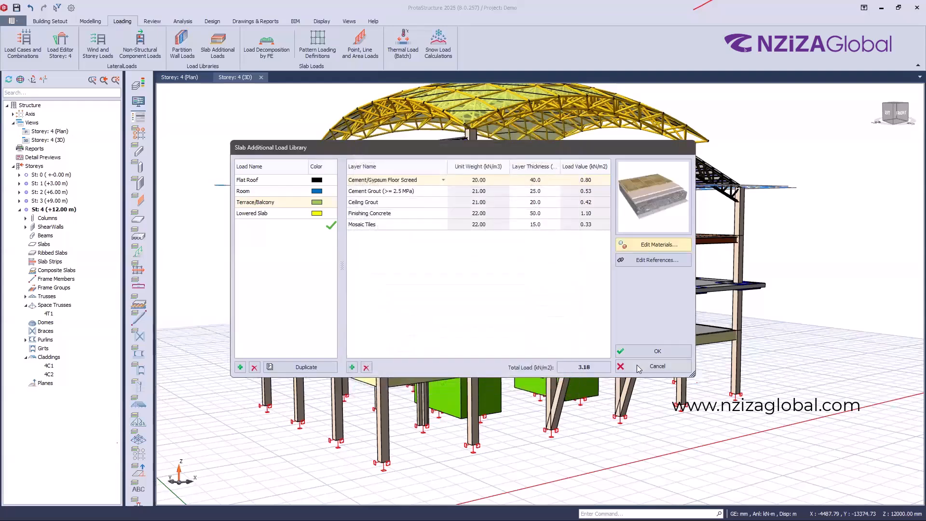
{"action": "left_click", "coordinate": [657, 366]}
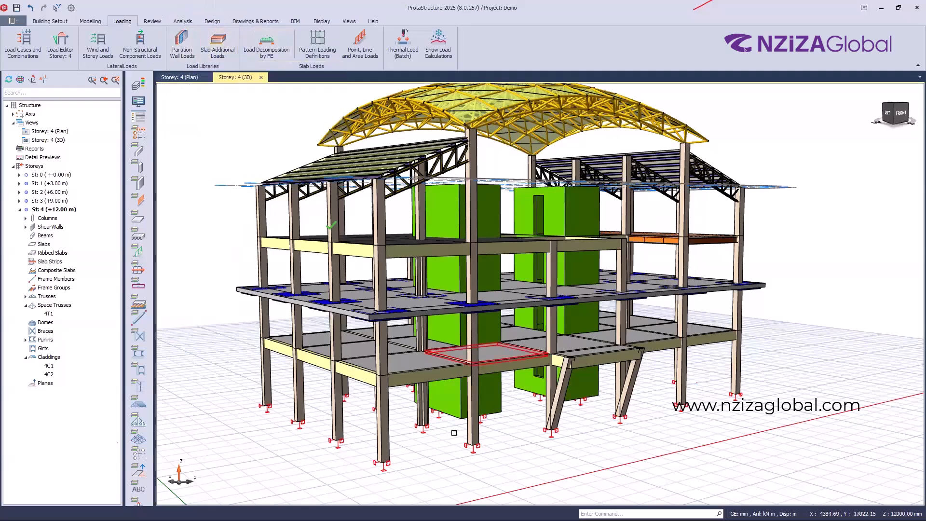
Step: Open the load editor for storey 1 beam 1B26, the edge beam on axis A between axes 1 and 2
{"action": "scroll", "coordinate": [407, 403], "scroll_direction": "up", "scroll_amount": 1}
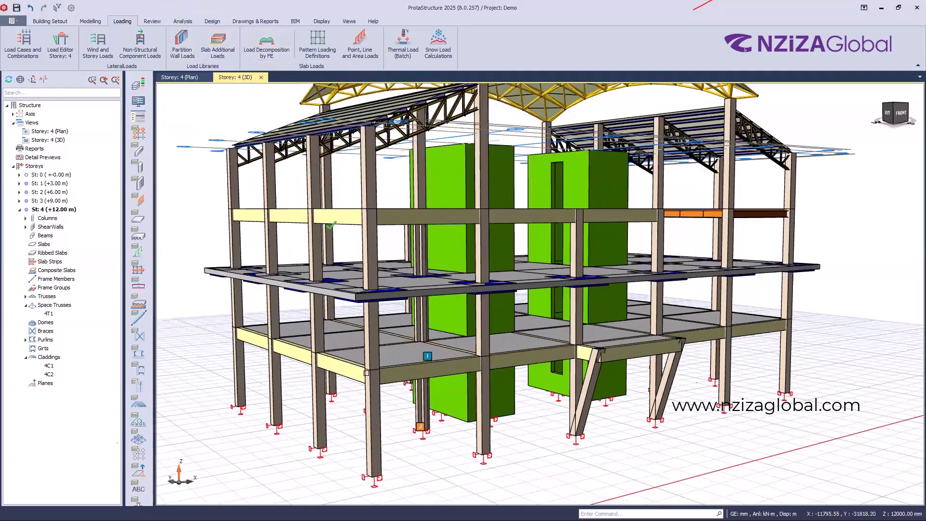
{"action": "scroll", "coordinate": [409, 416], "scroll_direction": "up", "scroll_amount": 1}
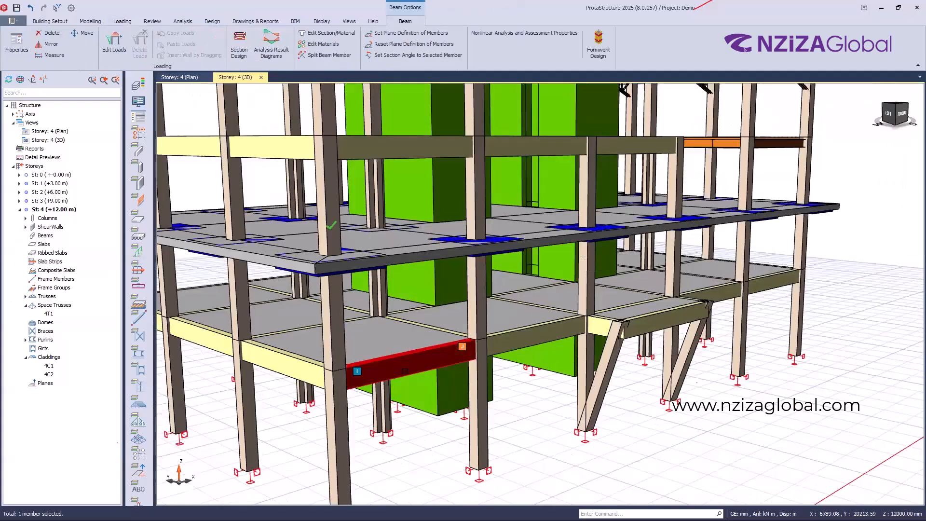
{"action": "double_click", "coordinate": [383, 371]}
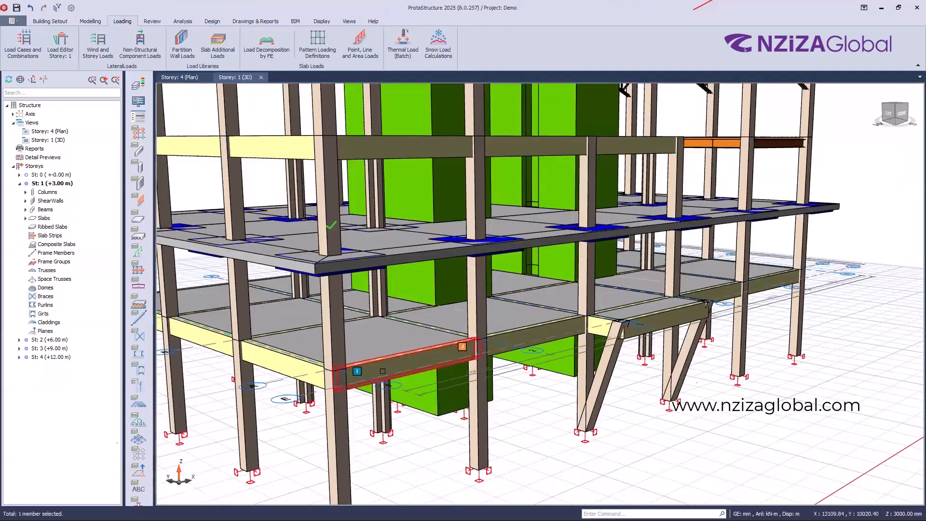
{"action": "scroll", "coordinate": [438, 344], "scroll_direction": "up", "scroll_amount": 1}
{"action": "left_click", "coordinate": [439, 344]}
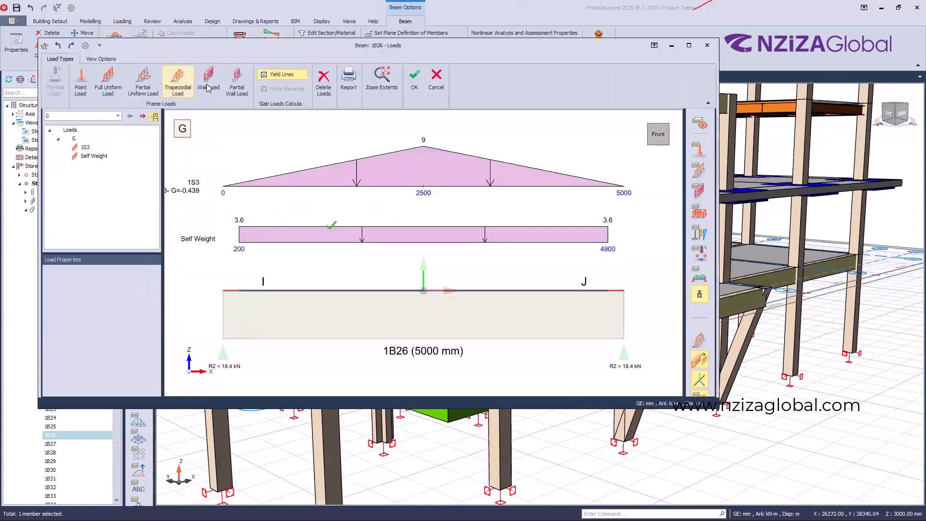
Step: Insert a 3000 mm high wall load of type 200 Brick Wall - Malaysia on the beam and accept its loads
{"action": "left_click", "coordinate": [208, 87]}
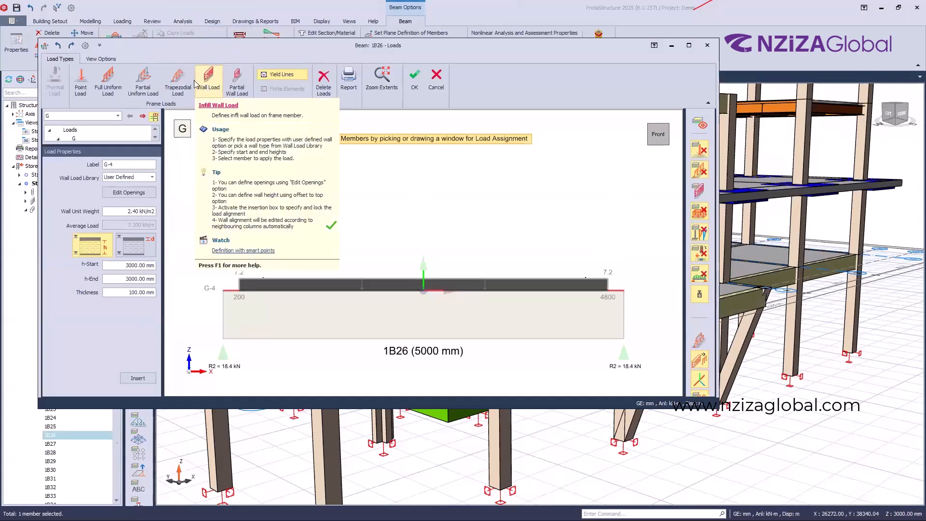
{"action": "left_click", "coordinate": [153, 177]}
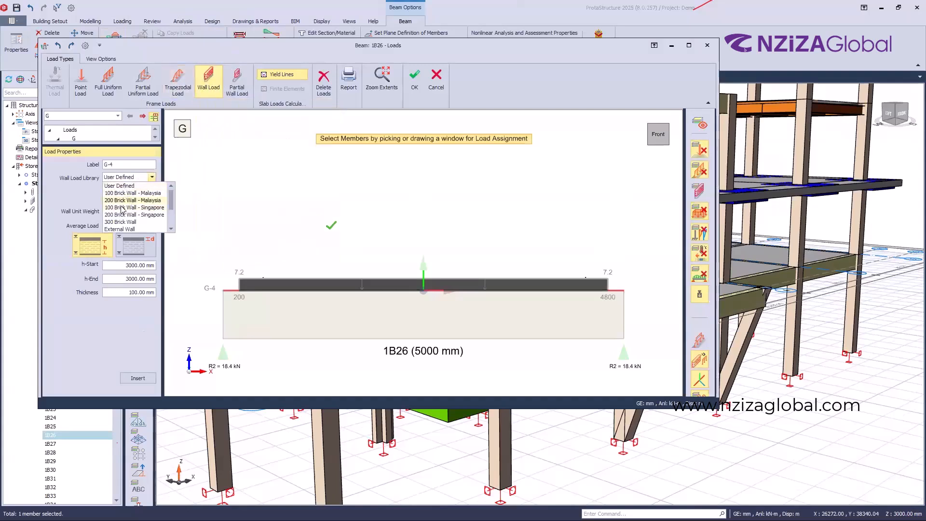
{"action": "left_click", "coordinate": [127, 200]}
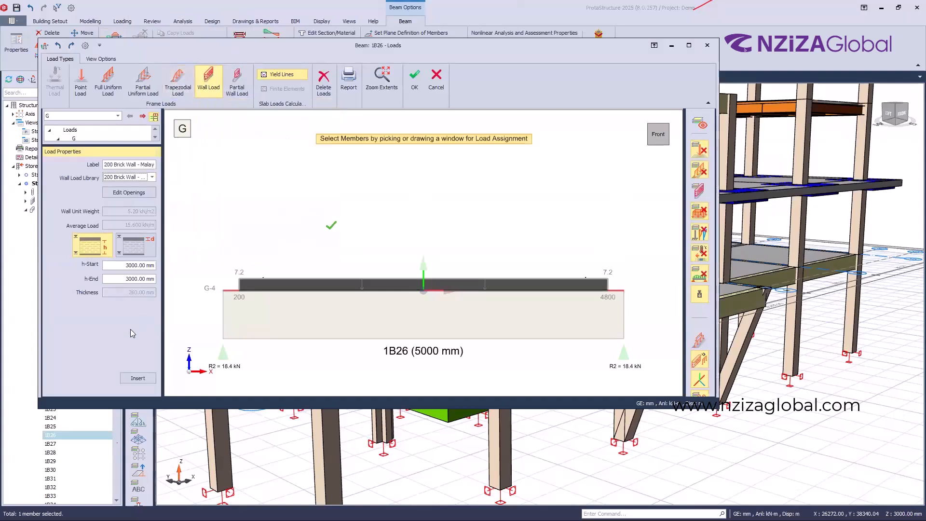
{"action": "key", "text": "ctrl"}
{"action": "key", "text": "ctrl"}
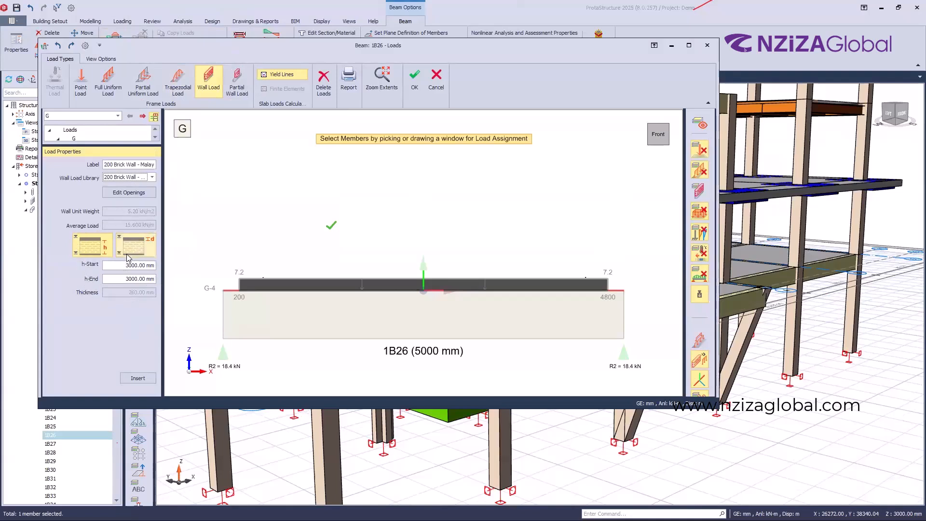
{"action": "left_click", "coordinate": [139, 378]}
{"action": "left_click", "coordinate": [319, 333]}
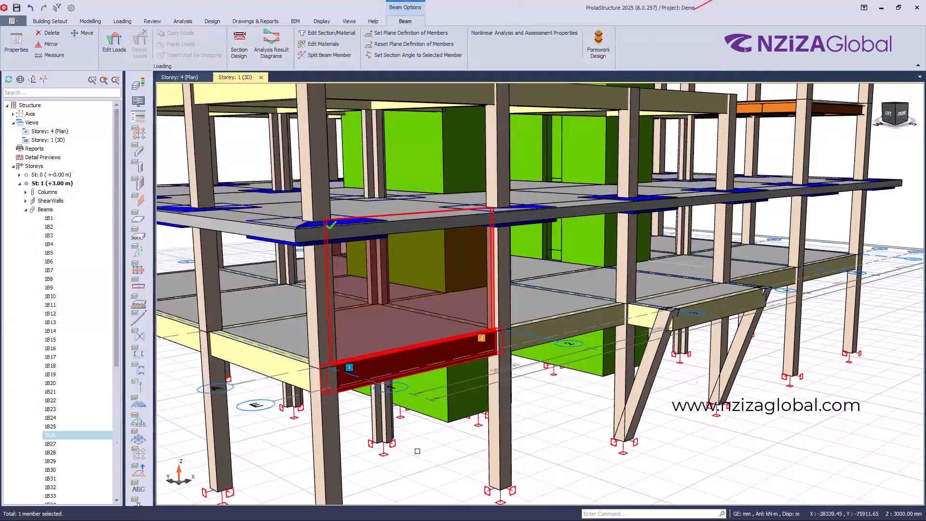
Step: Display the storey 1 plan and select the wall-loaded beam on axis A between axes 1 and 2
{"action": "mouse_move", "coordinate": [418, 451]}
{"action": "middle_mouse_down"}
{"action": "mouse_move", "coordinate": [409, 452]}
{"action": "mouse_move", "coordinate": [491, 455]}
{"action": "mouse_move", "coordinate": [446, 351]}
{"action": "mouse_move", "coordinate": [466, 361]}
{"action": "middle_mouse_up"}
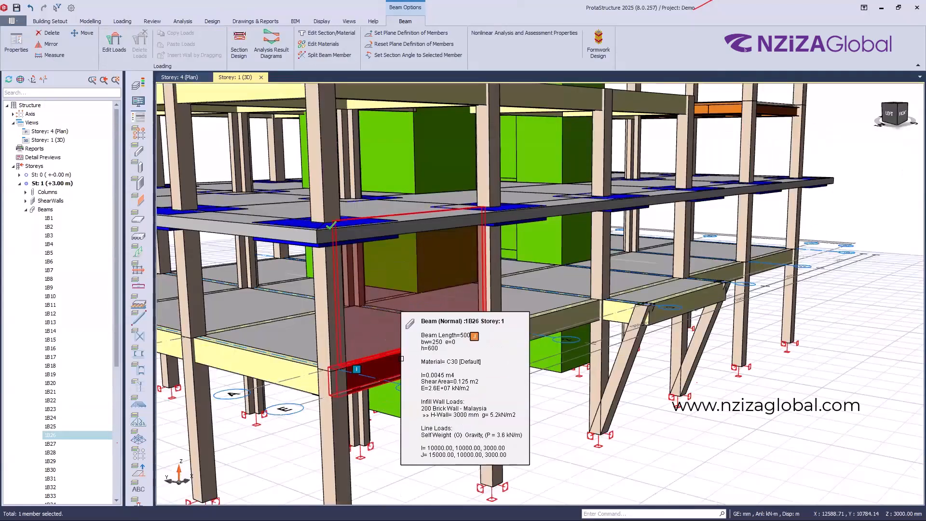
{"action": "left_click", "coordinate": [179, 144]}
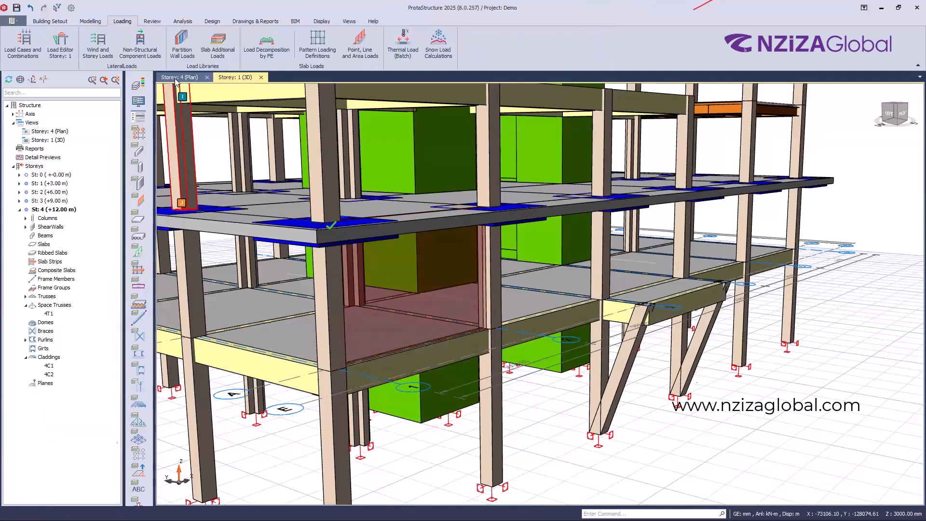
{"action": "left_click", "coordinate": [55, 184]}
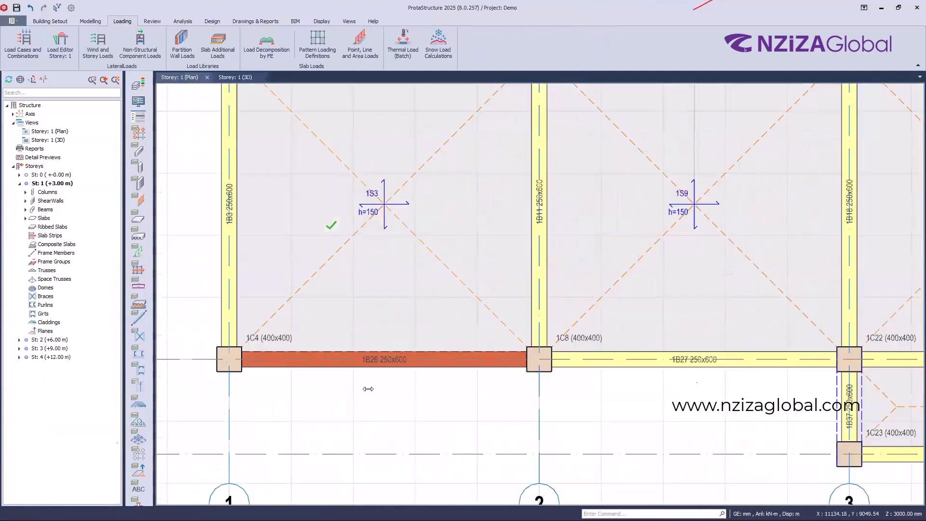
{"action": "scroll", "coordinate": [345, 408], "scroll_direction": "up", "scroll_amount": 5}
{"action": "scroll", "coordinate": [434, 400], "scroll_direction": "down", "scroll_amount": 3}
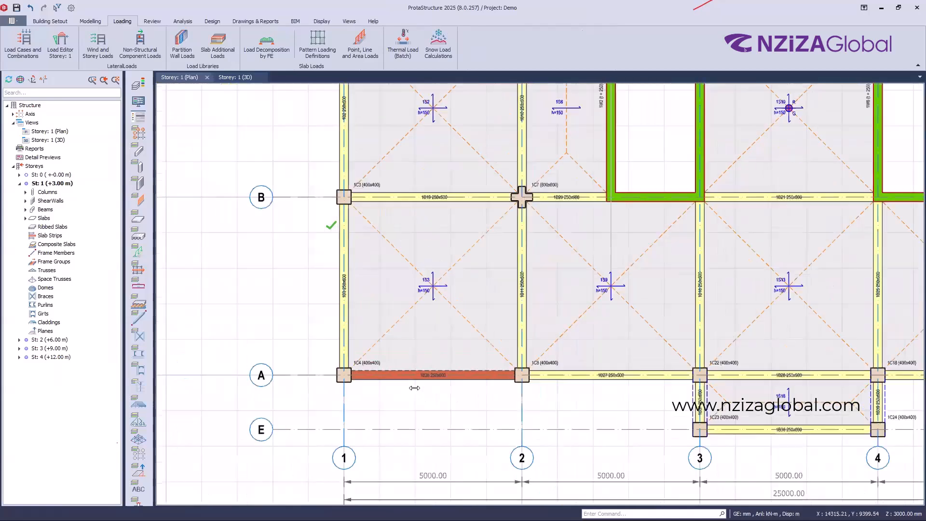
{"action": "scroll", "coordinate": [434, 399], "scroll_direction": "up", "scroll_amount": 3}
{"action": "left_click", "coordinate": [434, 368]}
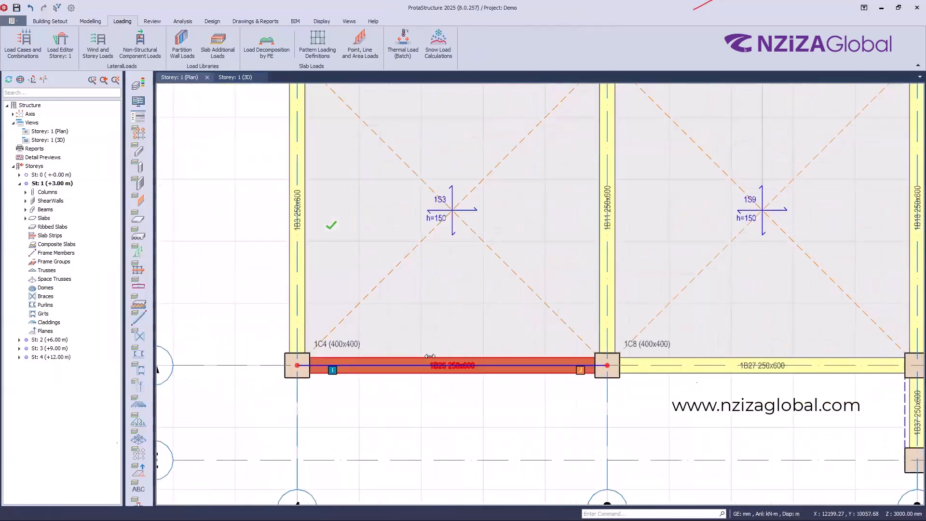
Step: Copy the 200 Brick Wall - Malaysia wall load from the selected beam
{"action": "scroll", "coordinate": [434, 309], "scroll_direction": "down", "scroll_amount": 3}
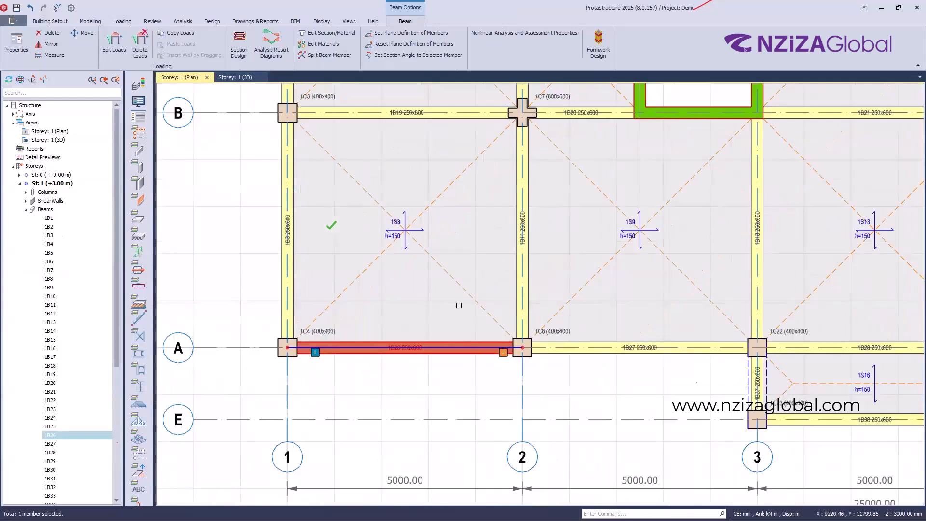
{"action": "scroll", "coordinate": [399, 383], "scroll_direction": "down", "scroll_amount": 2}
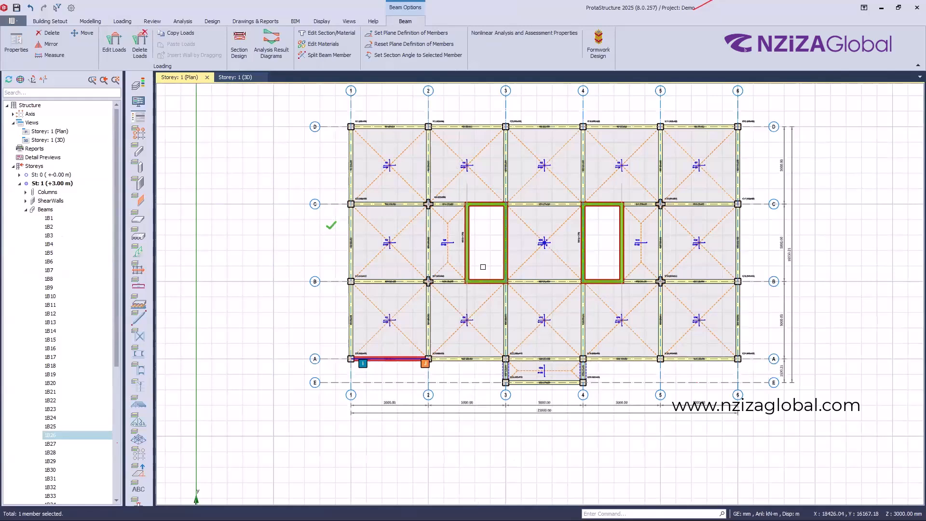
{"action": "scroll", "coordinate": [333, 397], "scroll_direction": "up", "scroll_amount": 1}
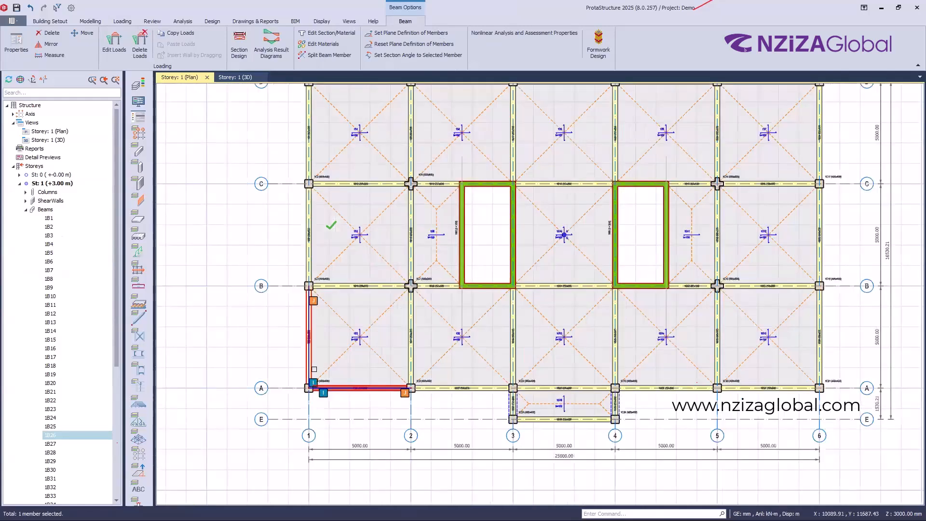
{"action": "scroll", "coordinate": [312, 362], "scroll_direction": "down", "scroll_amount": 1}
{"action": "scroll", "coordinate": [314, 370], "scroll_direction": "down", "scroll_amount": 1}
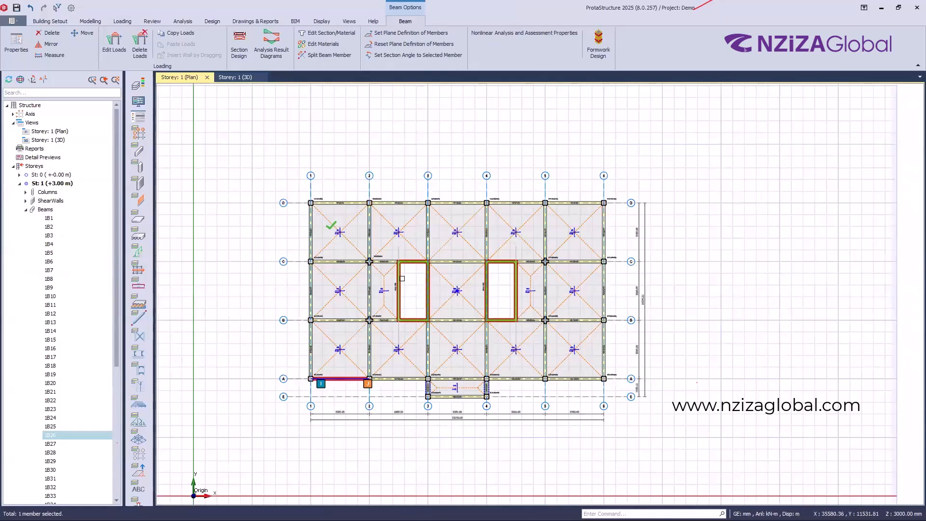
{"action": "scroll", "coordinate": [299, 414], "scroll_direction": "up", "scroll_amount": 1}
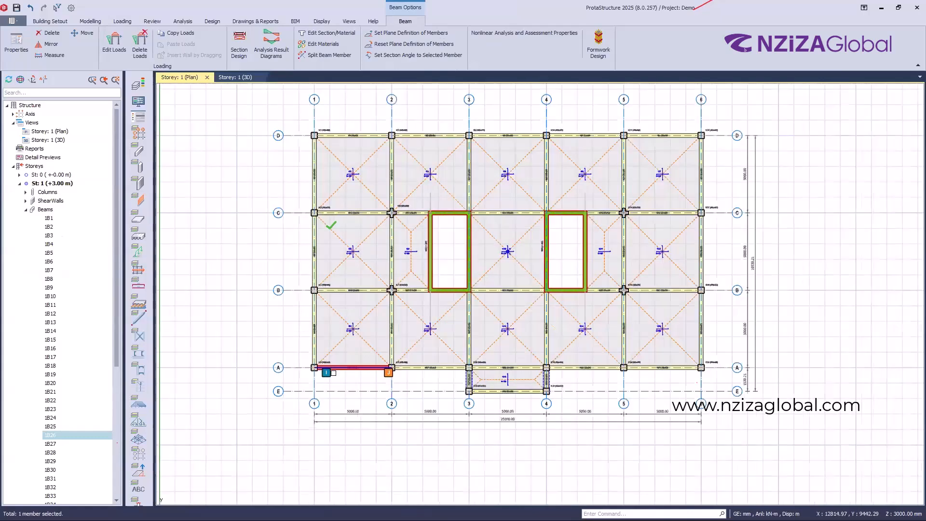
{"action": "scroll", "coordinate": [333, 373], "scroll_direction": "up", "scroll_amount": 1}
{"action": "scroll", "coordinate": [365, 395], "scroll_direction": "down", "scroll_amount": 1}
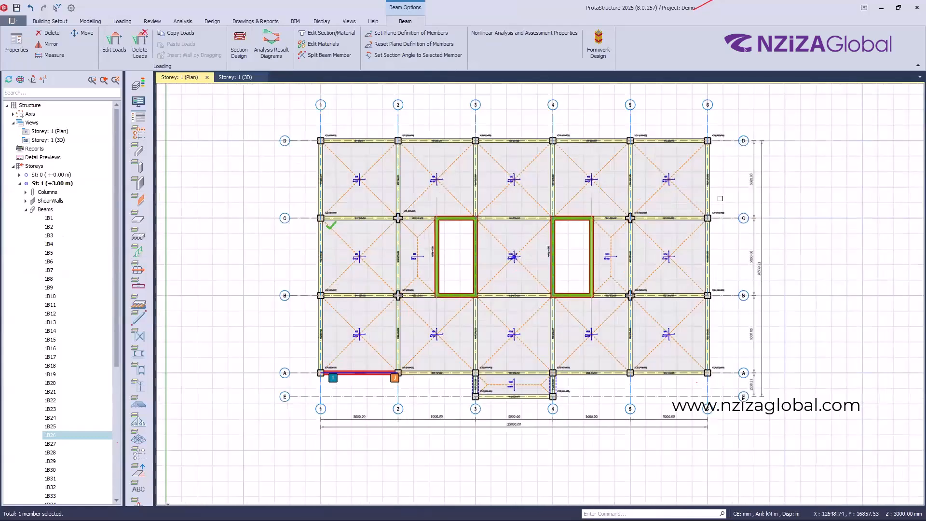
{"action": "left_click", "coordinate": [176, 33]}
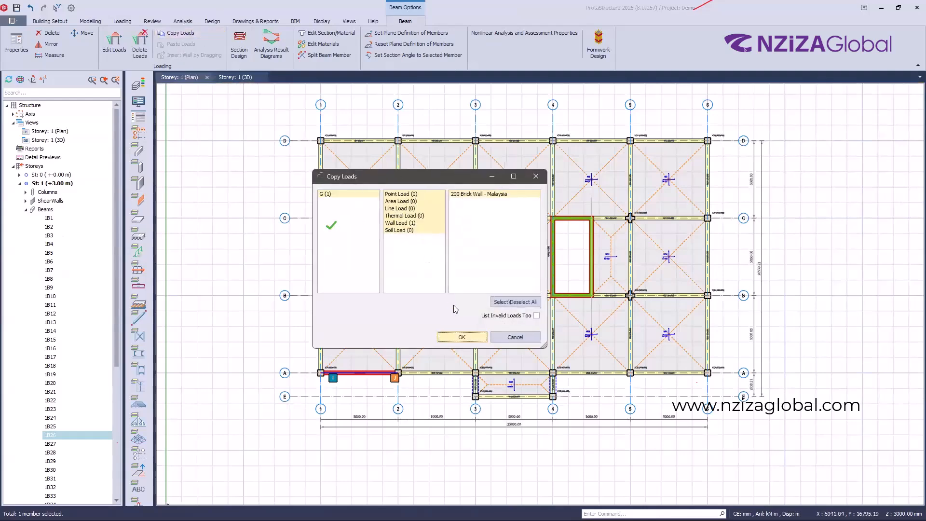
{"action": "key", "text": "Return"}
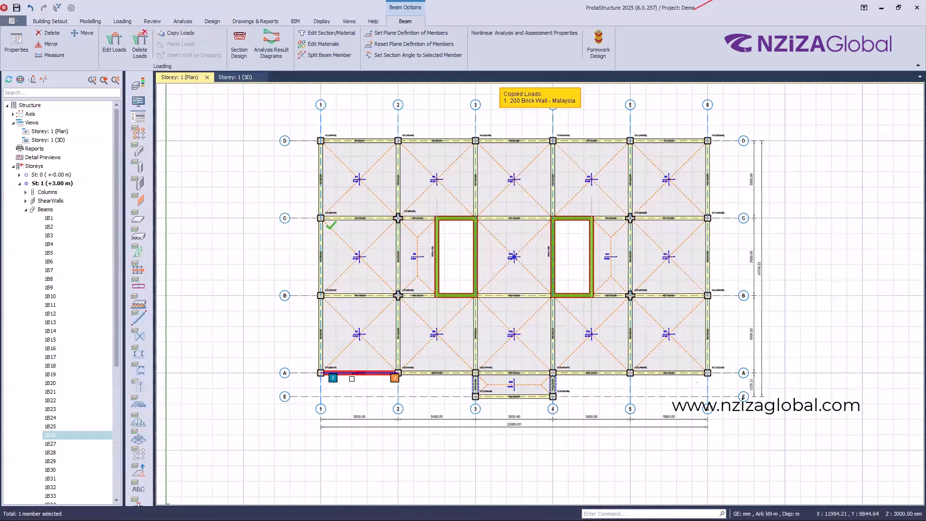
Step: Paste the copied wall load onto the storey 1 beams by windowing the whole floor plan
{"action": "left_click", "coordinate": [352, 379]}
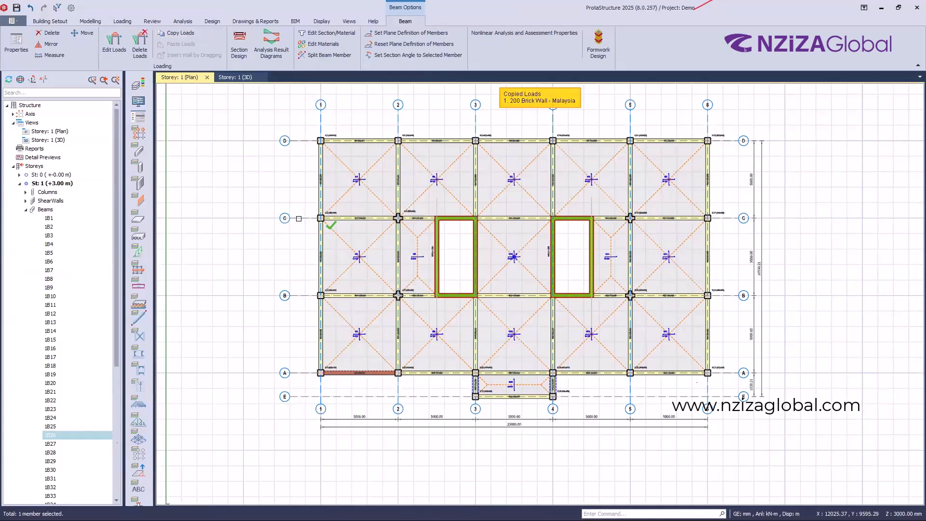
{"action": "left_click_drag", "start_coordinate": [275, 103], "coordinate": [785, 458]}
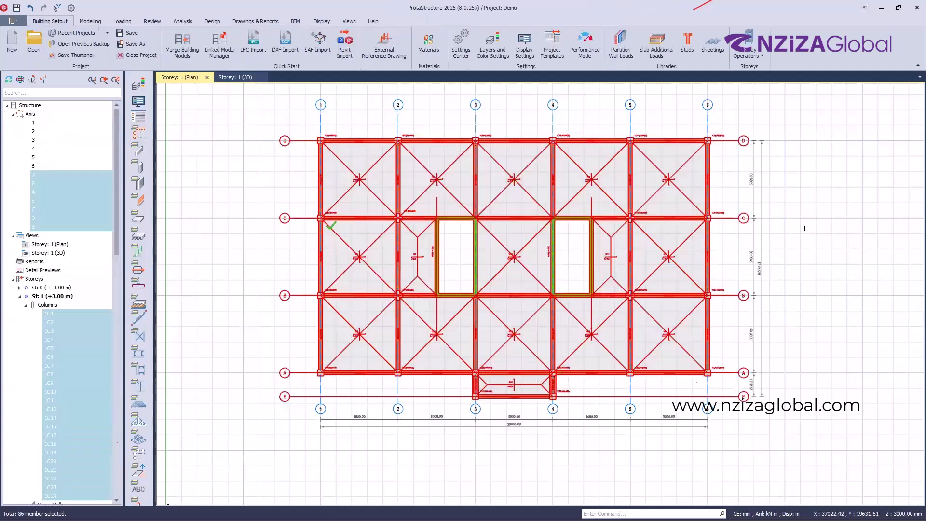
{"action": "left_click", "coordinate": [122, 22]}
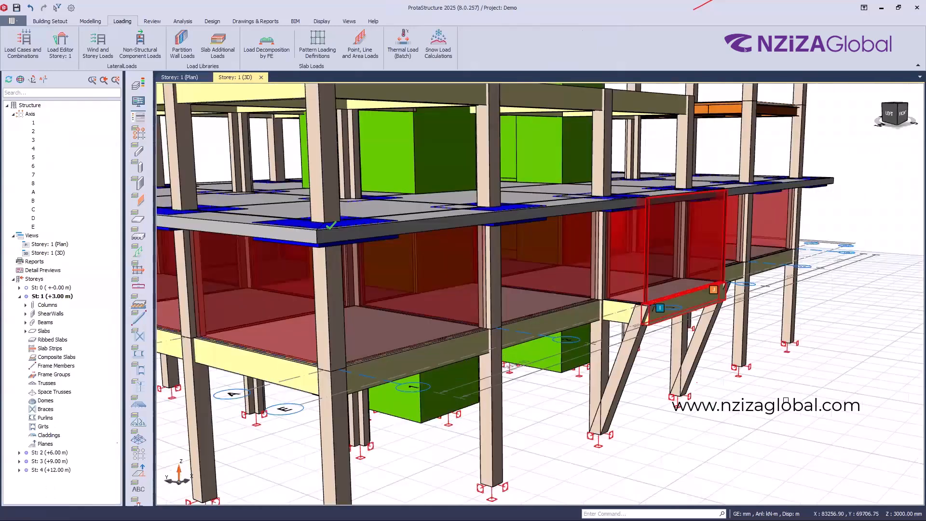
Step: Open the loads of storey 1 beam 1B3 from the 3D view and bring up the opening editor for its brick wall
{"action": "scroll", "coordinate": [786, 399], "scroll_direction": "down", "scroll_amount": 5}
{"action": "middle_click_drag", "start_coordinate": [867, 383], "coordinate": [610, 403]}
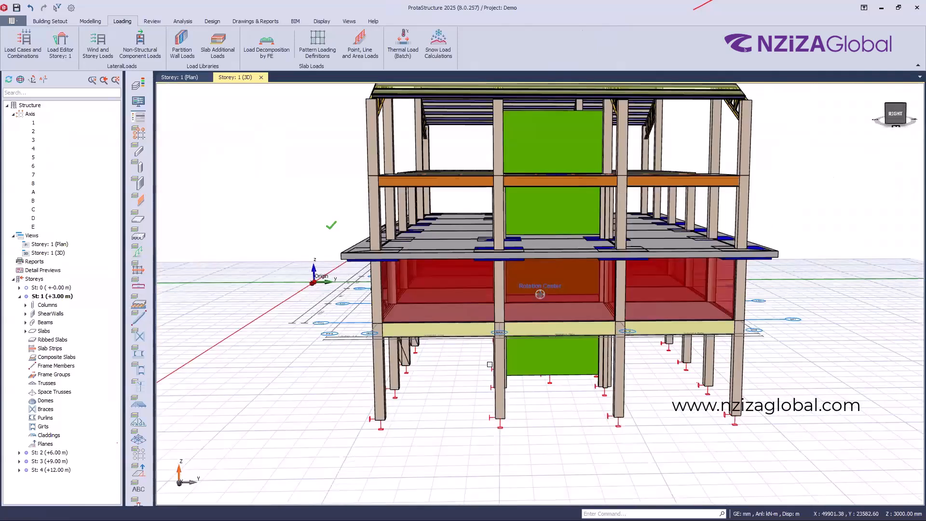
{"action": "scroll", "coordinate": [490, 364], "scroll_direction": "up", "scroll_amount": 3}
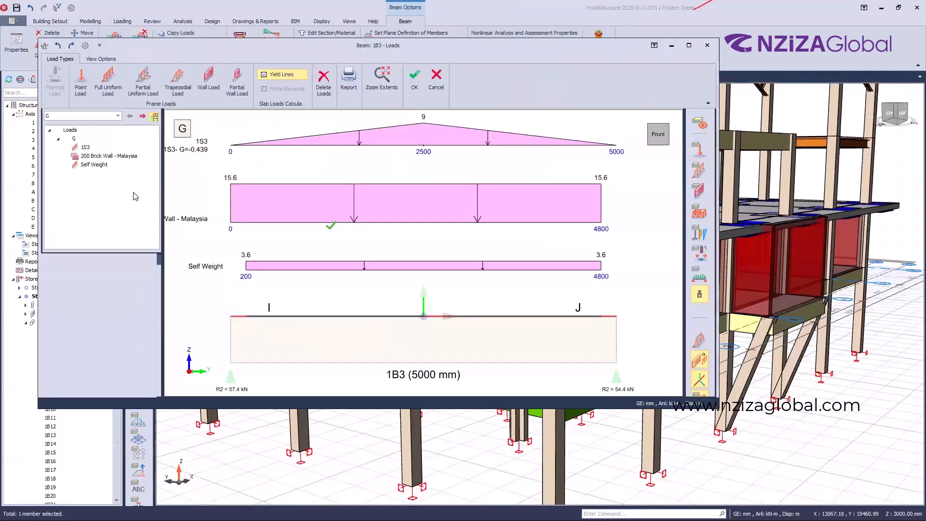
{"action": "key", "text": "ctrl"}
{"action": "left_click", "coordinate": [136, 194]}
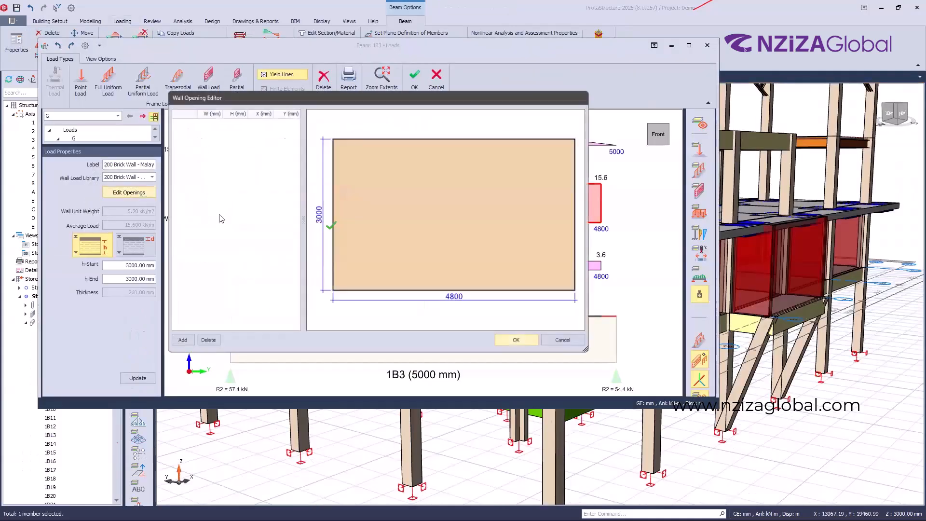
Step: Add two openings to the beam's brick wall and set the first opening's X position to 500 mm
{"action": "left_click", "coordinate": [179, 345]}
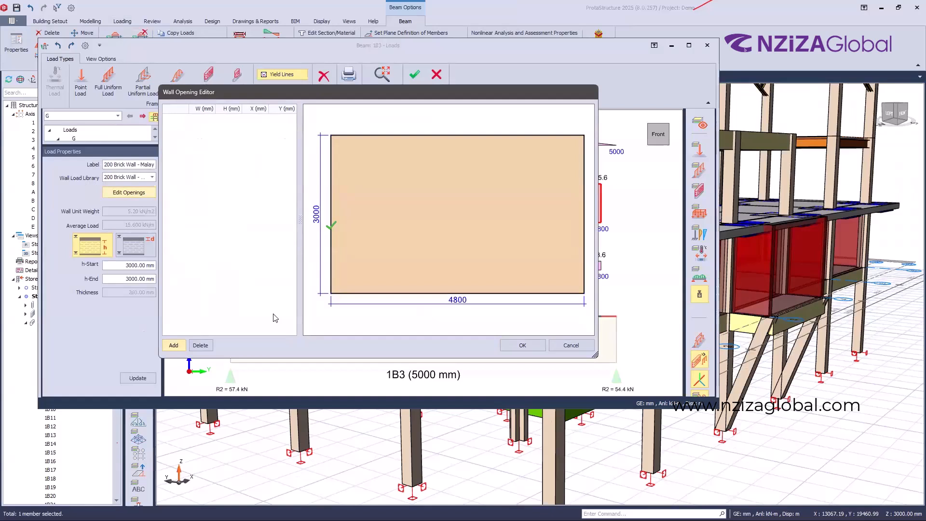
{"action": "left_click", "coordinate": [172, 346]}
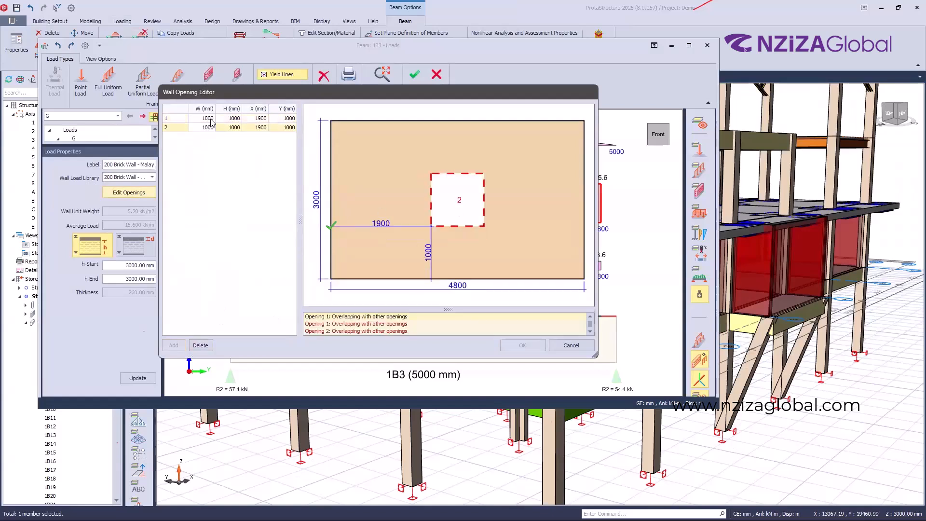
{"action": "left_click", "coordinate": [262, 120]}
{"action": "left_click", "coordinate": [262, 121]}
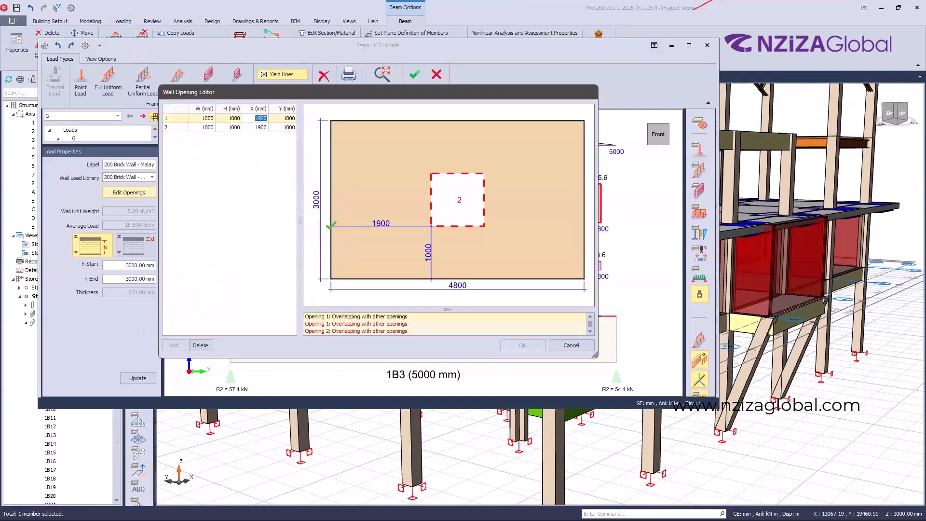
{"action": "type", "text": "500"}
Step: Set the second opening's X position to 2500 mm, its height to 2500 mm and its Y position to 0
{"action": "left_click", "coordinate": [261, 128]}
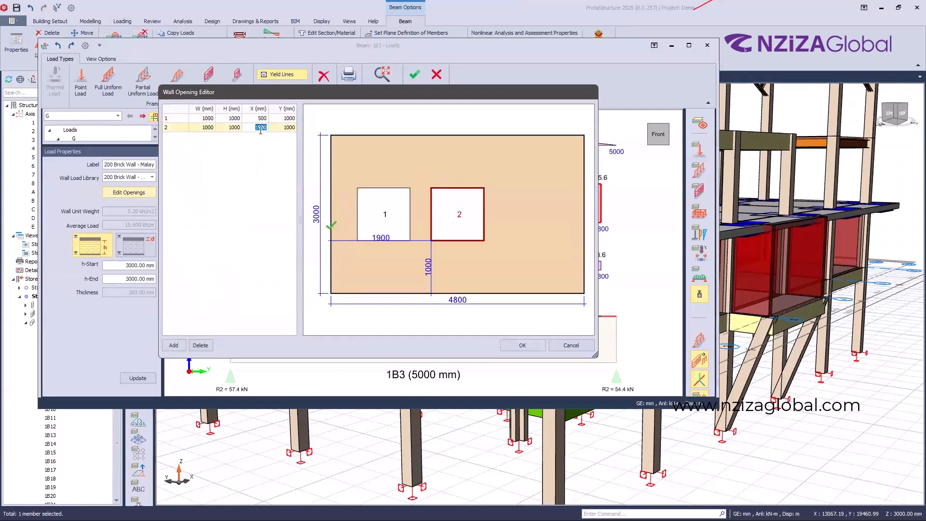
{"action": "type", "text": "2500"}
{"action": "key", "text": "Tab"}
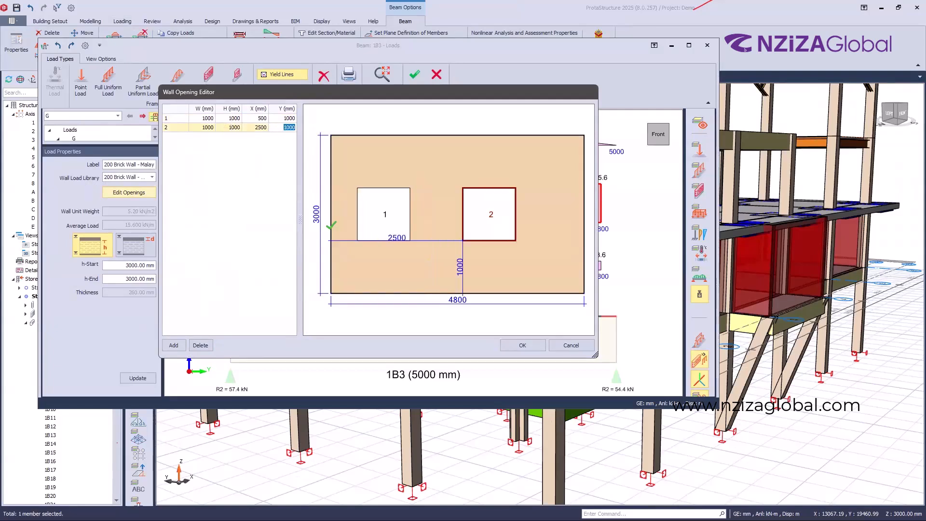
{"action": "key", "text": "shift+Tab"}
{"action": "key", "text": "shift+Tab"}
{"action": "type", "text": "2500"}
{"action": "key", "text": "Tab"}
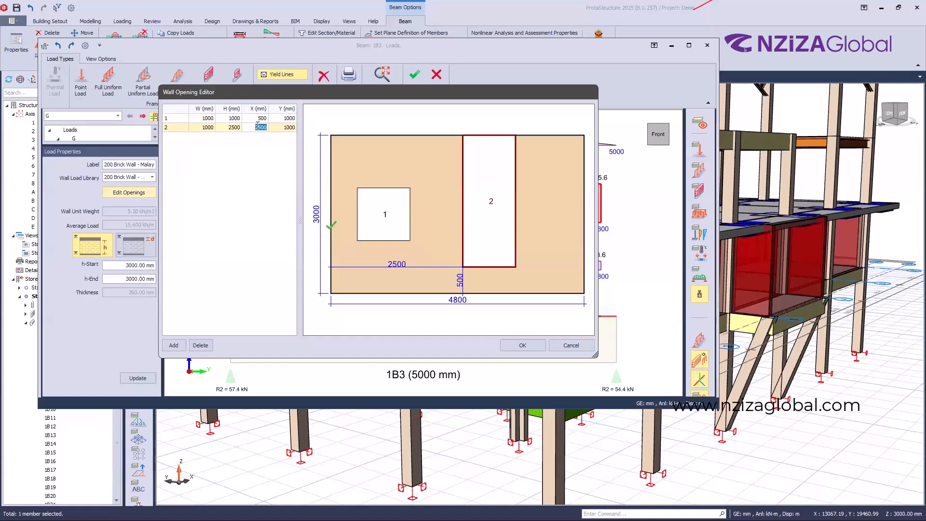
{"action": "left_click", "coordinate": [282, 128]}
{"action": "type", "text": "0"}
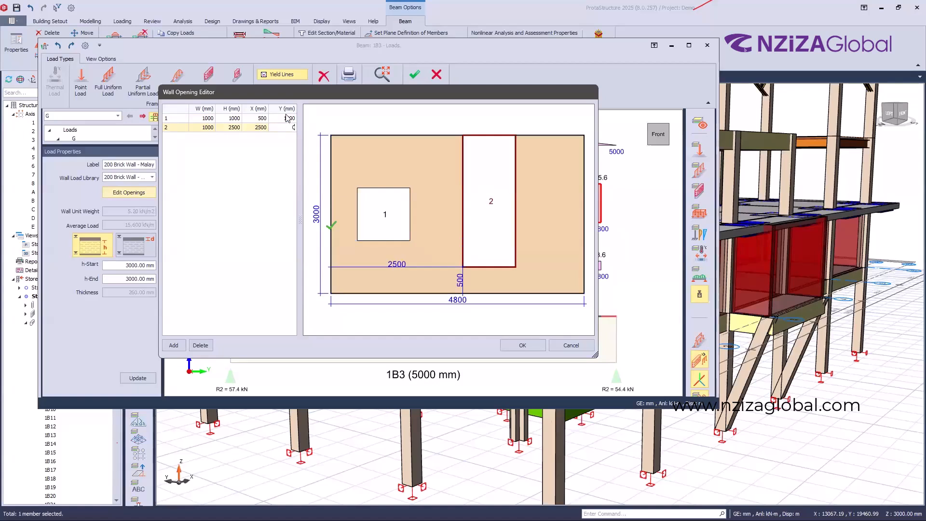
Step: Accept the wall openings, update beam 1B3's brick wall load, save its loads and check the openings in the 3D model
{"action": "left_click", "coordinate": [521, 345]}
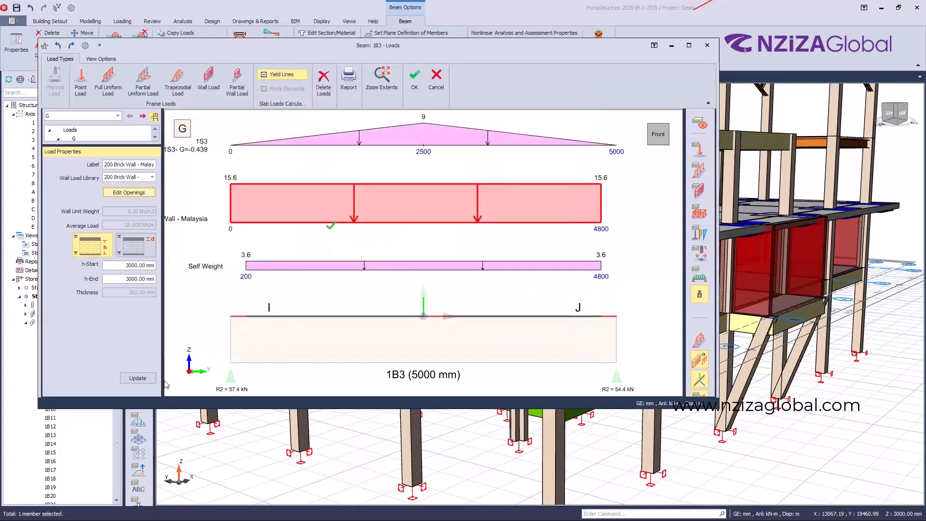
{"action": "left_click", "coordinate": [137, 378]}
{"action": "left_click", "coordinate": [414, 81]}
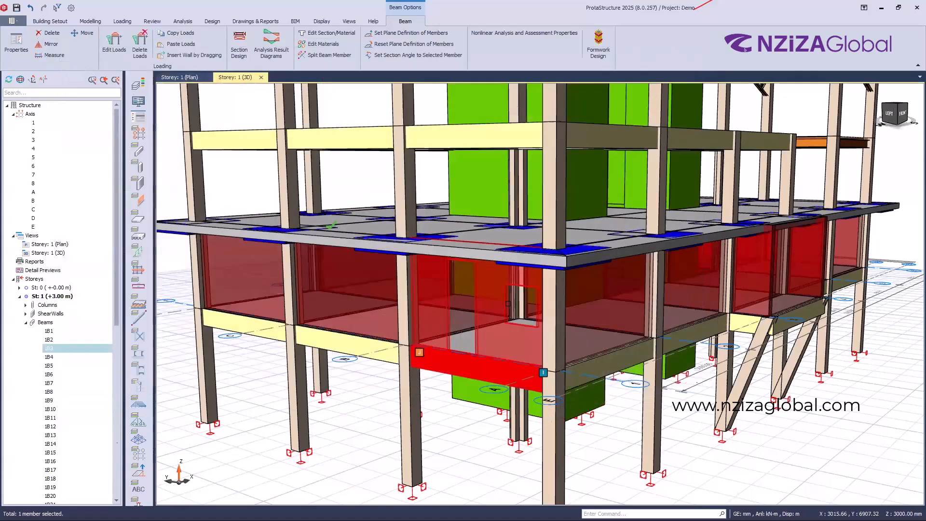
{"action": "mouse_move", "coordinate": [483, 476]}
{"action": "middle_mouse_down"}
{"action": "mouse_move", "coordinate": [483, 397]}
{"action": "mouse_move", "coordinate": [424, 400]}
{"action": "middle_mouse_up"}
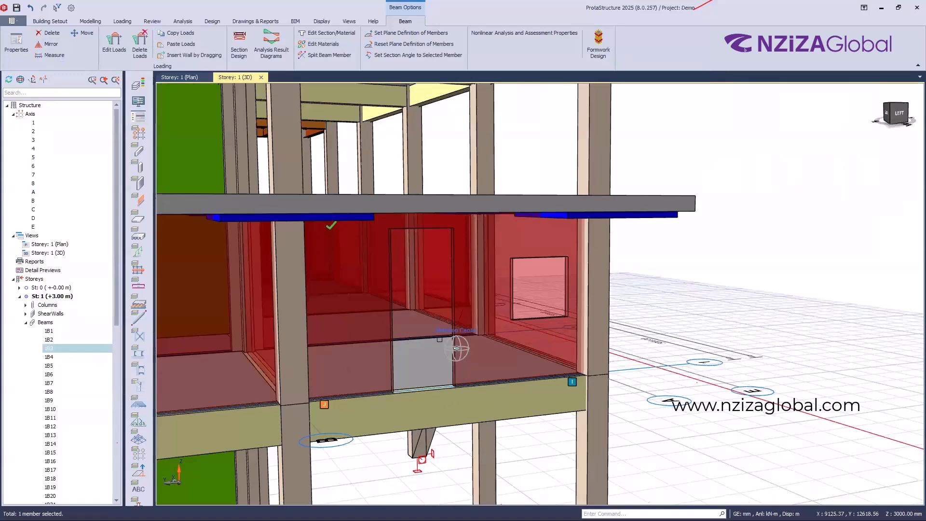
{"action": "middle_click_drag", "start_coordinate": [457, 348], "coordinate": [445, 319]}
{"action": "scroll", "coordinate": [444, 319], "scroll_direction": "down", "scroll_amount": 3}
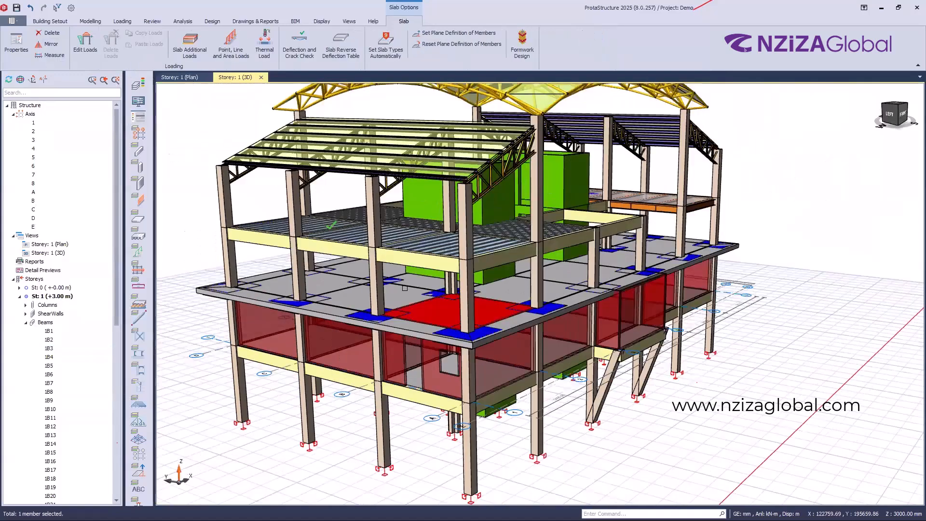
{"action": "scroll", "coordinate": [405, 288], "scroll_direction": "up", "scroll_amount": 2}
Step: View the loads on slab 1S2 from the storey 1 plan, cancel without changes and return to the 3D view
{"action": "left_click", "coordinate": [183, 77]}
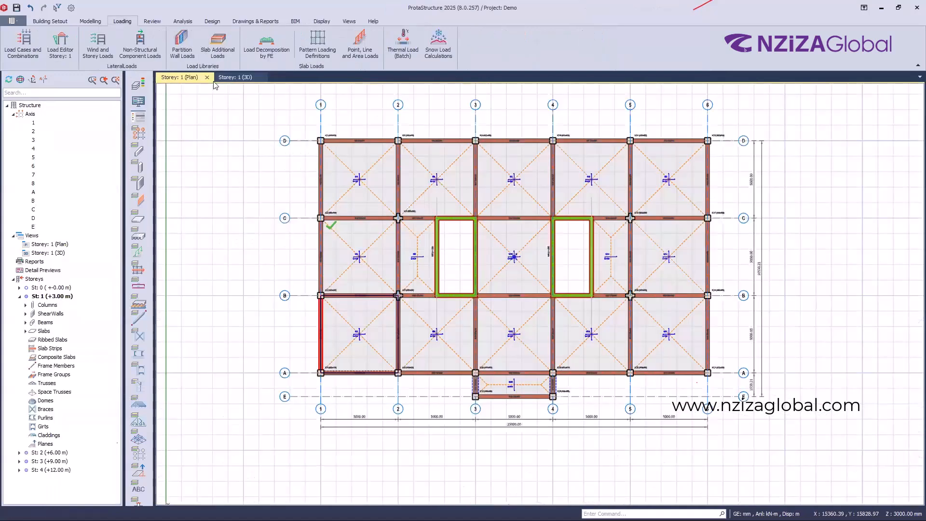
{"action": "scroll", "coordinate": [358, 269], "scroll_direction": "up", "scroll_amount": 3}
{"action": "left_click", "coordinate": [356, 251]}
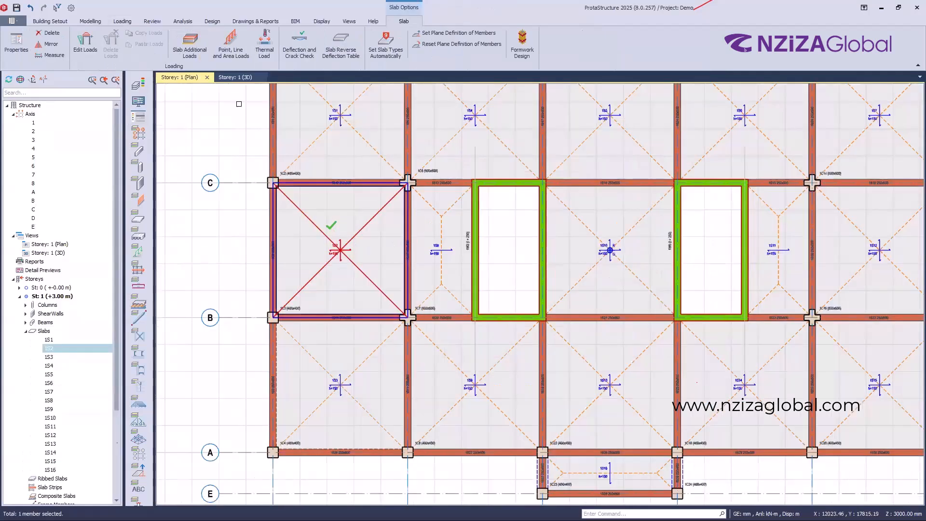
{"action": "left_click", "coordinate": [86, 49]}
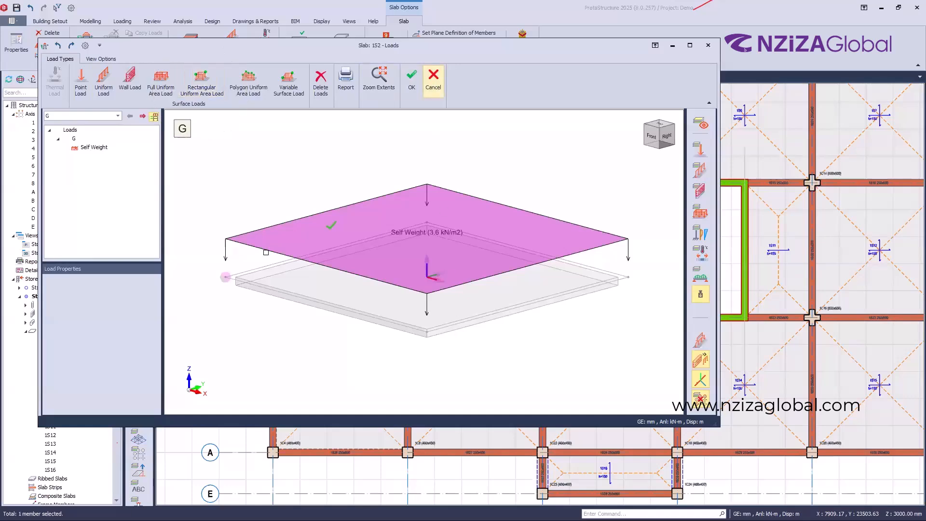
{"action": "left_click", "coordinate": [433, 80]}
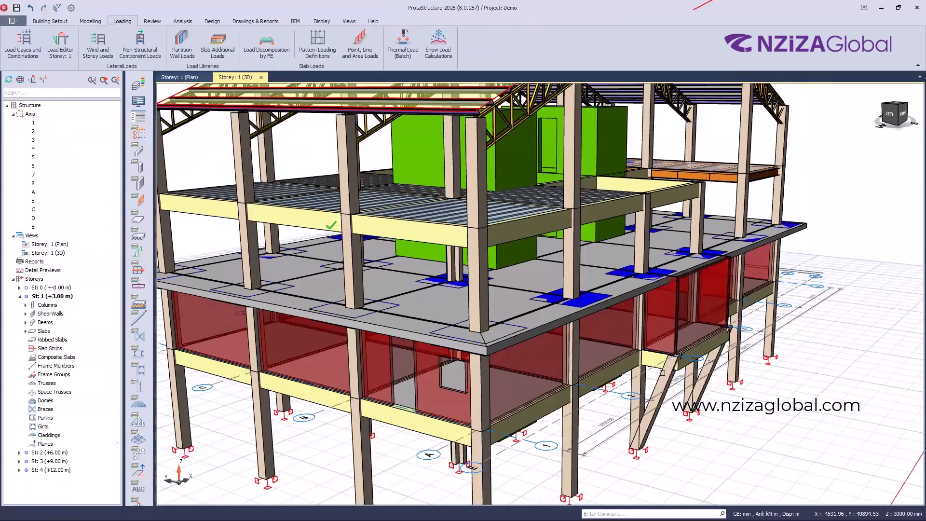
{"action": "scroll", "coordinate": [277, 192], "scroll_direction": "down", "scroll_amount": 5}
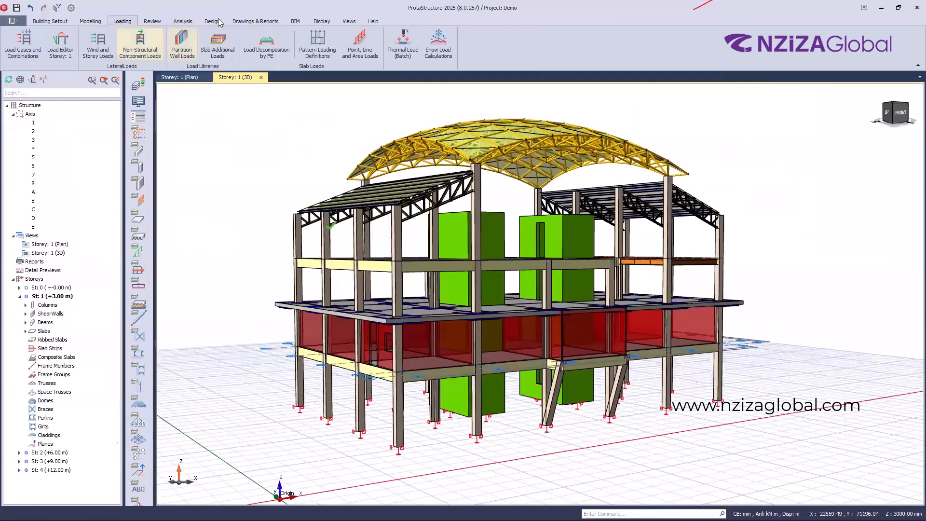
Step: Switch to the Prota-Full_Model project without saving the Demo project, and delete the empty Demo project folder
{"action": "left_click", "coordinate": [212, 21]}
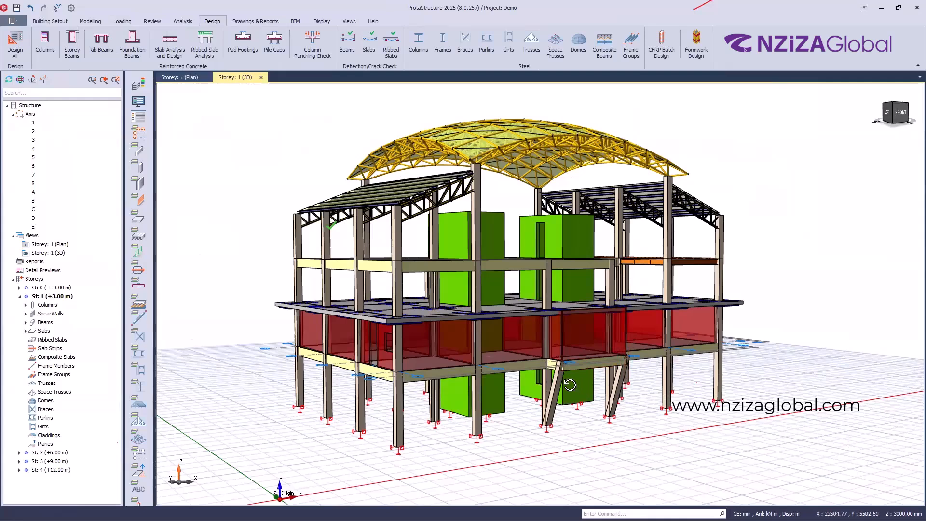
{"action": "middle_click_drag", "start_coordinate": [521, 368], "coordinate": [283, 173]}
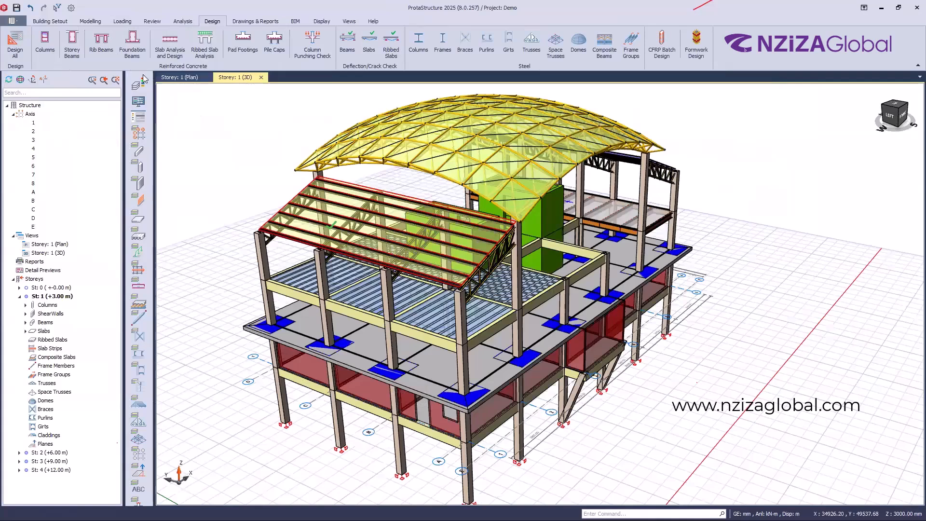
{"action": "left_click", "coordinate": [11, 20]}
{"action": "left_click", "coordinate": [221, 317]}
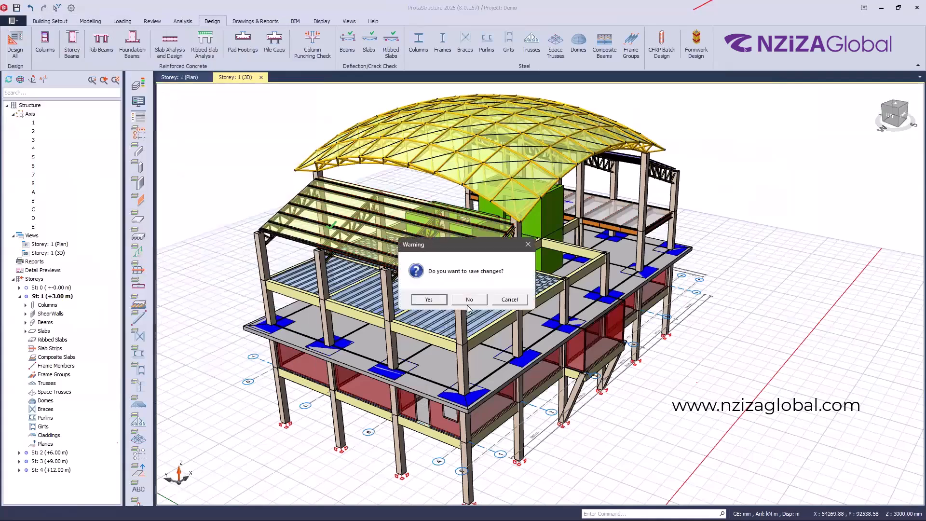
{"action": "left_click", "coordinate": [466, 300]}
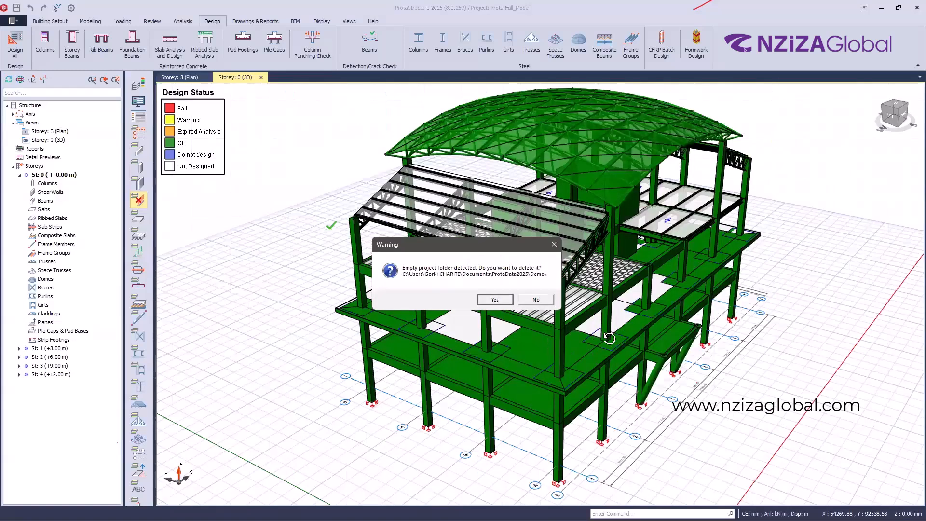
{"action": "key", "text": "Return"}
Step: Examine the design status colouring of the columns, beams, trusses and dome throughout the 3D model
{"action": "mouse_move", "coordinate": [444, 336]}
{"action": "middle_mouse_down"}
{"action": "mouse_move", "coordinate": [571, 386]}
{"action": "mouse_move", "coordinate": [630, 395]}
{"action": "mouse_move", "coordinate": [550, 397]}
{"action": "middle_mouse_up"}
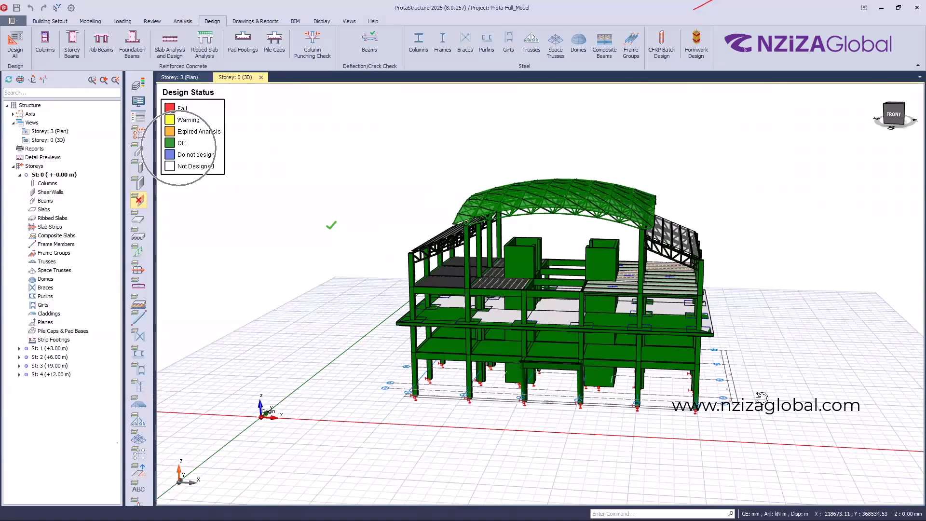
{"action": "middle_click_drag", "start_coordinate": [765, 403], "coordinate": [752, 372]}
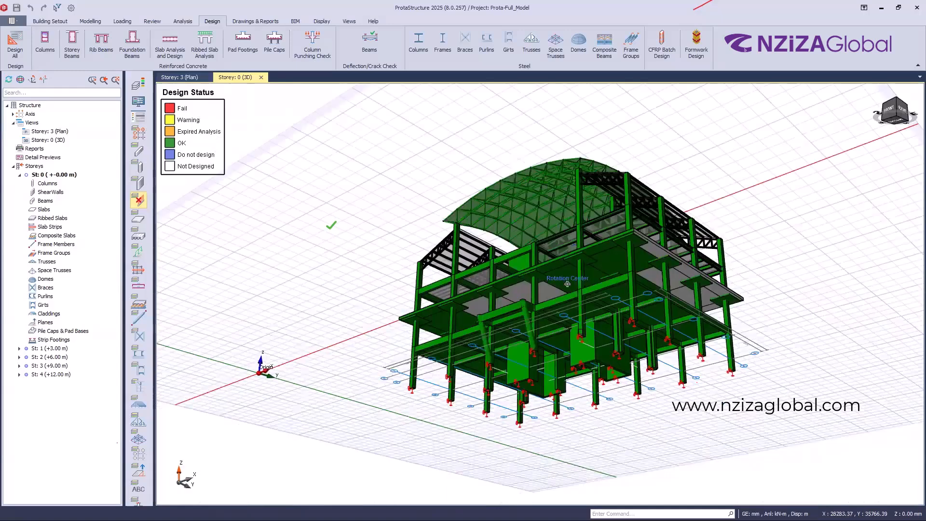
{"action": "scroll", "coordinate": [550, 308], "scroll_direction": "up", "scroll_amount": 5}
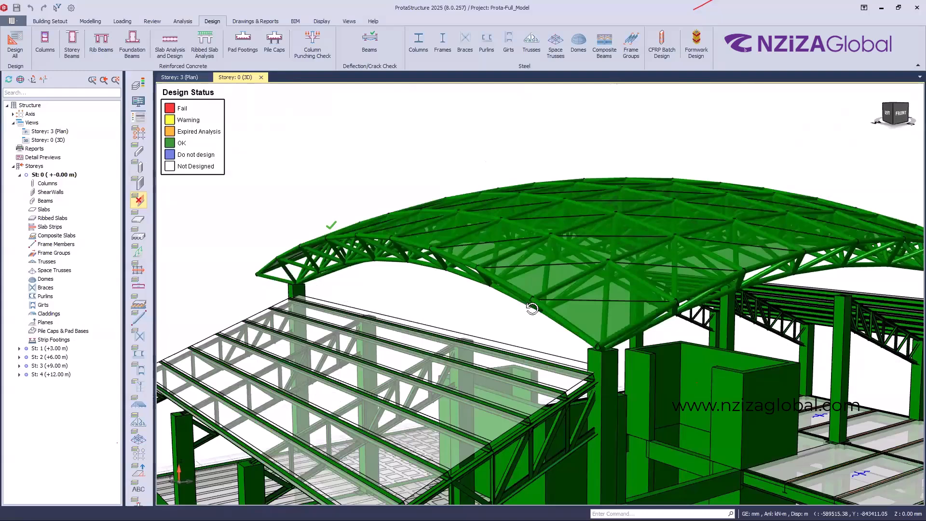
{"action": "middle_click_drag", "start_coordinate": [529, 316], "coordinate": [541, 324]}
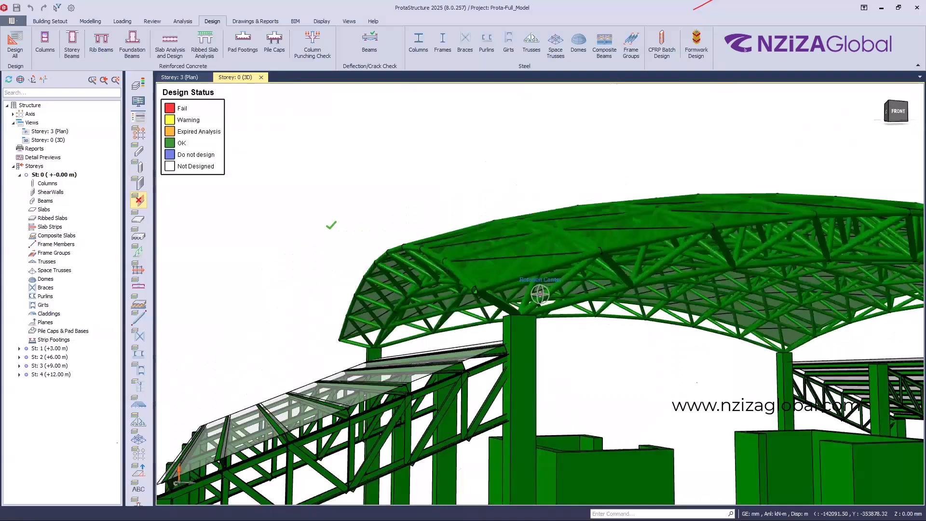
{"action": "middle_click_drag", "start_coordinate": [399, 425], "coordinate": [388, 451]}
{"action": "middle_click", "coordinate": [462, 461]}
{"action": "middle_click", "coordinate": [462, 462]}
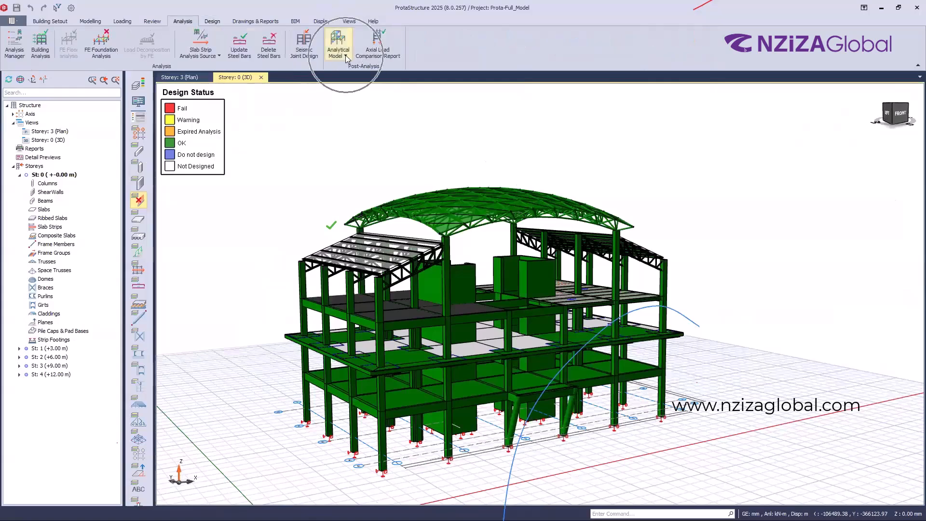
{"action": "left_click", "coordinate": [345, 55]}
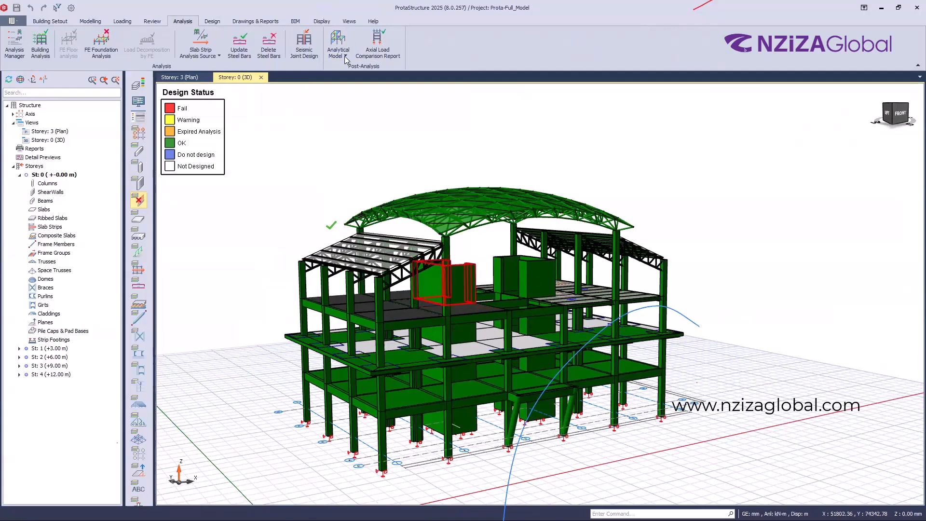
{"action": "middle_click_drag", "start_coordinate": [453, 294], "coordinate": [443, 296]}
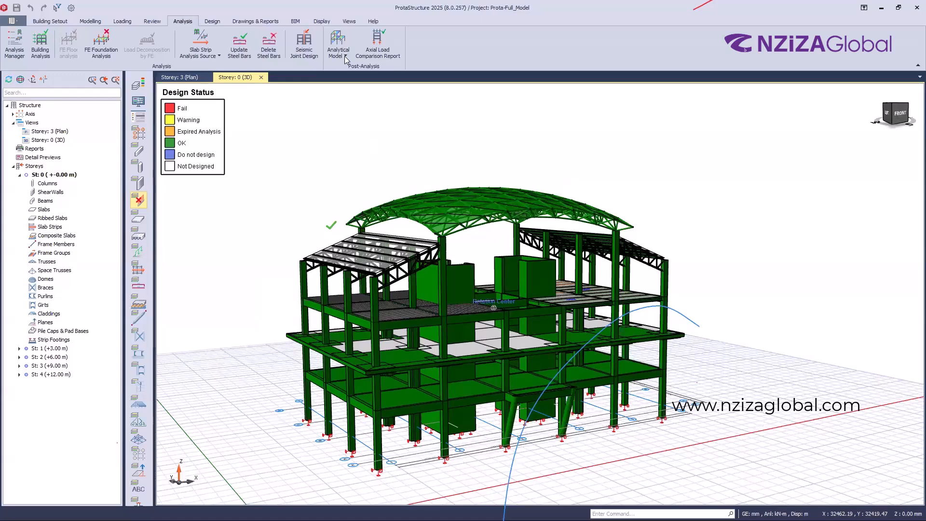
{"action": "right_click_drag", "start_coordinate": [486, 384], "coordinate": [493, 357]}
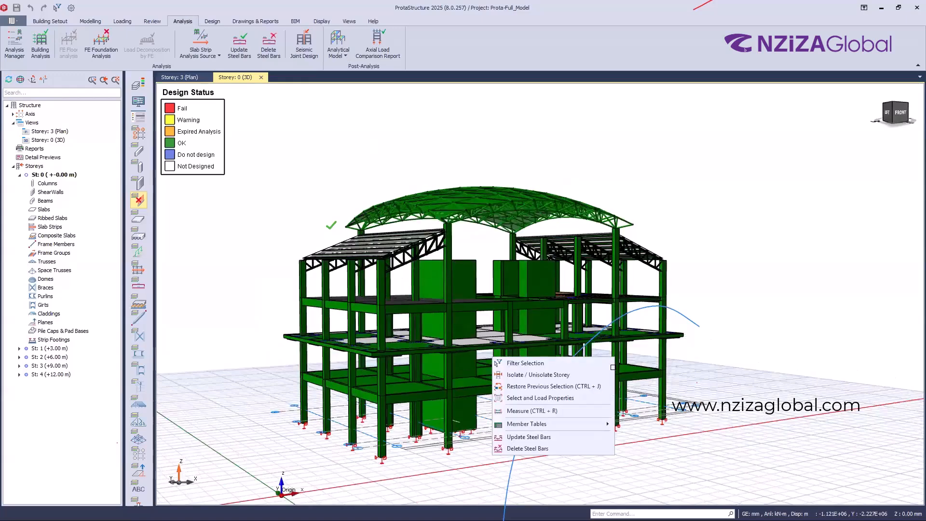
{"action": "left_click", "coordinate": [613, 367]}
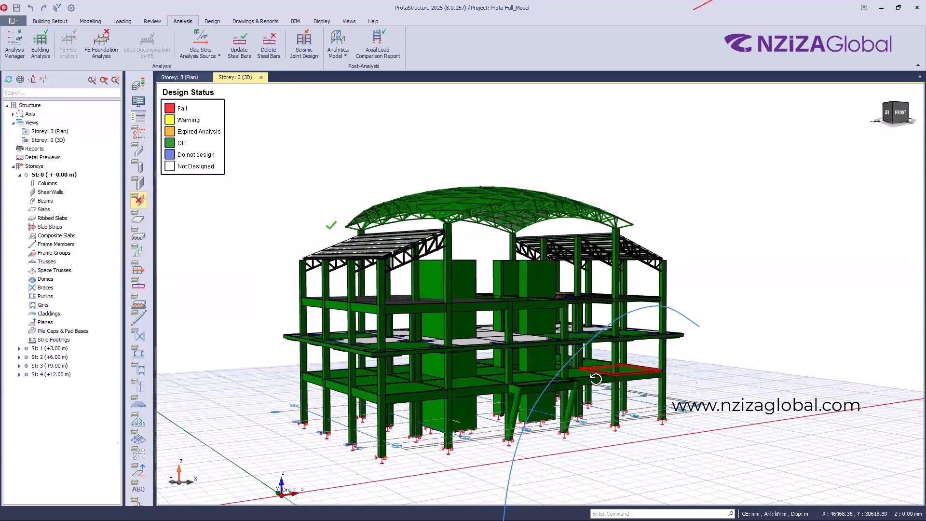
{"action": "right_click_drag", "start_coordinate": [410, 258], "coordinate": [411, 286]}
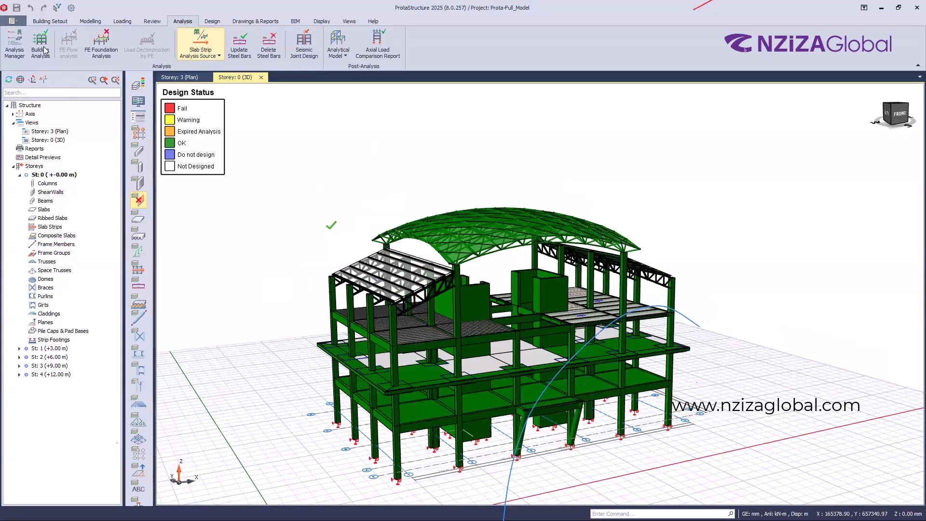
Step: Bring up the column reinforcement design table, maximize it and open the design of storey 1 column 1C1
{"action": "left_click", "coordinate": [213, 21]}
{"action": "left_click", "coordinate": [46, 44]}
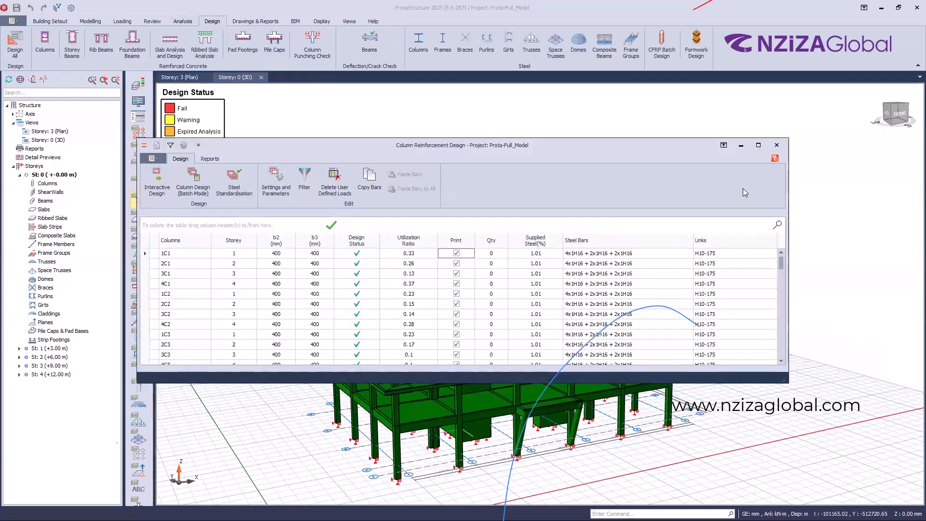
{"action": "left_click", "coordinate": [756, 147]}
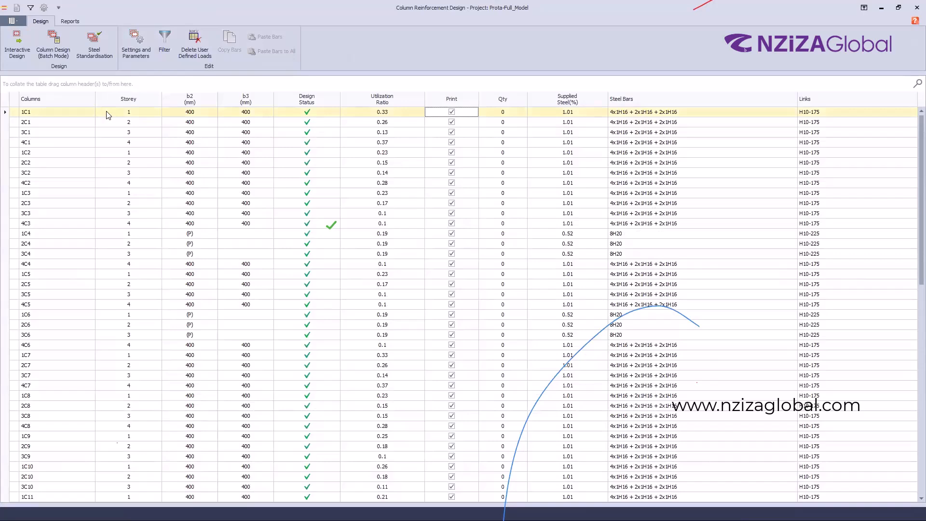
{"action": "double_click", "coordinate": [108, 115]}
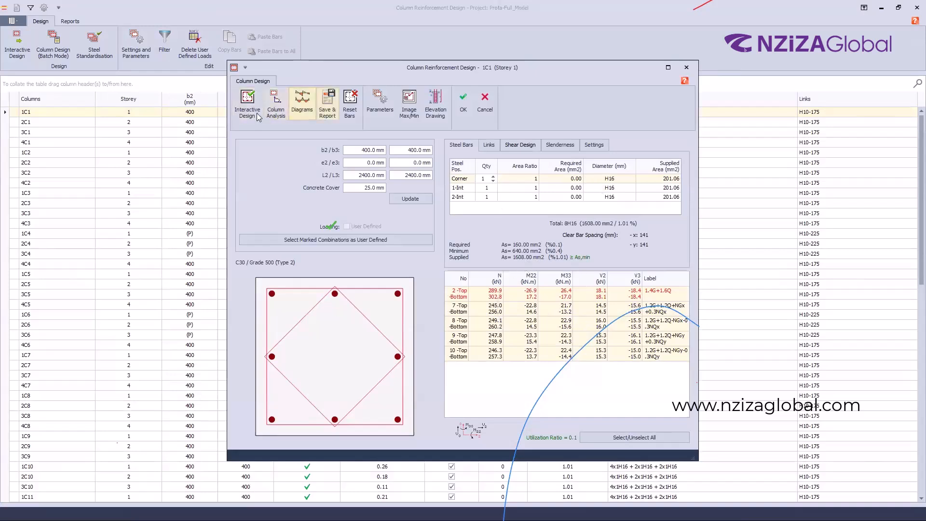
Step: Review column 1C1's design diagrams, then read through its column reinforcement design report and close it
{"action": "left_click", "coordinate": [305, 113]}
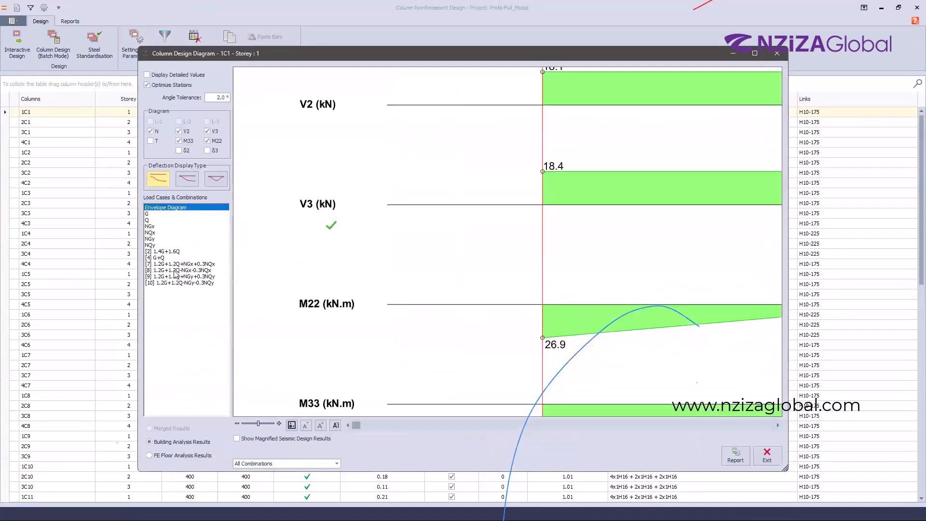
{"action": "left_click", "coordinate": [767, 455]}
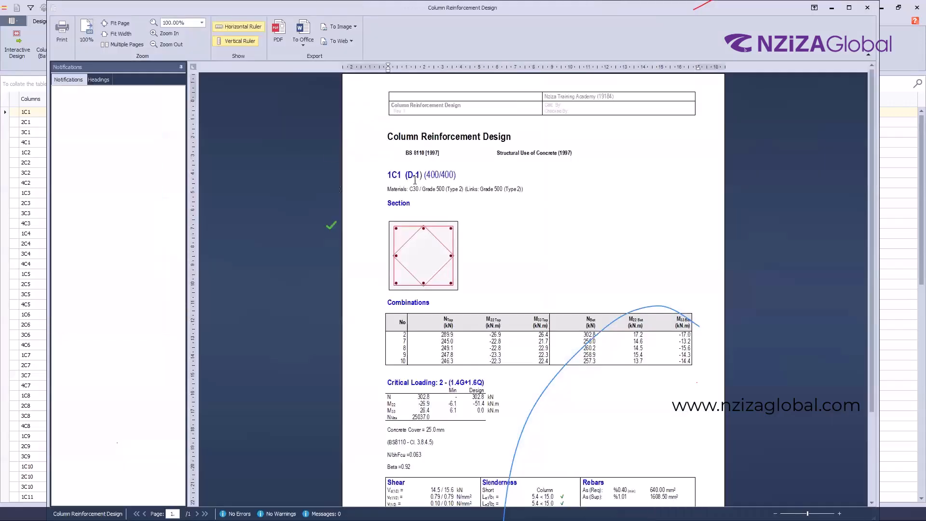
{"action": "scroll", "coordinate": [493, 301], "scroll_direction": "down", "scroll_amount": 3}
{"action": "scroll", "coordinate": [490, 315], "scroll_direction": "up", "scroll_amount": 3}
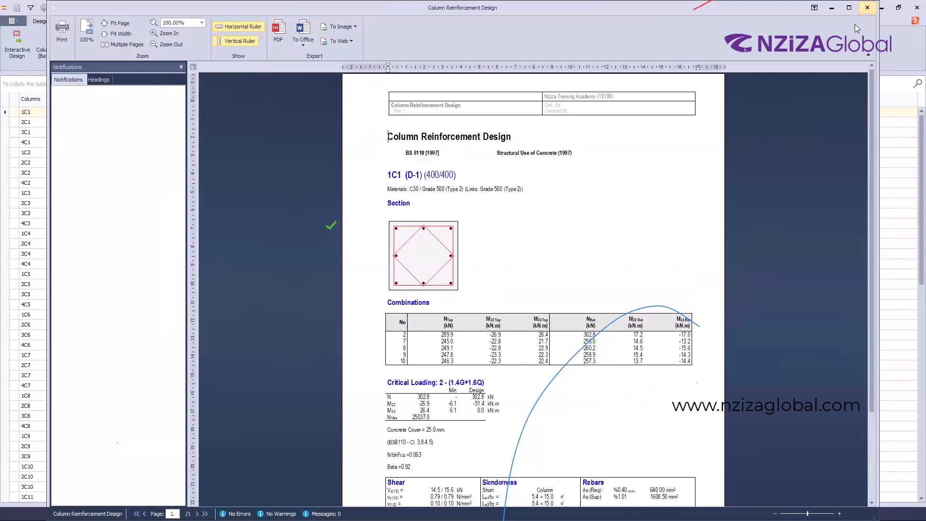
{"action": "left_click", "coordinate": [867, 7]}
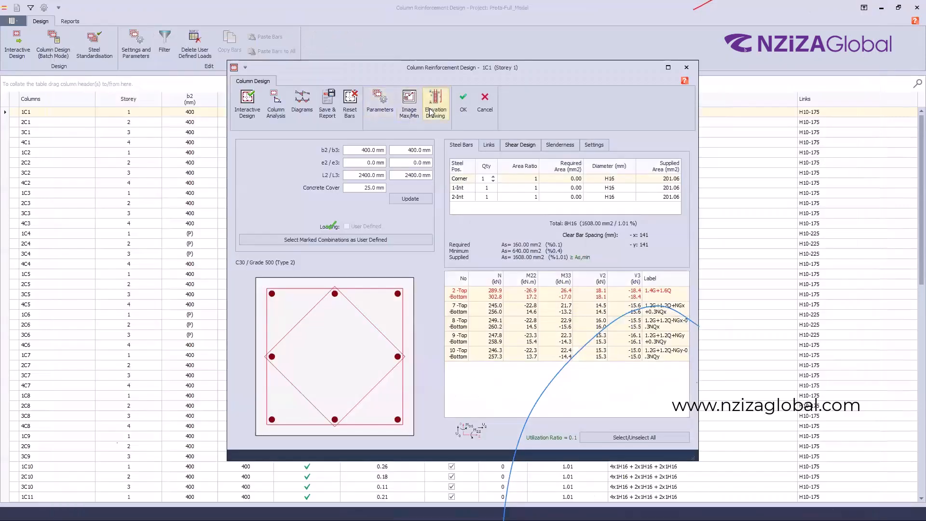
Step: Generate the elevation drawing of column 1C1 for storeys 0 to 4 and examine its reinforcement and link details
{"action": "left_click", "coordinate": [433, 112]}
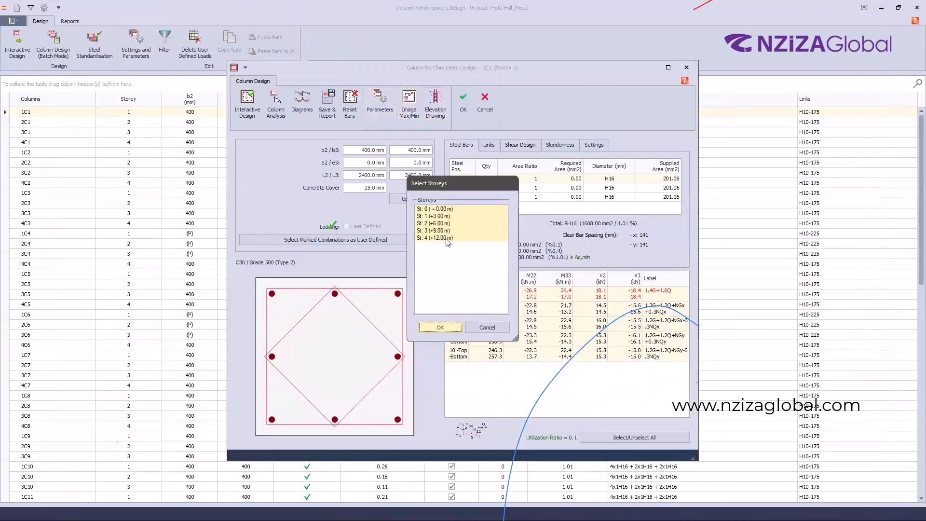
{"action": "left_click", "coordinate": [446, 327]}
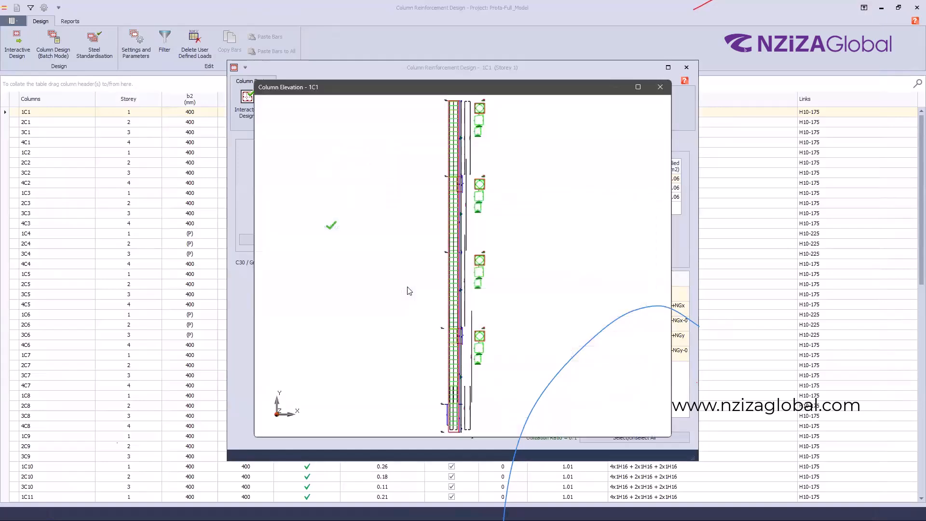
{"action": "scroll", "coordinate": [494, 307], "scroll_direction": "down", "scroll_amount": 2}
{"action": "scroll", "coordinate": [487, 295], "scroll_direction": "up", "scroll_amount": 6}
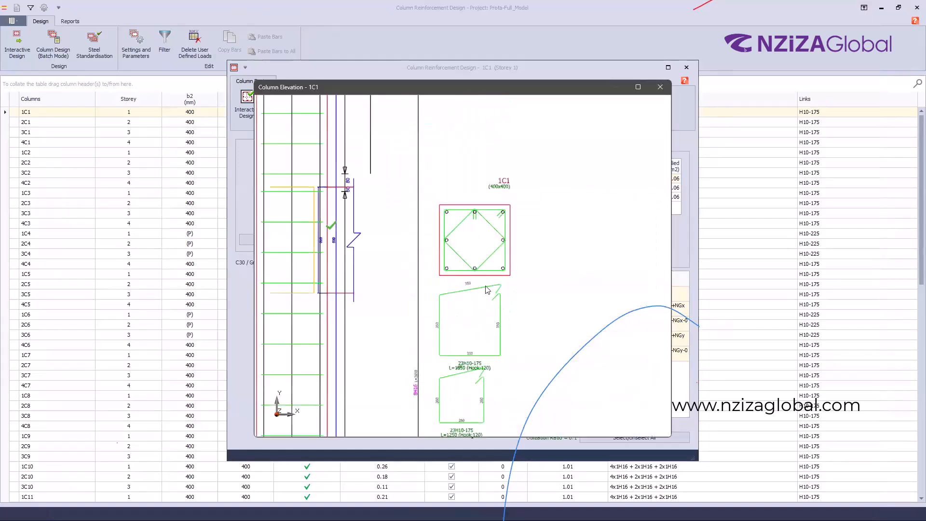
{"action": "scroll", "coordinate": [487, 289], "scroll_direction": "down", "scroll_amount": 3}
{"action": "scroll", "coordinate": [468, 309], "scroll_direction": "up", "scroll_amount": 4}
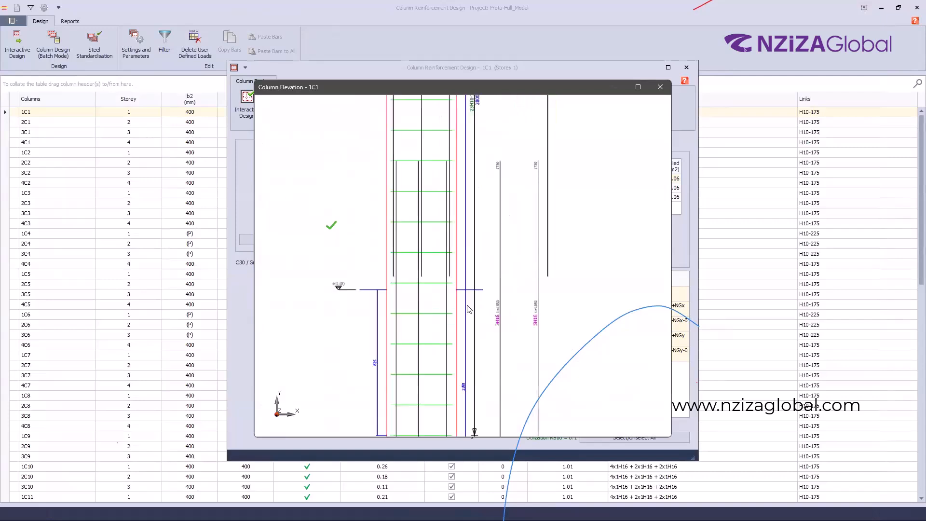
{"action": "scroll", "coordinate": [468, 309], "scroll_direction": "down", "scroll_amount": 3}
{"action": "scroll", "coordinate": [440, 271], "scroll_direction": "up", "scroll_amount": 4}
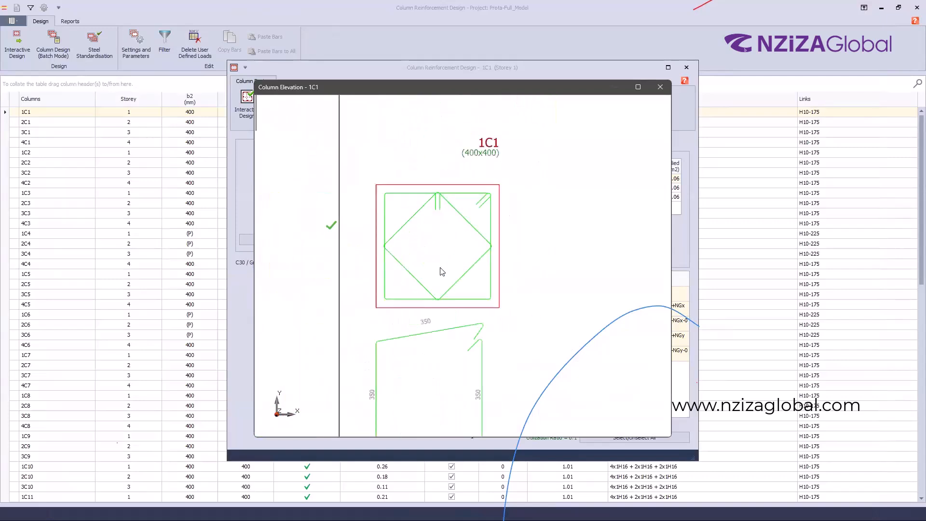
Step: Check the full-height elevation drawing of column 1C1, and close both the drawing and the column's design
{"action": "scroll", "coordinate": [441, 273], "scroll_direction": "down", "scroll_amount": 5}
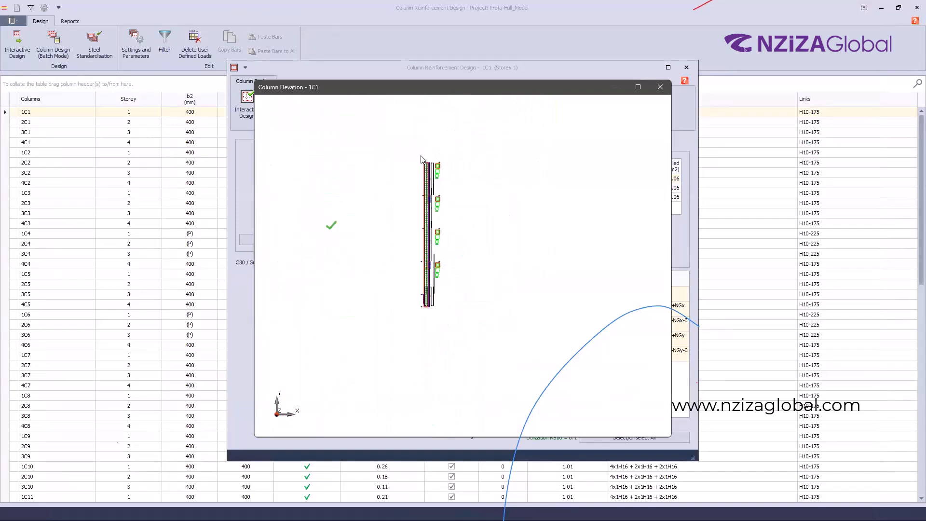
{"action": "scroll", "coordinate": [421, 158], "scroll_direction": "up", "scroll_amount": 3}
{"action": "left_click", "coordinate": [661, 87]}
{"action": "left_click", "coordinate": [687, 67]}
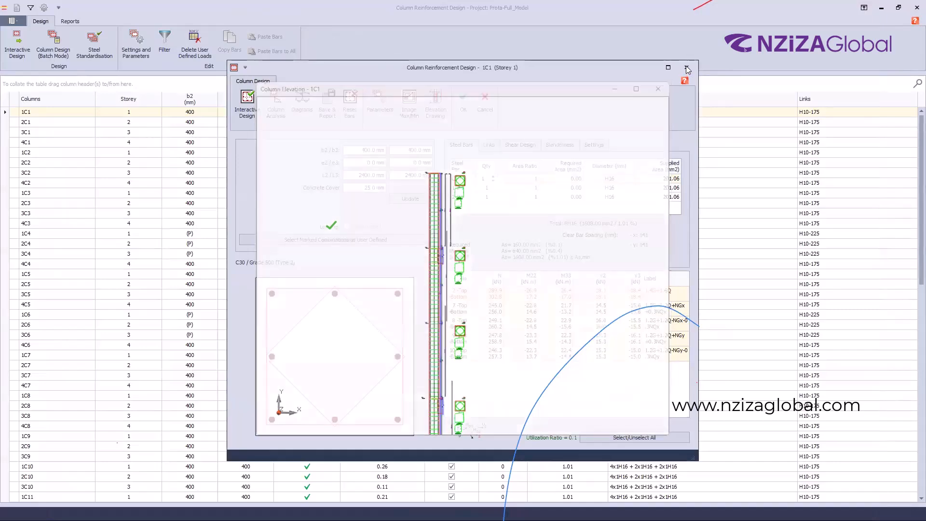
Step: Open the design of storey 1 wall 1W3, inspect its steel layout in the polyline column editor, and cancel out
{"action": "scroll", "coordinate": [415, 270], "scroll_direction": "down", "scroll_amount": 15}
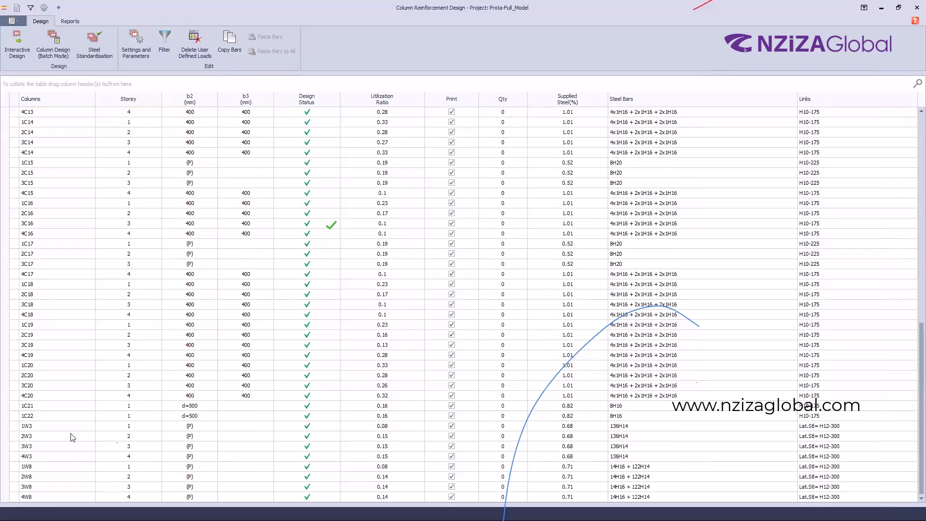
{"action": "left_click", "coordinate": [236, 427]}
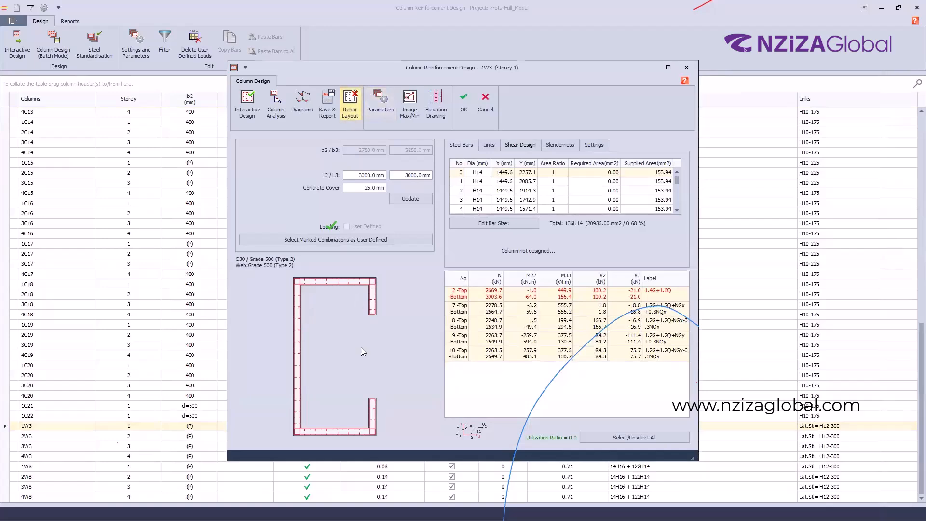
{"action": "scroll", "coordinate": [408, 181], "scroll_direction": "up", "scroll_amount": 3}
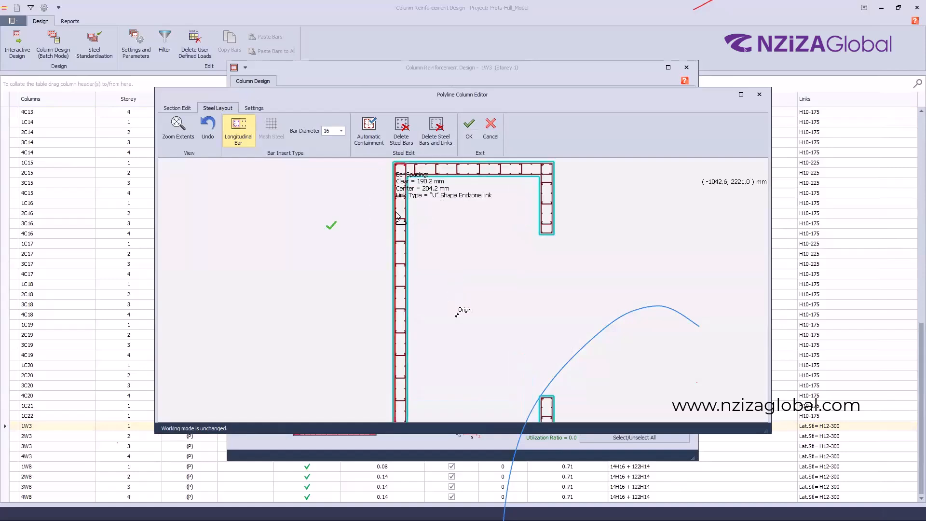
{"action": "left_click", "coordinate": [491, 128]}
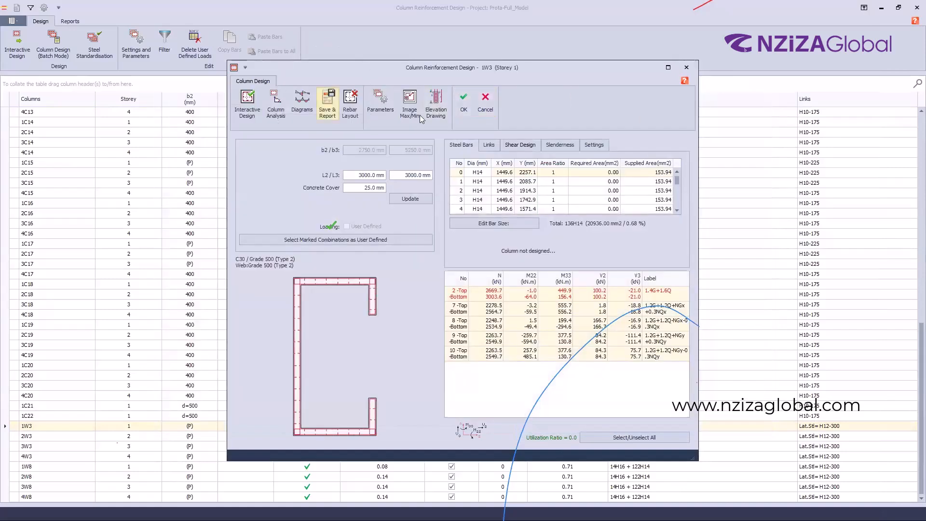
{"action": "key", "text": "Escape"}
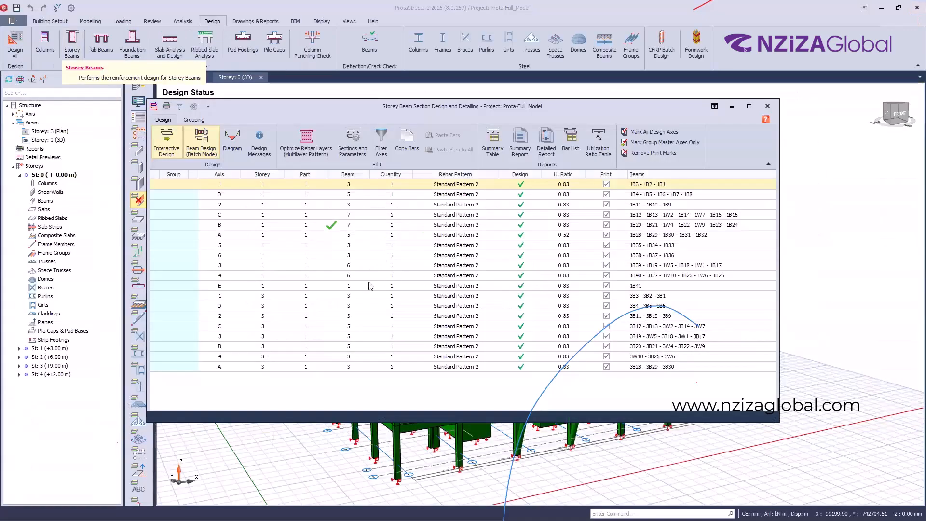
Step: Open the reinforcement data of storey 1 beam axis E, examine its detail drawing with sections, and close the storey beam design
{"action": "double_click", "coordinate": [370, 285]}
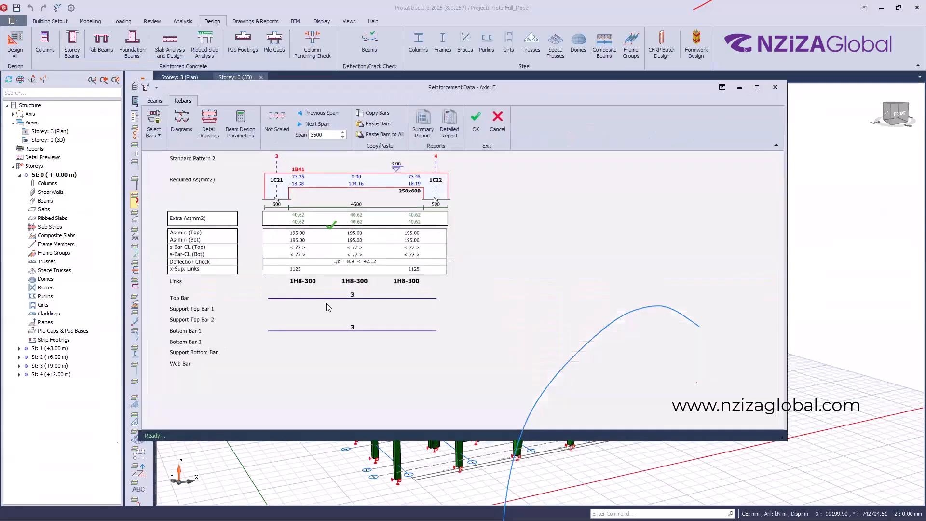
{"action": "left_click", "coordinate": [346, 231]}
{"action": "left_click", "coordinate": [205, 128]}
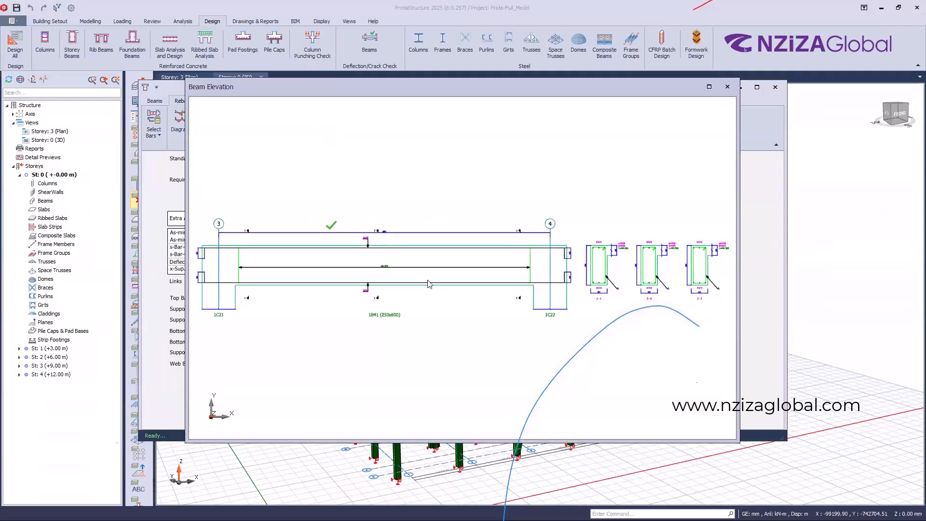
{"action": "scroll", "coordinate": [433, 284], "scroll_direction": "down", "scroll_amount": 3}
{"action": "scroll", "coordinate": [431, 254], "scroll_direction": "up", "scroll_amount": 3}
{"action": "scroll", "coordinate": [343, 277], "scroll_direction": "down", "scroll_amount": 3}
{"action": "scroll", "coordinate": [537, 255], "scroll_direction": "up", "scroll_amount": 5}
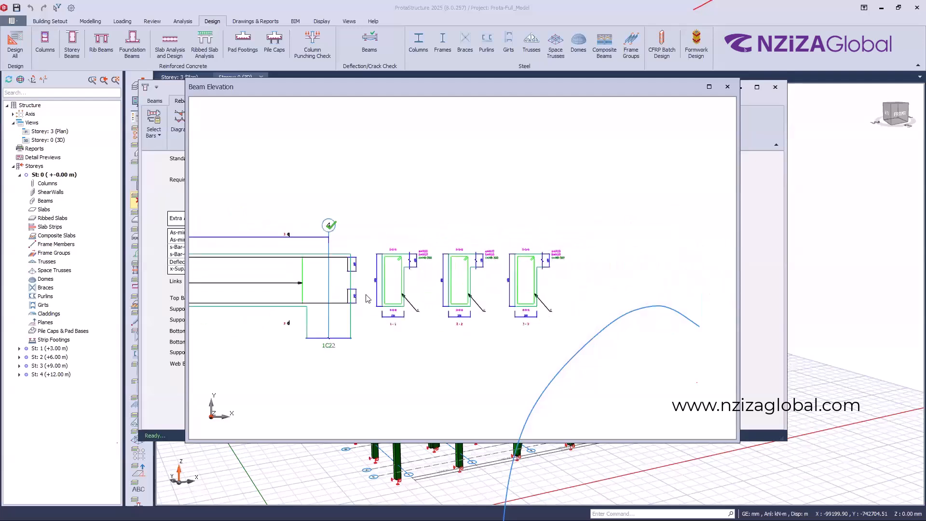
{"action": "left_click", "coordinate": [728, 87]}
{"action": "left_click", "coordinate": [775, 87]}
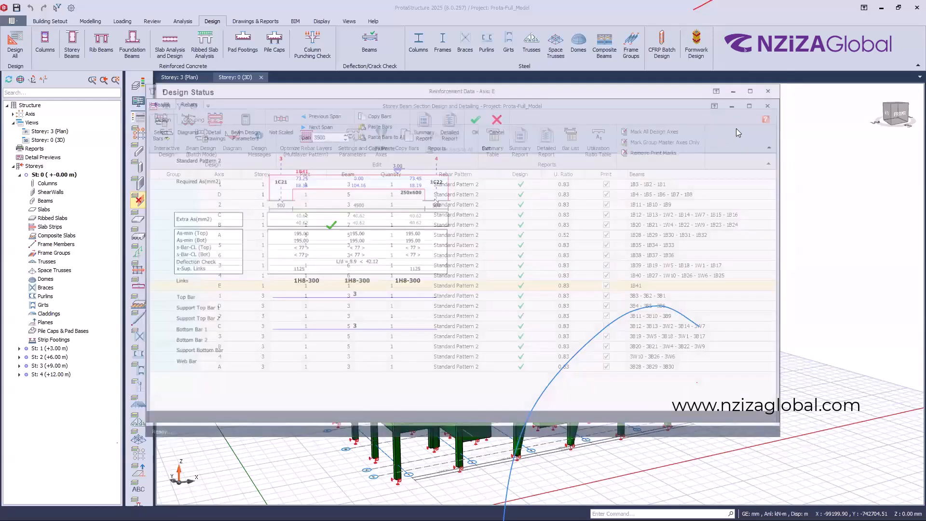
{"action": "left_click", "coordinate": [768, 107]}
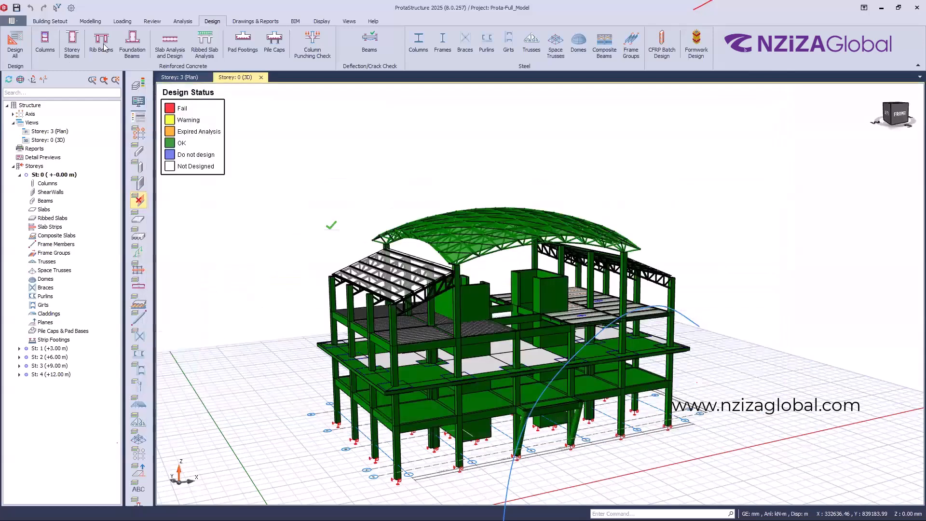
Step: Bring up the slab analysis and design table, review the slab strips' design status and rebars, and close it
{"action": "left_click", "coordinate": [131, 42]}
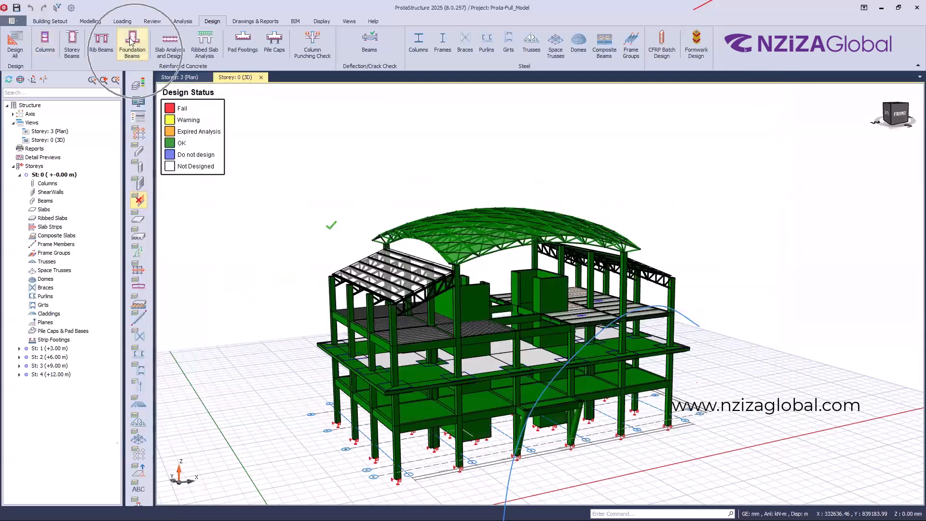
{"action": "left_click", "coordinate": [174, 52]}
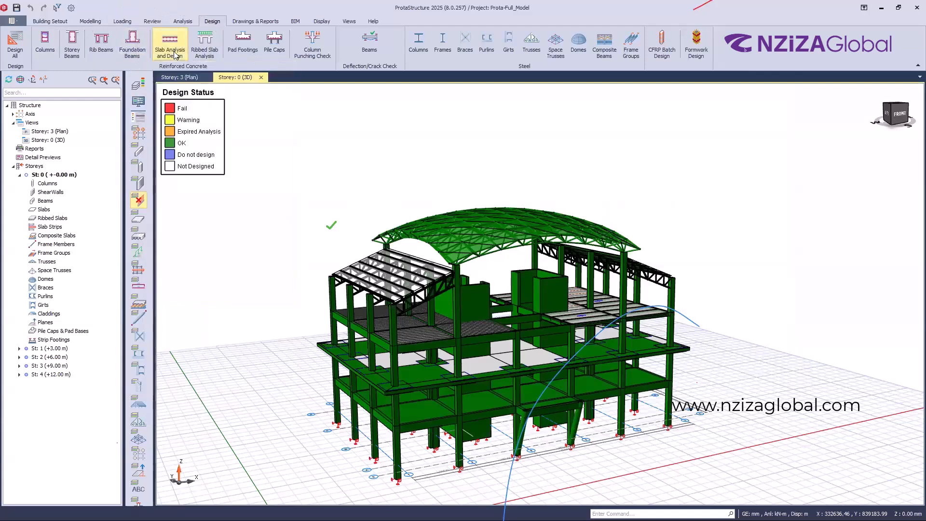
{"action": "scroll", "coordinate": [472, 285], "scroll_direction": "down", "scroll_amount": 8}
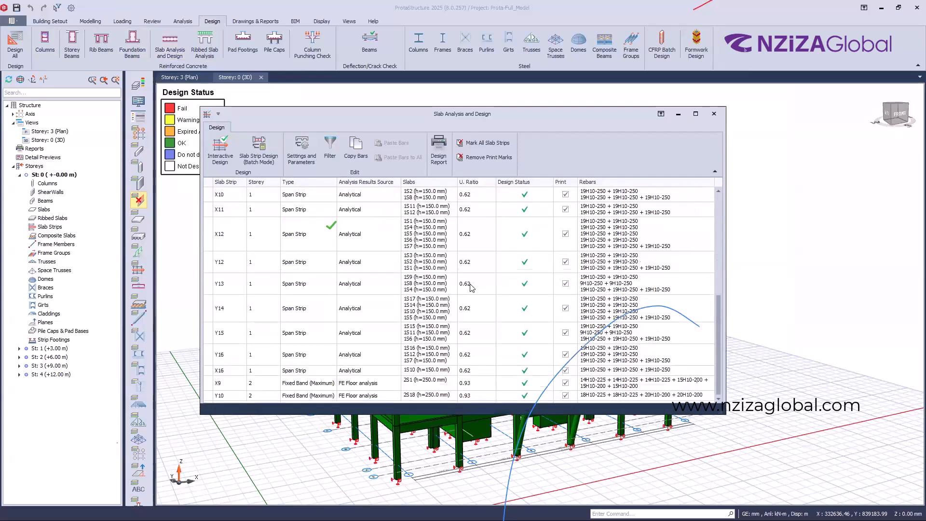
{"action": "scroll", "coordinate": [473, 288], "scroll_direction": "up", "scroll_amount": 1}
{"action": "scroll", "coordinate": [473, 288], "scroll_direction": "down", "scroll_amount": 3}
{"action": "scroll", "coordinate": [473, 288], "scroll_direction": "up", "scroll_amount": 2}
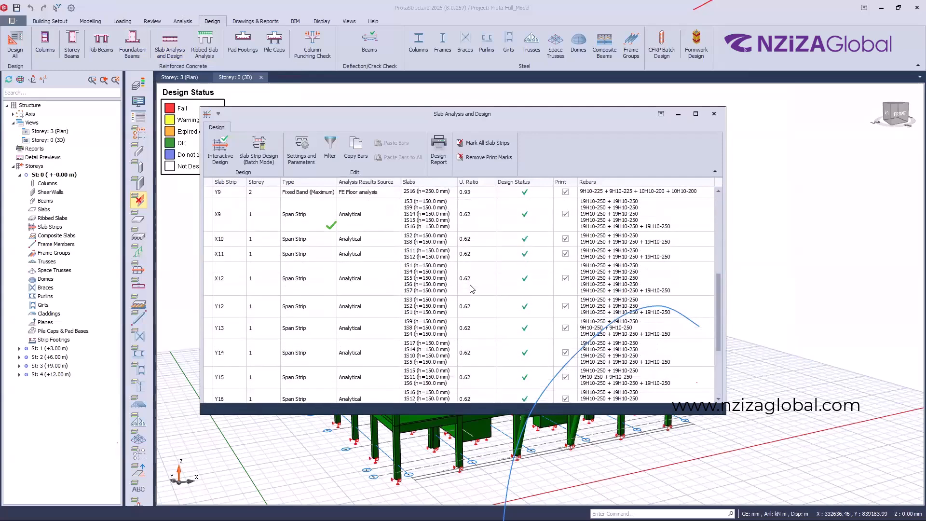
{"action": "scroll", "coordinate": [416, 291], "scroll_direction": "down", "scroll_amount": 1}
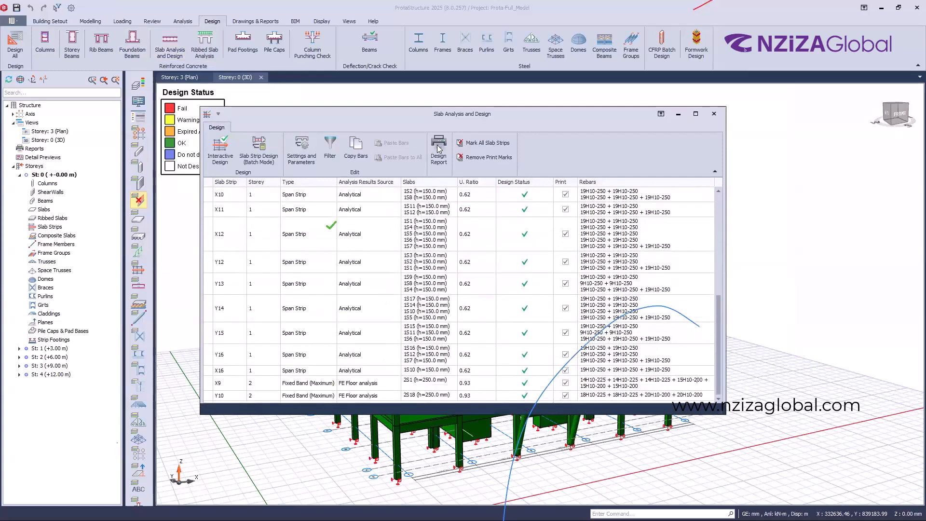
{"action": "left_click", "coordinate": [714, 114]}
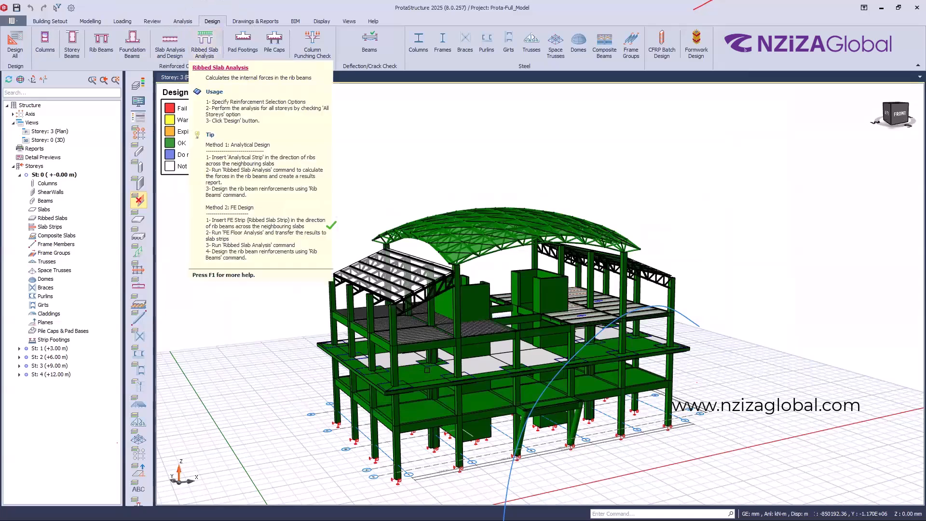
Step: Run the ribbed slab analysis with results collected from all rib lines, and close its result report and settings
{"action": "scroll", "coordinate": [478, 314], "scroll_direction": "up", "scroll_amount": 5}
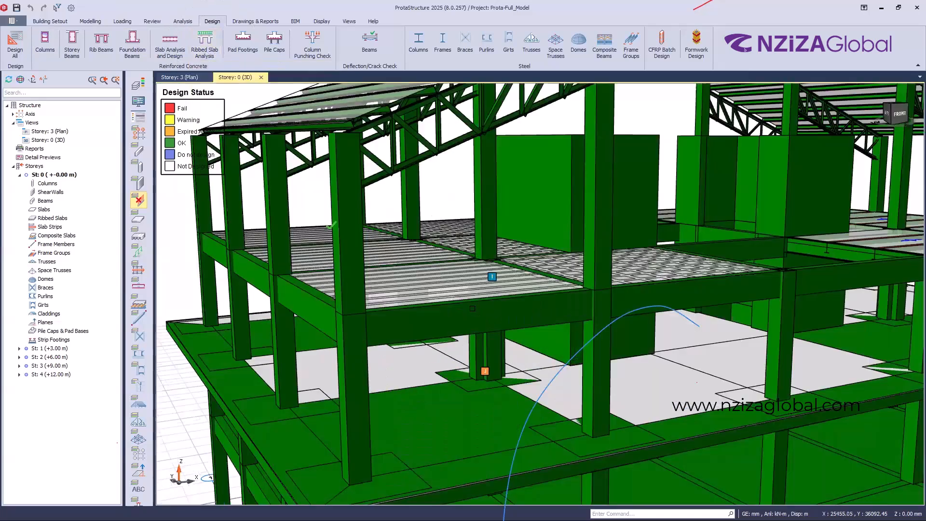
{"action": "middle_click_drag", "start_coordinate": [472, 309], "coordinate": [470, 345]}
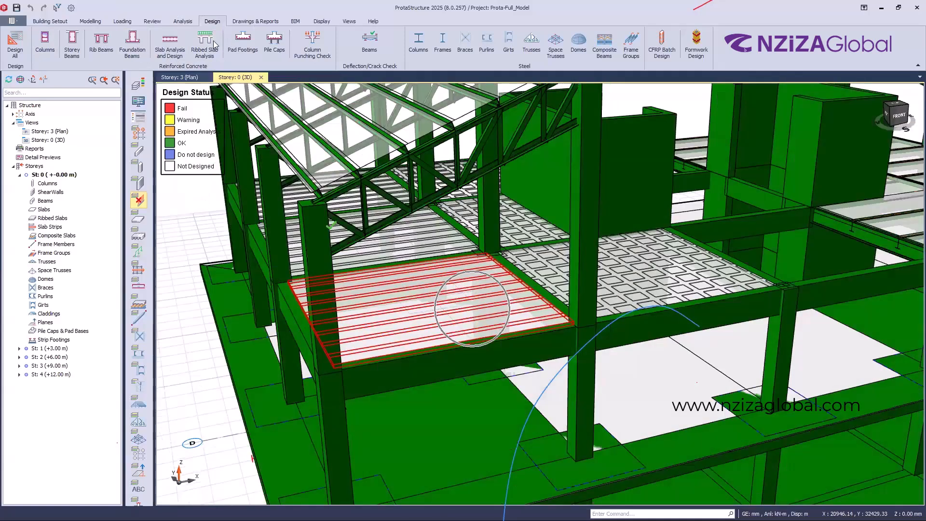
{"action": "left_click", "coordinate": [212, 42]}
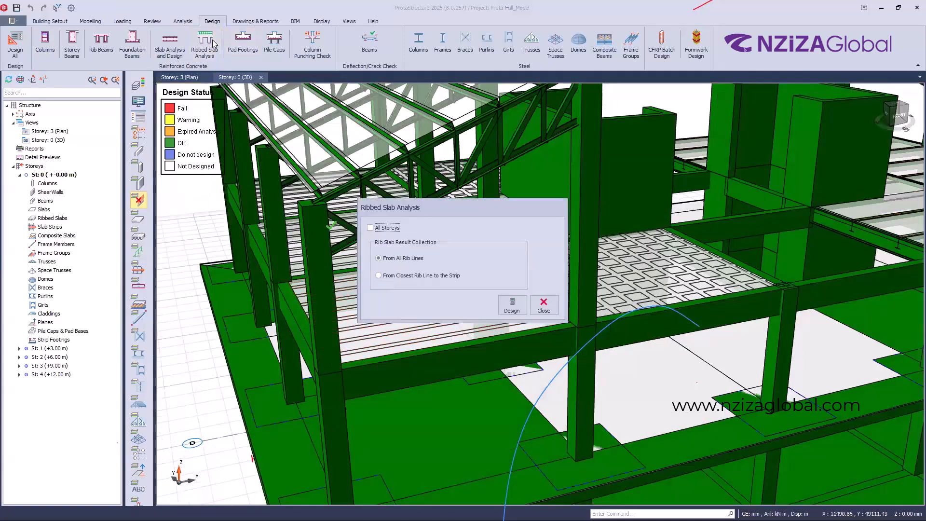
{"action": "left_click", "coordinate": [511, 304]}
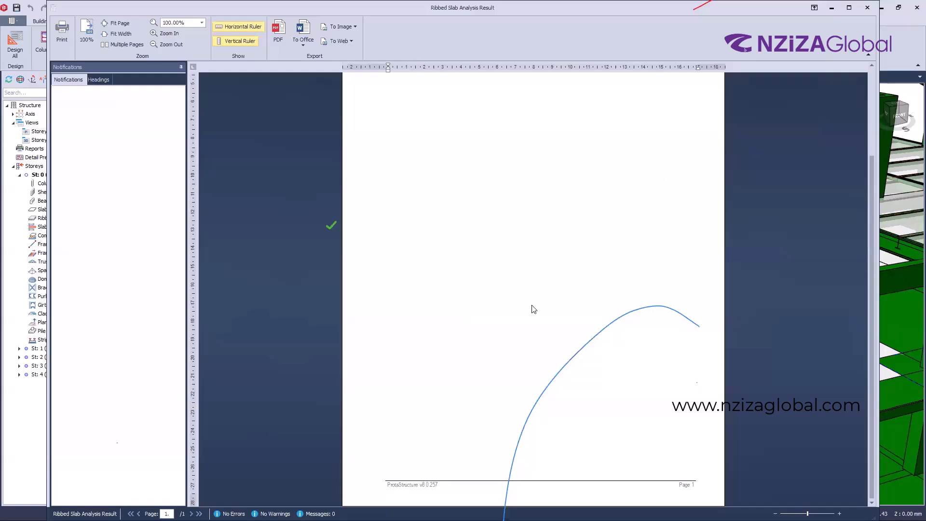
{"action": "key", "text": "Escape"}
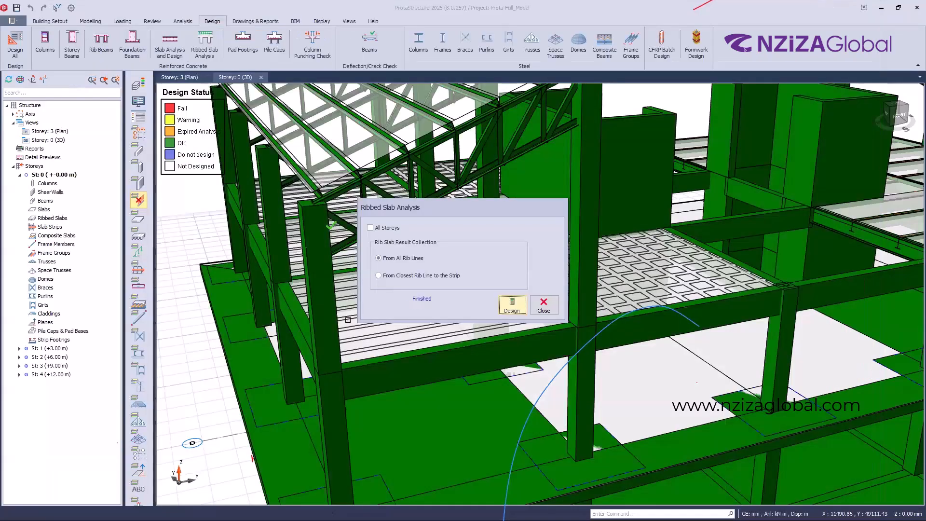
{"action": "key", "text": "Escape"}
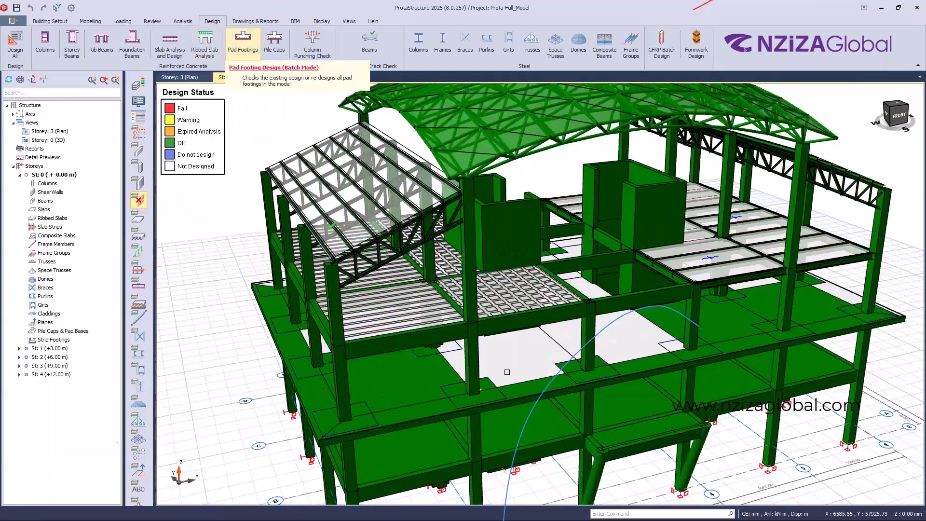
Step: Bring up the steel truss design table and open the design of storey 4 truss 4T1
{"action": "scroll", "coordinate": [507, 372], "scroll_direction": "down", "scroll_amount": 1}
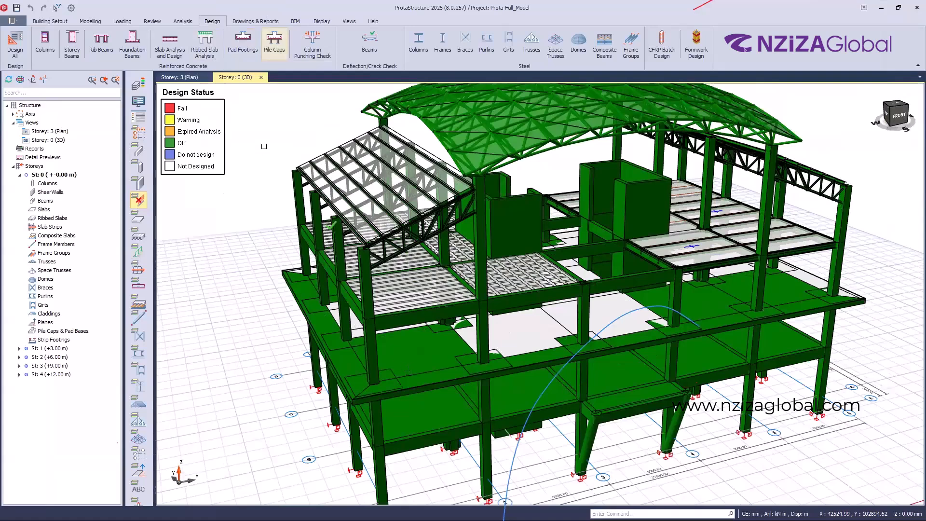
{"action": "middle_click_drag", "start_coordinate": [464, 367], "coordinate": [408, 364]}
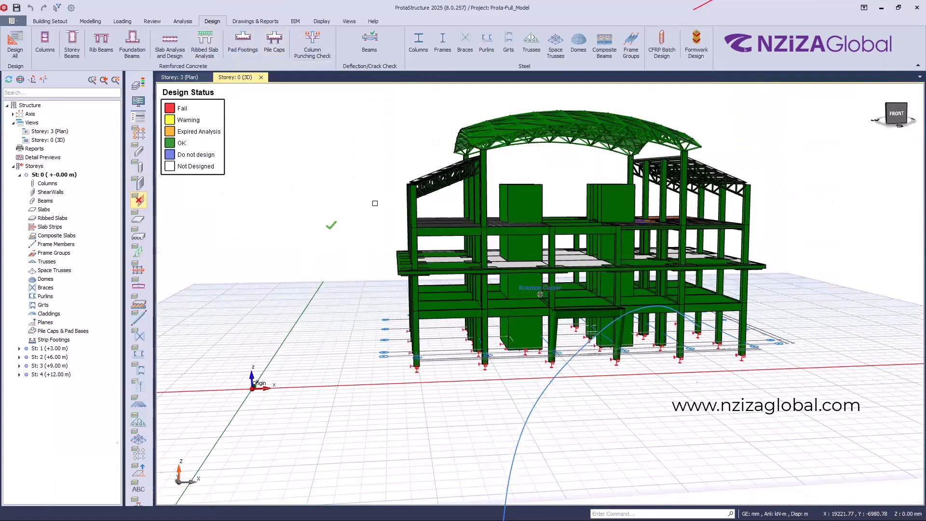
{"action": "left_click", "coordinate": [505, 40]}
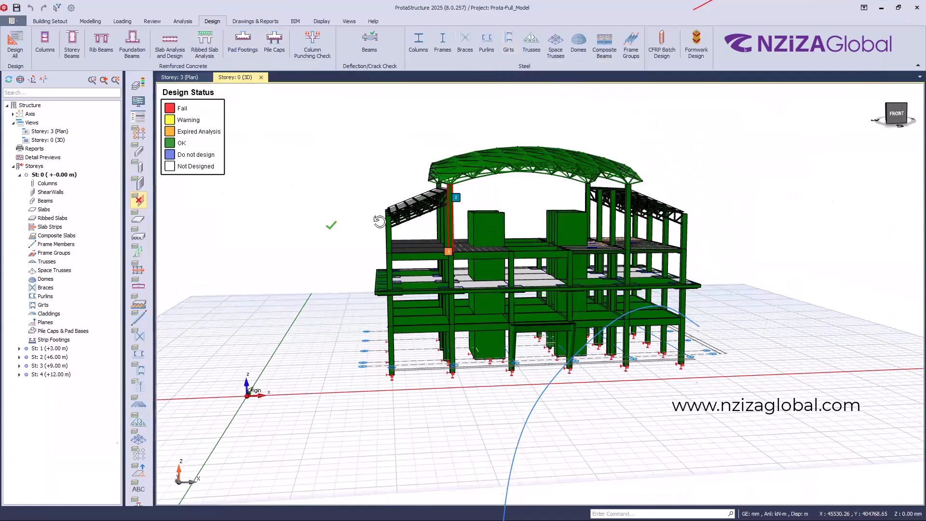
{"action": "scroll", "coordinate": [539, 147], "scroll_direction": "up", "scroll_amount": 3}
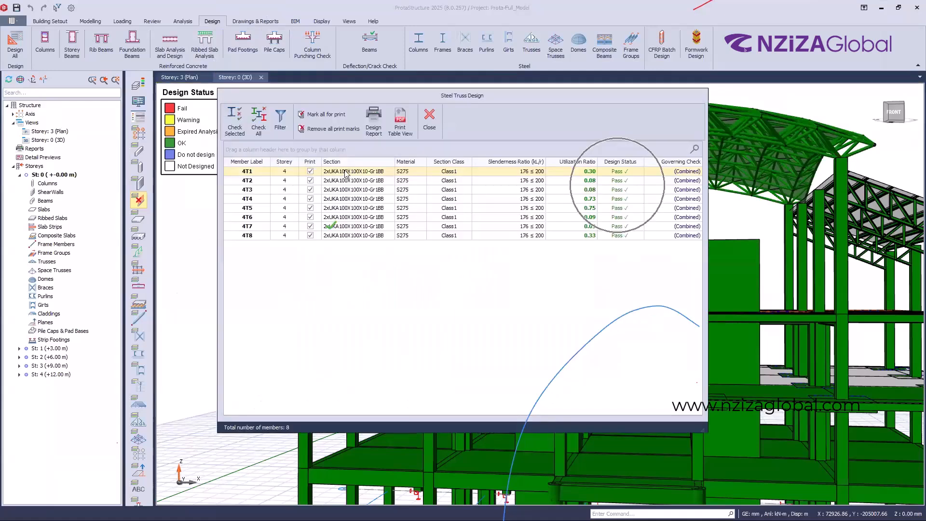
{"action": "double_click", "coordinate": [345, 172]}
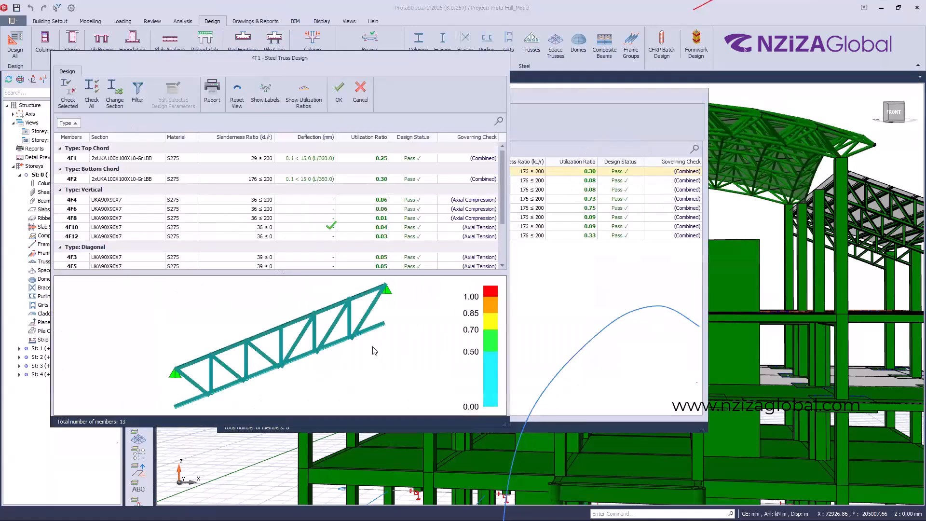
Step: Examine truss 4T1's utilization view and the design checks of its chord, vertical and diagonal members
{"action": "scroll", "coordinate": [326, 351], "scroll_direction": "down", "scroll_amount": 4}
{"action": "scroll", "coordinate": [328, 349], "scroll_direction": "up", "scroll_amount": 7}
{"action": "scroll", "coordinate": [360, 328], "scroll_direction": "down", "scroll_amount": 4}
{"action": "scroll", "coordinate": [368, 328], "scroll_direction": "down", "scroll_amount": 2}
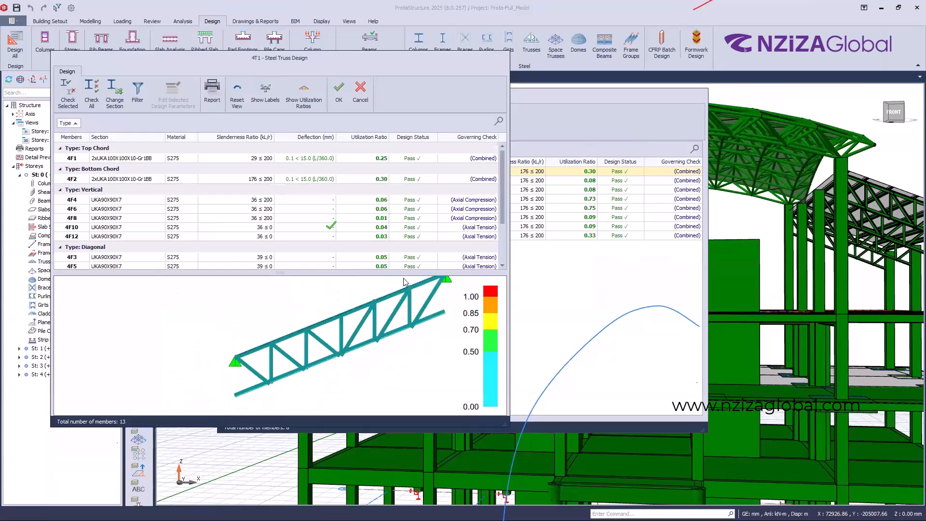
{"action": "scroll", "coordinate": [418, 220], "scroll_direction": "down", "scroll_amount": 2}
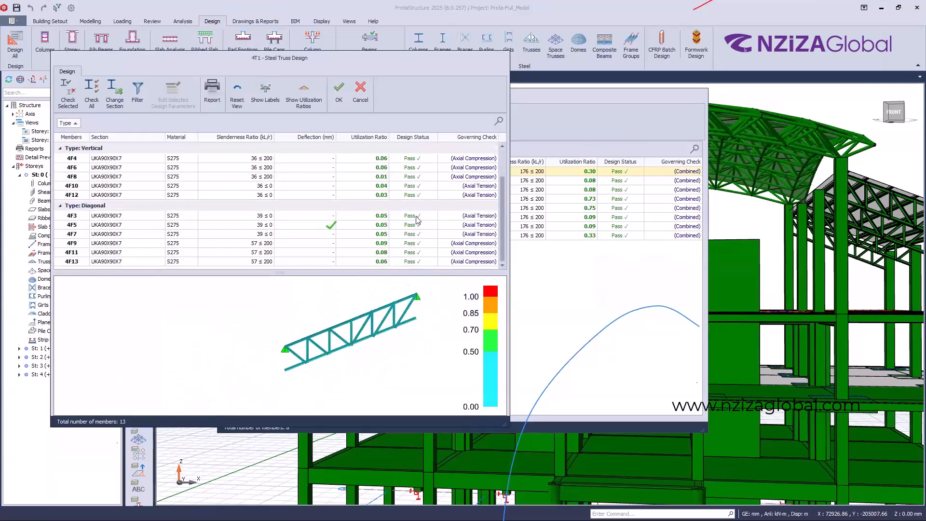
{"action": "scroll", "coordinate": [415, 218], "scroll_direction": "up", "scroll_amount": 2}
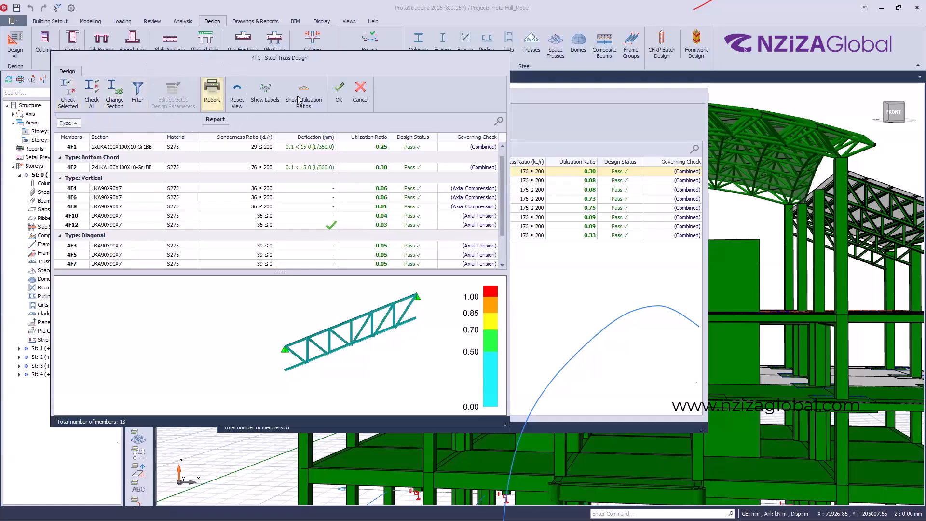
Step: Cancel the design check of truss 4T1 and close the steel truss design list to return to the 3D model
{"action": "left_click", "coordinate": [360, 93]}
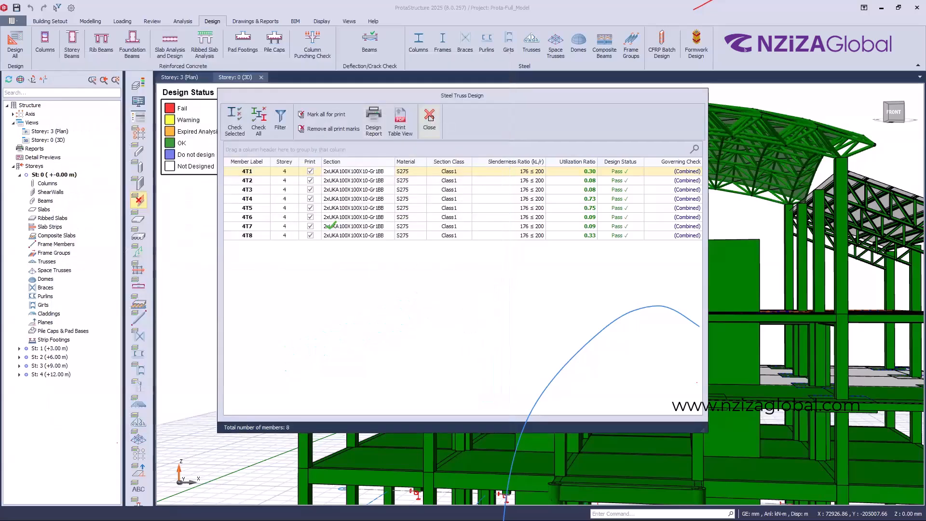
{"action": "left_click", "coordinate": [430, 119]}
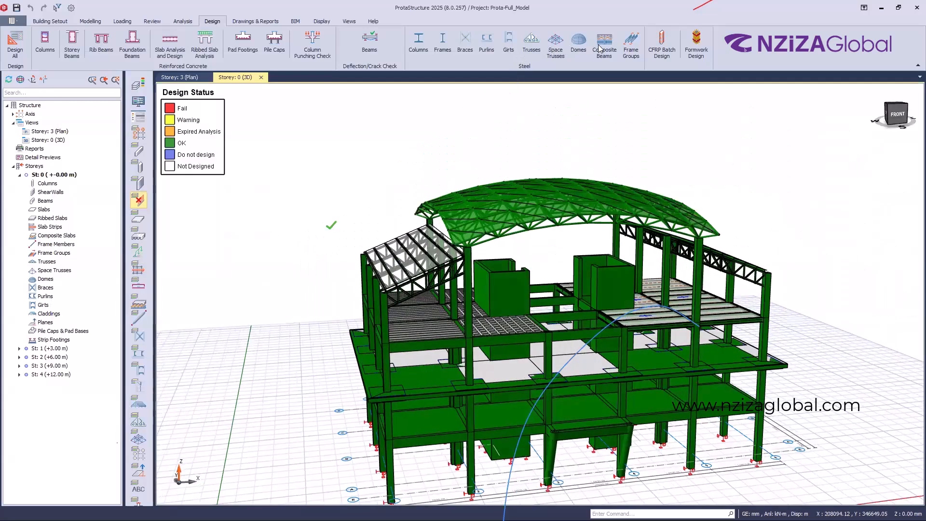
{"action": "middle_click_drag", "start_coordinate": [455, 97], "coordinate": [316, 117]}
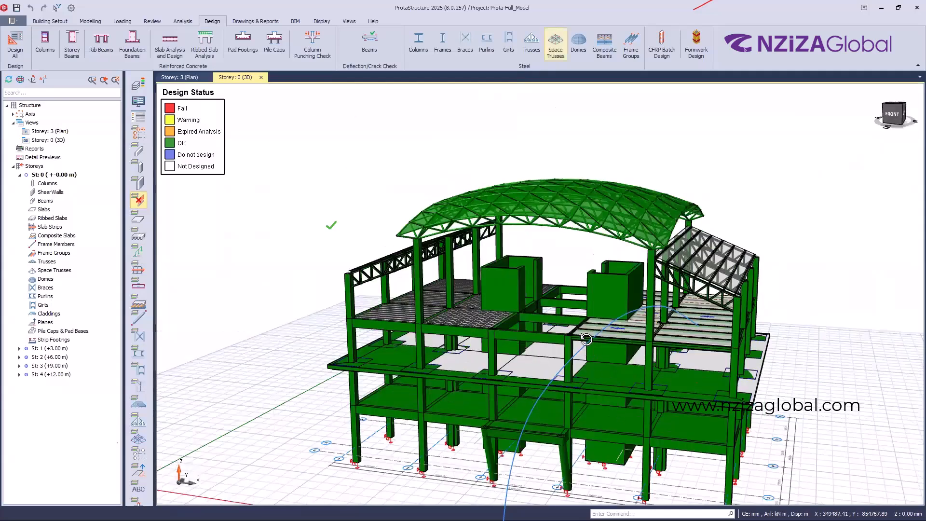
{"action": "scroll", "coordinate": [681, 322], "scroll_direction": "down", "scroll_amount": 3}
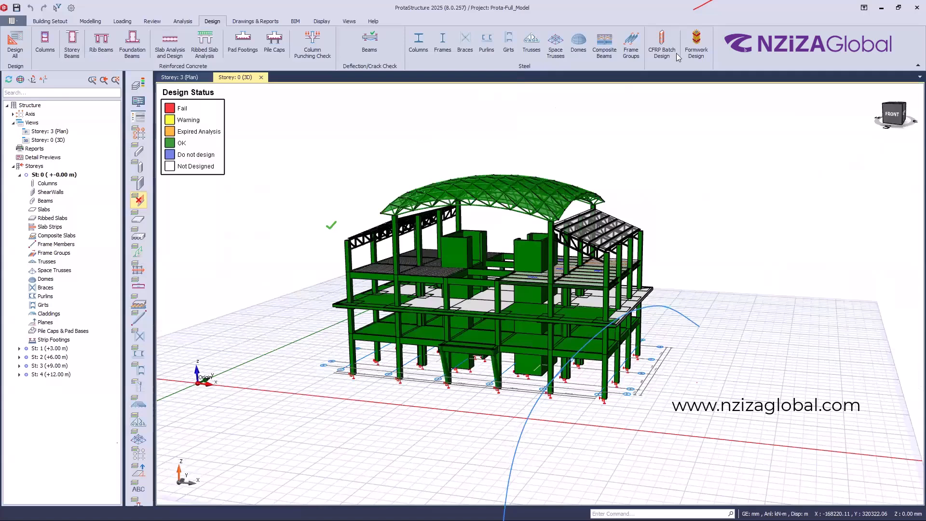
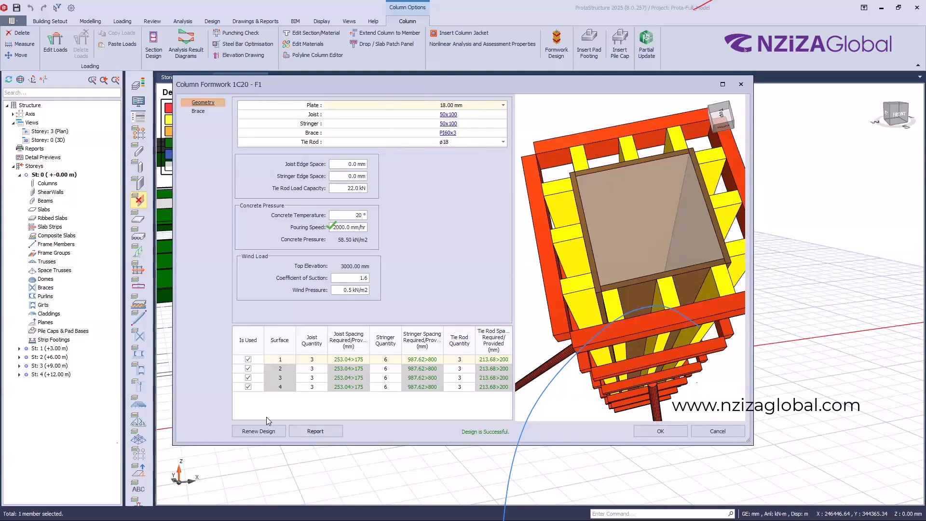
Step: Renew the formwork design of column 1C20 and accept it
{"action": "left_click", "coordinate": [268, 433]}
{"action": "left_click", "coordinate": [657, 431]}
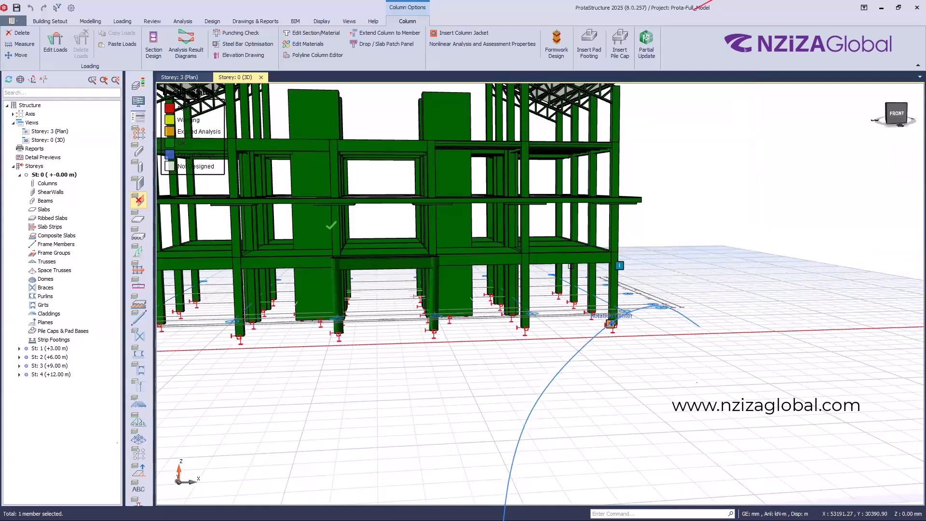
Step: Examine the joists, stringers and shores in the formwork design of slab 1S16, then leave it without saving
{"action": "middle_click_drag", "start_coordinate": [571, 265], "coordinate": [570, 265]}
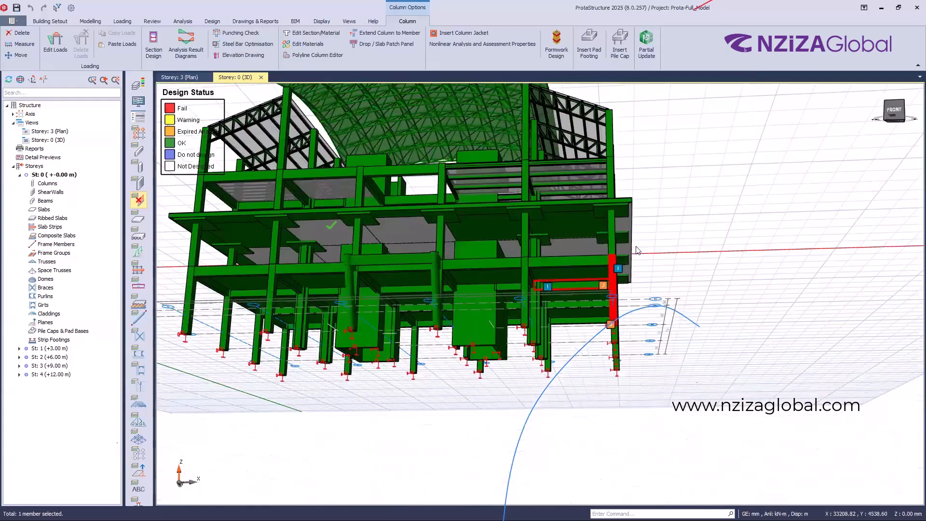
{"action": "left_click", "coordinate": [604, 254]}
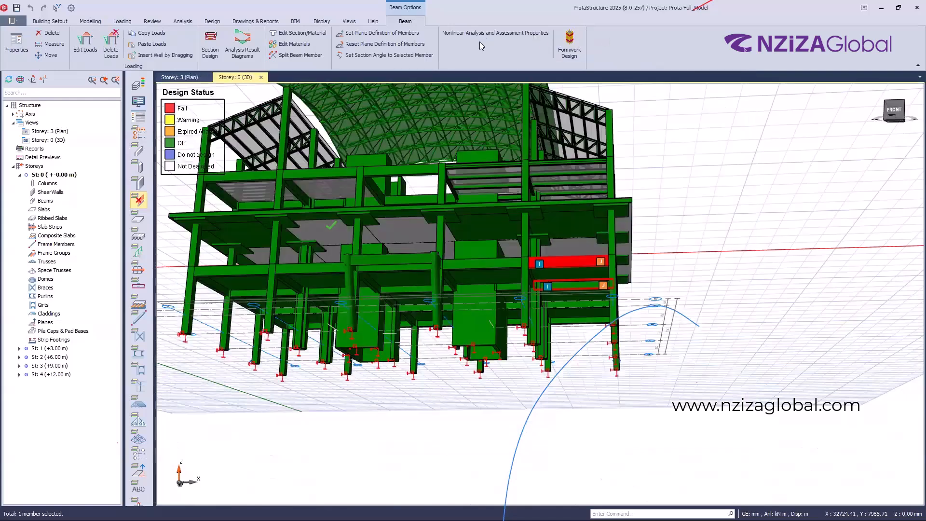
{"action": "left_click", "coordinate": [480, 42]}
{"action": "scroll", "coordinate": [606, 357], "scroll_direction": "down", "scroll_amount": 2}
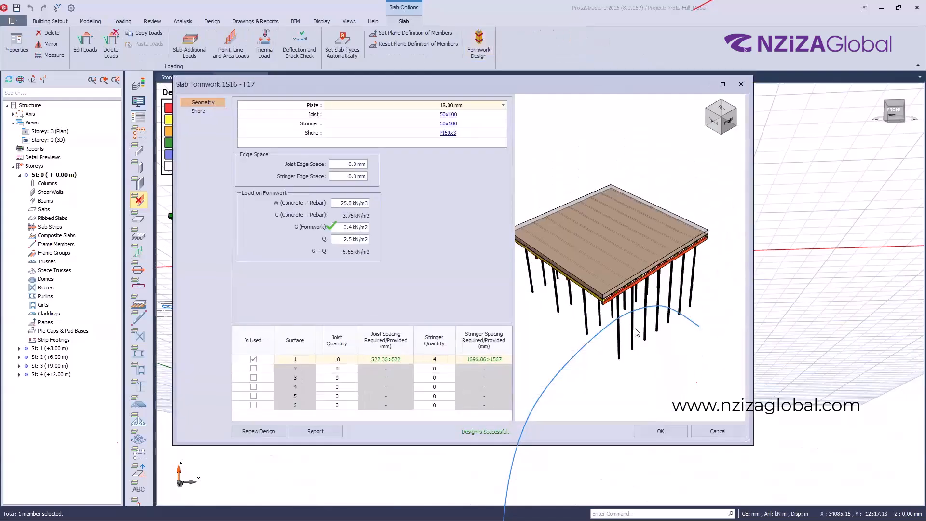
{"action": "middle_click_drag", "start_coordinate": [635, 329], "coordinate": [631, 286]}
{"action": "scroll", "coordinate": [623, 236], "scroll_direction": "up", "scroll_amount": 5}
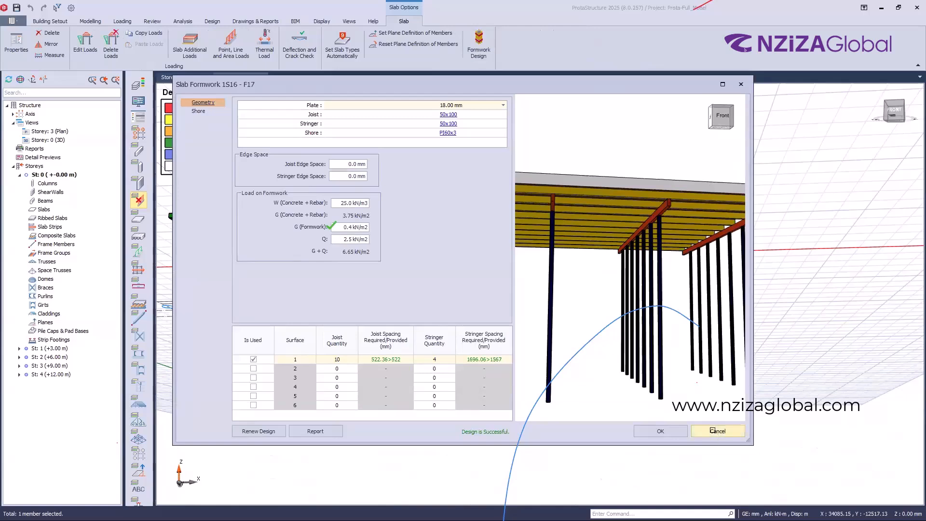
{"action": "left_click", "coordinate": [717, 434]}
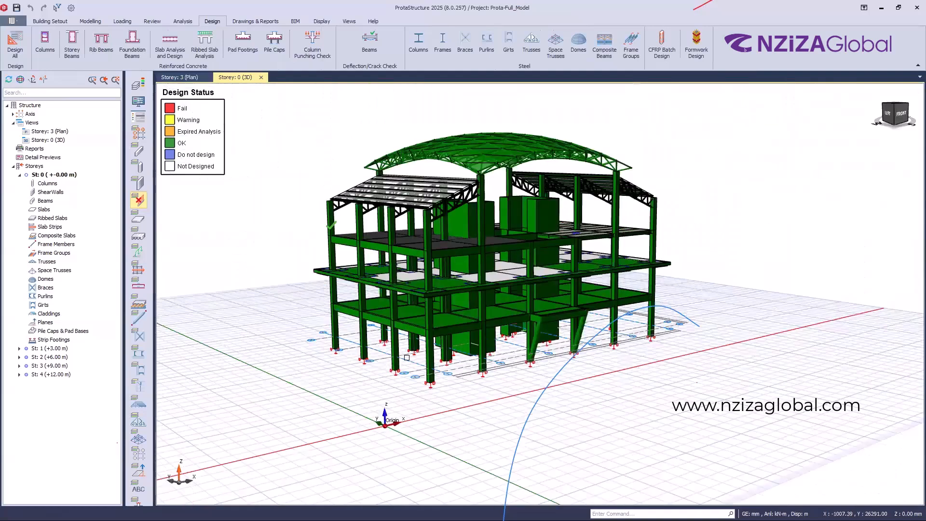
Step: Review the options, geometry, column loads, materials and rebar settings of pad footing F-1C7
{"action": "scroll", "coordinate": [420, 344], "scroll_direction": "up", "scroll_amount": 2}
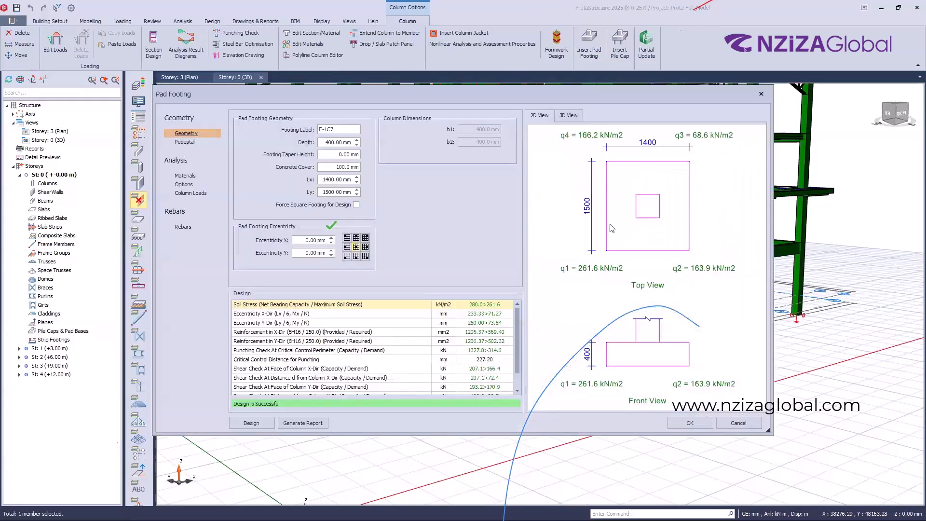
{"action": "left_click", "coordinate": [184, 184]}
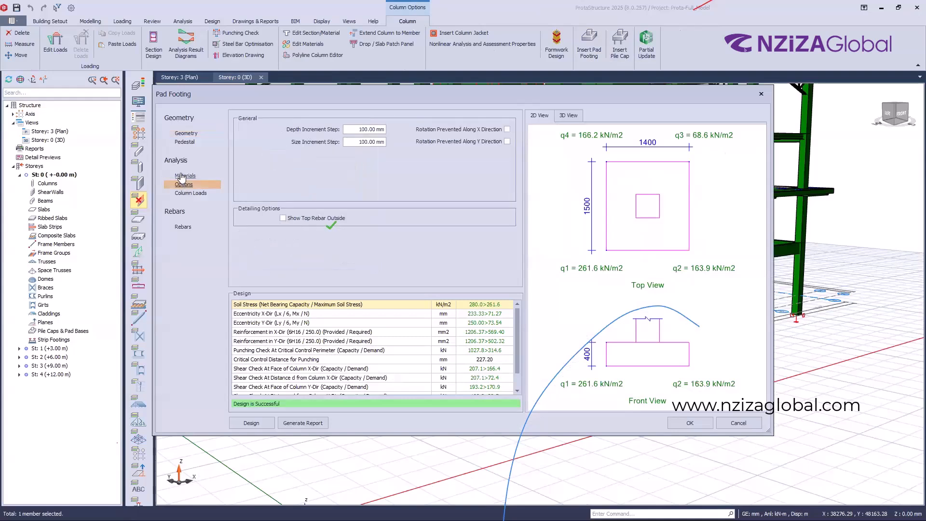
{"action": "left_click", "coordinate": [186, 133]}
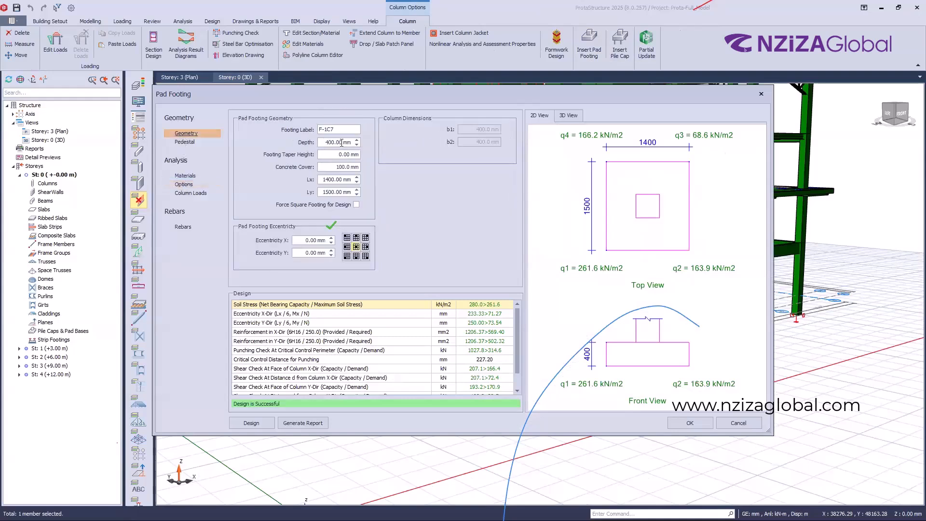
{"action": "left_click", "coordinate": [341, 143]}
{"action": "key", "text": "ctrl"}
{"action": "left_click", "coordinate": [189, 193]}
{"action": "left_click", "coordinate": [189, 178]}
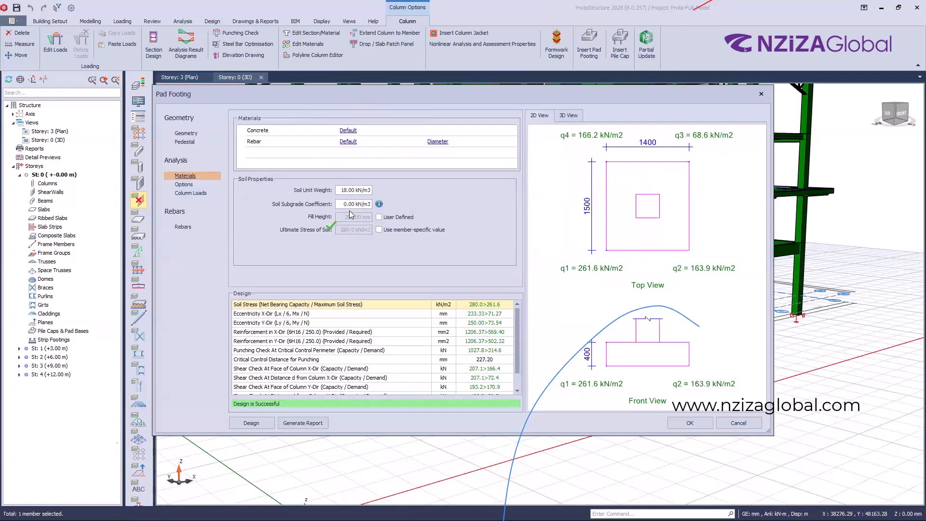
{"action": "key", "text": "ctrl"}
{"action": "key", "text": "ctrl"}
{"action": "left_click", "coordinate": [181, 229]}
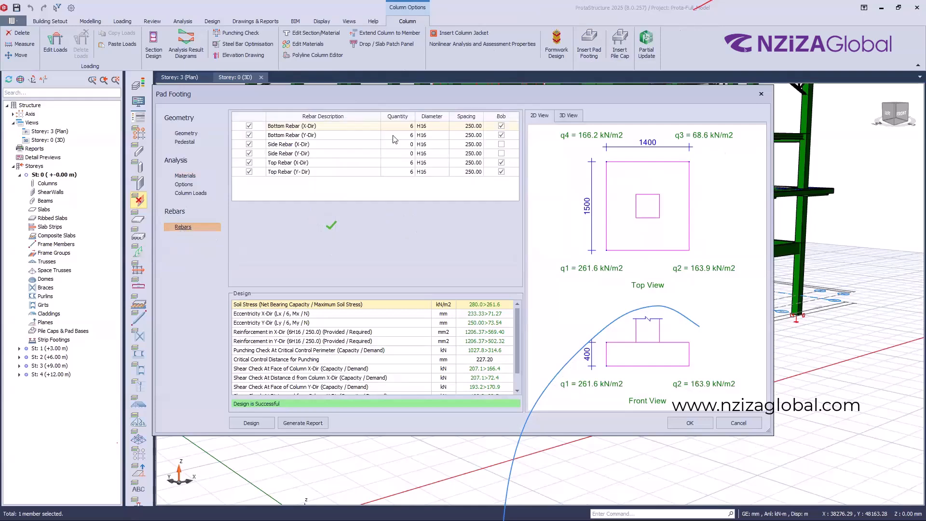
{"action": "key", "text": "ctrl"}
Step: Examine the pad footing's reinforcement cage in 3D from several distances and angles
{"action": "left_click", "coordinate": [569, 117]}
{"action": "scroll", "coordinate": [646, 280], "scroll_direction": "down", "scroll_amount": 8}
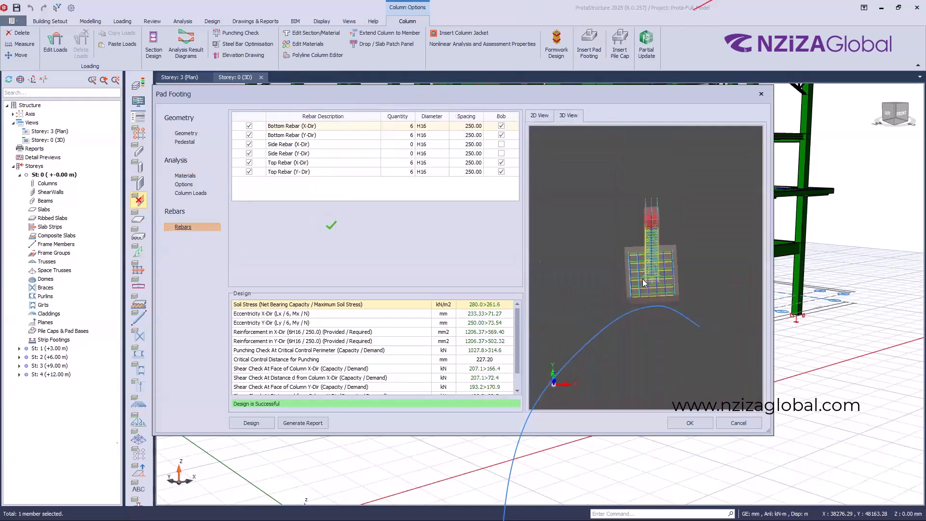
{"action": "scroll", "coordinate": [655, 248], "scroll_direction": "up", "scroll_amount": 8}
{"action": "scroll", "coordinate": [654, 251], "scroll_direction": "down", "scroll_amount": 7}
{"action": "middle_click_drag", "start_coordinate": [649, 296], "coordinate": [620, 298]}
{"action": "scroll", "coordinate": [634, 295], "scroll_direction": "up", "scroll_amount": 11}
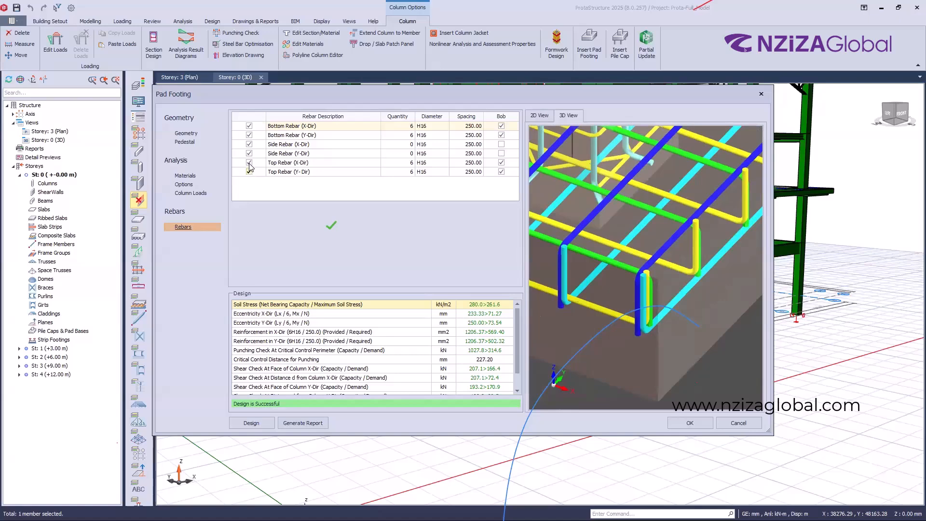
Step: Exclude the top and side rebars in both X and Y directions from the pad footing and check the remaining cage
{"action": "left_click", "coordinate": [249, 172]}
{"action": "left_click", "coordinate": [249, 163]}
{"action": "left_click", "coordinate": [250, 154]}
{"action": "left_click", "coordinate": [250, 145]}
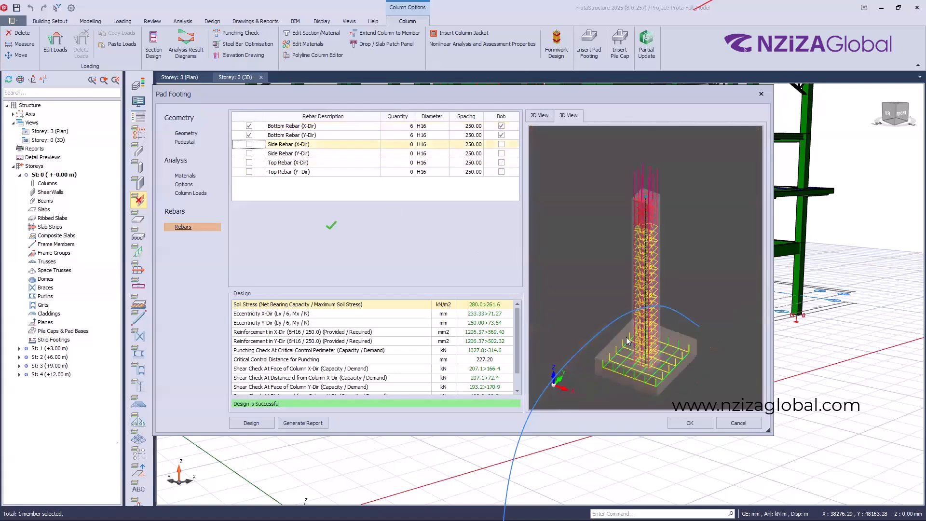
{"action": "scroll", "coordinate": [628, 341], "scroll_direction": "up", "scroll_amount": 10}
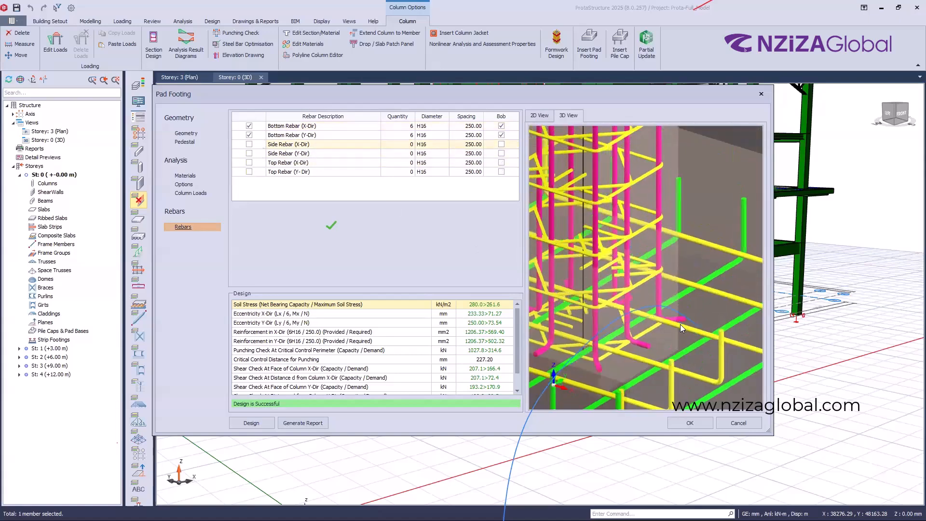
{"action": "scroll", "coordinate": [635, 310], "scroll_direction": "down", "scroll_amount": 10}
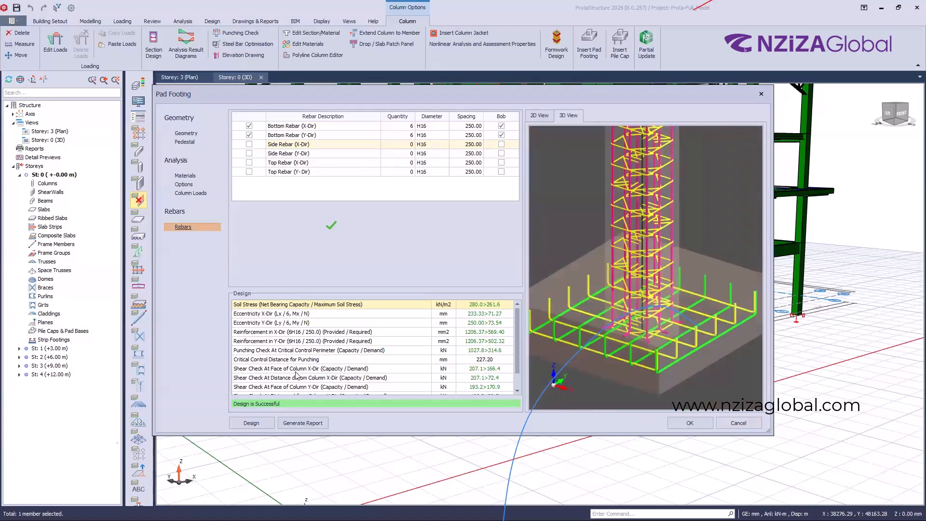
Step: Generate the pad footing report, read through its soil stress and eccentricity checks, and close it
{"action": "left_click", "coordinate": [297, 425]}
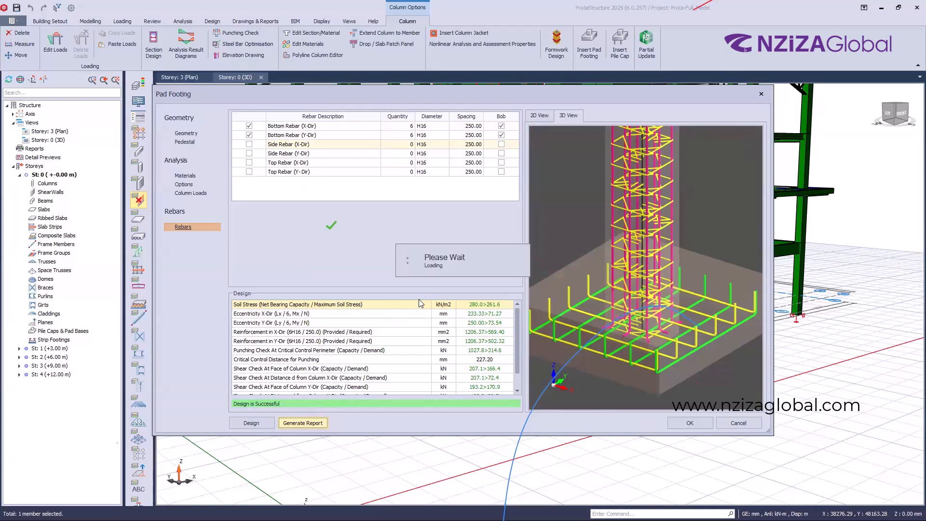
{"action": "scroll", "coordinate": [421, 183], "scroll_direction": "down", "scroll_amount": 10}
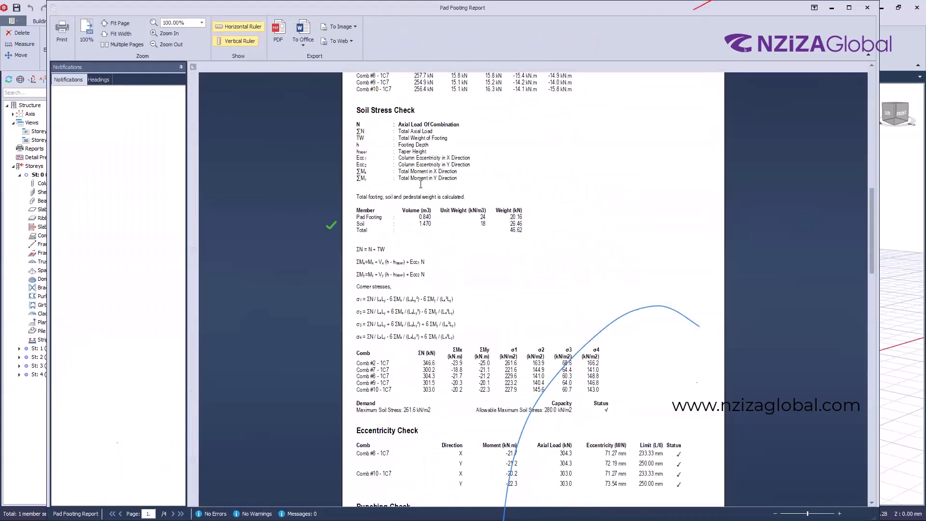
{"action": "scroll", "coordinate": [421, 184], "scroll_direction": "down", "scroll_amount": 3}
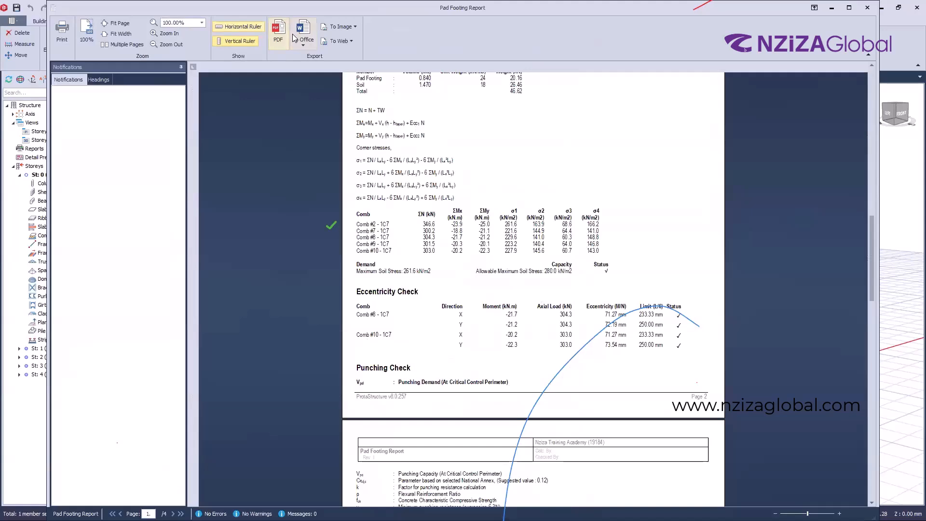
{"action": "left_click", "coordinate": [867, 8]}
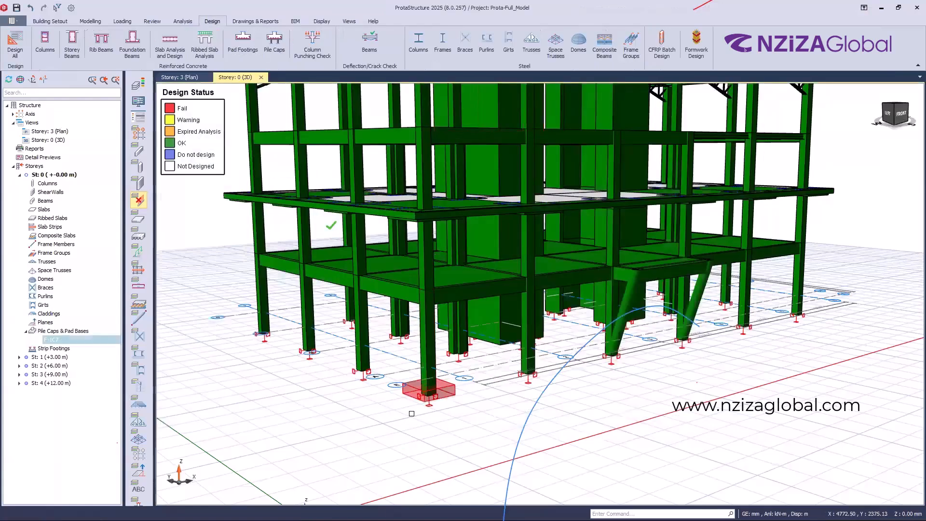
Step: Review the geometry and rebar settings of the four-pile cap PC-1C5 and accept the pile cap
{"action": "mouse_move", "coordinate": [436, 419]}
{"action": "middle_mouse_down"}
{"action": "mouse_move", "coordinate": [486, 426]}
{"action": "mouse_move", "coordinate": [463, 433]}
{"action": "middle_mouse_up"}
{"action": "scroll", "coordinate": [337, 435], "scroll_direction": "up", "scroll_amount": 4}
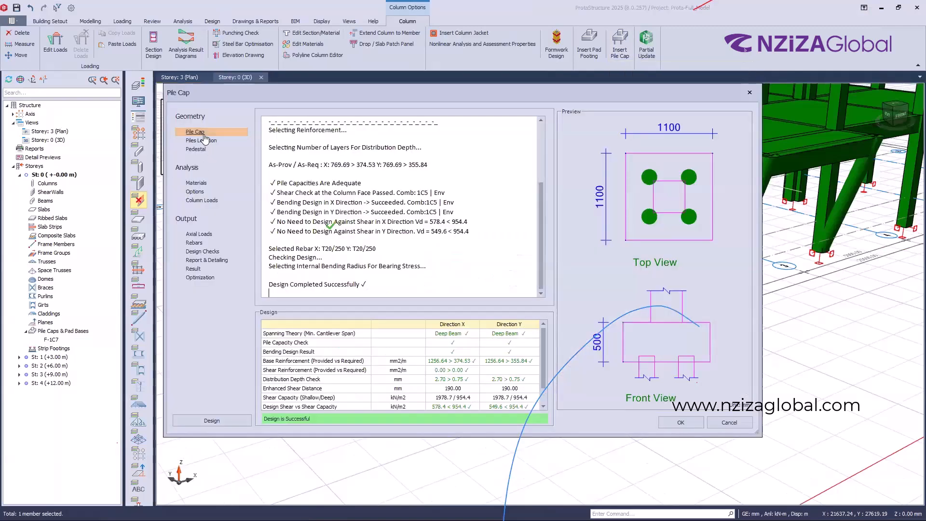
{"action": "left_click", "coordinate": [196, 132]}
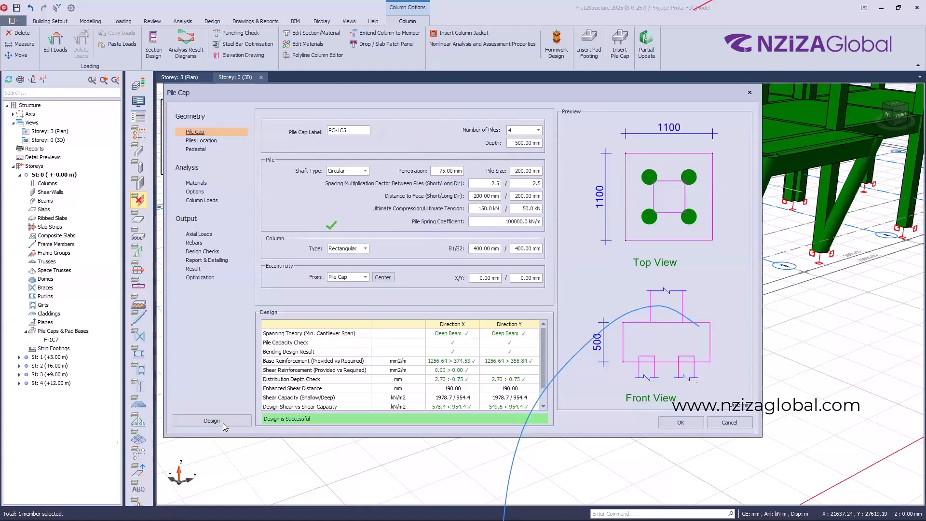
{"action": "left_click", "coordinate": [195, 242]}
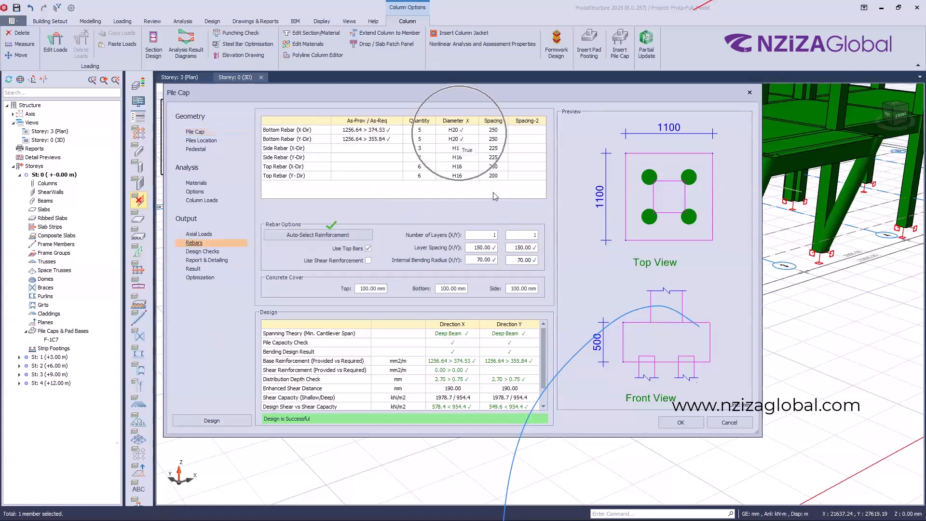
{"action": "left_click", "coordinate": [681, 423]}
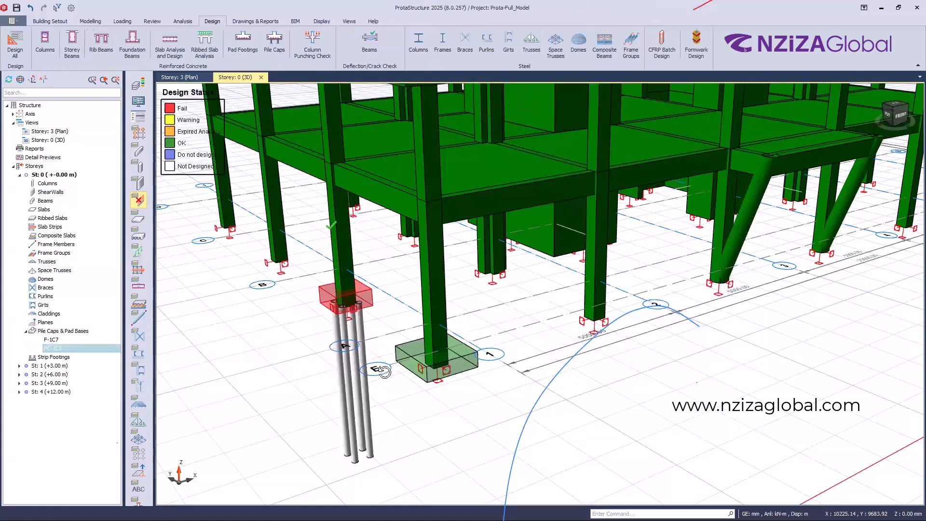
Step: Open the plan view of storey St: 0 at the shear wall cores
{"action": "middle_click_drag", "start_coordinate": [563, 384], "coordinate": [418, 413]}
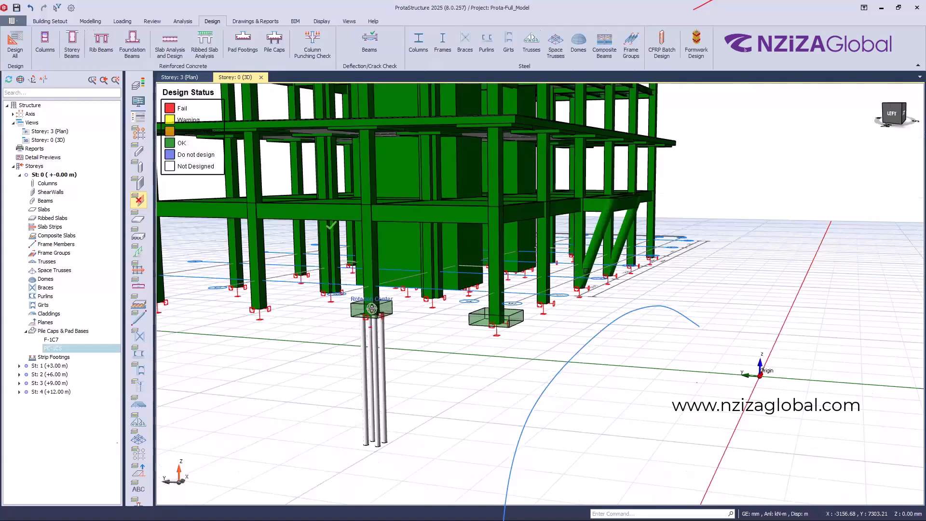
{"action": "middle_click_drag", "start_coordinate": [586, 270], "coordinate": [559, 359]}
{"action": "scroll", "coordinate": [560, 359], "scroll_direction": "up", "scroll_amount": 5}
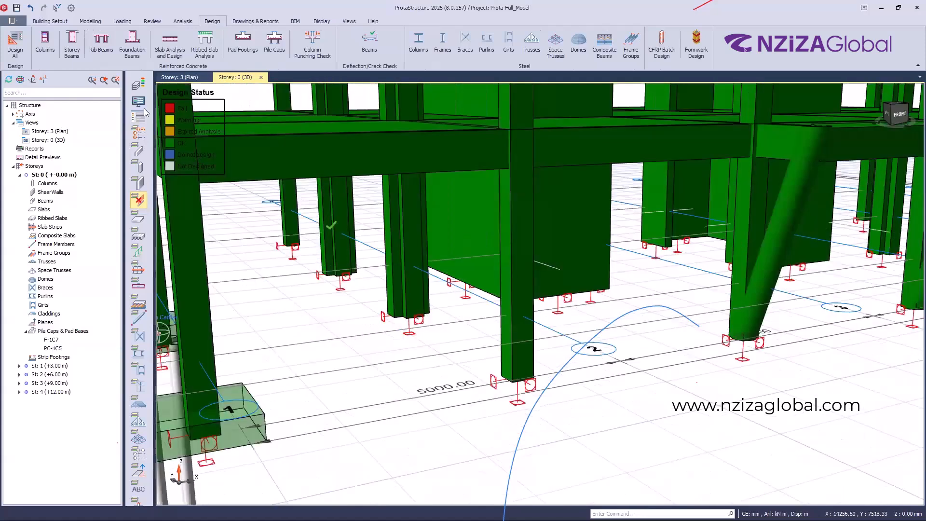
{"action": "middle_click_drag", "start_coordinate": [144, 108], "coordinate": [169, 78]}
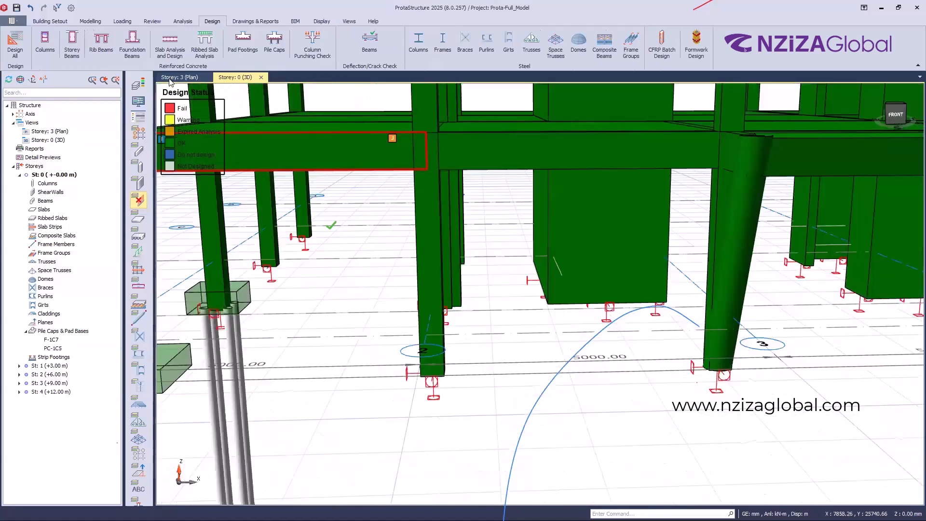
{"action": "double_click", "coordinate": [57, 175]}
{"action": "scroll", "coordinate": [367, 264], "scroll_direction": "down", "scroll_amount": 3}
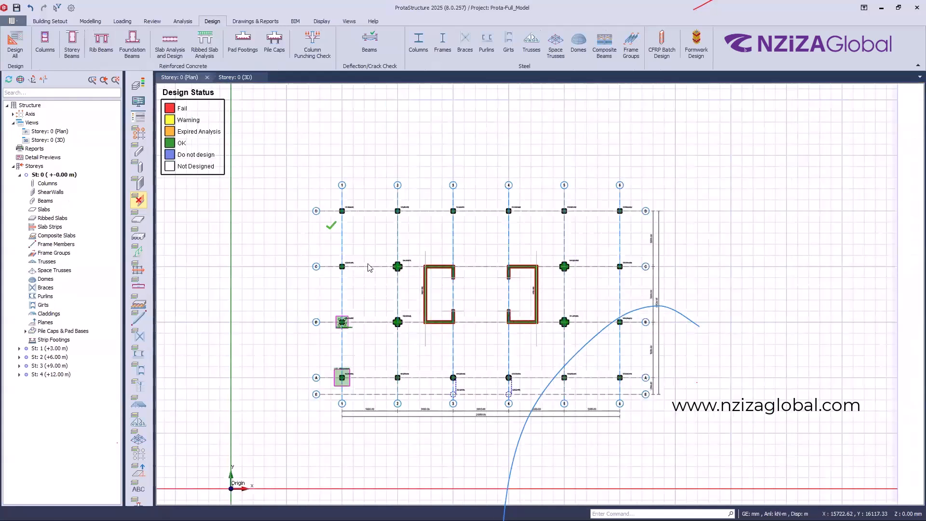
{"action": "scroll", "coordinate": [447, 246], "scroll_direction": "up", "scroll_amount": 5}
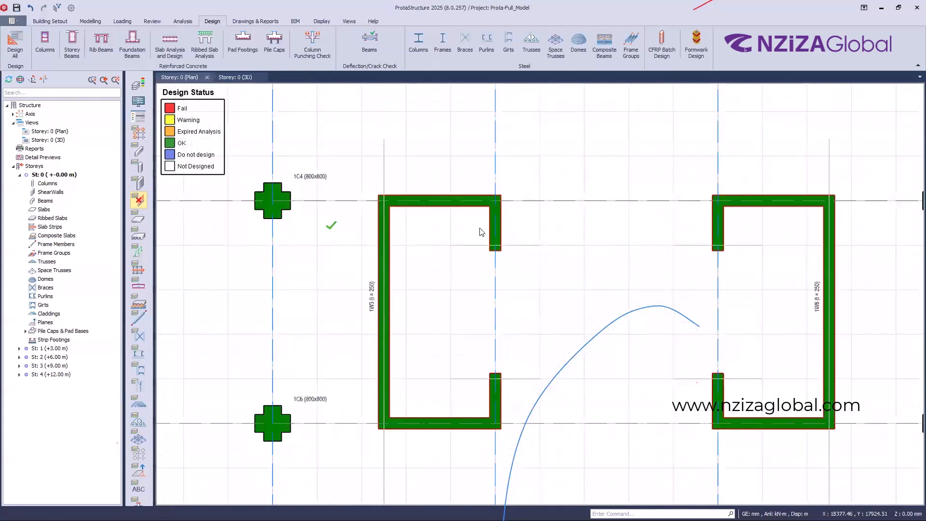
Step: Draw a rectangular outline around the shear wall core 1W3, leaving a margin outside the walls on all sides
{"action": "left_click", "coordinate": [90, 21]}
{"action": "left_click", "coordinate": [108, 42]}
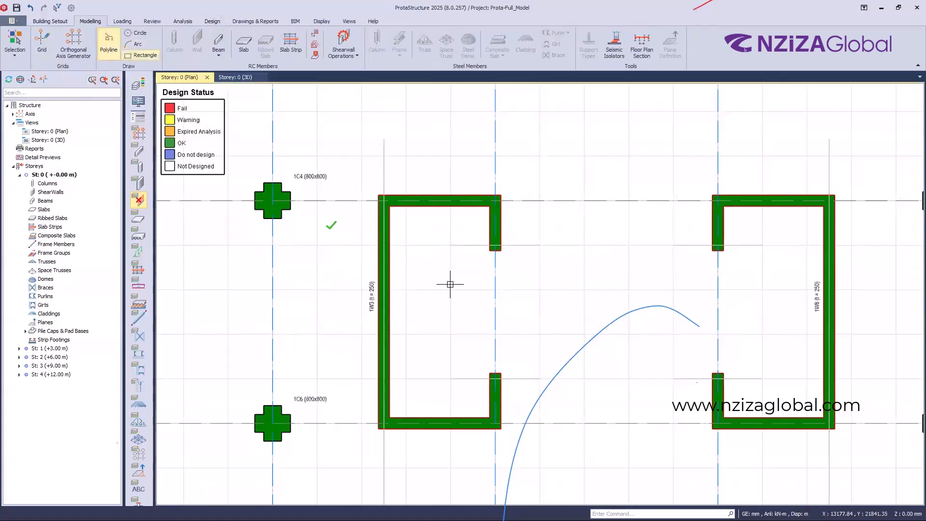
{"action": "left_click", "coordinate": [147, 55]}
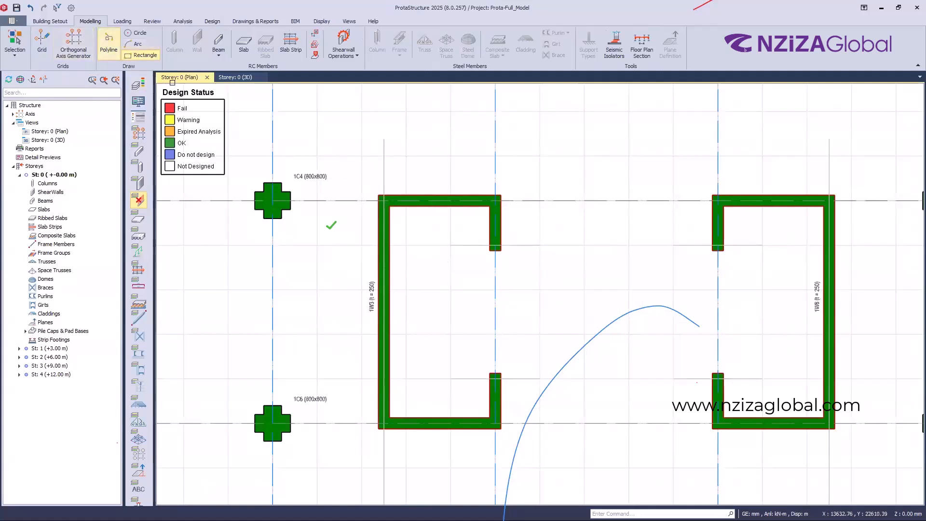
{"action": "left_click", "coordinate": [355, 170]}
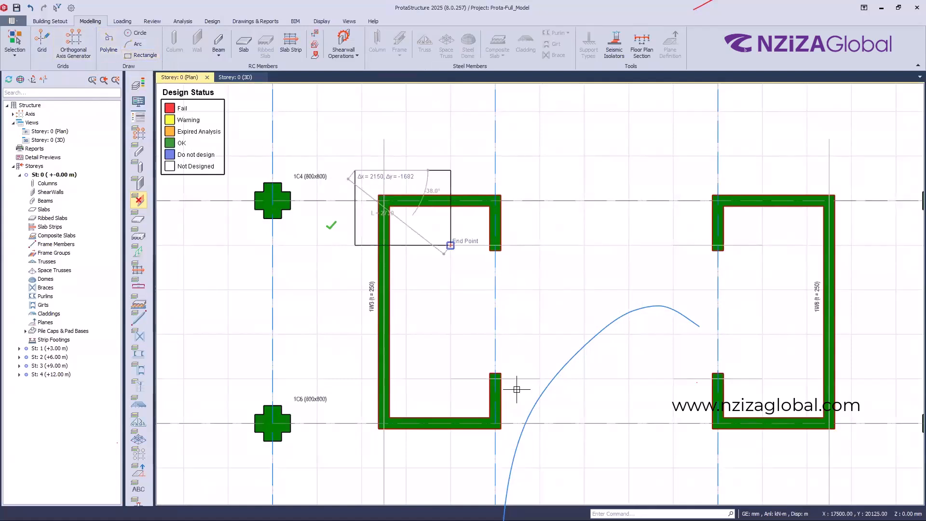
{"action": "left_click", "coordinate": [523, 460]}
{"action": "scroll", "coordinate": [544, 238], "scroll_direction": "down", "scroll_amount": 1}
{"action": "scroll", "coordinate": [533, 215], "scroll_direction": "up", "scroll_amount": 3}
{"action": "key", "text": "Escape"}
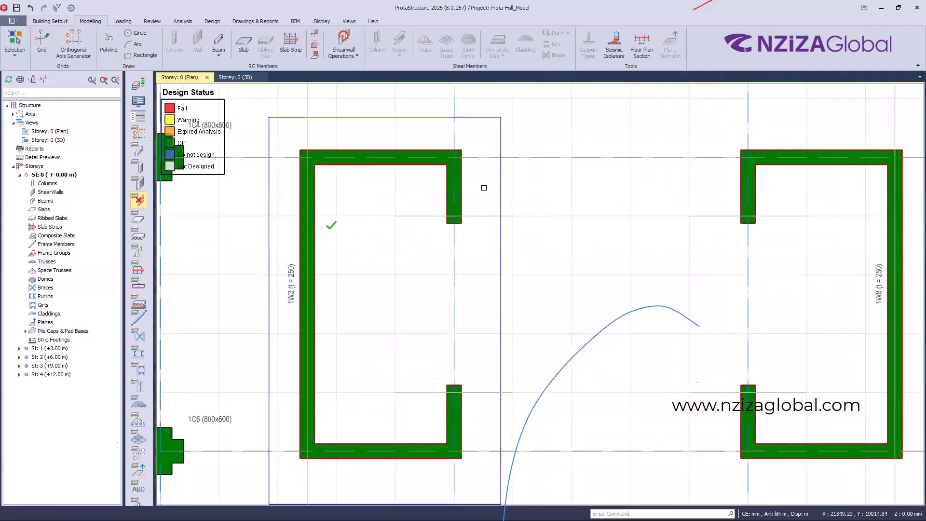
{"action": "scroll", "coordinate": [405, 240], "scroll_direction": "down", "scroll_amount": 1}
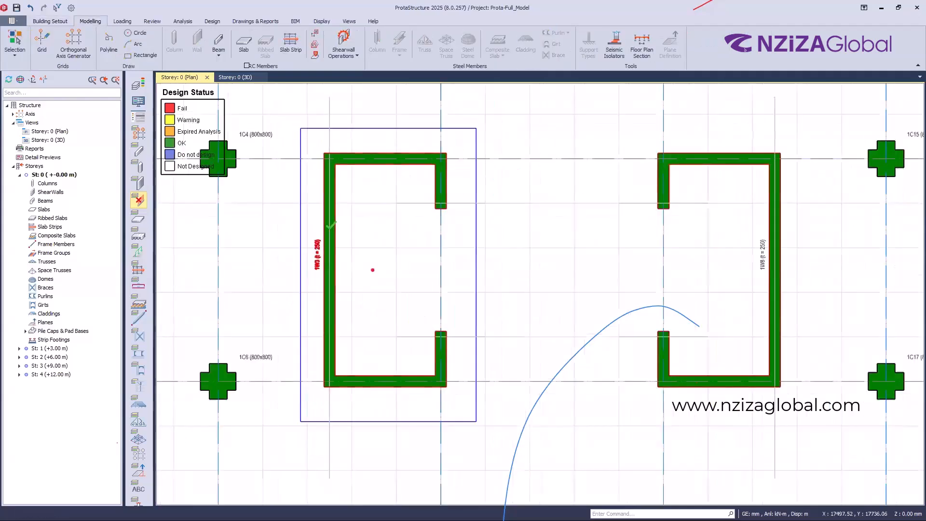
Step: Insert a 400 mm thick slab from the closed rectangle around shear wall core 1W3, using the pick closed slab edge method
{"action": "left_click", "coordinate": [244, 43]}
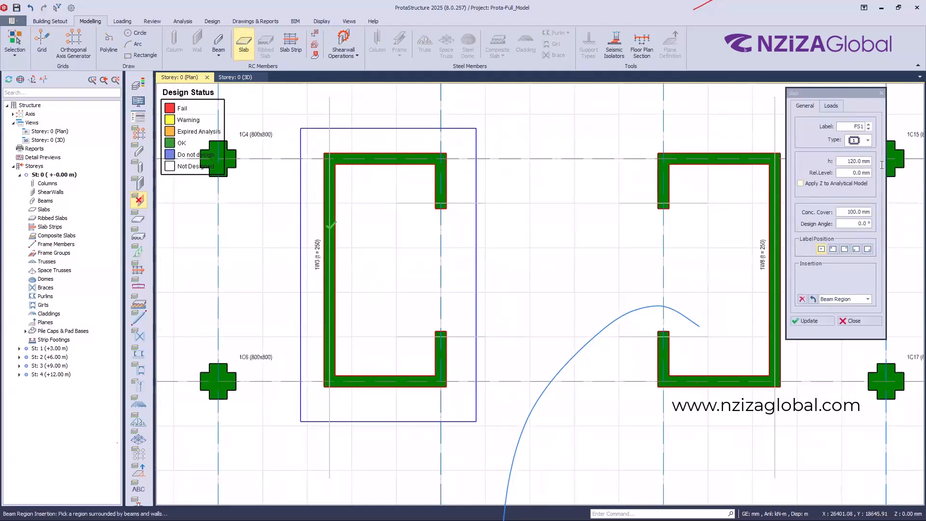
{"action": "left_click", "coordinate": [883, 167]}
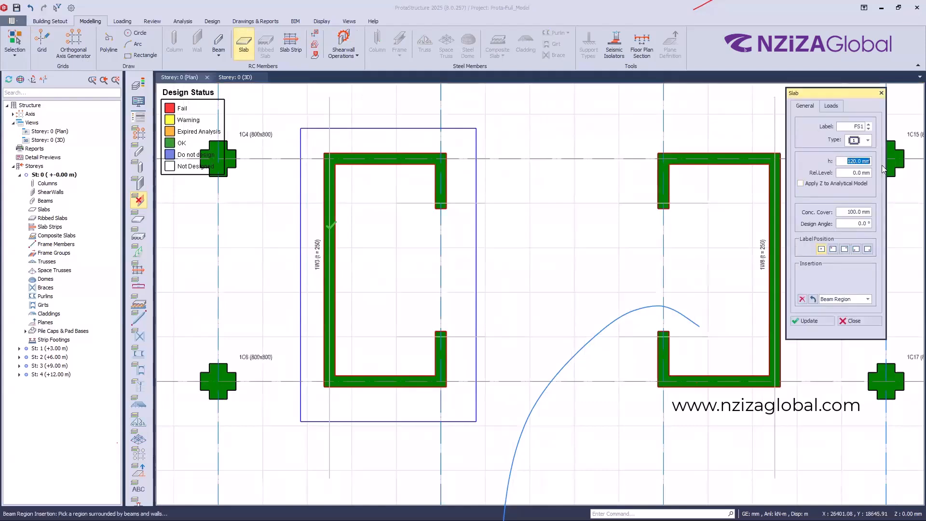
{"action": "type", "text": "300"}
{"action": "key", "text": "Return"}
{"action": "left_click_drag", "start_coordinate": [841, 160], "coordinate": [892, 165]}
{"action": "type", "text": "40"}
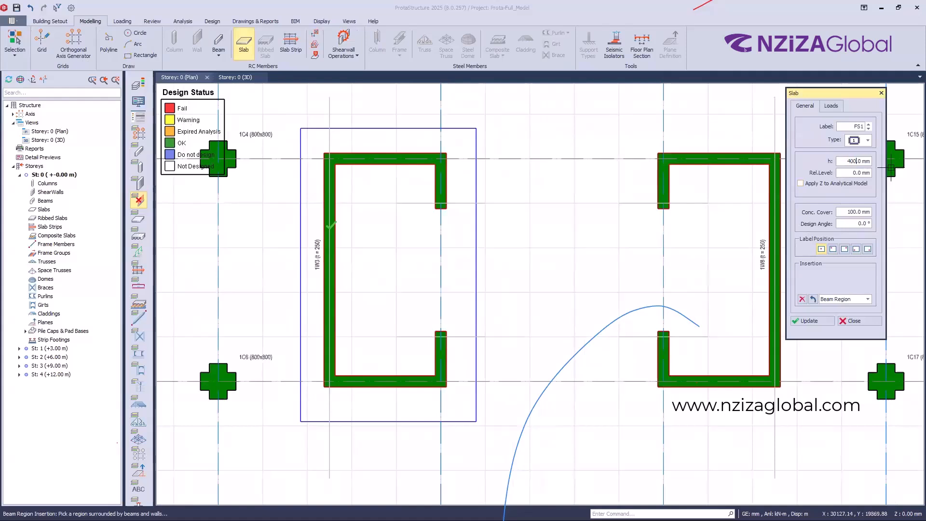
{"action": "type", "text": "0"}
{"action": "key", "text": "Return"}
{"action": "left_click", "coordinate": [868, 299]}
{"action": "left_click", "coordinate": [837, 333]}
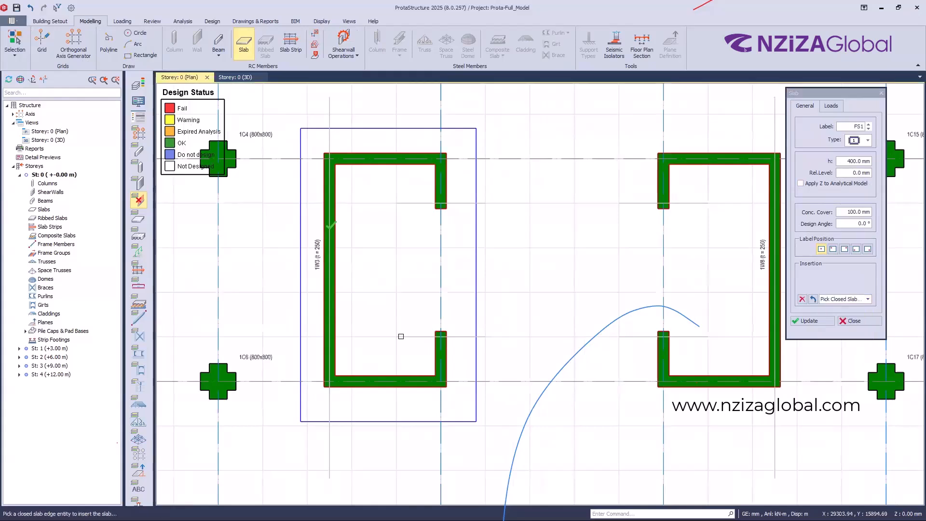
{"action": "left_click", "coordinate": [477, 304]}
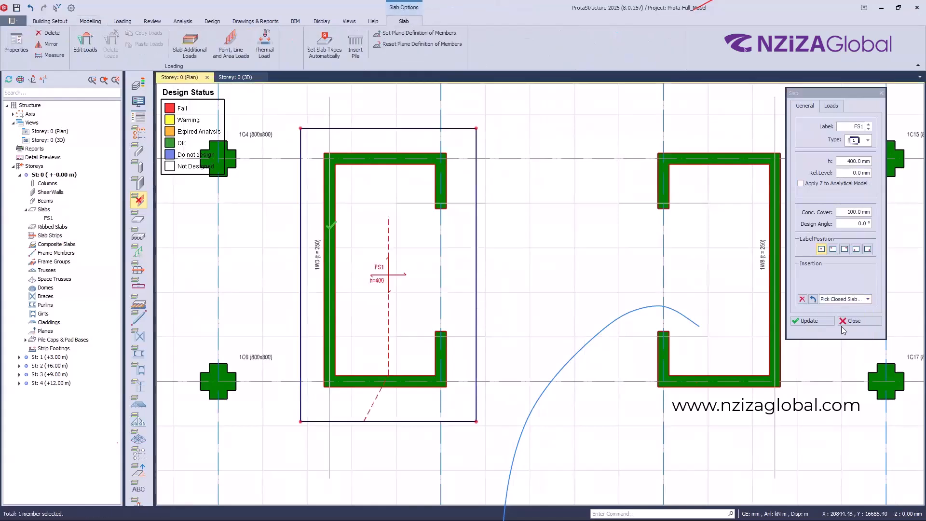
Step: Examine the new foundation slab beneath the shear wall core in the 3D view, and return to the storey plan
{"action": "left_click", "coordinate": [236, 78]}
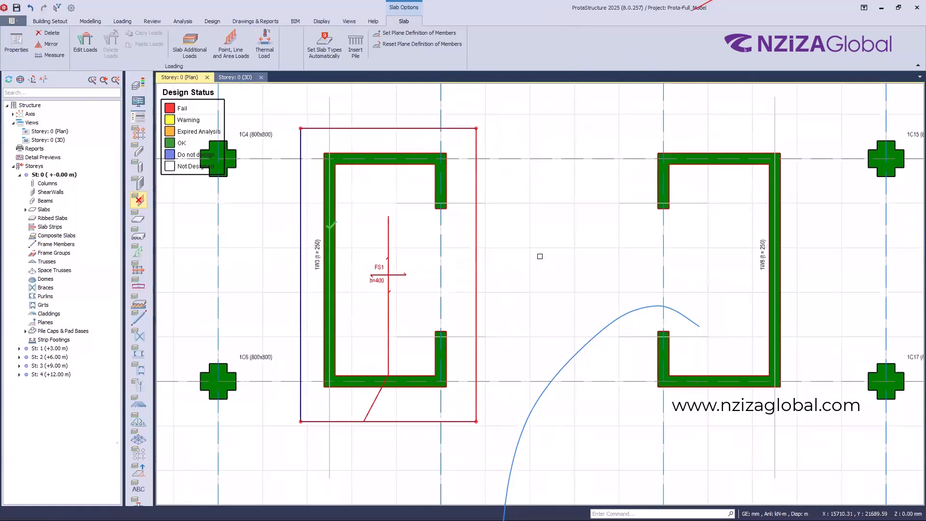
{"action": "key", "text": "Escape"}
{"action": "scroll", "coordinate": [692, 273], "scroll_direction": "down", "scroll_amount": 3}
{"action": "scroll", "coordinate": [642, 303], "scroll_direction": "up", "scroll_amount": 3}
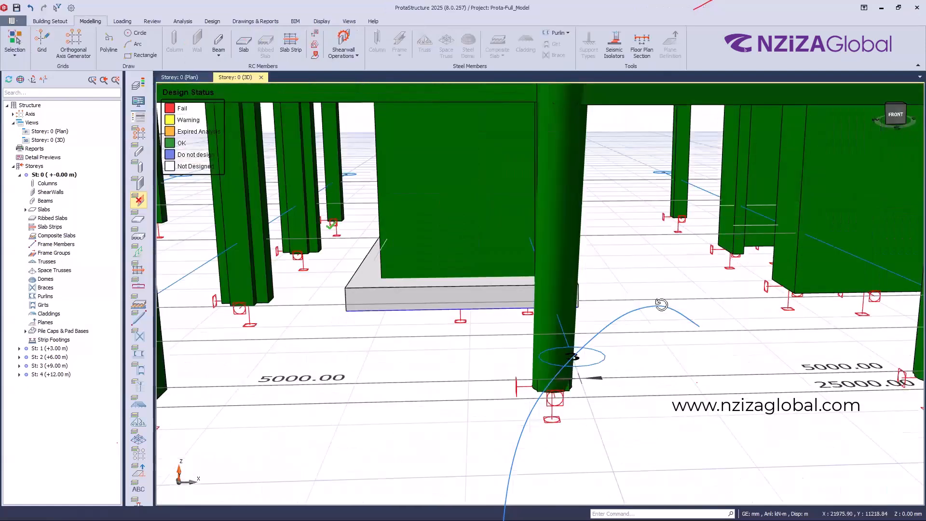
{"action": "scroll", "coordinate": [538, 289], "scroll_direction": "up", "scroll_amount": 4}
{"action": "scroll", "coordinate": [390, 279], "scroll_direction": "up", "scroll_amount": 2}
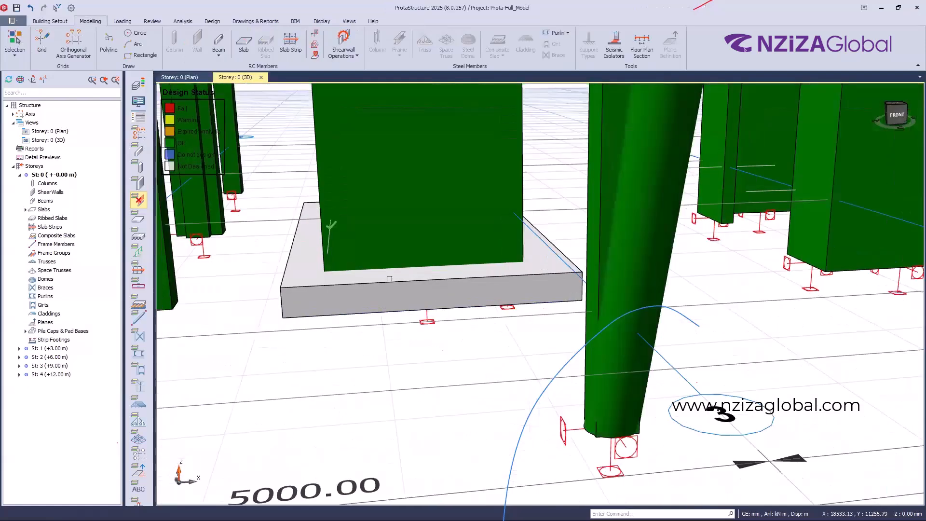
{"action": "middle_click_drag", "start_coordinate": [390, 279], "coordinate": [347, 296]}
{"action": "right_click_drag", "start_coordinate": [346, 297], "coordinate": [334, 305]}
{"action": "left_click", "coordinate": [186, 78]}
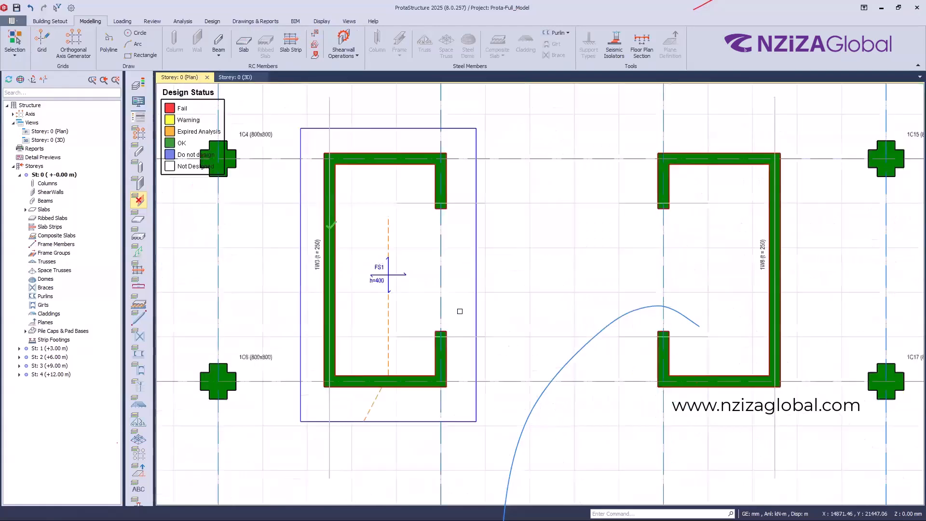
Step: Insert an FE slab strip about 6000 mm long horizontally across the core's foundation slab and accept it as an X-direction strip
{"action": "scroll", "coordinate": [439, 304], "scroll_direction": "down", "scroll_amount": 3}
{"action": "scroll", "coordinate": [385, 261], "scroll_direction": "up", "scroll_amount": 2}
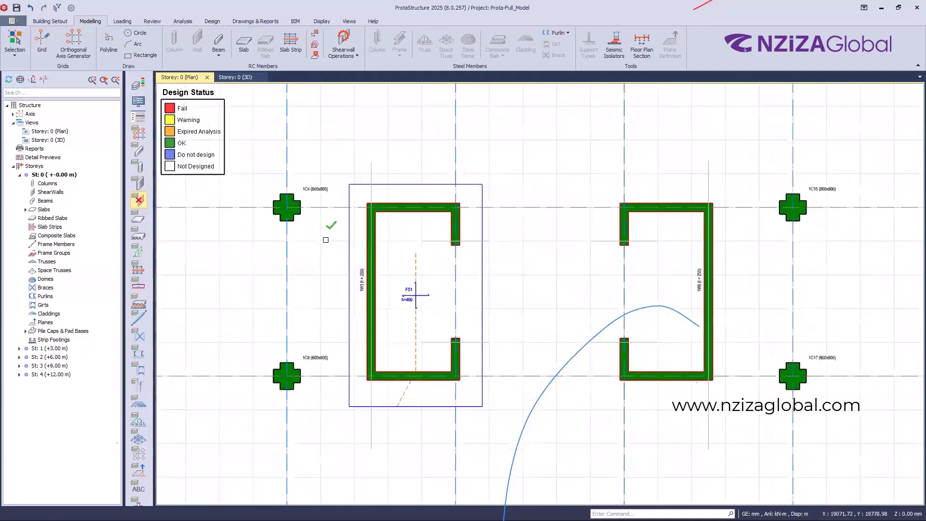
{"action": "left_click", "coordinate": [289, 42]}
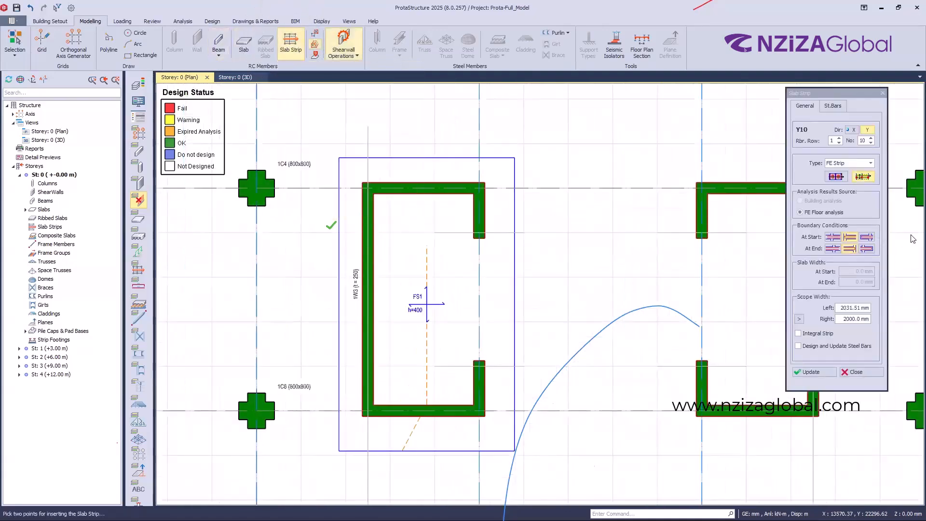
{"action": "left_click", "coordinate": [863, 177]}
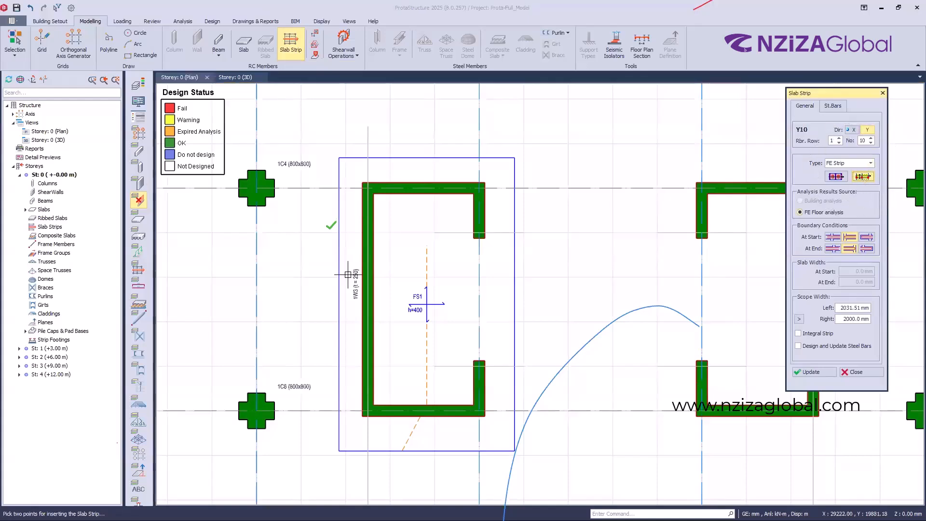
{"action": "left_click", "coordinate": [298, 296]}
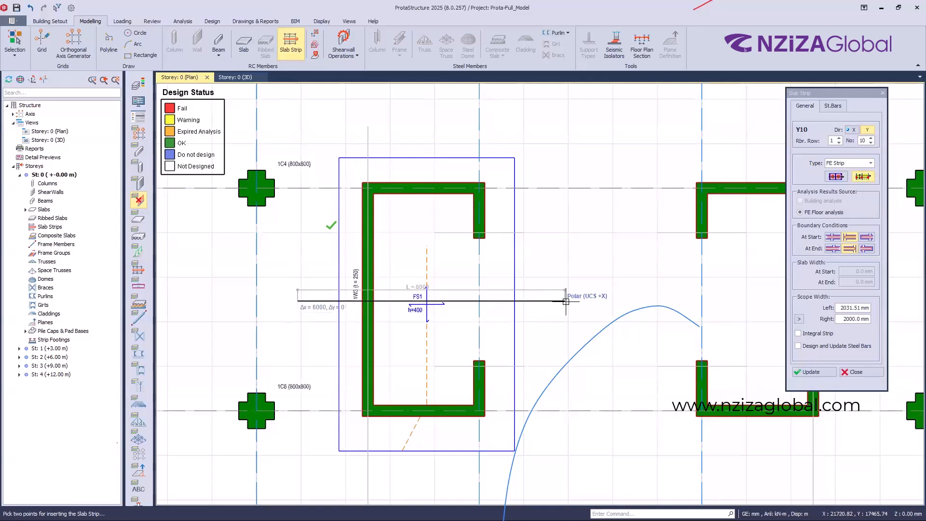
{"action": "left_click", "coordinate": [565, 295]}
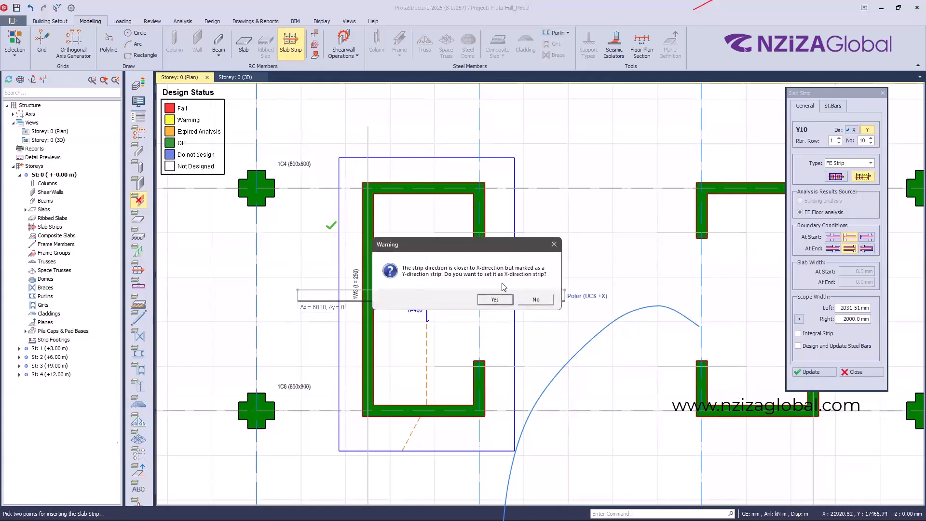
{"action": "left_click", "coordinate": [495, 300]}
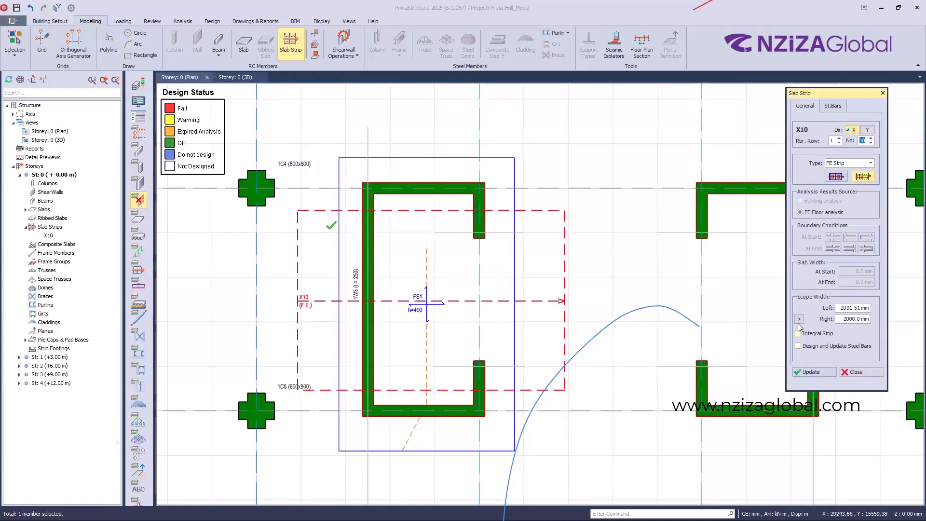
Step: Extend the X strip's scope width to the slab's upper and lower edges, 3216.63 mm left and 3368.97 mm right
{"action": "left_click", "coordinate": [337, 157]}
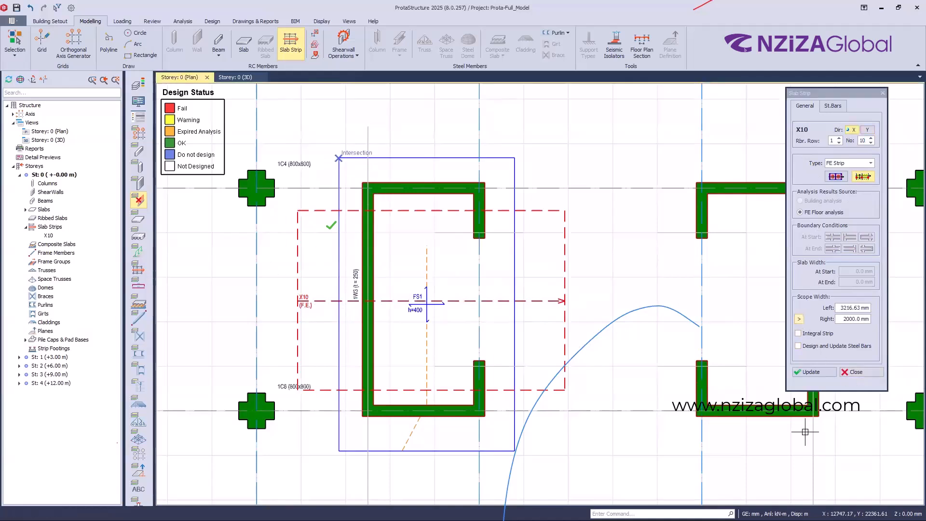
{"action": "left_click", "coordinate": [814, 373]}
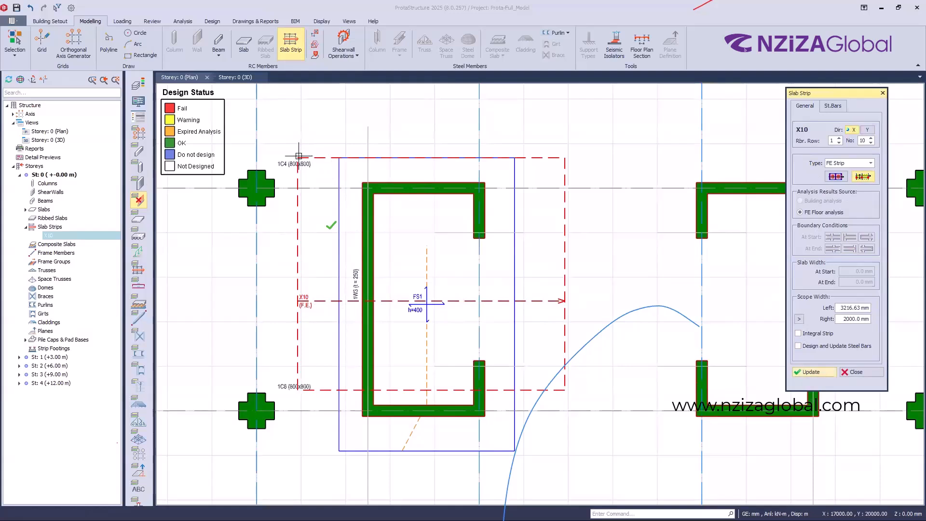
{"action": "left_click", "coordinate": [799, 320]}
{"action": "left_click", "coordinate": [340, 451]}
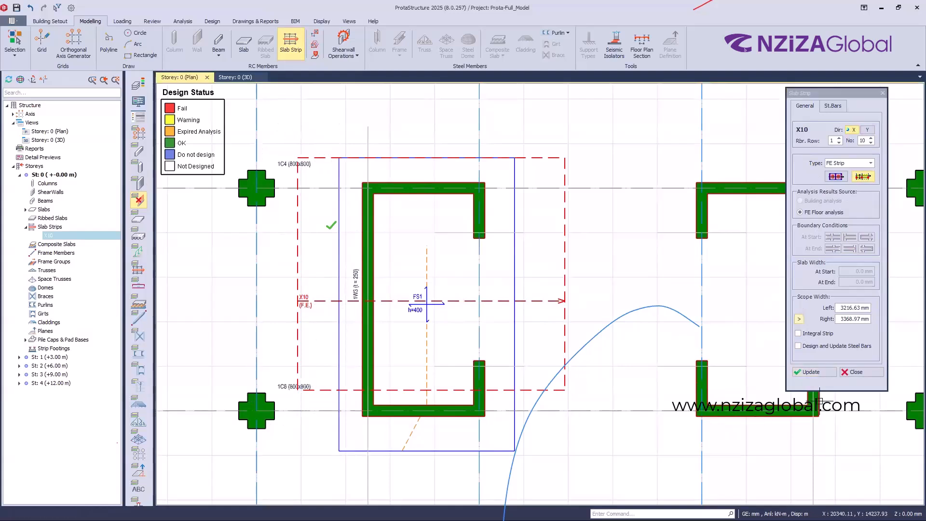
{"action": "left_click", "coordinate": [820, 375]}
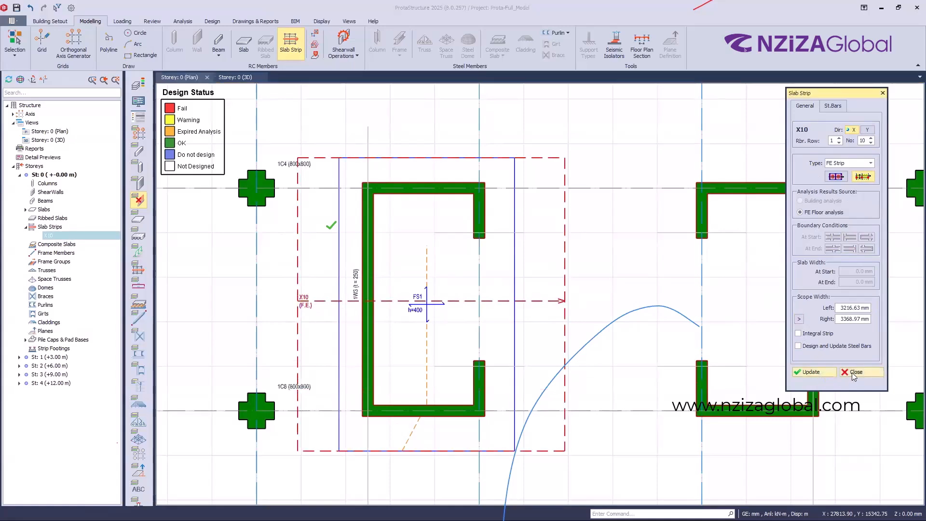
Step: Insert a Y-direction FE slab strip about 9000 mm long vertically through the core's foundation slab
{"action": "left_click", "coordinate": [867, 129]}
{"action": "scroll", "coordinate": [509, 158], "scroll_direction": "down", "scroll_amount": 2}
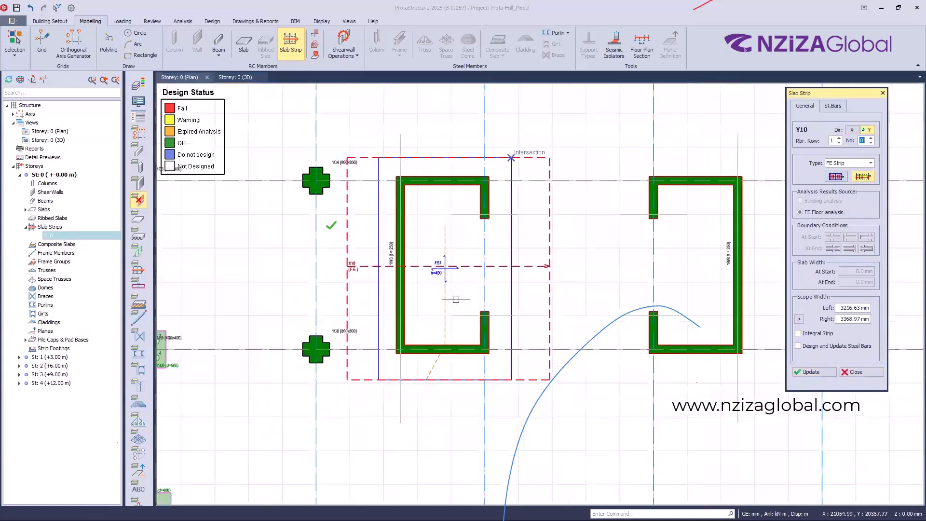
{"action": "scroll", "coordinate": [456, 300], "scroll_direction": "down", "scroll_amount": 2}
{"action": "left_click", "coordinate": [460, 308]}
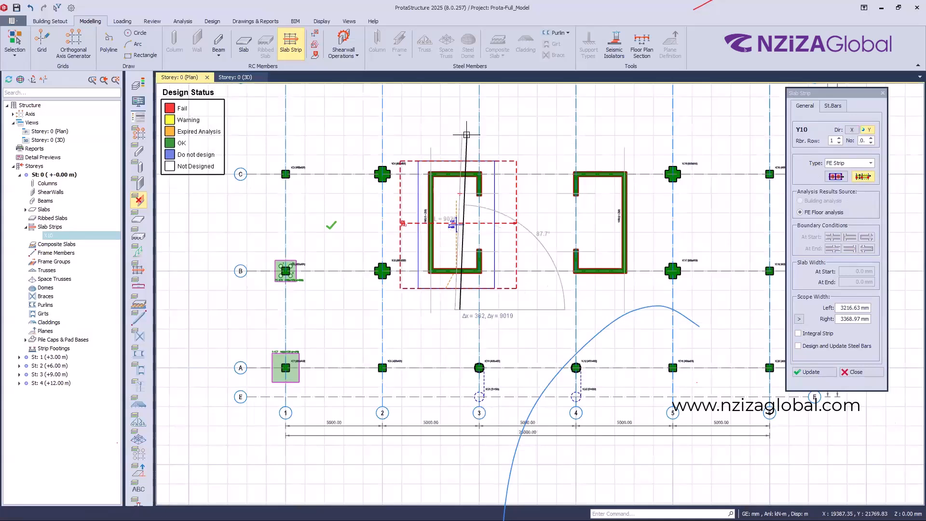
{"action": "left_click", "coordinate": [461, 136]}
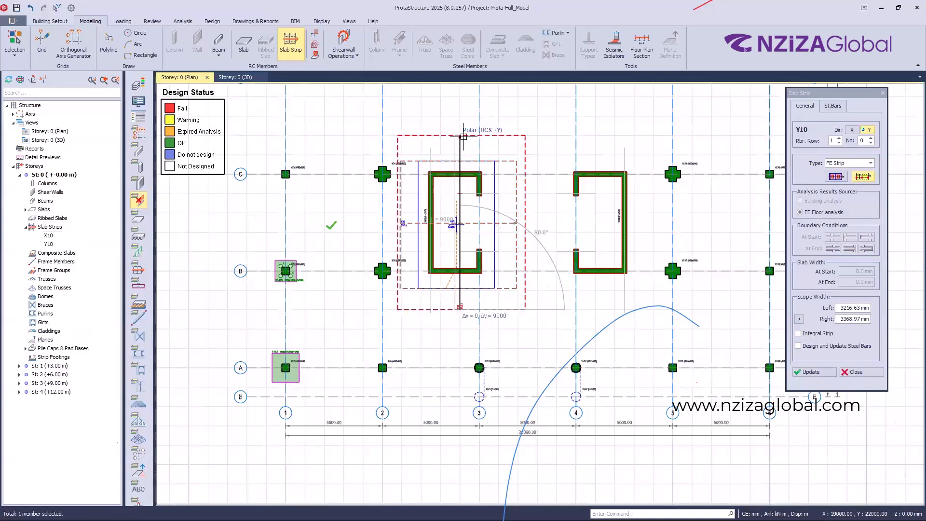
Step: Adjust the Y strip's scope width to 3079.18 mm left, at the X strip's start, and 1792.43 mm right, at the slab edge
{"action": "left_click", "coordinate": [800, 320]}
{"action": "scroll", "coordinate": [470, 296], "scroll_direction": "up", "scroll_amount": 3}
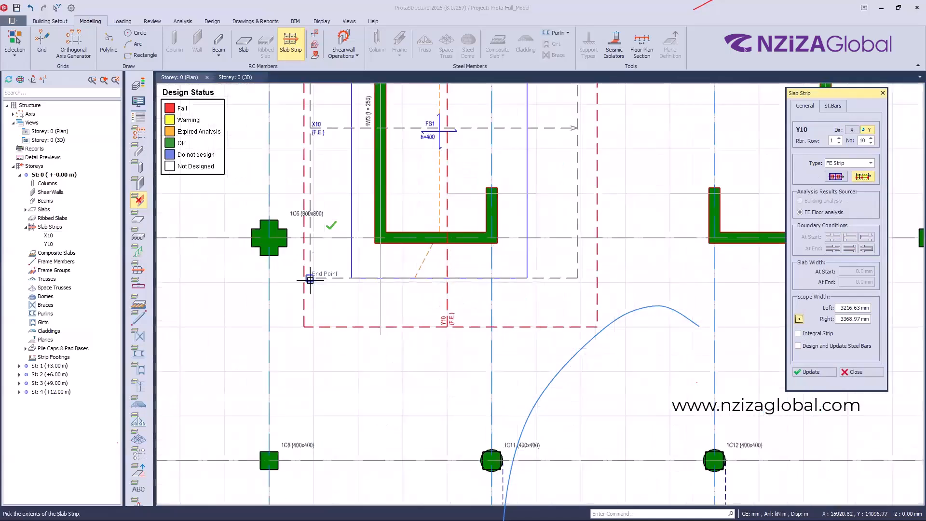
{"action": "left_click", "coordinate": [310, 280]}
{"action": "left_click", "coordinate": [812, 372]}
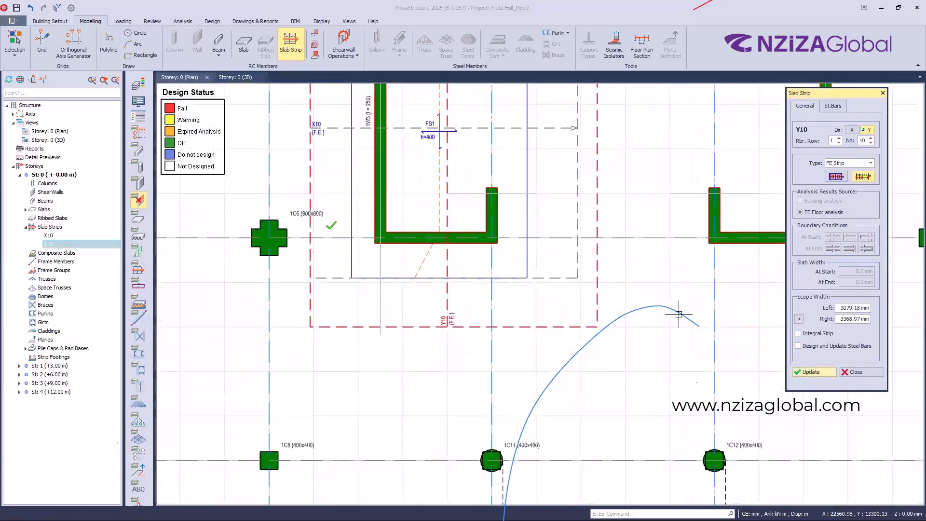
{"action": "left_click", "coordinate": [800, 321]}
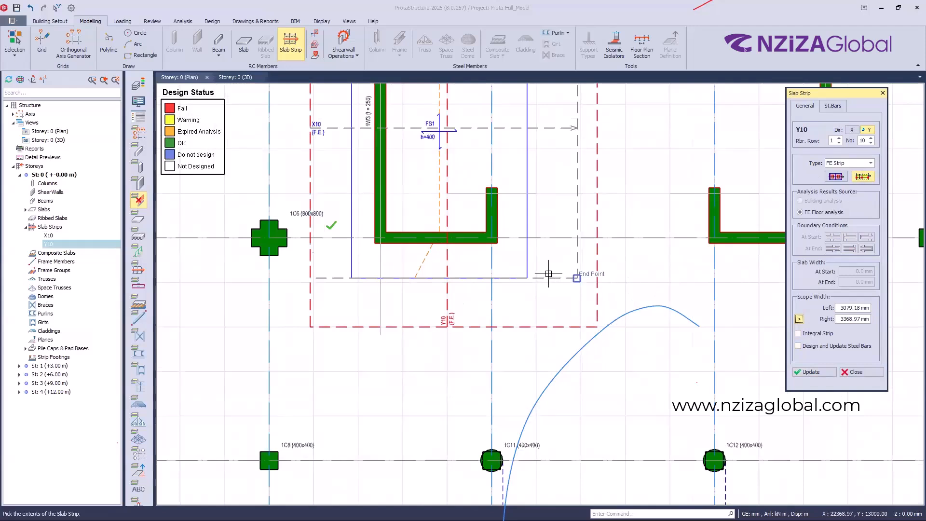
{"action": "left_click", "coordinate": [527, 277]}
{"action": "left_click", "coordinate": [812, 372]}
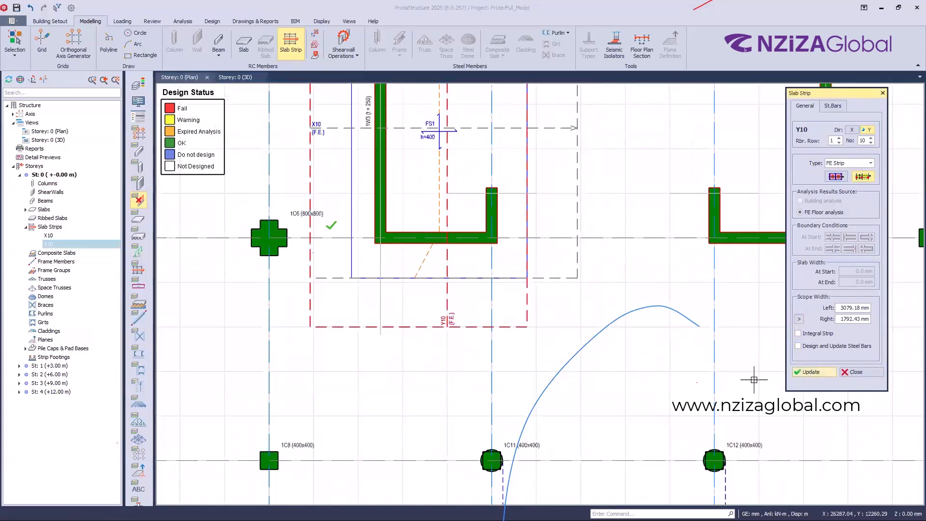
{"action": "key", "text": "Escape"}
{"action": "key", "text": "Escape"}
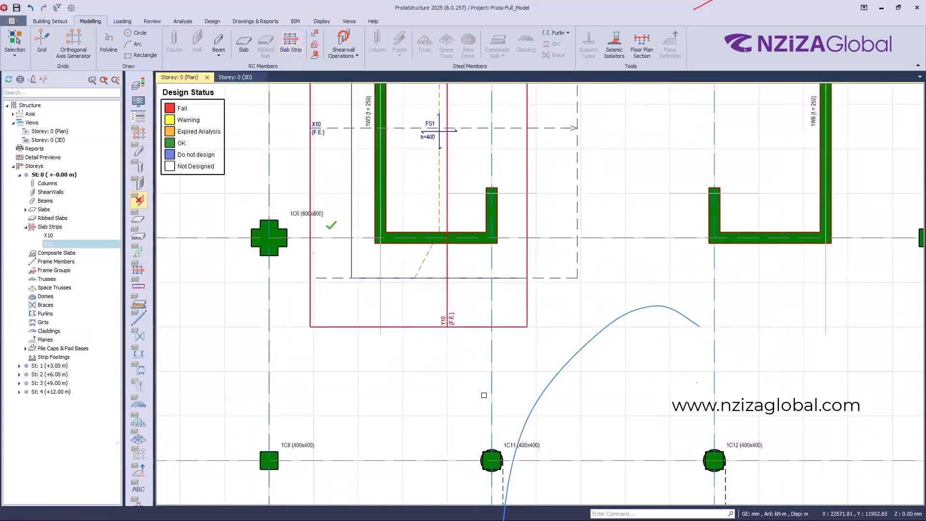
Step: Try to run the slab strip design for the Y-direction strip through the shear wall core
{"action": "scroll", "coordinate": [484, 394], "scroll_direction": "down", "scroll_amount": 3}
{"action": "scroll", "coordinate": [449, 261], "scroll_direction": "up", "scroll_amount": 1}
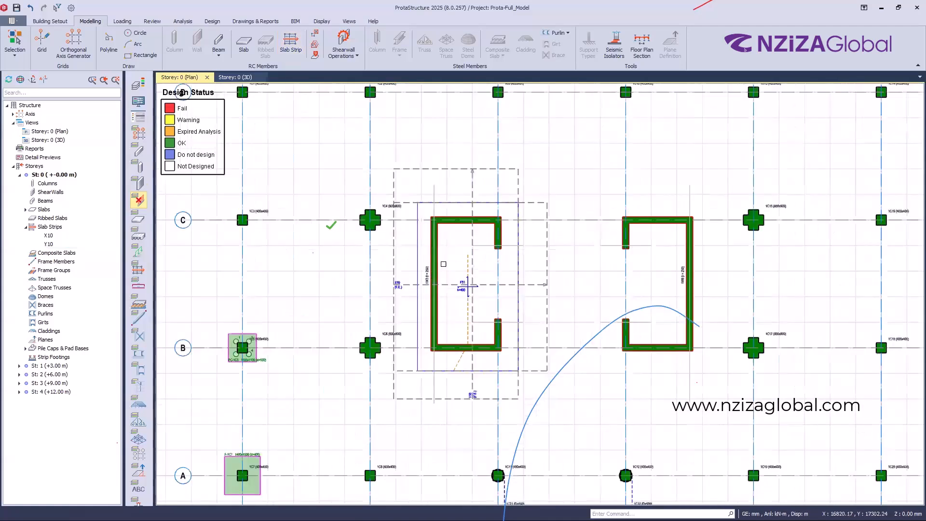
{"action": "left_click", "coordinate": [465, 171]}
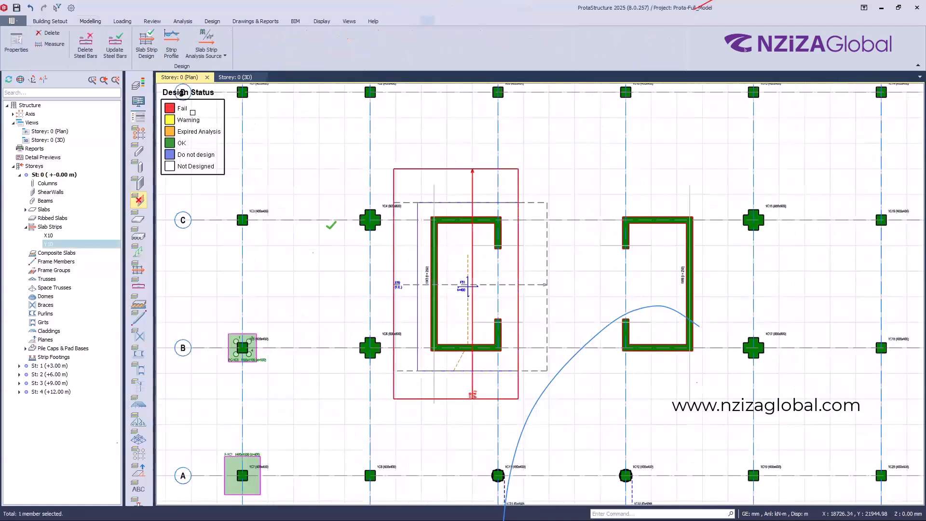
{"action": "left_click", "coordinate": [150, 56]}
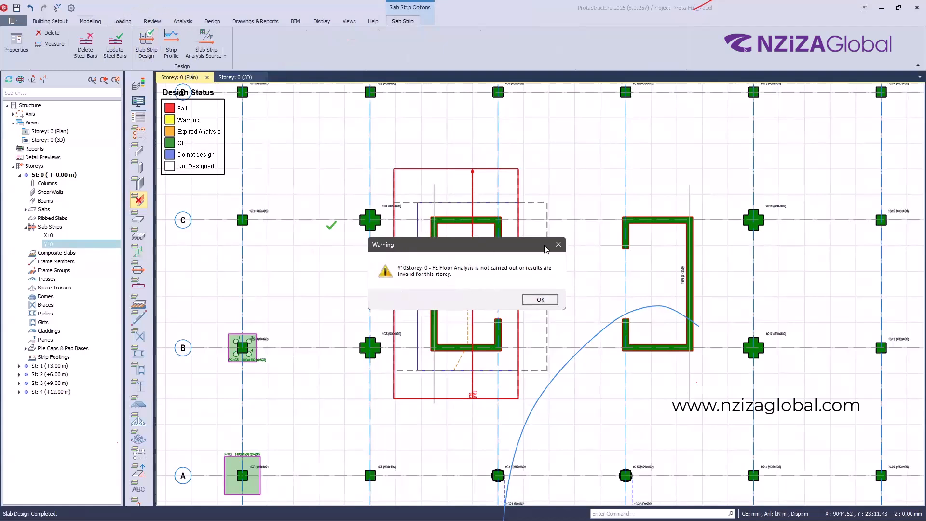
Step: Dismiss the floor analysis warning and examine the core's foundation slab and the whole building in 3D
{"action": "left_click", "coordinate": [558, 245]}
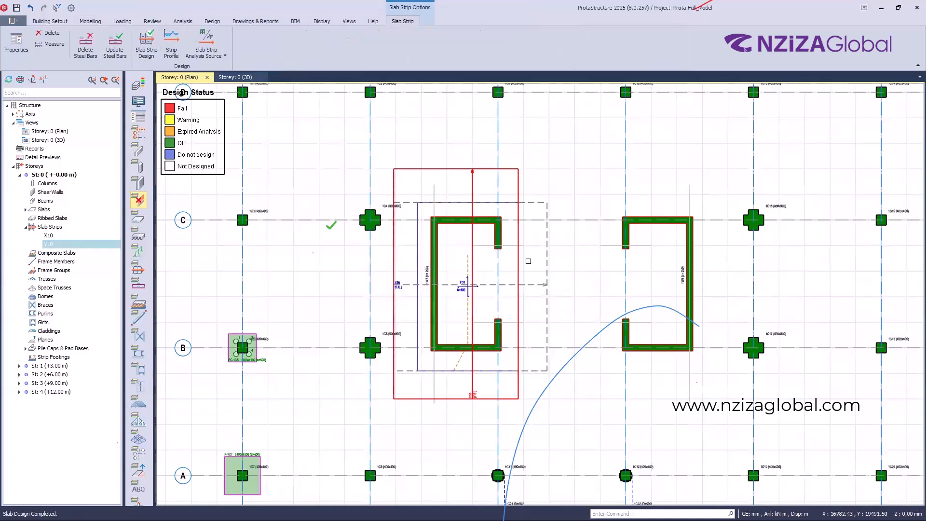
{"action": "middle_click", "coordinate": [529, 260]}
{"action": "middle_click", "coordinate": [529, 261]}
{"action": "key", "text": "Escape"}
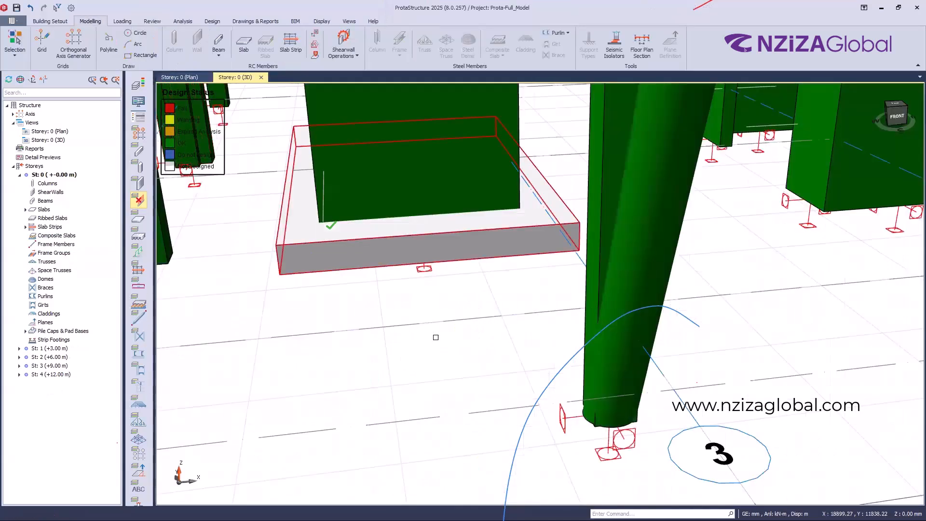
{"action": "scroll", "coordinate": [435, 337], "scroll_direction": "down", "scroll_amount": 3}
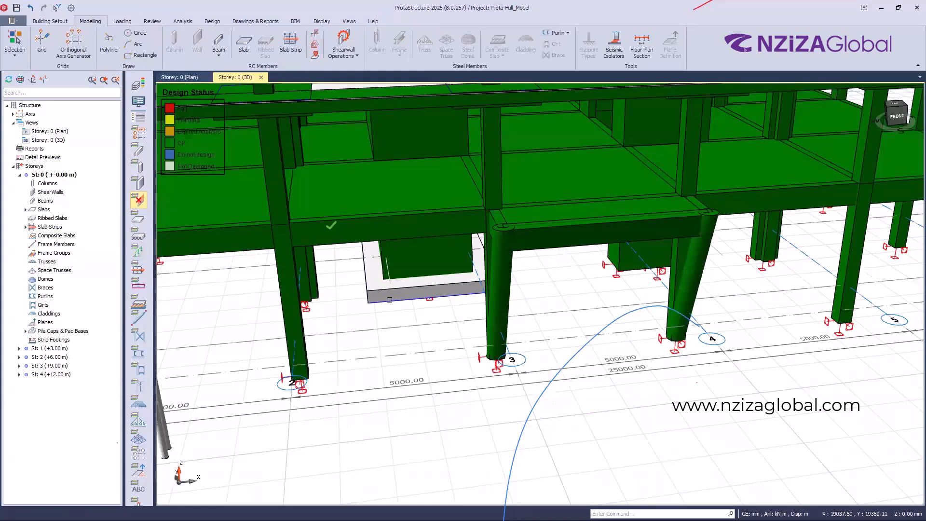
{"action": "middle_click_drag", "start_coordinate": [423, 281], "coordinate": [440, 337]}
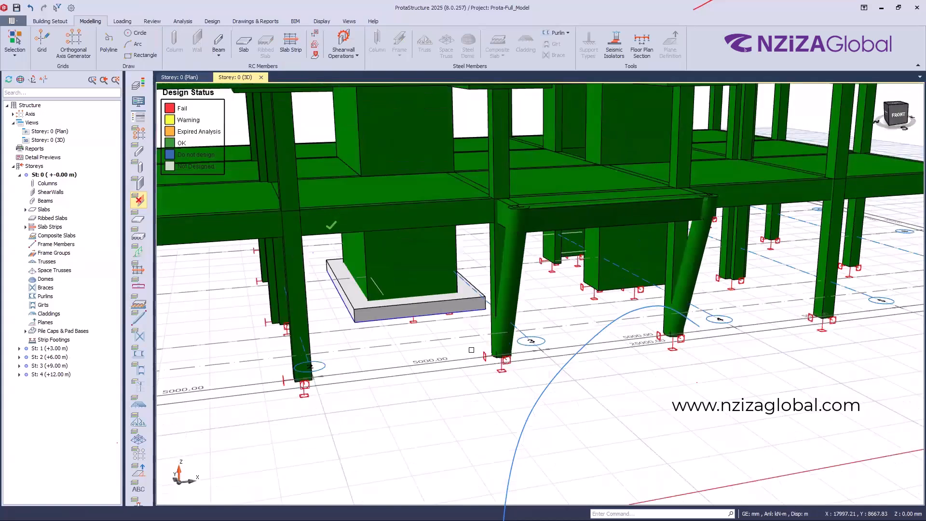
{"action": "scroll", "coordinate": [400, 382], "scroll_direction": "down", "scroll_amount": 3}
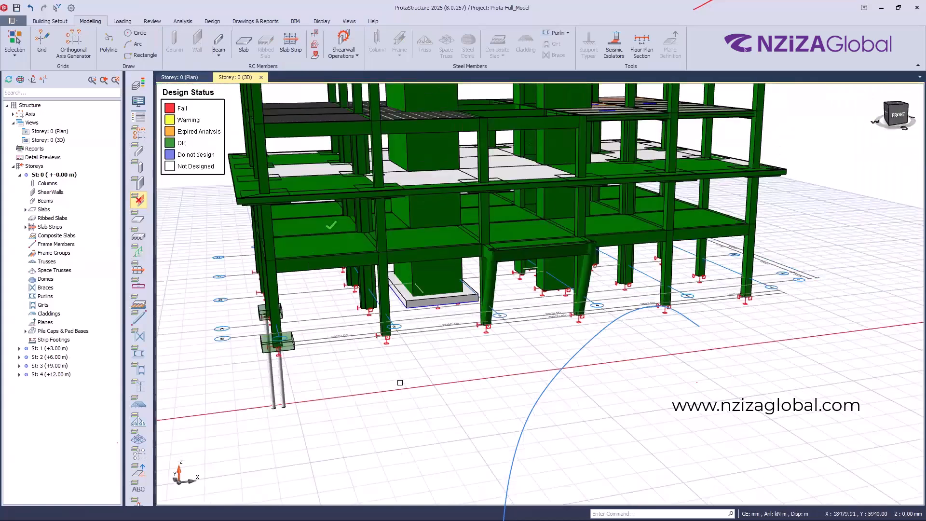
{"action": "middle_click_drag", "start_coordinate": [447, 386], "coordinate": [619, 390]}
{"action": "scroll", "coordinate": [619, 389], "scroll_direction": "down", "scroll_amount": 3}
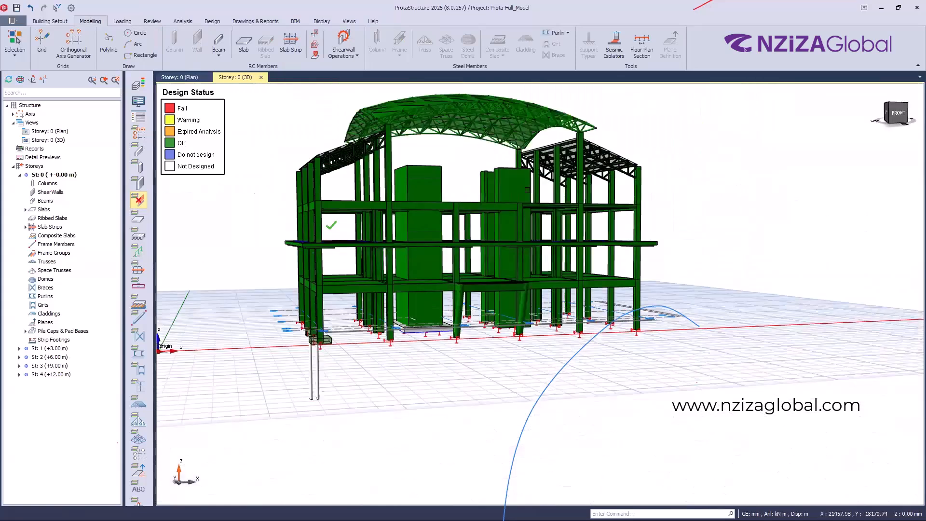
{"action": "middle_click_drag", "start_coordinate": [527, 190], "coordinate": [539, 120]}
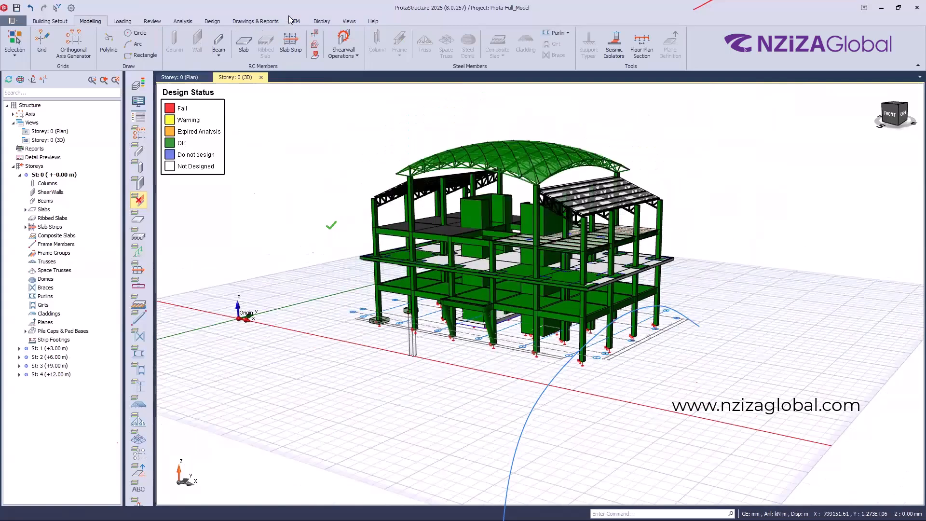
Step: Inspect the complete building from several angles, from the foundations up to the curved truss roof
{"action": "left_click", "coordinate": [252, 22]}
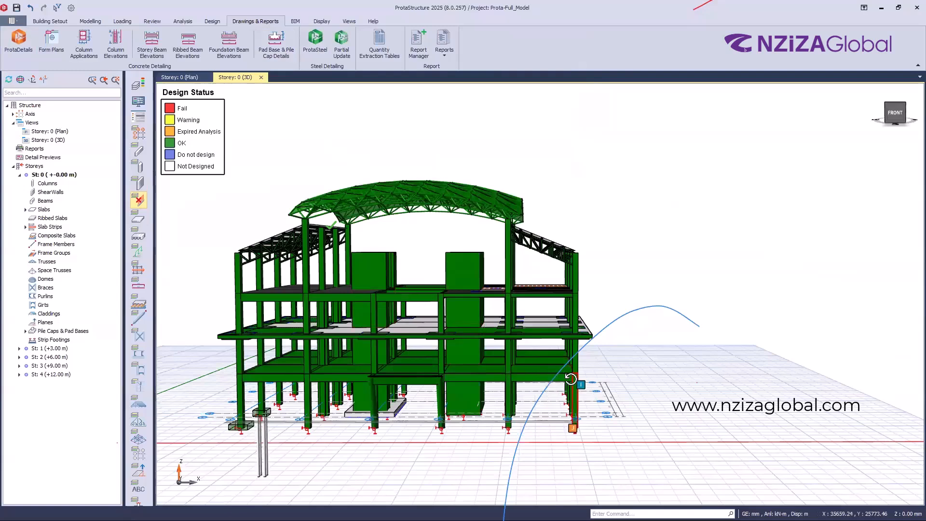
{"action": "middle_click_drag", "start_coordinate": [551, 381], "coordinate": [545, 387]}
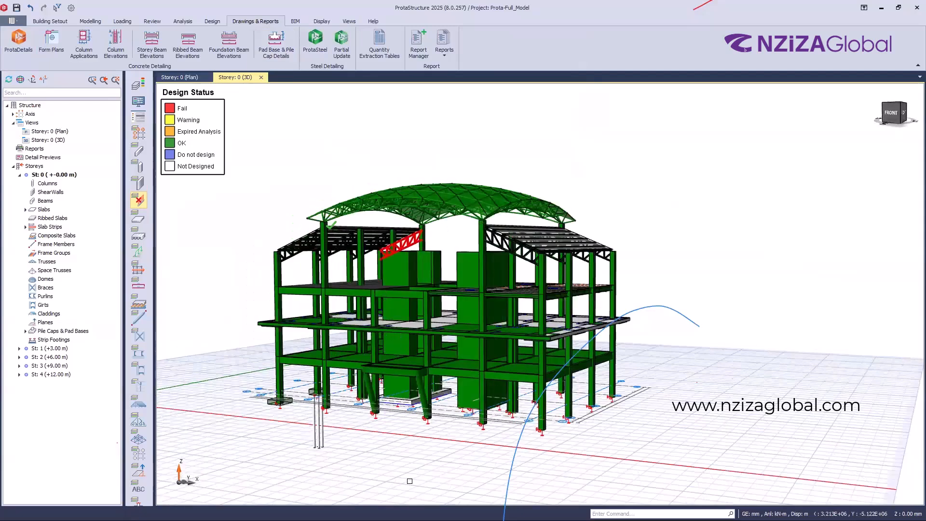
{"action": "scroll", "coordinate": [409, 480], "scroll_direction": "up", "scroll_amount": 2}
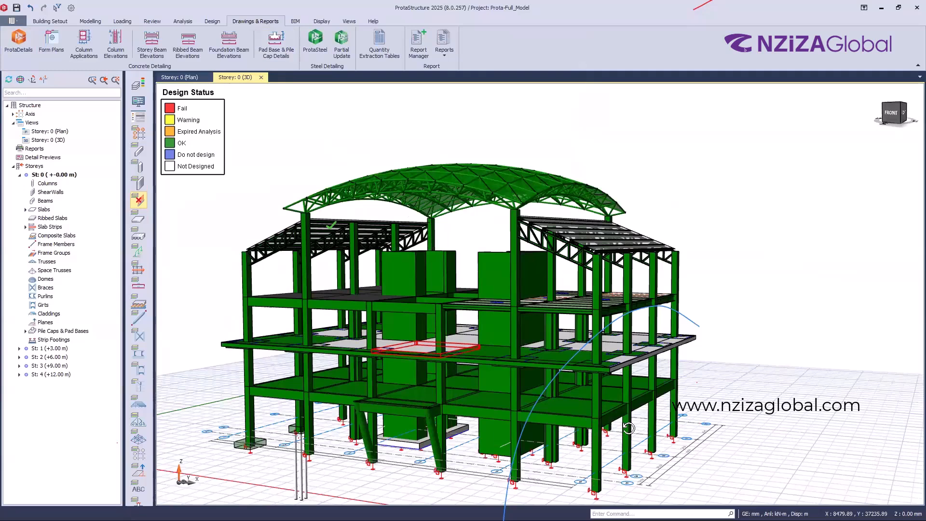
{"action": "scroll", "coordinate": [584, 434], "scroll_direction": "down", "scroll_amount": 1}
{"action": "mouse_move", "coordinate": [617, 429]}
{"action": "middle_mouse_down"}
{"action": "mouse_move", "coordinate": [626, 448]}
{"action": "mouse_move", "coordinate": [647, 426]}
{"action": "middle_mouse_up"}
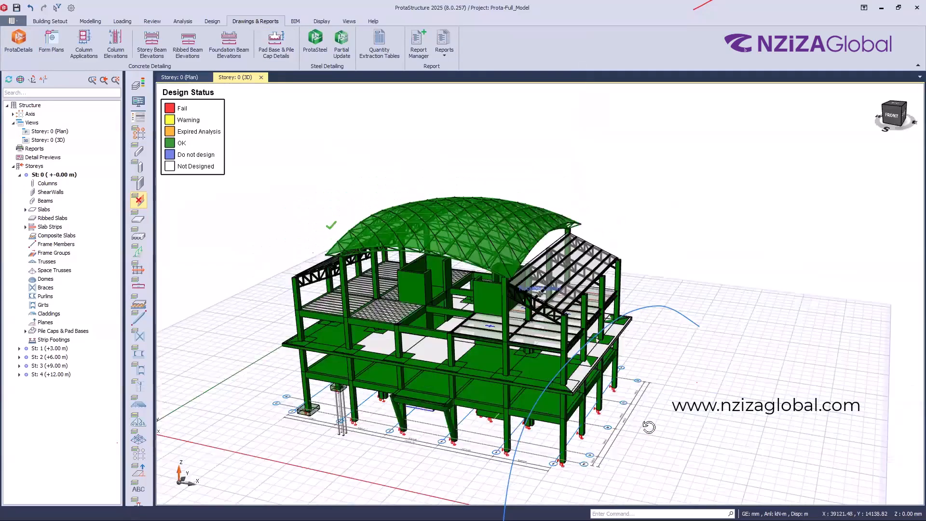
{"action": "middle_click_drag", "start_coordinate": [454, 264], "coordinate": [496, 265]}
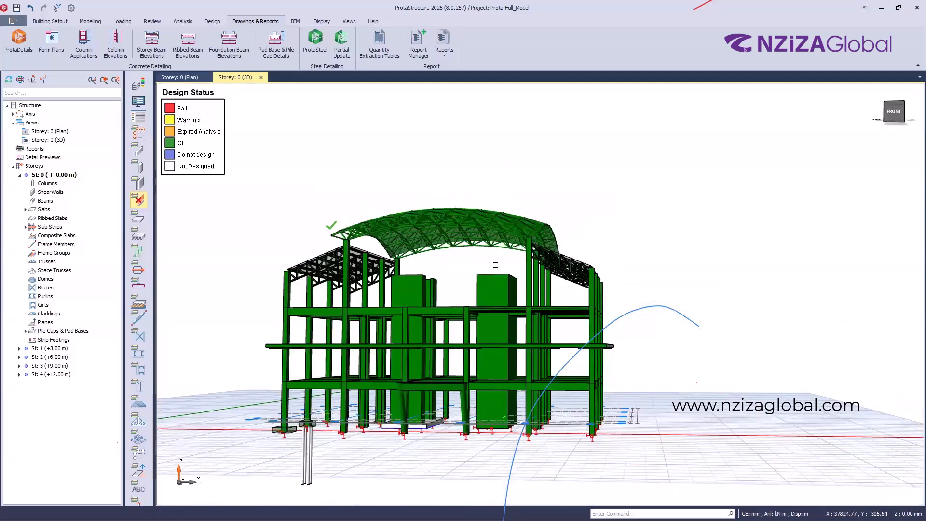
{"action": "scroll", "coordinate": [446, 300], "scroll_direction": "down", "scroll_amount": 2}
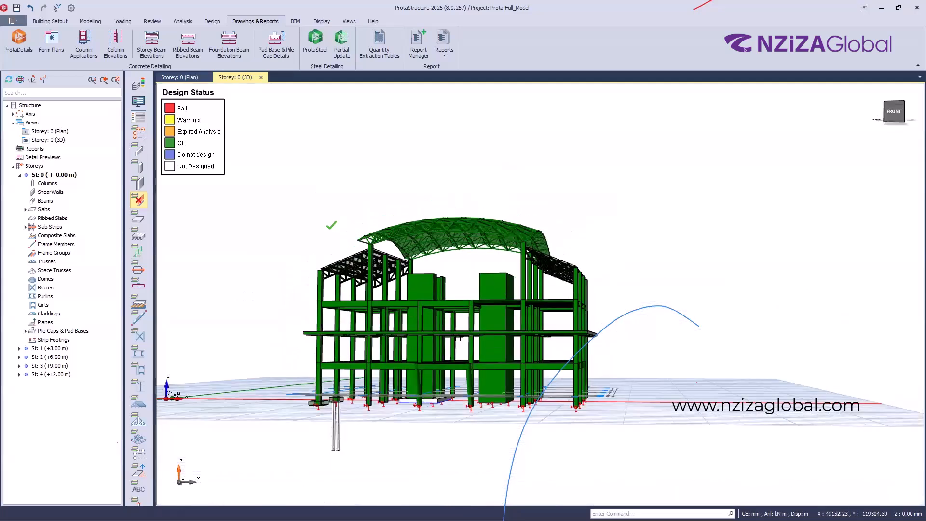
{"action": "scroll", "coordinate": [458, 339], "scroll_direction": "up", "scroll_amount": 2}
{"action": "scroll", "coordinate": [591, 358], "scroll_direction": "up", "scroll_amount": 2}
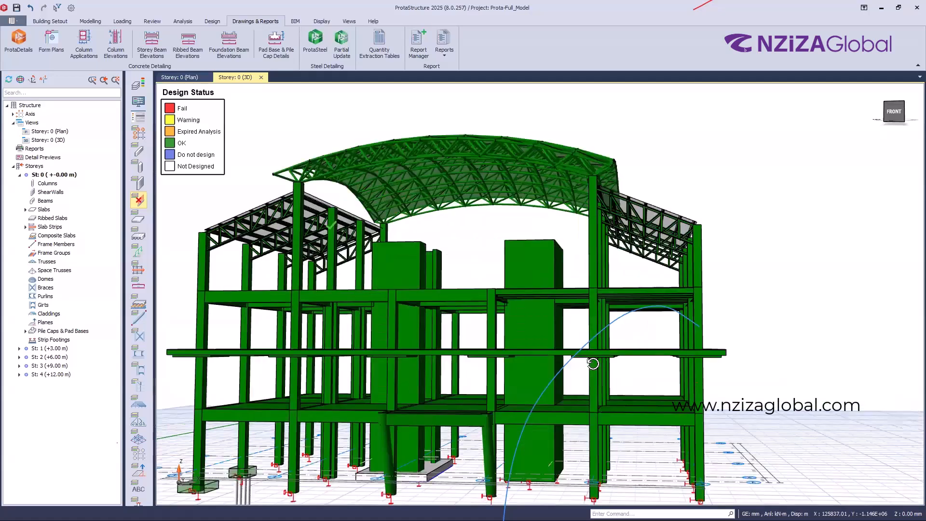
{"action": "middle_click_drag", "start_coordinate": [400, 380], "coordinate": [401, 372]}
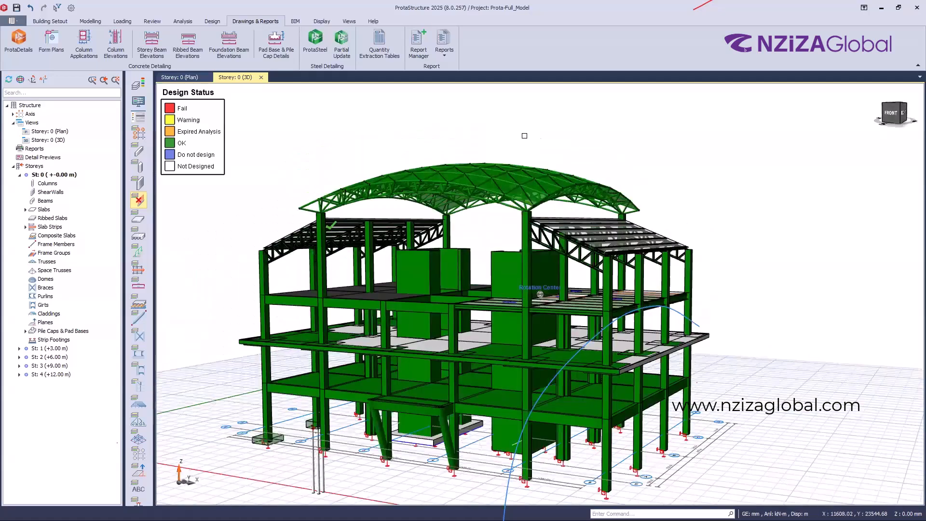
Step: Calculate the Concrete Quantity Extractions Table for the building and generate its report
{"action": "left_click", "coordinate": [386, 55]}
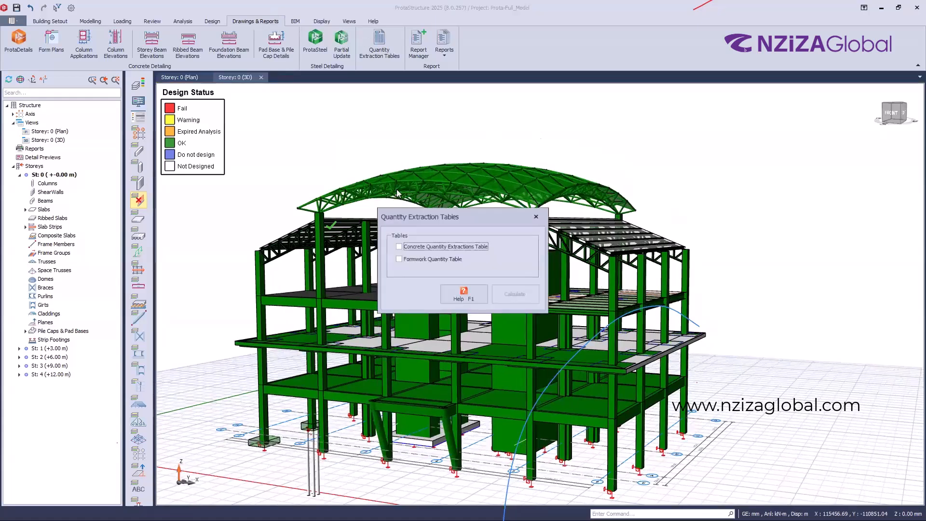
{"action": "left_click", "coordinate": [434, 250]}
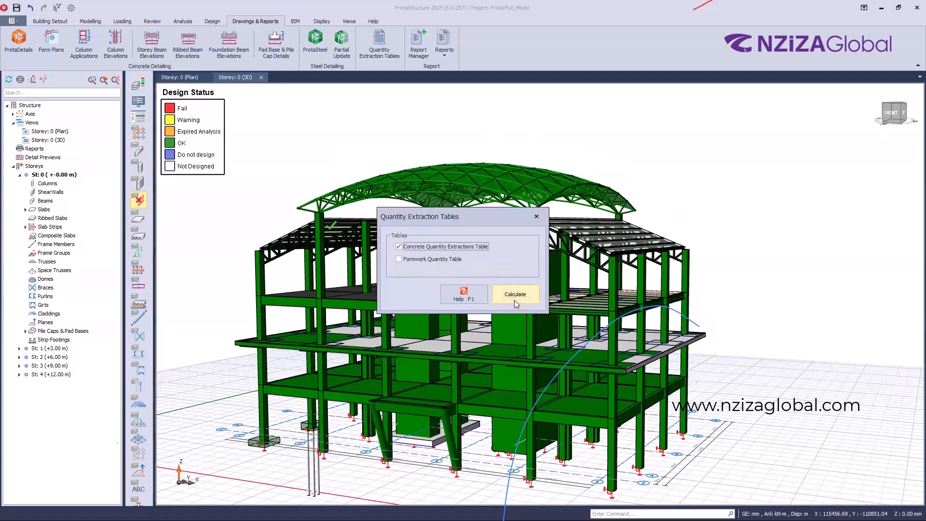
{"action": "left_click", "coordinate": [514, 300]}
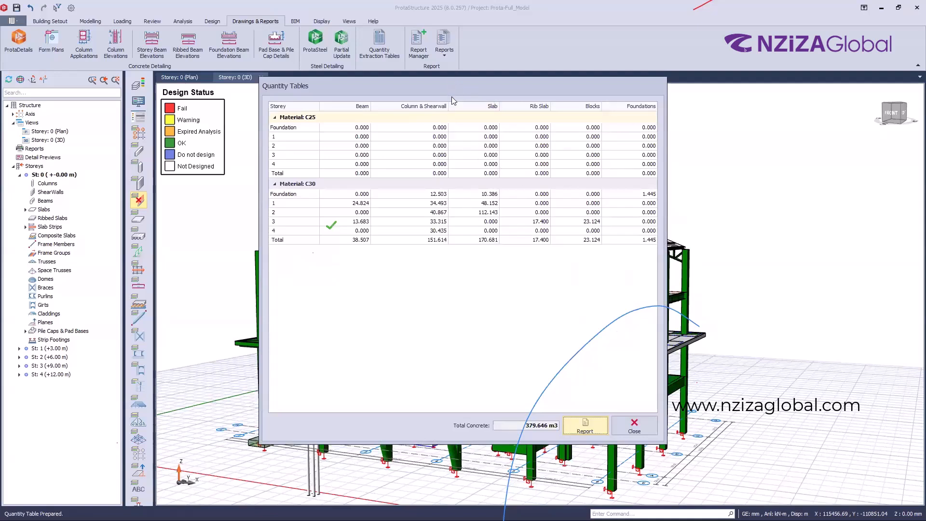
{"action": "left_click_drag", "start_coordinate": [451, 96], "coordinate": [474, 107]}
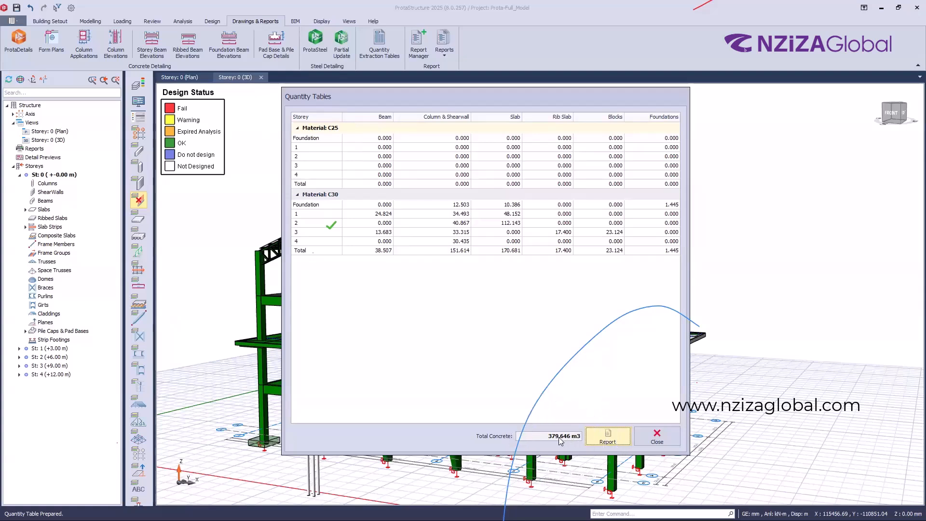
{"action": "left_click", "coordinate": [604, 439]}
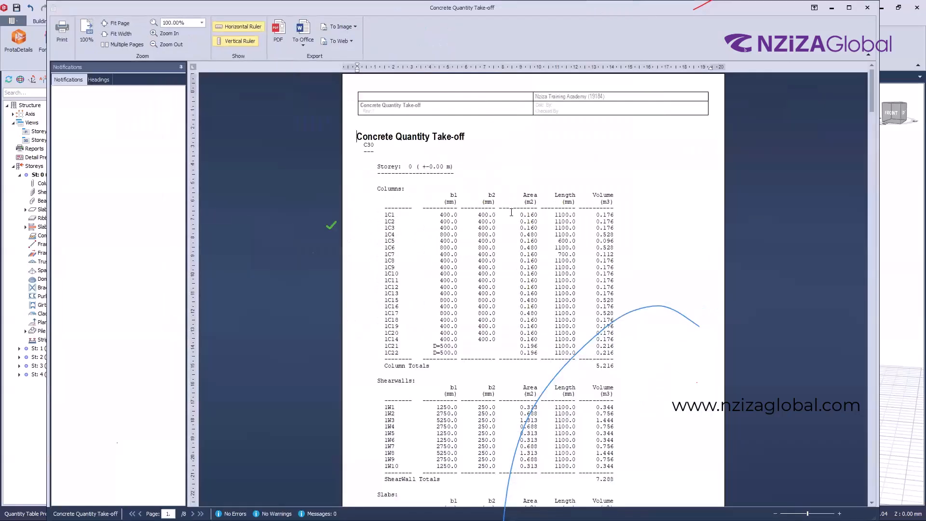
Step: Review the Concrete Quantity Take-off report, from the storey 0 column dimensions and volumes to the C25 extraction summary
{"action": "triple_click", "coordinate": [496, 215]}
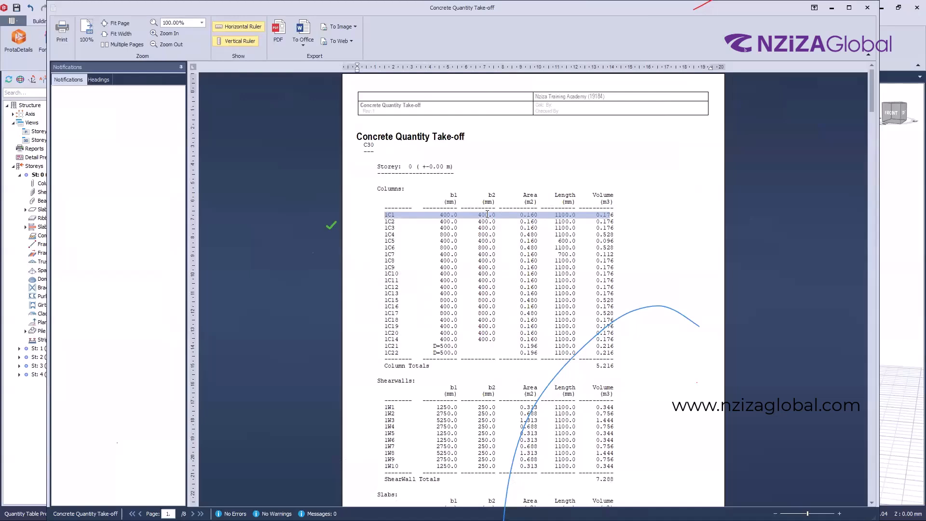
{"action": "left_click", "coordinate": [448, 212]}
{"action": "left_click", "coordinate": [532, 215]}
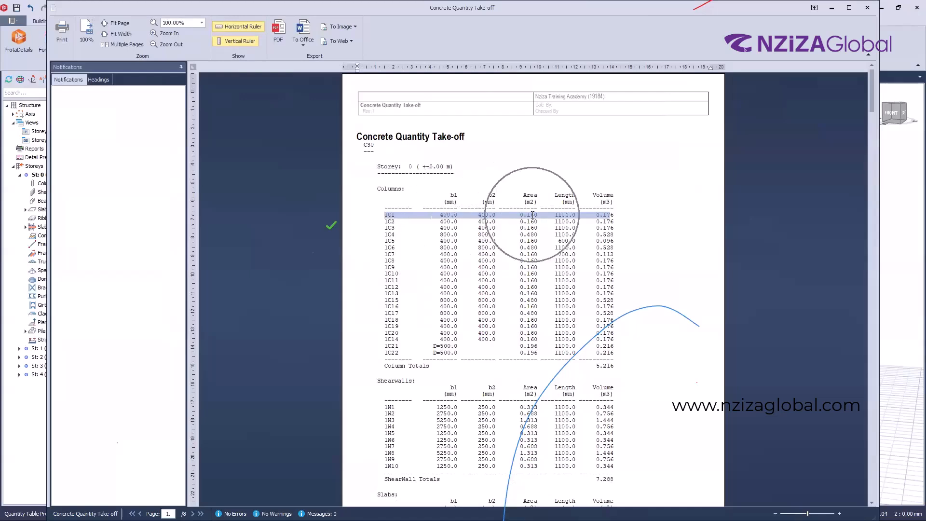
{"action": "left_click", "coordinate": [605, 213]}
{"action": "left_click_drag", "start_coordinate": [597, 222], "coordinate": [607, 348]}
{"action": "left_click", "coordinate": [642, 283]}
{"action": "scroll", "coordinate": [602, 290], "scroll_direction": "down", "scroll_amount": 3}
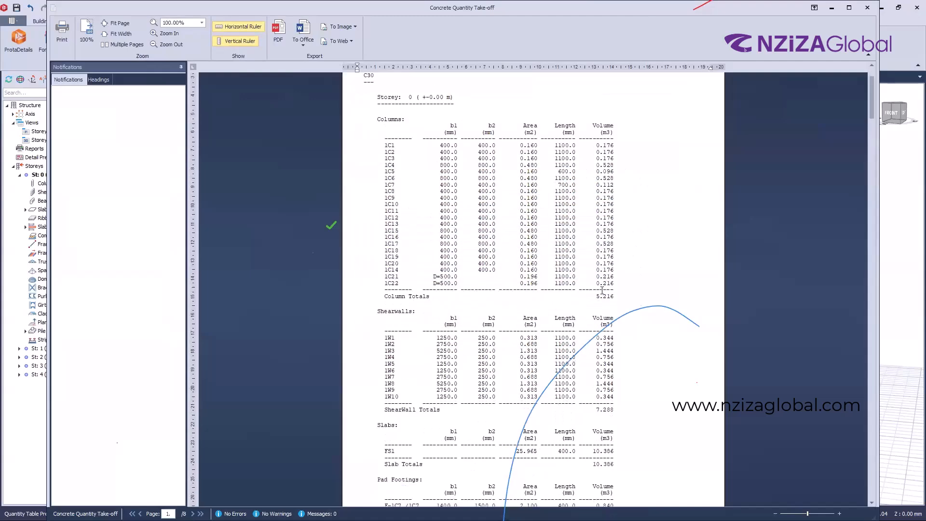
{"action": "scroll", "coordinate": [582, 245], "scroll_direction": "down", "scroll_amount": 20}
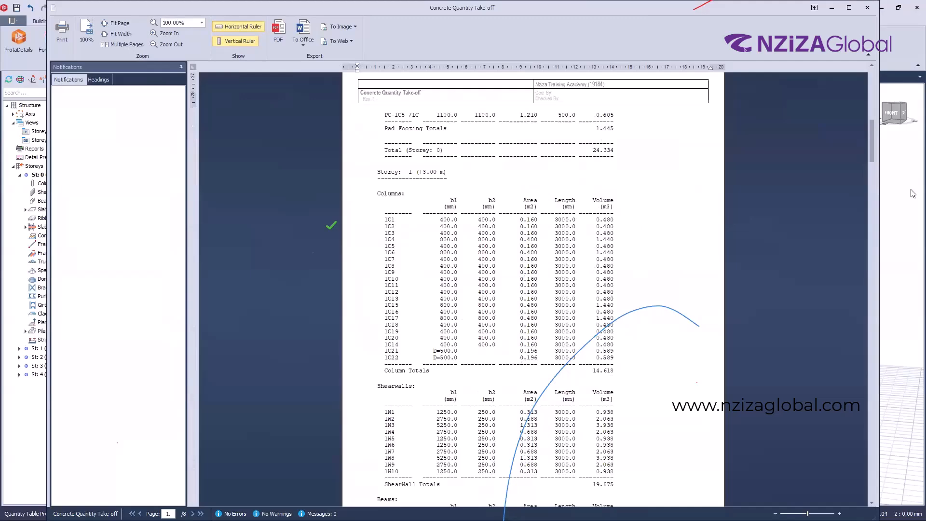
{"action": "scroll", "coordinate": [875, 189], "scroll_direction": "down", "scroll_amount": 20}
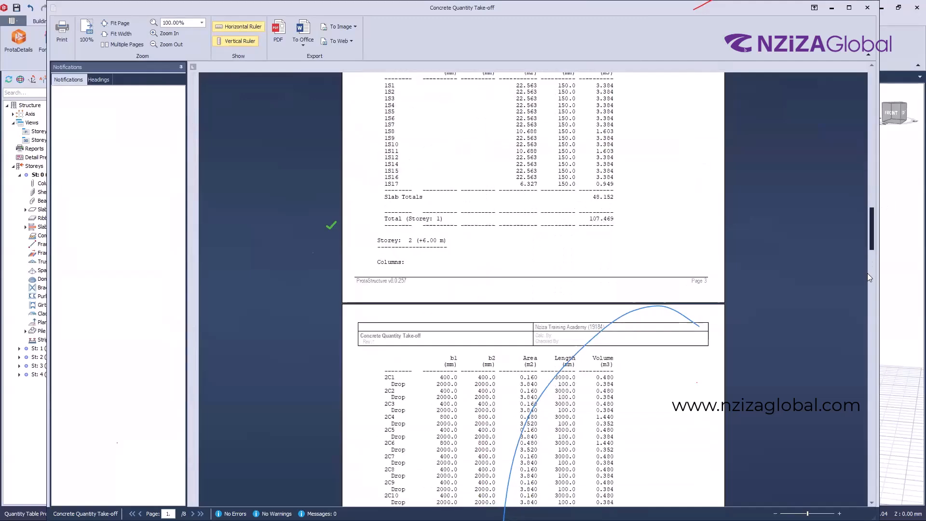
{"action": "scroll", "coordinate": [866, 313], "scroll_direction": "down", "scroll_amount": 20}
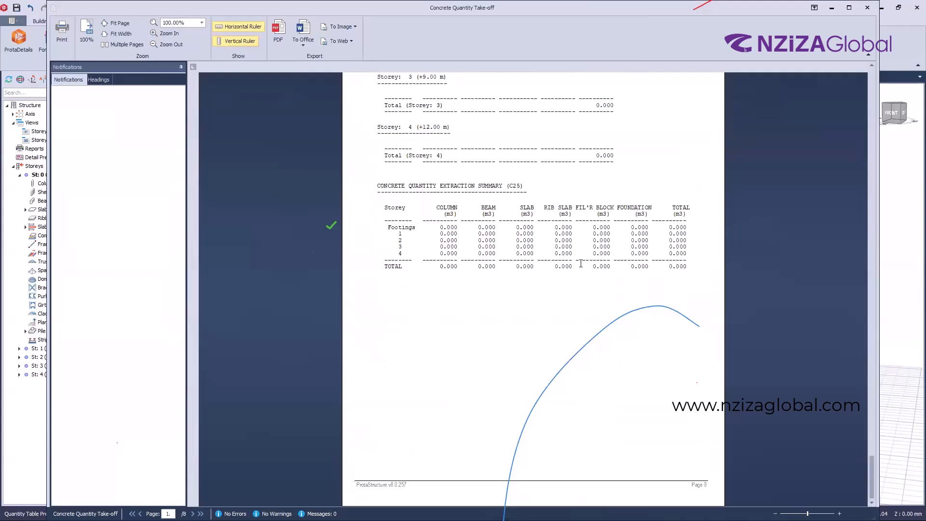
{"action": "left_click_drag", "start_coordinate": [360, 183], "coordinate": [577, 296]}
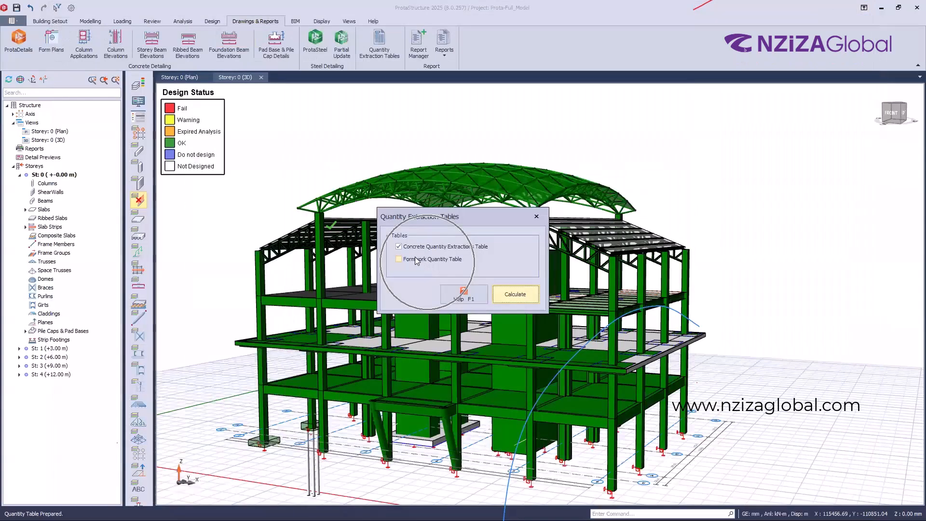
Step: Calculate the Formwork Quantity Table, generate its report and review it down to the extraction summary
{"action": "left_click", "coordinate": [416, 261]}
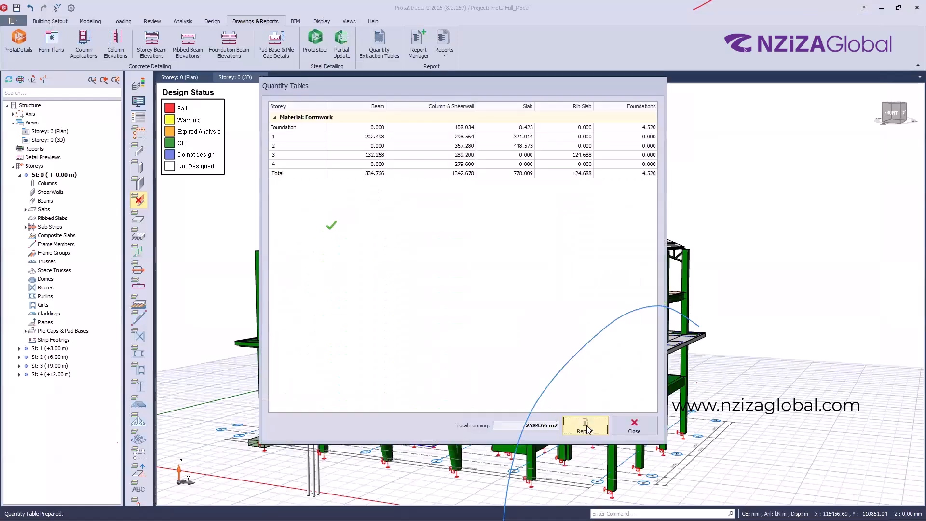
{"action": "left_click", "coordinate": [587, 427]}
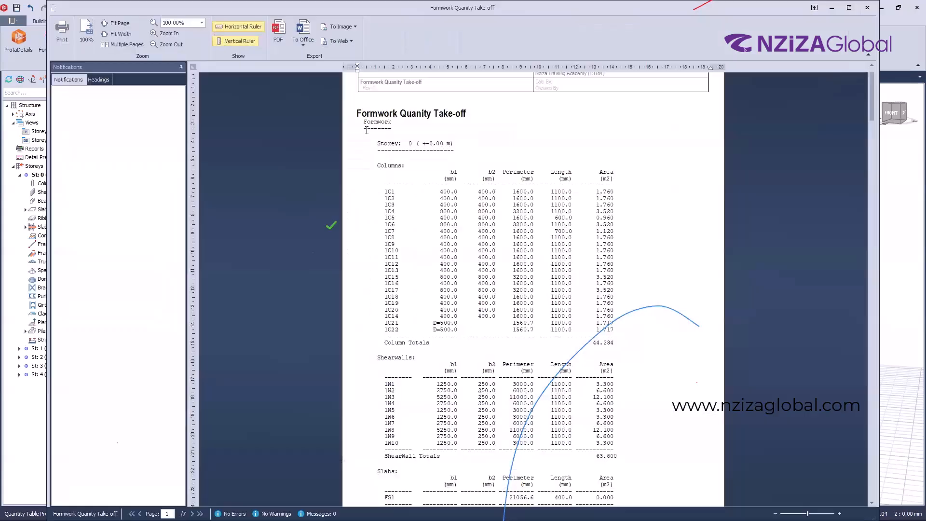
{"action": "left_click", "coordinate": [399, 116]}
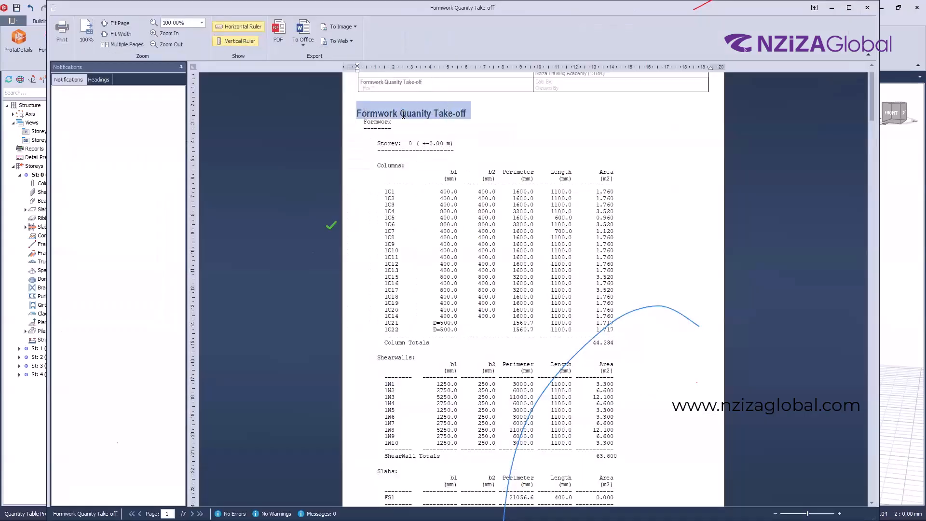
{"action": "scroll", "coordinate": [758, 212], "scroll_direction": "down", "scroll_amount": 4}
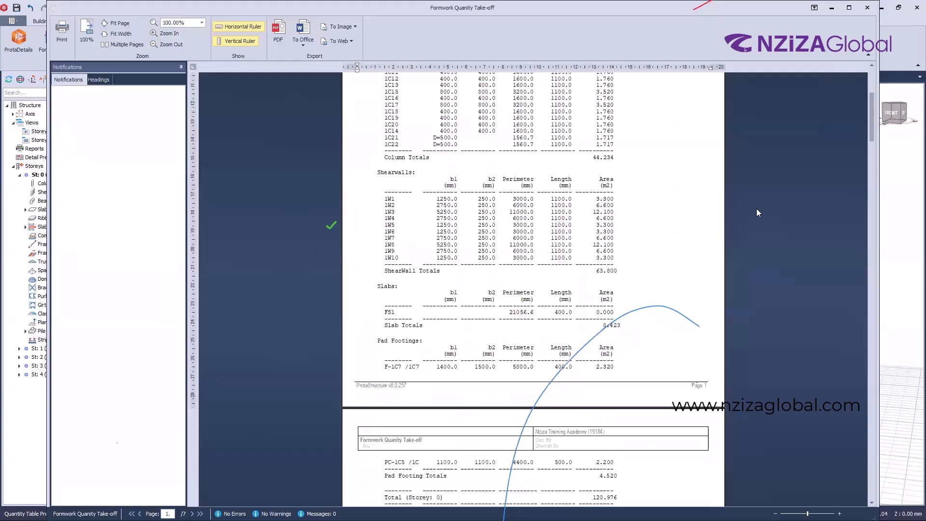
{"action": "scroll", "coordinate": [758, 212], "scroll_direction": "down", "scroll_amount": 2}
{"action": "left_click_drag", "start_coordinate": [872, 130], "coordinate": [831, 475]}
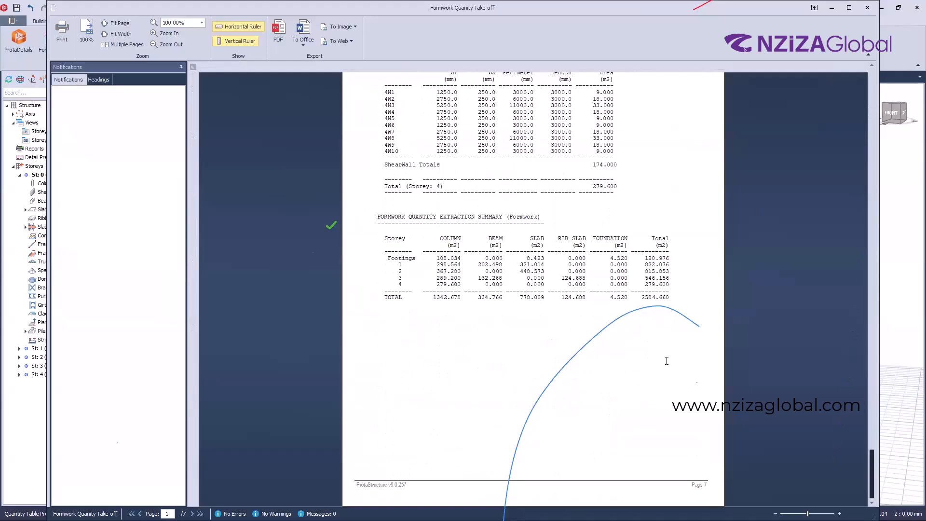
{"action": "left_click", "coordinate": [867, 7]}
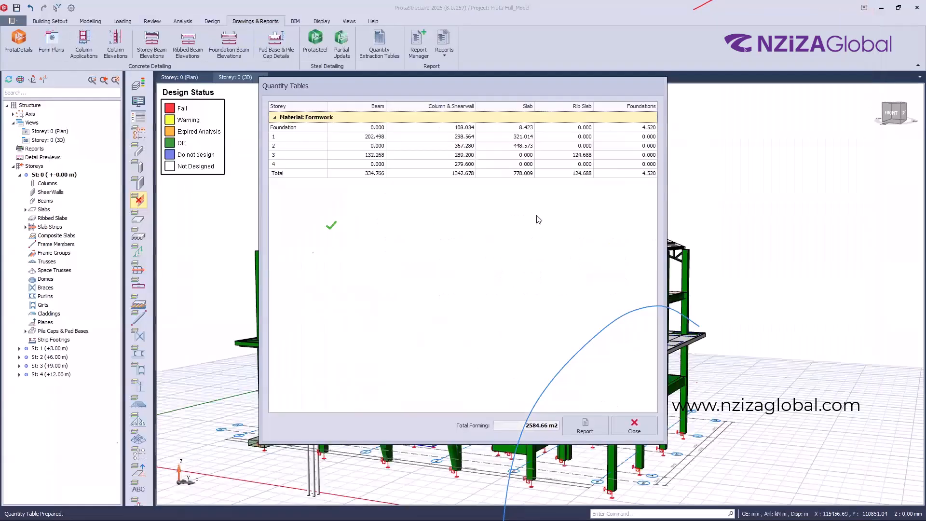
{"action": "key", "text": "Escape"}
{"action": "key", "text": "Escape"}
Step: Launch ProtaDetails for the full building model and save the project changes
{"action": "middle_click_drag", "start_coordinate": [403, 214], "coordinate": [360, 138]}
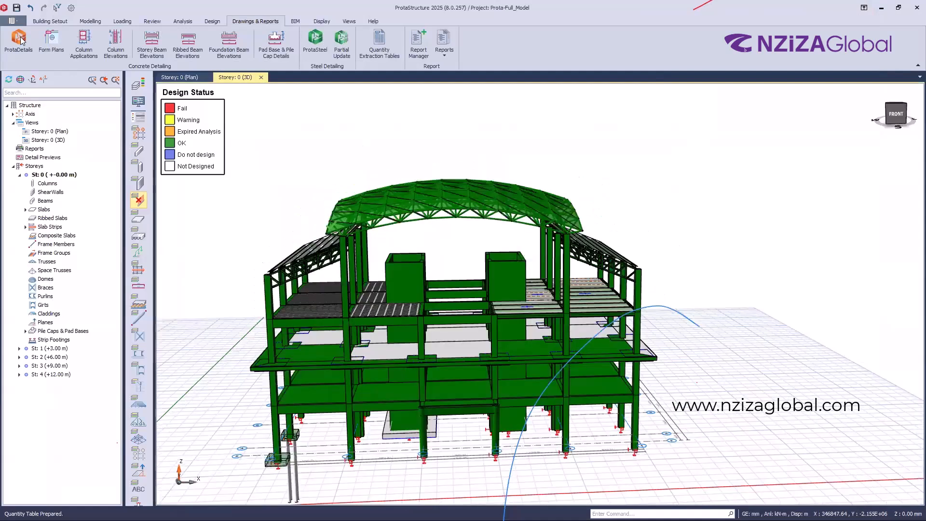
{"action": "left_click", "coordinate": [19, 39]}
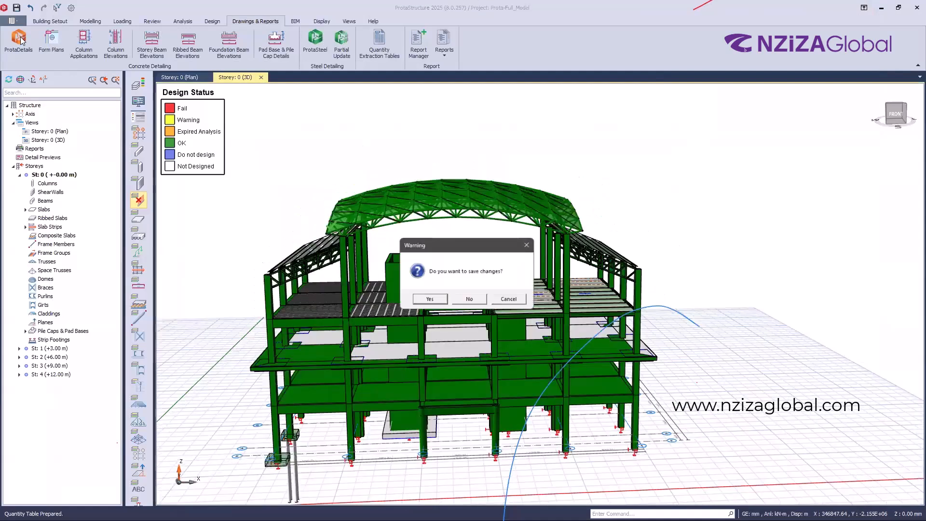
{"action": "left_click", "coordinate": [429, 299]}
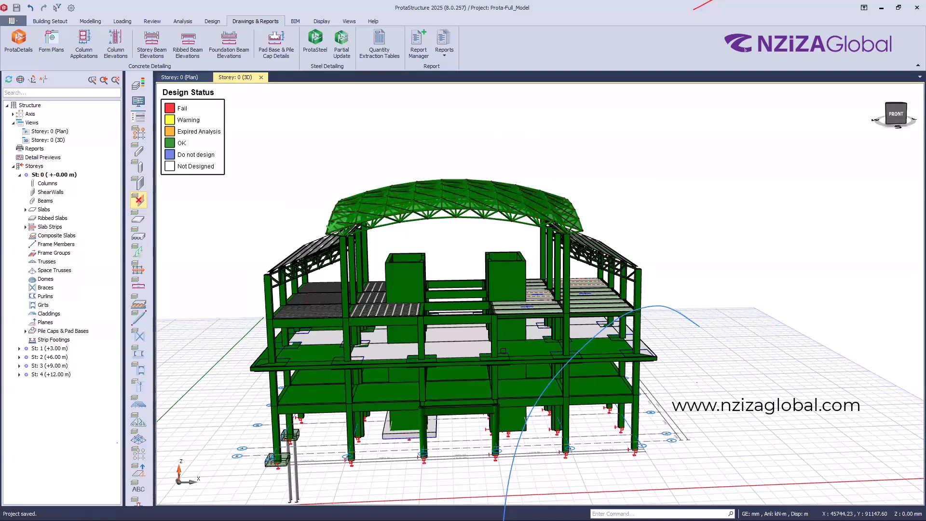
Step: Make storey 1 (+3.00 m) the active storey of the 3D view
{"action": "scroll", "coordinate": [504, 358], "scroll_direction": "down", "scroll_amount": 2}
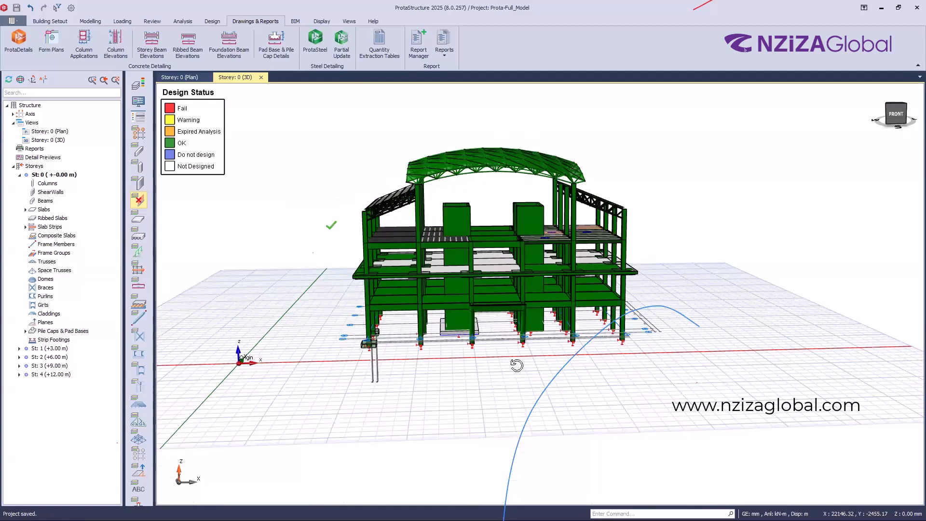
{"action": "right_click_drag", "start_coordinate": [517, 366], "coordinate": [772, 267]}
{"action": "left_click", "coordinate": [290, 320]}
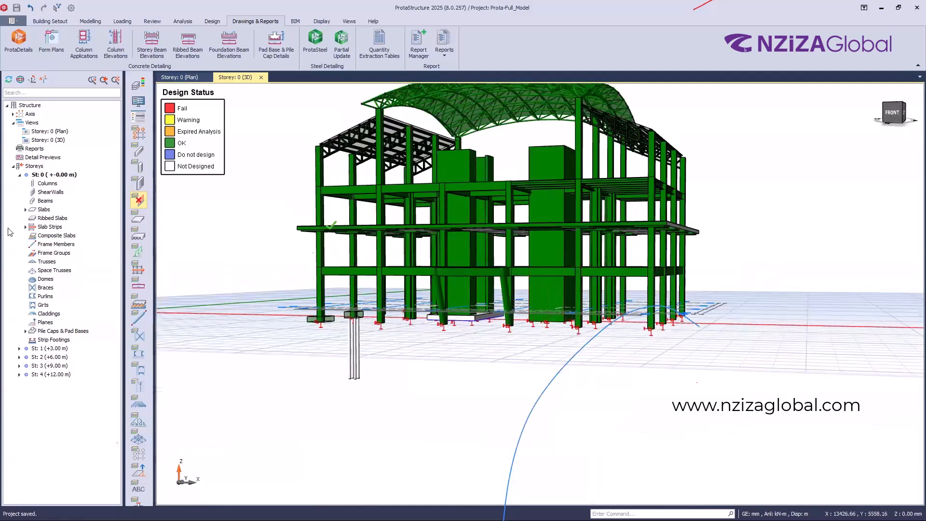
{"action": "left_click", "coordinate": [56, 350]}
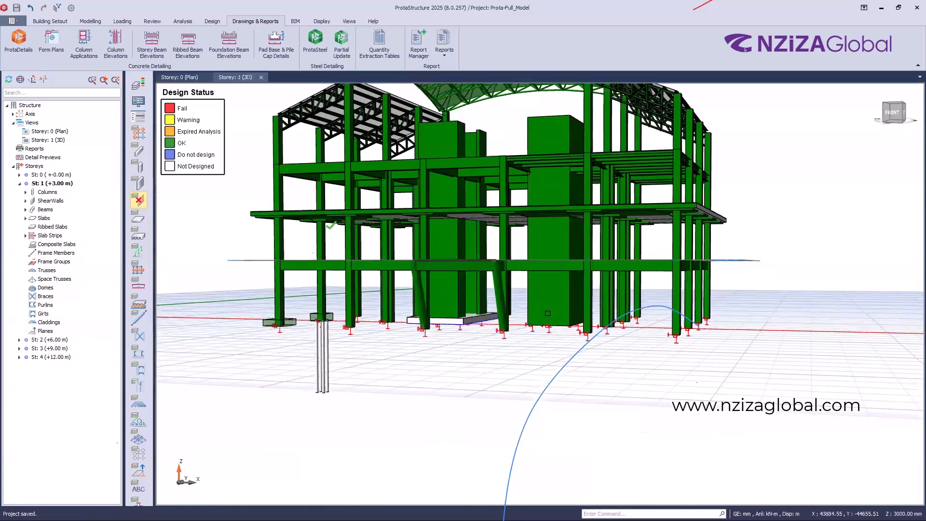
Step: Open the loads of storey 1 shear wall 1W8 and apply a 1.00 kN/m2 wall area load to its long panel
{"action": "left_click", "coordinate": [551, 298]}
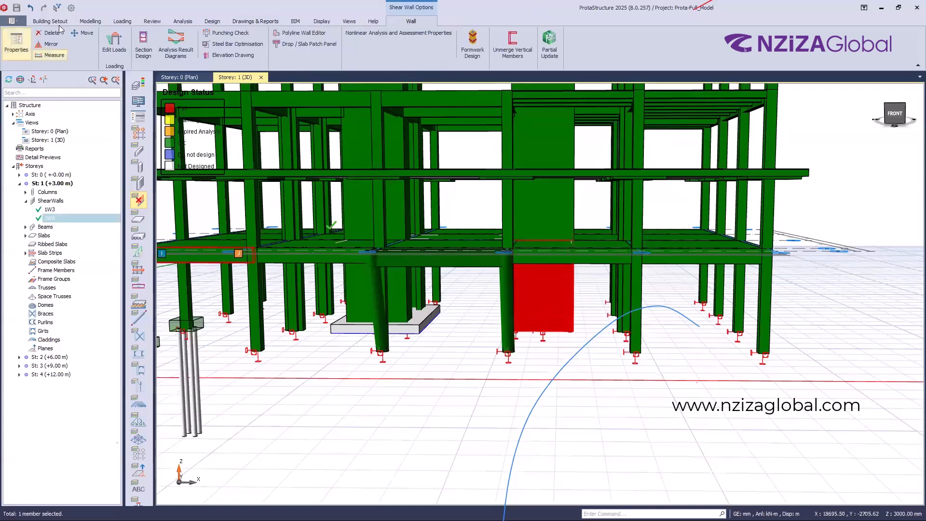
{"action": "left_click", "coordinate": [117, 48]}
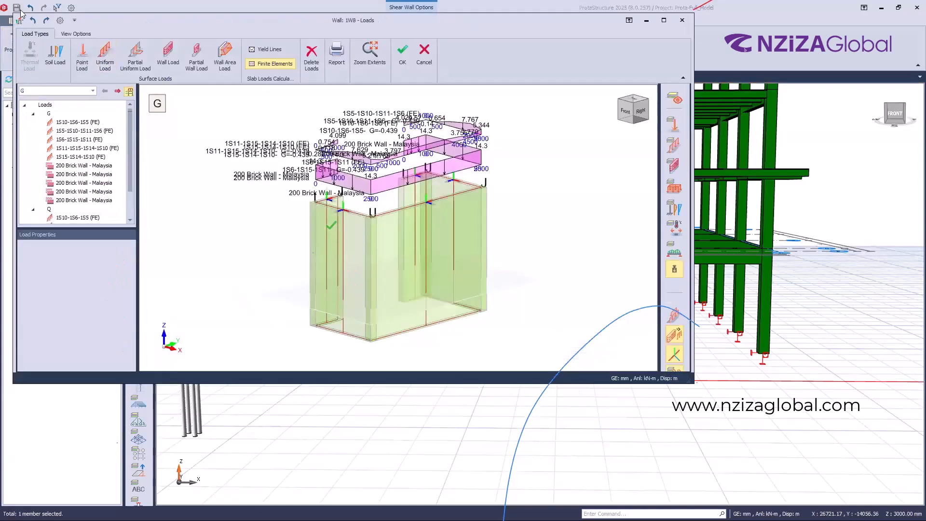
{"action": "left_click", "coordinate": [229, 62]}
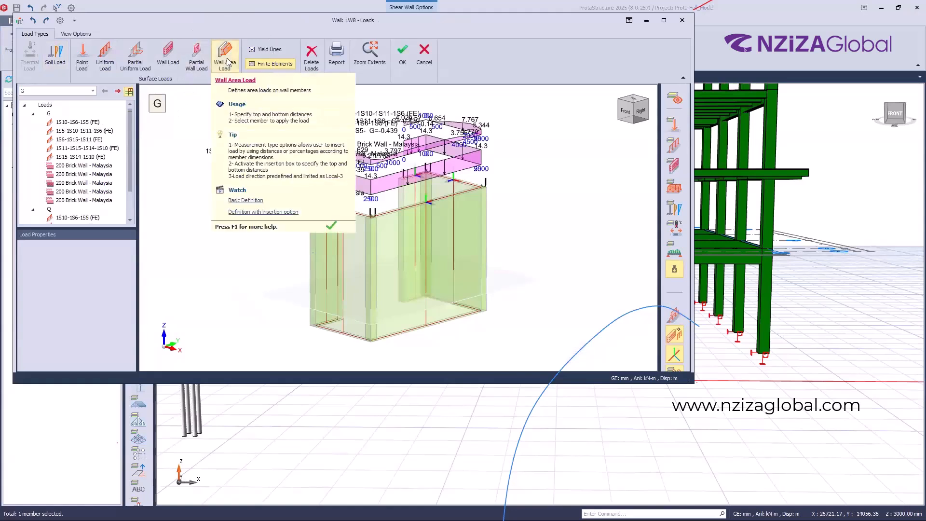
{"action": "left_click", "coordinate": [229, 63]}
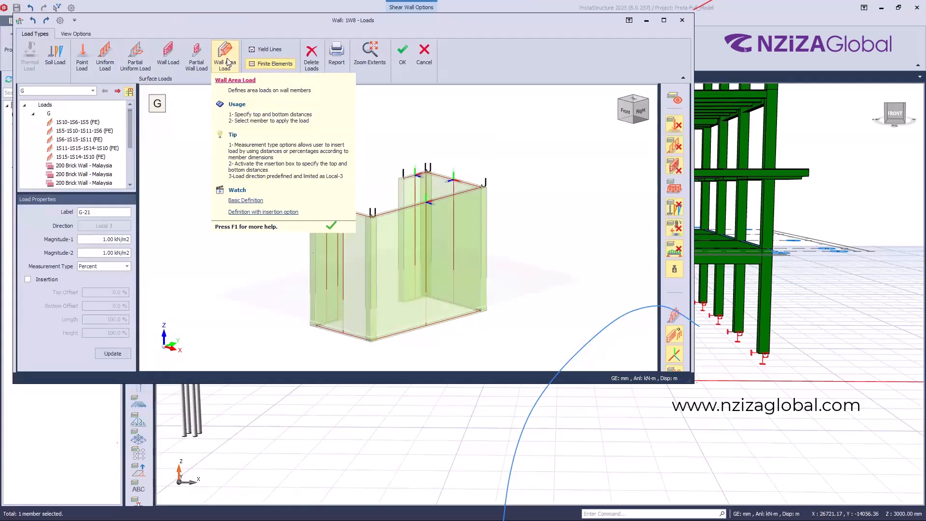
{"action": "left_click", "coordinate": [420, 284]}
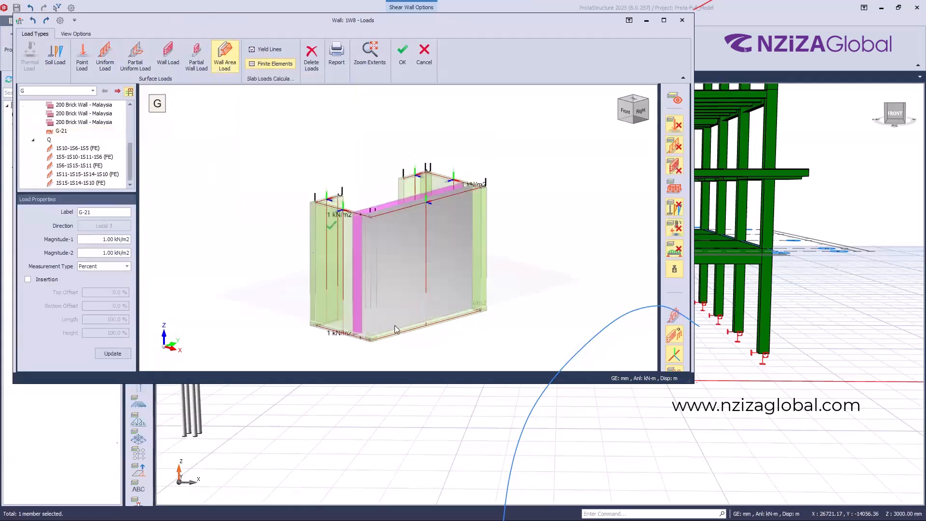
Step: Examine the wall area load on 1W8 from behind, discard the load edits and deselect the wall
{"action": "middle_click_drag", "start_coordinate": [463, 349], "coordinate": [386, 246]}
{"action": "scroll", "coordinate": [389, 246], "scroll_direction": "up", "scroll_amount": 3}
{"action": "scroll", "coordinate": [389, 245], "scroll_direction": "up", "scroll_amount": 2}
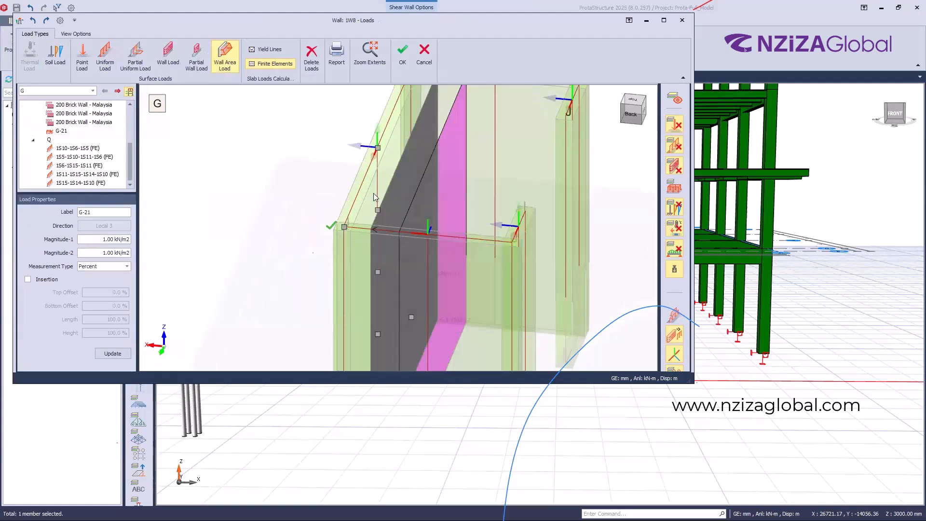
{"action": "scroll", "coordinate": [241, 113], "scroll_direction": "down", "scroll_amount": 2}
{"action": "key", "text": "ctrl"}
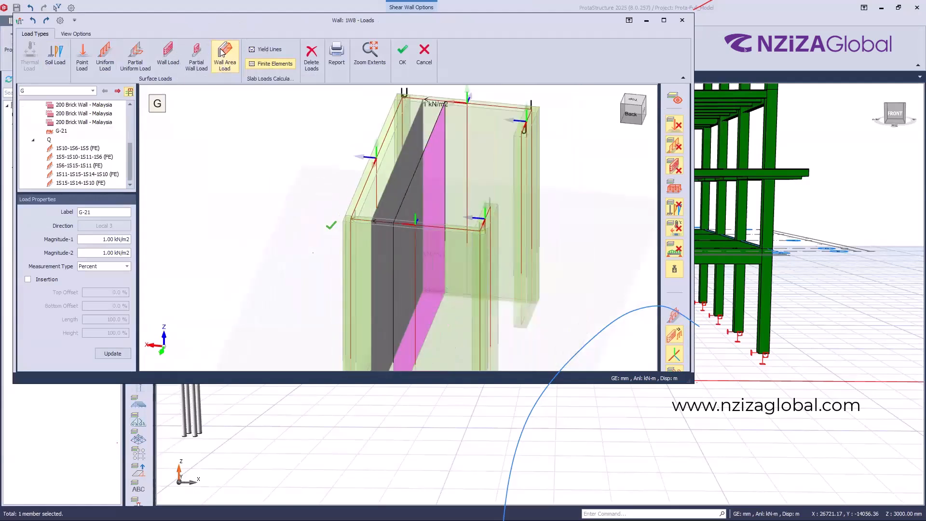
{"action": "key", "text": "ctrl"}
{"action": "key", "text": "ctrl"}
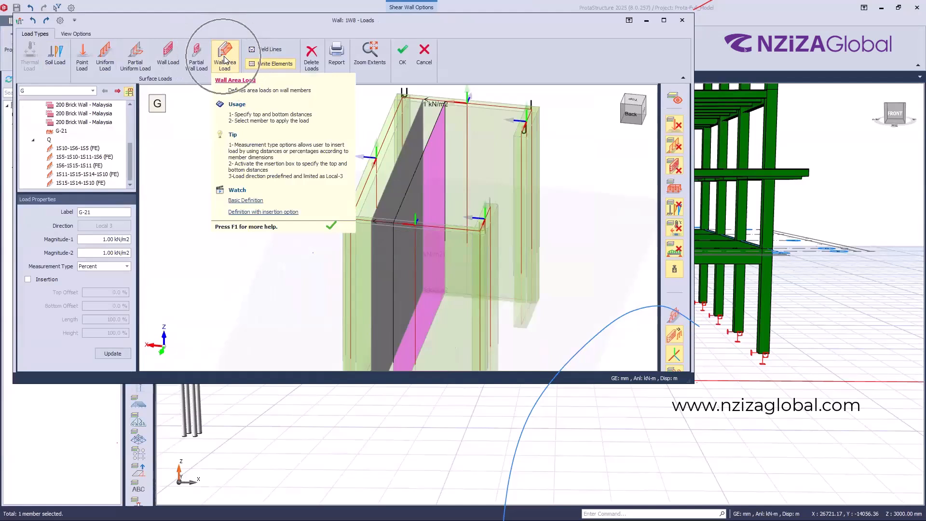
{"action": "left_click", "coordinate": [424, 68]}
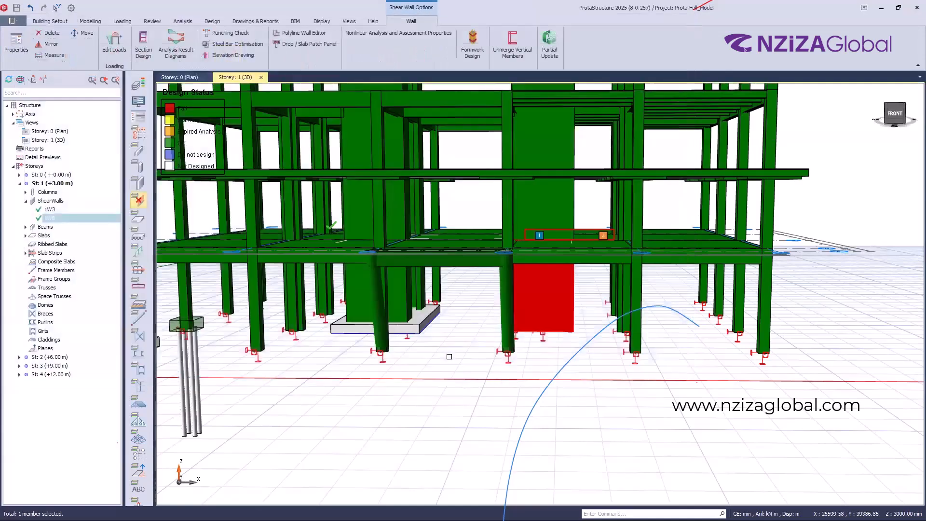
{"action": "key", "text": "Escape"}
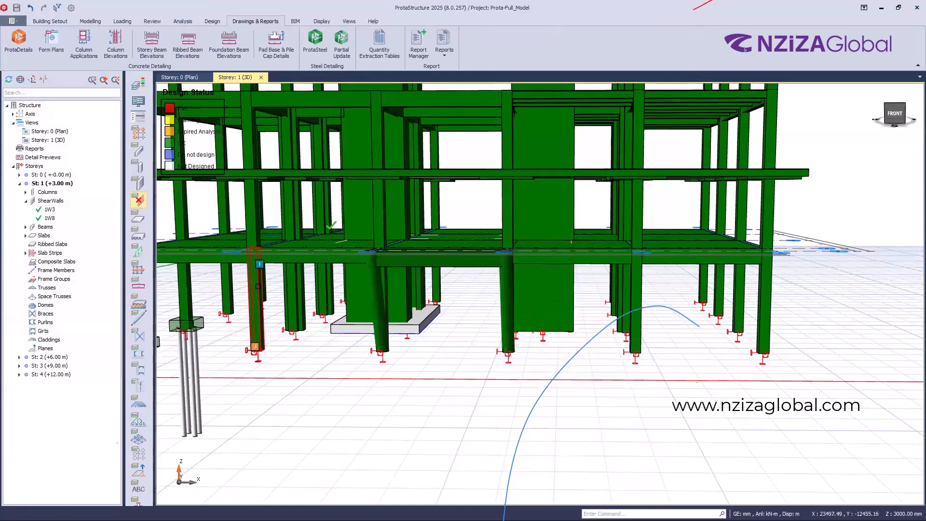
Step: Check the properties and assigned loads of shear wall 1W8, then leave its load editor without changes
{"action": "scroll", "coordinate": [255, 289], "scroll_direction": "down", "scroll_amount": 2}
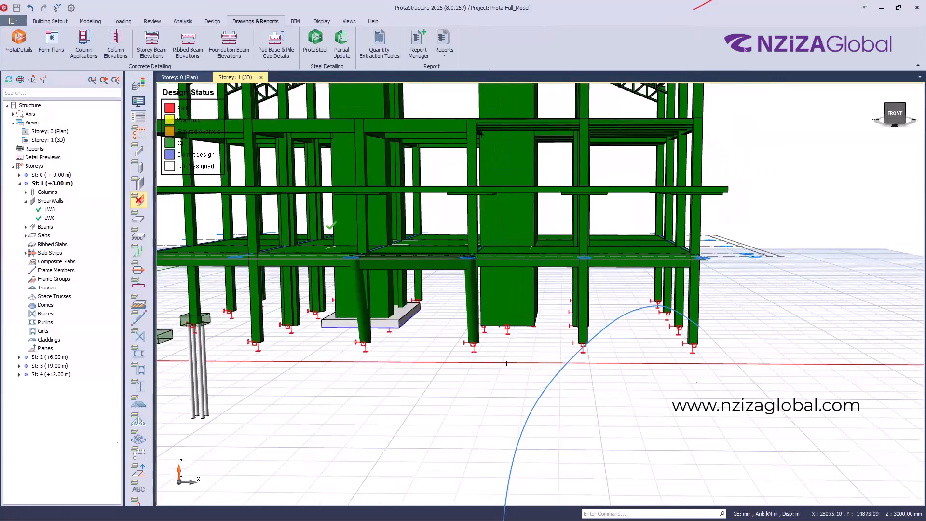
{"action": "left_click", "coordinate": [481, 297]}
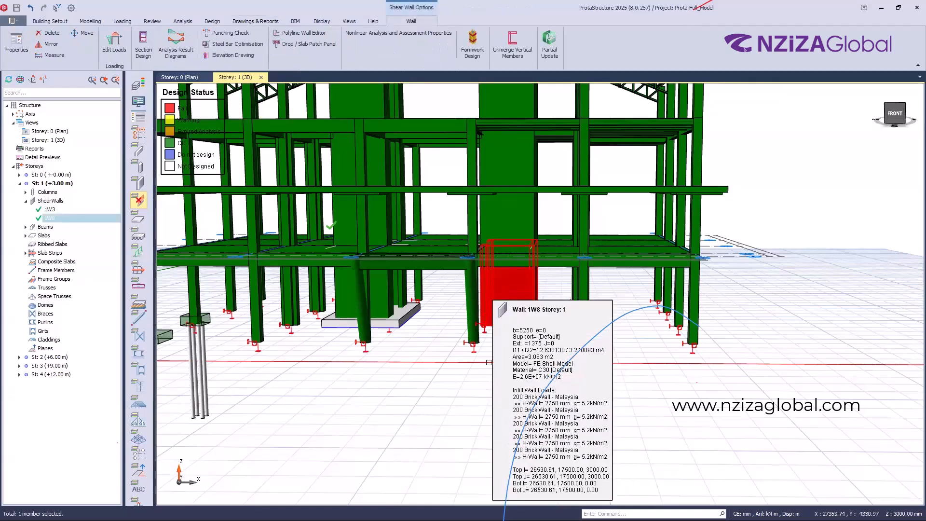
{"action": "key", "text": "Escape"}
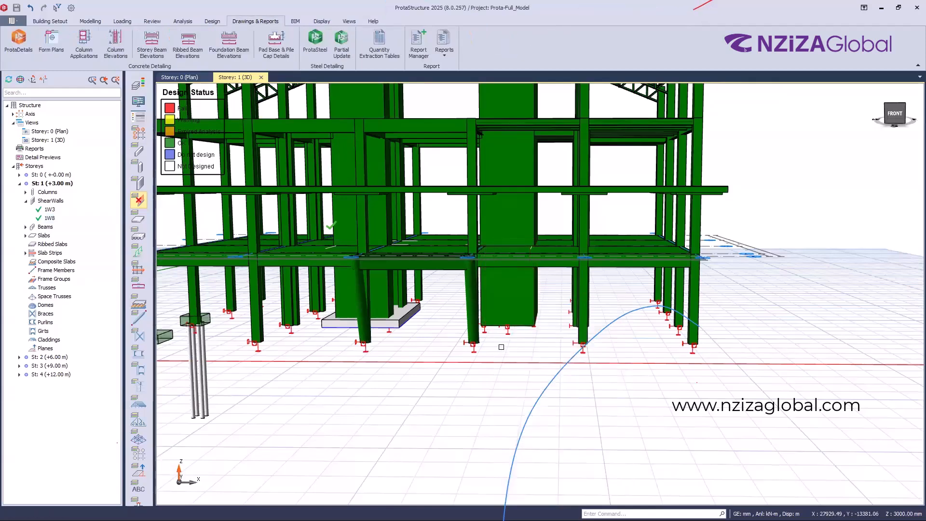
{"action": "left_click", "coordinate": [513, 277]}
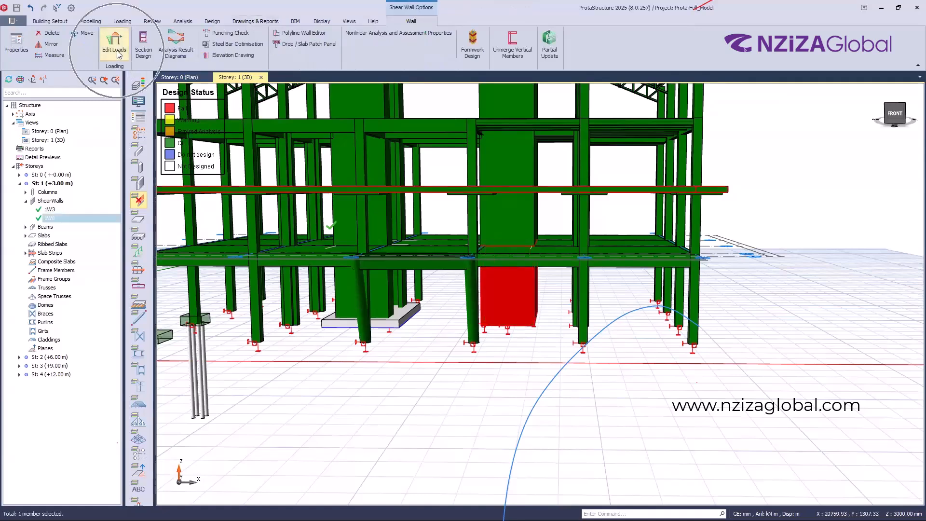
{"action": "left_click", "coordinate": [116, 48]}
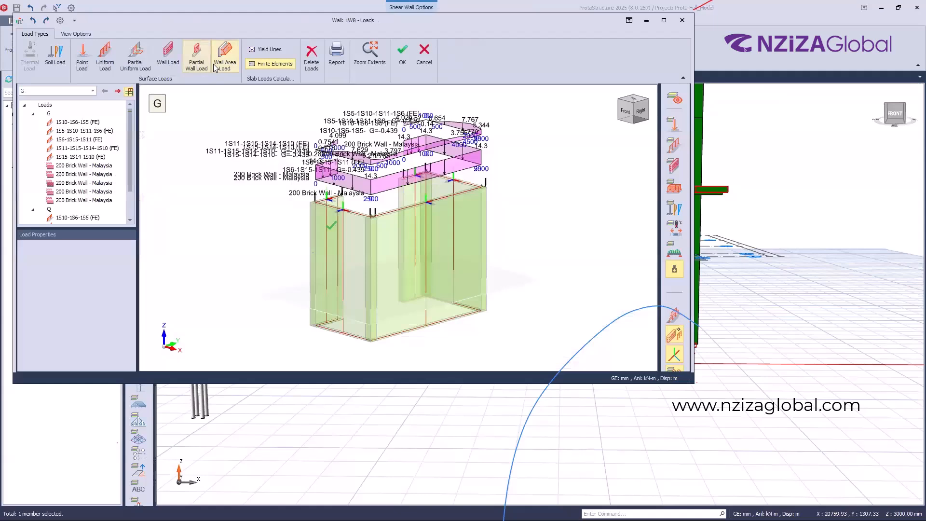
{"action": "left_click", "coordinate": [424, 54]}
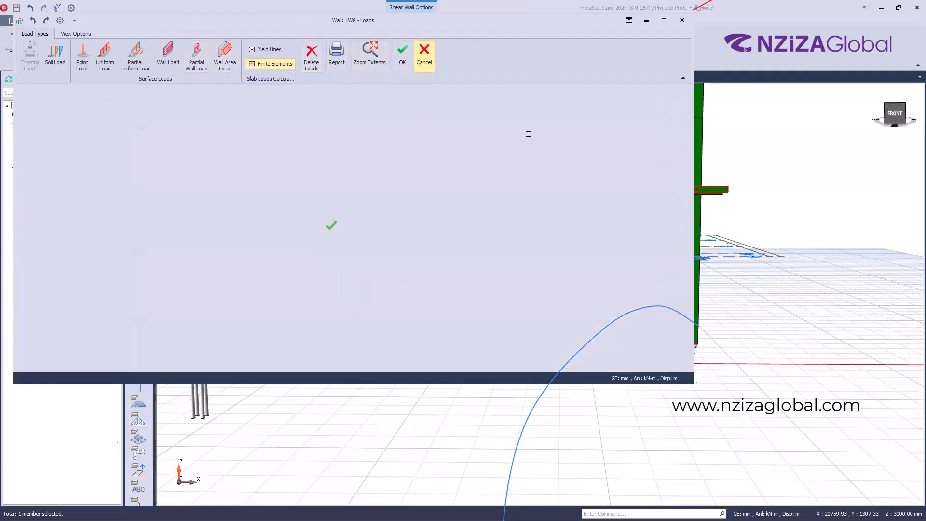
{"action": "key", "text": "Escape"}
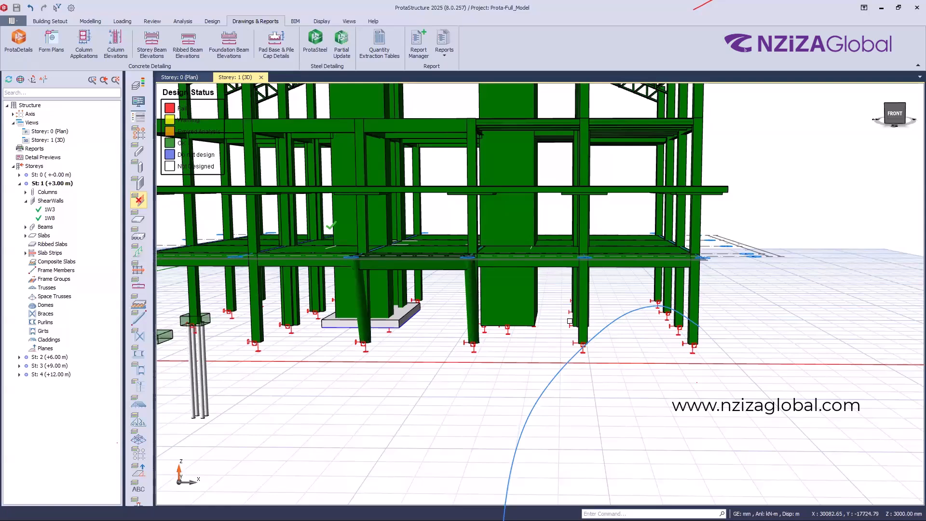
{"action": "scroll", "coordinate": [550, 332], "scroll_direction": "down", "scroll_amount": 2}
{"action": "scroll", "coordinate": [534, 332], "scroll_direction": "down", "scroll_amount": 1}
{"action": "right_click_drag", "start_coordinate": [534, 331], "coordinate": [703, 326]}
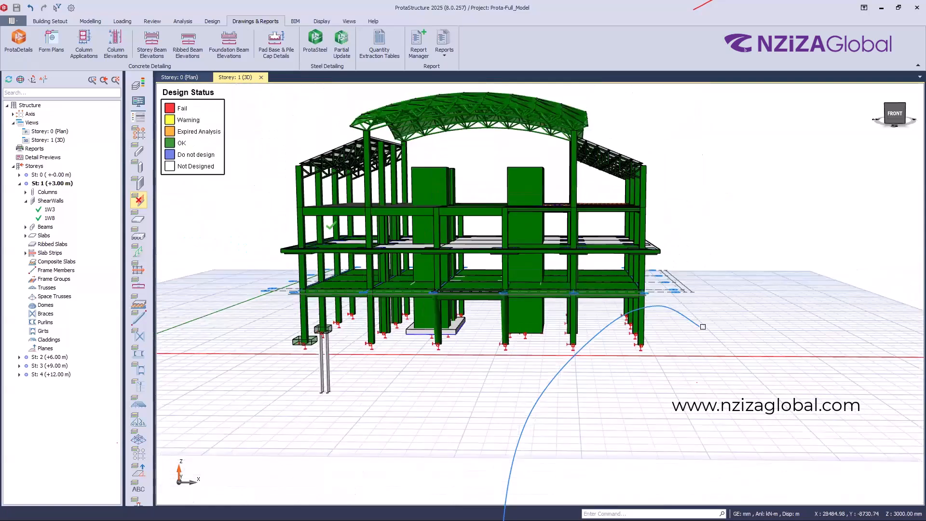
{"action": "left_click", "coordinate": [734, 345]}
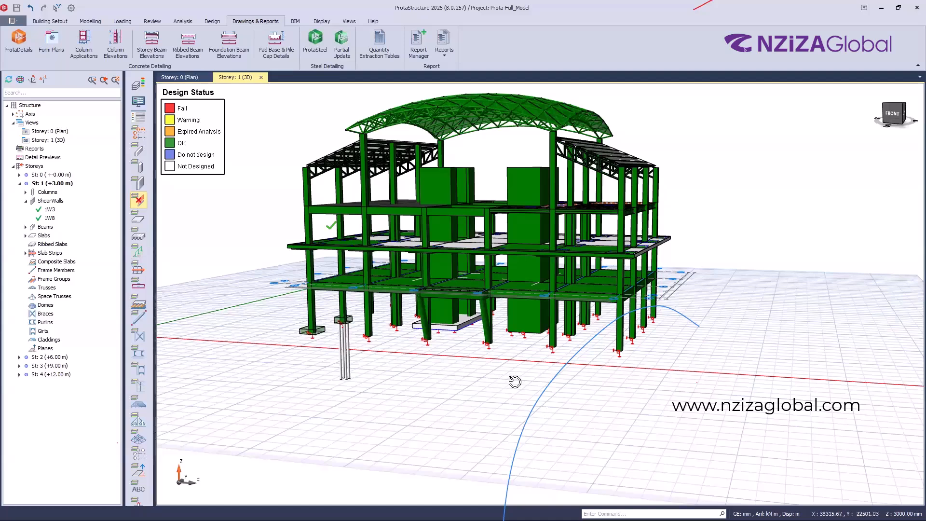
{"action": "right_click_drag", "start_coordinate": [515, 381], "coordinate": [505, 377]}
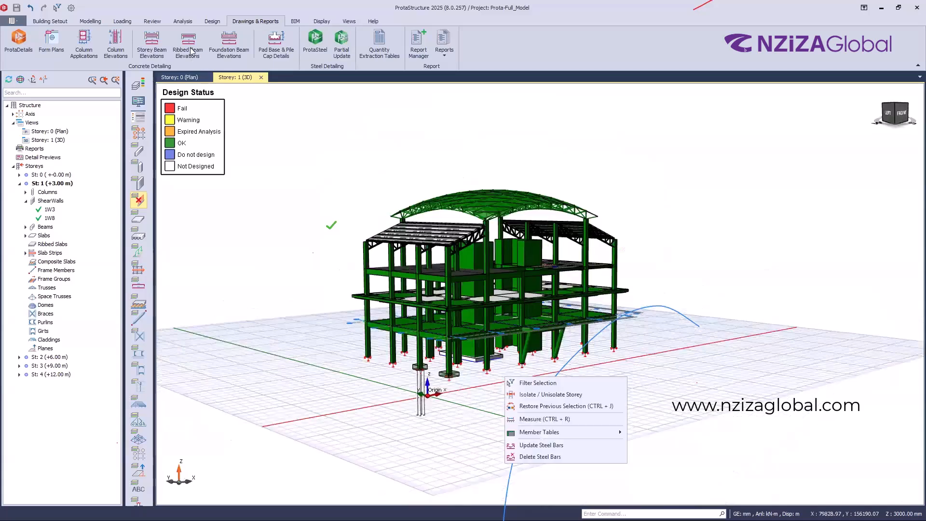
Step: Enable seismic design in the Building Analysis project settings by choosing Eurocode 8 (EN 1998, Base Code) as the earthquake code
{"action": "left_click", "coordinate": [89, 21]}
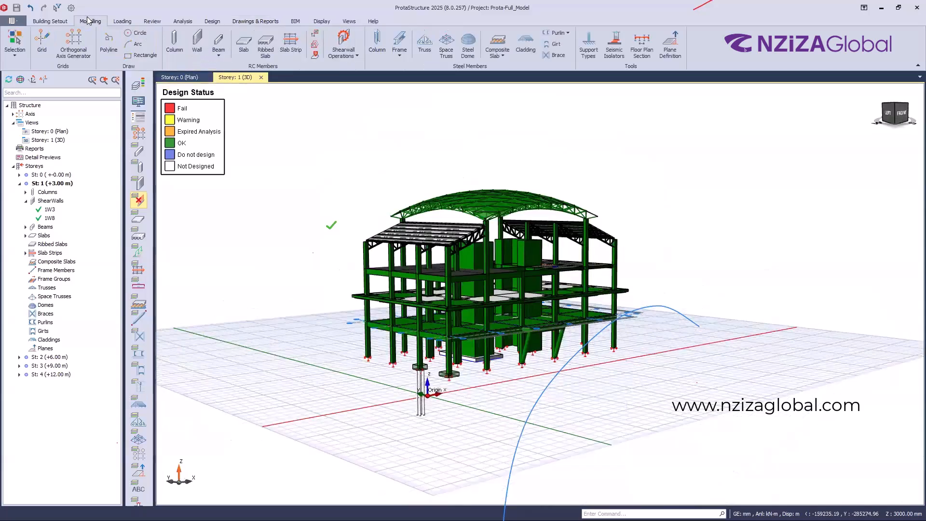
{"action": "left_click", "coordinate": [181, 22]}
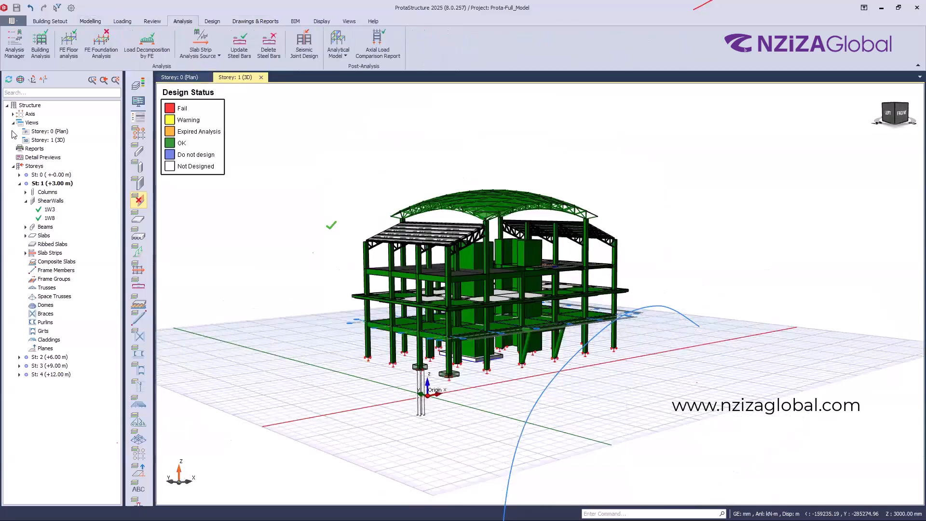
{"action": "left_click", "coordinate": [43, 50]}
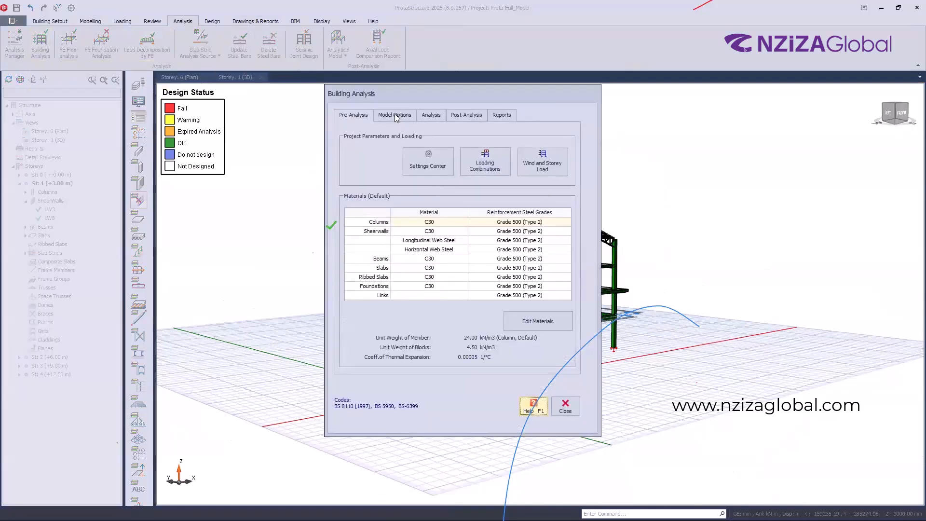
{"action": "left_click", "coordinate": [396, 116]}
{"action": "left_click", "coordinate": [359, 117]}
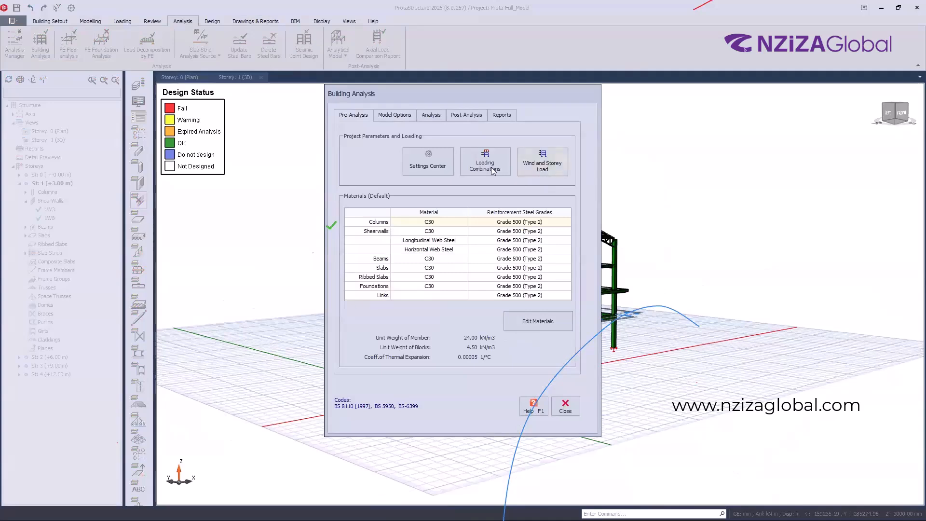
{"action": "left_click", "coordinate": [442, 167]}
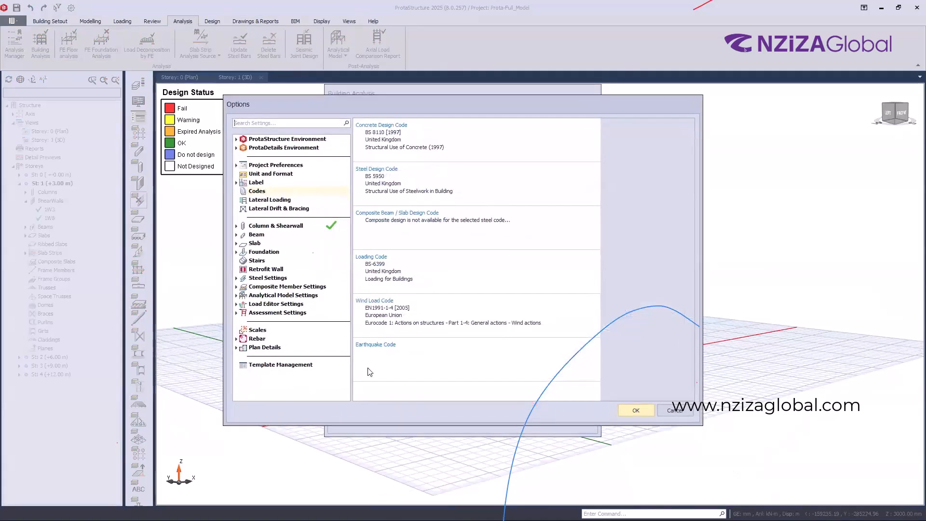
{"action": "left_click", "coordinate": [376, 358]}
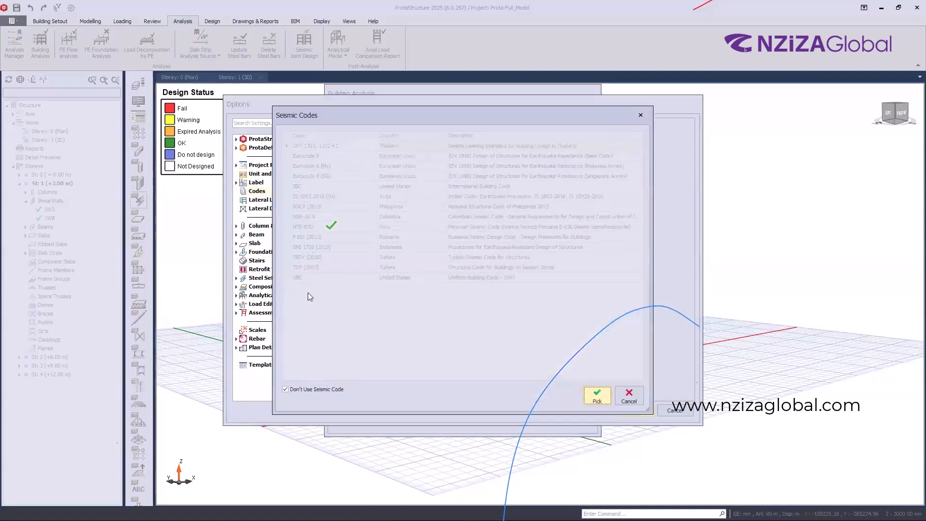
{"action": "left_click", "coordinate": [318, 391]}
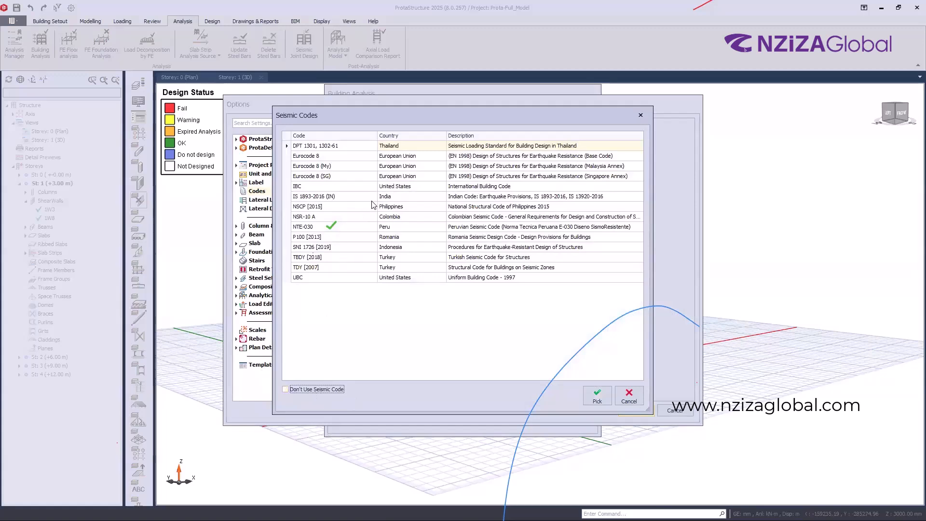
{"action": "left_click", "coordinate": [390, 157]}
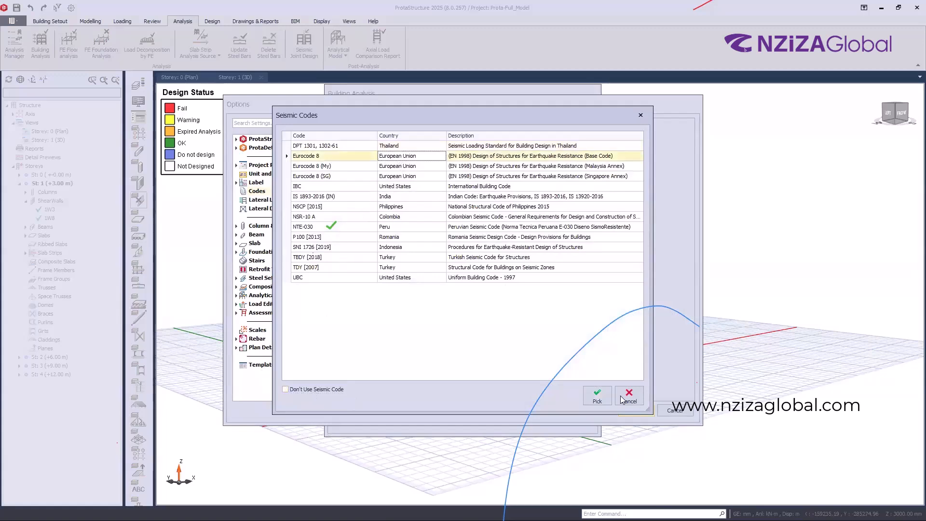
{"action": "left_click", "coordinate": [594, 395]}
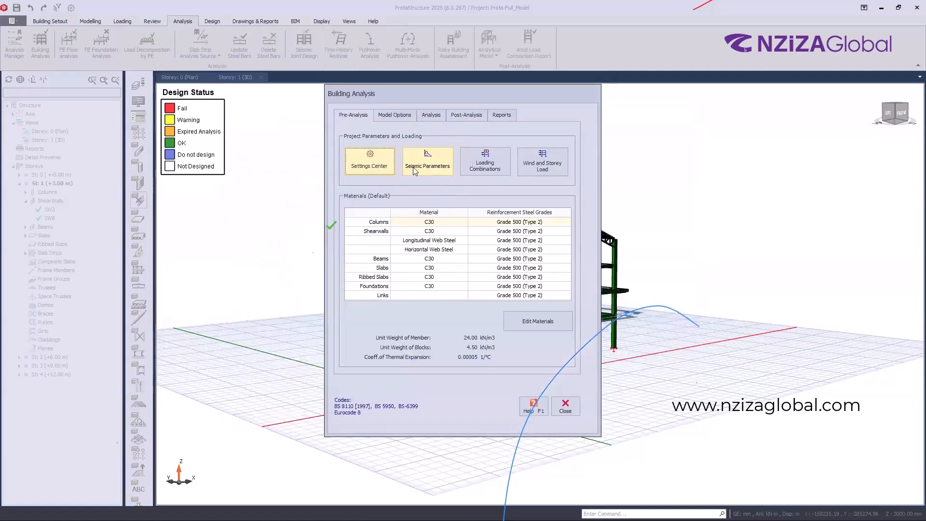
Step: Check the EC8 seismic parameters, cancel them, and keep Eurocode 8 (EN 1998, Base Code) as the project's earthquake code
{"action": "left_click", "coordinate": [426, 169]}
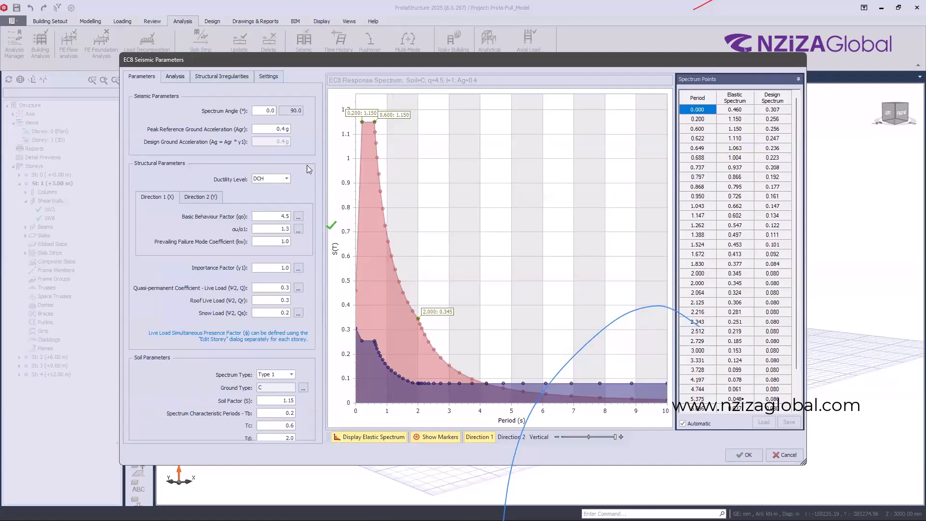
{"action": "left_click", "coordinate": [793, 454]}
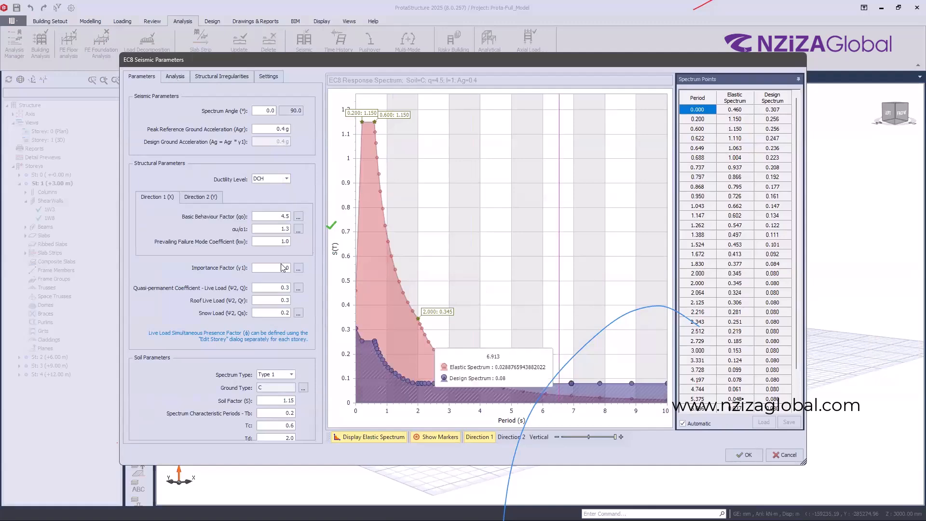
{"action": "left_click", "coordinate": [384, 167]}
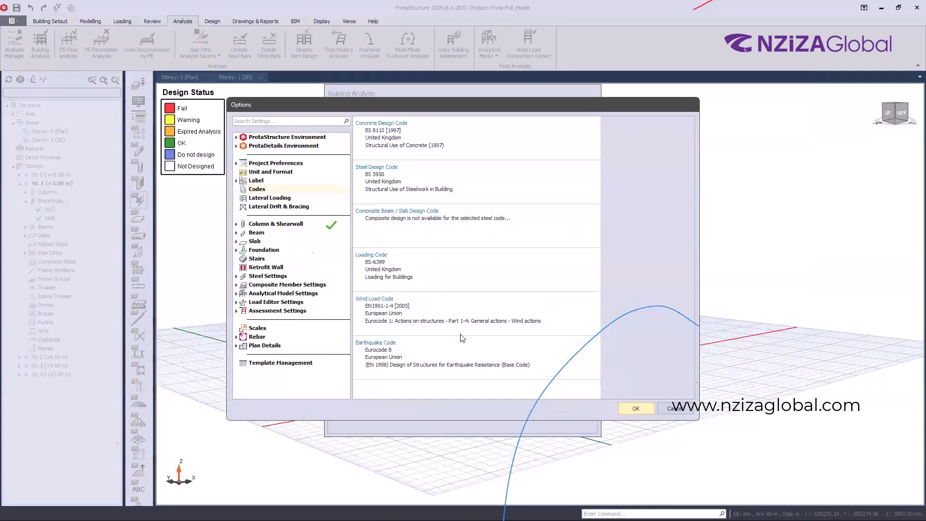
{"action": "left_click", "coordinate": [447, 363]}
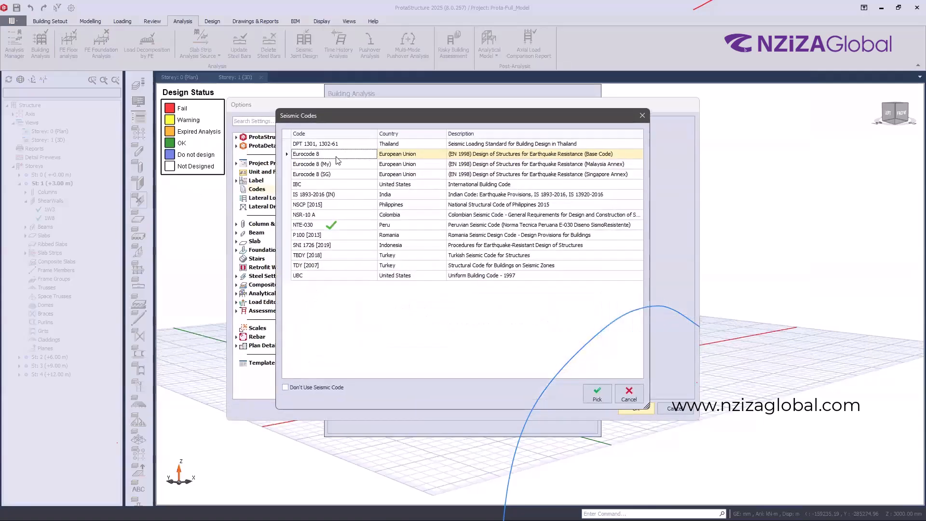
{"action": "key", "text": "Return"}
{"action": "left_click", "coordinate": [635, 408]}
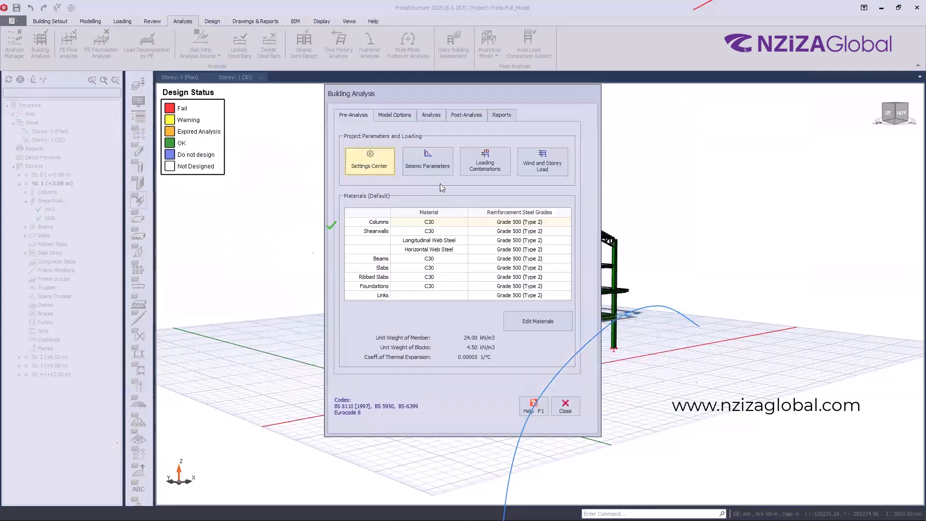
Step: Keep ductility level DCH in the seismic parameters and review the basic behaviour factor (qo) list for Direction 1 without changing it
{"action": "left_click", "coordinate": [428, 159]}
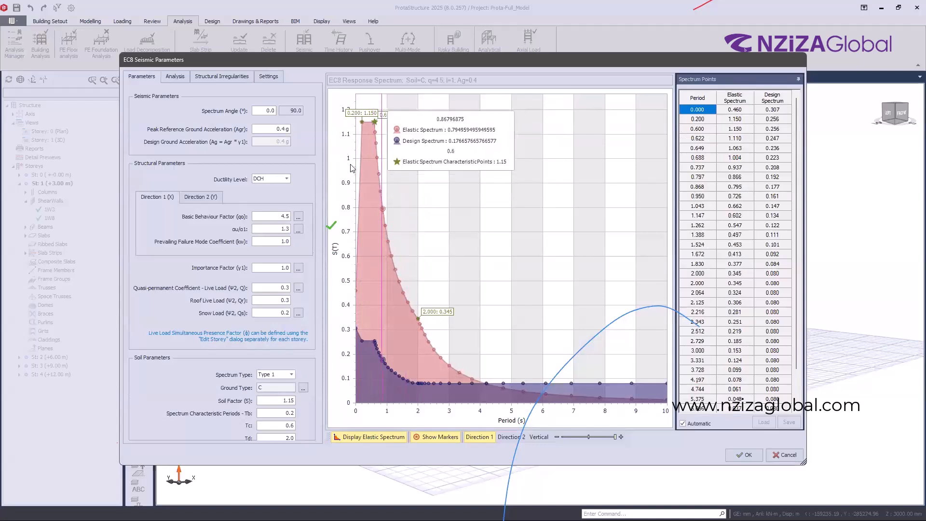
{"action": "left_click", "coordinate": [287, 179]}
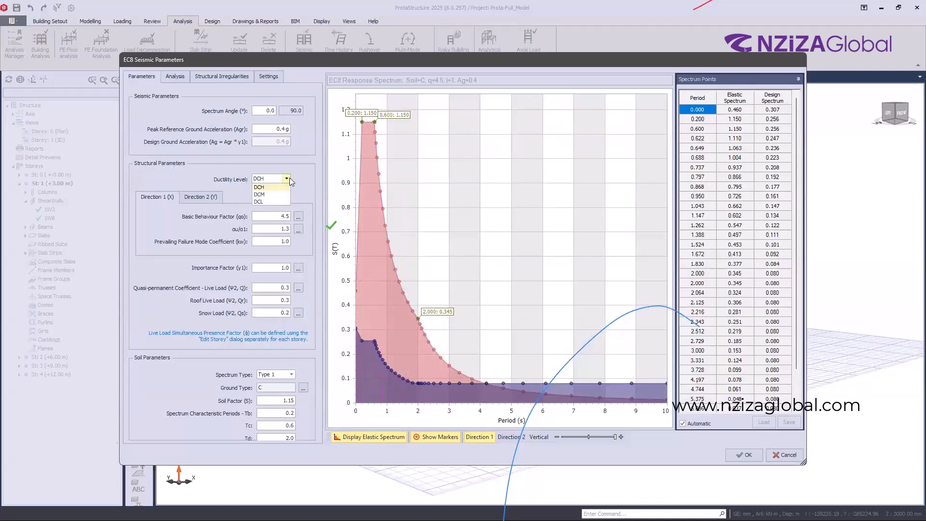
{"action": "left_click", "coordinate": [261, 187]}
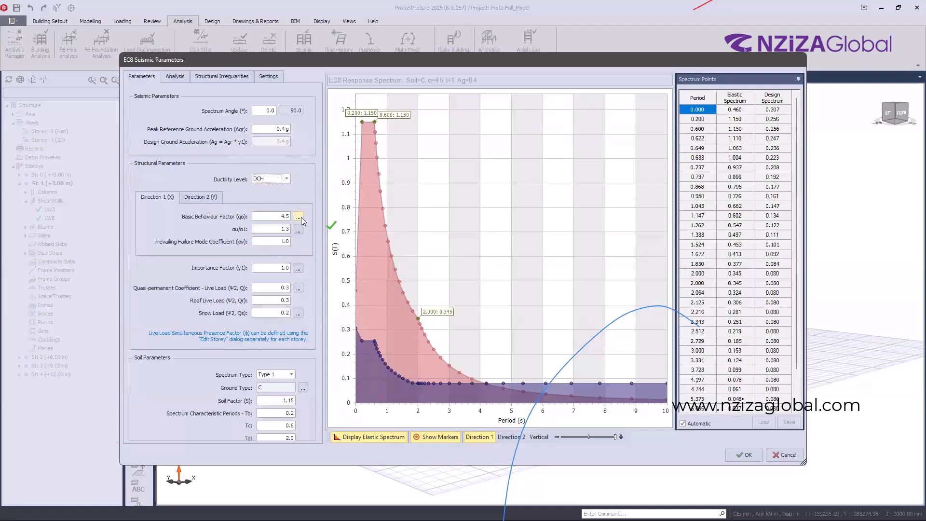
{"action": "key", "text": "ctrl"}
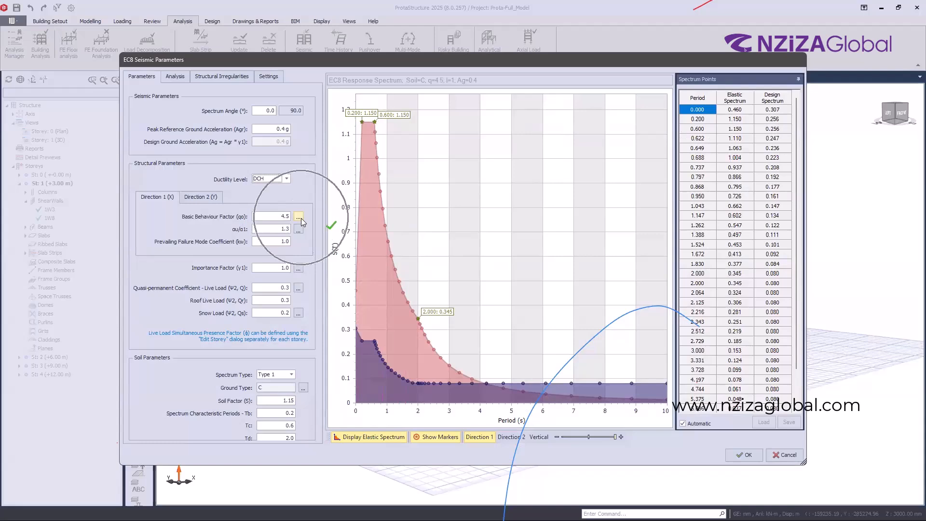
{"action": "left_click", "coordinate": [298, 217]}
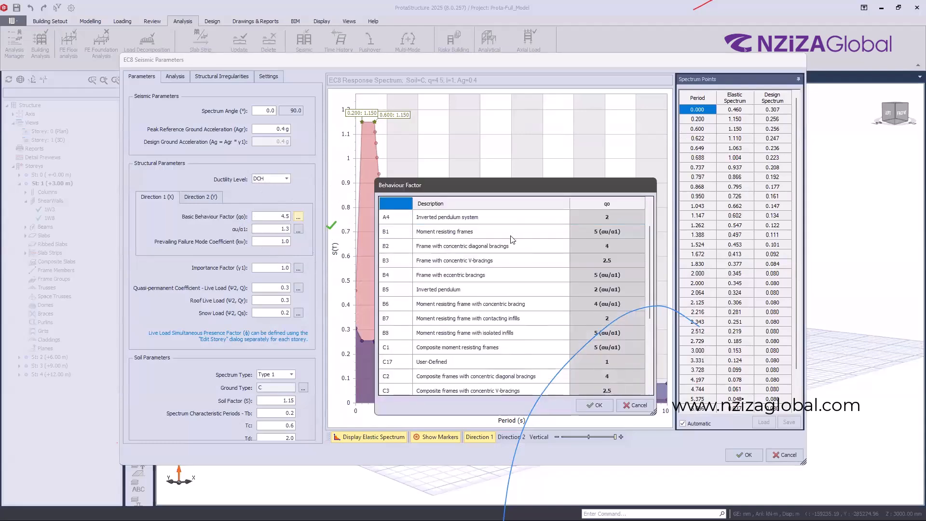
{"action": "left_click", "coordinate": [636, 405]}
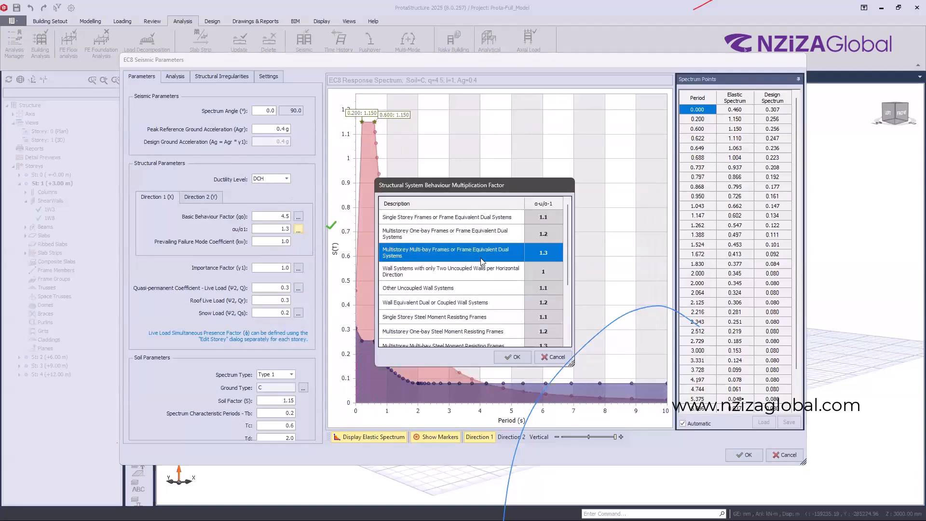
Step: Review the structural system multiplication factors (αu/α1) for Direction 1, cancel the list and accept the seismic parameters
{"action": "left_click", "coordinate": [298, 230]}
{"action": "scroll", "coordinate": [419, 263], "scroll_direction": "down", "scroll_amount": 1}
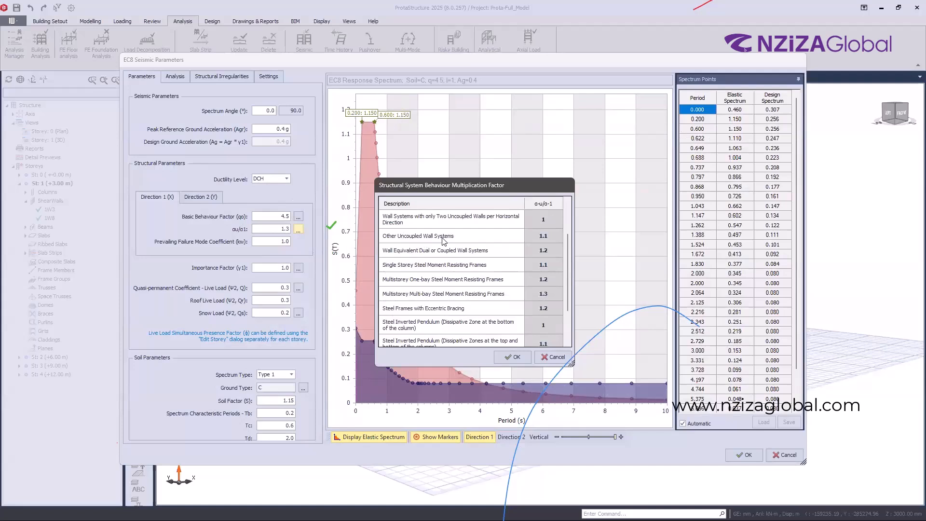
{"action": "scroll", "coordinate": [447, 274], "scroll_direction": "down", "scroll_amount": 1}
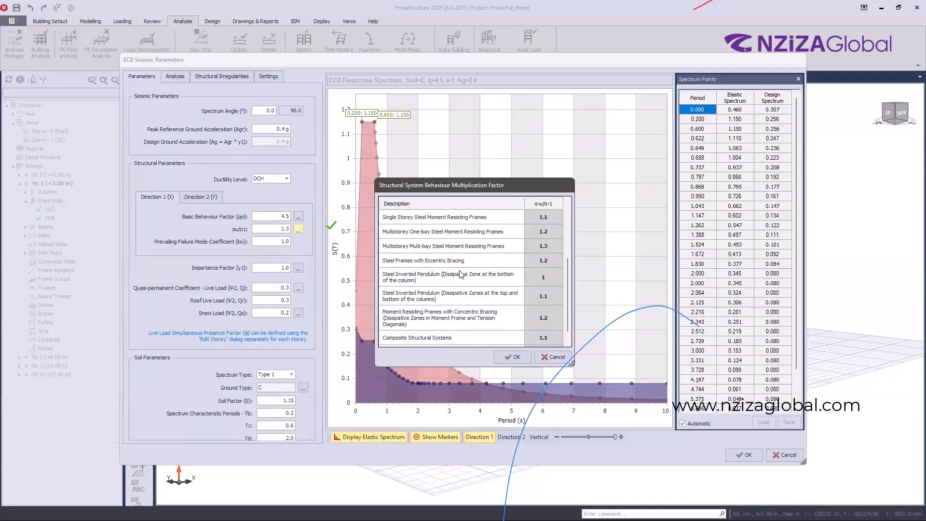
{"action": "left_click", "coordinate": [556, 357]}
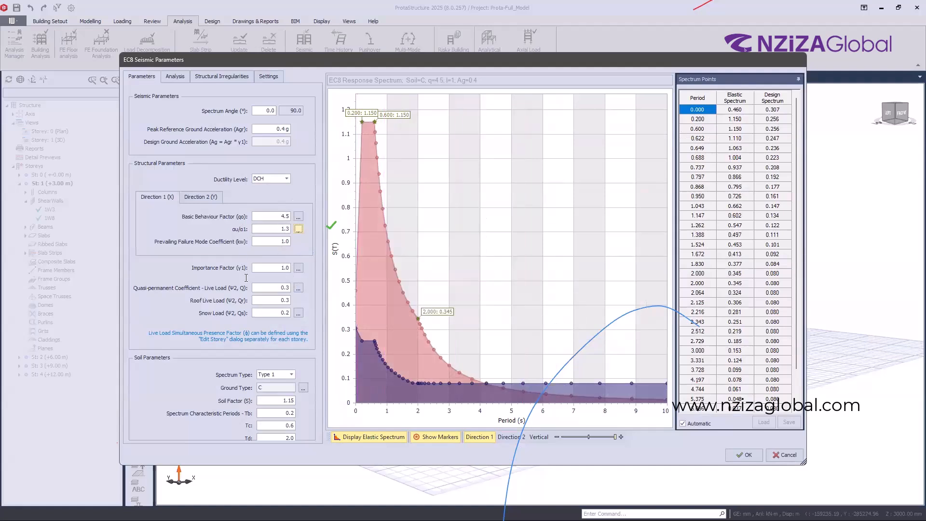
{"action": "left_click", "coordinate": [748, 456]}
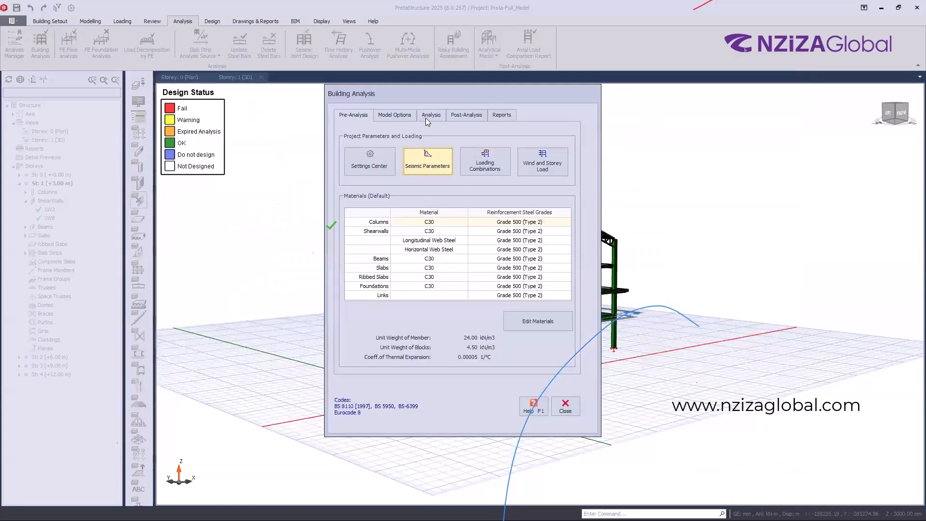
Step: Look over the Building Analysis run settings and the recorded analysis type and date, and return to the pre-analysis settings
{"action": "left_click", "coordinate": [426, 117]}
{"action": "left_click", "coordinate": [530, 147]}
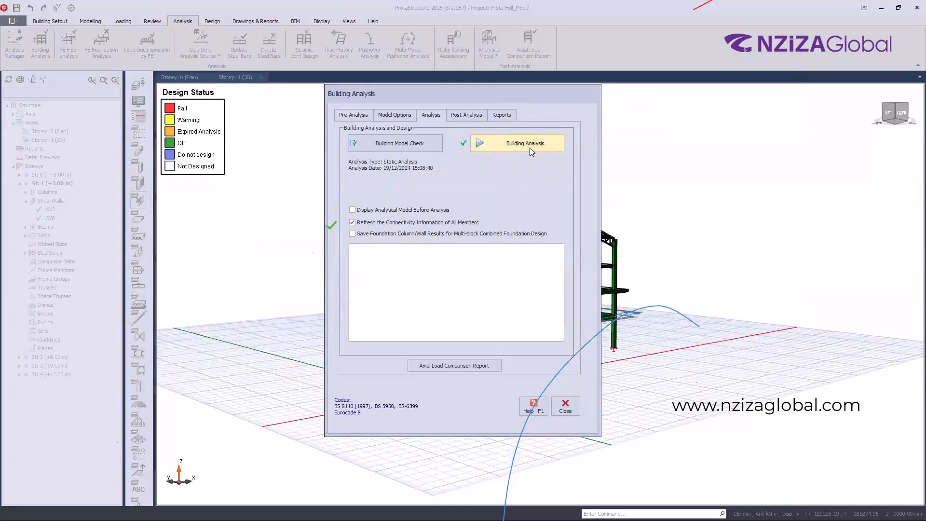
{"action": "left_click", "coordinate": [530, 148]}
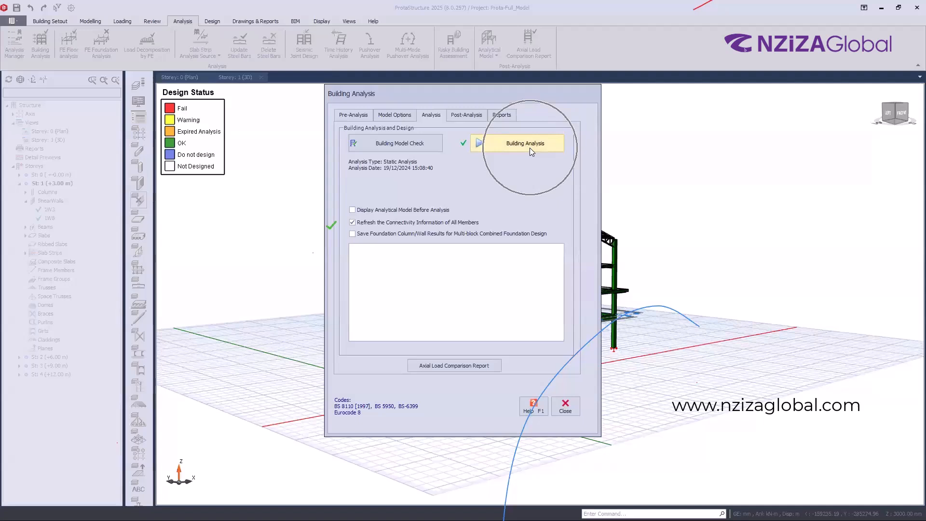
{"action": "left_click", "coordinate": [395, 115]}
{"action": "left_click", "coordinate": [354, 115]}
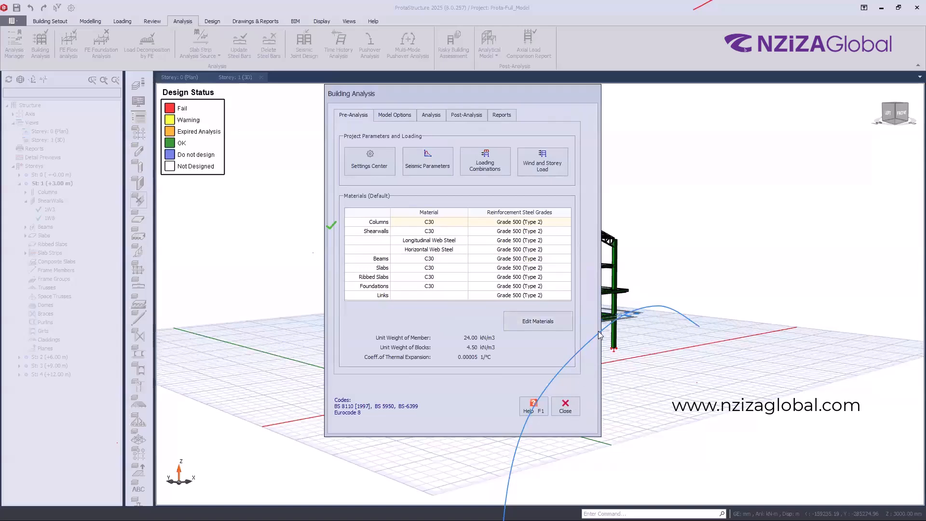
Step: Remove the earthquake code from the project settings with the Don't Use Seismic Code option and close Building Analysis
{"action": "left_click", "coordinate": [361, 159]}
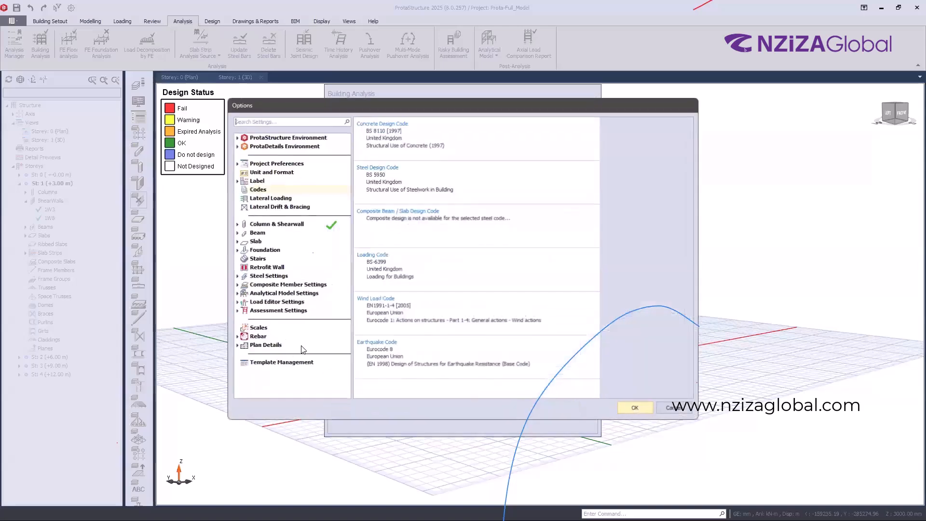
{"action": "double_click", "coordinate": [392, 355]}
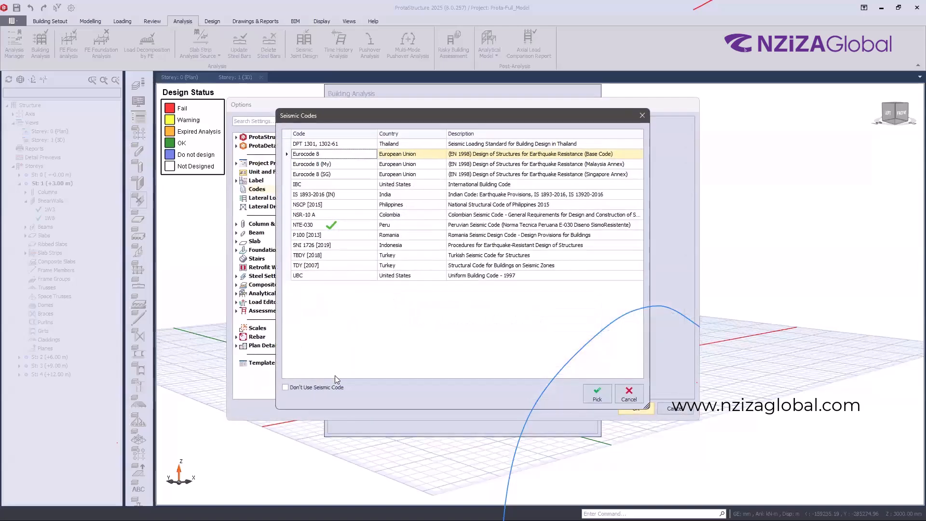
{"action": "left_click", "coordinate": [591, 399]}
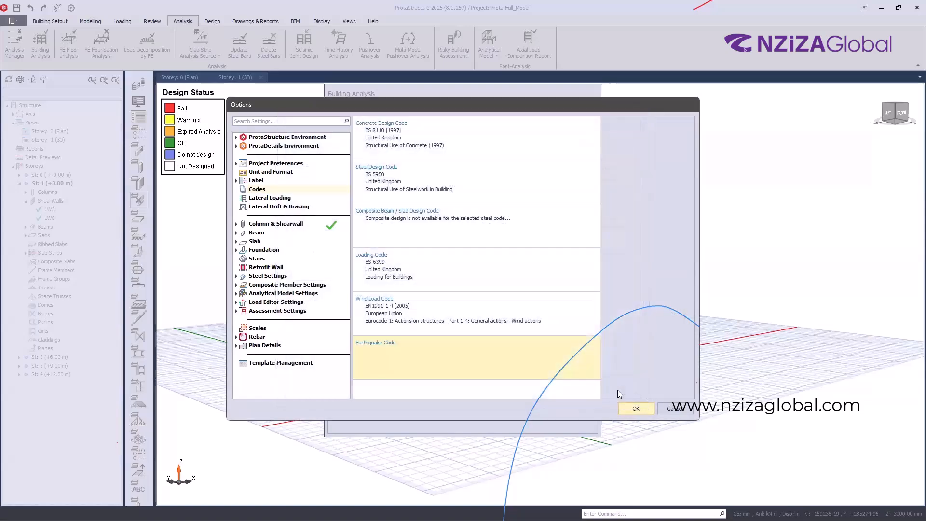
{"action": "left_click", "coordinate": [629, 411]}
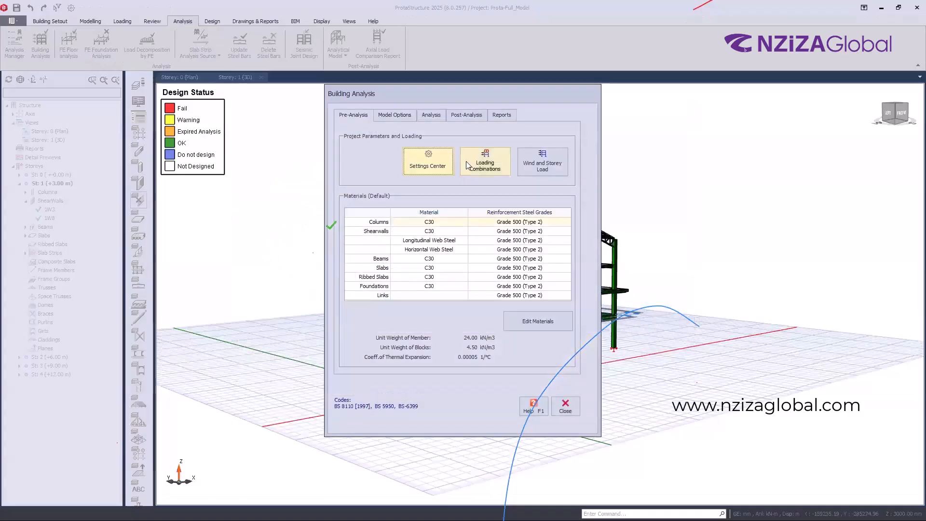
{"action": "left_click", "coordinate": [564, 408]}
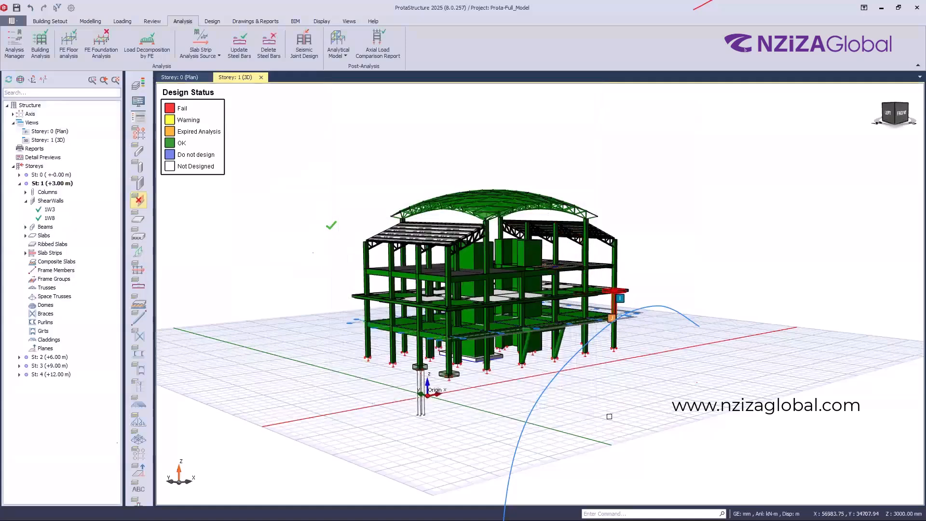
{"action": "scroll", "coordinate": [610, 416], "scroll_direction": "up", "scroll_amount": 3}
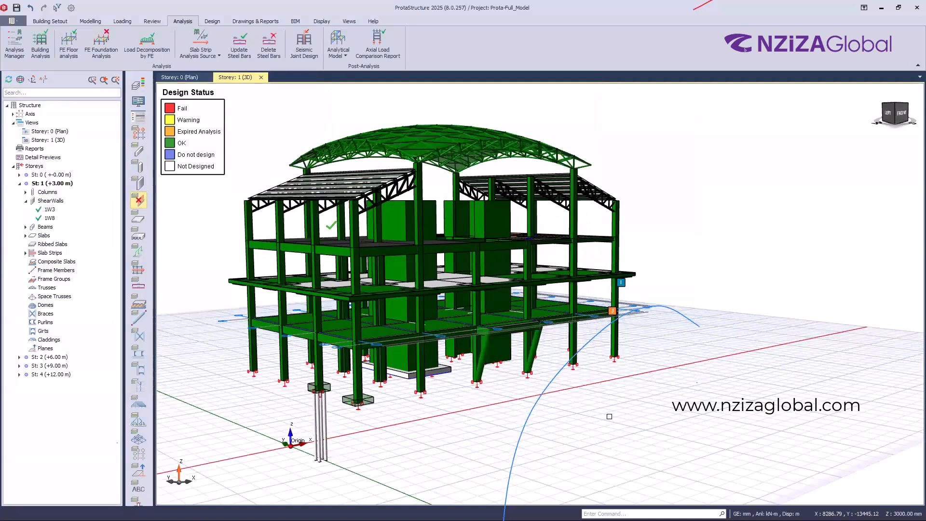
{"action": "mouse_move", "coordinate": [610, 416]}
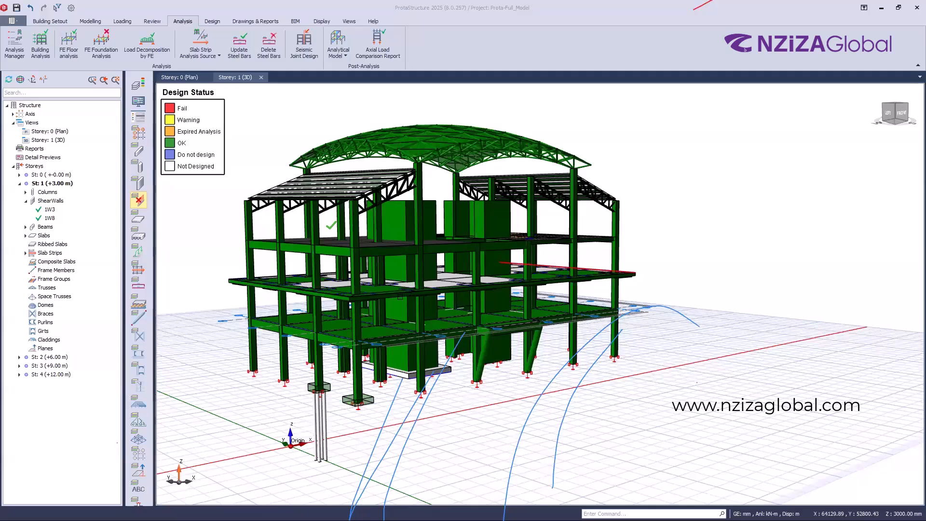
{"action": "scroll", "coordinate": [598, 380], "scroll_direction": "down", "scroll_amount": 1}
{"action": "scroll", "coordinate": [598, 379], "scroll_direction": "down", "scroll_amount": 1}
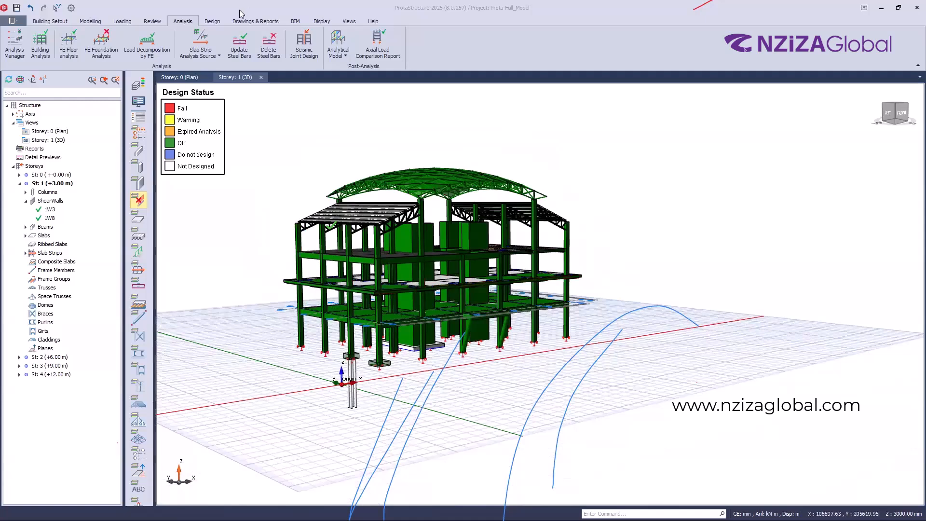
Step: Switch to ProtaDetails for the Prota-Full_Model project and start Auto Generate Details with the Detail Drawings Manager
{"action": "left_click", "coordinate": [270, 22]}
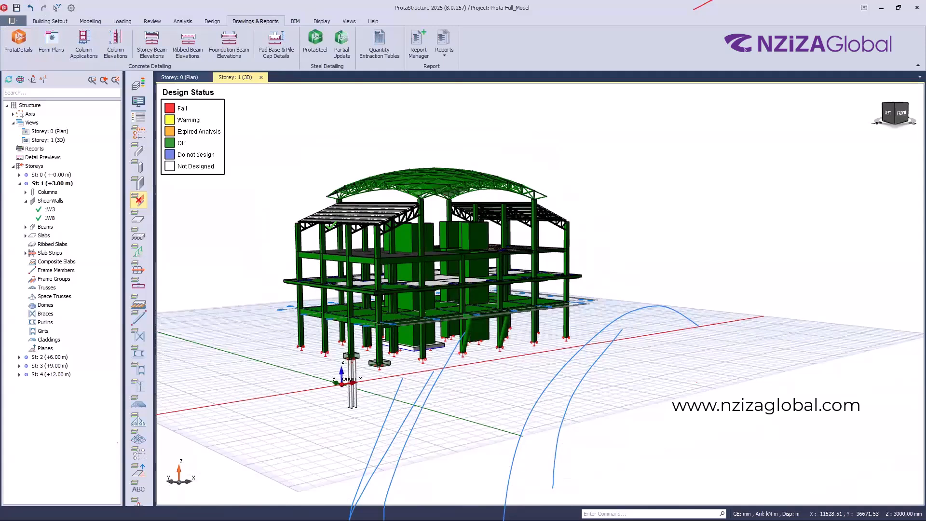
{"action": "key", "text": "super"}
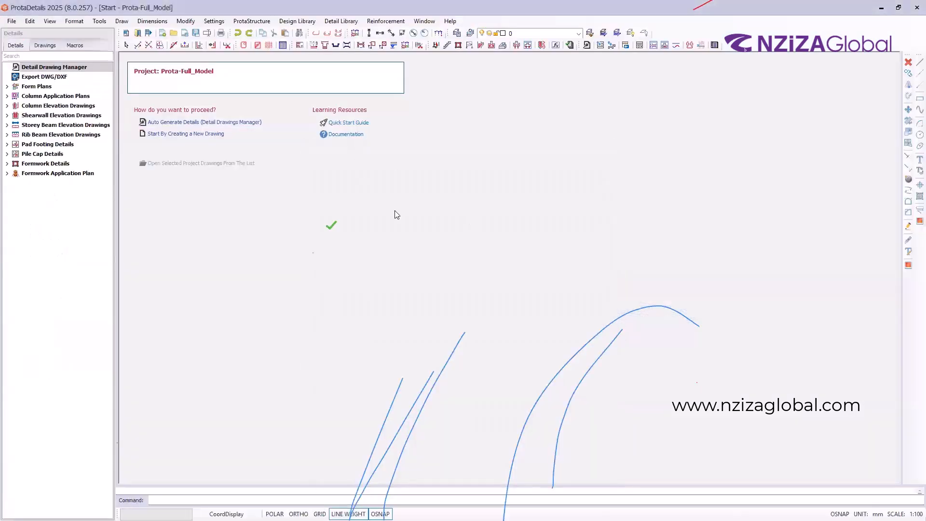
{"action": "left_click", "coordinate": [395, 211]}
{"action": "left_click", "coordinate": [183, 137]}
{"action": "left_click", "coordinate": [191, 124]}
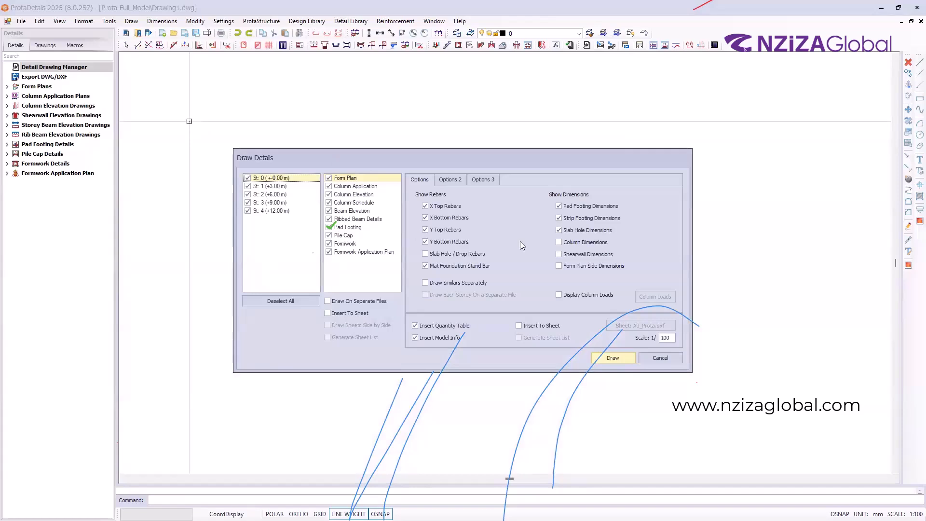
Step: Exclude the quantity table and model info, check the remaining drawing options, and draw all detail types for every storey at scale 1/100
{"action": "left_click", "coordinate": [426, 328]}
{"action": "left_click", "coordinate": [425, 338]}
{"action": "left_click", "coordinate": [455, 181]}
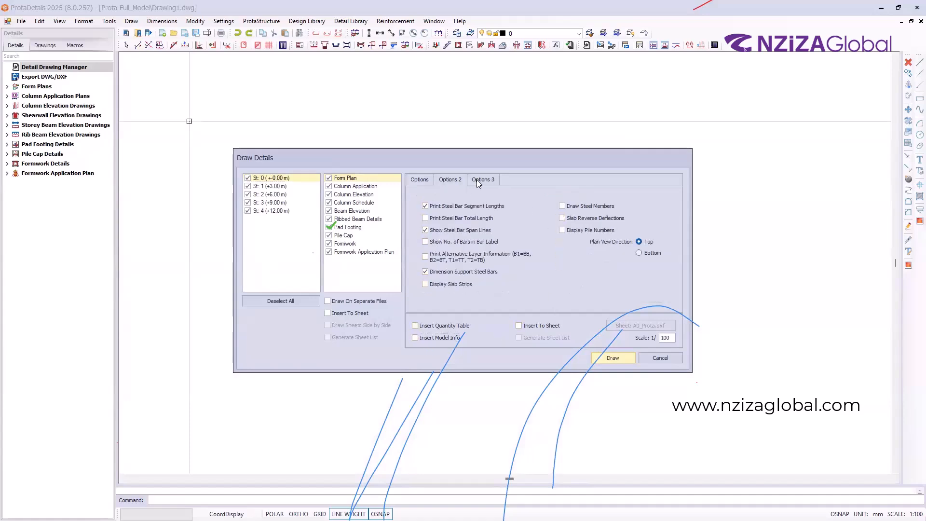
{"action": "left_click", "coordinate": [480, 182]}
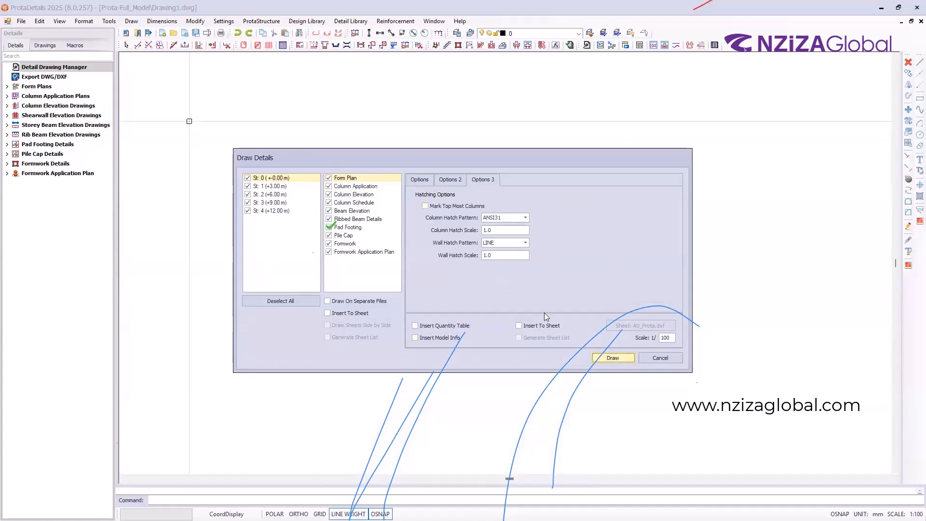
{"action": "left_click", "coordinate": [613, 357]}
{"action": "left_click", "coordinate": [547, 231]}
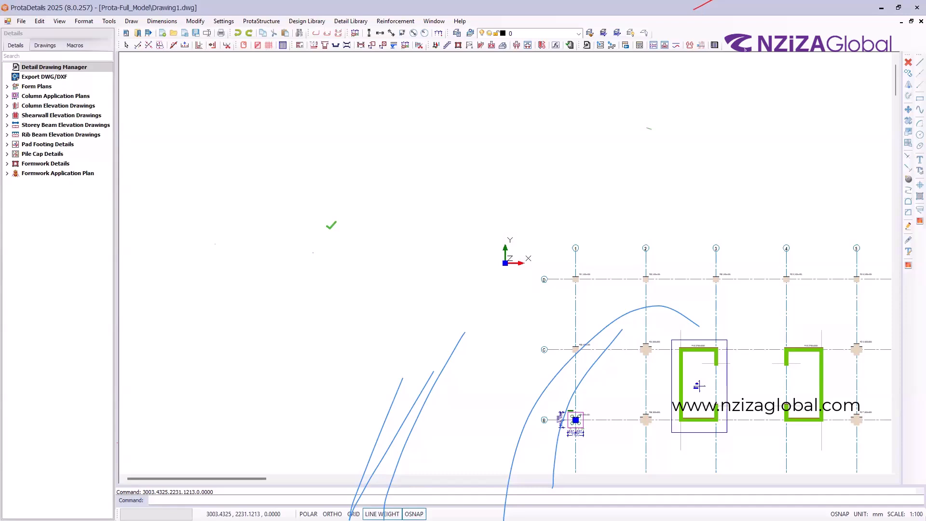
Step: Switch back to ProtaStructure and view the 3D building model from a higher angle
{"action": "key", "text": "super"}
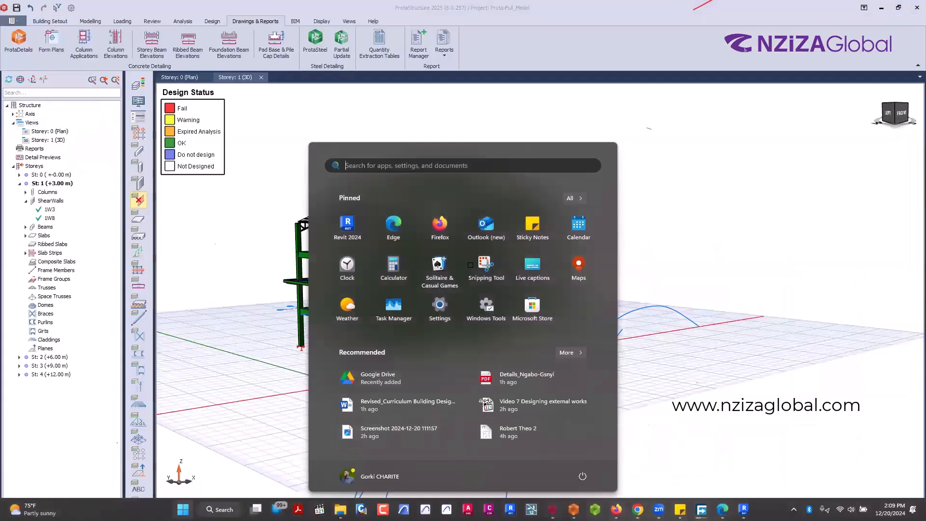
{"action": "middle_click_drag", "start_coordinate": [386, 241], "coordinate": [454, 270]}
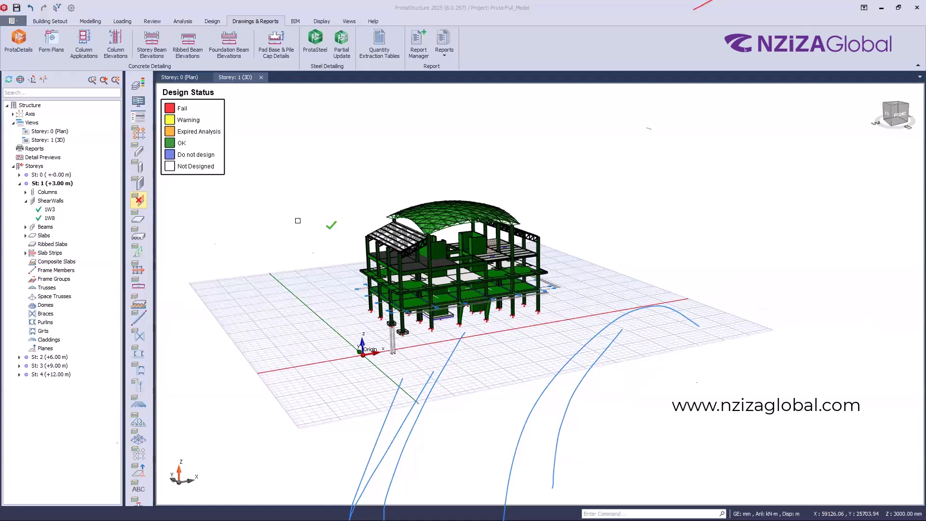
{"action": "left_click", "coordinate": [438, 217]}
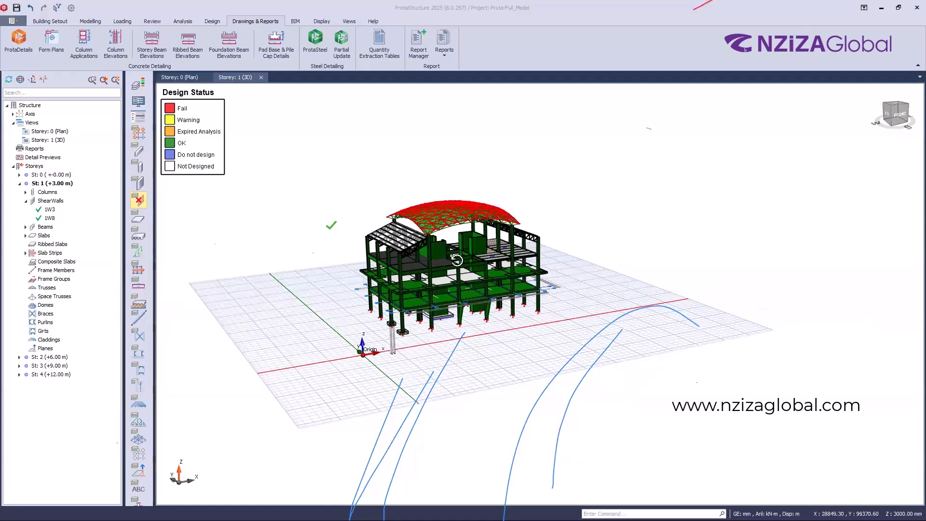
Step: Examine the 3D building model up close, including the curved roof, roof trusses and floor slabs
{"action": "scroll", "coordinate": [443, 208], "scroll_direction": "up", "scroll_amount": 1}
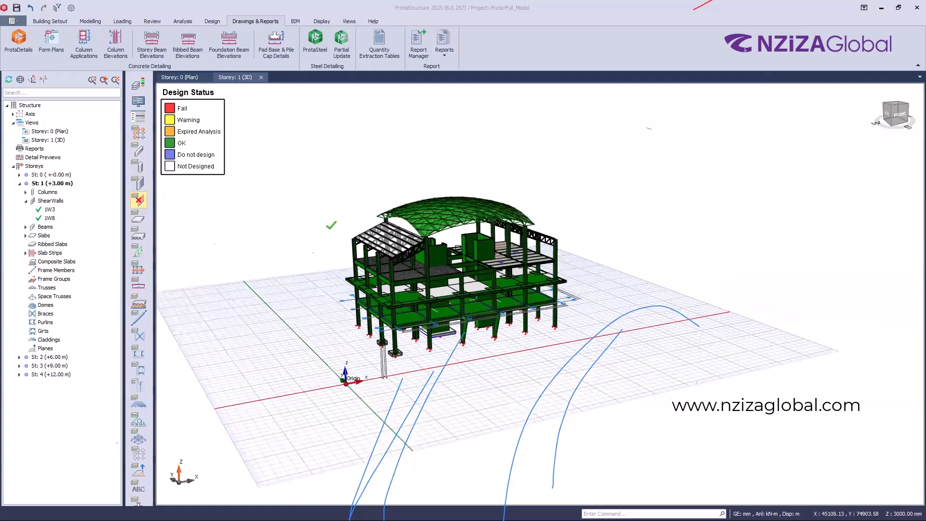
{"action": "middle_click_drag", "start_coordinate": [462, 236], "coordinate": [495, 231], "text": "shift"}
{"action": "scroll", "coordinate": [413, 190], "scroll_direction": "up", "scroll_amount": 3}
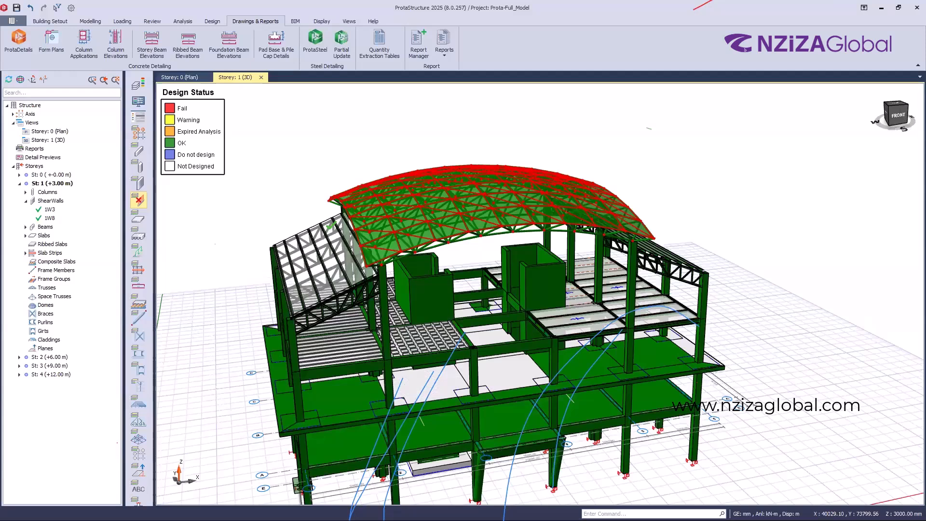
{"action": "middle_click_drag", "start_coordinate": [589, 193], "coordinate": [574, 275]}
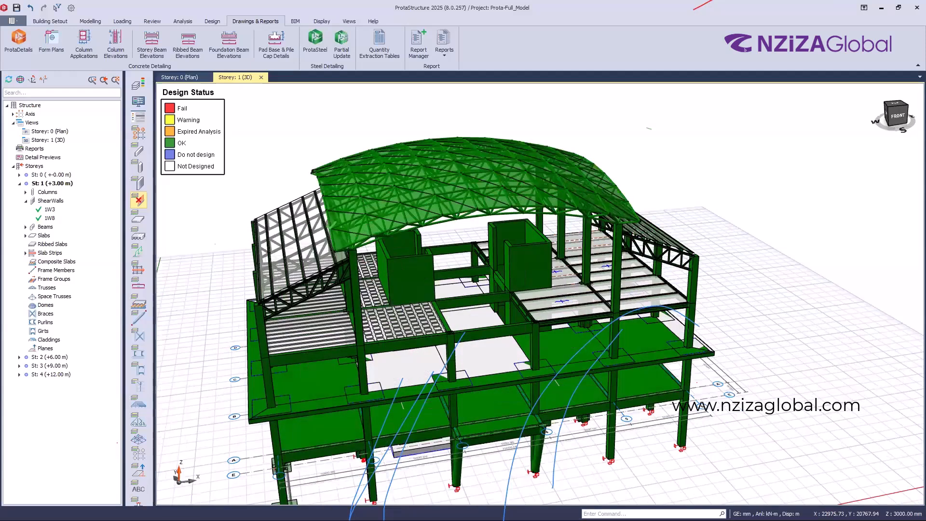
Step: Switch to ProtaDetails and survey the full set of generated detail drawings
{"action": "key", "text": "super"}
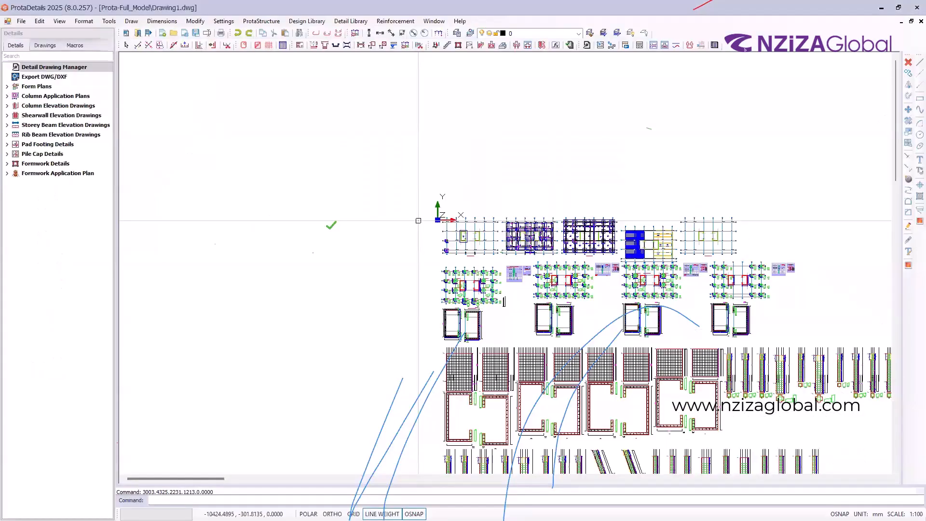
{"action": "scroll", "coordinate": [531, 269], "scroll_direction": "up", "scroll_amount": 2}
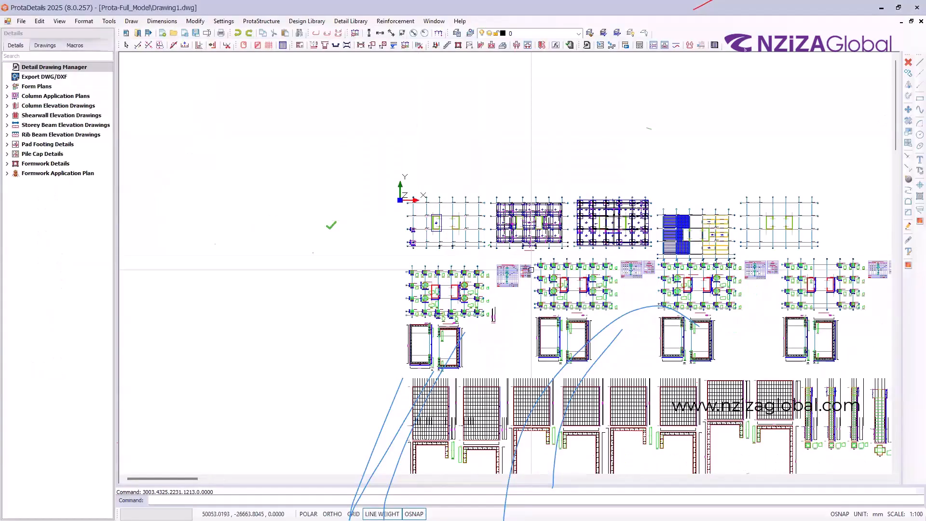
{"action": "scroll", "coordinate": [532, 270], "scroll_direction": "up", "scroll_amount": 2}
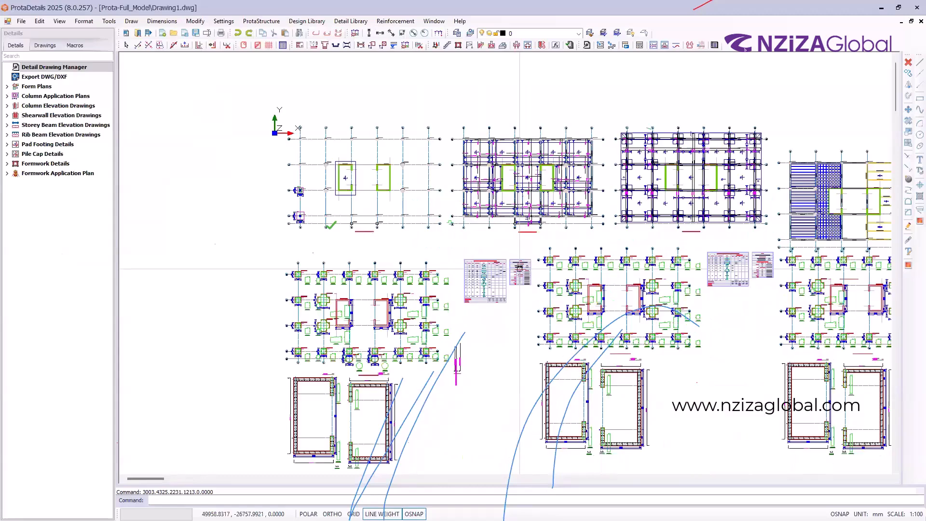
{"action": "scroll", "coordinate": [369, 201], "scroll_direction": "up", "scroll_amount": 1}
{"action": "scroll", "coordinate": [369, 200], "scroll_direction": "down", "scroll_amount": 6}
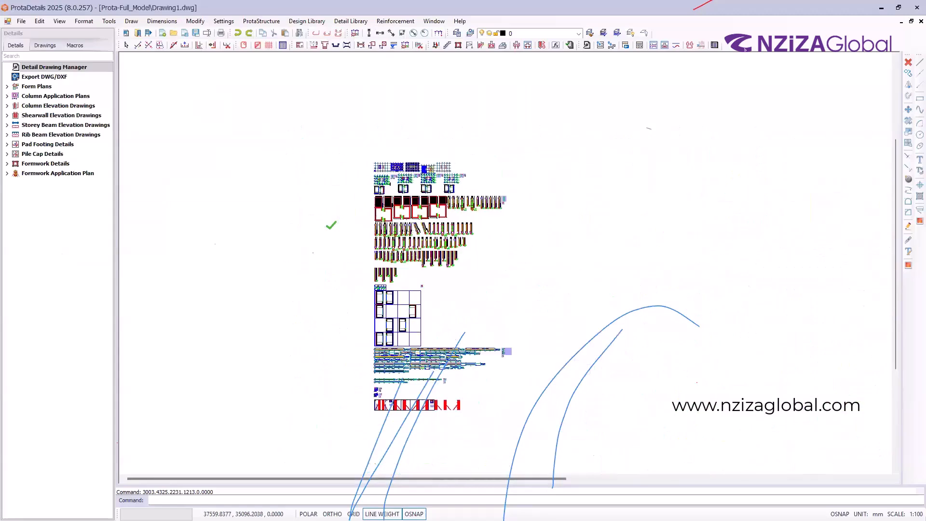
{"action": "scroll", "coordinate": [429, 145], "scroll_direction": "down", "scroll_amount": 1}
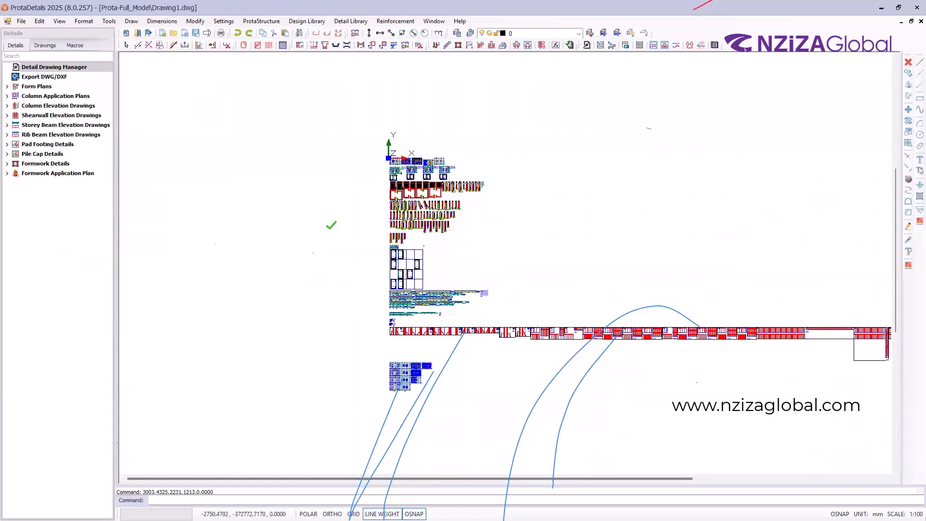
{"action": "scroll", "coordinate": [390, 285], "scroll_direction": "down", "scroll_amount": 1}
{"action": "scroll", "coordinate": [389, 290], "scroll_direction": "down", "scroll_amount": 1}
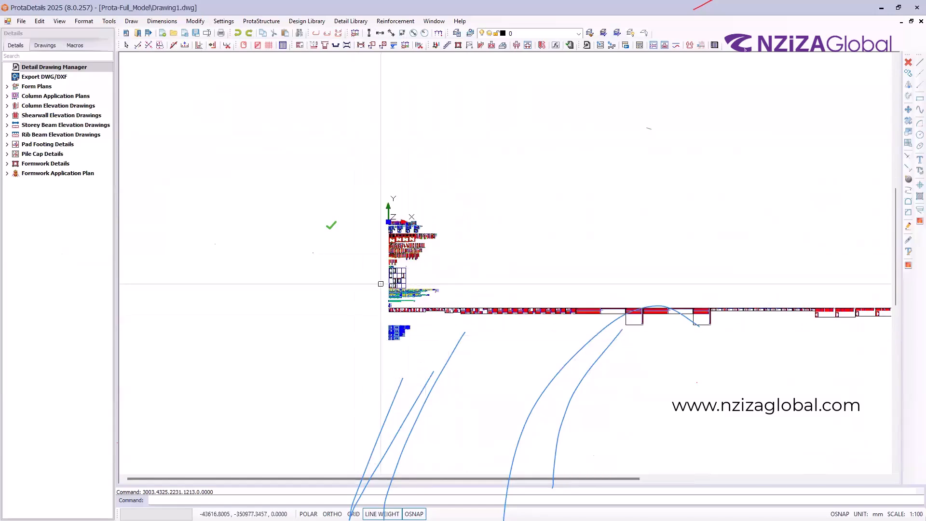
{"action": "scroll", "coordinate": [393, 233], "scroll_direction": "up", "scroll_amount": 3}
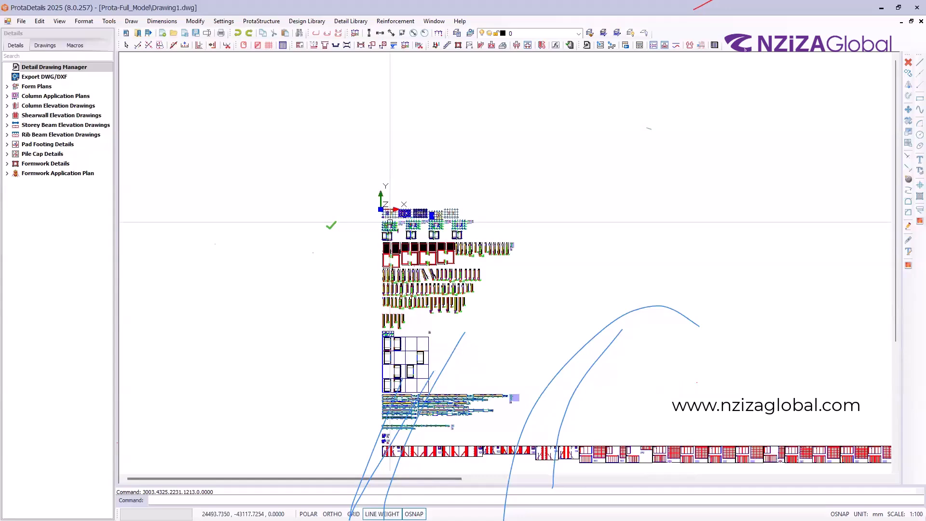
Step: Examine the storey 0 form plan and the dimensioned pile cap at grid intersection B-1
{"action": "scroll", "coordinate": [387, 206], "scroll_direction": "up", "scroll_amount": 10}
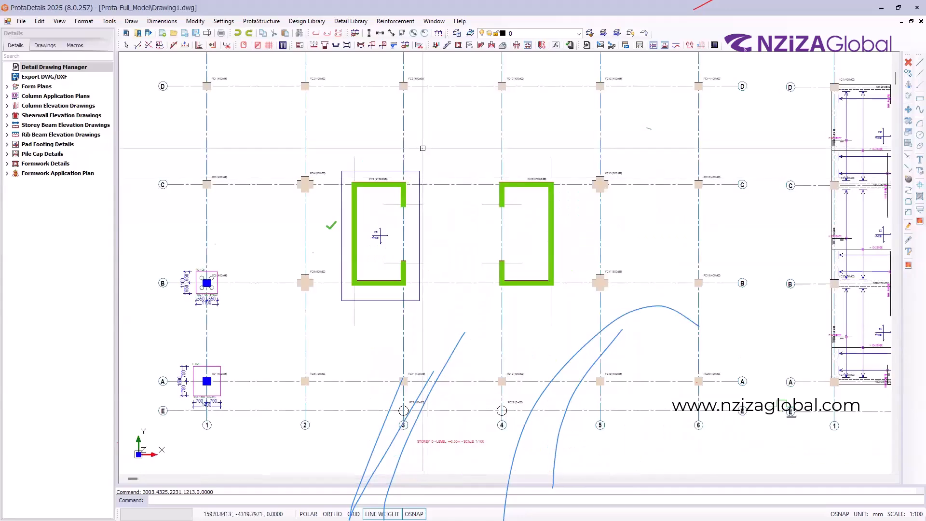
{"action": "middle_click_drag", "start_coordinate": [455, 222], "coordinate": [463, 224]}
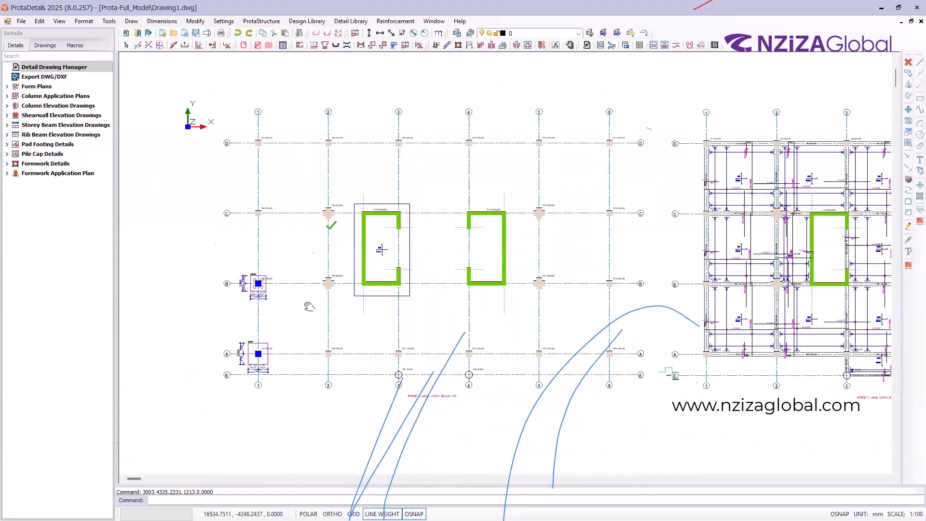
{"action": "middle_click_drag", "start_coordinate": [277, 284], "coordinate": [308, 307]}
{"action": "scroll", "coordinate": [278, 359], "scroll_direction": "up", "scroll_amount": 2}
{"action": "middle_click_drag", "start_coordinate": [334, 214], "coordinate": [372, 111]}
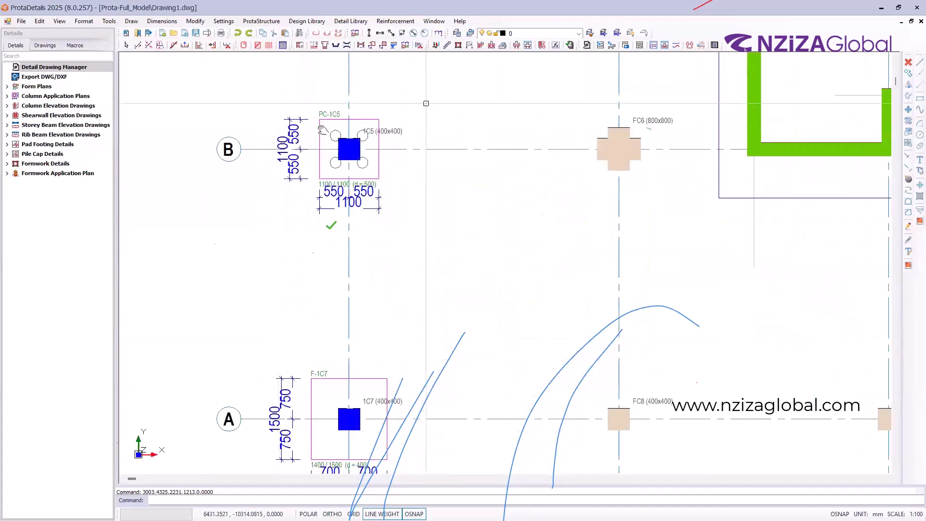
{"action": "scroll", "coordinate": [372, 115], "scroll_direction": "up", "scroll_amount": 2}
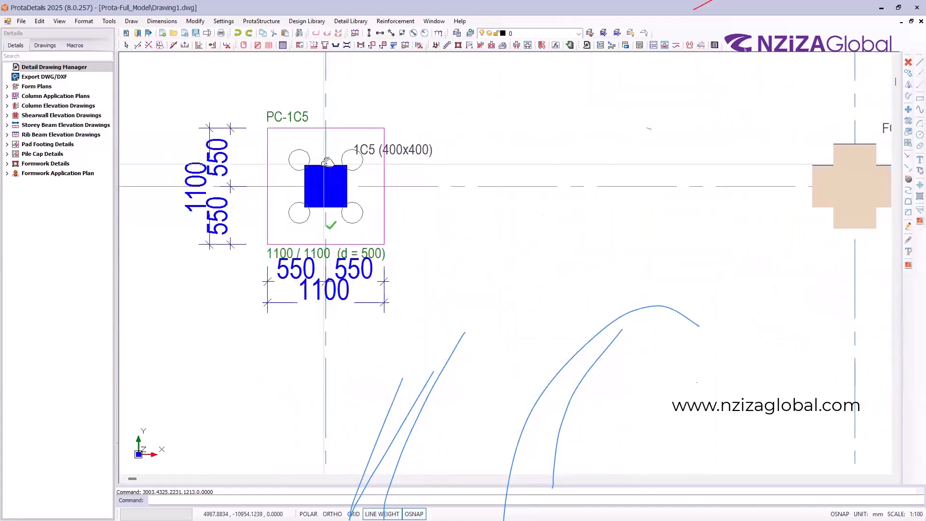
{"action": "scroll", "coordinate": [328, 160], "scroll_direction": "down", "scroll_amount": 4}
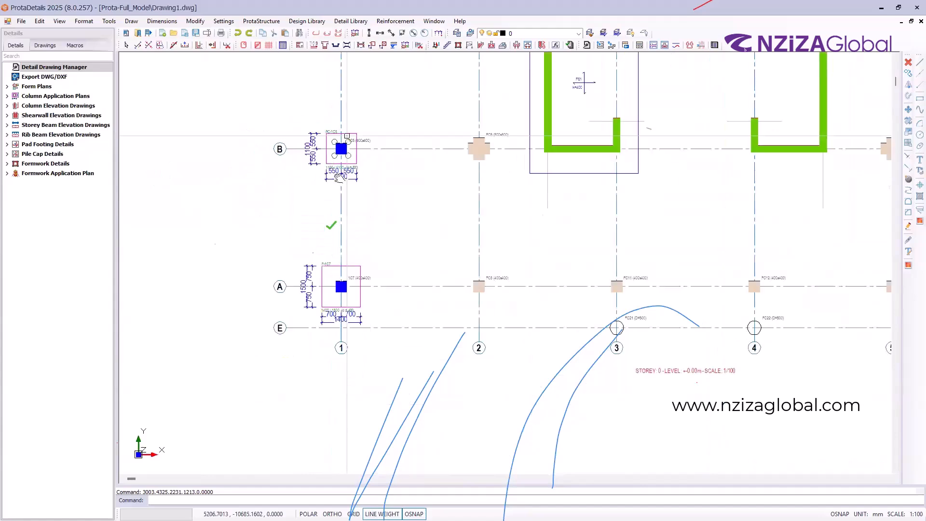
{"action": "scroll", "coordinate": [345, 196], "scroll_direction": "down", "scroll_amount": 2}
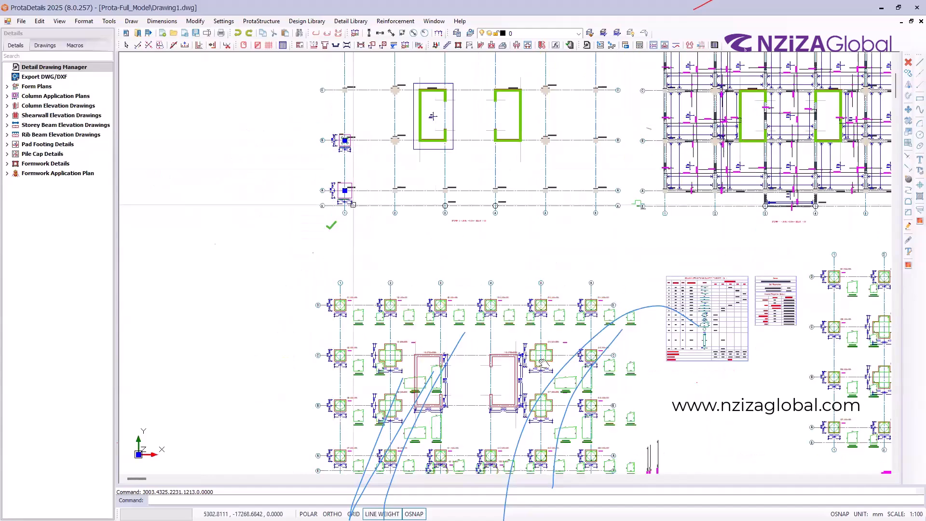
{"action": "scroll", "coordinate": [328, 237], "scroll_direction": "down", "scroll_amount": 1}
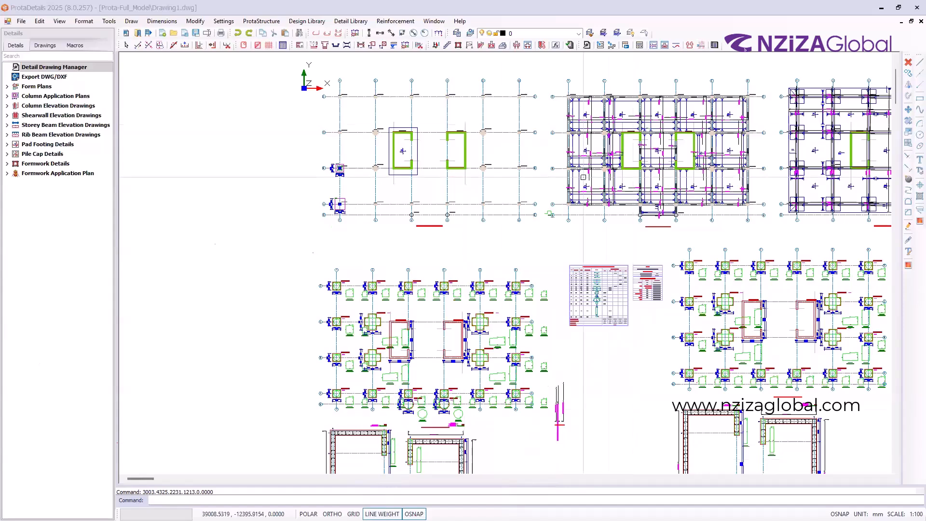
Step: Compare the pile cap at B-1 with the pad footing at A-1 on the storey 0 form plan
{"action": "scroll", "coordinate": [435, 146], "scroll_direction": "up", "scroll_amount": 3}
{"action": "middle_click_drag", "start_coordinate": [314, 234], "coordinate": [402, 276]}
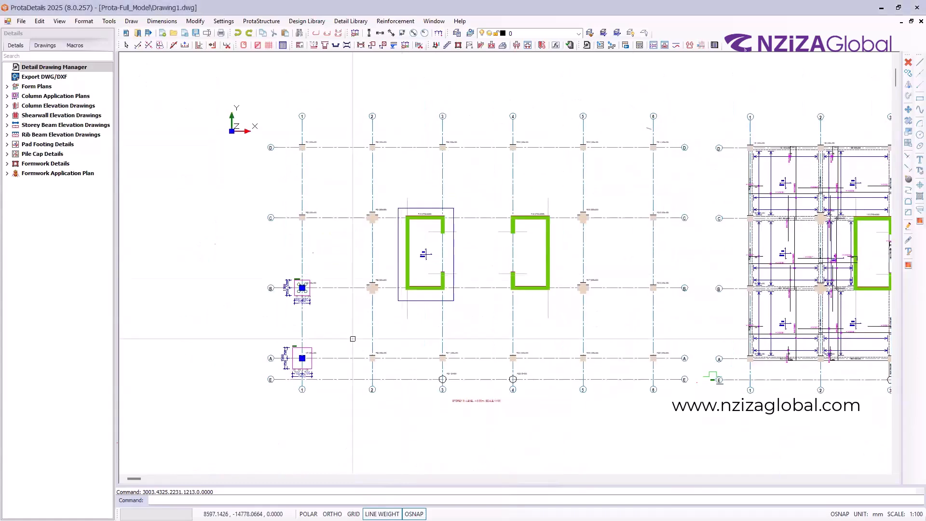
{"action": "scroll", "coordinate": [296, 311], "scroll_direction": "up", "scroll_amount": 4}
{"action": "left_click", "coordinate": [308, 231]}
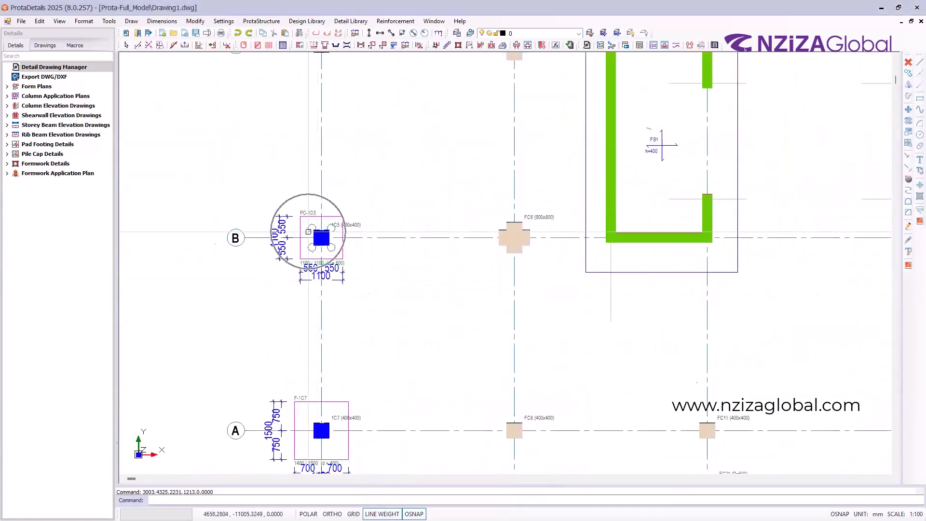
{"action": "scroll", "coordinate": [309, 232], "scroll_direction": "down", "scroll_amount": 4}
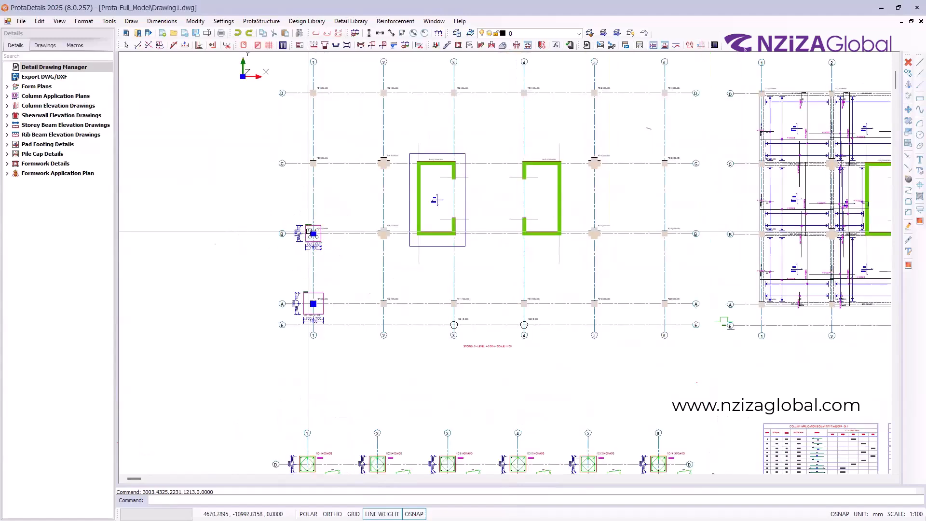
{"action": "scroll", "coordinate": [313, 309], "scroll_direction": "up", "scroll_amount": 4}
{"action": "left_click", "coordinate": [311, 289]}
{"action": "scroll", "coordinate": [303, 298], "scroll_direction": "down", "scroll_amount": 3}
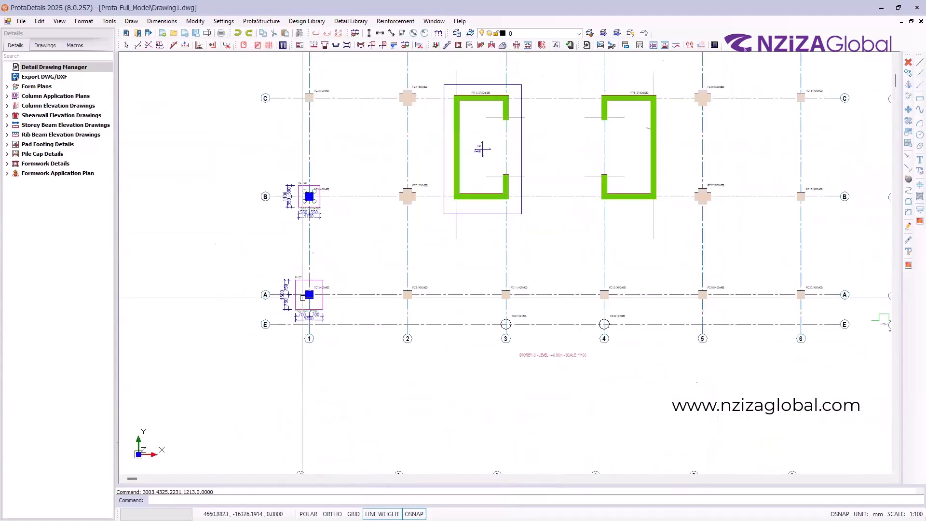
{"action": "scroll", "coordinate": [303, 298], "scroll_direction": "up", "scroll_amount": 4}
{"action": "scroll", "coordinate": [287, 347], "scroll_direction": "down", "scroll_amount": 5}
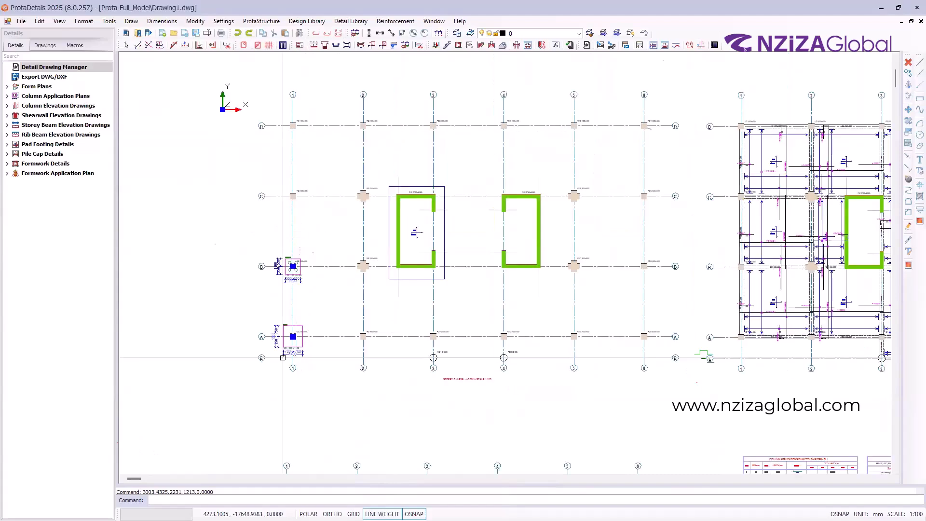
{"action": "scroll", "coordinate": [283, 358], "scroll_direction": "down", "scroll_amount": 4}
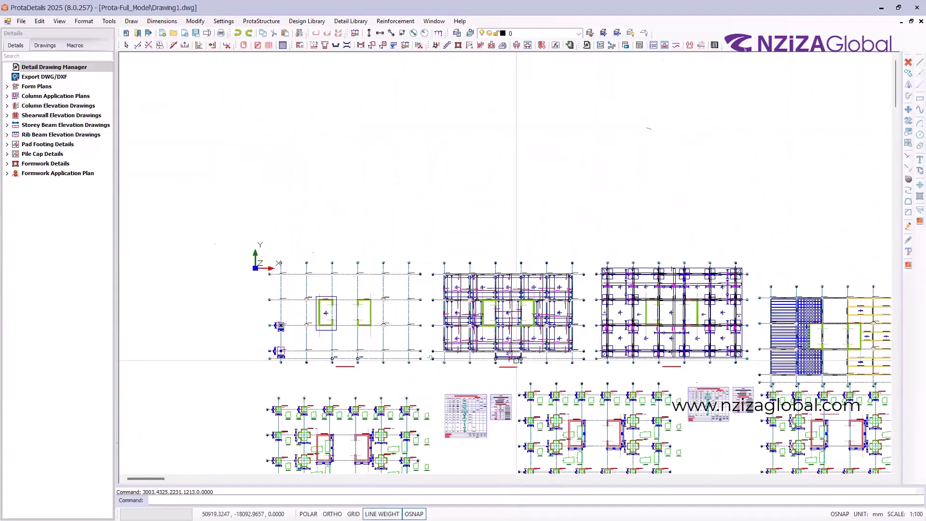
Step: Examine the slab reinforcement labels around slab 1S3 on the storey 1 form plan
{"action": "scroll", "coordinate": [525, 333], "scroll_direction": "up", "scroll_amount": 5}
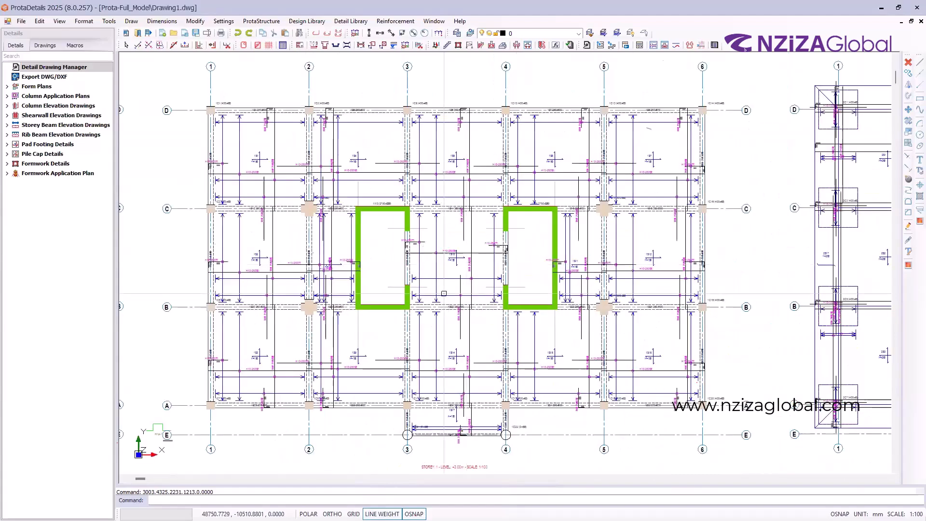
{"action": "scroll", "coordinate": [321, 314], "scroll_direction": "up", "scroll_amount": 9}
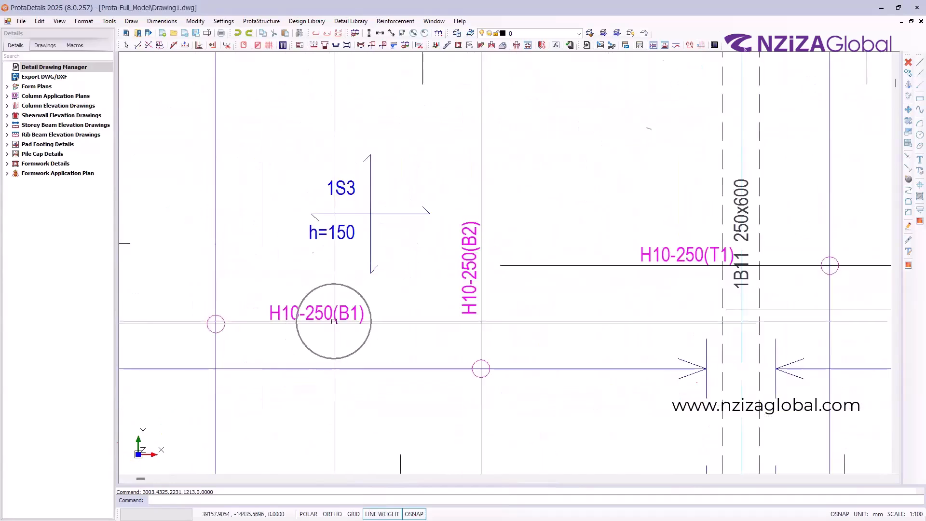
{"action": "scroll", "coordinate": [475, 241], "scroll_direction": "down", "scroll_amount": 3}
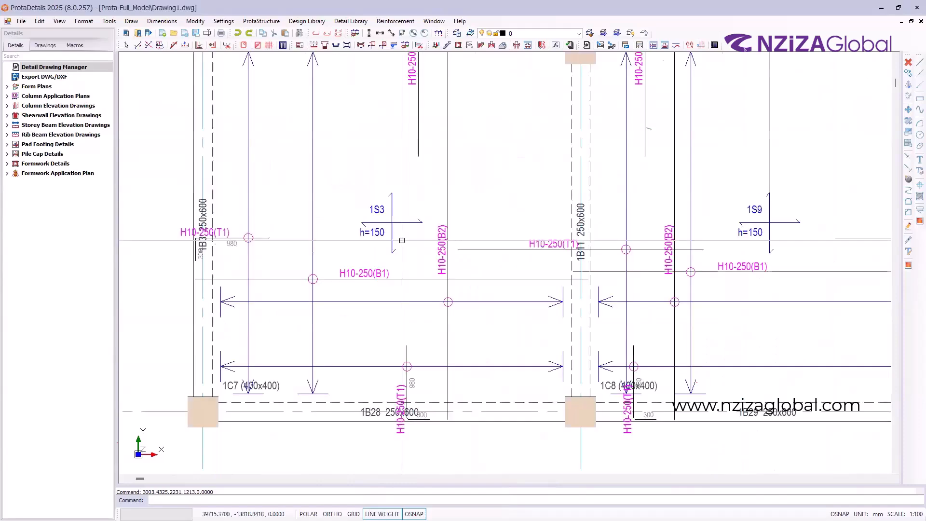
{"action": "scroll", "coordinate": [401, 240], "scroll_direction": "down", "scroll_amount": 5}
{"action": "scroll", "coordinate": [346, 261], "scroll_direction": "down", "scroll_amount": 5}
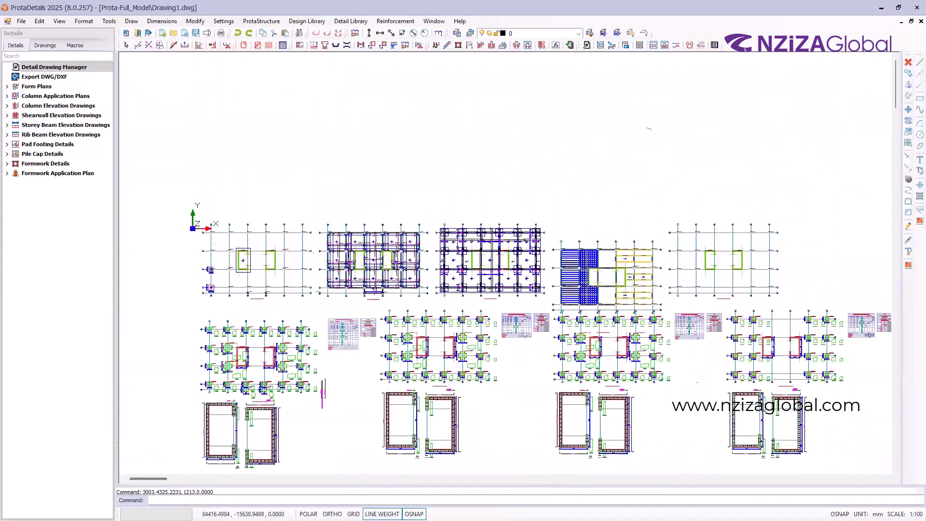
Step: Inspect the slab reinforcement and column panels along axis A on the storey 2 form plan
{"action": "scroll", "coordinate": [623, 247], "scroll_direction": "up", "scroll_amount": 8}
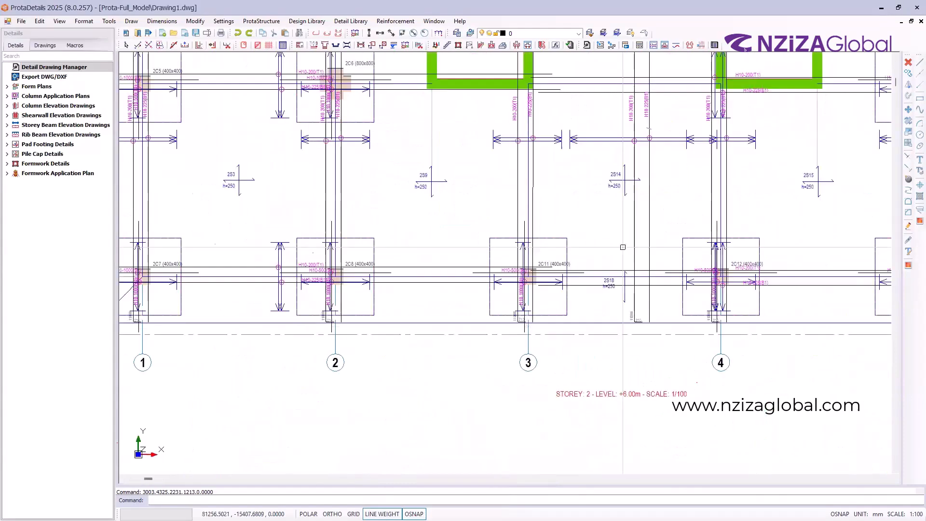
{"action": "scroll", "coordinate": [623, 247], "scroll_direction": "down", "scroll_amount": 2}
{"action": "scroll", "coordinate": [712, 256], "scroll_direction": "up", "scroll_amount": 5}
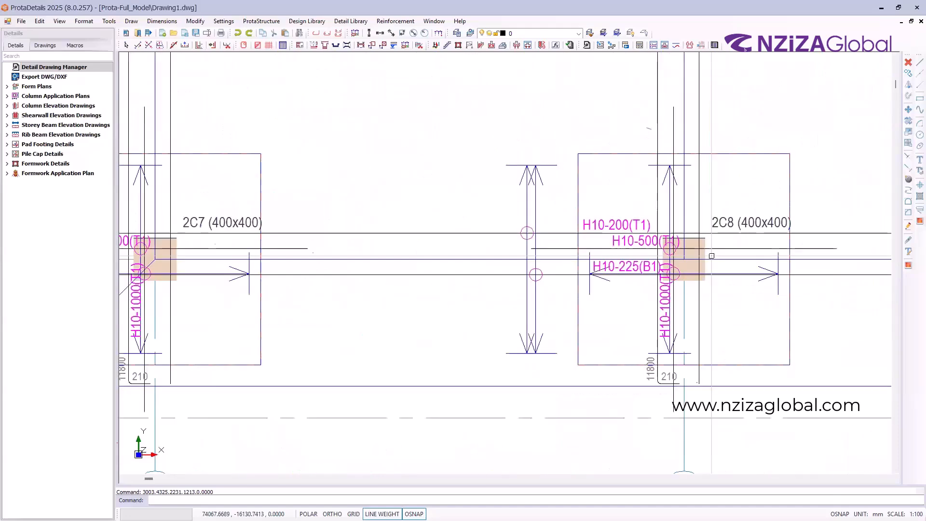
{"action": "scroll", "coordinate": [712, 256], "scroll_direction": "up", "scroll_amount": 1}
{"action": "scroll", "coordinate": [541, 259], "scroll_direction": "down", "scroll_amount": 3}
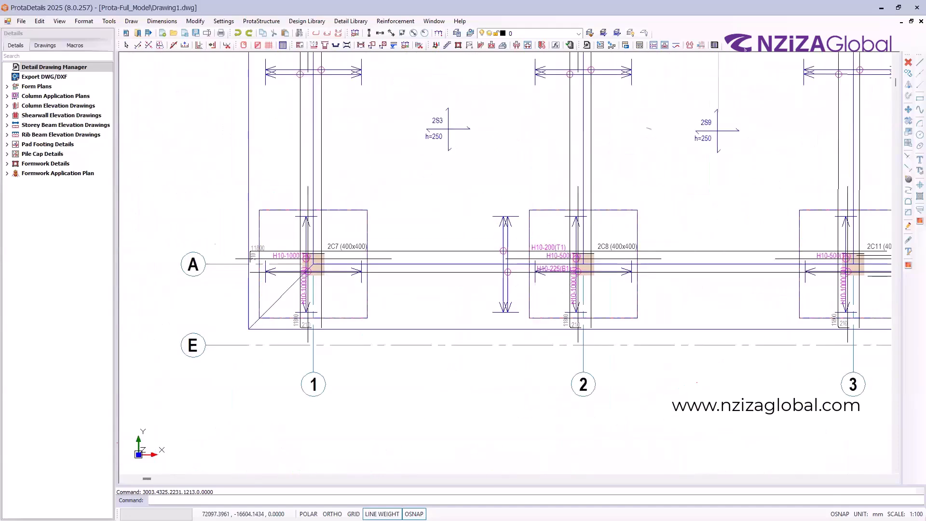
{"action": "scroll", "coordinate": [492, 192], "scroll_direction": "down", "scroll_amount": 3}
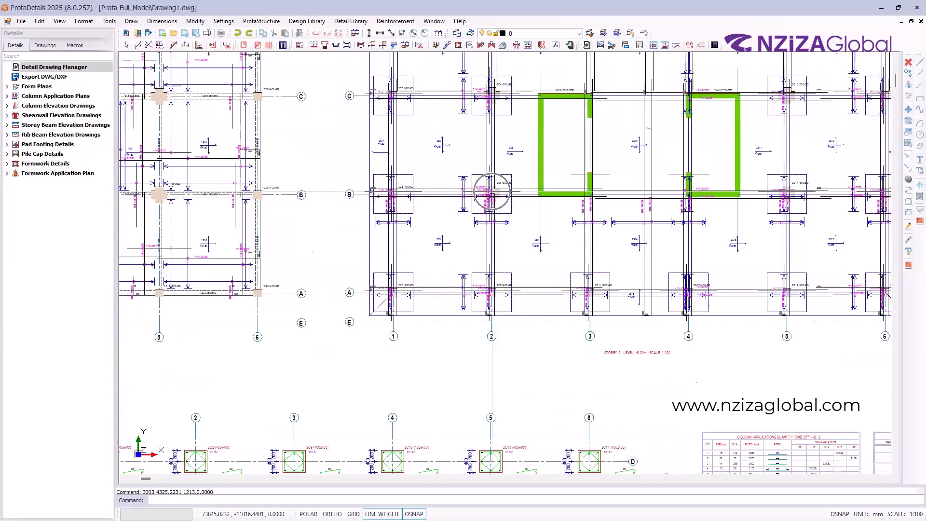
Step: Examine the form plan containing the ribbed and waffle slabs
{"action": "scroll", "coordinate": [415, 227], "scroll_direction": "down", "scroll_amount": 3}
{"action": "scroll", "coordinate": [503, 213], "scroll_direction": "up", "scroll_amount": 3}
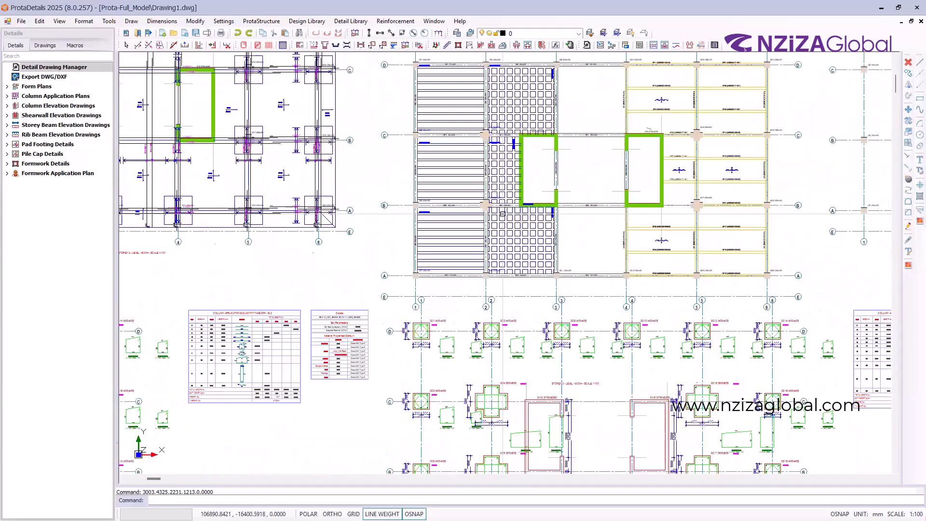
{"action": "scroll", "coordinate": [449, 187], "scroll_direction": "down", "scroll_amount": 2}
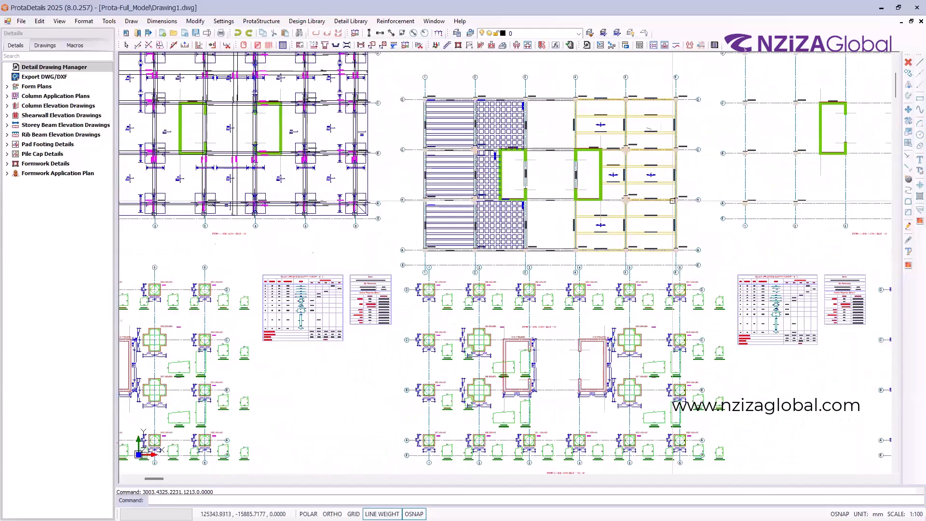
Step: Examine the storey 1 column application plan with its column and shear wall sections
{"action": "scroll", "coordinate": [646, 198], "scroll_direction": "down", "scroll_amount": 5}
{"action": "scroll", "coordinate": [498, 245], "scroll_direction": "up", "scroll_amount": 3}
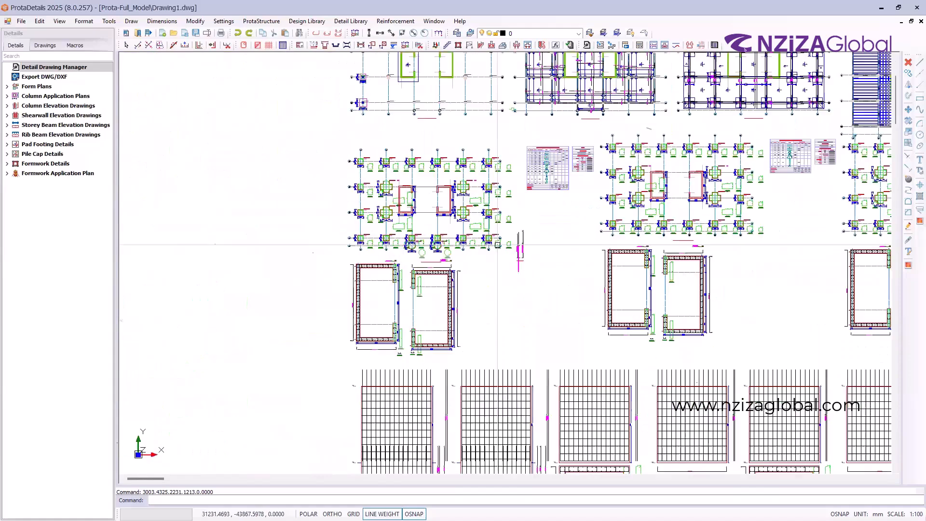
{"action": "scroll", "coordinate": [399, 210], "scroll_direction": "up", "scroll_amount": 4}
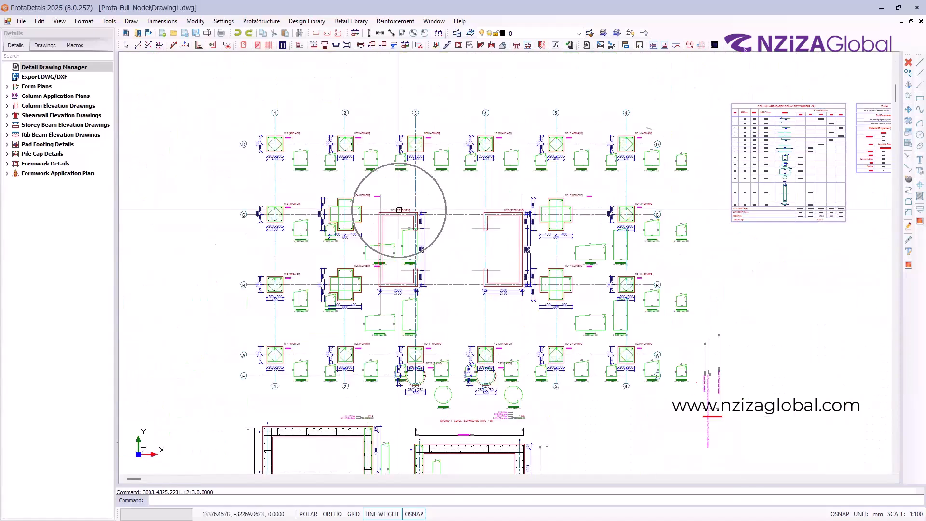
Step: Examine the column sections along axes C and D on the storey 1 column application plan
{"action": "scroll", "coordinate": [310, 131], "scroll_direction": "up", "scroll_amount": 4}
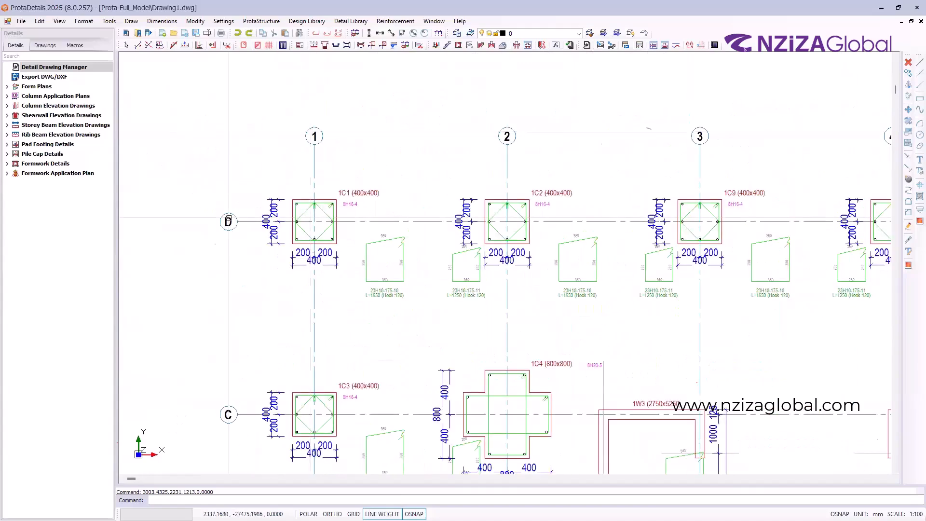
{"action": "scroll", "coordinate": [247, 175], "scroll_direction": "down", "scroll_amount": 1}
{"action": "scroll", "coordinate": [275, 168], "scroll_direction": "down", "scroll_amount": 3}
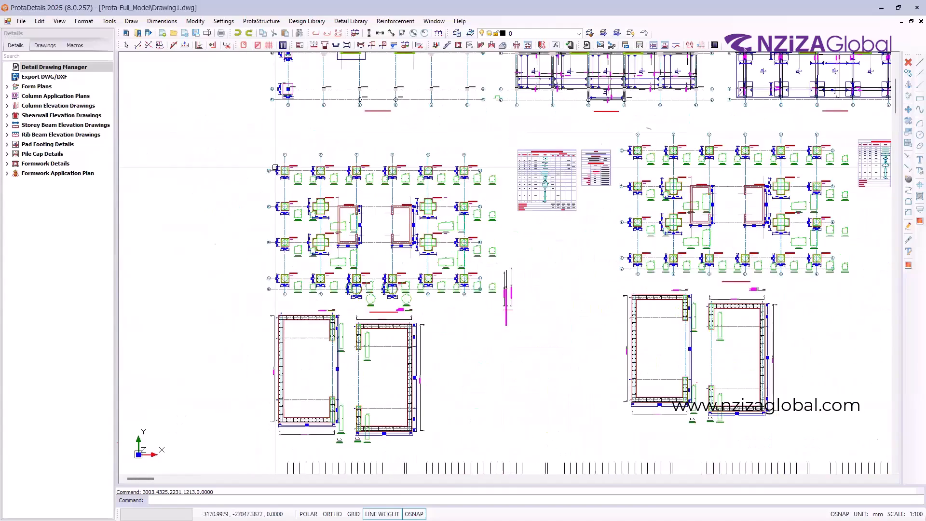
{"action": "scroll", "coordinate": [275, 167], "scroll_direction": "down", "scroll_amount": 2}
Step: Review the storey 1 column quantity take-off table together with the codes and material properties table beside it
{"action": "scroll", "coordinate": [429, 155], "scroll_direction": "up", "scroll_amount": 3}
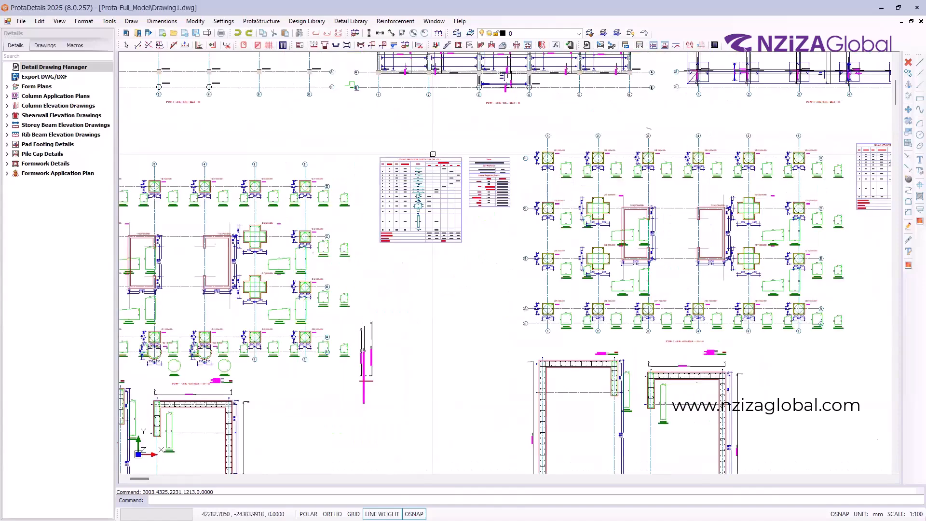
{"action": "scroll", "coordinate": [433, 154], "scroll_direction": "up", "scroll_amount": 4}
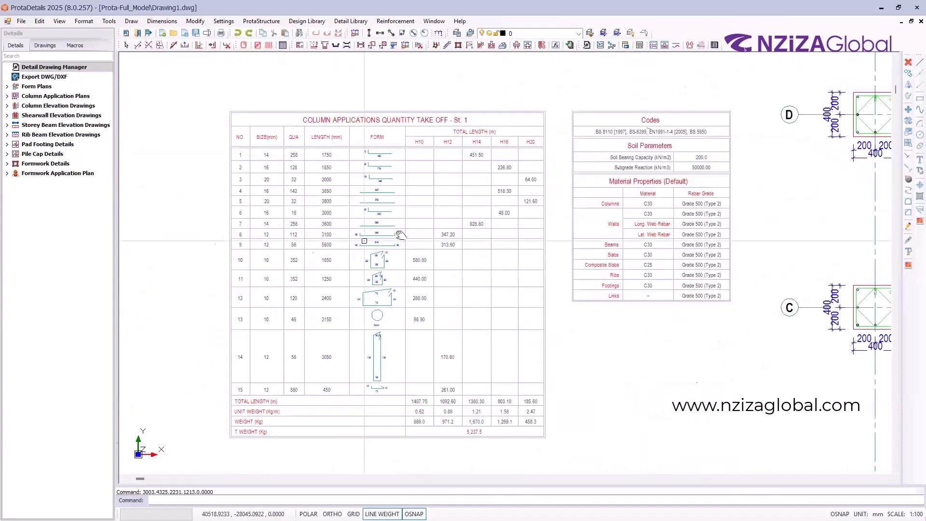
{"action": "middle_click_drag", "start_coordinate": [401, 235], "coordinate": [408, 237]}
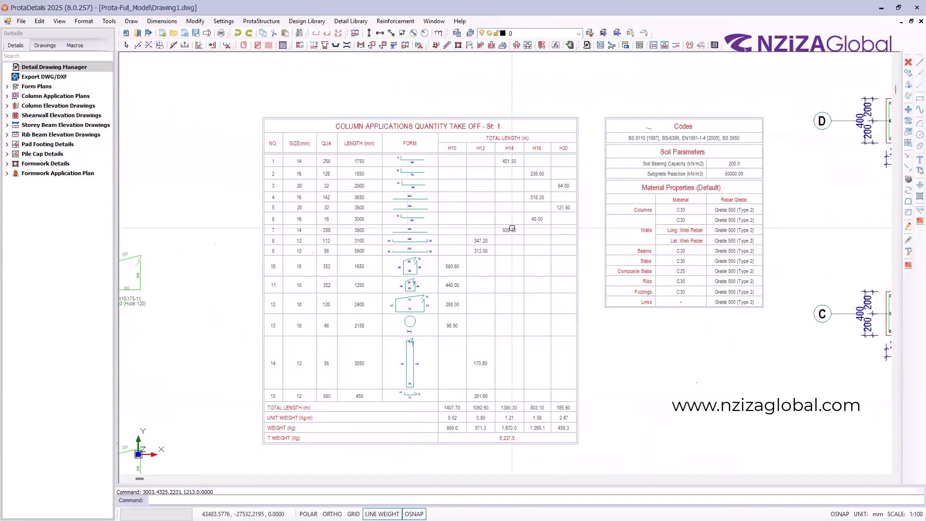
{"action": "scroll", "coordinate": [522, 225], "scroll_direction": "down", "scroll_amount": 1}
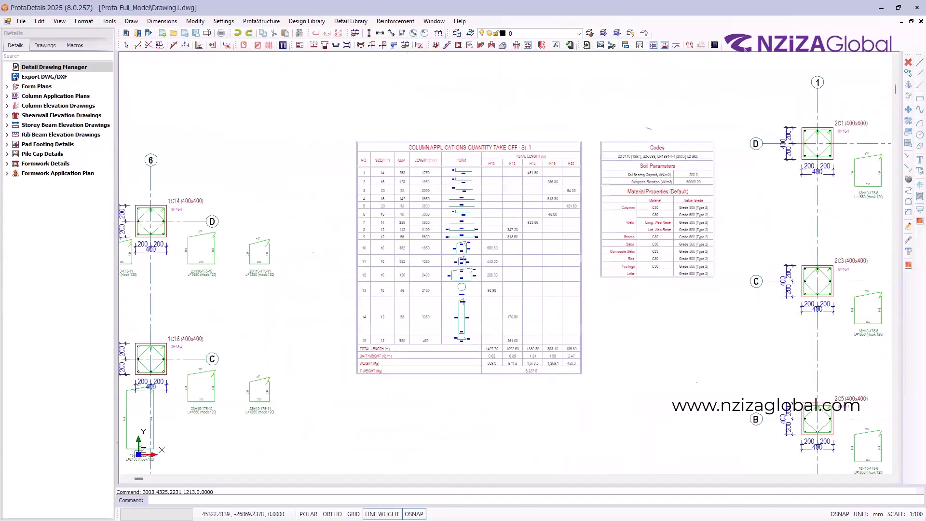
{"action": "scroll", "coordinate": [634, 221], "scroll_direction": "down", "scroll_amount": 5}
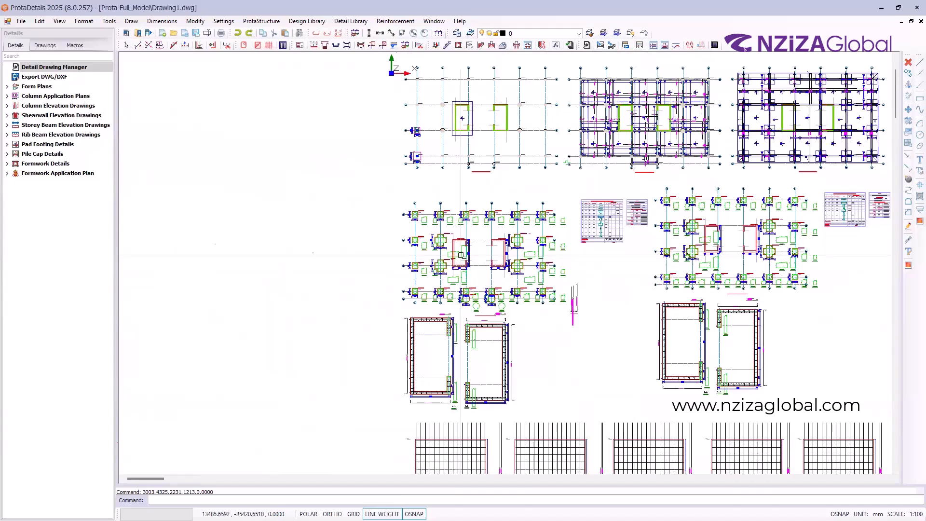
Step: Read the bar sizes, quantities, lengths and bending shapes in the storey 1 column quantity take-off table
{"action": "scroll", "coordinate": [612, 217], "scroll_direction": "up", "scroll_amount": 8}
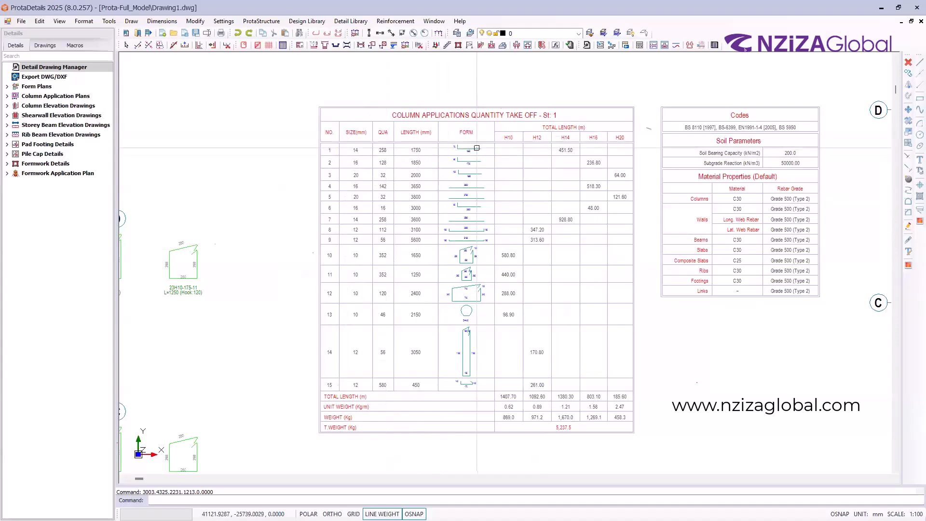
{"action": "scroll", "coordinate": [477, 147], "scroll_direction": "up", "scroll_amount": 1}
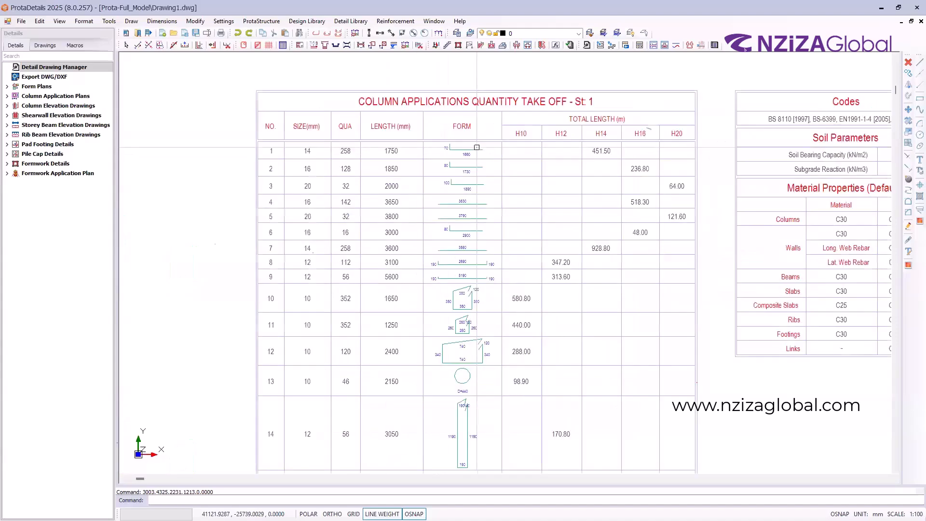
{"action": "scroll", "coordinate": [476, 147], "scroll_direction": "up", "scroll_amount": 2}
{"action": "scroll", "coordinate": [444, 145], "scroll_direction": "down", "scroll_amount": 2}
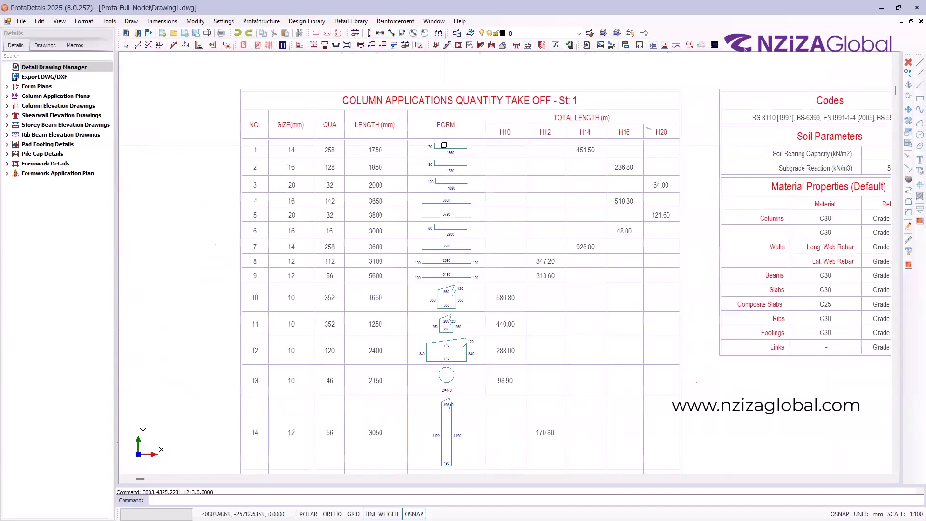
{"action": "scroll", "coordinate": [362, 110], "scroll_direction": "down", "scroll_amount": 2}
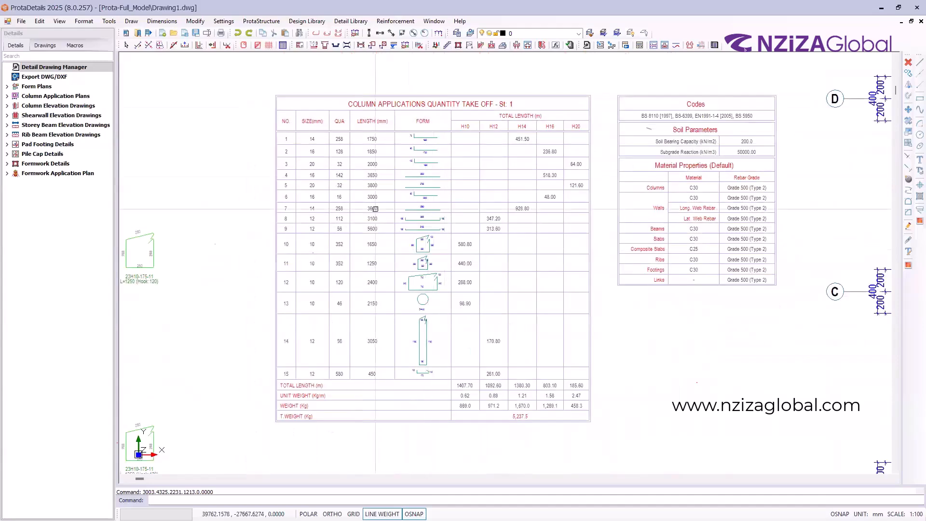
{"action": "scroll", "coordinate": [331, 228], "scroll_direction": "down", "scroll_amount": 3}
{"action": "scroll", "coordinate": [339, 196], "scroll_direction": "up", "scroll_amount": 4}
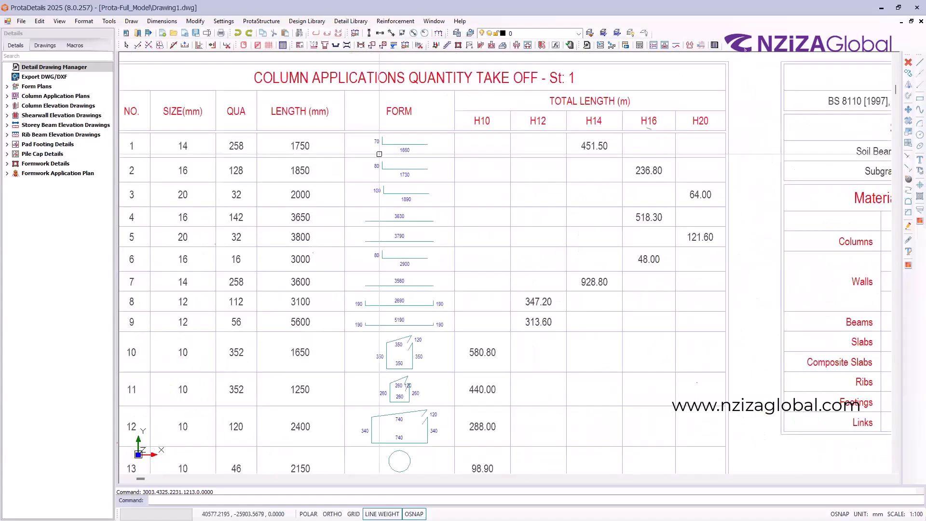
{"action": "scroll", "coordinate": [379, 154], "scroll_direction": "down", "scroll_amount": 3}
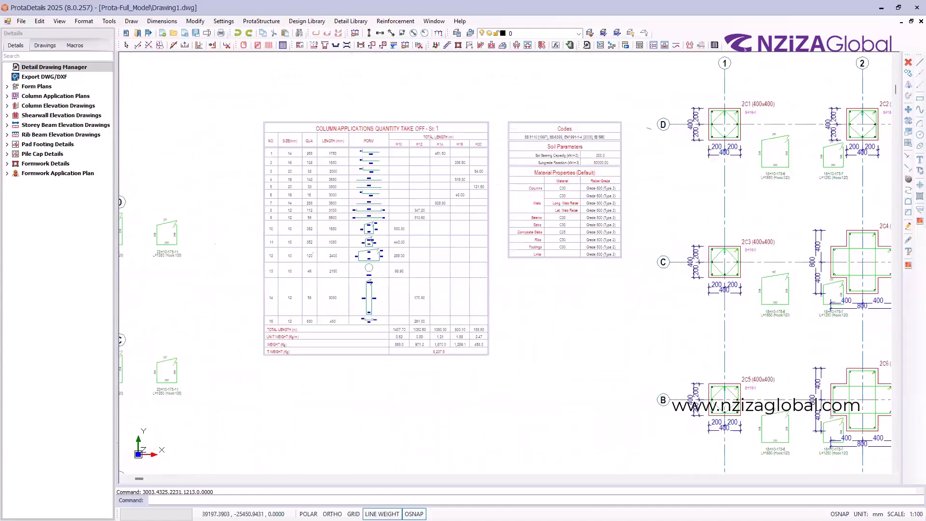
{"action": "scroll", "coordinate": [353, 174], "scroll_direction": "down", "scroll_amount": 3}
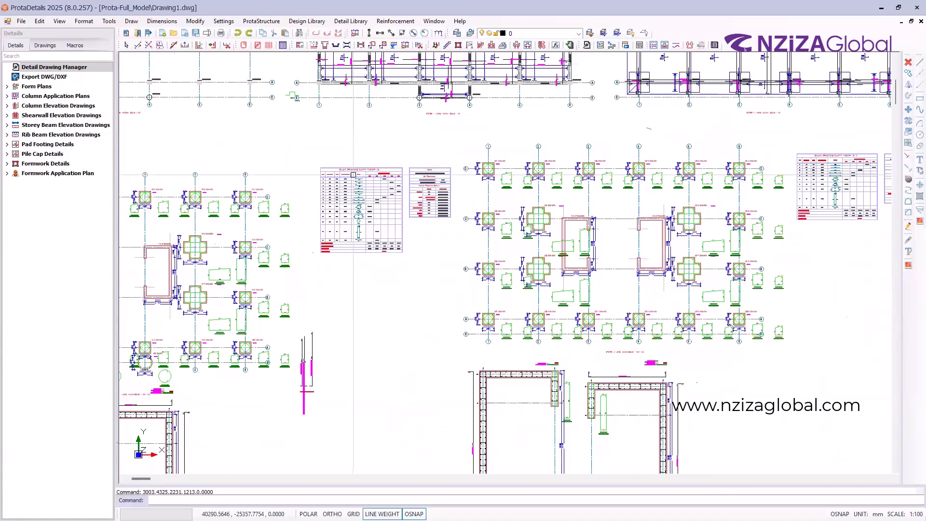
Step: Examine the reinforcement sections of shear wall 1W3 and its neighbouring wall below the storey 1 column application plan
{"action": "scroll", "coordinate": [354, 174], "scroll_direction": "down", "scroll_amount": 3}
{"action": "scroll", "coordinate": [520, 245], "scroll_direction": "up", "scroll_amount": 6}
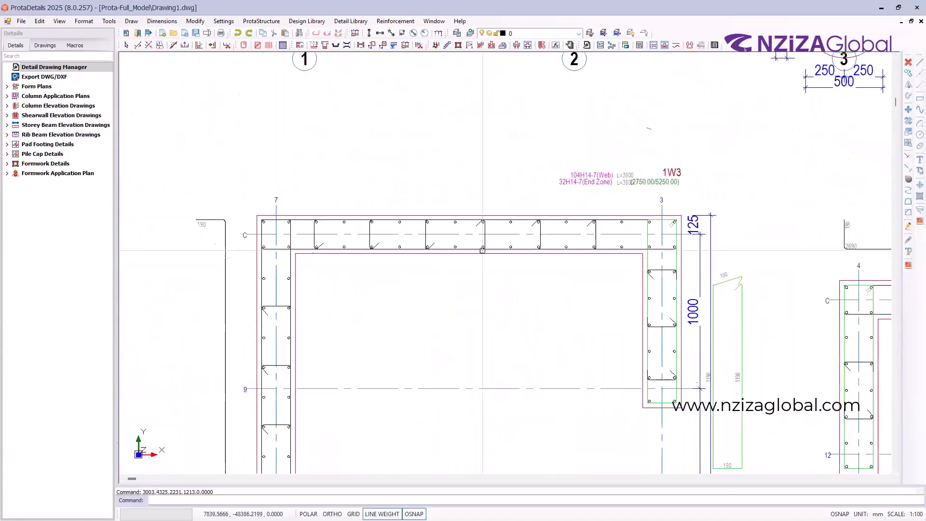
{"action": "scroll", "coordinate": [499, 230], "scroll_direction": "up", "scroll_amount": 2}
{"action": "scroll", "coordinate": [435, 172], "scroll_direction": "down", "scroll_amount": 1}
{"action": "scroll", "coordinate": [435, 172], "scroll_direction": "down", "scroll_amount": 3}
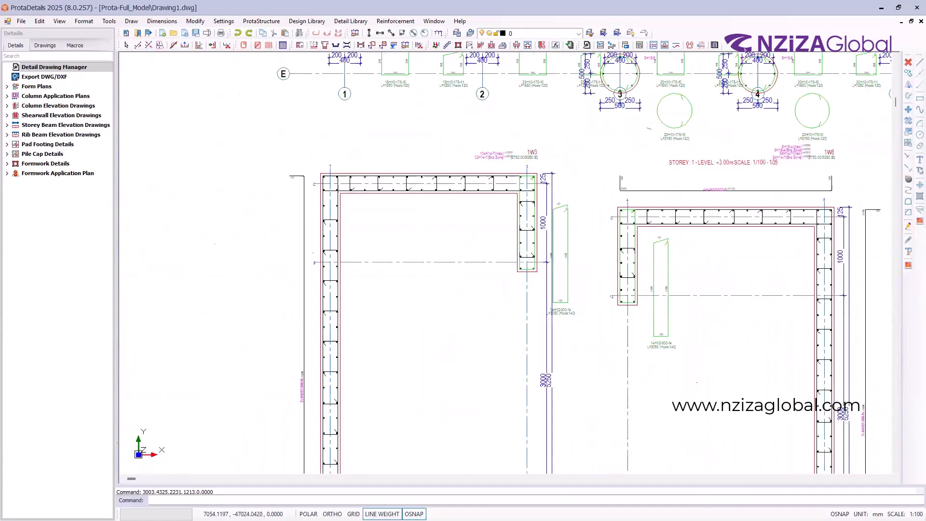
{"action": "scroll", "coordinate": [510, 284], "scroll_direction": "up", "scroll_amount": 2}
{"action": "scroll", "coordinate": [510, 284], "scroll_direction": "up", "scroll_amount": 1}
{"action": "scroll", "coordinate": [509, 252], "scroll_direction": "down", "scroll_amount": 3}
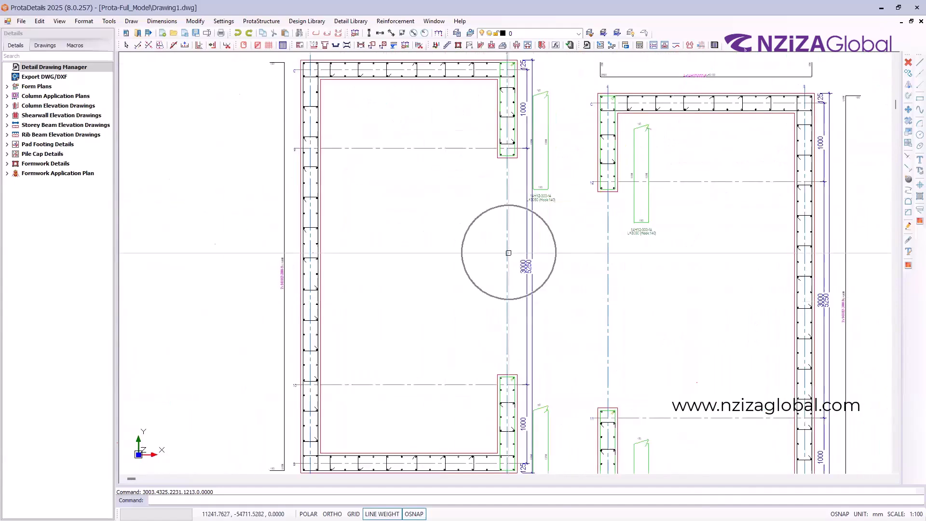
{"action": "scroll", "coordinate": [509, 252], "scroll_direction": "down", "scroll_amount": 5}
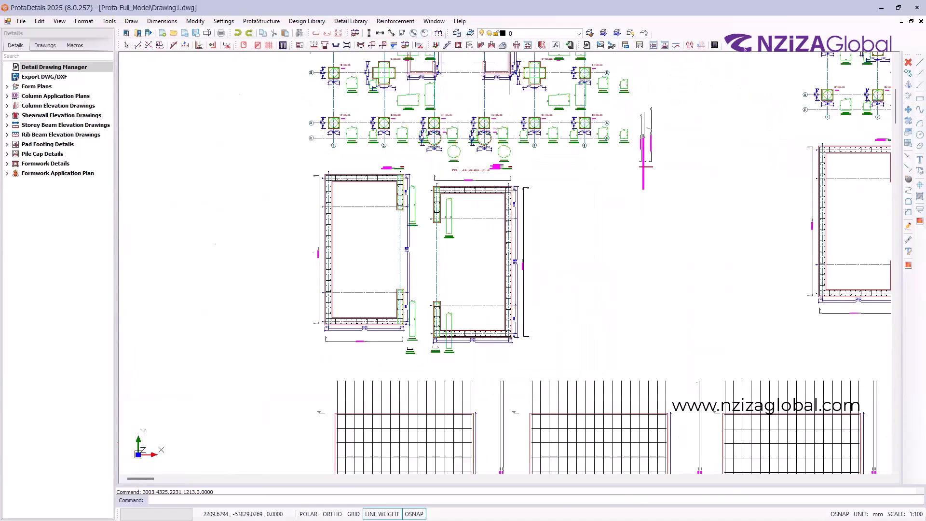
Step: Inspect the column elevation drawings with square and cross-shaped sections and the shear wall elevation details above them
{"action": "scroll", "coordinate": [477, 242], "scroll_direction": "down", "scroll_amount": 2}
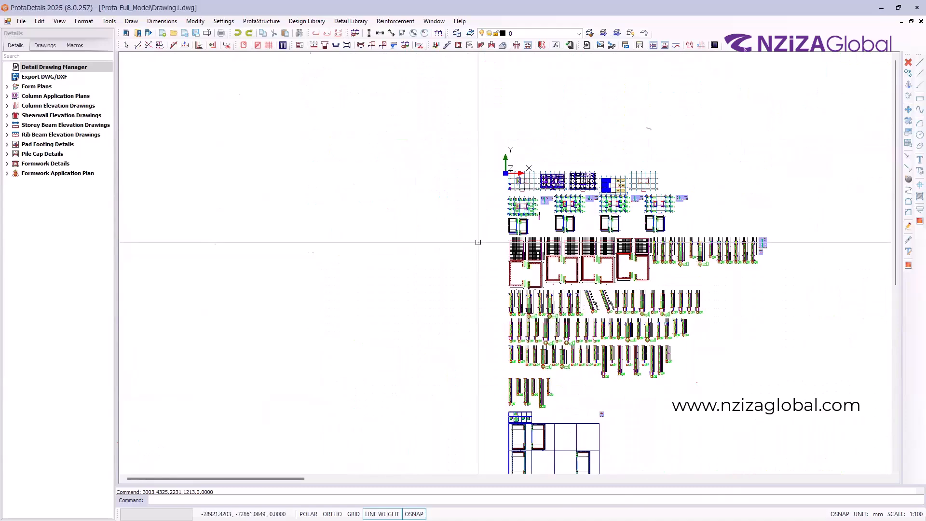
{"action": "scroll", "coordinate": [433, 360], "scroll_direction": "up", "scroll_amount": 8}
{"action": "scroll", "coordinate": [433, 360], "scroll_direction": "up", "scroll_amount": 1}
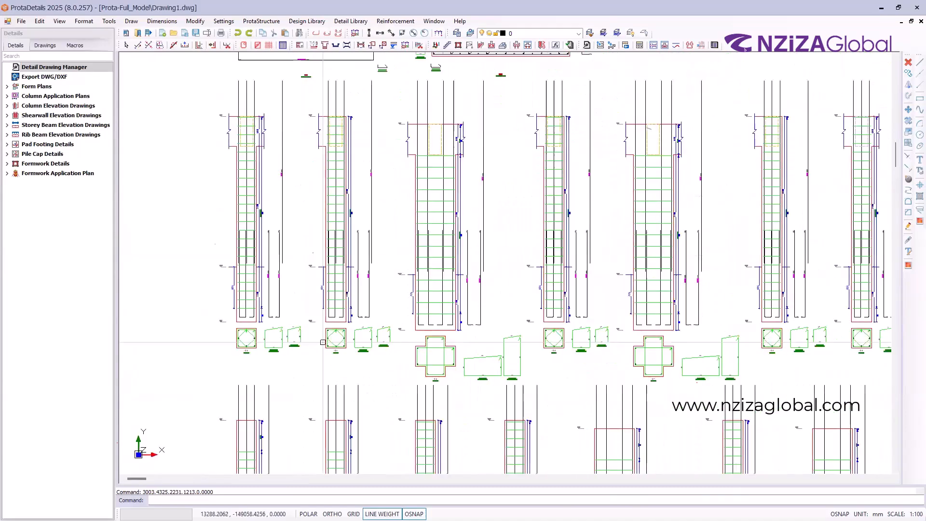
{"action": "scroll", "coordinate": [217, 216], "scroll_direction": "up", "scroll_amount": 3}
{"action": "middle_click_drag", "start_coordinate": [409, 228], "coordinate": [515, 83]}
{"action": "scroll", "coordinate": [413, 297], "scroll_direction": "up", "scroll_amount": 1}
{"action": "scroll", "coordinate": [400, 384], "scroll_direction": "down", "scroll_amount": 3}
{"action": "scroll", "coordinate": [398, 401], "scroll_direction": "down", "scroll_amount": 2}
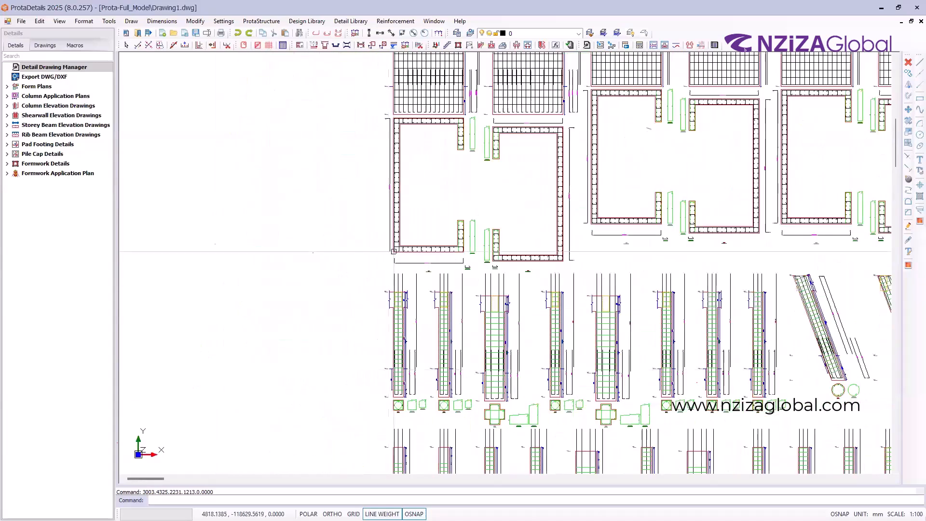
Step: Examine the elevation drawings of the inclined circular columns and their sections
{"action": "scroll", "coordinate": [371, 239], "scroll_direction": "down", "scroll_amount": 5}
{"action": "scroll", "coordinate": [324, 234], "scroll_direction": "up", "scroll_amount": 7}
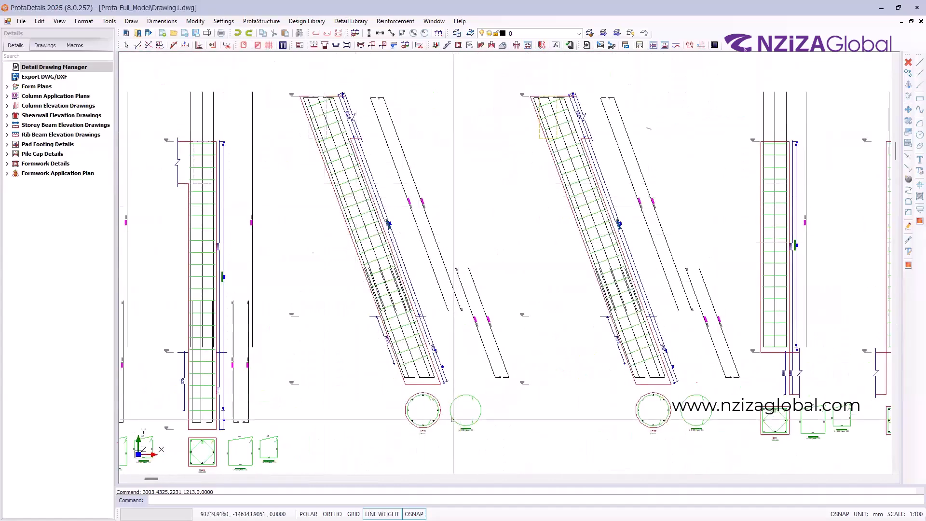
{"action": "scroll", "coordinate": [463, 183], "scroll_direction": "up", "scroll_amount": 4}
{"action": "scroll", "coordinate": [529, 116], "scroll_direction": "down", "scroll_amount": 5}
{"action": "scroll", "coordinate": [491, 119], "scroll_direction": "down", "scroll_amount": 3}
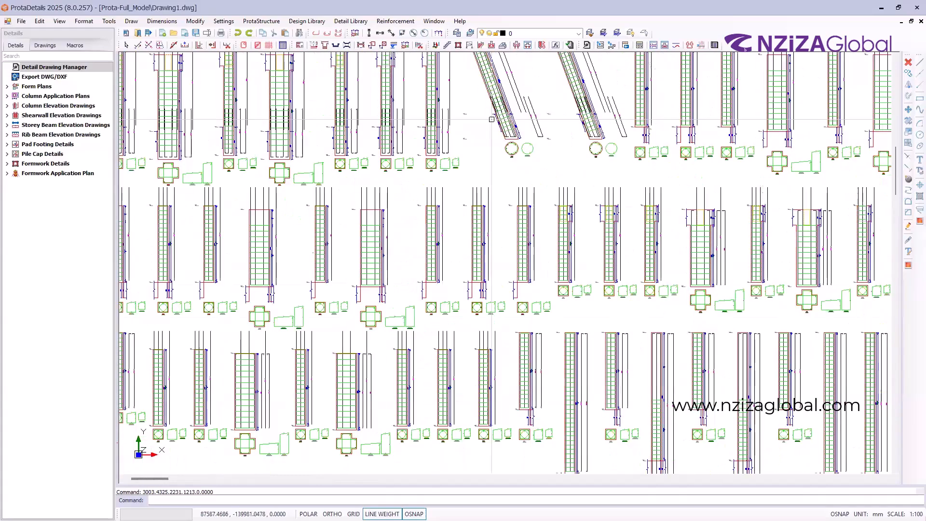
Step: Examine the storey beam elevation drawings and the cross-sections 1-1, 2-2 and 3-3 of a beam
{"action": "scroll", "coordinate": [491, 119], "scroll_direction": "down", "scroll_amount": 6}
{"action": "scroll", "coordinate": [437, 206], "scroll_direction": "up", "scroll_amount": 3}
{"action": "scroll", "coordinate": [434, 212], "scroll_direction": "down", "scroll_amount": 3}
{"action": "scroll", "coordinate": [420, 337], "scroll_direction": "up", "scroll_amount": 9}
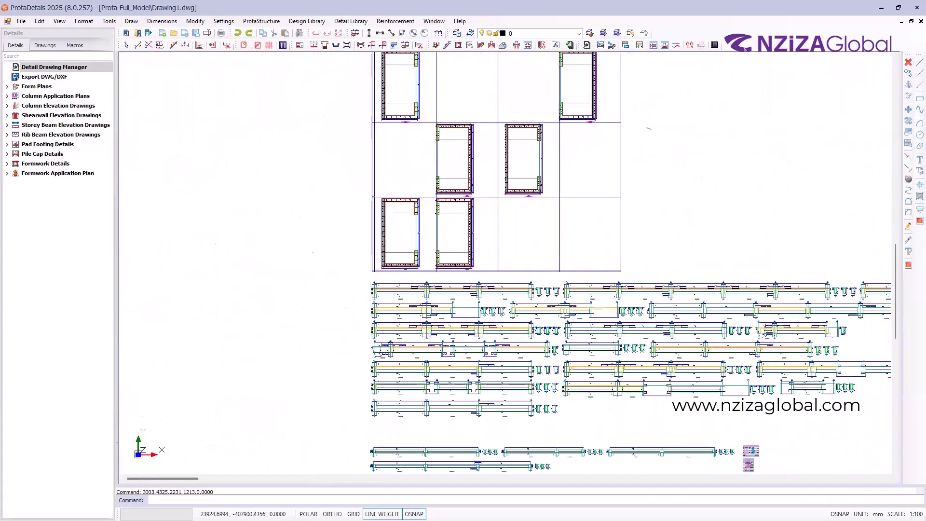
{"action": "scroll", "coordinate": [414, 333], "scroll_direction": "down", "scroll_amount": 3}
{"action": "scroll", "coordinate": [489, 271], "scroll_direction": "up", "scroll_amount": 8}
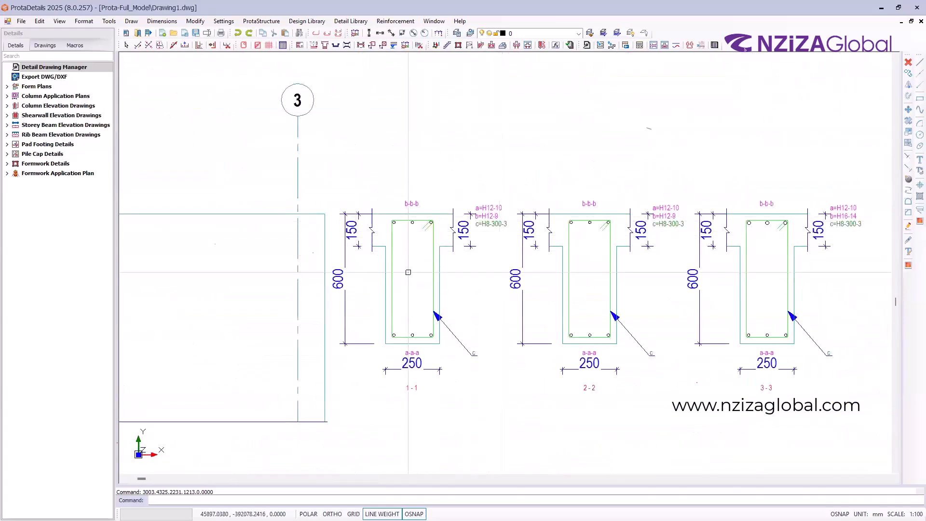
{"action": "scroll", "coordinate": [422, 351], "scroll_direction": "down", "scroll_amount": 8}
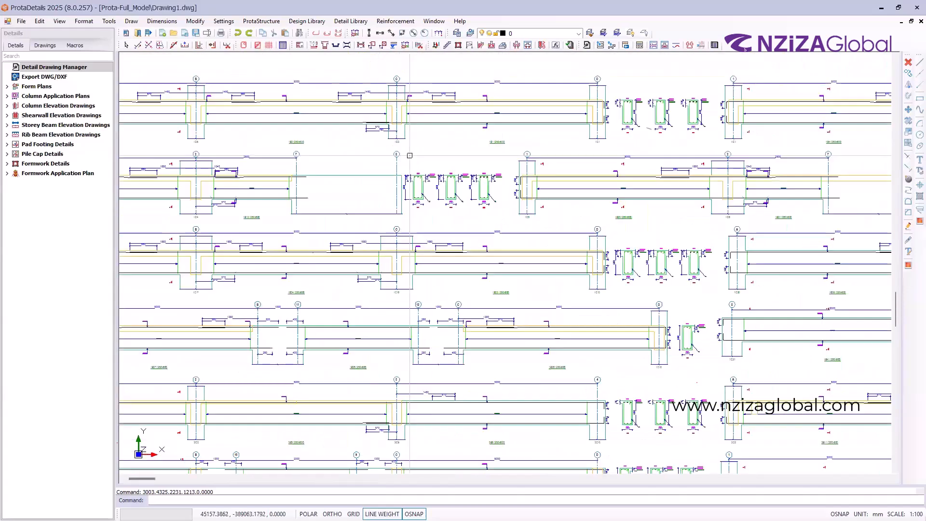
Step: Inspect the column formwork elevations with their stringers and inclined braces
{"action": "scroll", "coordinate": [407, 145], "scroll_direction": "down", "scroll_amount": 3}
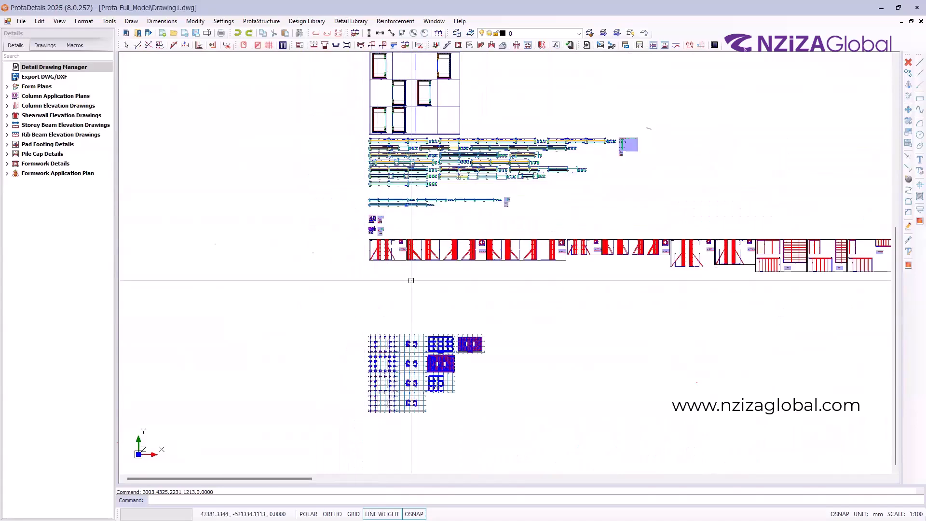
{"action": "scroll", "coordinate": [362, 187], "scroll_direction": "up", "scroll_amount": 6}
{"action": "scroll", "coordinate": [363, 188], "scroll_direction": "up", "scroll_amount": 5}
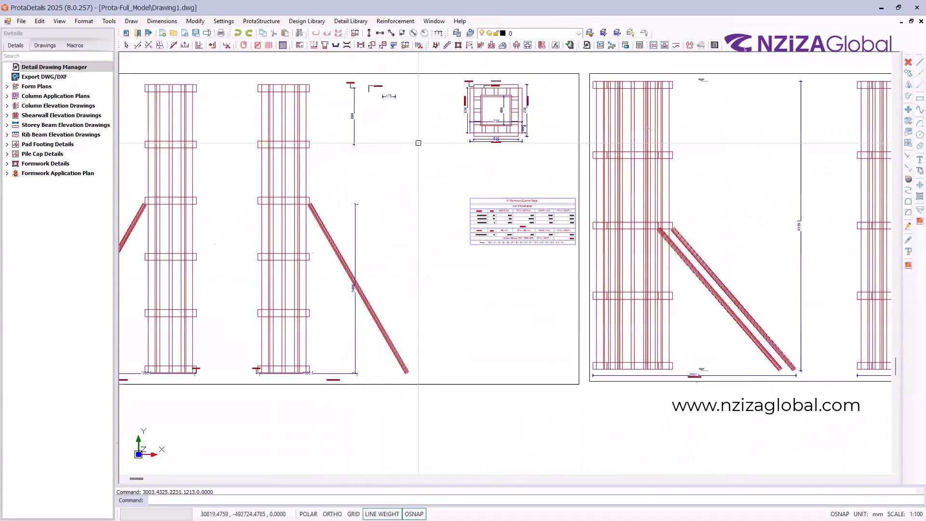
{"action": "scroll", "coordinate": [258, 155], "scroll_direction": "up", "scroll_amount": 3}
{"action": "scroll", "coordinate": [483, 169], "scroll_direction": "down", "scroll_amount": 5}
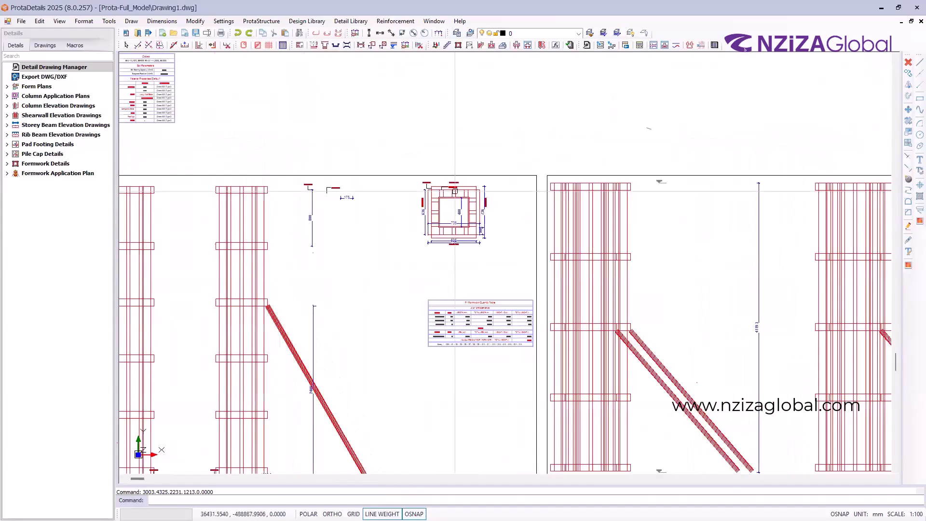
Step: Read the dimensioned F1 formwork cross-section and the F1 Formwork Quantity Table
{"action": "scroll", "coordinate": [463, 224], "scroll_direction": "up", "scroll_amount": 5}
{"action": "scroll", "coordinate": [462, 215], "scroll_direction": "up", "scroll_amount": 5}
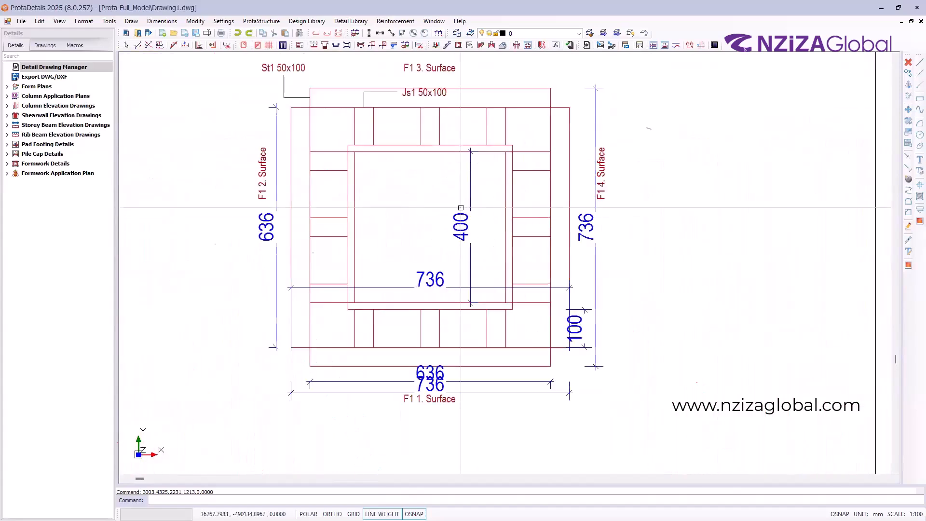
{"action": "scroll", "coordinate": [462, 207], "scroll_direction": "down", "scroll_amount": 6}
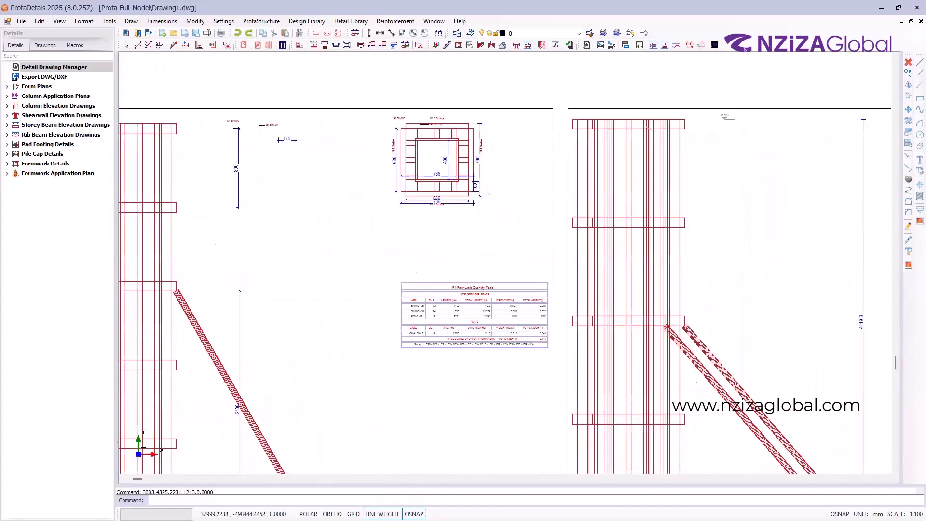
{"action": "scroll", "coordinate": [476, 323], "scroll_direction": "up", "scroll_amount": 5}
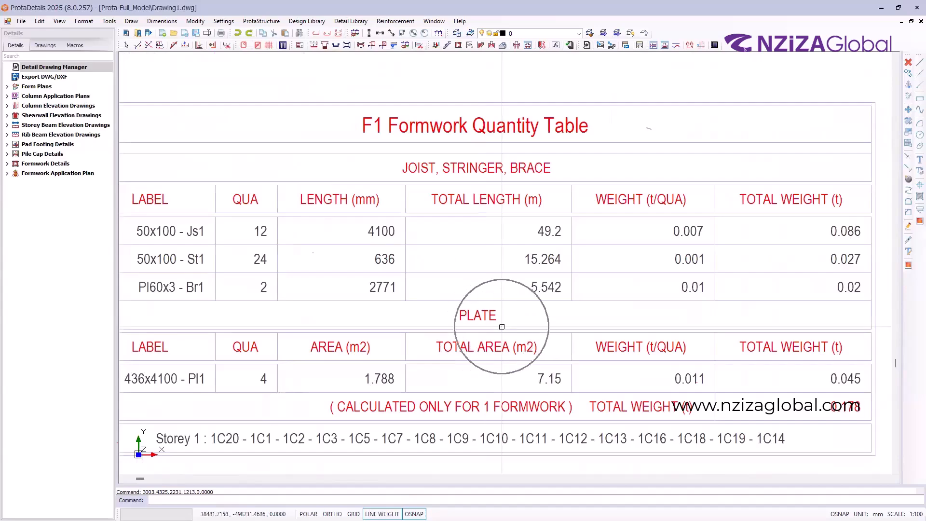
{"action": "scroll", "coordinate": [502, 326], "scroll_direction": "down", "scroll_amount": 6}
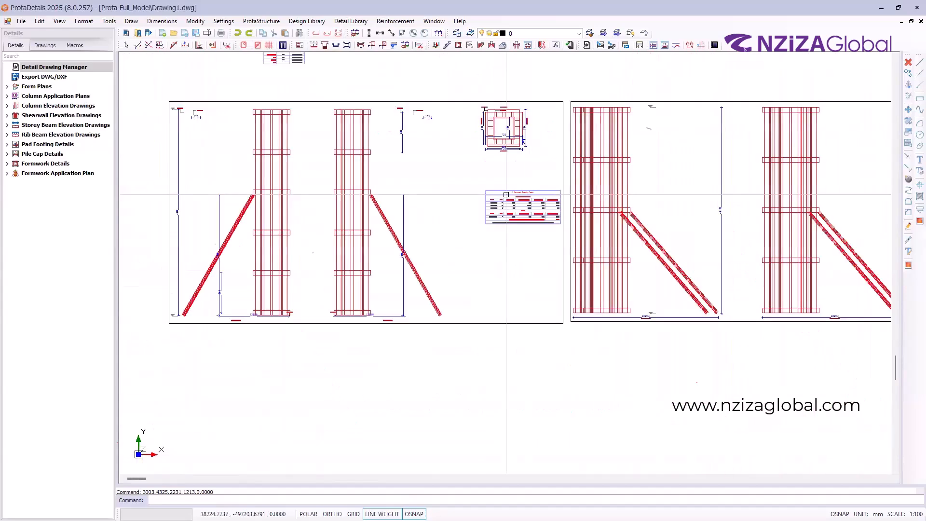
Step: Look over the remaining formwork detail sheets along the row and the complete set of generated drawings
{"action": "scroll", "coordinate": [507, 195], "scroll_direction": "down", "scroll_amount": 6}
{"action": "scroll", "coordinate": [710, 204], "scroll_direction": "up", "scroll_amount": 5}
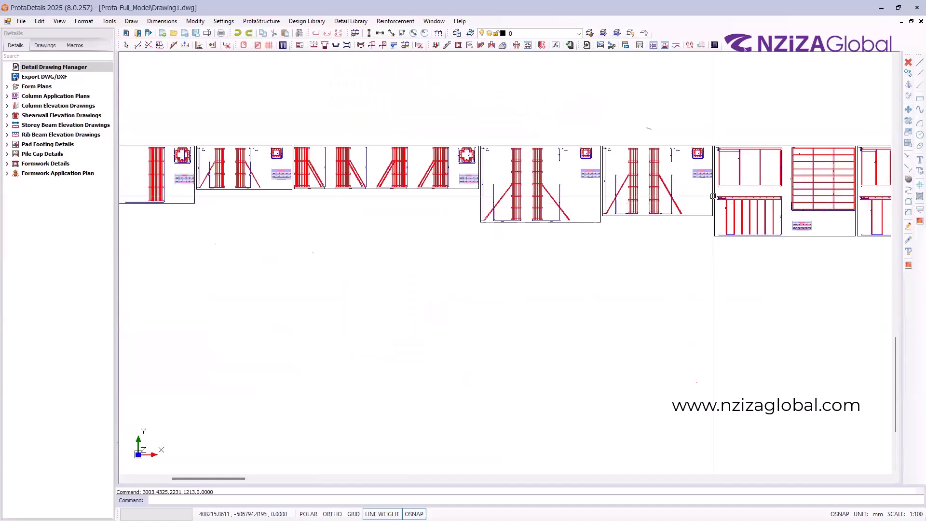
{"action": "scroll", "coordinate": [585, 244], "scroll_direction": "down", "scroll_amount": 10}
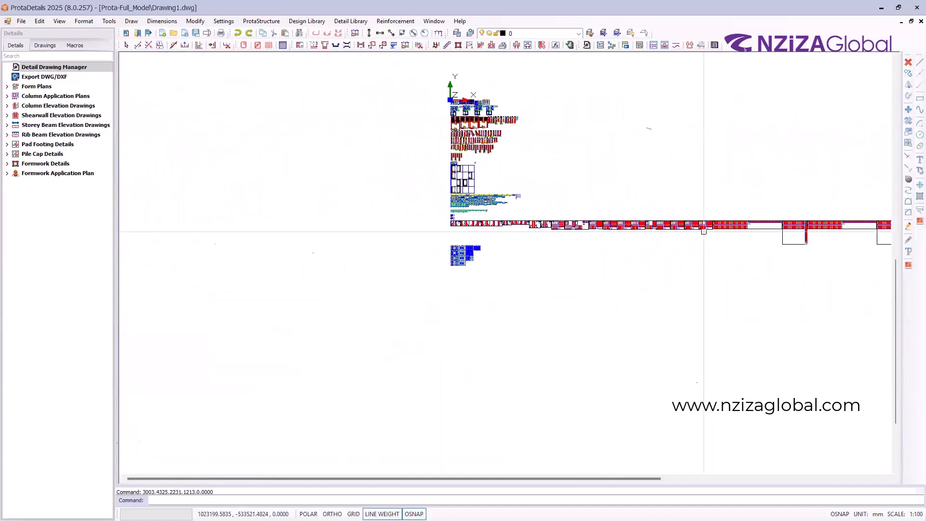
Step: Examine the formwork application plans of the columns, core walls, beams and slabs below the formwork details
{"action": "scroll", "coordinate": [453, 258], "scroll_direction": "up", "scroll_amount": 2}
{"action": "scroll", "coordinate": [467, 226], "scroll_direction": "up", "scroll_amount": 6}
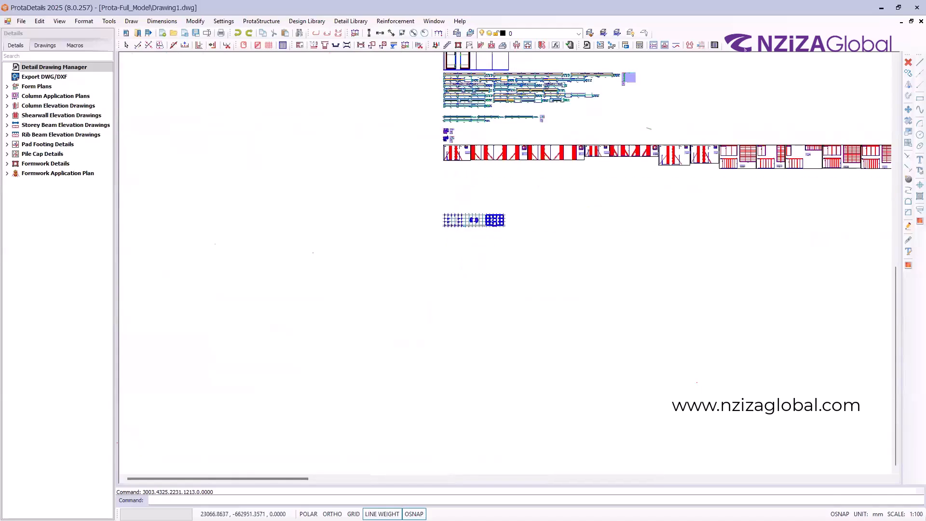
{"action": "scroll", "coordinate": [463, 250], "scroll_direction": "up", "scroll_amount": 5}
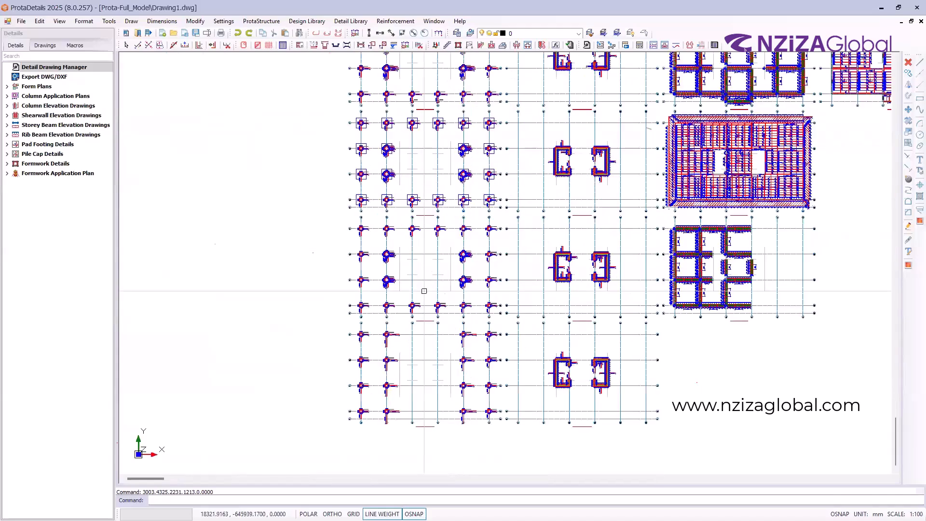
{"action": "scroll", "coordinate": [247, 266], "scroll_direction": "down", "scroll_amount": 4}
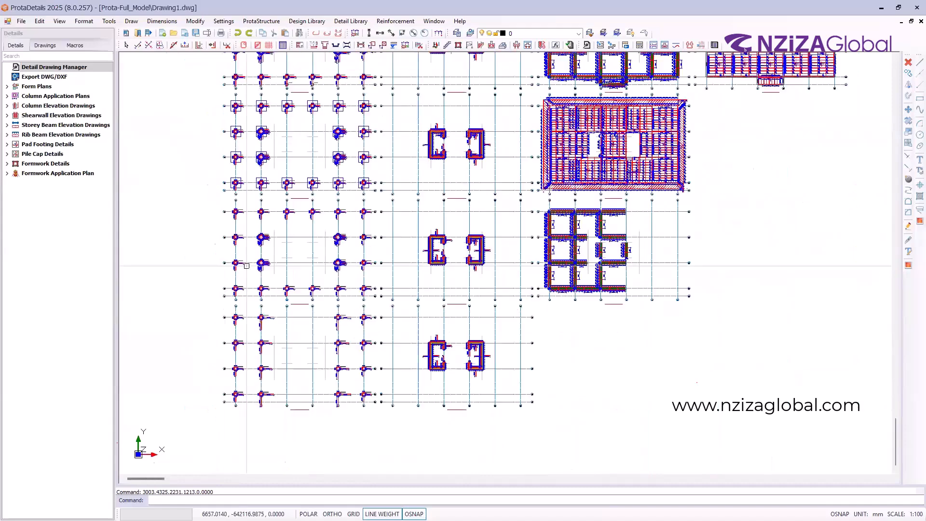
{"action": "scroll", "coordinate": [392, 278], "scroll_direction": "down", "scroll_amount": 9}
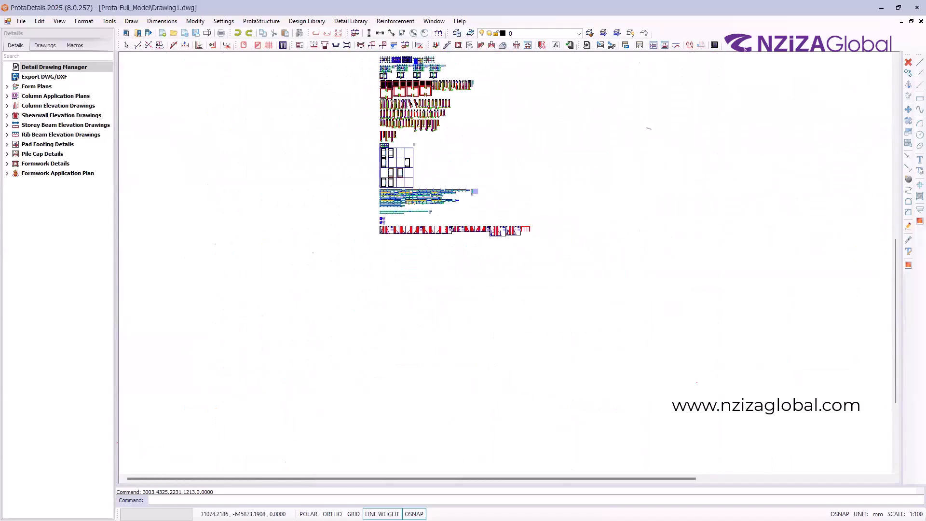
Step: Generate a Landscape quantity table titled QUANTITY TABLE for the last column elevation in the row and place it beside that elevation
{"action": "scroll", "coordinate": [380, 175], "scroll_direction": "up", "scroll_amount": 5}
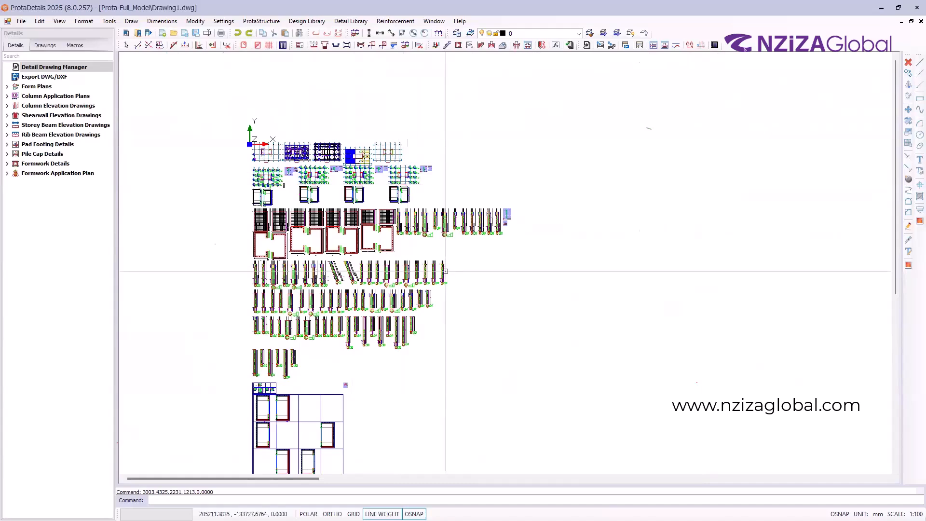
{"action": "scroll", "coordinate": [441, 268], "scroll_direction": "up", "scroll_amount": 5}
{"action": "scroll", "coordinate": [437, 225], "scroll_direction": "up", "scroll_amount": 4}
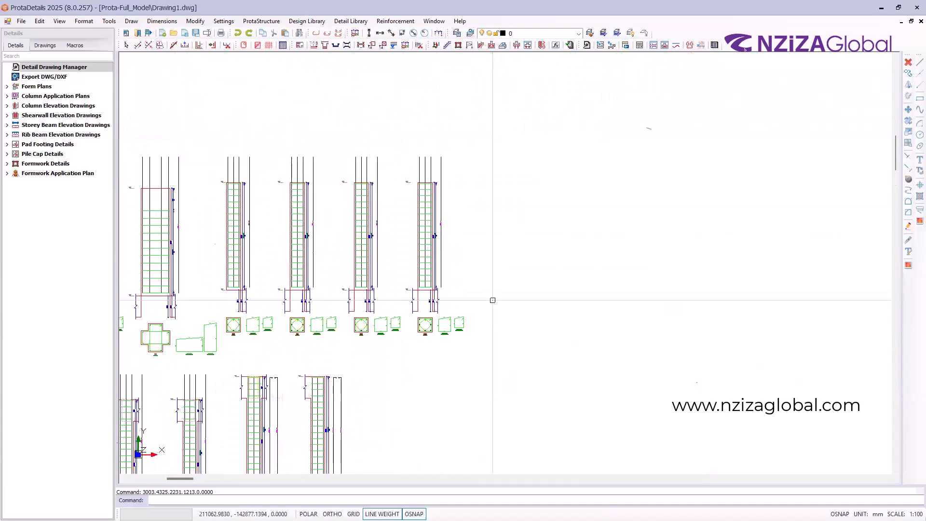
{"action": "scroll", "coordinate": [429, 224], "scroll_direction": "up", "scroll_amount": 2}
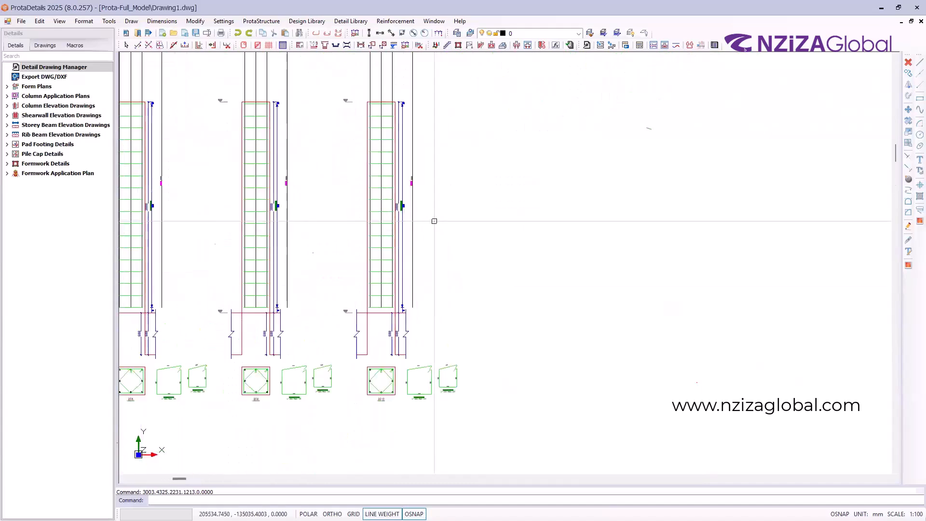
{"action": "middle_click_drag", "start_coordinate": [433, 220], "coordinate": [442, 252]}
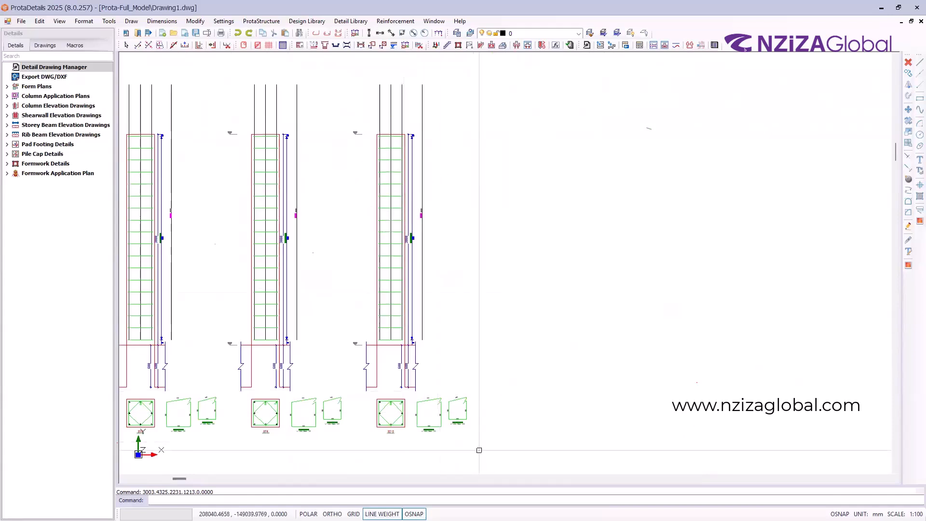
{"action": "left_click", "coordinate": [509, 446]}
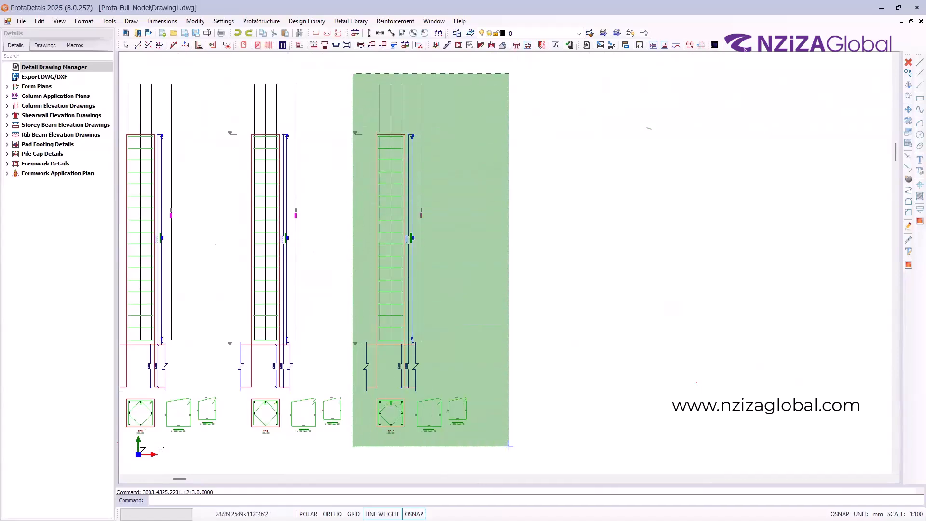
{"action": "left_click", "coordinate": [356, 84]}
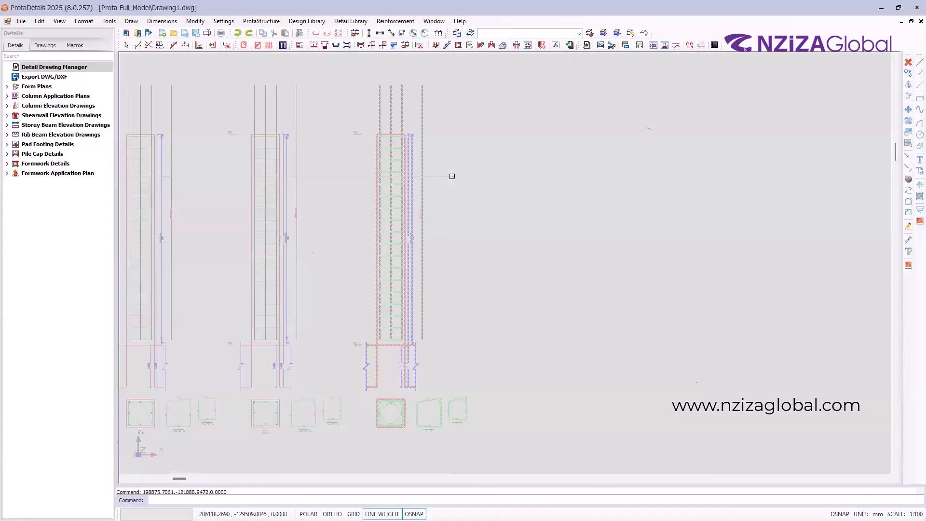
{"action": "right_click", "coordinate": [452, 177]}
{"action": "left_click", "coordinate": [471, 182]}
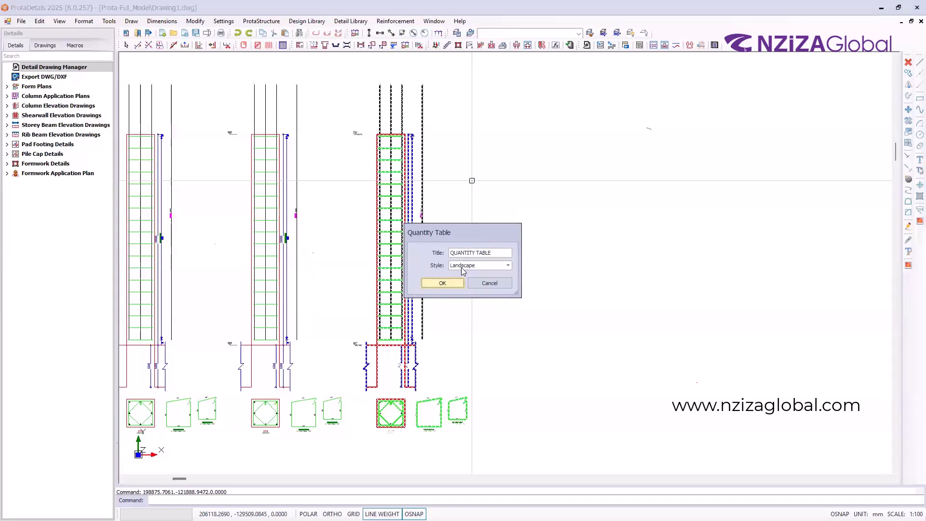
{"action": "left_click", "coordinate": [444, 285]}
{"action": "left_click", "coordinate": [501, 300]}
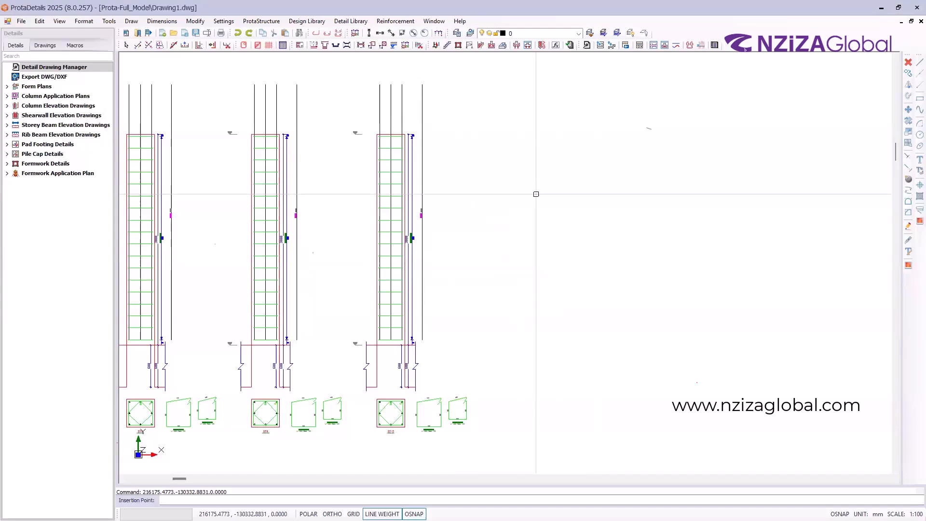
Step: Read the bar sizes, quantities, lengths, forms and weights listed in the column's quantity table
{"action": "scroll", "coordinate": [627, 207], "scroll_direction": "up", "scroll_amount": 4}
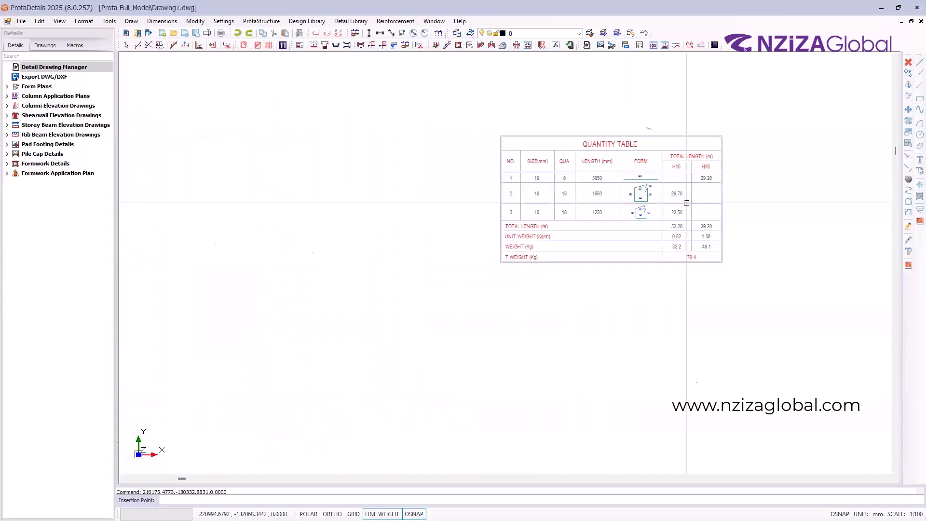
{"action": "scroll", "coordinate": [687, 203], "scroll_direction": "up", "scroll_amount": 3}
{"action": "scroll", "coordinate": [456, 193], "scroll_direction": "down", "scroll_amount": 2}
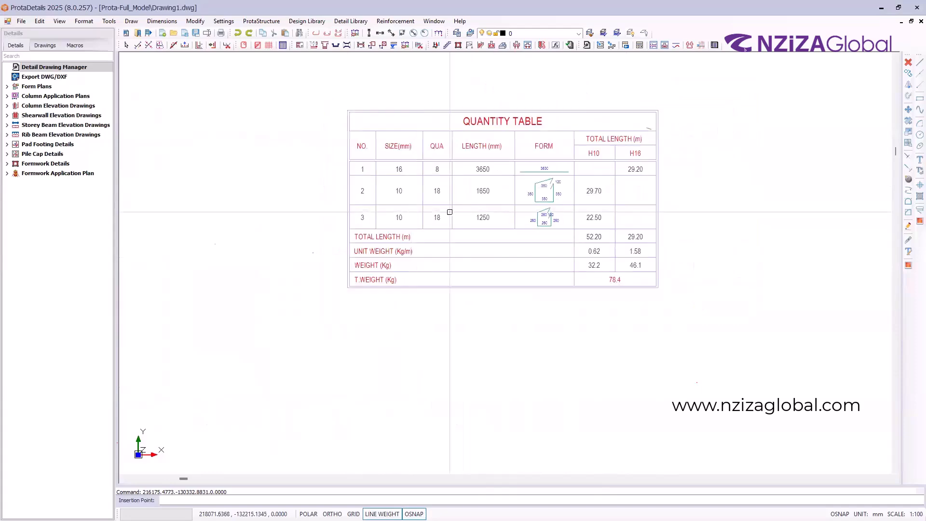
{"action": "scroll", "coordinate": [450, 212], "scroll_direction": "down", "scroll_amount": 5}
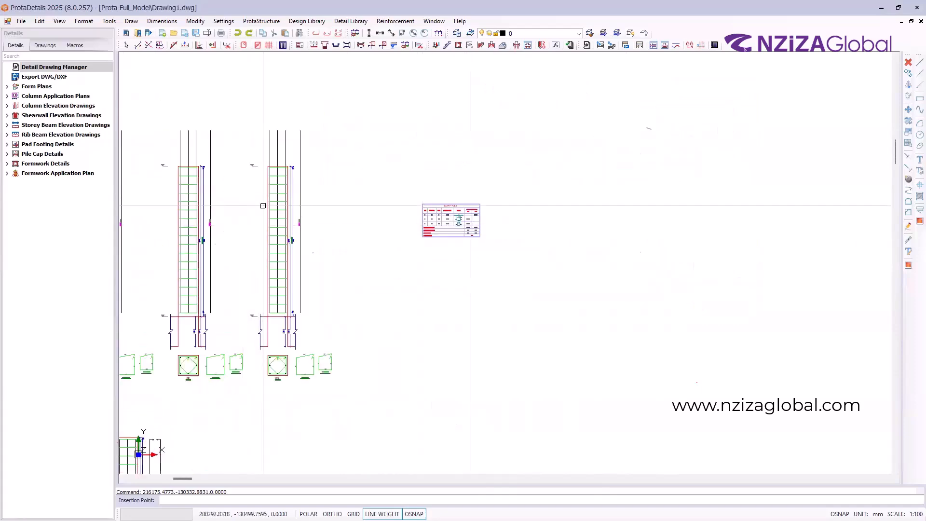
{"action": "scroll", "coordinate": [464, 219], "scroll_direction": "up", "scroll_amount": 3}
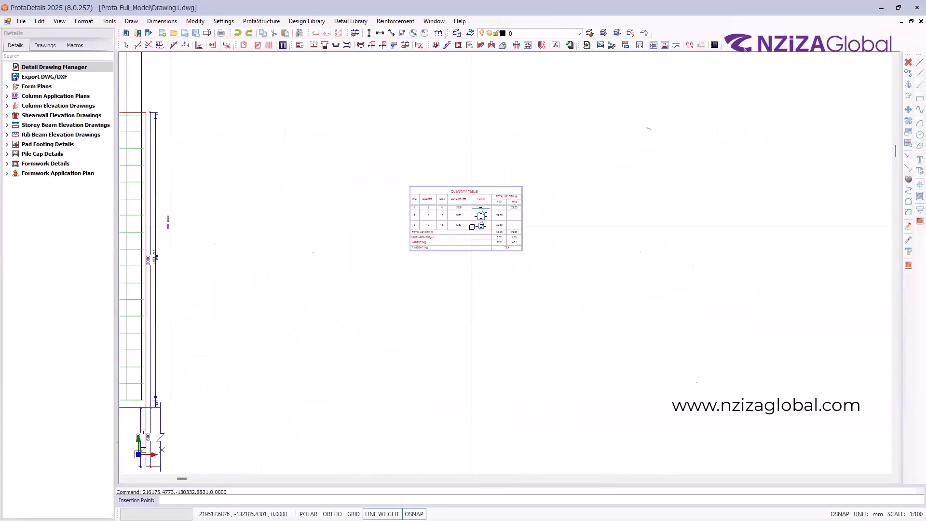
{"action": "scroll", "coordinate": [202, 246], "scroll_direction": "down", "scroll_amount": 1}
Step: Inspect the stirrup and longitudinal bar labels on the column elevation against the quantity table
{"action": "scroll", "coordinate": [183, 260], "scroll_direction": "up", "scroll_amount": 5}
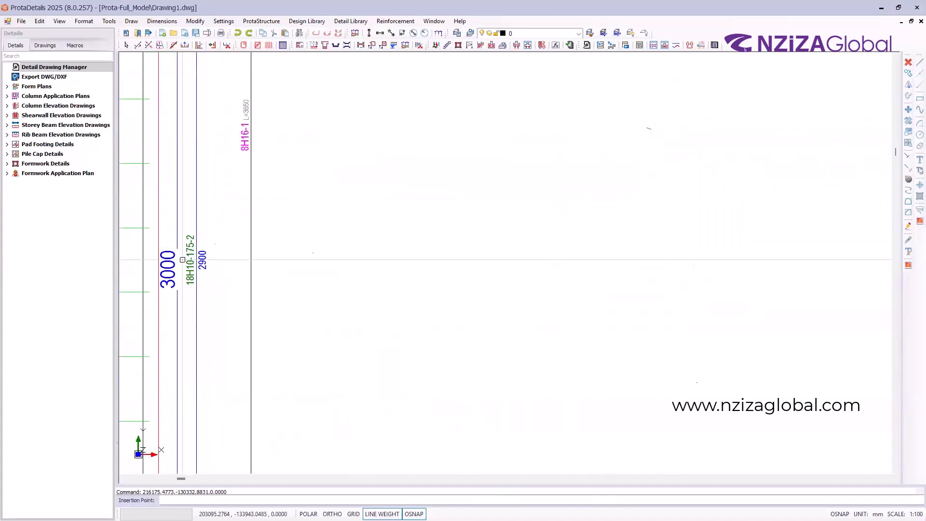
{"action": "scroll", "coordinate": [183, 260], "scroll_direction": "down", "scroll_amount": 5}
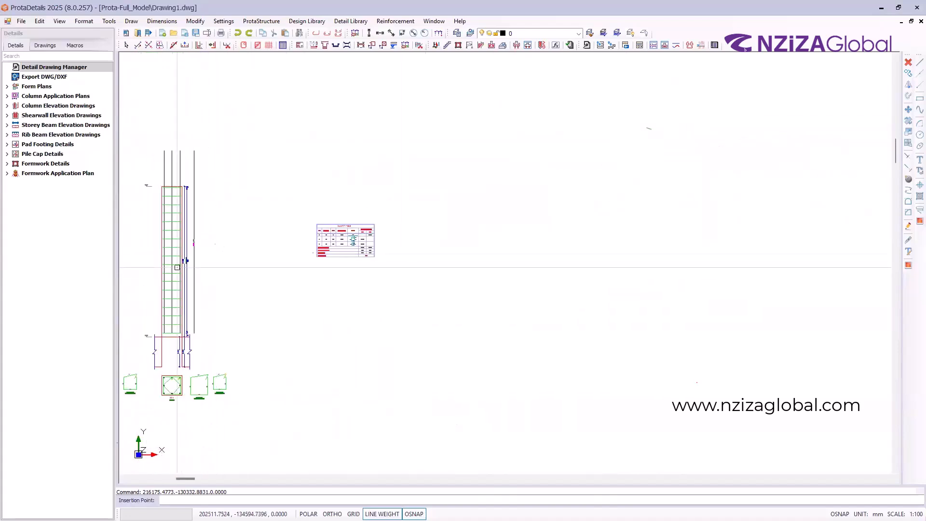
{"action": "scroll", "coordinate": [153, 271], "scroll_direction": "up", "scroll_amount": 2}
{"action": "scroll", "coordinate": [233, 257], "scroll_direction": "down", "scroll_amount": 1}
{"action": "scroll", "coordinate": [251, 261], "scroll_direction": "up", "scroll_amount": 1}
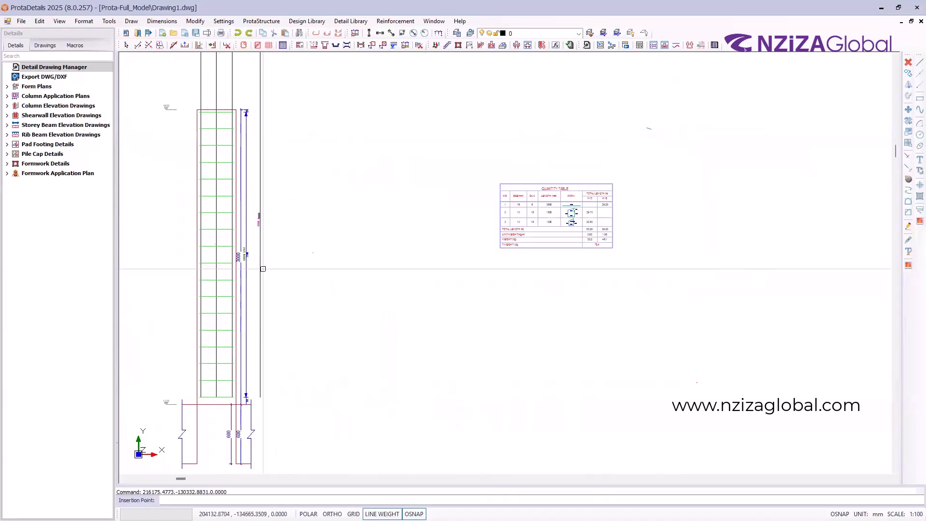
{"action": "scroll", "coordinate": [238, 229], "scroll_direction": "up", "scroll_amount": 2}
{"action": "scroll", "coordinate": [238, 230], "scroll_direction": "up", "scroll_amount": 2}
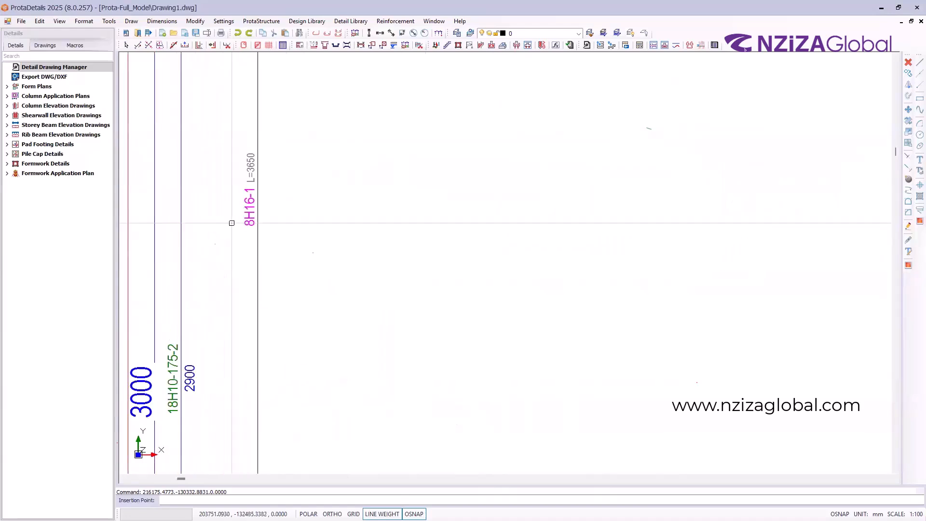
Step: Open the rebar properties of the 8H16-1 longitudinal bar and review its geometry, general and layout settings
{"action": "double_click", "coordinate": [259, 259]}
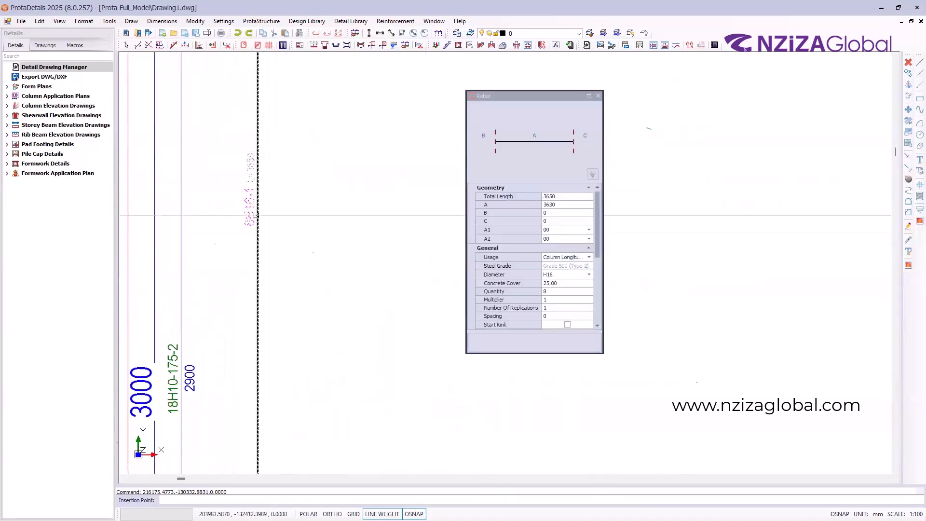
{"action": "scroll", "coordinate": [251, 187], "scroll_direction": "up", "scroll_amount": 1}
{"action": "scroll", "coordinate": [251, 187], "scroll_direction": "up", "scroll_amount": 1}
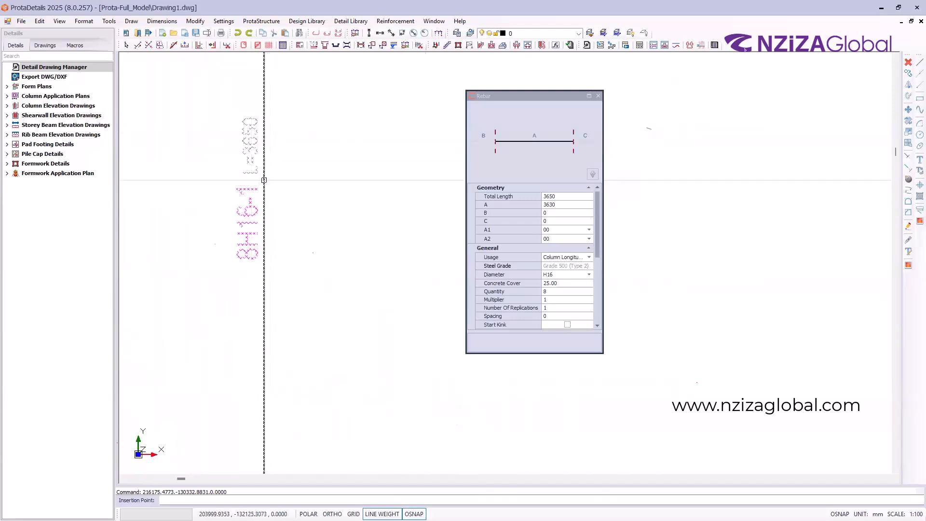
{"action": "scroll", "coordinate": [265, 166], "scroll_direction": "up", "scroll_amount": 1}
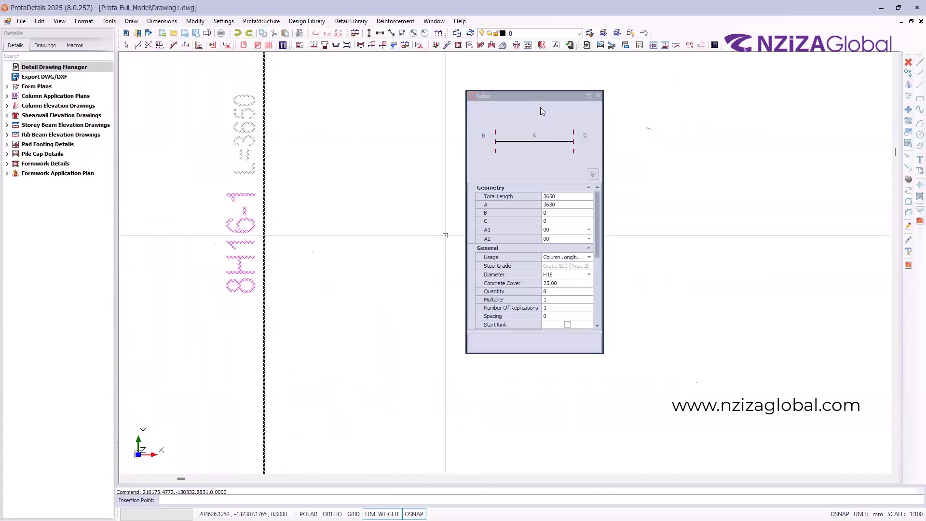
{"action": "left_click_drag", "start_coordinate": [540, 96], "coordinate": [555, 98]}
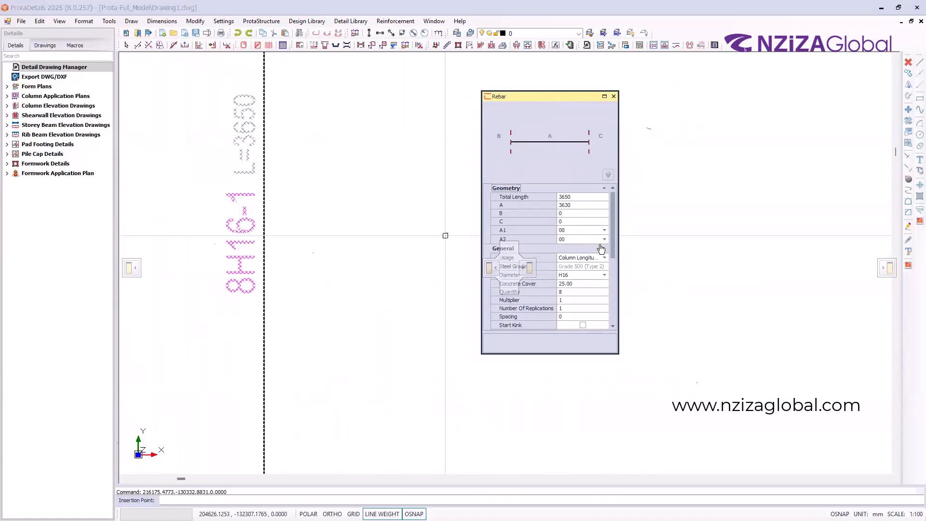
{"action": "scroll", "coordinate": [601, 248], "scroll_direction": "down", "scroll_amount": 1}
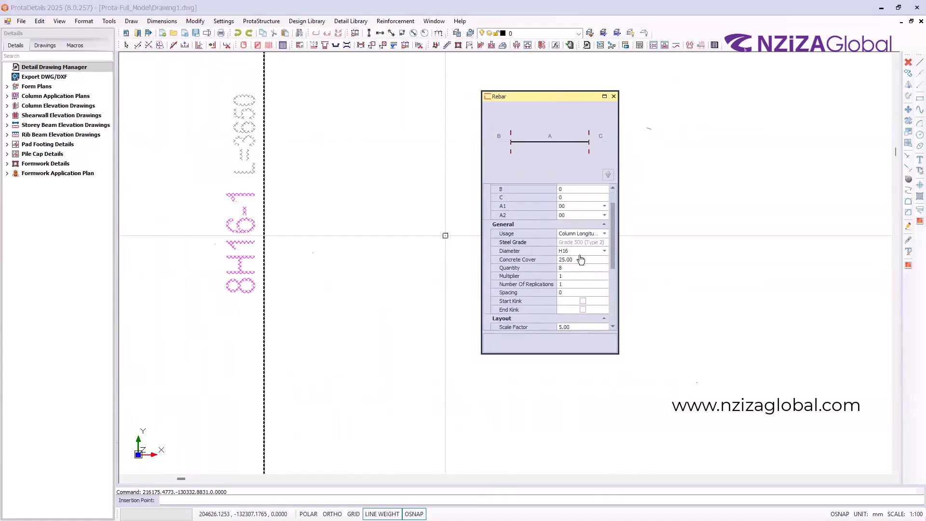
{"action": "scroll", "coordinate": [571, 280], "scroll_direction": "down", "scroll_amount": 3}
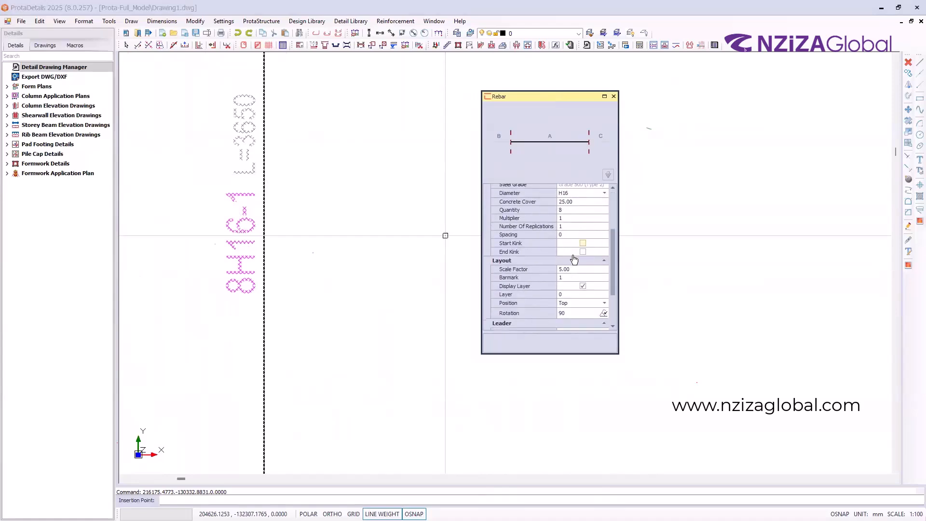
{"action": "scroll", "coordinate": [574, 279], "scroll_direction": "up", "scroll_amount": 4}
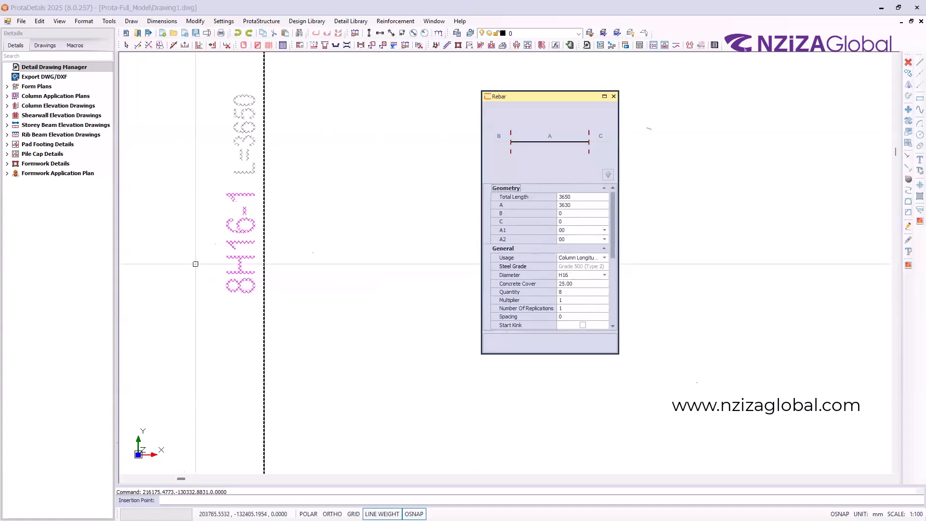
Step: Set the diameter of the column's longitudinal bar with mark 1 to H20, with the quantity table in view
{"action": "scroll", "coordinate": [242, 240], "scroll_direction": "down", "scroll_amount": 2}
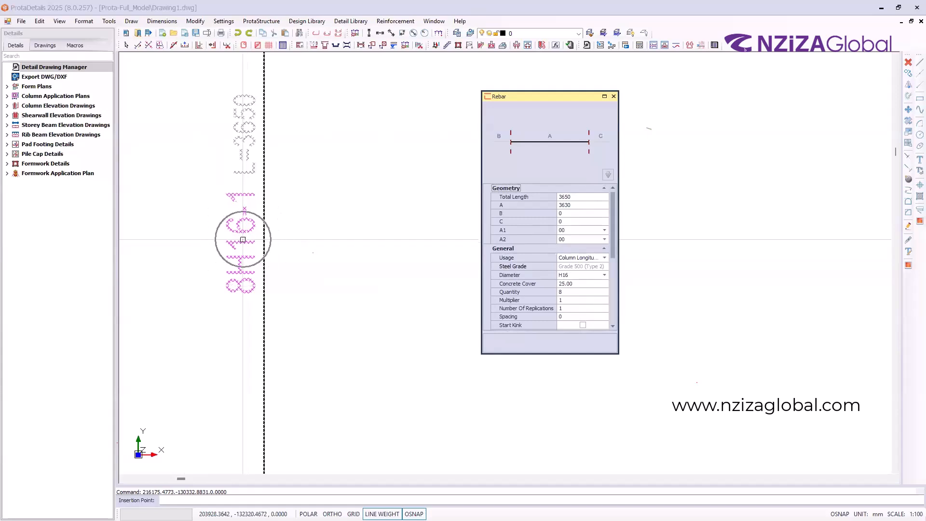
{"action": "scroll", "coordinate": [238, 244], "scroll_direction": "down", "scroll_amount": 3}
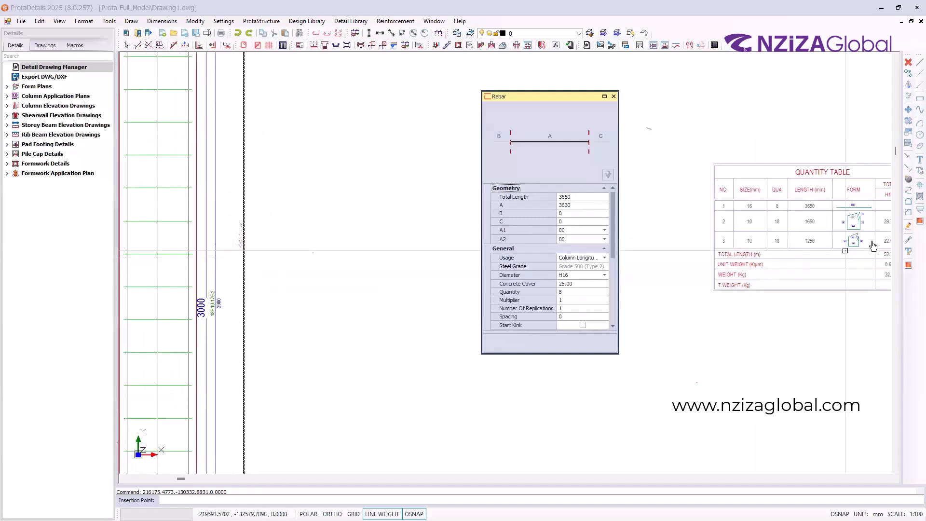
{"action": "scroll", "coordinate": [873, 245], "scroll_direction": "up", "scroll_amount": 2}
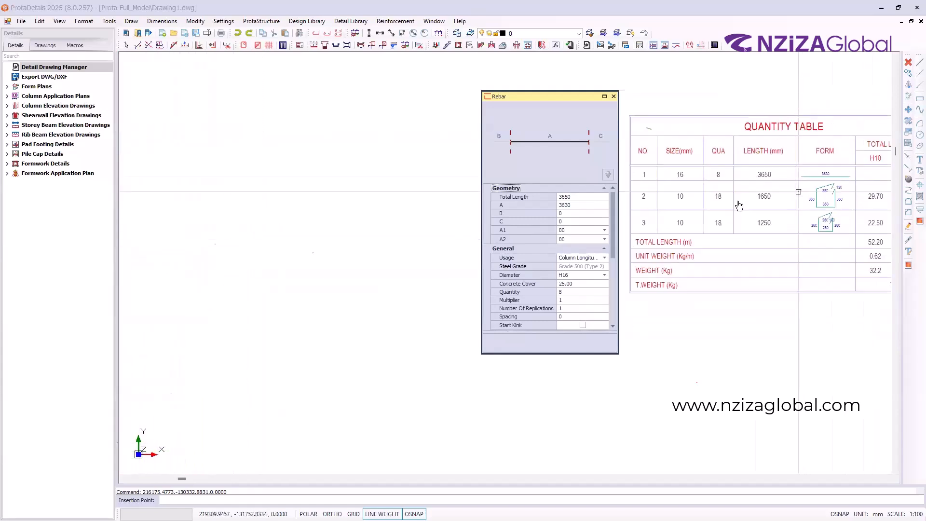
{"action": "scroll", "coordinate": [800, 181], "scroll_direction": "down", "scroll_amount": 1}
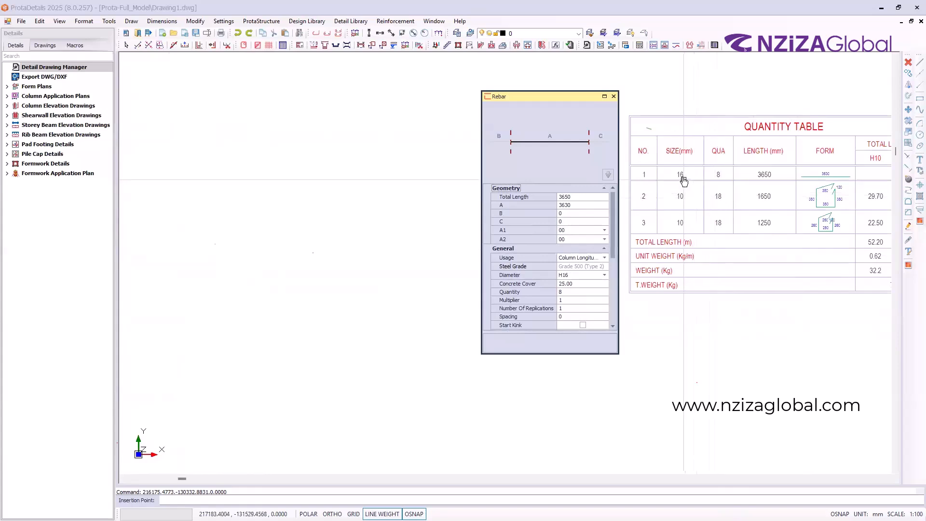
{"action": "left_click", "coordinate": [604, 275]}
{"action": "left_click", "coordinate": [582, 294]}
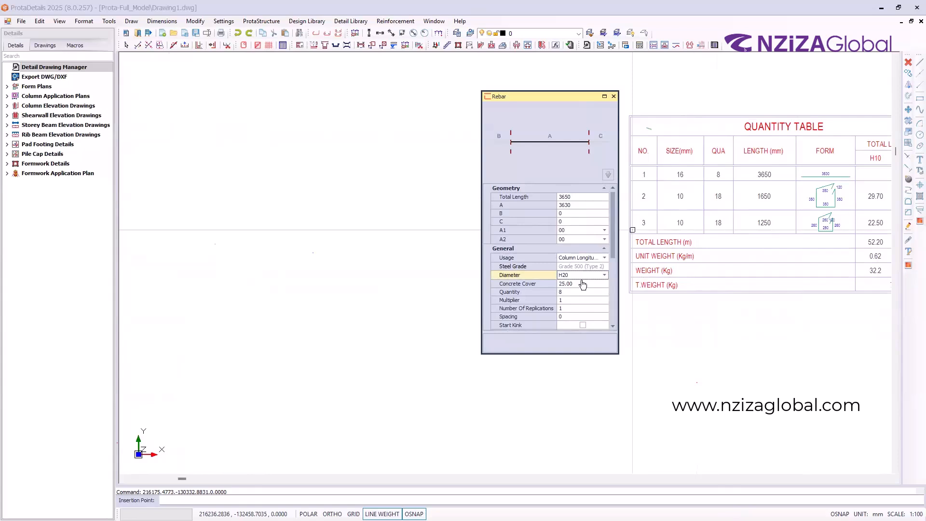
Step: Check the size and length of bar 1 in the updated quantity table
{"action": "key", "text": "ctrl"}
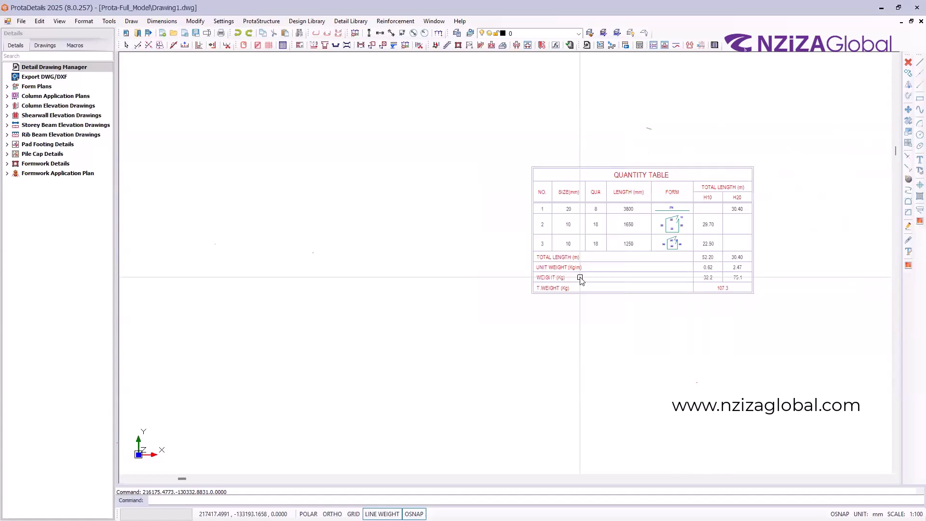
{"action": "scroll", "coordinate": [575, 244], "scroll_direction": "up", "scroll_amount": 5}
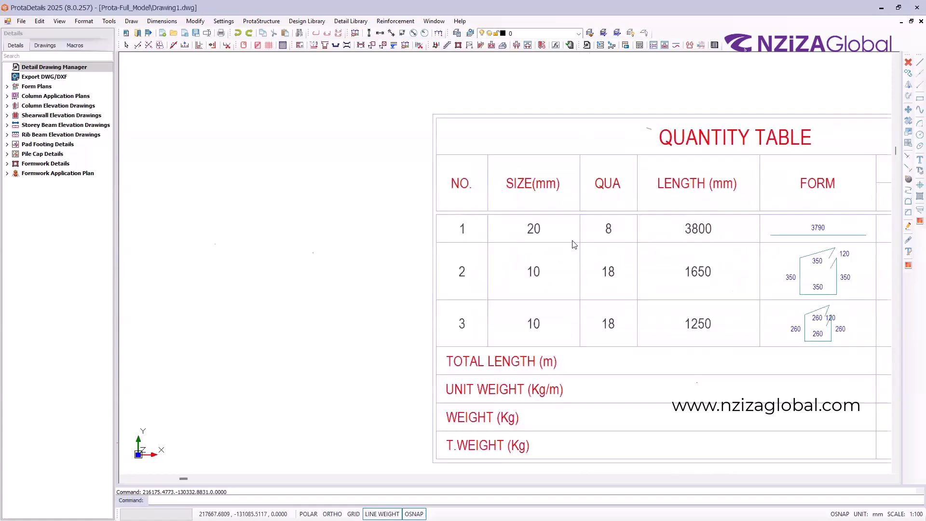
{"action": "left_click", "coordinate": [504, 220]}
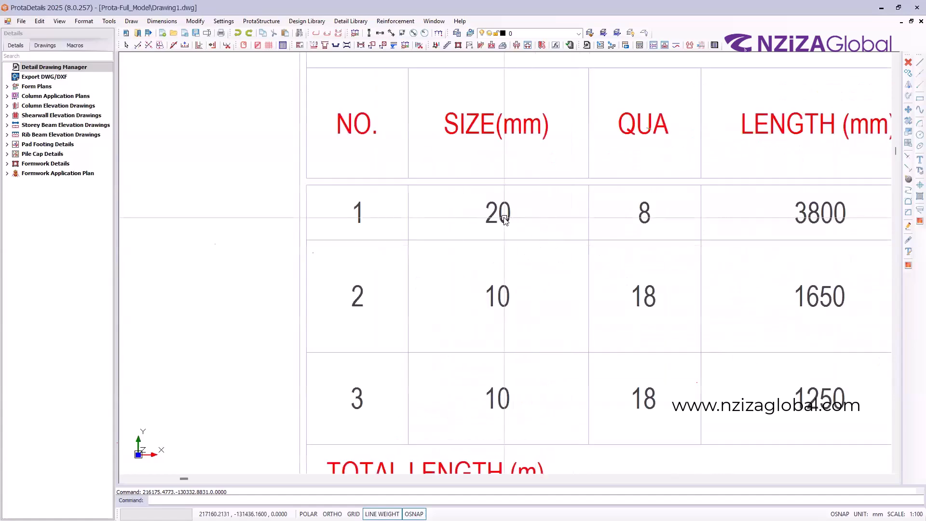
Step: Check the updated label of the column's longitudinal bar on the elevation drawing
{"action": "scroll", "coordinate": [652, 241], "scroll_direction": "down", "scroll_amount": 5}
{"action": "scroll", "coordinate": [544, 254], "scroll_direction": "down", "scroll_amount": 3}
{"action": "scroll", "coordinate": [377, 251], "scroll_direction": "up", "scroll_amount": 10}
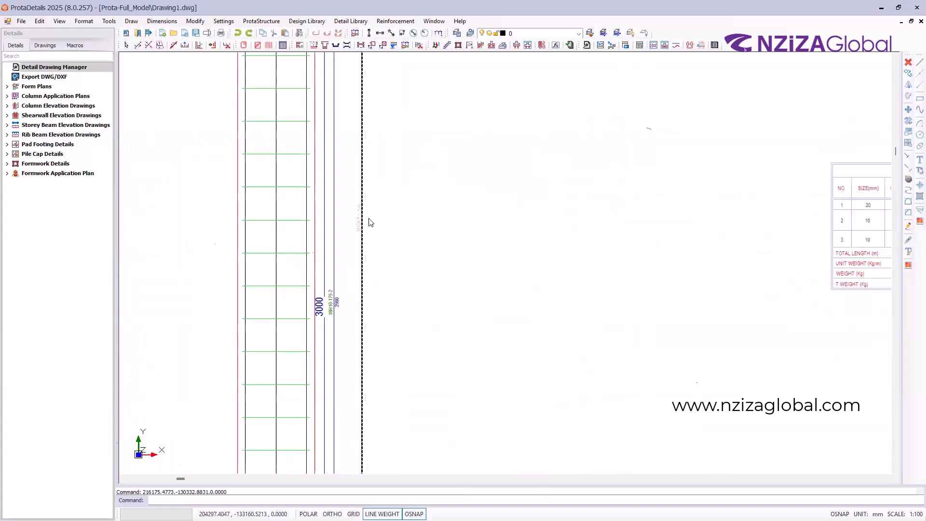
{"action": "left_click", "coordinate": [375, 238]}
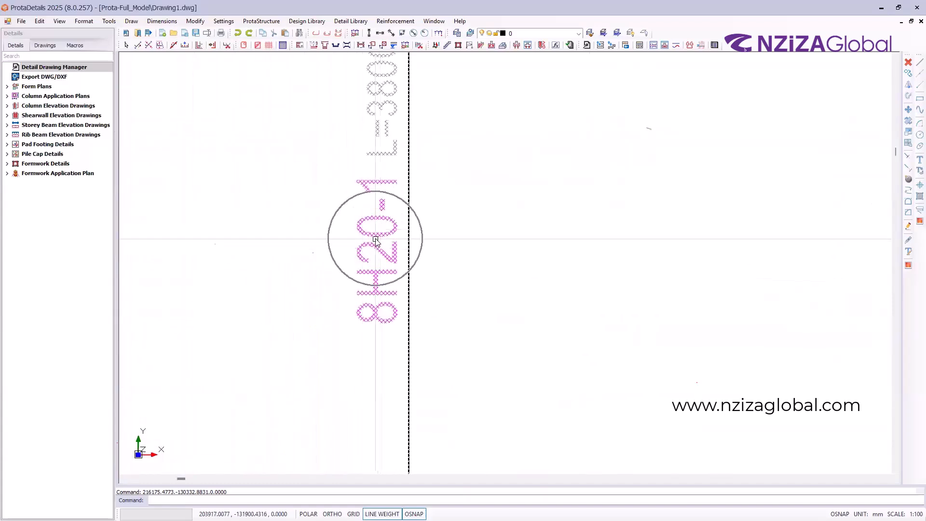
{"action": "scroll", "coordinate": [376, 239], "scroll_direction": "down", "scroll_amount": 10}
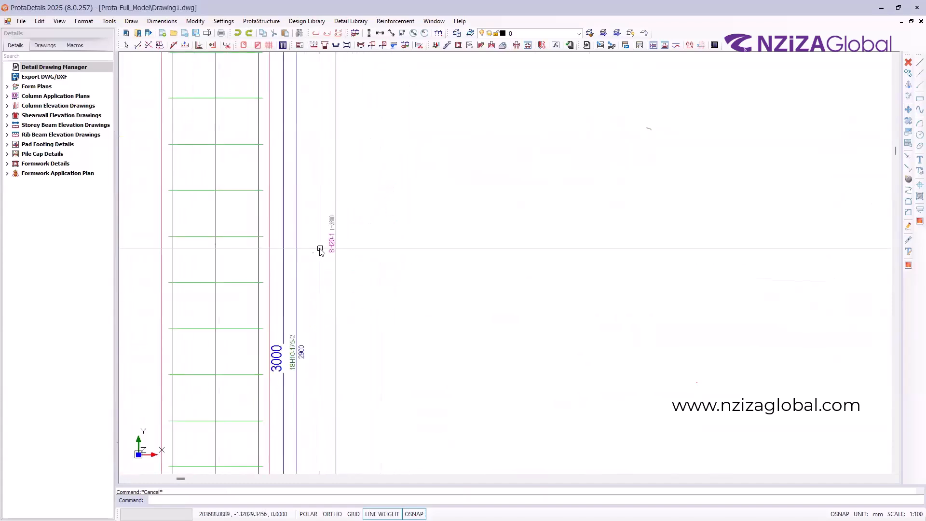
{"action": "key", "text": "Escape"}
Step: Review the form plan drawing options, including Insert To Sheet, and close them without drawing
{"action": "scroll", "coordinate": [308, 212], "scroll_direction": "down", "scroll_amount": 5}
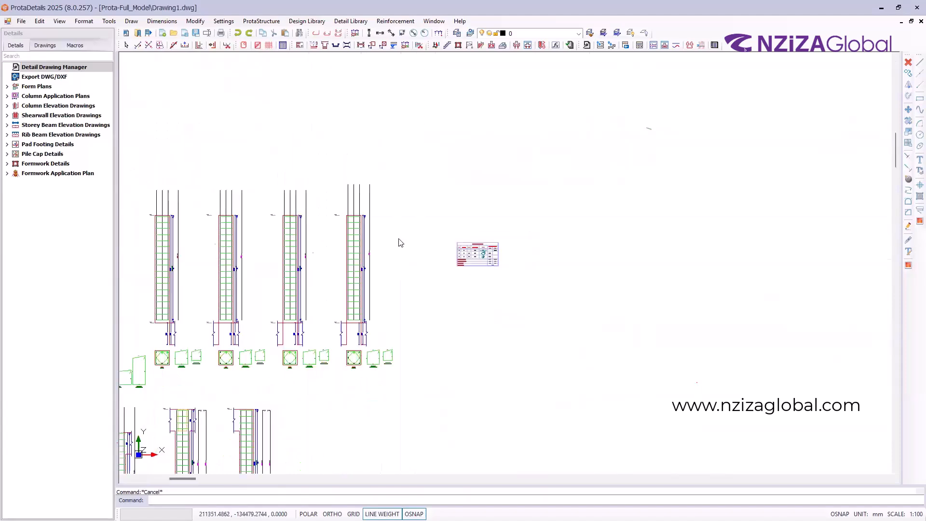
{"action": "scroll", "coordinate": [328, 308], "scroll_direction": "down", "scroll_amount": 3}
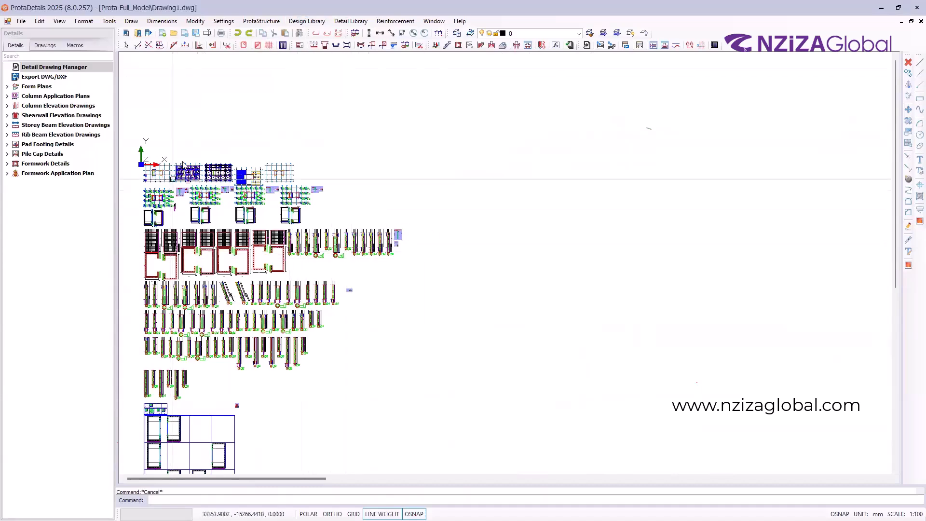
{"action": "scroll", "coordinate": [183, 162], "scroll_direction": "up", "scroll_amount": 1}
{"action": "scroll", "coordinate": [182, 162], "scroll_direction": "up", "scroll_amount": 2}
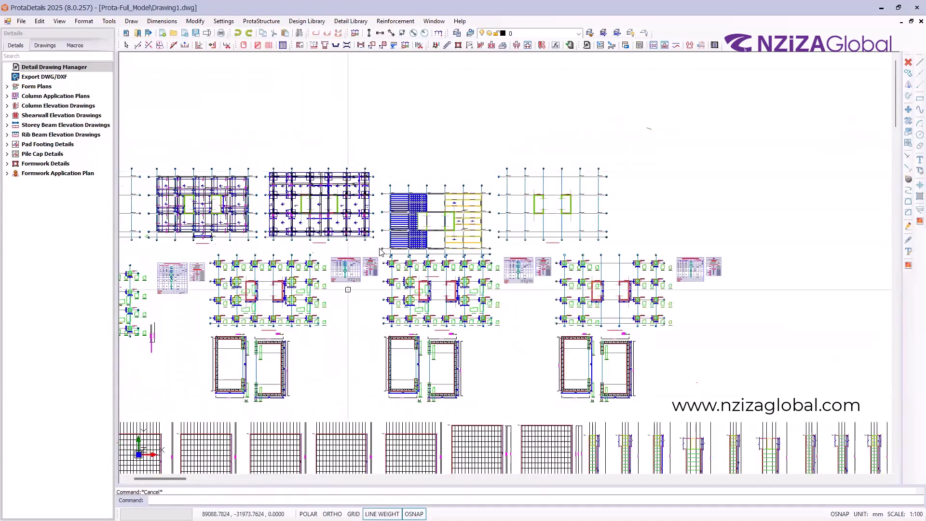
{"action": "right_click", "coordinate": [40, 88]}
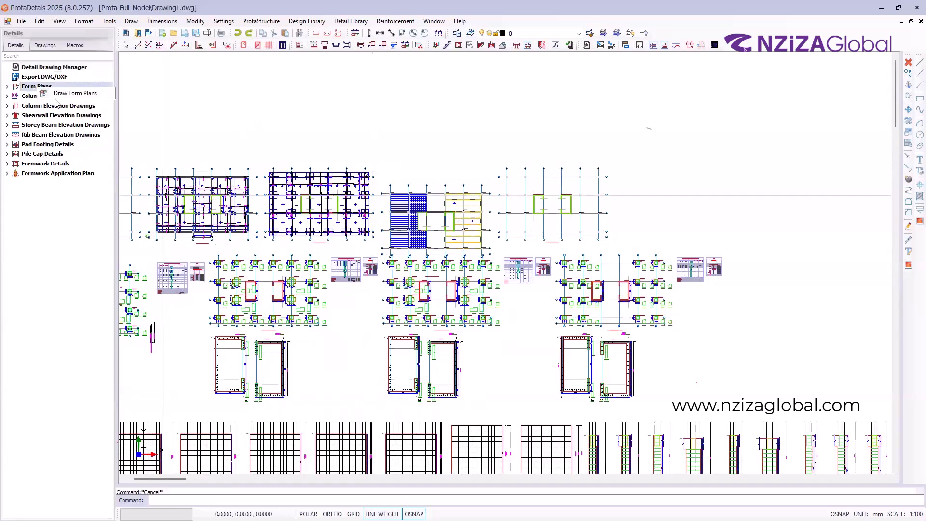
{"action": "left_click", "coordinate": [53, 94]}
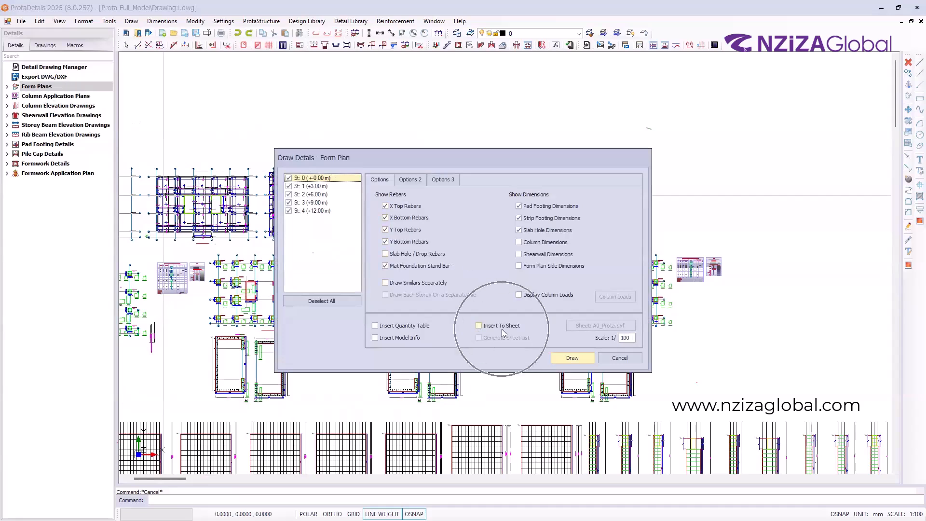
{"action": "key", "text": "ctrl"}
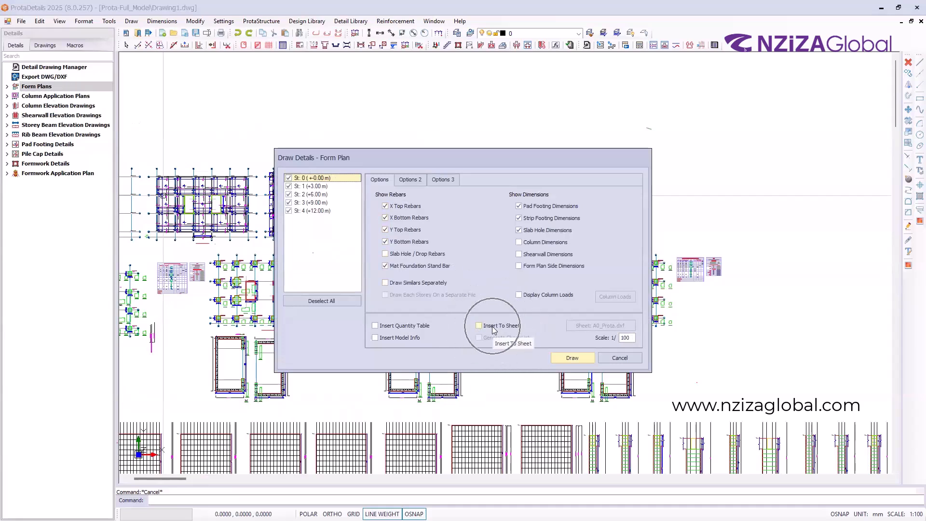
{"action": "left_click", "coordinate": [616, 358]}
Step: Insert one A0_Prota.dxf sheet named Sheet1 at scale 1/100 in the empty area beside the generated drawings
{"action": "left_click", "coordinate": [351, 21]}
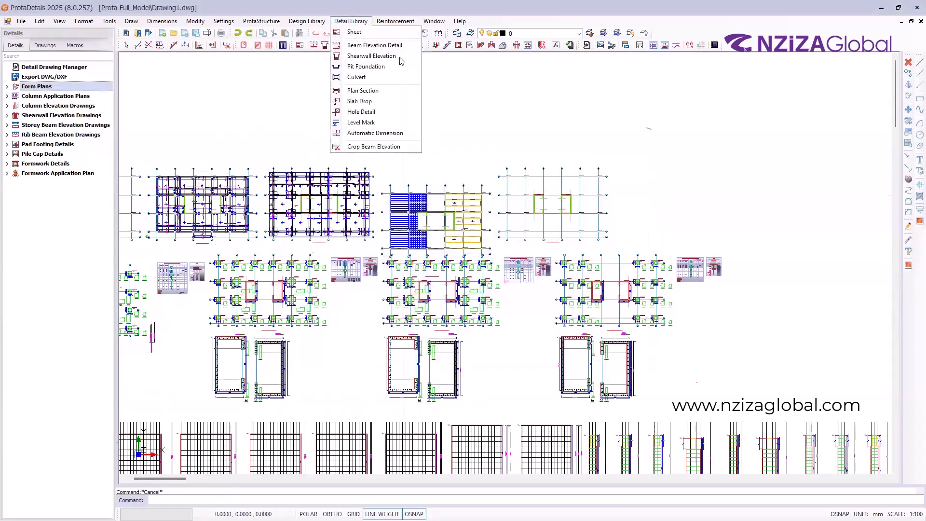
{"action": "left_click", "coordinate": [357, 32]}
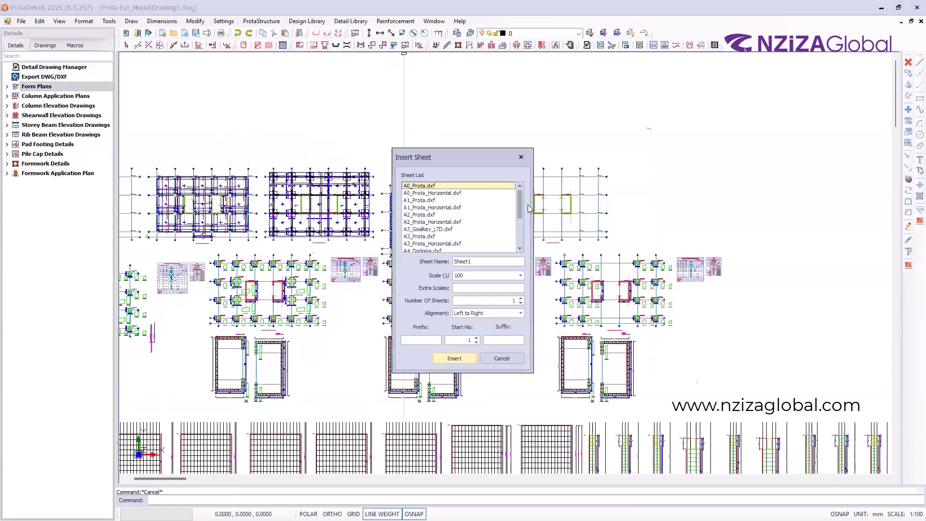
{"action": "left_click", "coordinate": [458, 363]}
{"action": "scroll", "coordinate": [249, 307], "scroll_direction": "down", "scroll_amount": 2}
{"action": "left_click", "coordinate": [249, 307]}
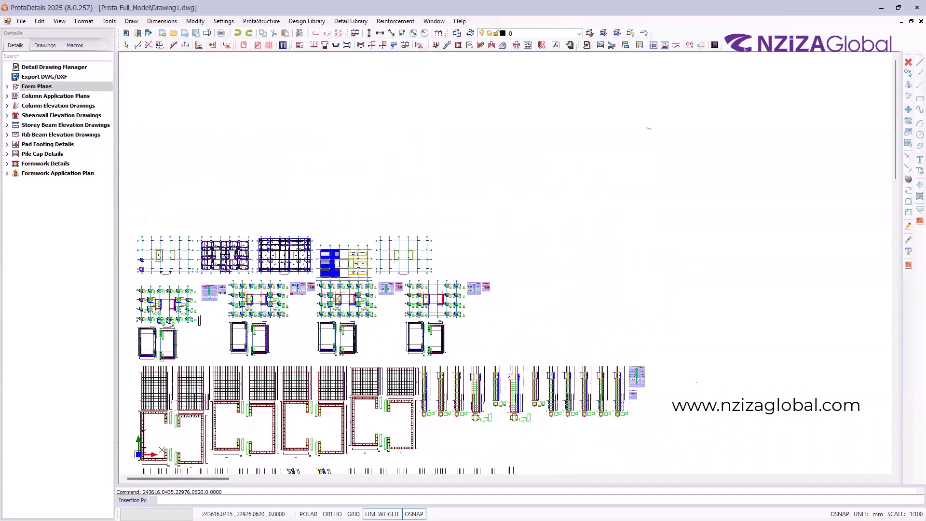
Step: Inspect the inserted sheet's frame, title block and scale bar
{"action": "scroll", "coordinate": [783, 292], "scroll_direction": "up", "scroll_amount": 3}
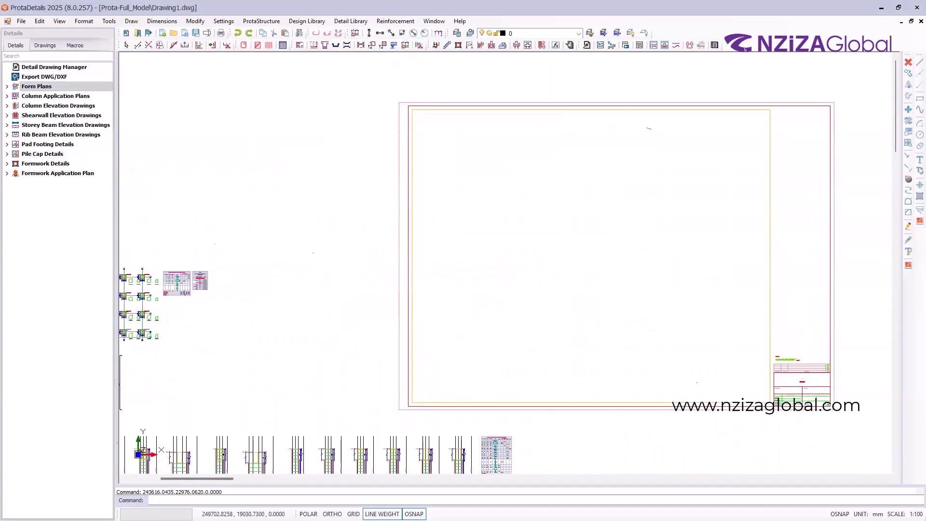
{"action": "scroll", "coordinate": [422, 117], "scroll_direction": "down", "scroll_amount": 2}
{"action": "scroll", "coordinate": [645, 256], "scroll_direction": "up", "scroll_amount": 10}
{"action": "scroll", "coordinate": [587, 262], "scroll_direction": "down", "scroll_amount": 4}
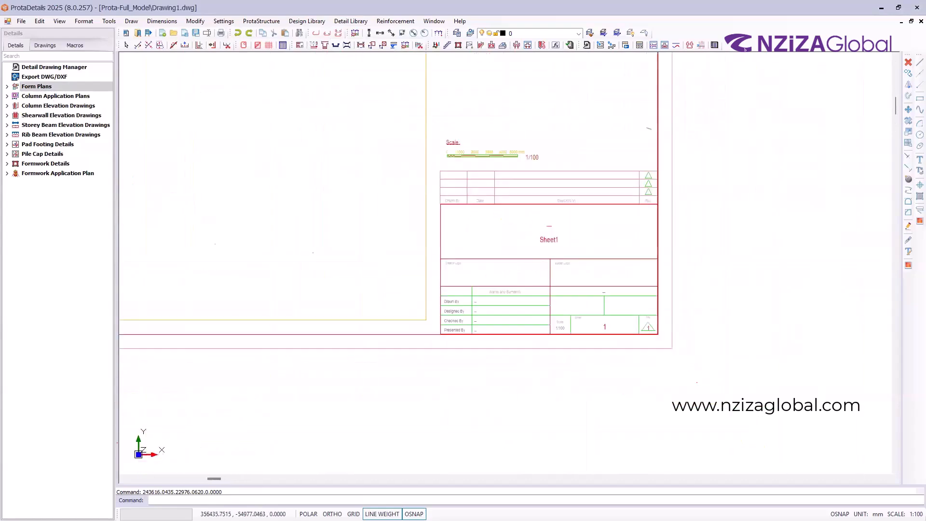
{"action": "scroll", "coordinate": [587, 263], "scroll_direction": "down", "scroll_amount": 6}
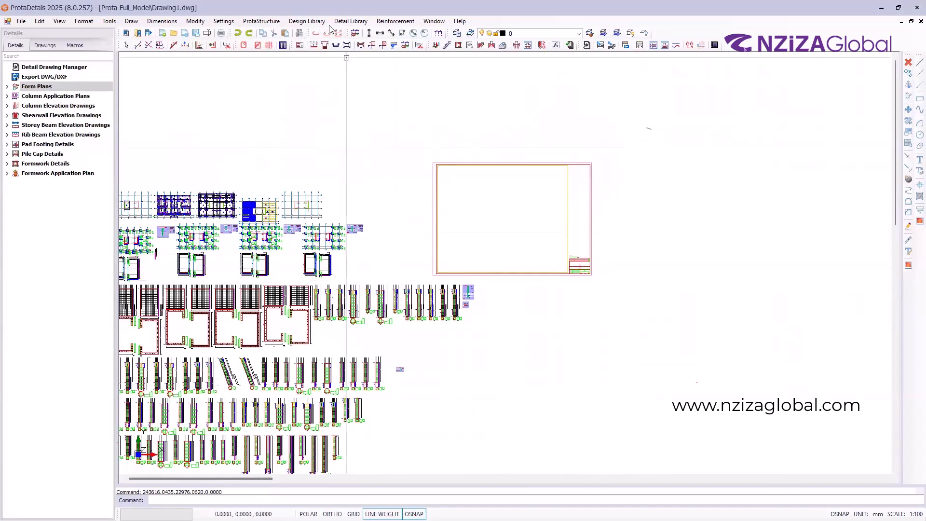
{"action": "left_click", "coordinate": [309, 21]}
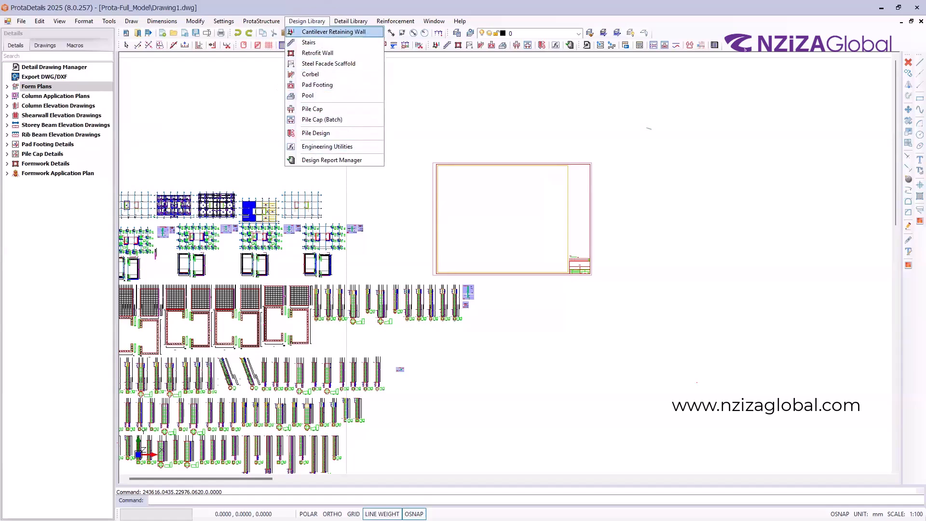
{"action": "mouse_move", "coordinate": [351, 21]}
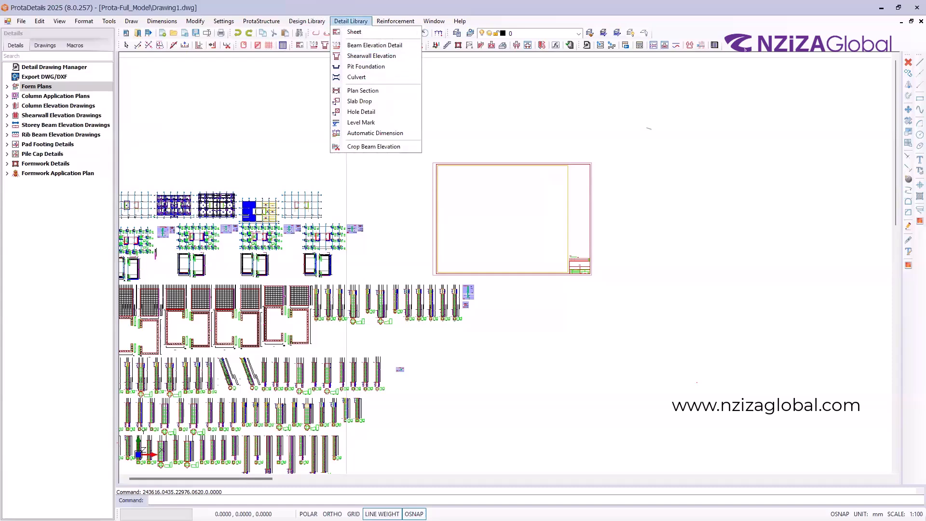
{"action": "key", "text": "Escape"}
{"action": "scroll", "coordinate": [402, 164], "scroll_direction": "down", "scroll_amount": 2}
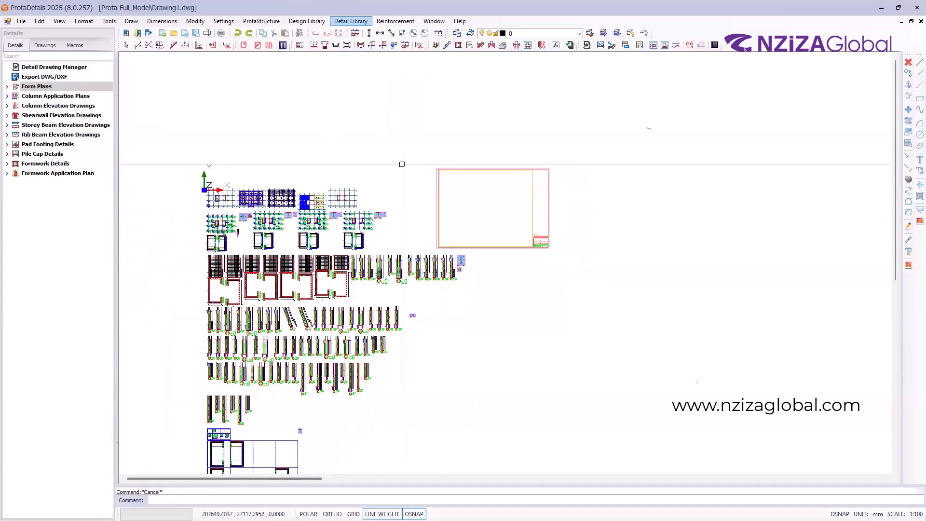
{"action": "scroll", "coordinate": [402, 164], "scroll_direction": "down", "scroll_amount": 2}
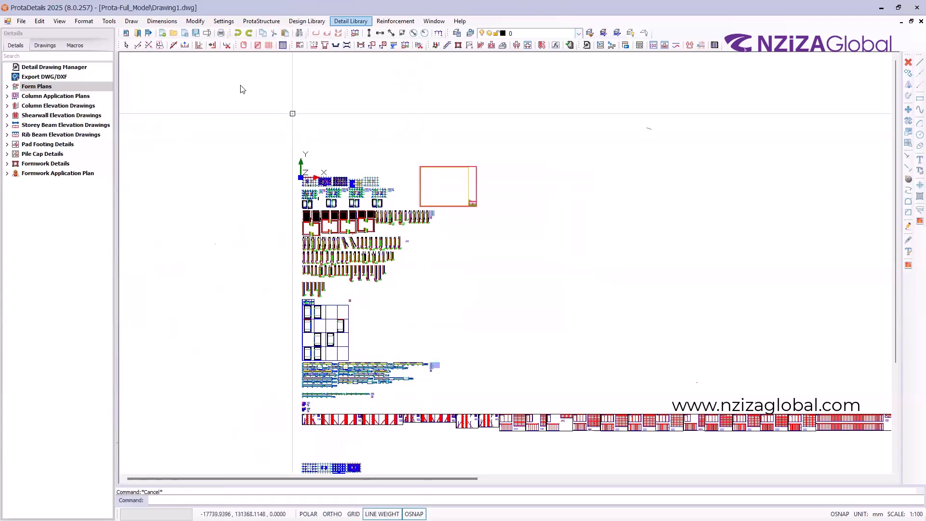
Step: Open the Ngabo_Gsnyi project without saving the changes to Drawing1.dwg, and open its drawing Ngabo_Gsnyi.dwg
{"action": "left_click", "coordinate": [34, 19]}
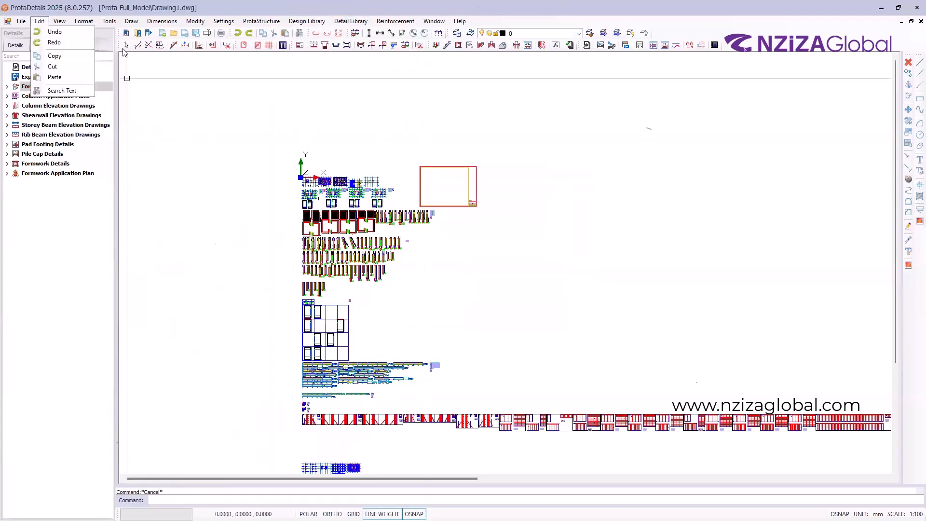
{"action": "mouse_move", "coordinate": [22, 22]}
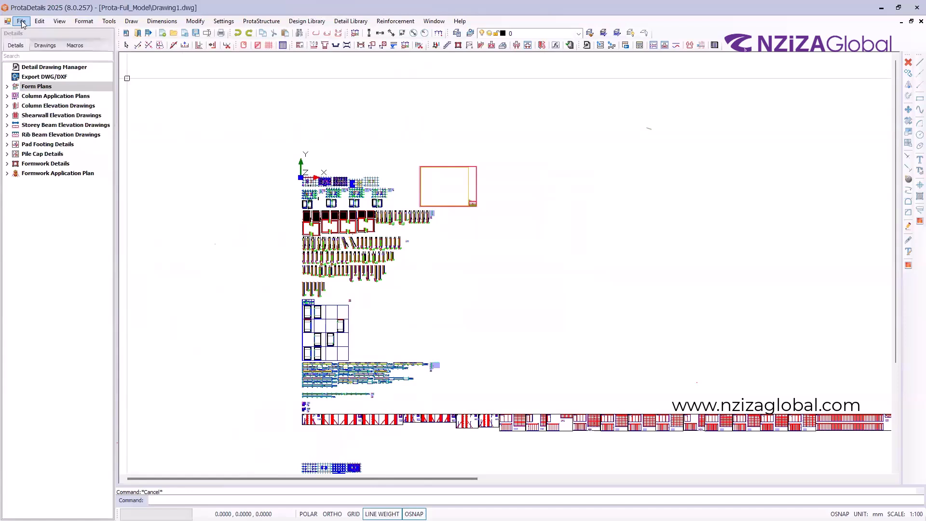
{"action": "left_click", "coordinate": [22, 22]}
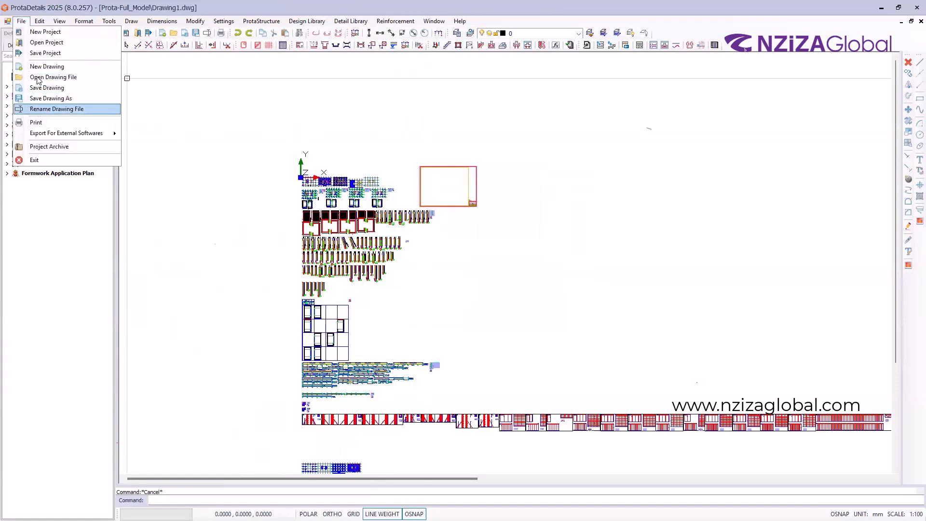
{"action": "left_click", "coordinate": [44, 43]}
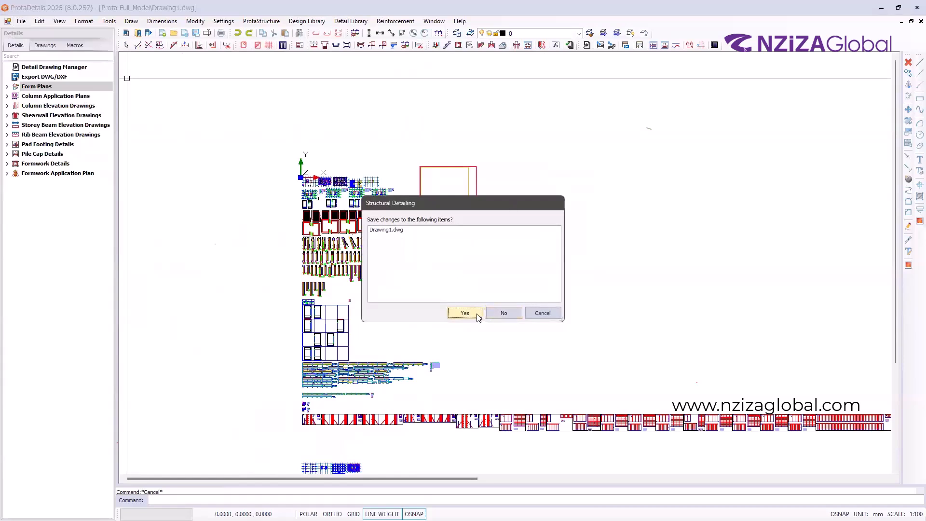
{"action": "left_click", "coordinate": [501, 313]}
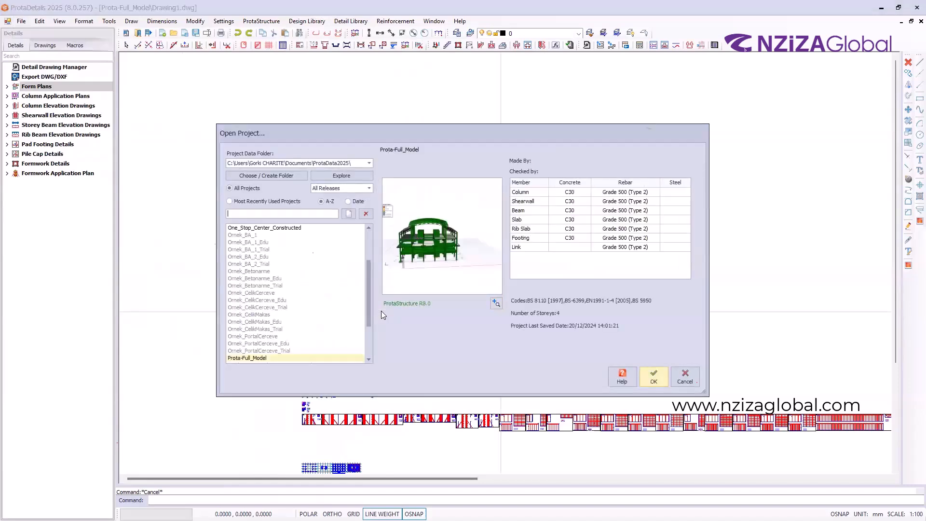
{"action": "scroll", "coordinate": [279, 306], "scroll_direction": "up", "scroll_amount": 2}
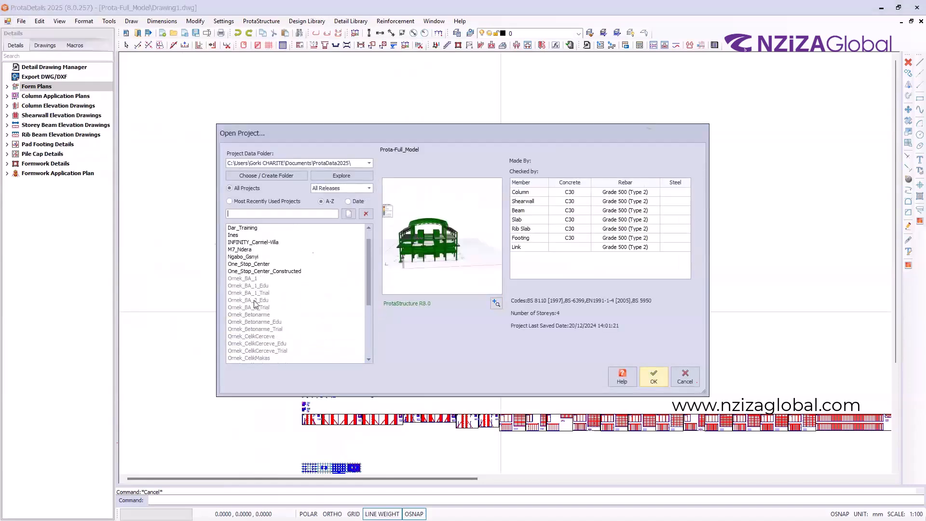
{"action": "left_click", "coordinate": [239, 256]}
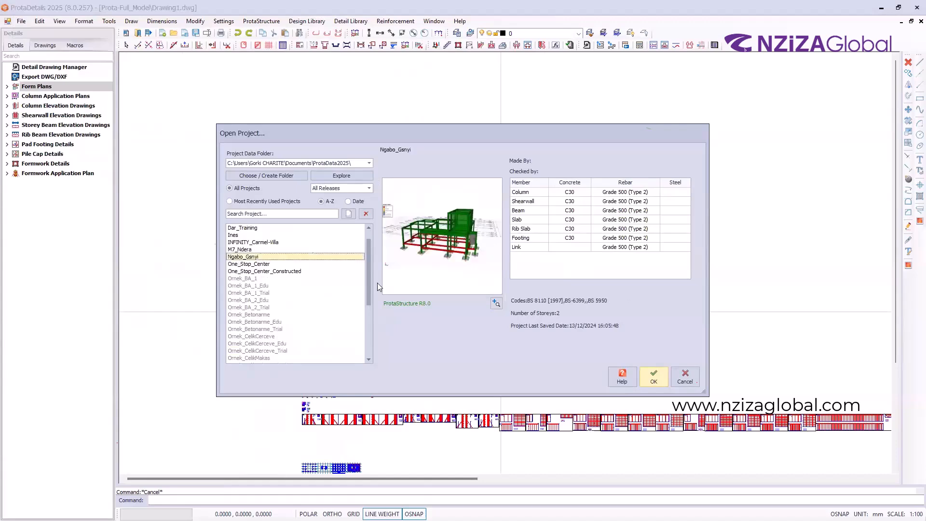
{"action": "left_click", "coordinate": [652, 378]}
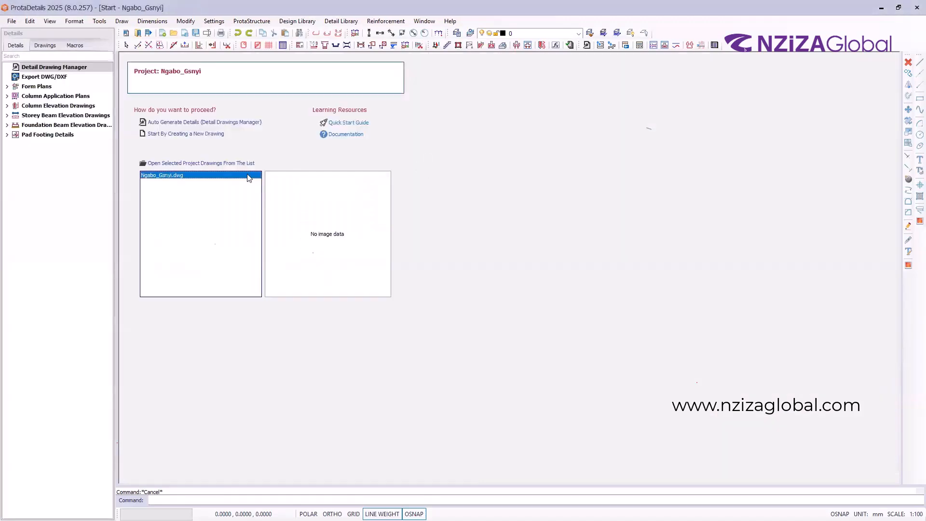
{"action": "double_click", "coordinate": [230, 176]}
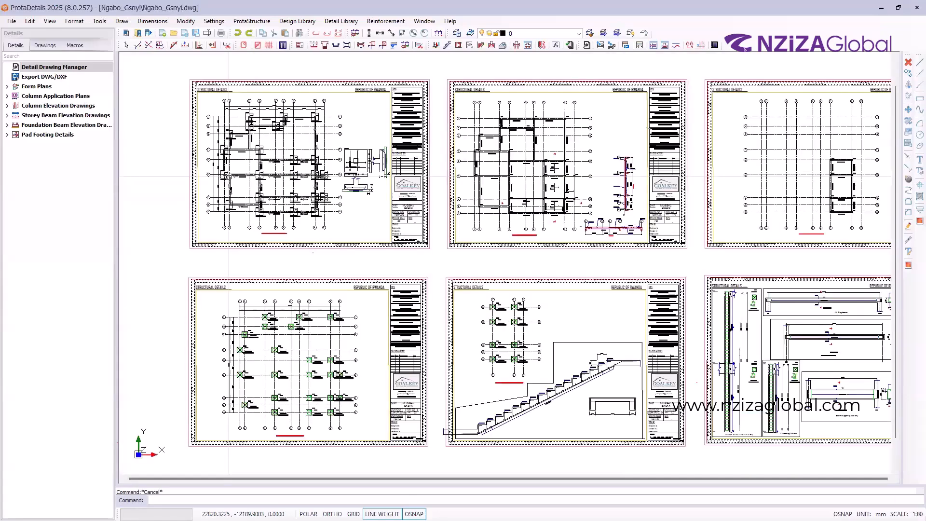
Step: Examine the framed structural sheets, especially the foundation plan sheet's border, heading and title block
{"action": "scroll", "coordinate": [305, 237], "scroll_direction": "down", "scroll_amount": 5}
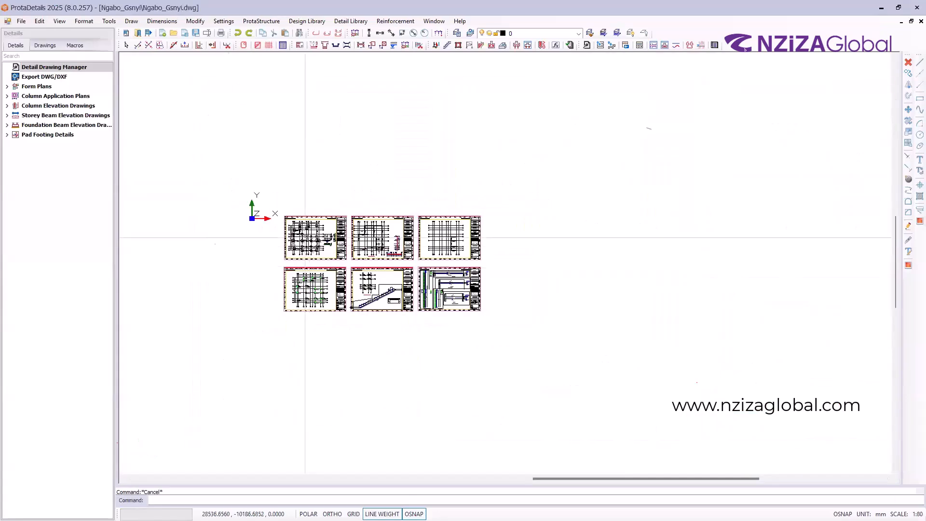
{"action": "scroll", "coordinate": [305, 237], "scroll_direction": "up", "scroll_amount": 3}
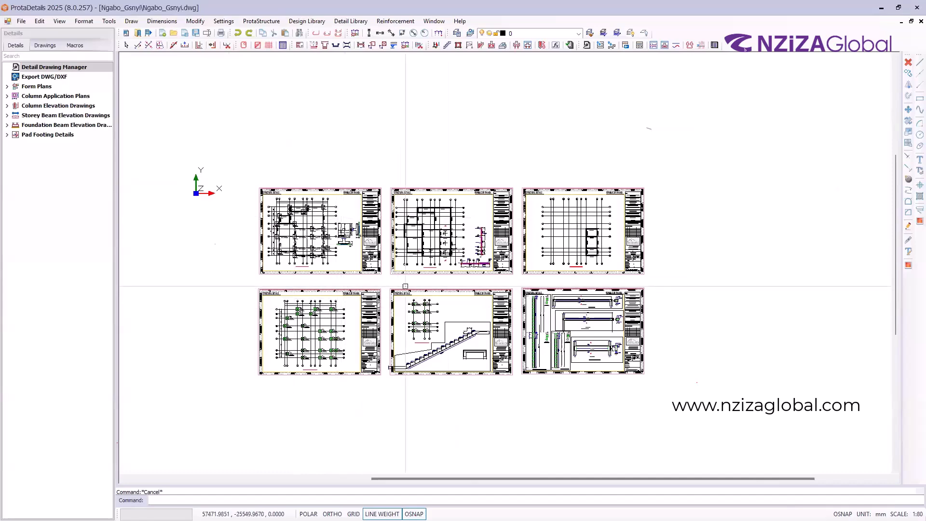
{"action": "scroll", "coordinate": [238, 212], "scroll_direction": "up", "scroll_amount": 1}
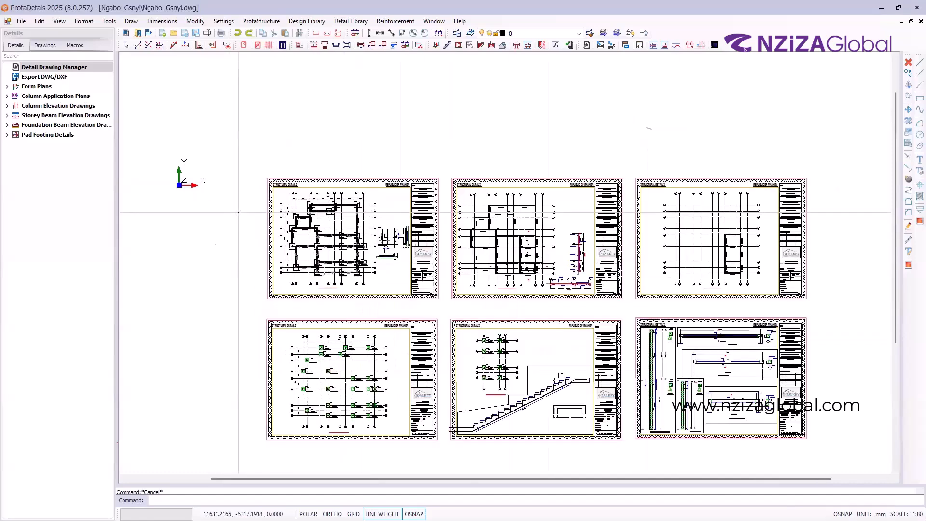
{"action": "scroll", "coordinate": [239, 213], "scroll_direction": "up", "scroll_amount": 1}
{"action": "scroll", "coordinate": [309, 193], "scroll_direction": "up", "scroll_amount": 3}
{"action": "scroll", "coordinate": [241, 196], "scroll_direction": "down", "scroll_amount": 3}
{"action": "scroll", "coordinate": [254, 172], "scroll_direction": "up", "scroll_amount": 4}
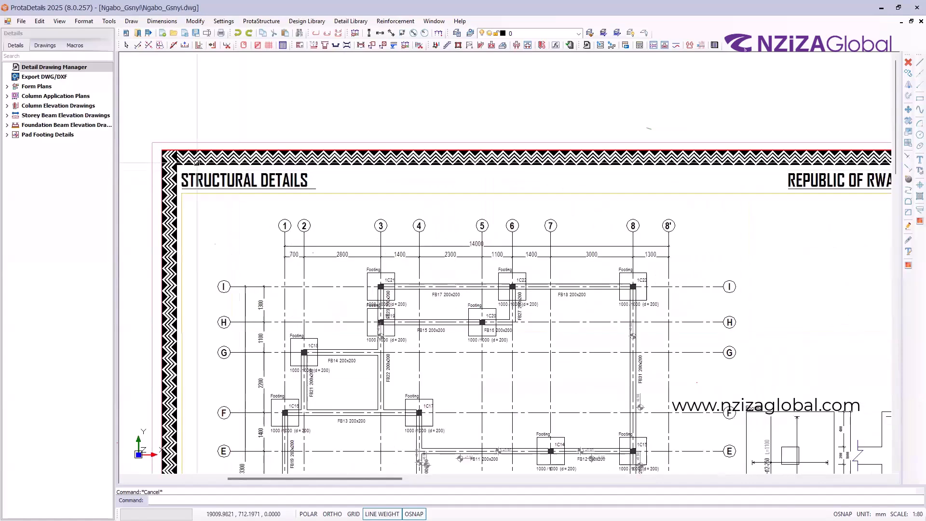
{"action": "scroll", "coordinate": [220, 159], "scroll_direction": "down", "scroll_amount": 1}
{"action": "scroll", "coordinate": [626, 125], "scroll_direction": "down", "scroll_amount": 2}
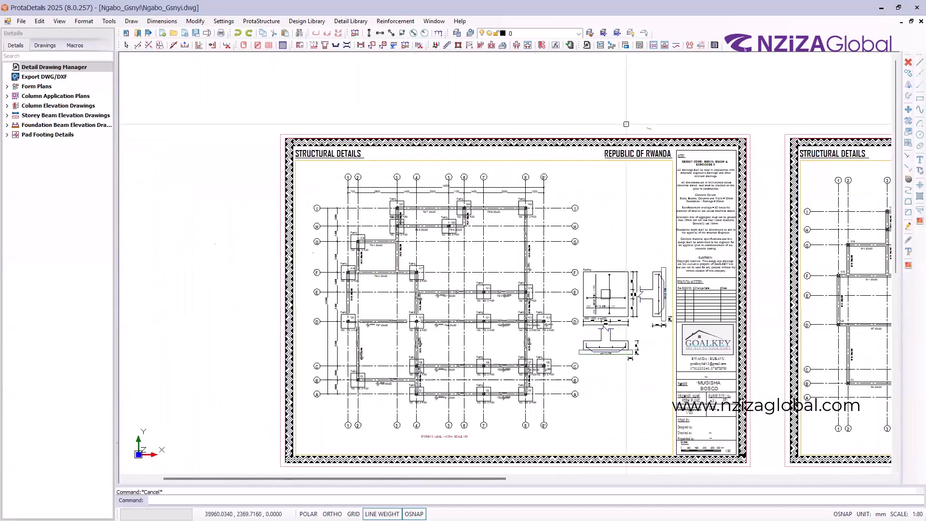
{"action": "scroll", "coordinate": [470, 390], "scroll_direction": "down", "scroll_amount": 1}
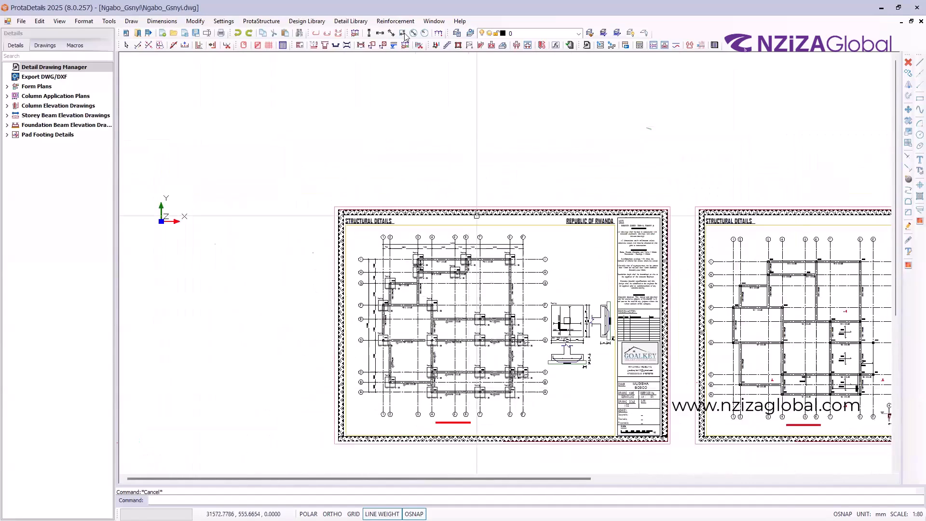
{"action": "left_click", "coordinate": [351, 21]}
{"action": "left_click", "coordinate": [366, 32]}
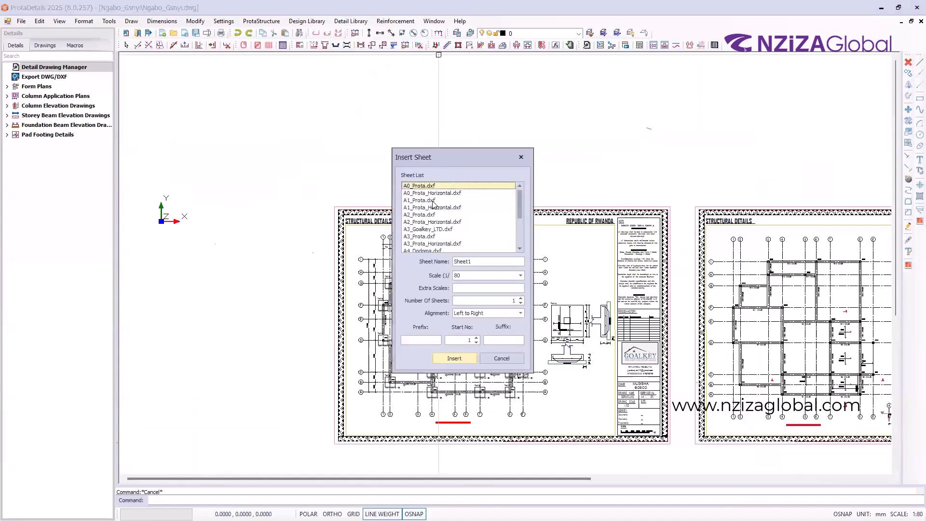
{"action": "left_click", "coordinate": [445, 361]}
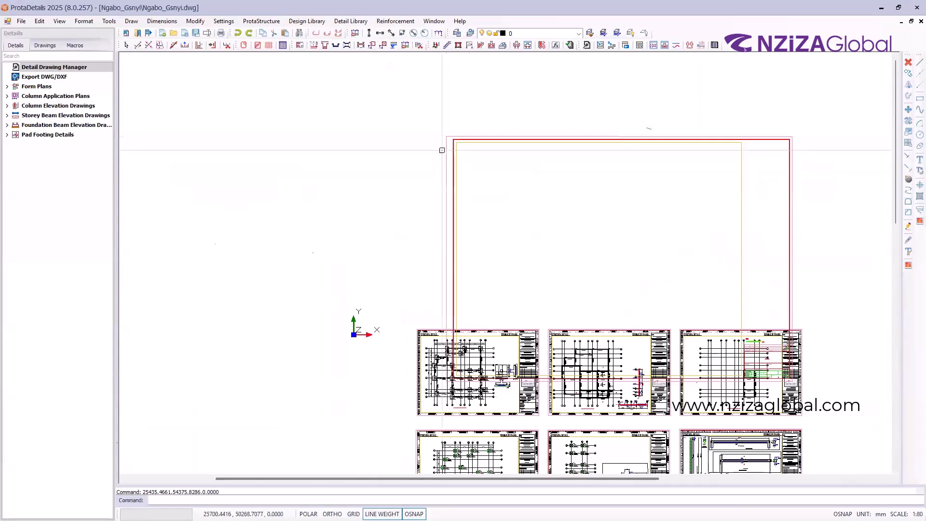
{"action": "key", "text": "ctrl+z"}
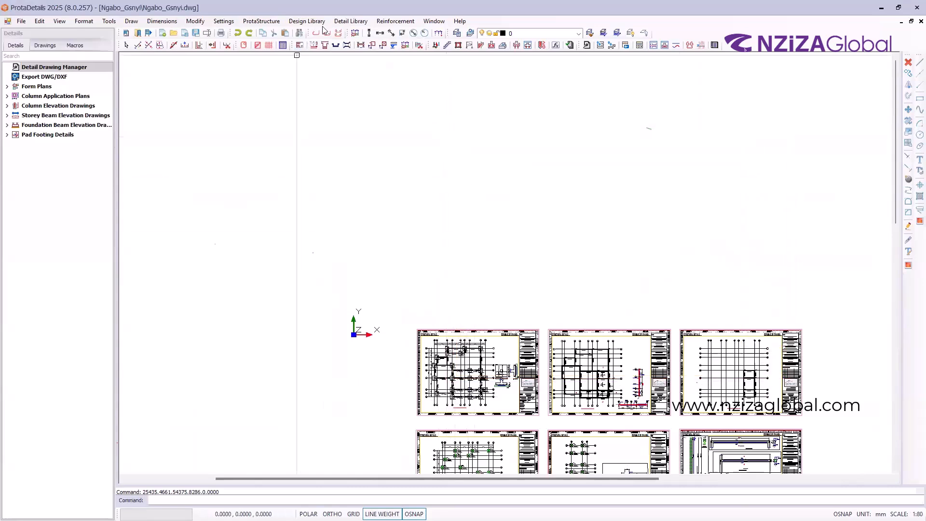
Step: Insert one A4_Prota.dxf sheet named Sheet1 at scale 1/80 in the empty area above and beyond the existing framed sheets
{"action": "left_click", "coordinate": [350, 20]}
{"action": "left_click", "coordinate": [370, 32]}
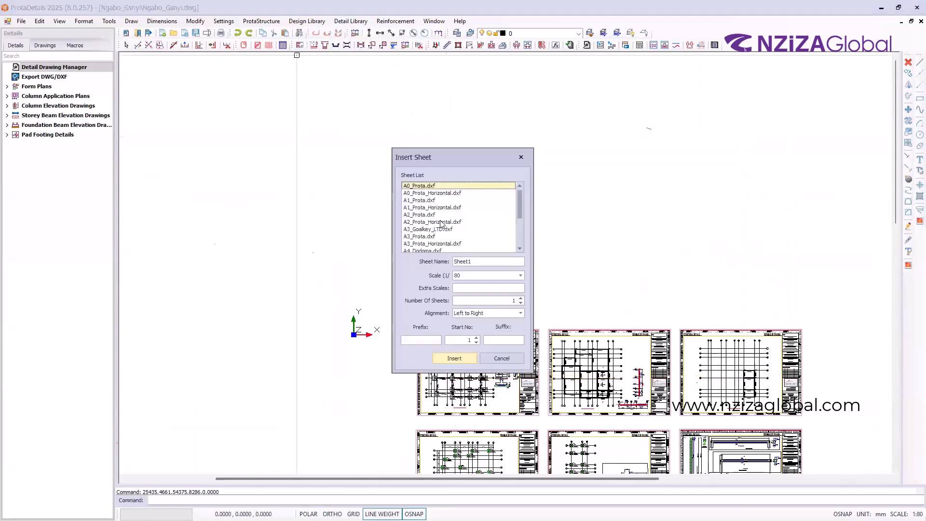
{"action": "scroll", "coordinate": [436, 231], "scroll_direction": "down", "scroll_amount": 3}
{"action": "left_click", "coordinate": [413, 214]}
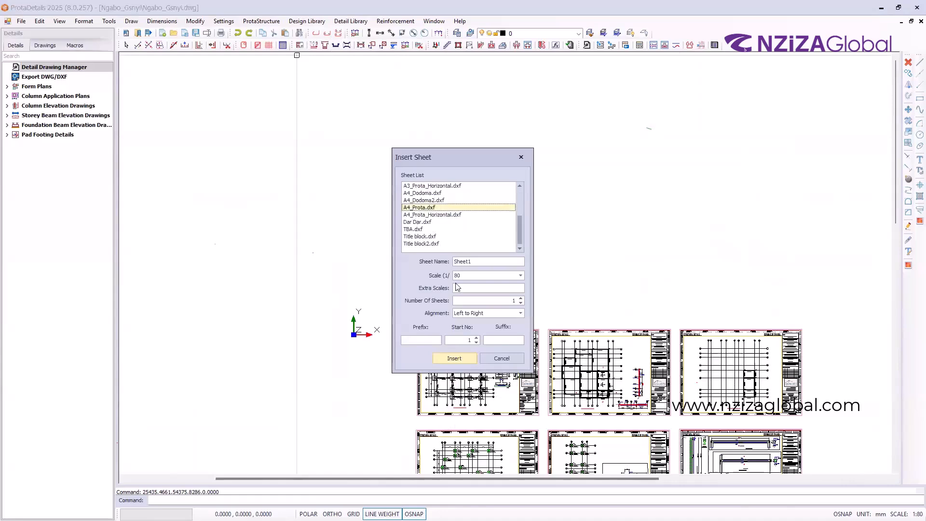
{"action": "left_click", "coordinate": [456, 359]}
{"action": "scroll", "coordinate": [318, 339], "scroll_direction": "down", "scroll_amount": 2}
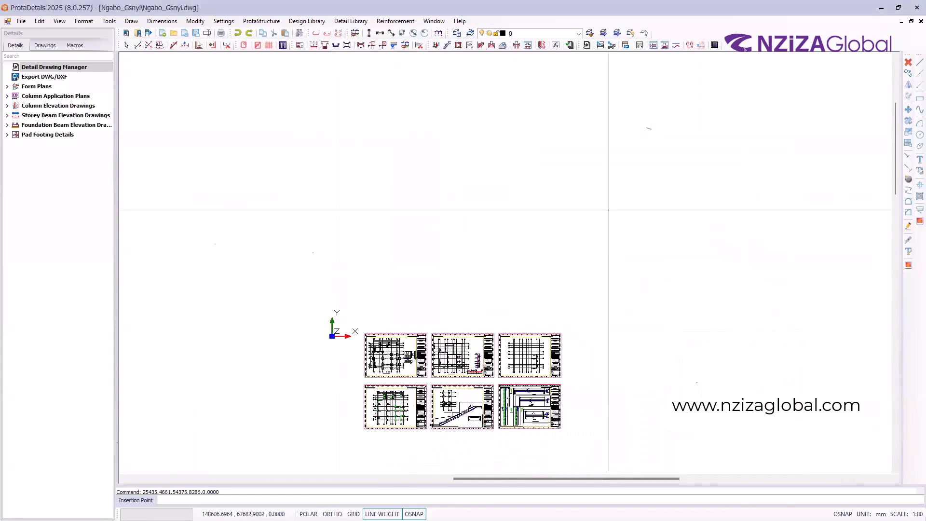
{"action": "left_click", "coordinate": [635, 200]}
{"action": "scroll", "coordinate": [675, 214], "scroll_direction": "up", "scroll_amount": 7}
{"action": "scroll", "coordinate": [685, 386], "scroll_direction": "up", "scroll_amount": 6}
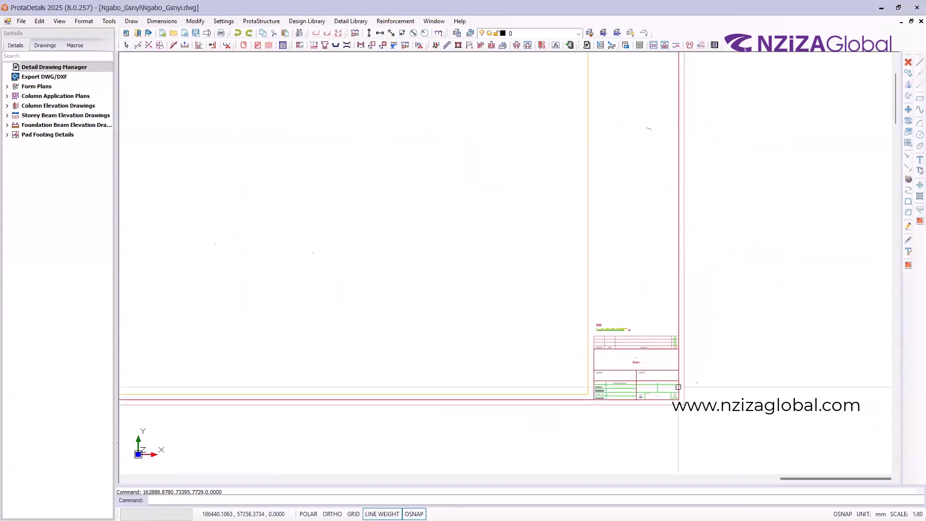
Step: Examine the foundation plan sheet and the neighbouring storey form plan sheets, including their slab sections and title blocks
{"action": "scroll", "coordinate": [709, 387], "scroll_direction": "down", "scroll_amount": 10}
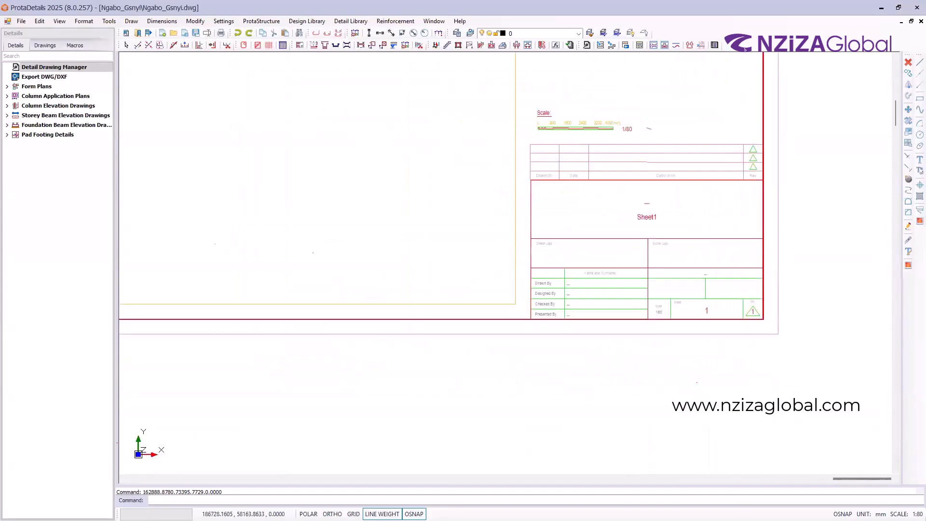
{"action": "scroll", "coordinate": [506, 410], "scroll_direction": "up", "scroll_amount": 6}
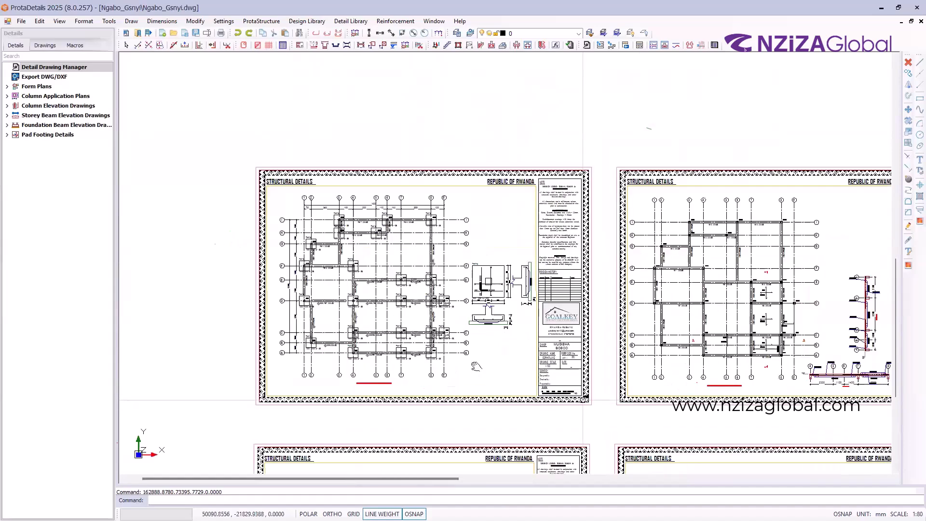
{"action": "scroll", "coordinate": [439, 361], "scroll_direction": "up", "scroll_amount": 2}
{"action": "middle_click_drag", "start_coordinate": [439, 361], "coordinate": [480, 369]}
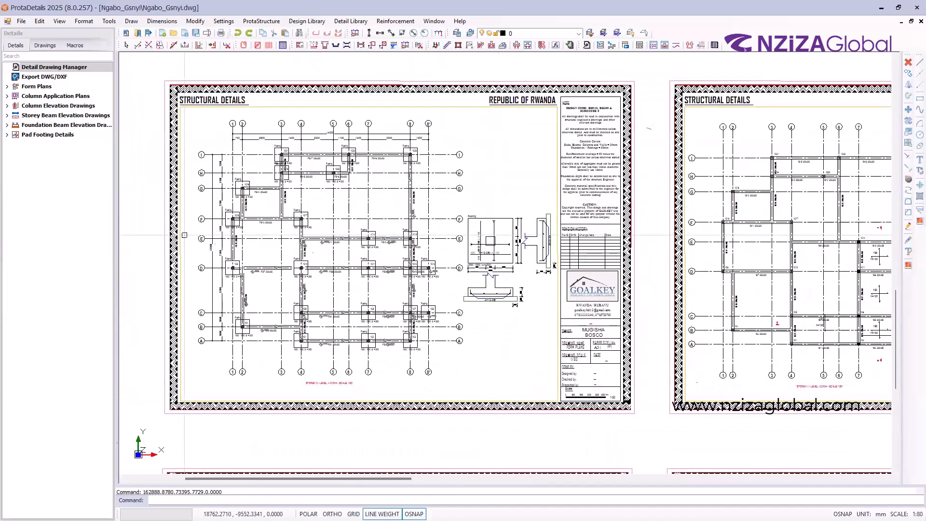
{"action": "scroll", "coordinate": [234, 194], "scroll_direction": "up", "scroll_amount": 2}
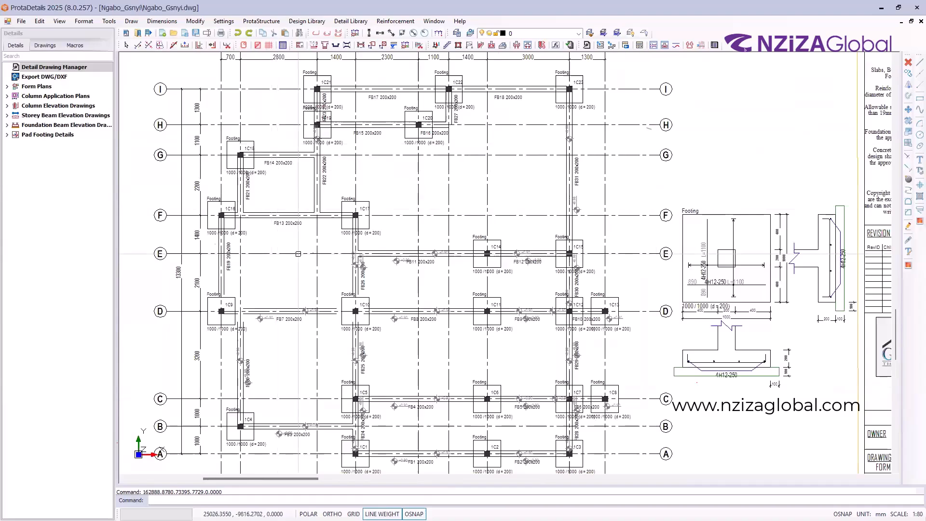
{"action": "scroll", "coordinate": [295, 208], "scroll_direction": "down", "scroll_amount": 2}
{"action": "scroll", "coordinate": [295, 208], "scroll_direction": "down", "scroll_amount": 3}
{"action": "scroll", "coordinate": [338, 208], "scroll_direction": "up", "scroll_amount": 3}
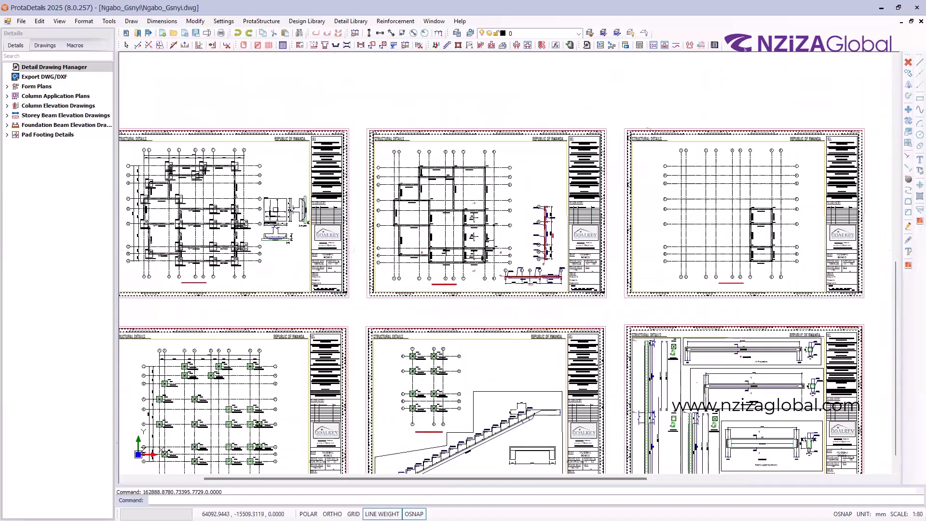
{"action": "scroll", "coordinate": [368, 208], "scroll_direction": "down", "scroll_amount": 2}
{"action": "scroll", "coordinate": [367, 208], "scroll_direction": "down", "scroll_amount": 2}
{"action": "scroll", "coordinate": [569, 188], "scroll_direction": "up", "scroll_amount": 4}
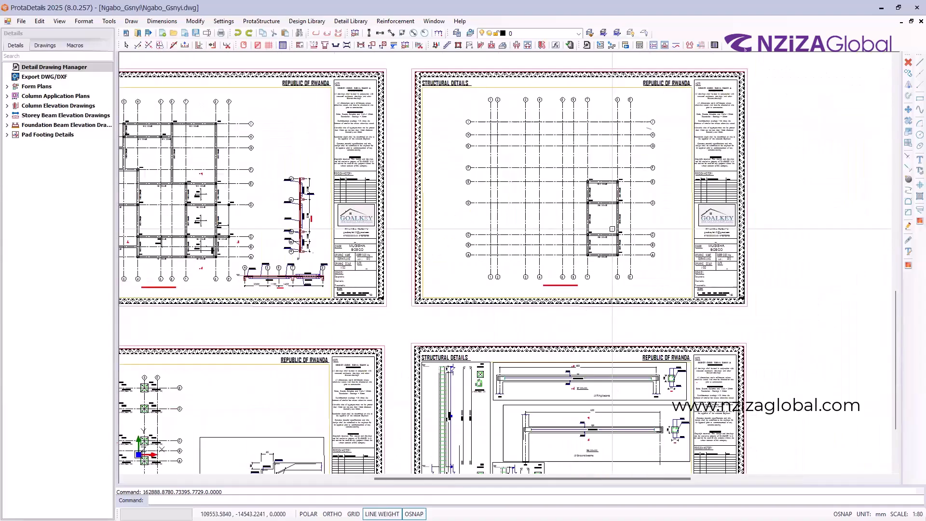
Step: Examine the lower row of sheets, covering the column application plan, the staircase reinforcement section and the beam and column details
{"action": "scroll", "coordinate": [582, 305], "scroll_direction": "down", "scroll_amount": 4}
{"action": "scroll", "coordinate": [582, 305], "scroll_direction": "up", "scroll_amount": 2}
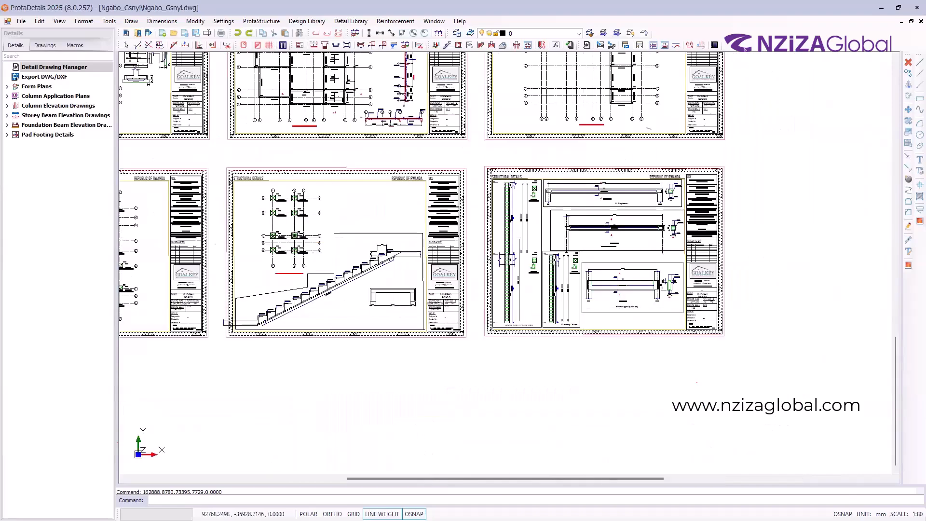
{"action": "scroll", "coordinate": [511, 200], "scroll_direction": "up", "scroll_amount": 4}
{"action": "scroll", "coordinate": [511, 200], "scroll_direction": "down", "scroll_amount": 4}
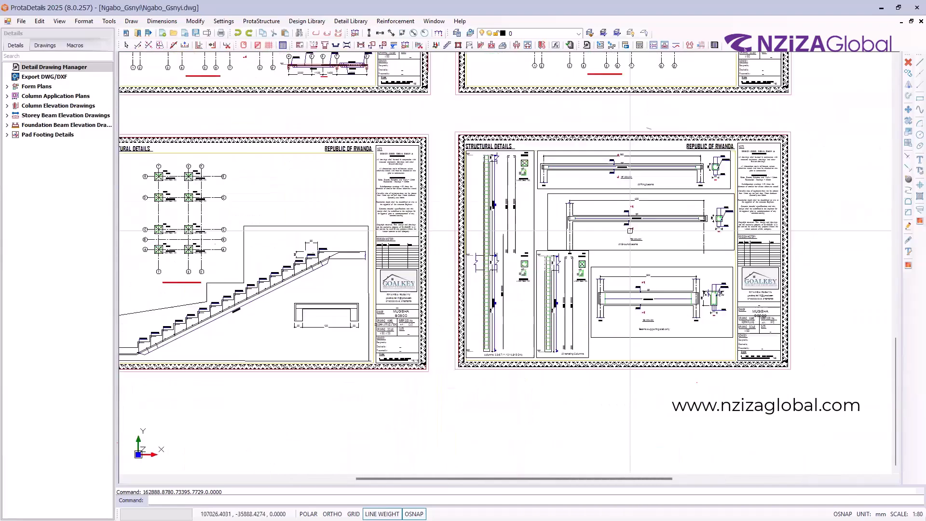
{"action": "scroll", "coordinate": [739, 257], "scroll_direction": "up", "scroll_amount": 4}
{"action": "scroll", "coordinate": [739, 258], "scroll_direction": "down", "scroll_amount": 4}
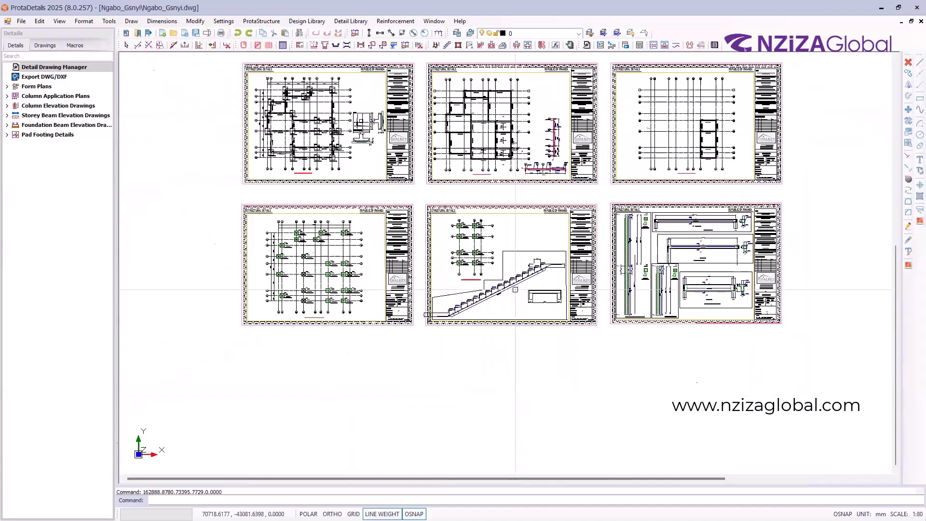
{"action": "scroll", "coordinate": [490, 234], "scroll_direction": "up", "scroll_amount": 5}
{"action": "scroll", "coordinate": [490, 234], "scroll_direction": "down", "scroll_amount": 5}
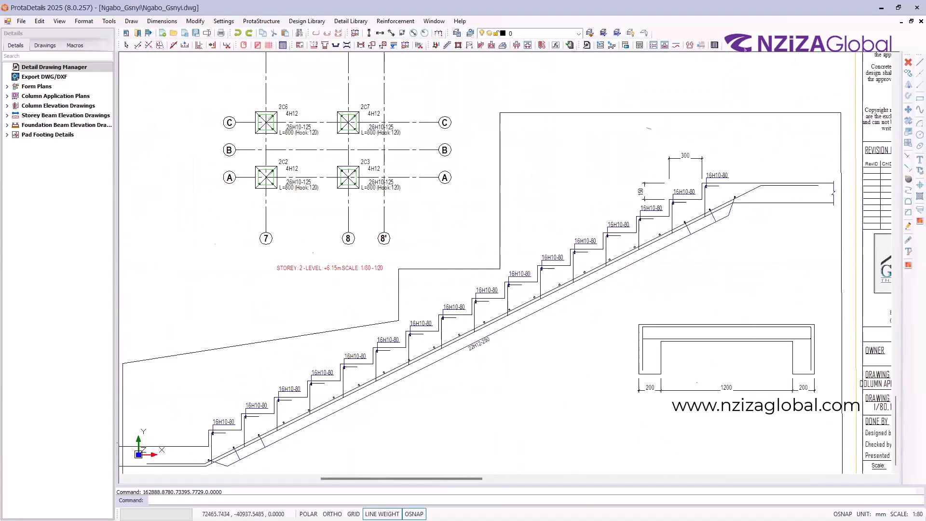
{"action": "scroll", "coordinate": [271, 240], "scroll_direction": "down", "scroll_amount": 2}
{"action": "scroll", "coordinate": [380, 272], "scroll_direction": "up", "scroll_amount": 2}
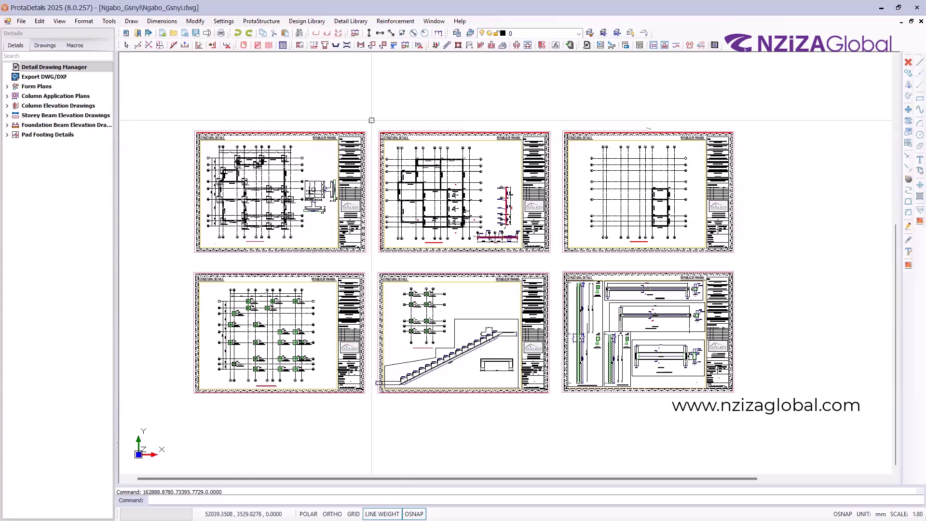
Step: Review the overall arrangement of the framed sheets and the layout of the foundation plan sheet with its footing details
{"action": "scroll", "coordinate": [536, 98], "scroll_direction": "down", "scroll_amount": 2}
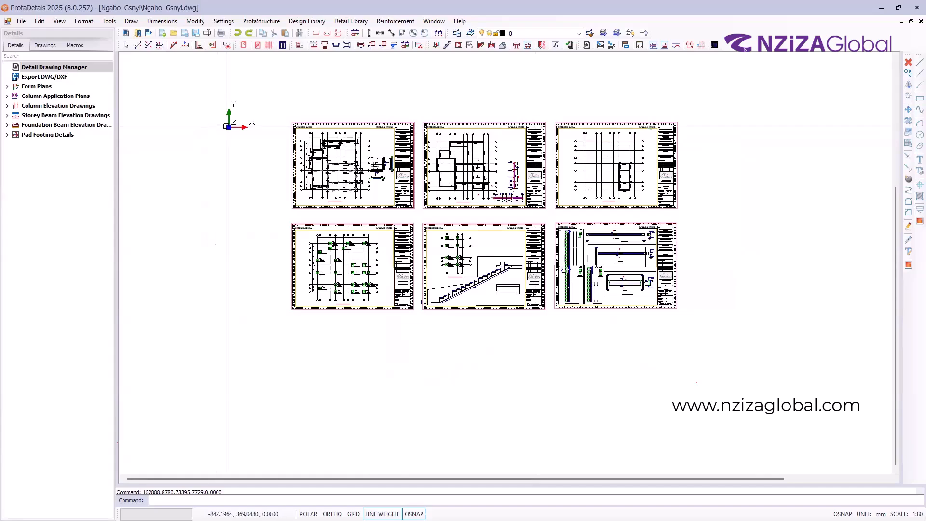
{"action": "scroll", "coordinate": [302, 103], "scroll_direction": "up", "scroll_amount": 2}
{"action": "scroll", "coordinate": [264, 153], "scroll_direction": "down", "scroll_amount": 2}
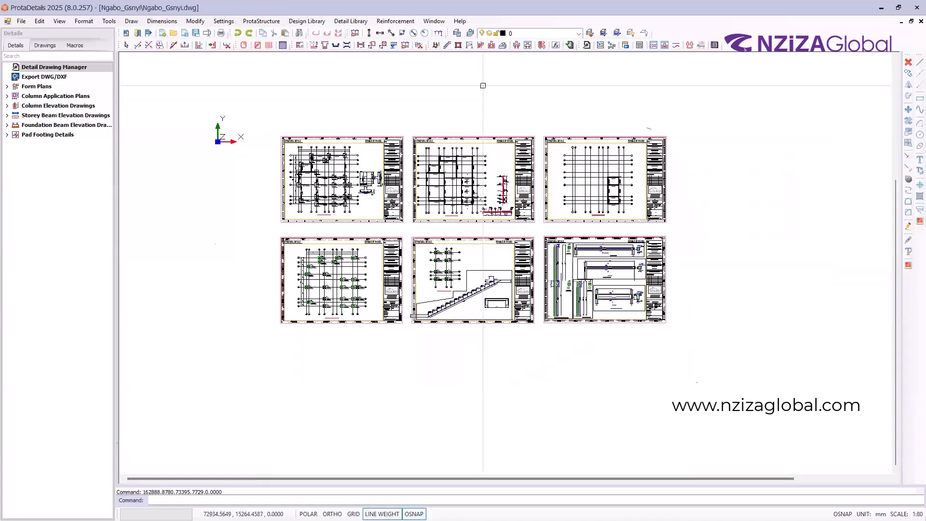
{"action": "scroll", "coordinate": [340, 124], "scroll_direction": "up", "scroll_amount": 4}
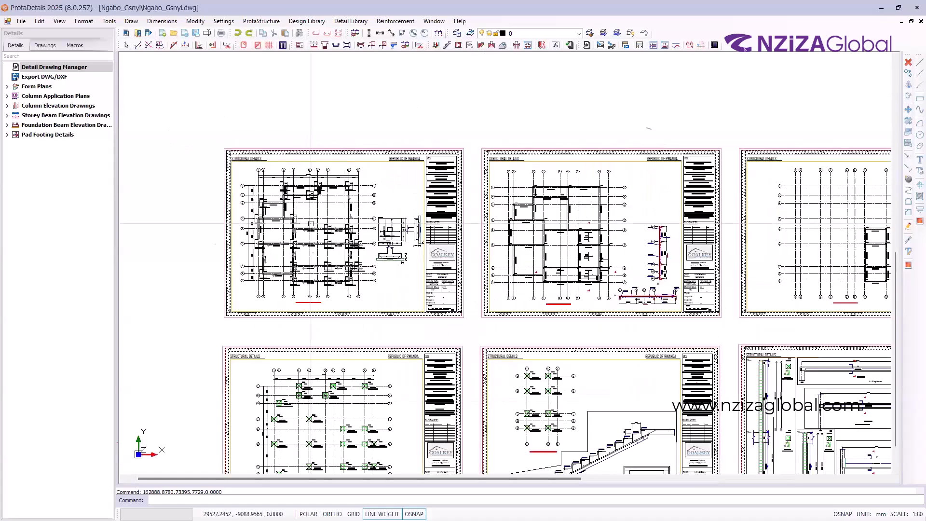
{"action": "scroll", "coordinate": [311, 223], "scroll_direction": "up", "scroll_amount": 4}
{"action": "scroll", "coordinate": [484, 266], "scroll_direction": "down", "scroll_amount": 1}
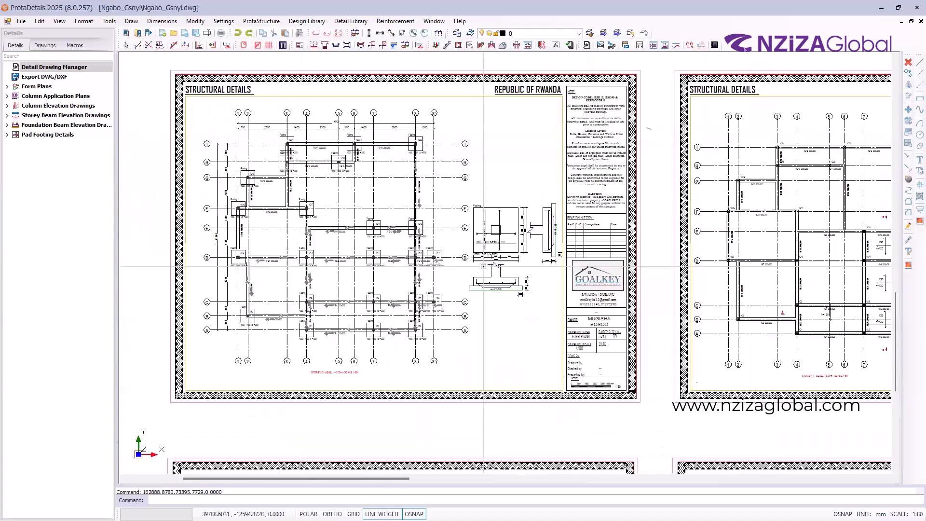
{"action": "scroll", "coordinate": [484, 267], "scroll_direction": "down", "scroll_amount": 1}
Step: Open the PDF export settings for Ngabo_Gsnyi.dwg and close them without saving a file
{"action": "left_click", "coordinate": [21, 21]}
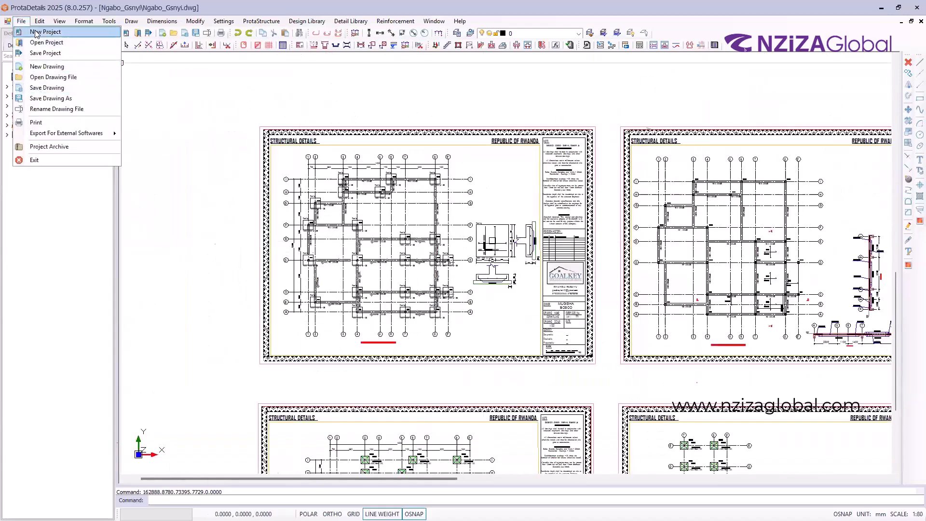
{"action": "mouse_move", "coordinate": [51, 134]}
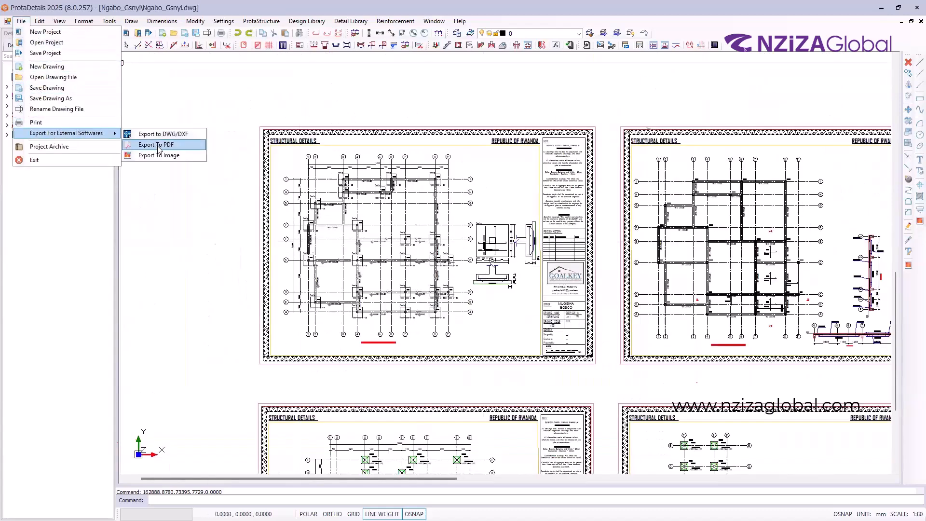
{"action": "left_click", "coordinate": [158, 145]}
{"action": "key", "text": "ctrl"}
{"action": "key", "text": "ctrl"}
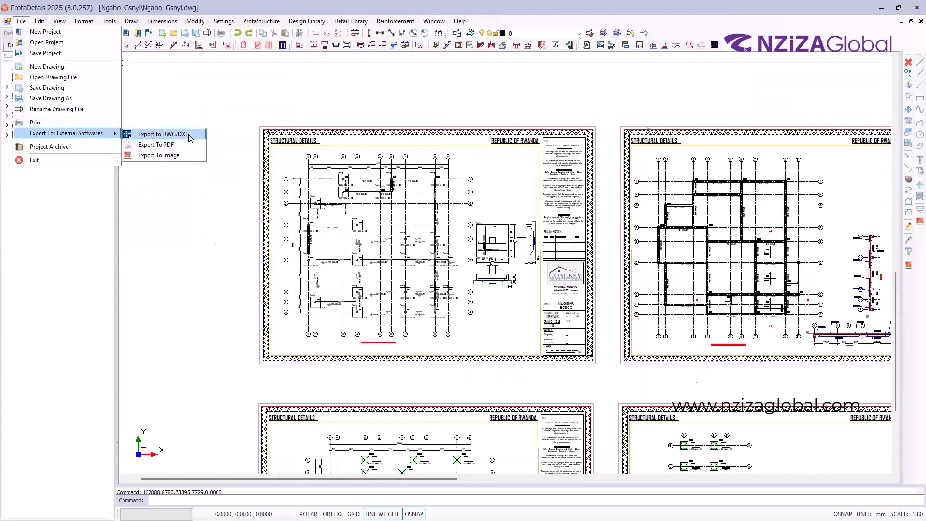
{"action": "key", "text": "ctrl"}
{"action": "key", "text": "ctrl"}
{"action": "left_click", "coordinate": [163, 151]}
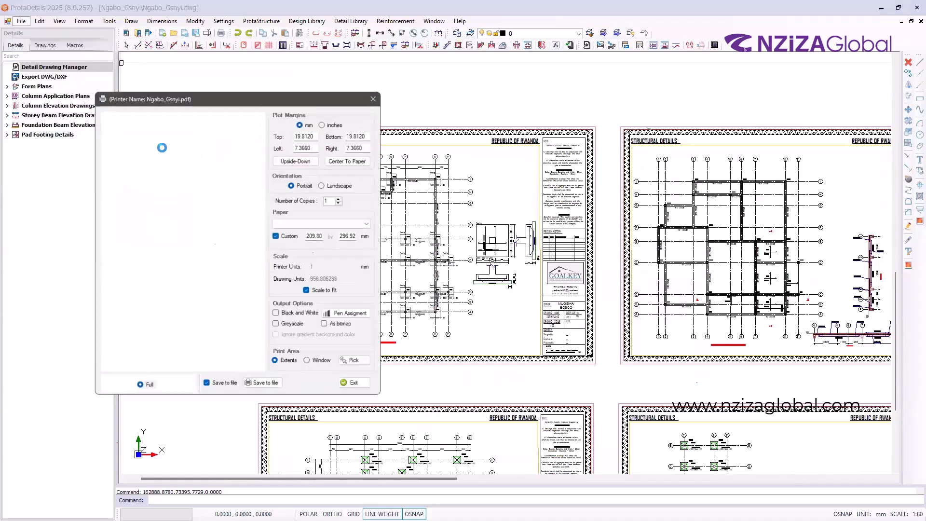
{"action": "left_click", "coordinate": [376, 96]}
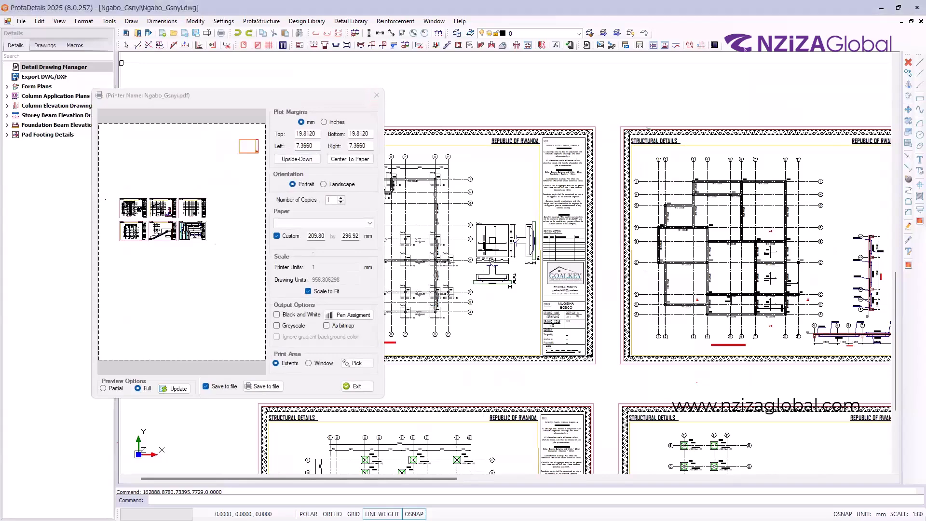
Step: Switch to Details_Ngabo-Gsnyi.pdf in Edge and look through the exported structural detail pages at a larger zoom
{"action": "key", "text": "super"}
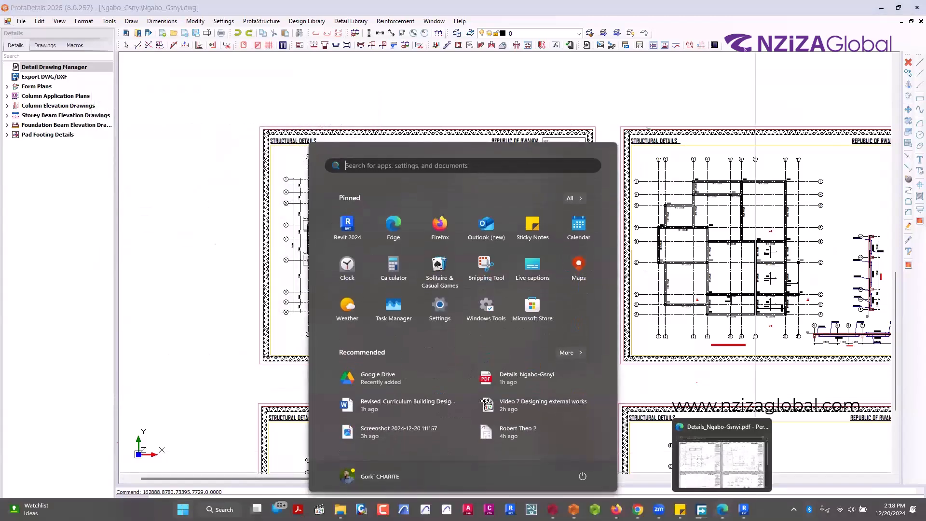
{"action": "left_click", "coordinate": [722, 510]}
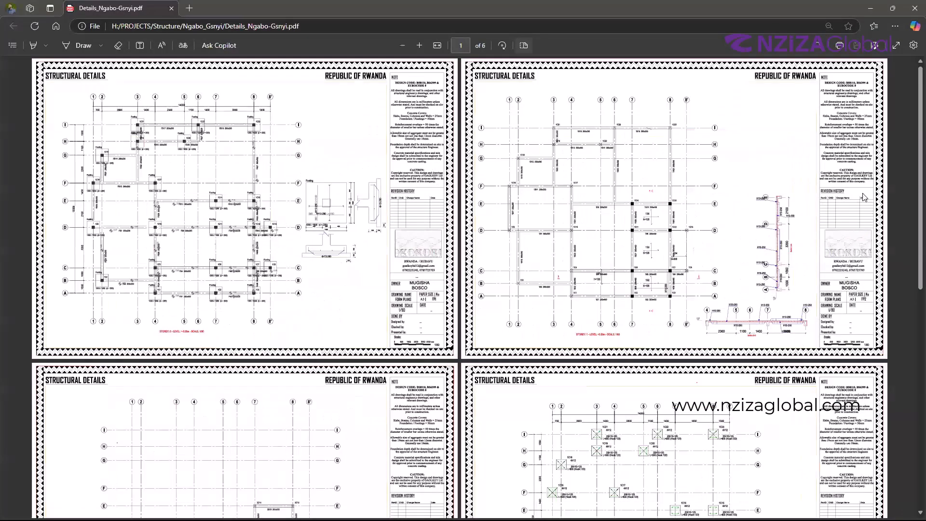
{"action": "scroll", "coordinate": [483, 222], "scroll_direction": "up", "scroll_amount": 2, "text": "ctrl"}
{"action": "scroll", "coordinate": [483, 226], "scroll_direction": "down", "scroll_amount": 15}
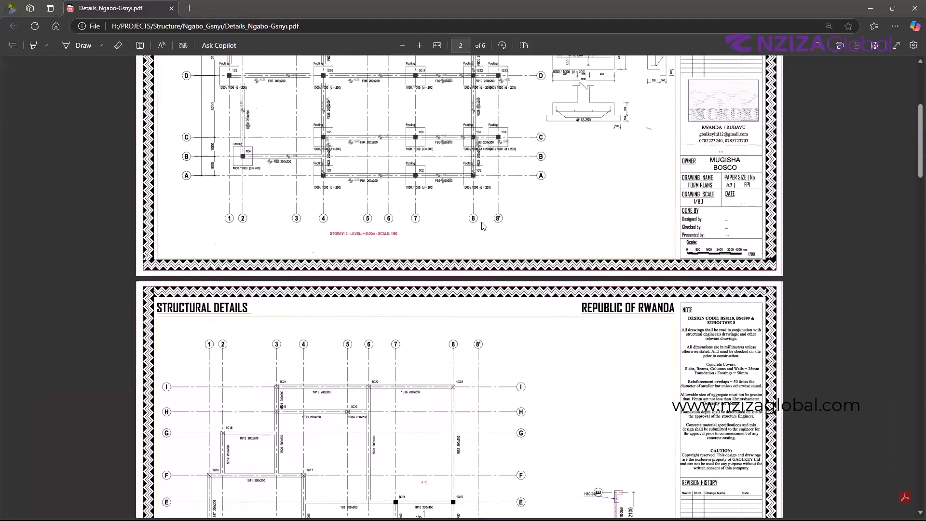
Step: Examine the structural detail sheets in the PDF, and return to ProtaDetails to look over the same sheet layout
{"action": "scroll", "coordinate": [484, 226], "scroll_direction": "down", "scroll_amount": 20}
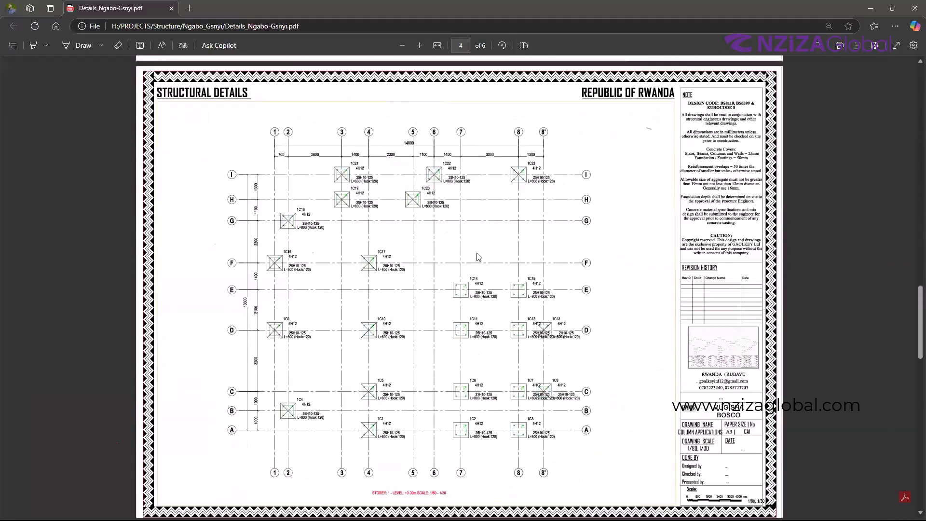
{"action": "scroll", "coordinate": [478, 263], "scroll_direction": "up", "scroll_amount": 20}
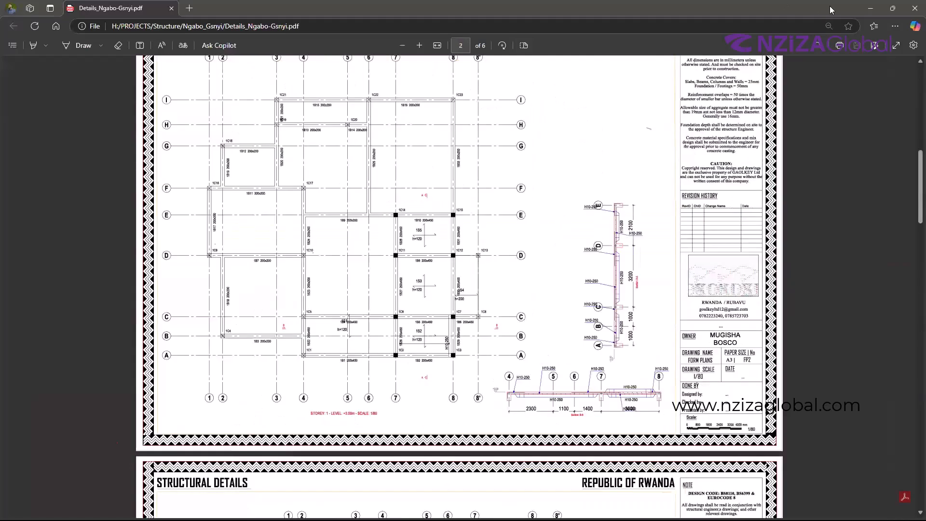
{"action": "scroll", "coordinate": [478, 263], "scroll_direction": "up", "scroll_amount": 10}
{"action": "left_click", "coordinate": [893, 8]}
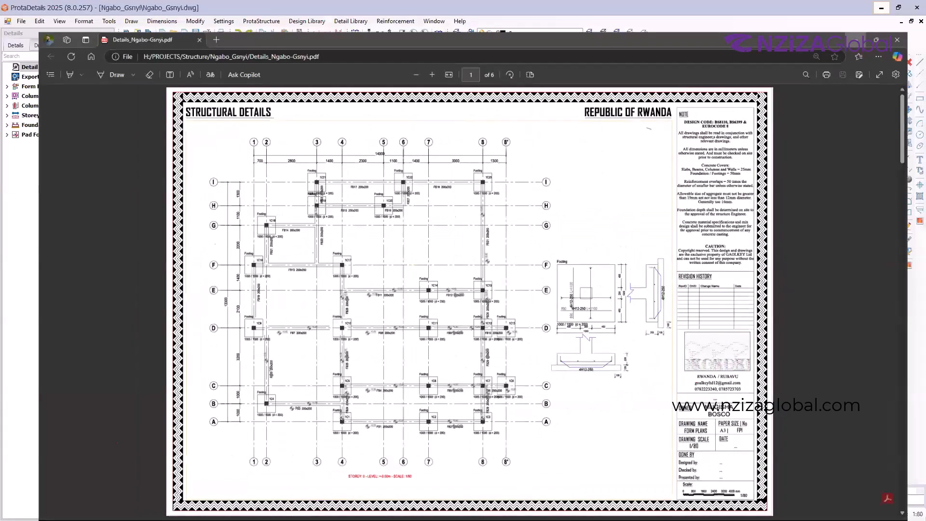
{"action": "scroll", "coordinate": [250, 166], "scroll_direction": "down", "scroll_amount": 3}
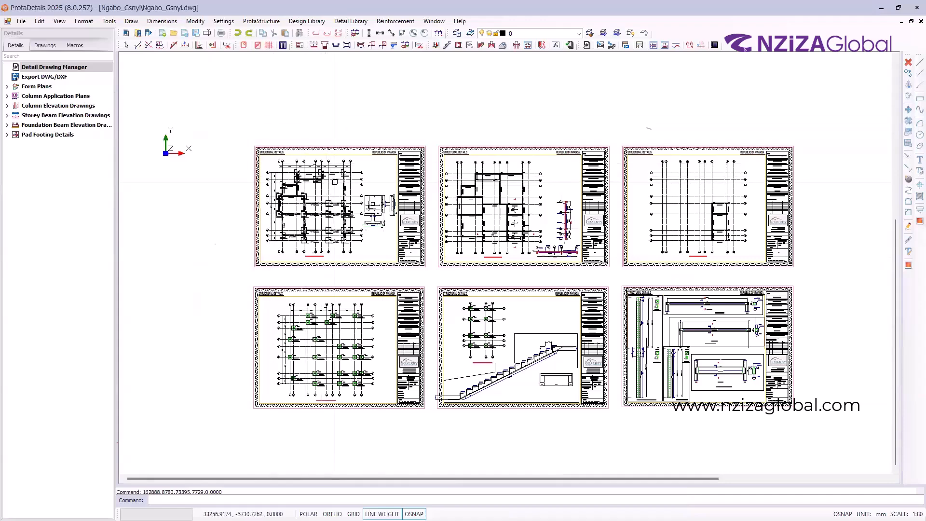
{"action": "scroll", "coordinate": [336, 183], "scroll_direction": "up", "scroll_amount": 2}
{"action": "scroll", "coordinate": [332, 193], "scroll_direction": "up", "scroll_amount": 1}
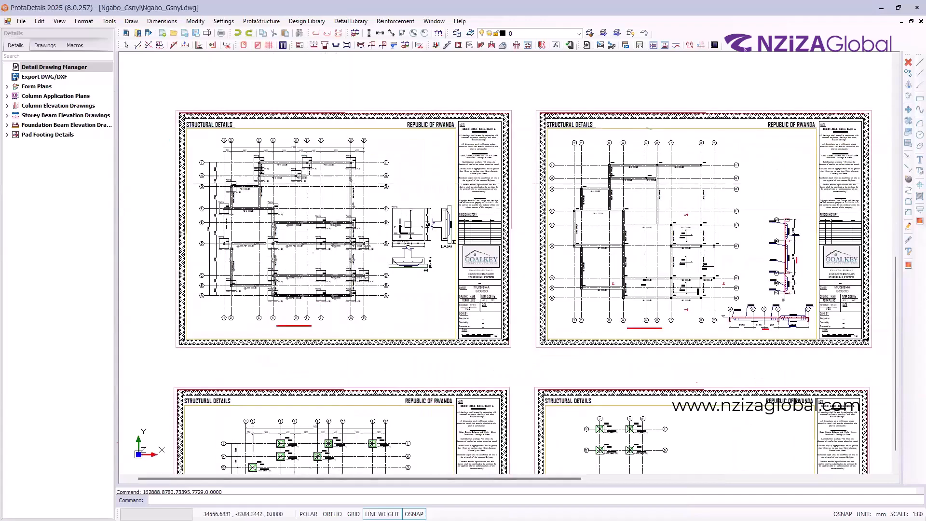
{"action": "scroll", "coordinate": [343, 210], "scroll_direction": "down", "scroll_amount": 2}
{"action": "key", "text": "ctrl"}
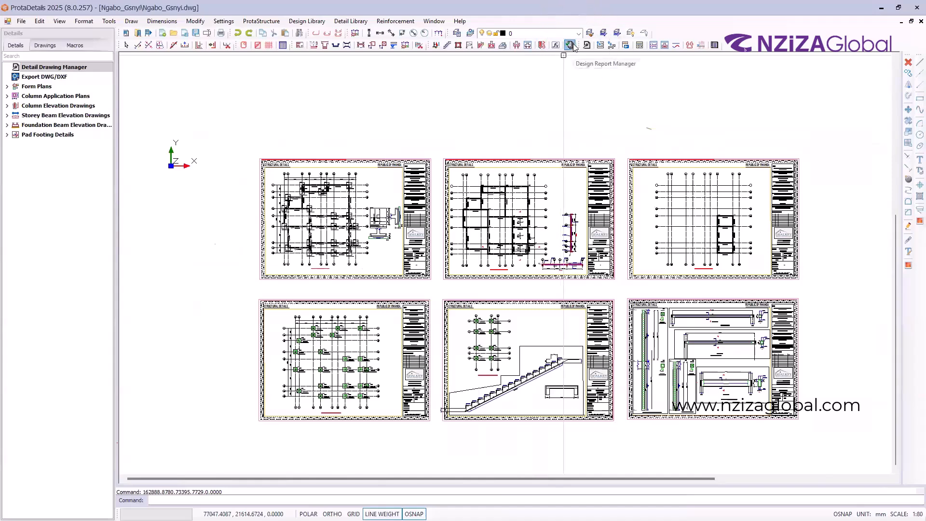
Step: Add all available reports to the Default set in the Design Report Manager and close the manager
{"action": "left_click", "coordinate": [571, 44]}
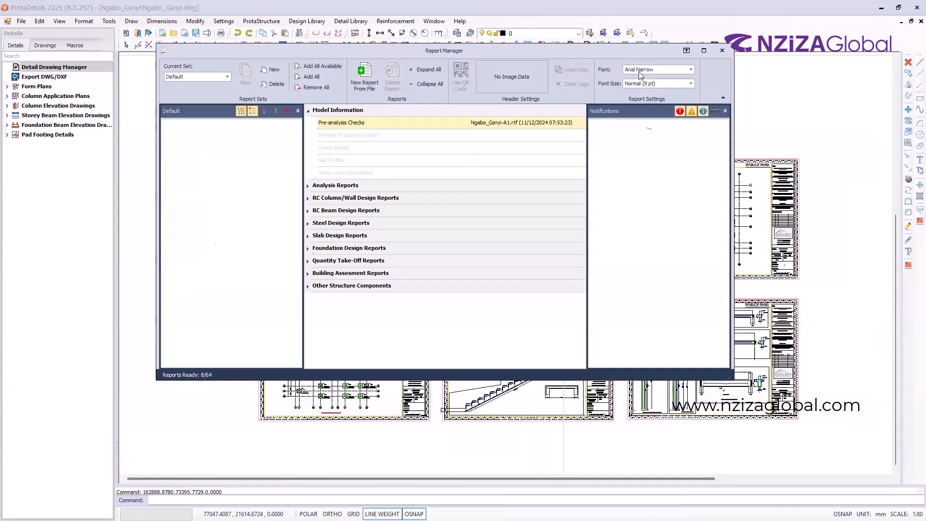
{"action": "left_click", "coordinate": [323, 66]}
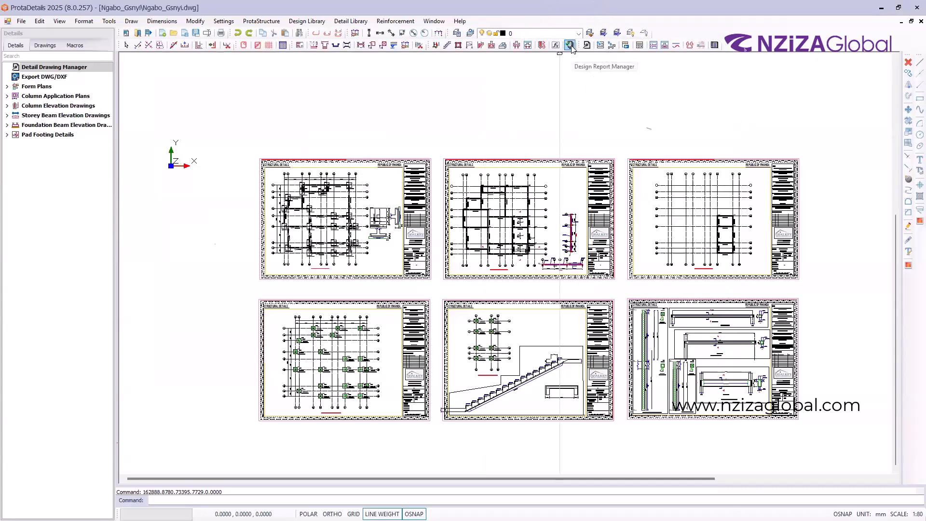
{"action": "left_click", "coordinate": [569, 45]}
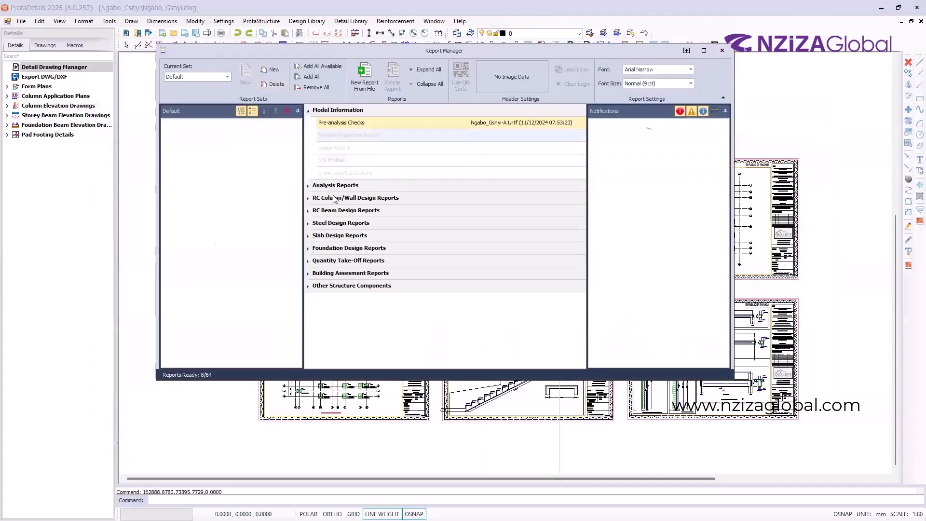
{"action": "left_click", "coordinate": [321, 70]}
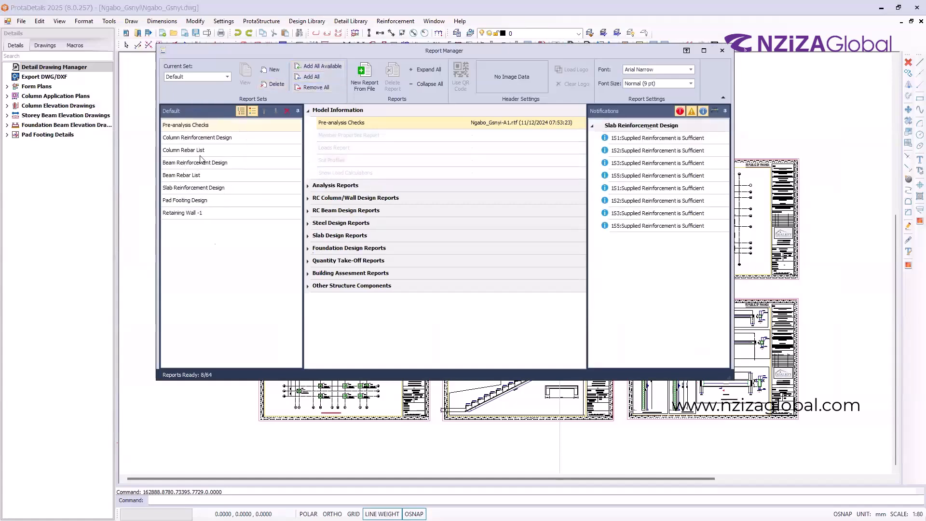
{"action": "left_click", "coordinate": [242, 83]}
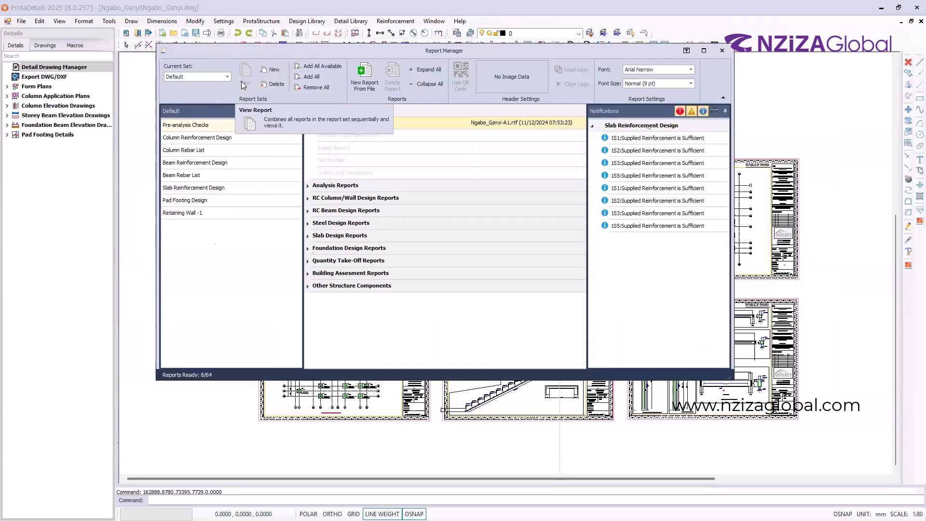
{"action": "left_click", "coordinate": [722, 50]}
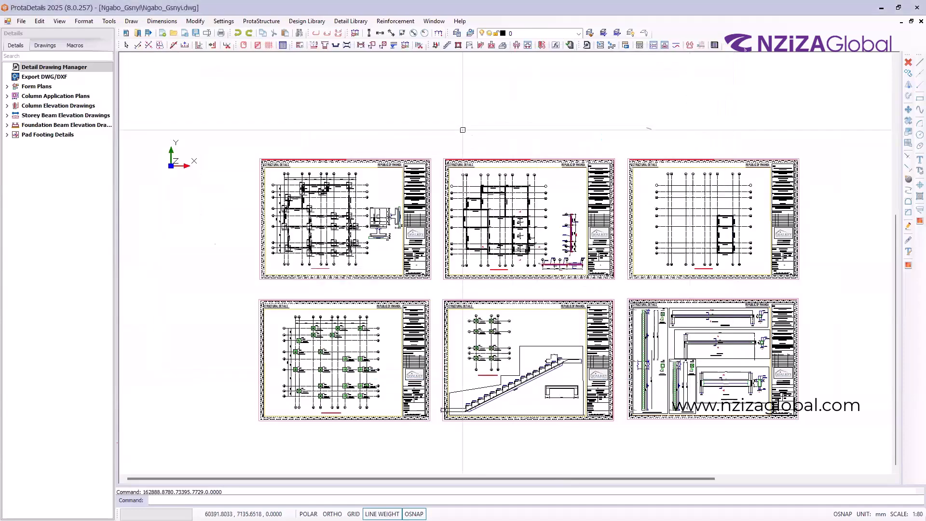
Step: Switch to ProtaStructure and examine the design status of the 3D building model from several angles
{"action": "scroll", "coordinate": [389, 200], "scroll_direction": "down", "scroll_amount": 3}
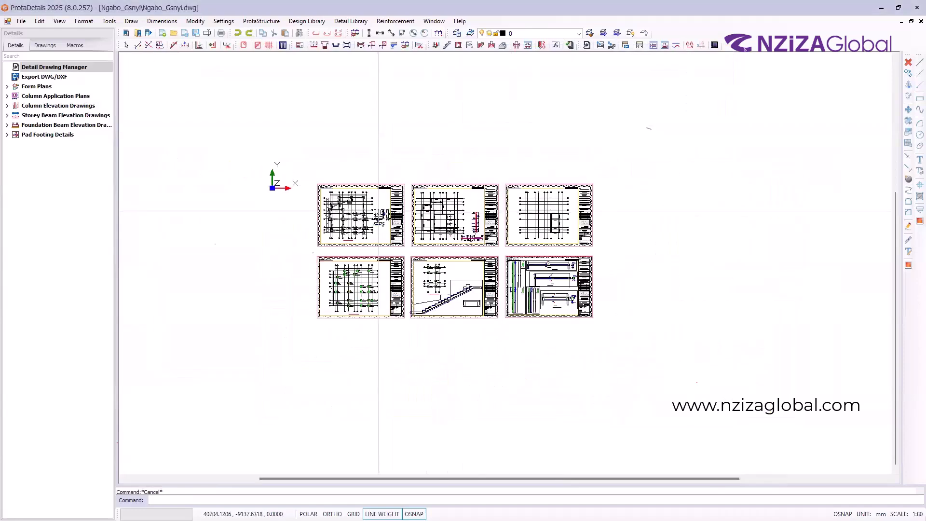
{"action": "scroll", "coordinate": [393, 197], "scroll_direction": "up", "scroll_amount": 1}
{"action": "scroll", "coordinate": [445, 157], "scroll_direction": "up", "scroll_amount": 1}
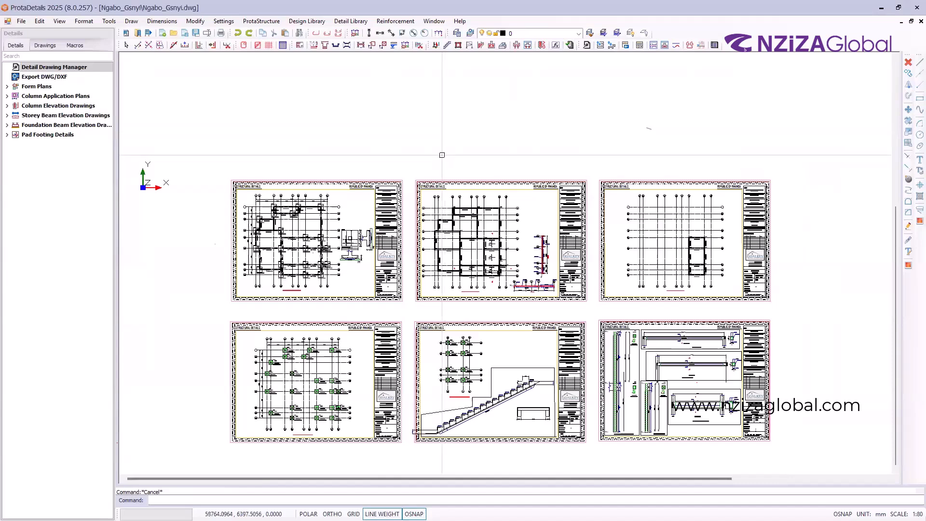
{"action": "left_click", "coordinate": [883, 7]}
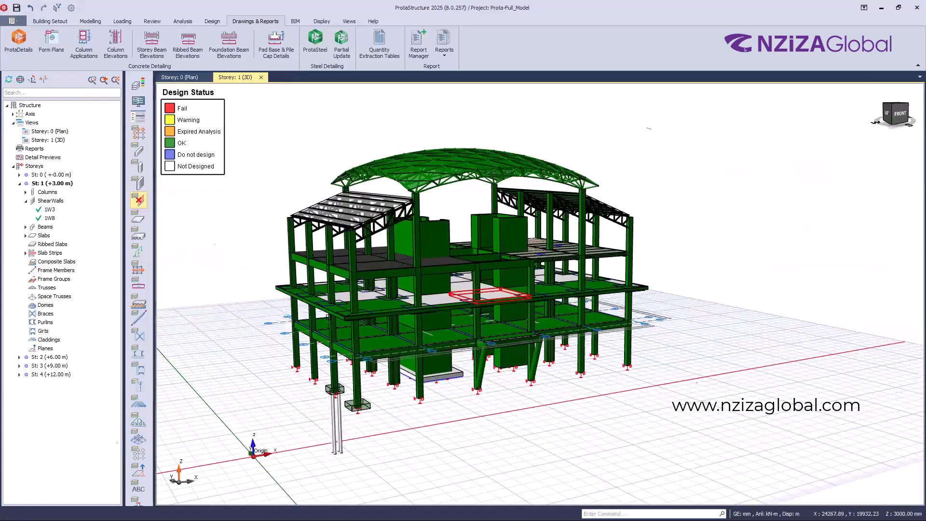
{"action": "scroll", "coordinate": [328, 317], "scroll_direction": "up", "scroll_amount": 2}
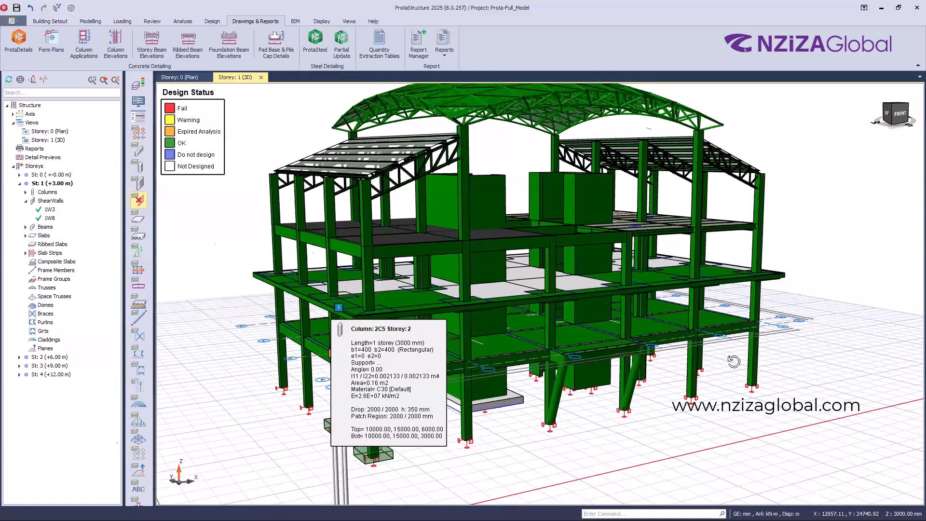
{"action": "middle_click_drag", "start_coordinate": [715, 365], "coordinate": [722, 370]}
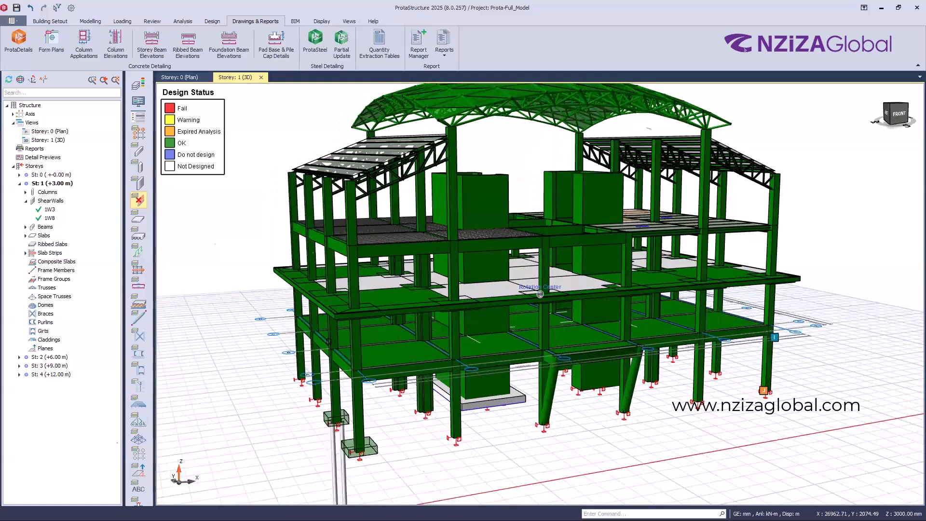
{"action": "middle_click_drag", "start_coordinate": [328, 341], "coordinate": [329, 341]}
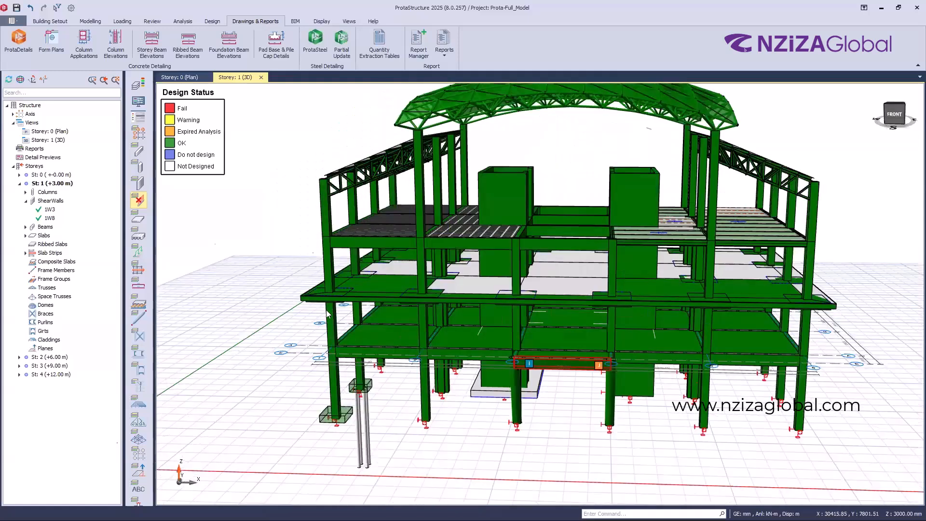
{"action": "scroll", "coordinate": [328, 341], "scroll_direction": "down", "scroll_amount": 2}
{"action": "middle_click_drag", "start_coordinate": [329, 341], "coordinate": [353, 334]}
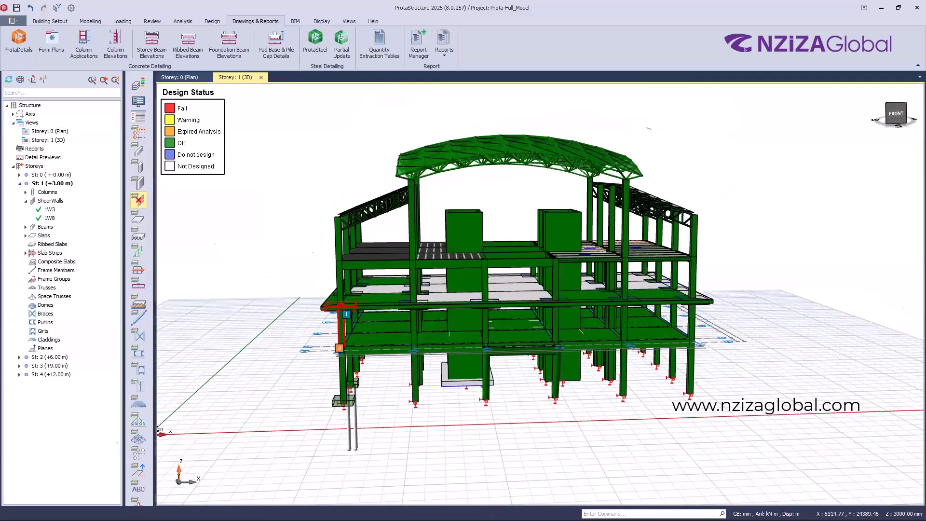
Step: Switch to Autodesk Revit and create a new project from the Architecture template
{"action": "key", "text": "super"}
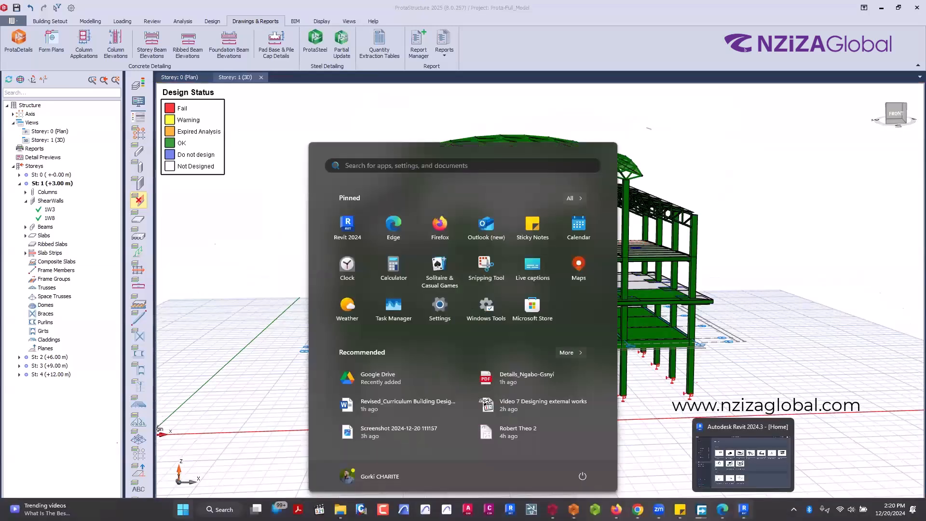
{"action": "left_click", "coordinate": [743, 510]}
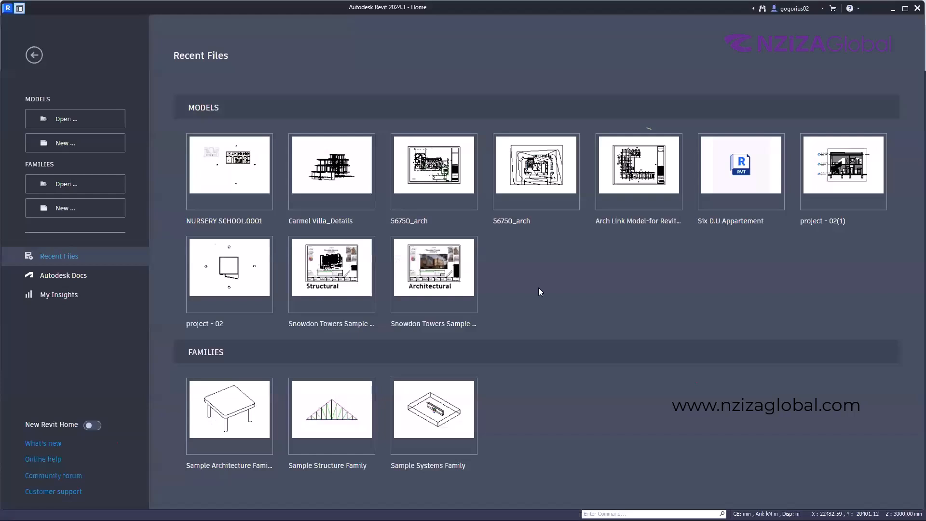
{"action": "left_click", "coordinate": [451, 80]}
{"action": "left_click", "coordinate": [483, 89]}
{"action": "left_click", "coordinate": [61, 142]}
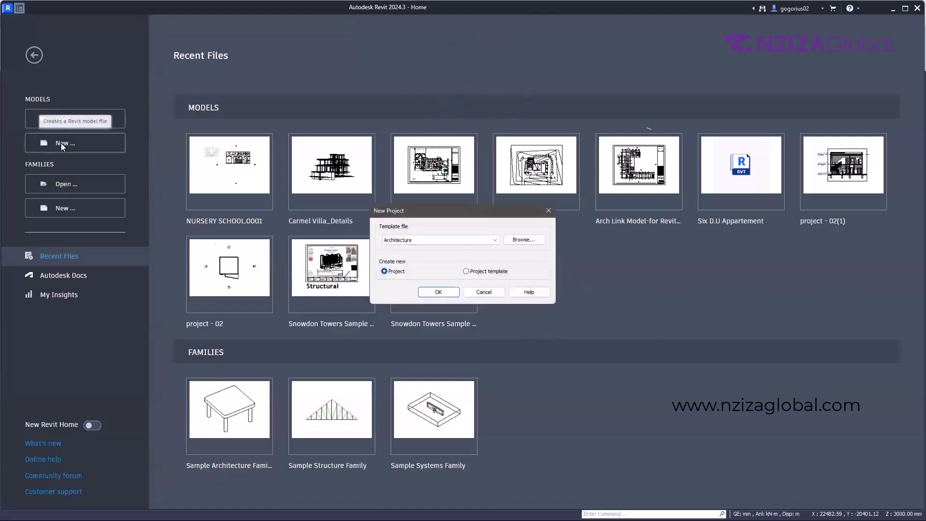
{"action": "left_click", "coordinate": [446, 295]}
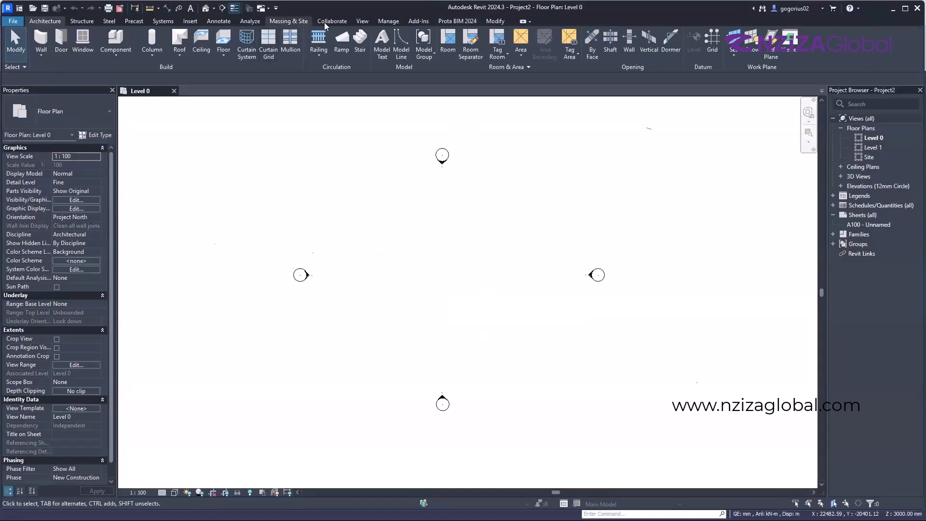
{"action": "left_click", "coordinate": [451, 22]}
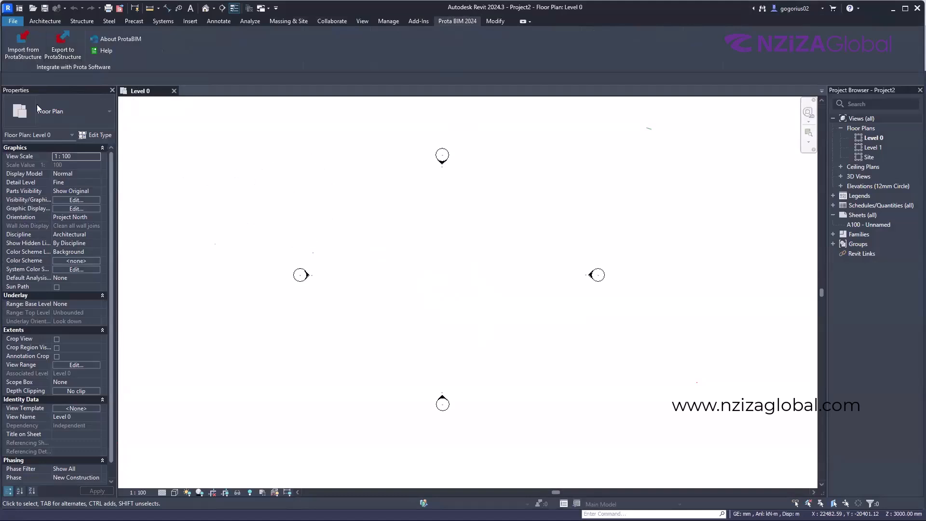
{"action": "left_click", "coordinate": [22, 41]}
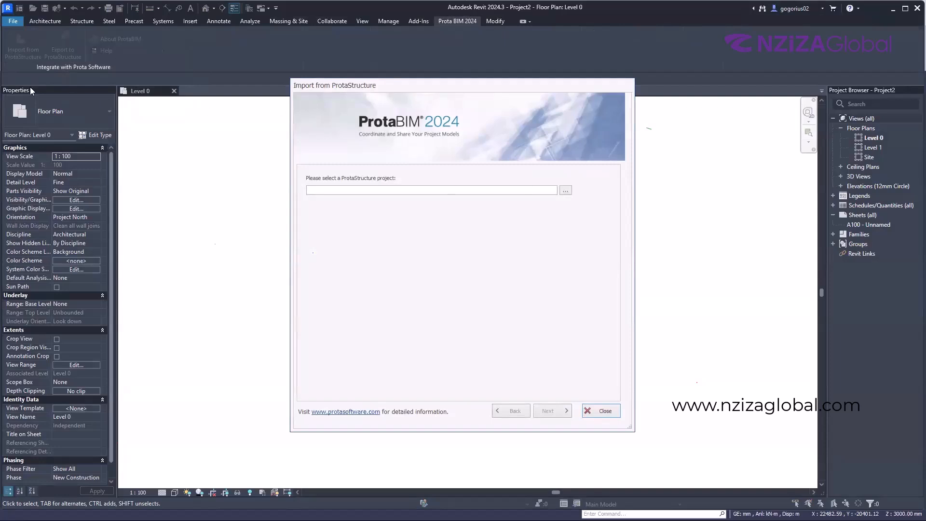
{"action": "key", "text": "ctrl"}
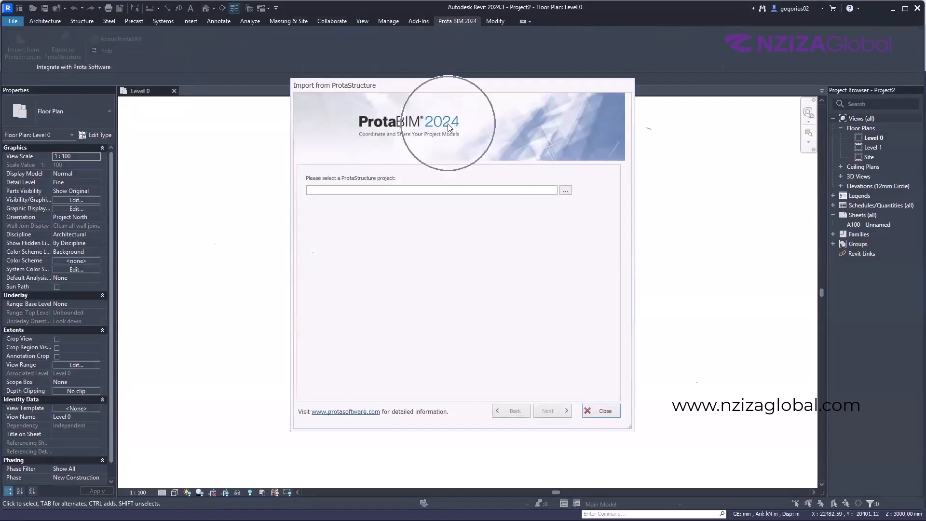
{"action": "left_click", "coordinate": [565, 190]}
{"action": "scroll", "coordinate": [482, 290], "scroll_direction": "down", "scroll_amount": 5}
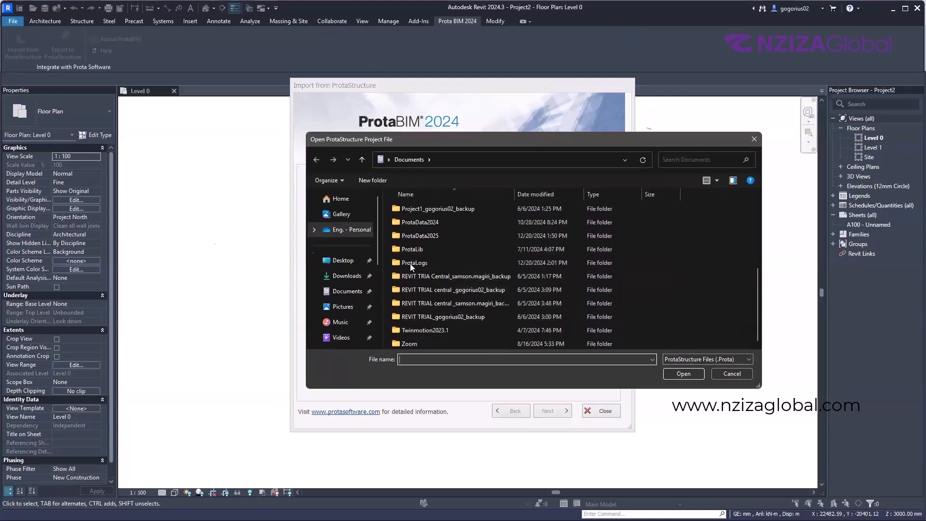
{"action": "left_click", "coordinate": [723, 376]}
{"action": "left_click", "coordinate": [602, 412]}
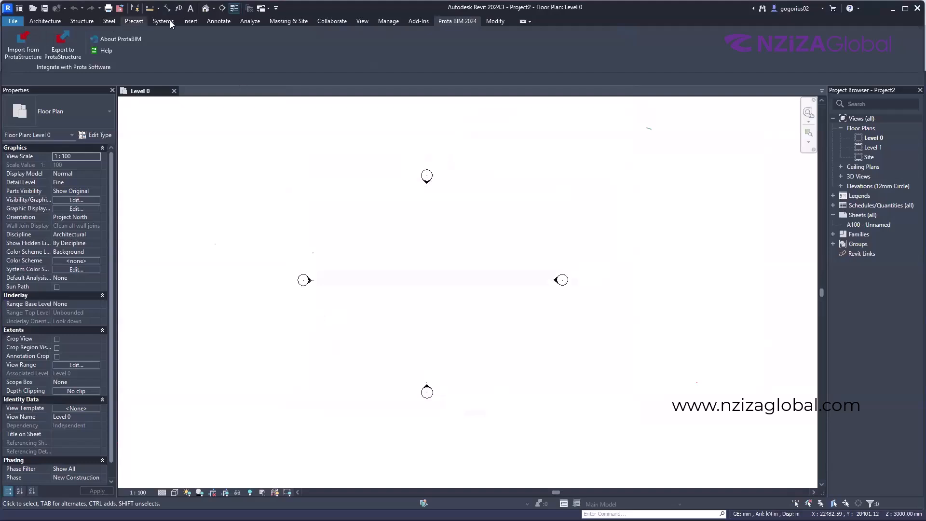
Step: Start linking an IFC file into the new Revit project
{"action": "left_click", "coordinate": [187, 21]}
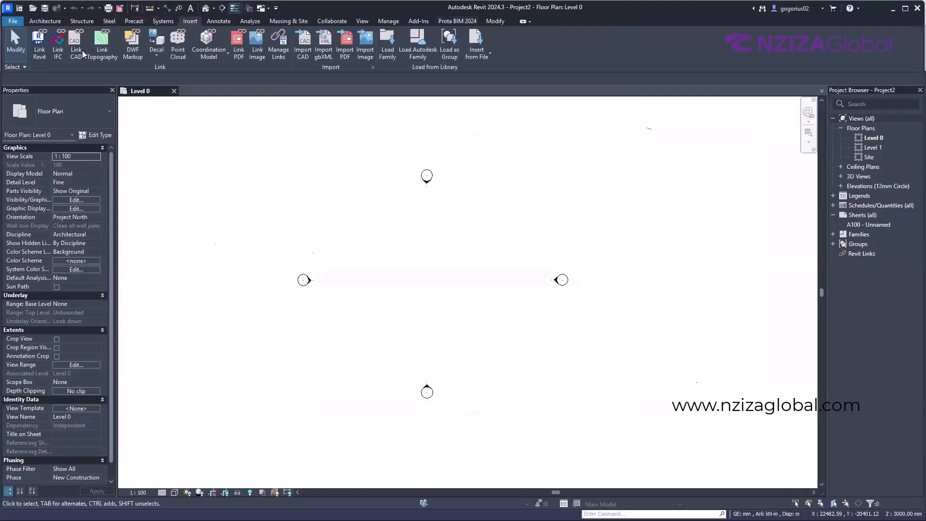
{"action": "left_click", "coordinate": [58, 48]}
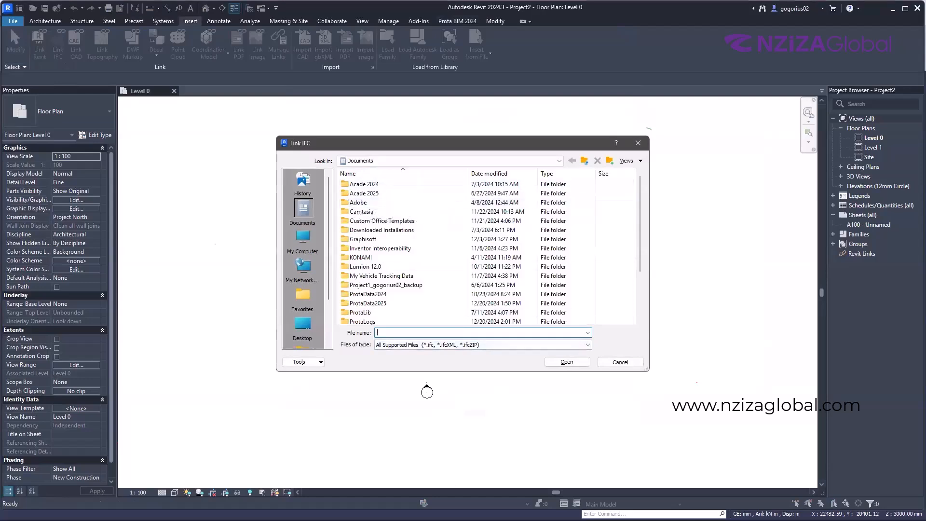
Step: Switch to ProtaStructure and export the Prota-Full_Model building as an IFC file
{"action": "key", "text": "super"}
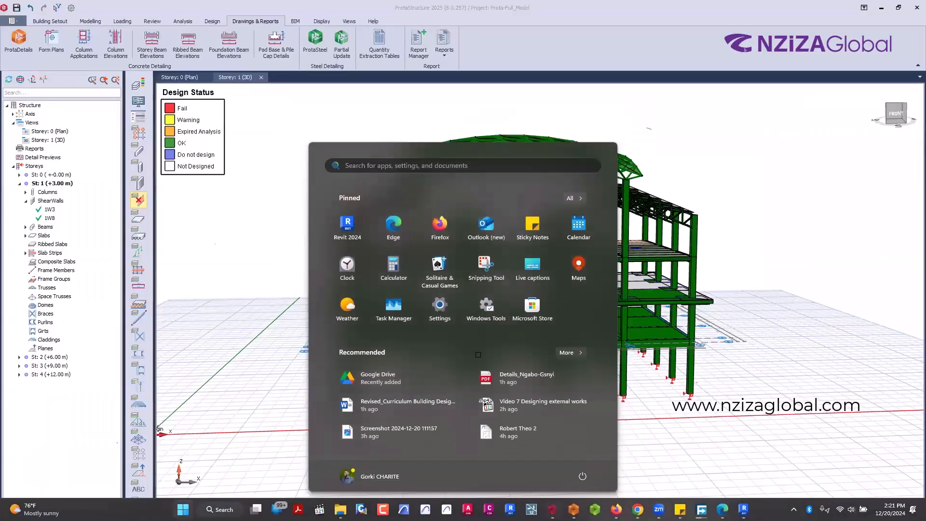
{"action": "key", "text": "Escape"}
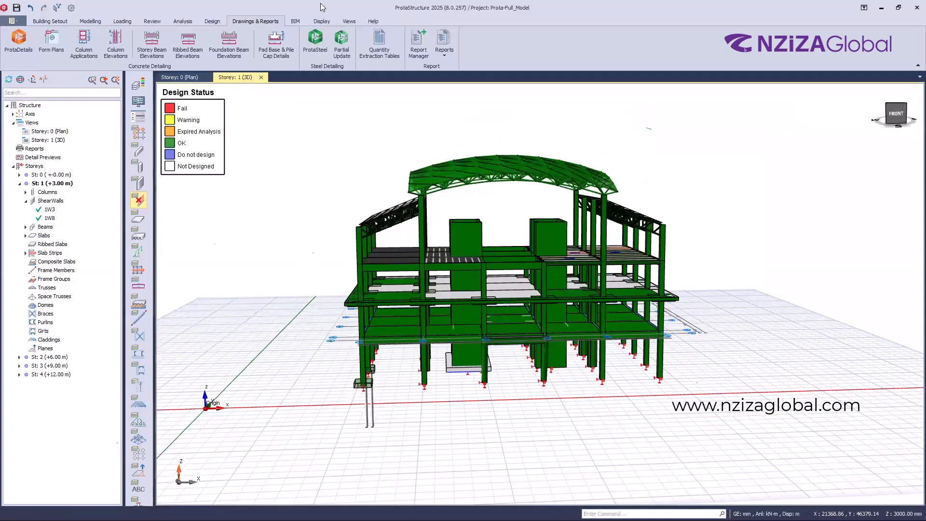
{"action": "left_click", "coordinate": [295, 22]}
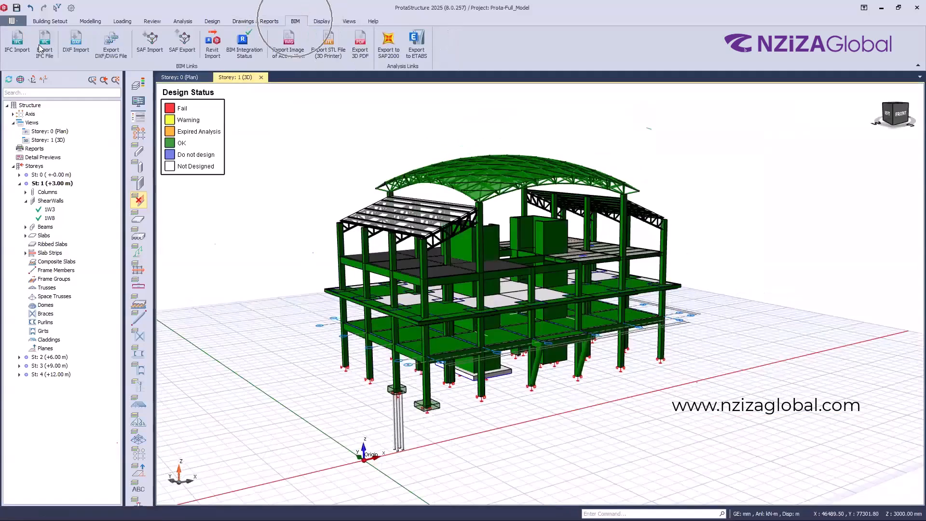
{"action": "left_click", "coordinate": [41, 49]}
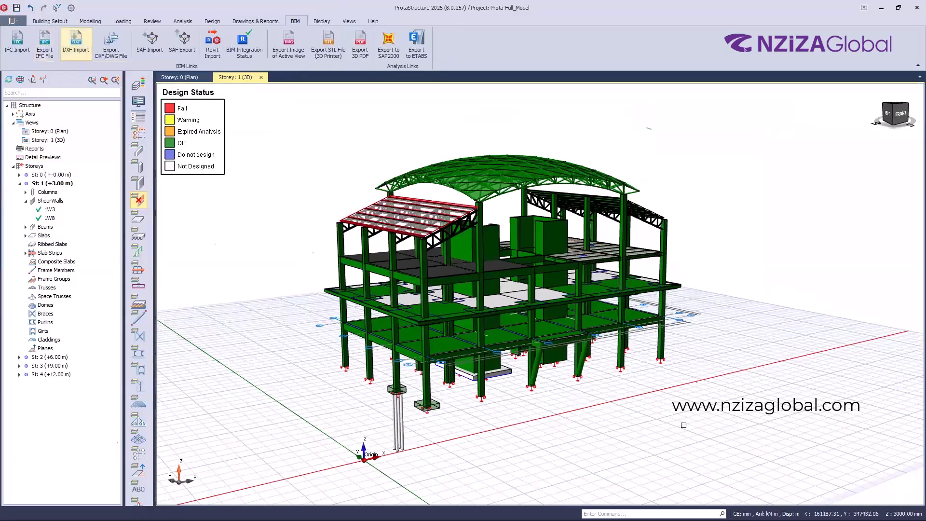
{"action": "left_click", "coordinate": [46, 48]}
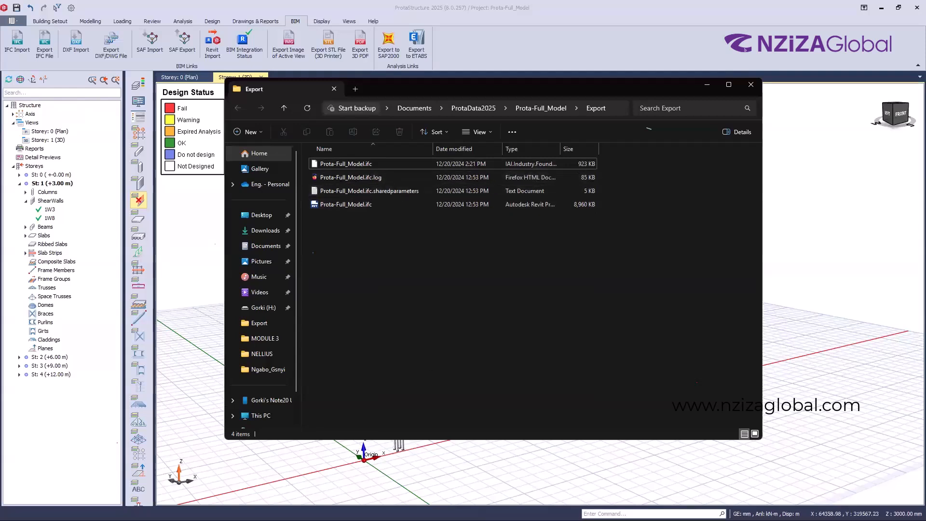
Step: Switch to Autodesk Revit and try to link Prota-Full_Model.ifc from the ProtaData2025\Prota-Full_Model\Export folder
{"action": "key", "text": "super"}
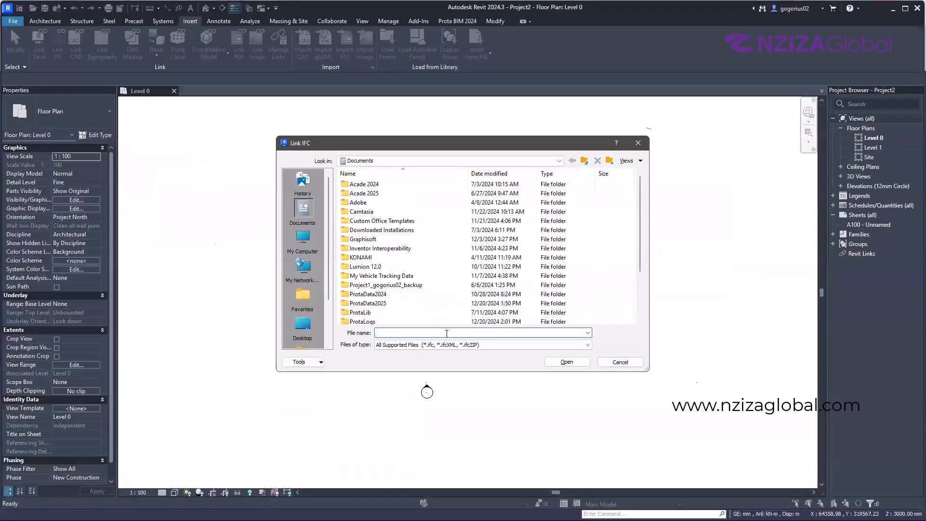
{"action": "type", "text": "C:\\Users\\Gorki CHARITE\\Documents\\ProtaData2025\\Prota-Full_Model\\Export"}
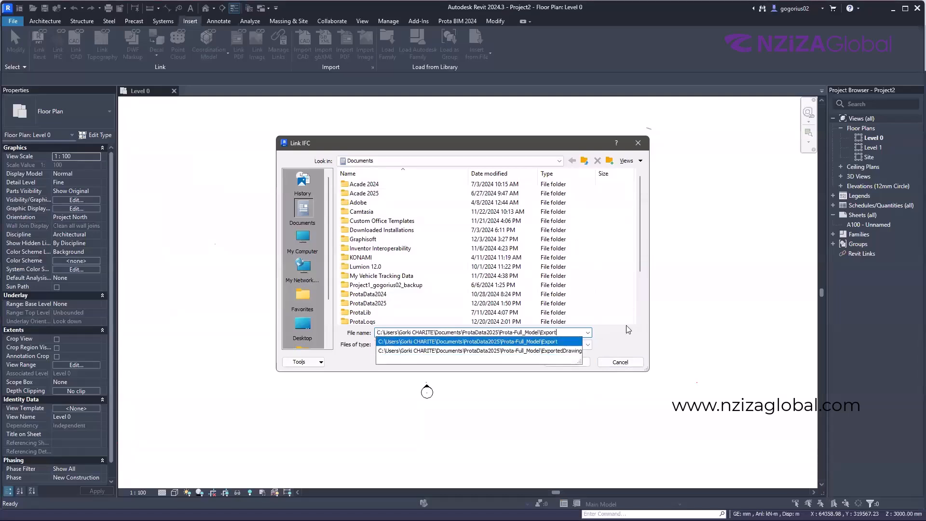
{"action": "key", "text": "Return"}
{"action": "left_click", "coordinate": [386, 184]}
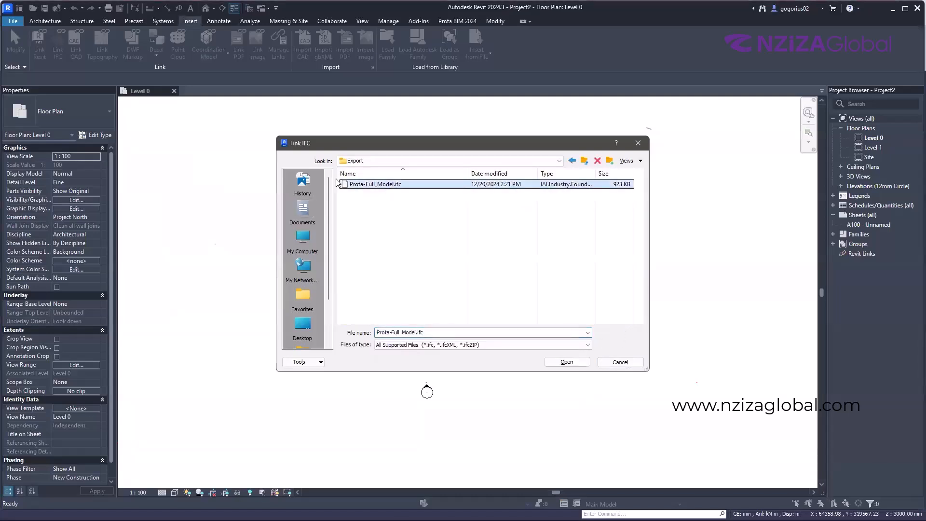
{"action": "left_click", "coordinate": [560, 363]}
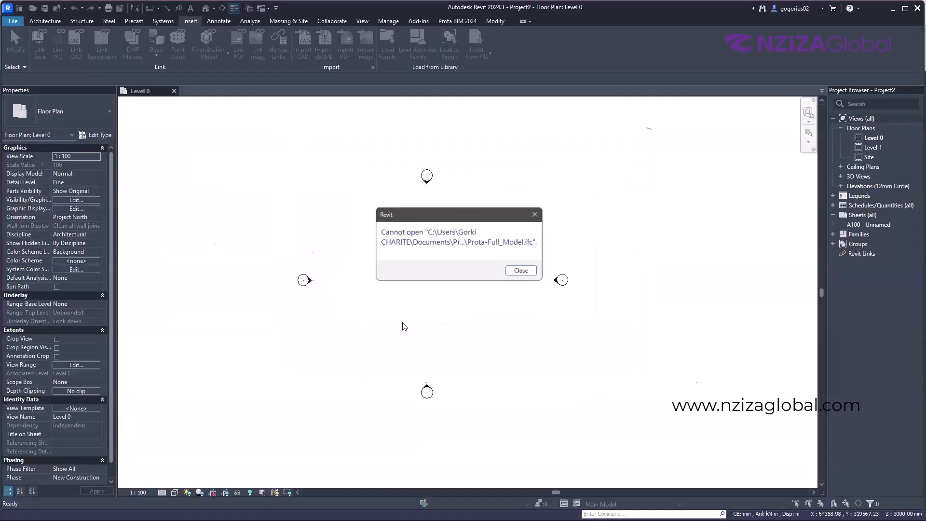
{"action": "left_click", "coordinate": [521, 271]}
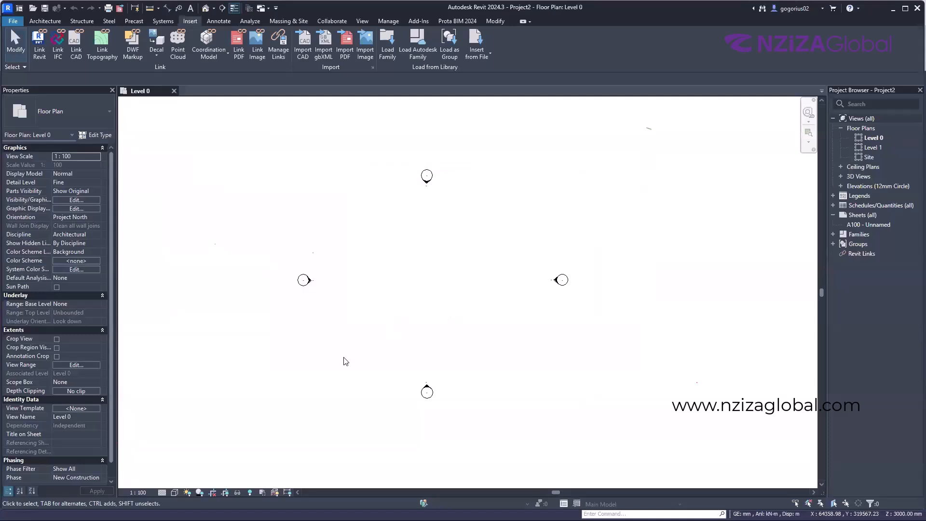
{"action": "scroll", "coordinate": [346, 362], "scroll_direction": "down", "scroll_amount": 1}
{"action": "scroll", "coordinate": [346, 362], "scroll_direction": "down", "scroll_amount": 1}
{"action": "middle_click_drag", "start_coordinate": [434, 289], "coordinate": [411, 306]}
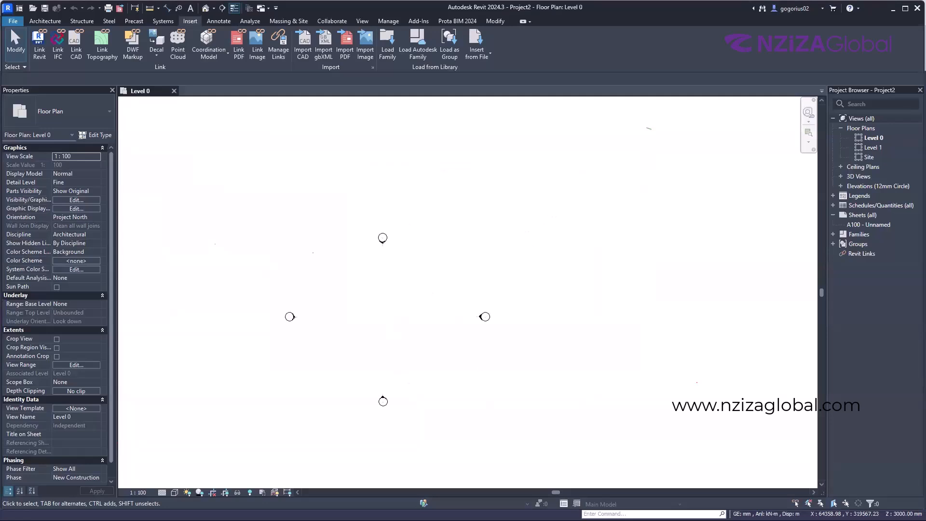
Step: Check the exported Prota-Full_Model.ifc in the Export folder and launch Archicad 28
{"action": "key", "text": "super"}
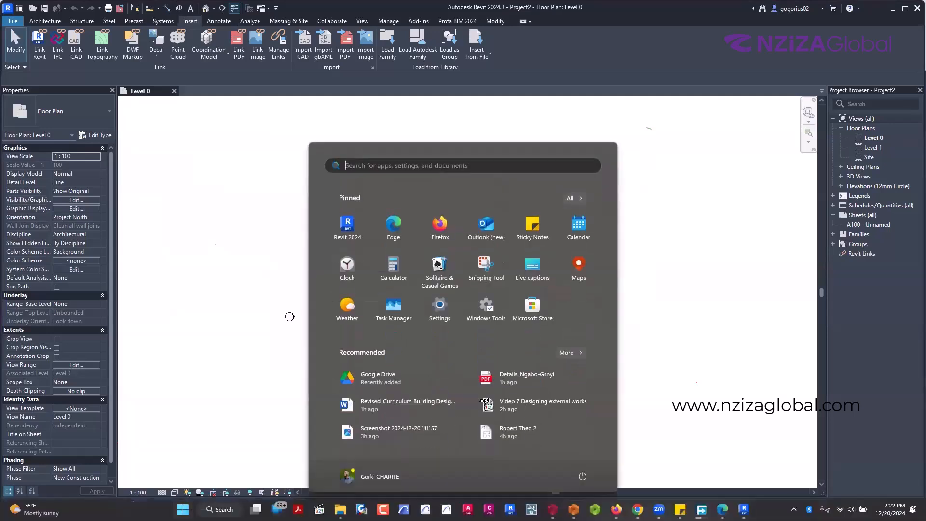
{"action": "left_click", "coordinate": [553, 509]}
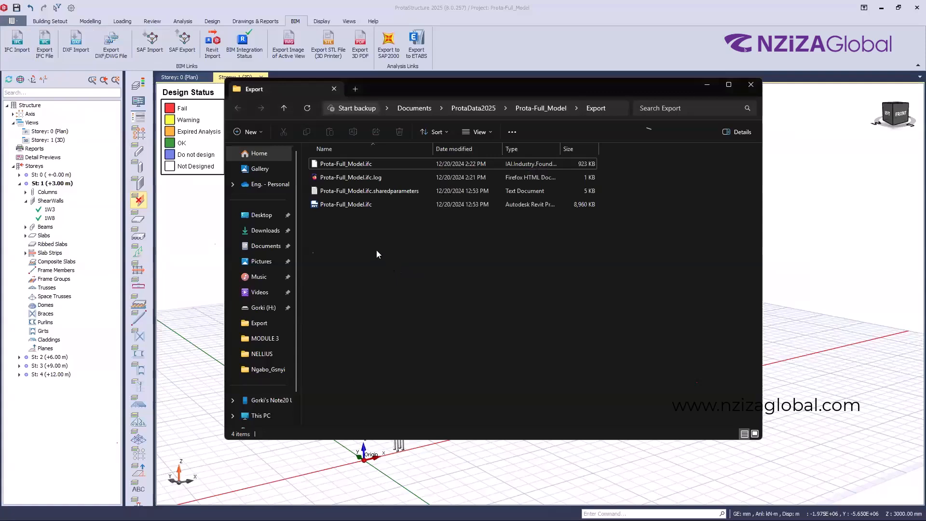
{"action": "left_click", "coordinate": [358, 164]}
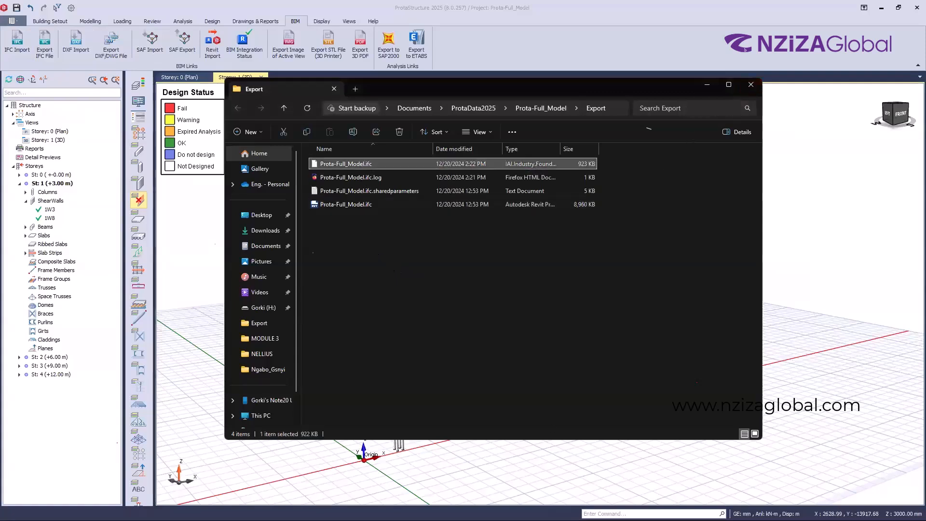
{"action": "key", "text": "super"}
{"action": "left_click", "coordinate": [447, 510]}
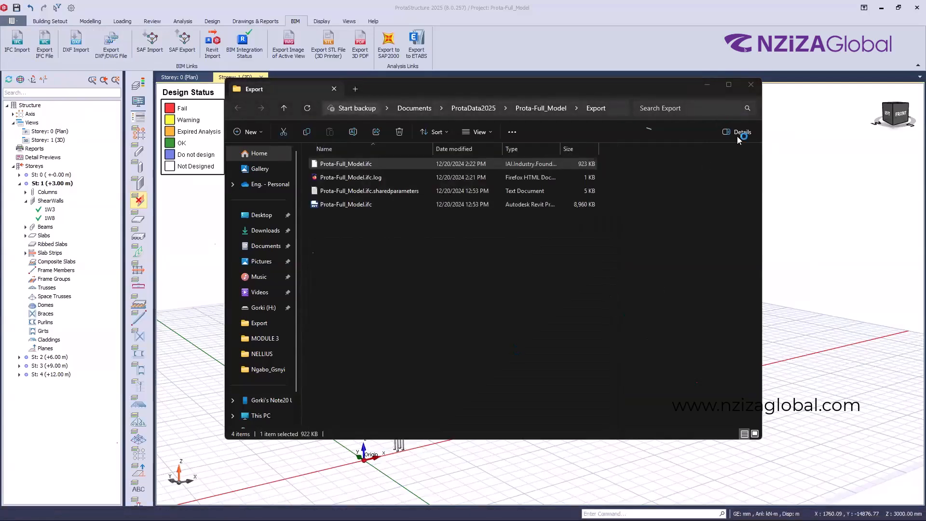
{"action": "left_click", "coordinate": [707, 86]}
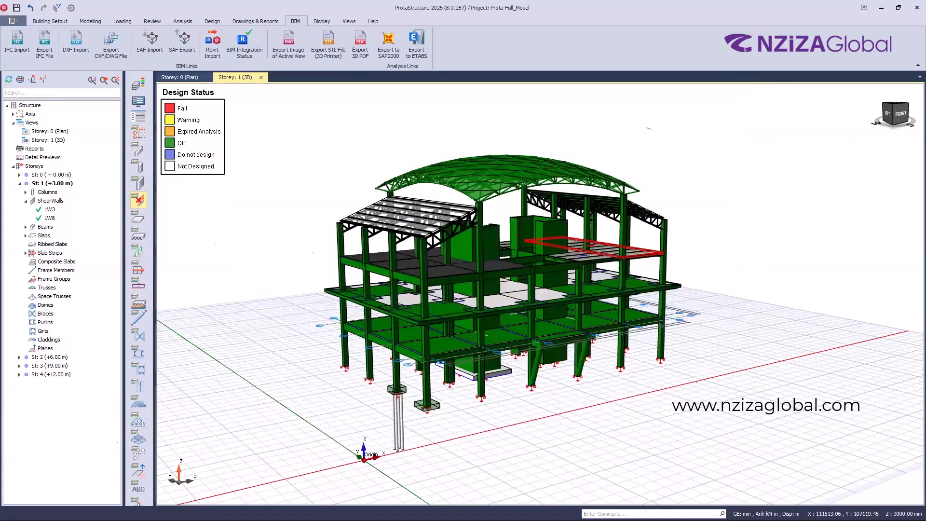
Step: Switch to Revit and view the project in the default 3D view before returning to the Level 0 floor plan
{"action": "key", "text": "super"}
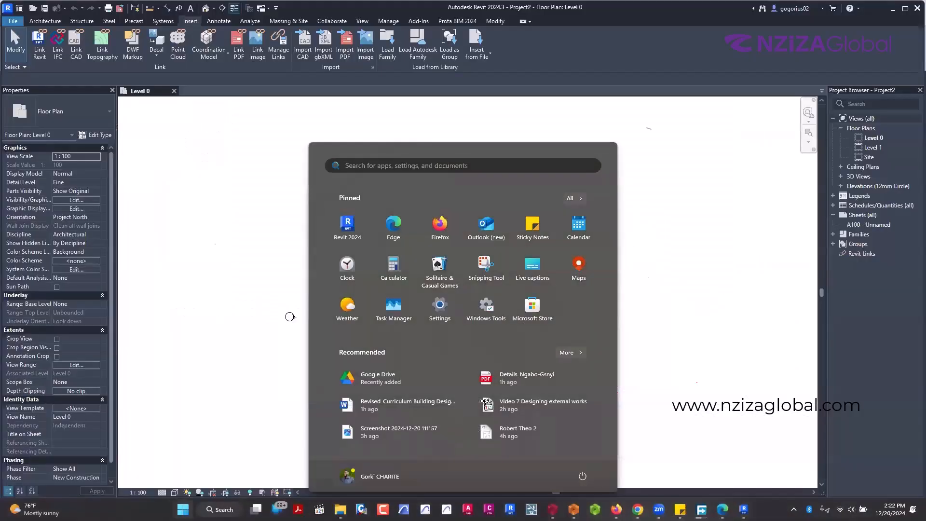
{"action": "key", "text": "super"}
{"action": "scroll", "coordinate": [400, 212], "scroll_direction": "down", "scroll_amount": 3}
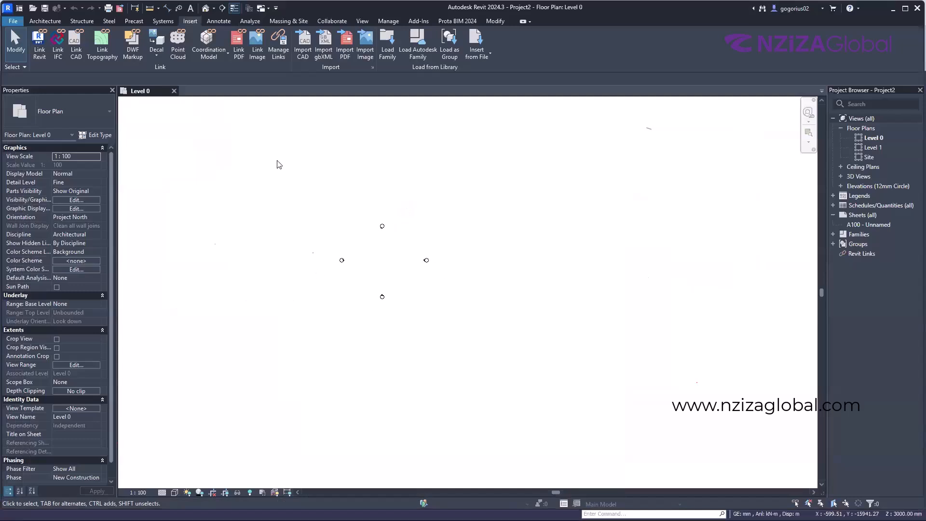
{"action": "left_click", "coordinate": [207, 9]}
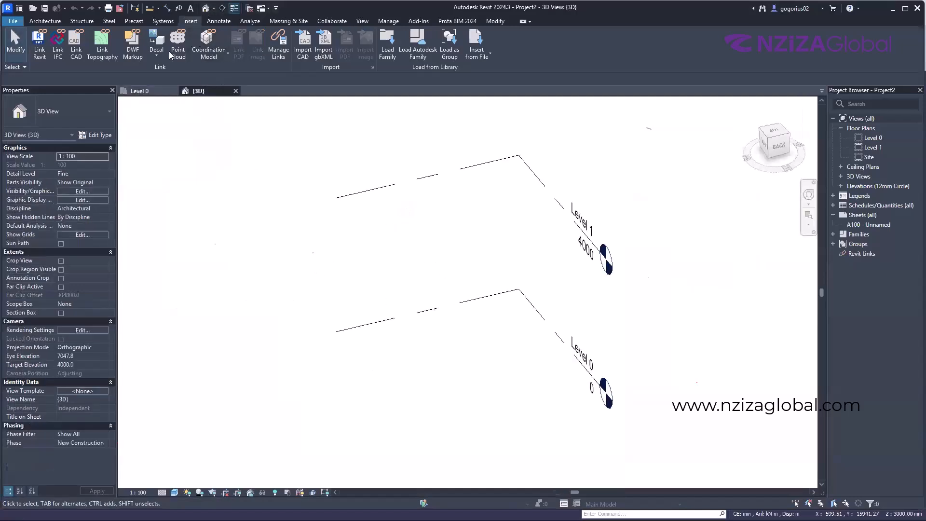
{"action": "left_click", "coordinate": [154, 90]}
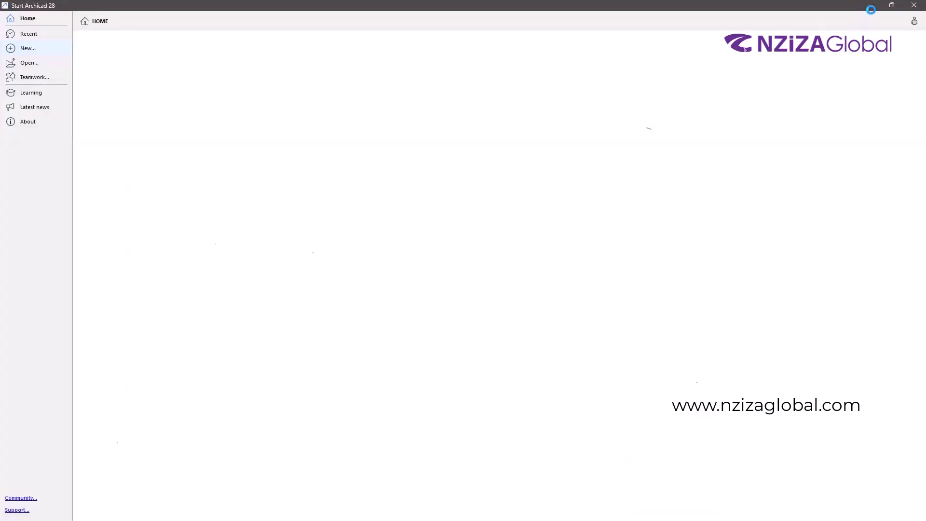
Step: Retry linking Prota-Full_Model.ifc from the Export folder into the Level 0 floor plan in Revit
{"action": "key", "text": "super"}
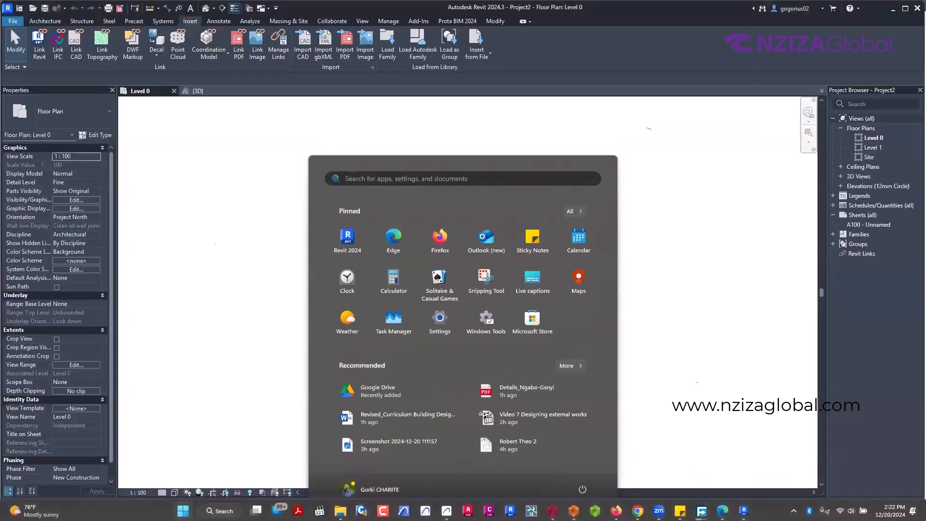
{"action": "key", "text": "Escape"}
{"action": "left_click", "coordinate": [57, 48]}
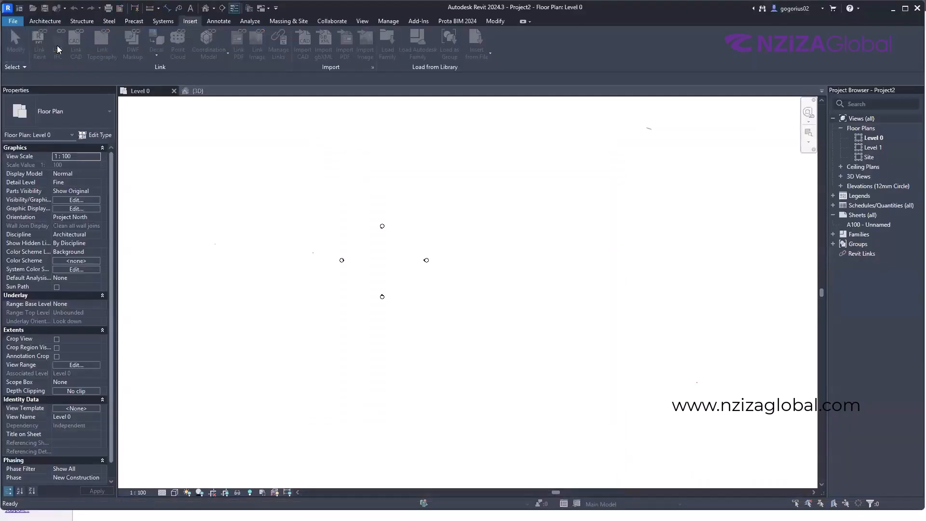
{"action": "left_click", "coordinate": [360, 184]}
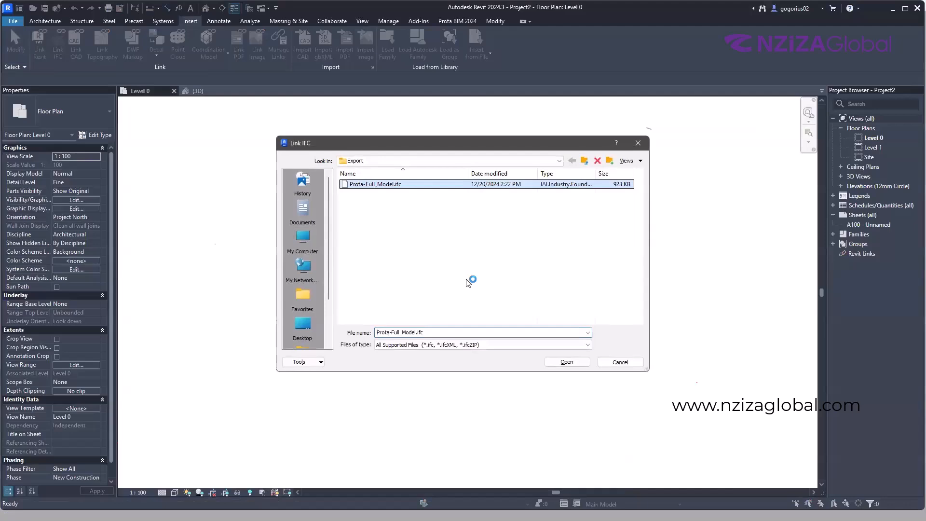
{"action": "left_click", "coordinate": [567, 362]}
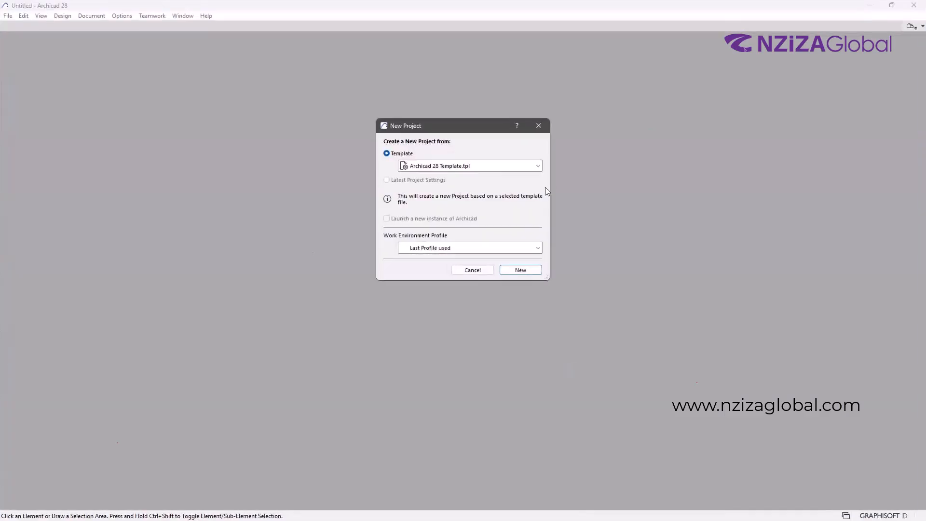
Step: Create a new Archicad project from the Archicad 28 Template.tpl template and dismiss the update offer
{"action": "left_click", "coordinate": [521, 270]}
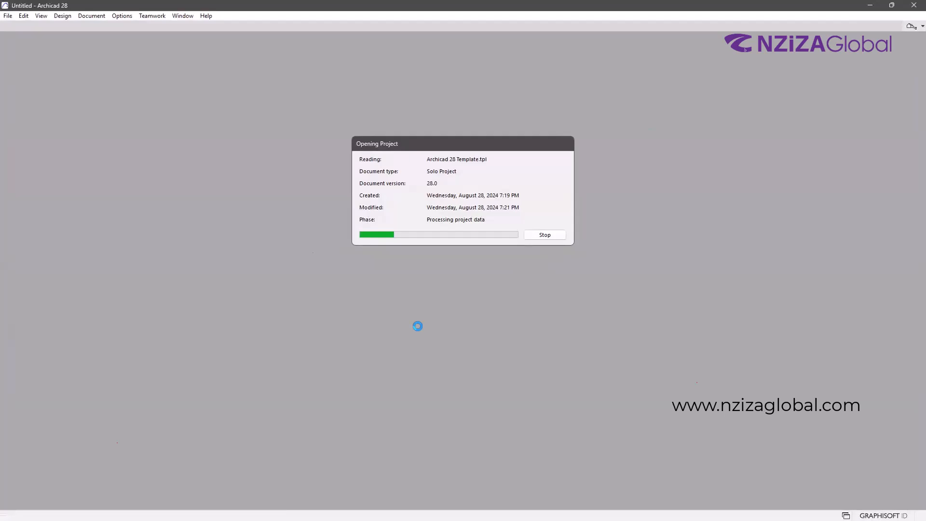
{"action": "key", "text": "ctrl"}
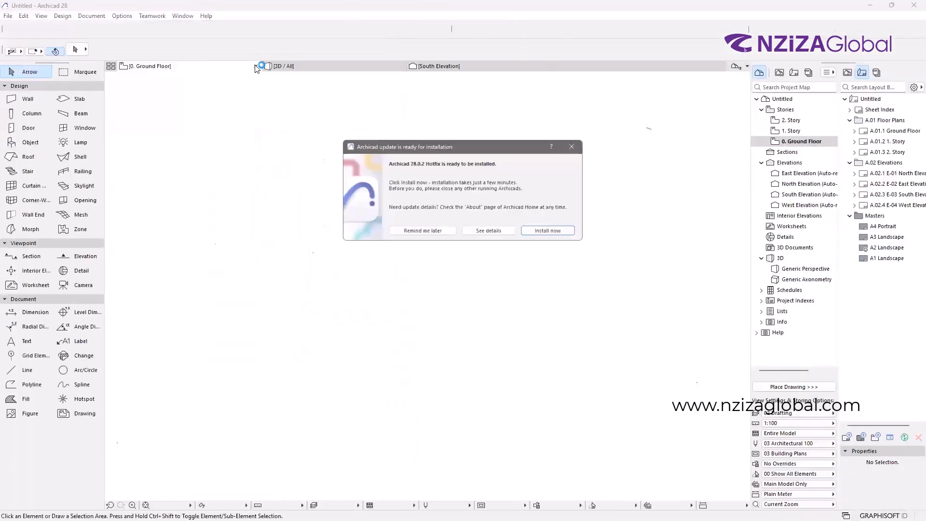
{"action": "left_click", "coordinate": [581, 145]}
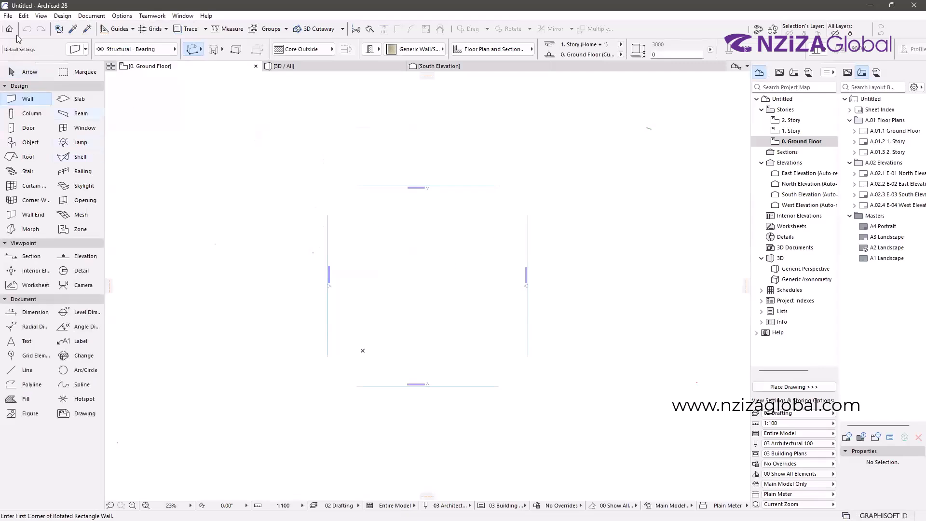
Step: Start opening a file in Archicad from the Export folder with the file type set to DXF File (*.dxf)
{"action": "left_click", "coordinate": [9, 17]}
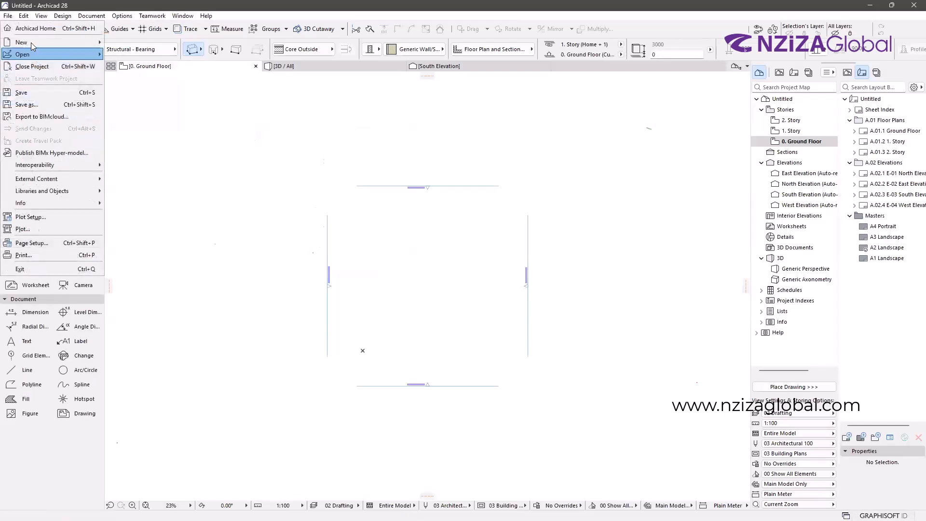
{"action": "mouse_move", "coordinate": [34, 53]}
{"action": "left_click", "coordinate": [123, 52]}
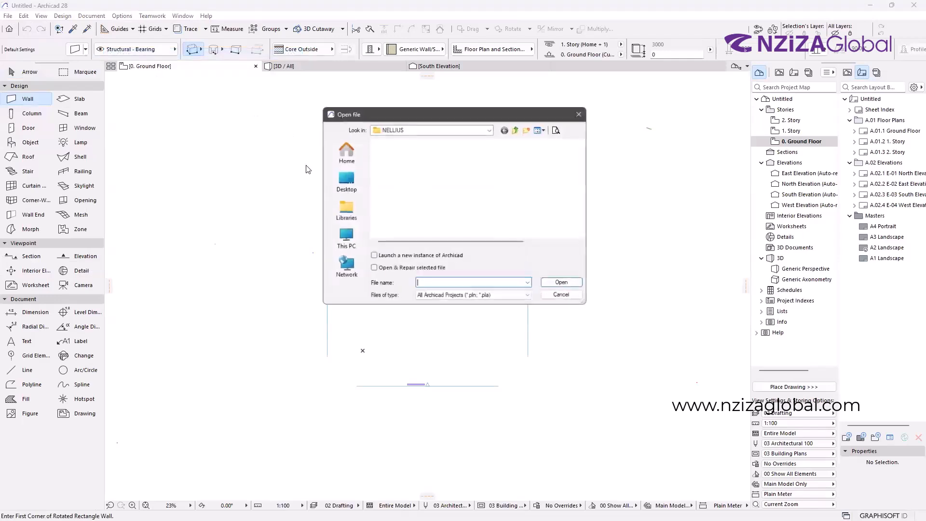
{"action": "left_click", "coordinate": [487, 284]}
{"action": "left_click", "coordinate": [559, 284]}
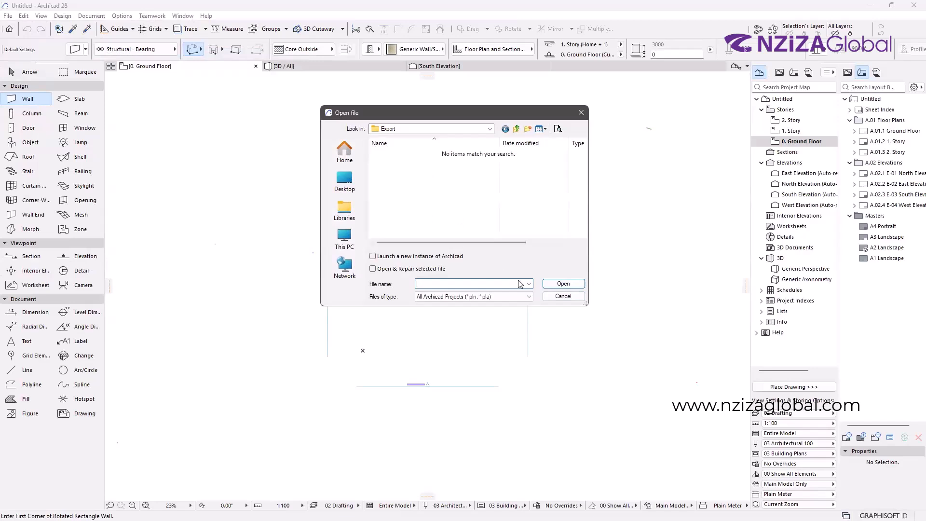
{"action": "left_click", "coordinate": [528, 296]}
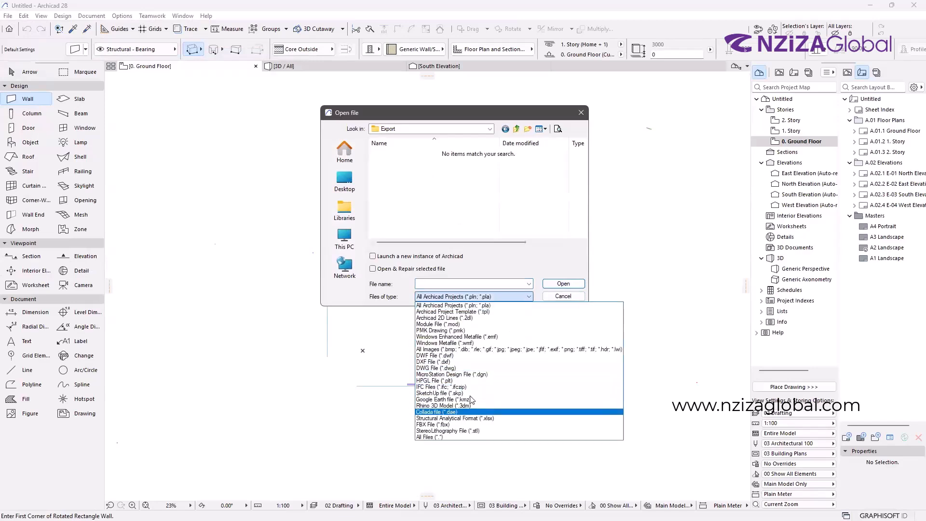
{"action": "left_click", "coordinate": [471, 361]}
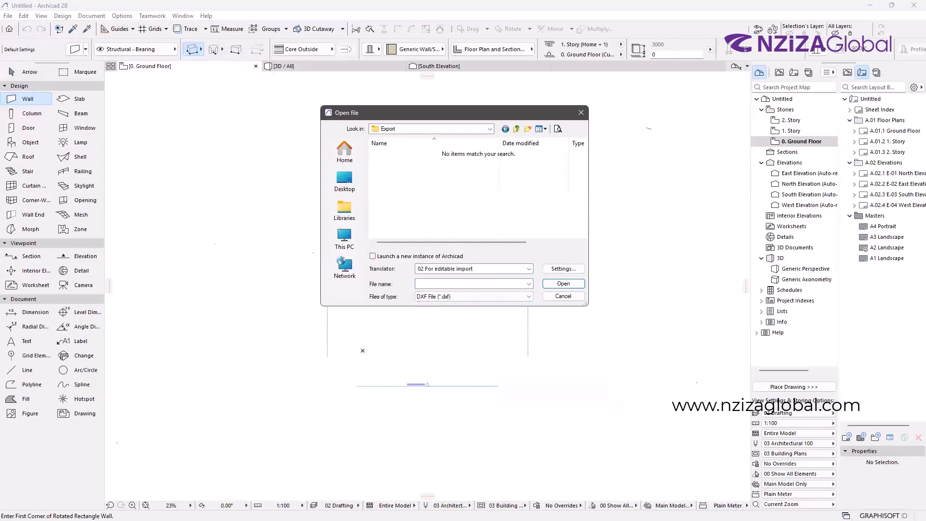
Step: Switch to File Explorer to check the files in the Export folder and close its window
{"action": "key", "text": "super"}
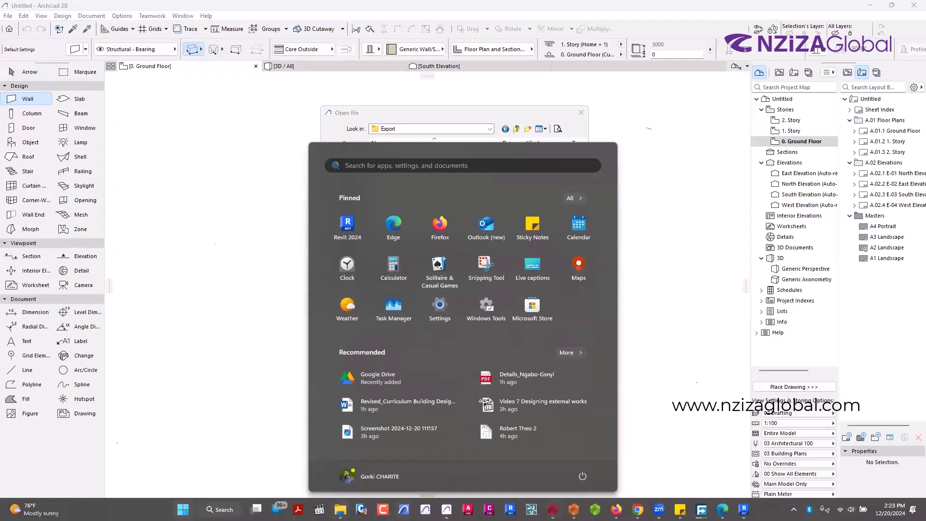
{"action": "mouse_move", "coordinate": [340, 509]}
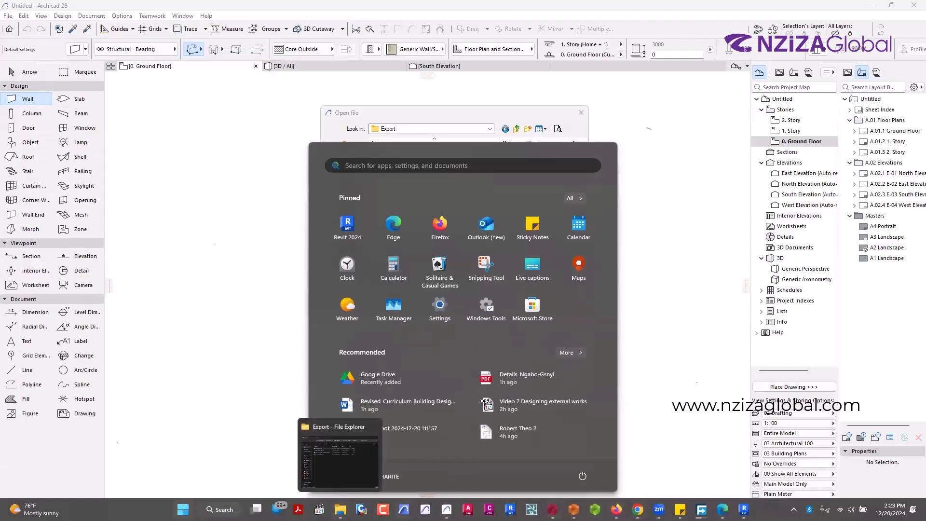
{"action": "left_click", "coordinate": [341, 461]}
{"action": "left_click", "coordinate": [378, 230]}
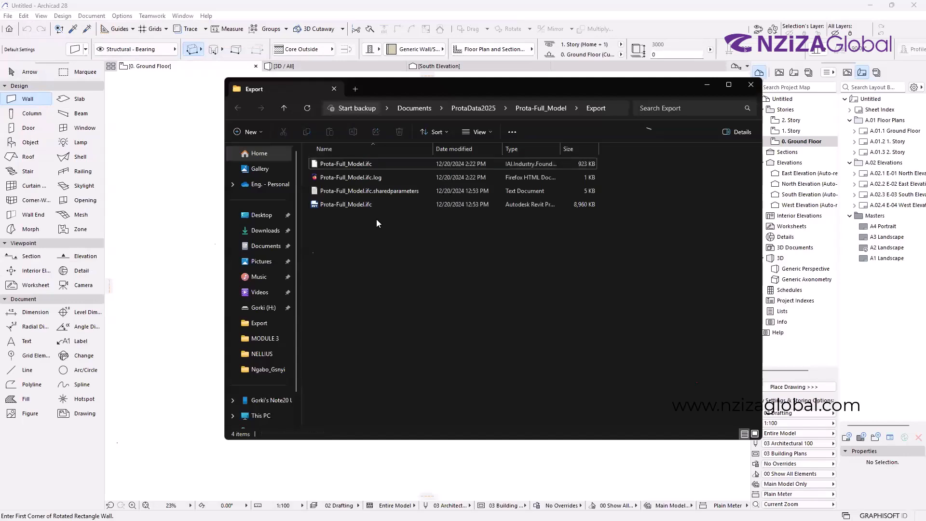
{"action": "left_click", "coordinate": [751, 84]}
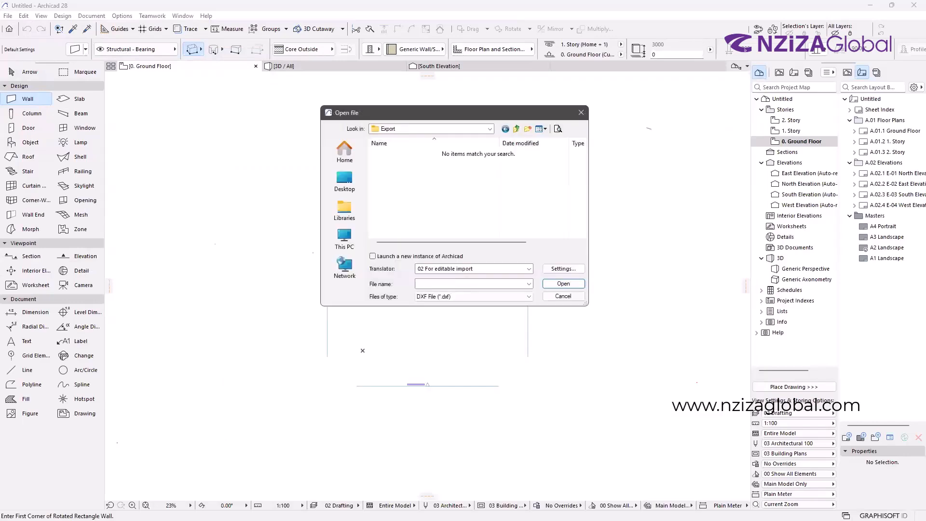
Step: Switch to ProtaStructure and export the model as IFC 4 to Demo.ifc in the NELLIUS folder on the Desktop
{"action": "key", "text": "super"}
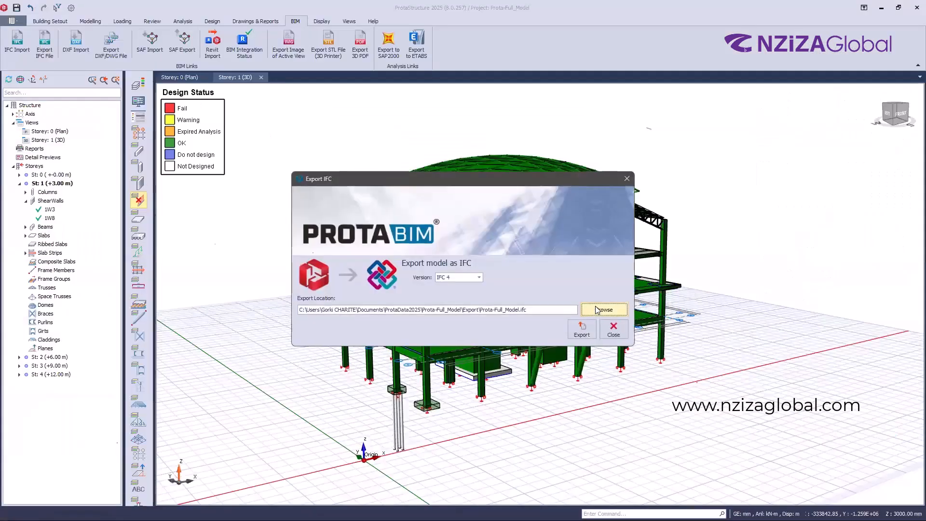
{"action": "left_click", "coordinate": [601, 310]}
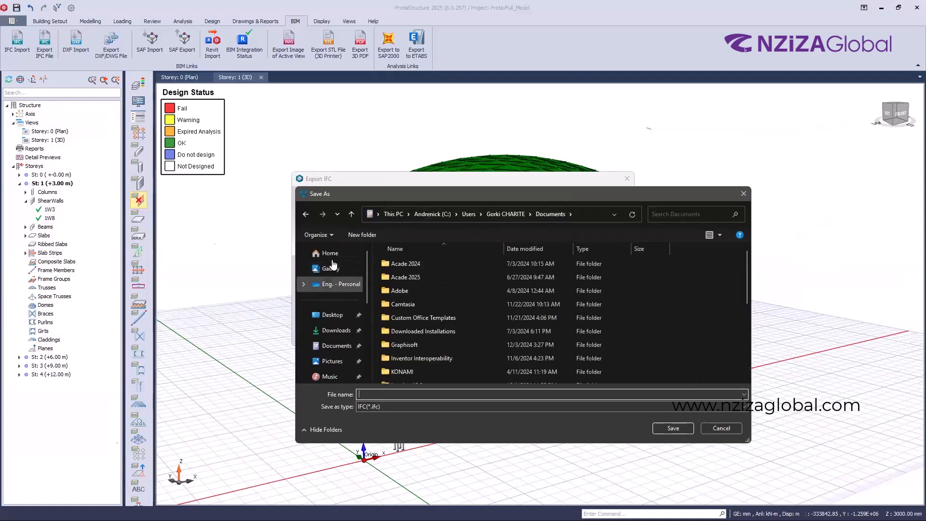
{"action": "left_click", "coordinate": [332, 314]}
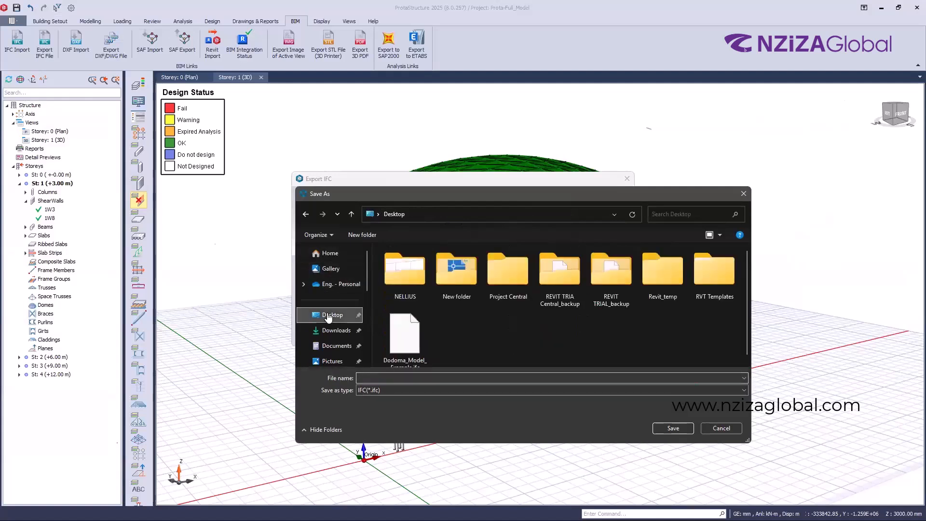
{"action": "double_click", "coordinate": [409, 294]}
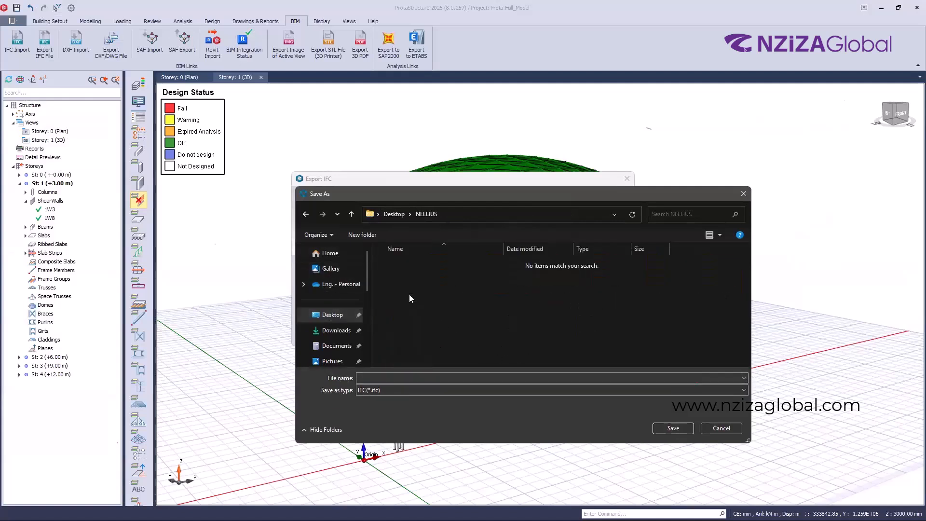
{"action": "left_click", "coordinate": [437, 378]}
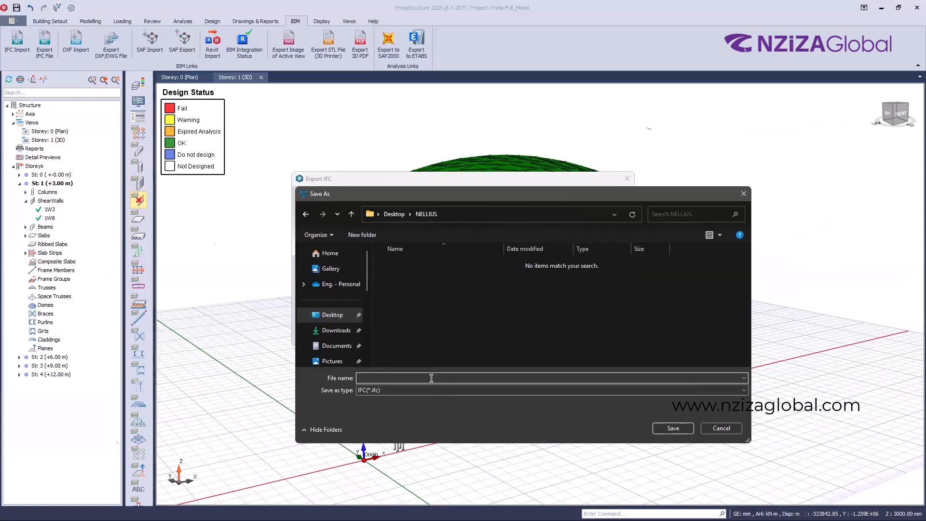
{"action": "type", "text": "Demo"}
{"action": "left_click", "coordinate": [673, 428]}
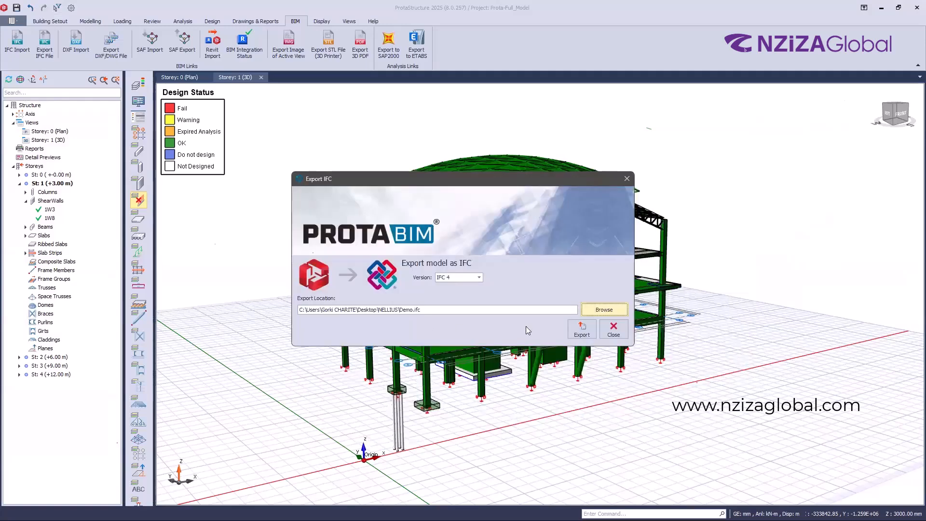
{"action": "left_click", "coordinate": [572, 328]}
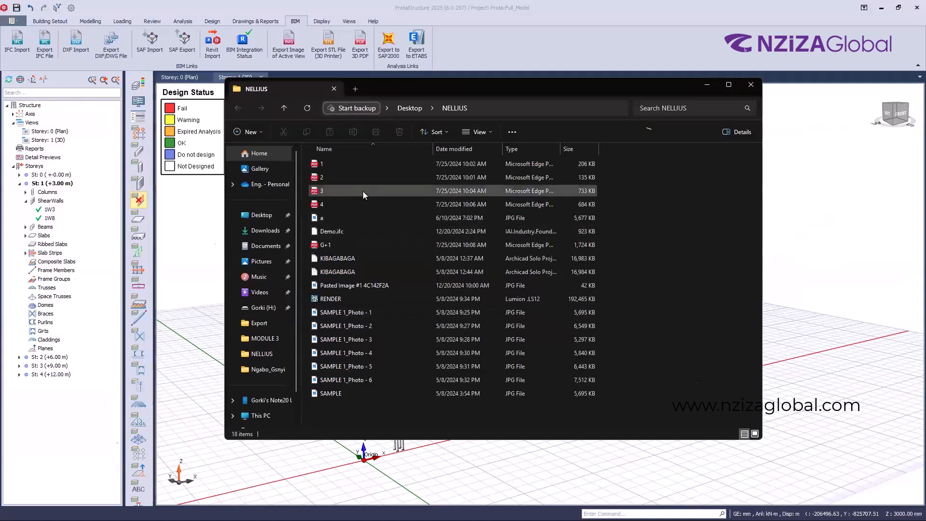
Step: Check Demo.ifc and the path of its folder in File Explorer, and switch to Archicad
{"action": "left_click", "coordinate": [338, 232]}
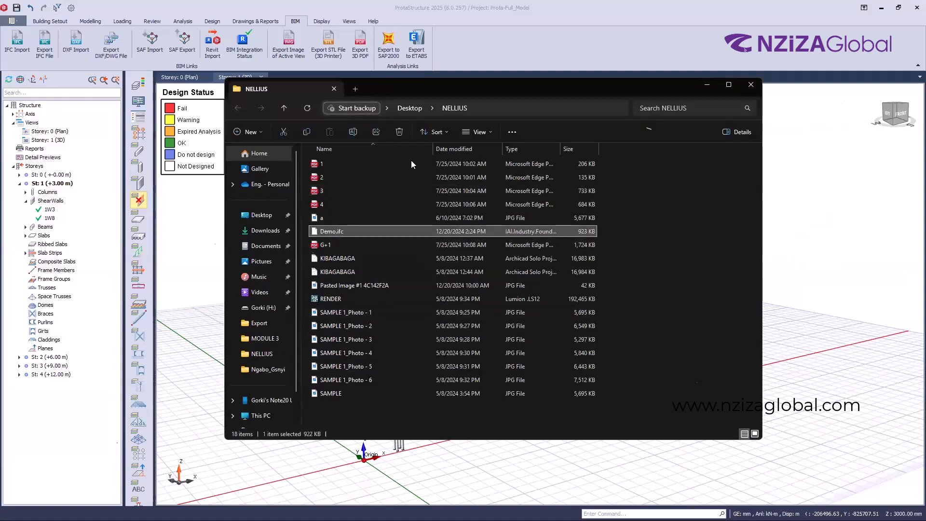
{"action": "left_click", "coordinate": [509, 110]}
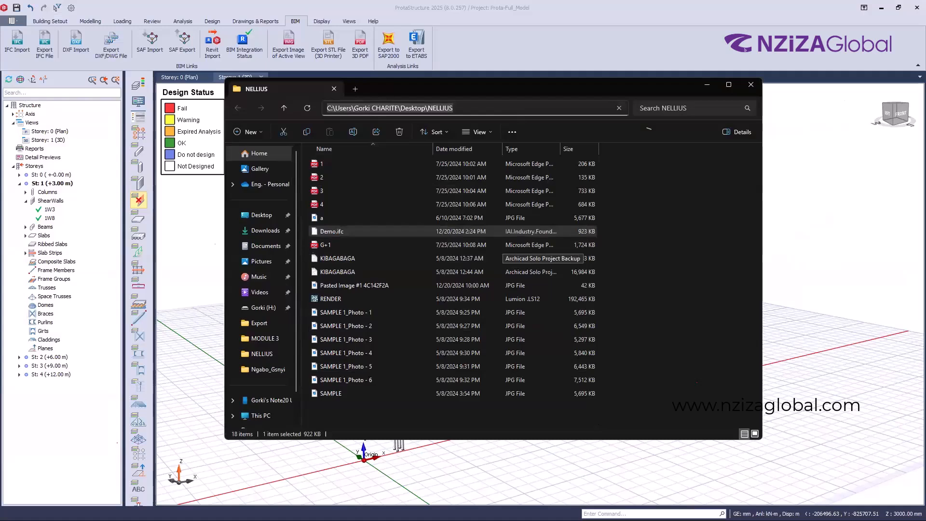
{"action": "key", "text": "super"}
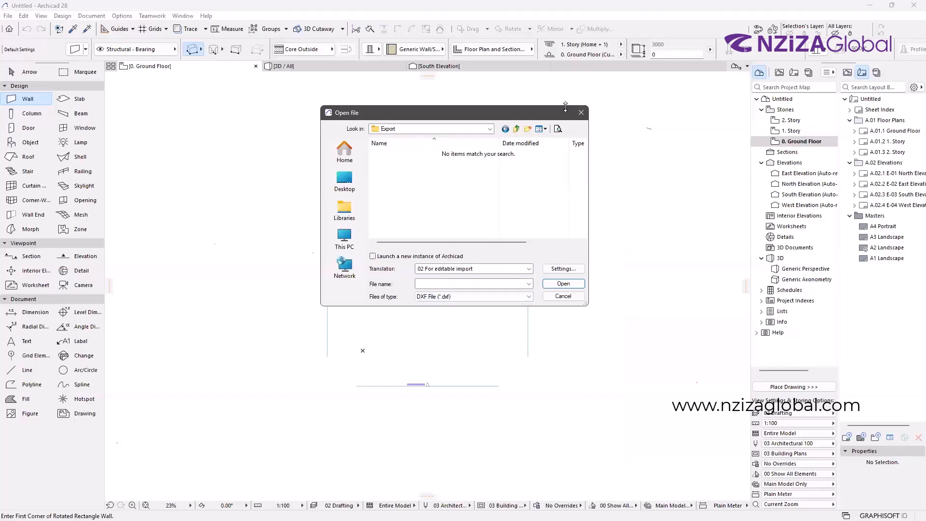
Step: Restart opening a file in Archicad from the Desktop's NELLIUS folder, with the file type set to IFC Files (*.ifc; *.ifczip)
{"action": "left_click", "coordinate": [581, 113]}
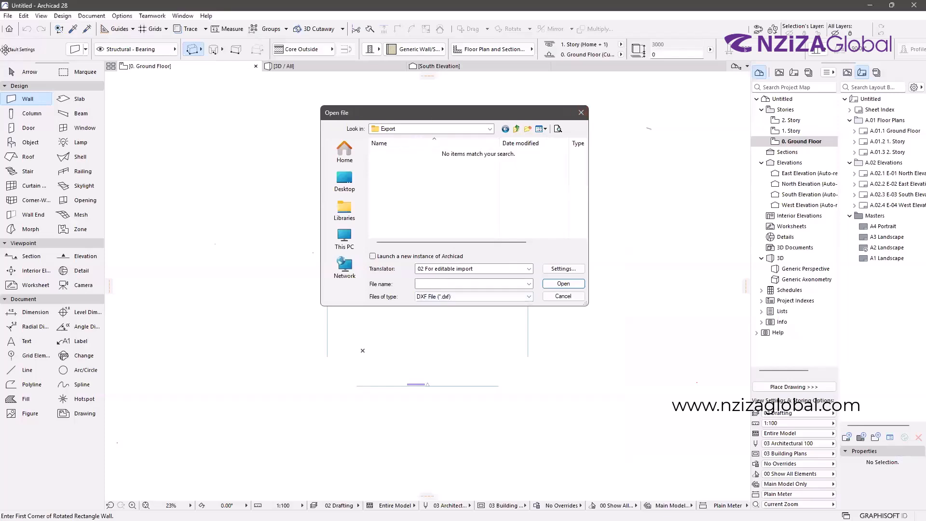
{"action": "left_click", "coordinate": [7, 15]}
{"action": "mouse_move", "coordinate": [41, 54]}
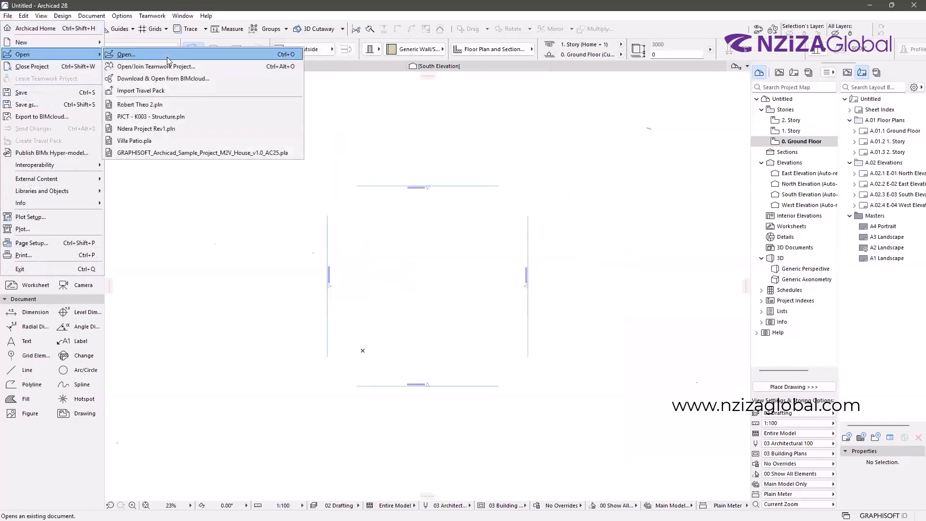
{"action": "left_click", "coordinate": [169, 54]}
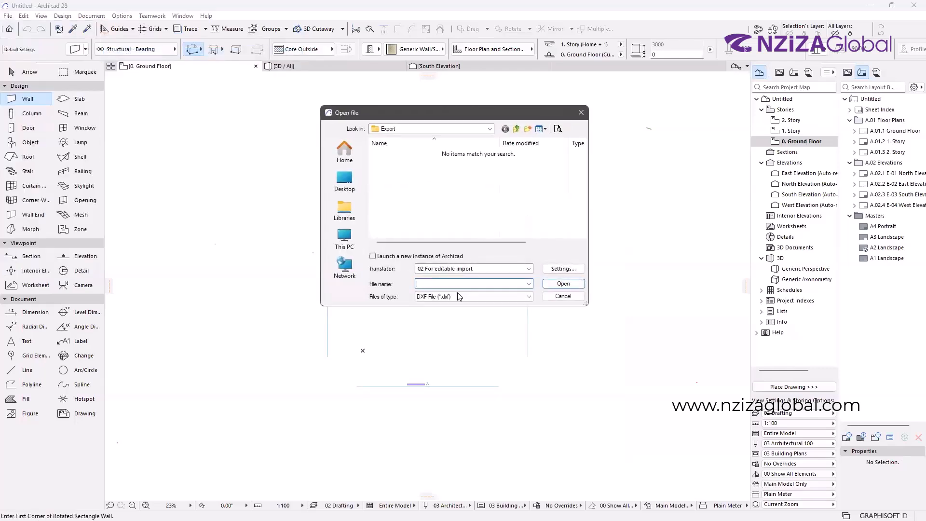
{"action": "left_click", "coordinate": [345, 180]}
{"action": "scroll", "coordinate": [415, 193], "scroll_direction": "down", "scroll_amount": 3}
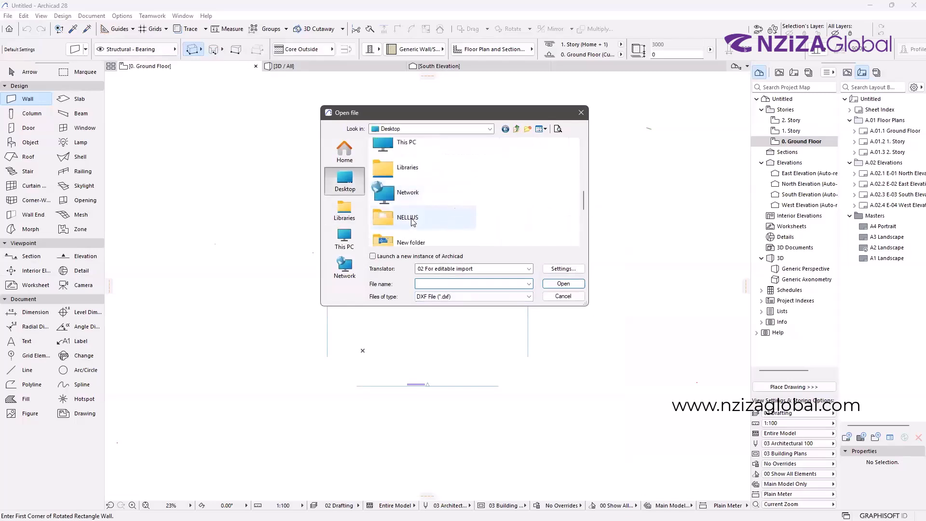
{"action": "left_click", "coordinate": [413, 222]}
{"action": "double_click", "coordinate": [413, 221]}
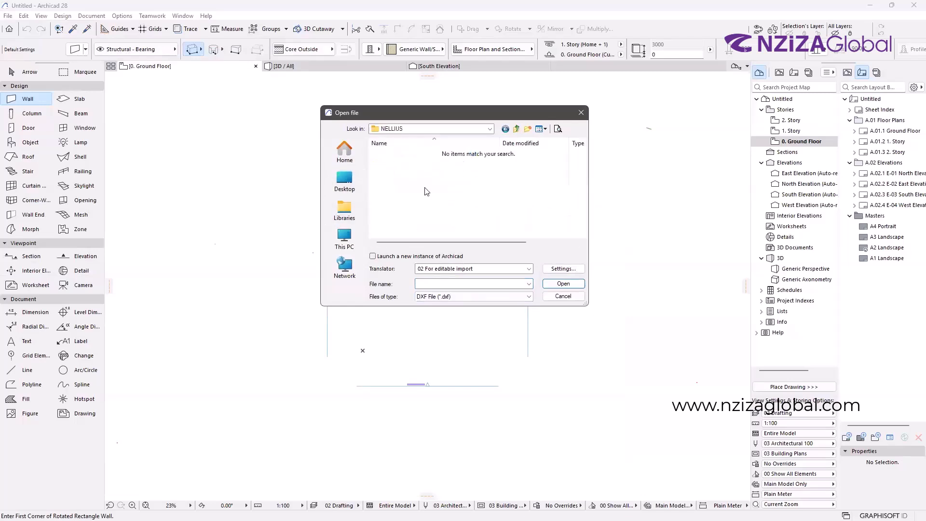
{"action": "left_click", "coordinate": [506, 297]}
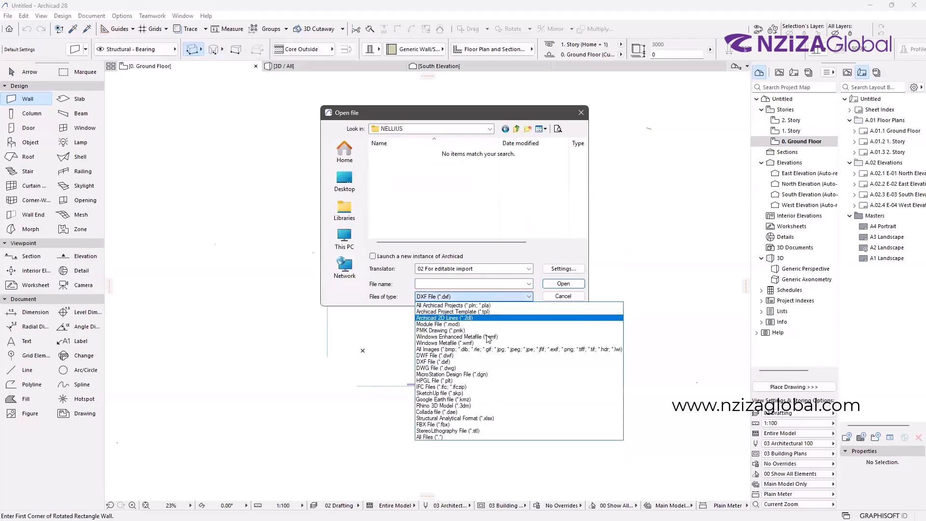
{"action": "left_click", "coordinate": [466, 387]}
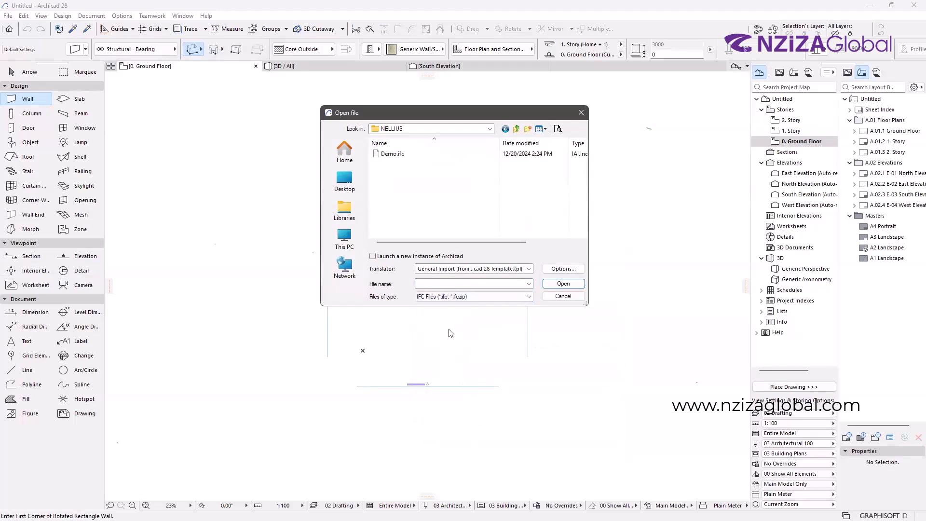
Step: Try to import Demo.ifc without saving the untitled project, storing generated library parts in the Embedded Library
{"action": "left_click", "coordinate": [393, 154]}
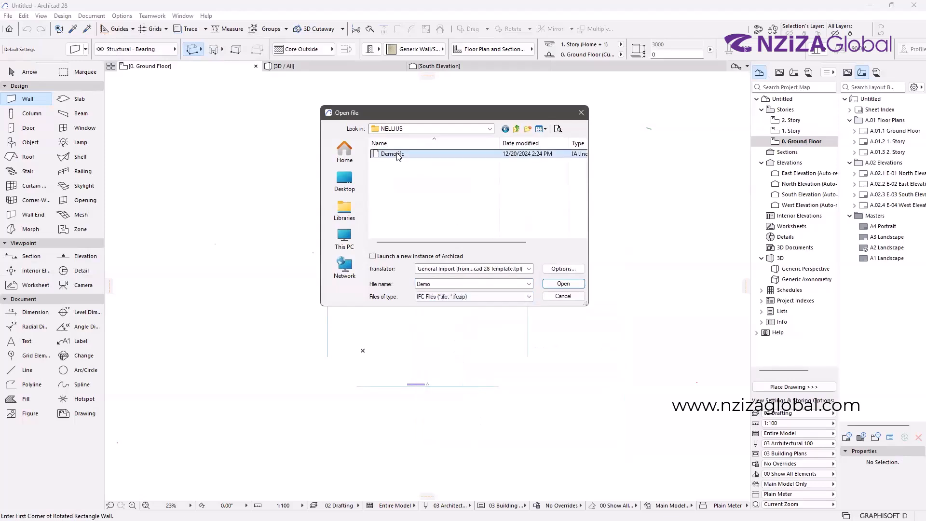
{"action": "left_click", "coordinate": [563, 284]}
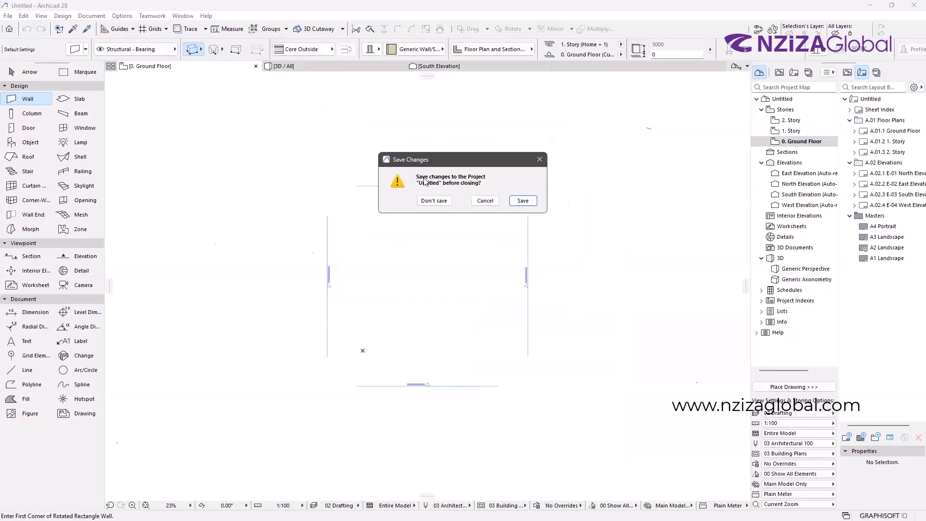
{"action": "left_click", "coordinate": [435, 201]}
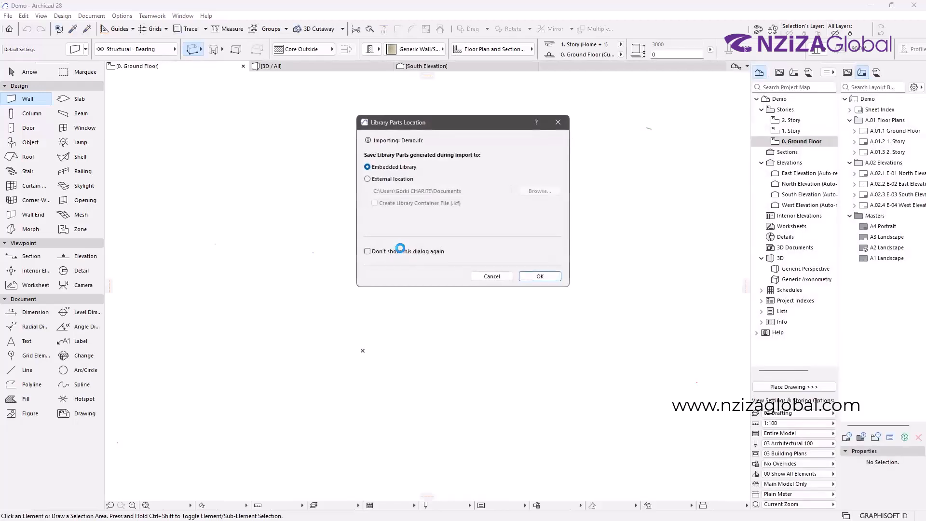
{"action": "left_click", "coordinate": [538, 277]}
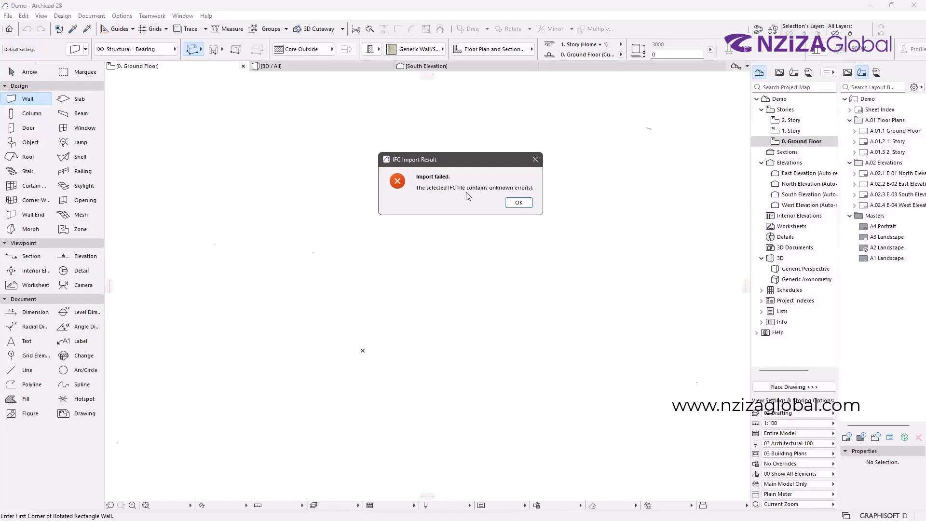
{"action": "left_click", "coordinate": [519, 202]}
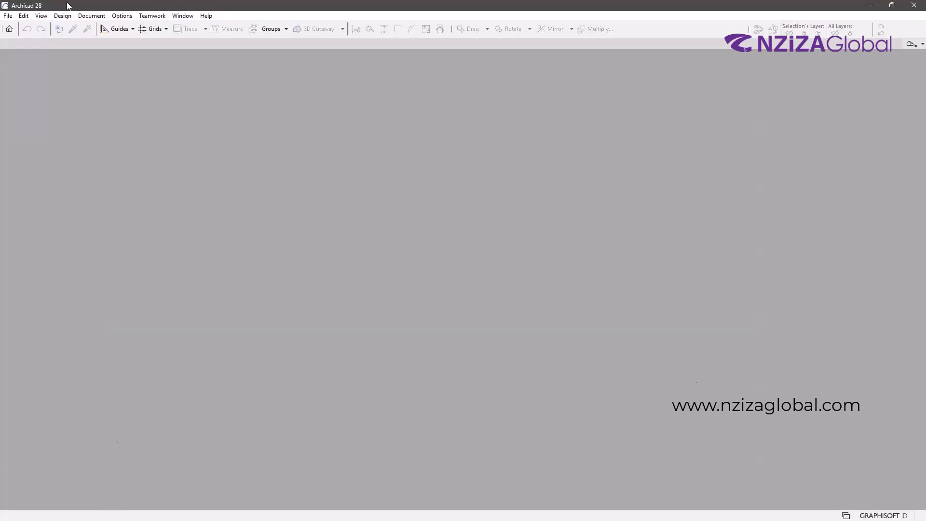
Step: Retry opening Demo.ifc from the NELLIUS folder in Archicad with the General Import translator
{"action": "left_click", "coordinate": [8, 15]}
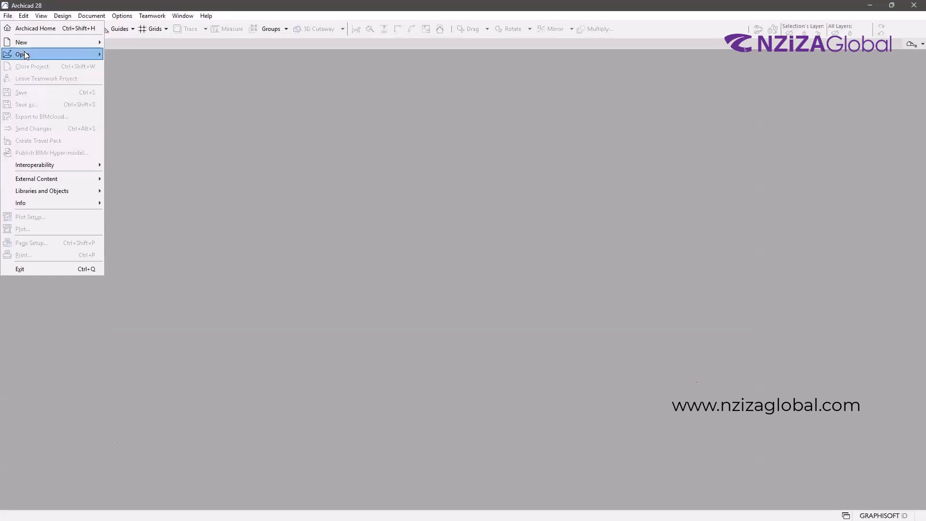
{"action": "mouse_move", "coordinate": [27, 54]}
{"action": "left_click", "coordinate": [118, 55]}
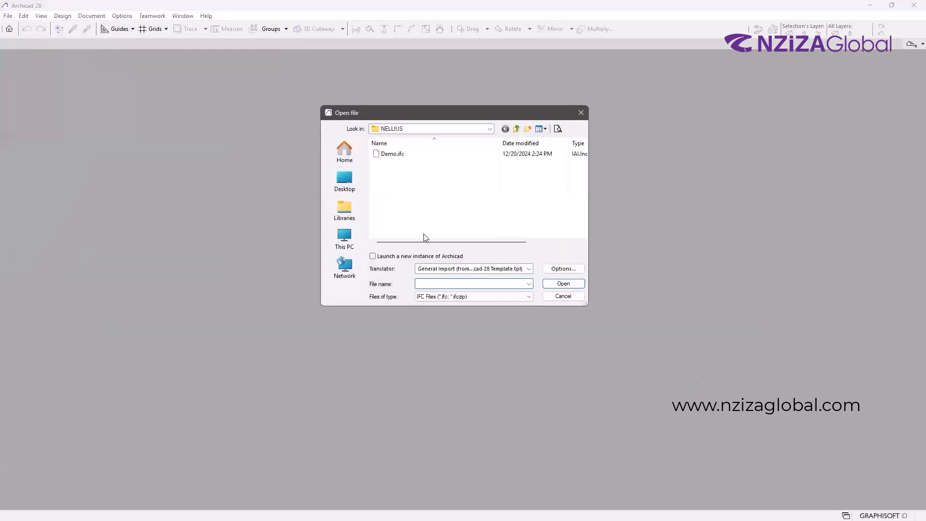
{"action": "left_click", "coordinate": [398, 155]}
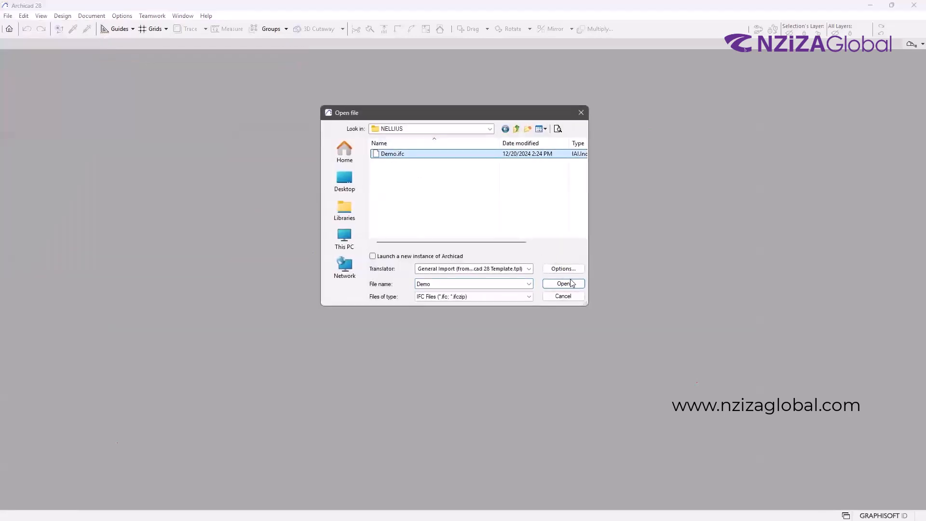
{"action": "left_click", "coordinate": [563, 284]}
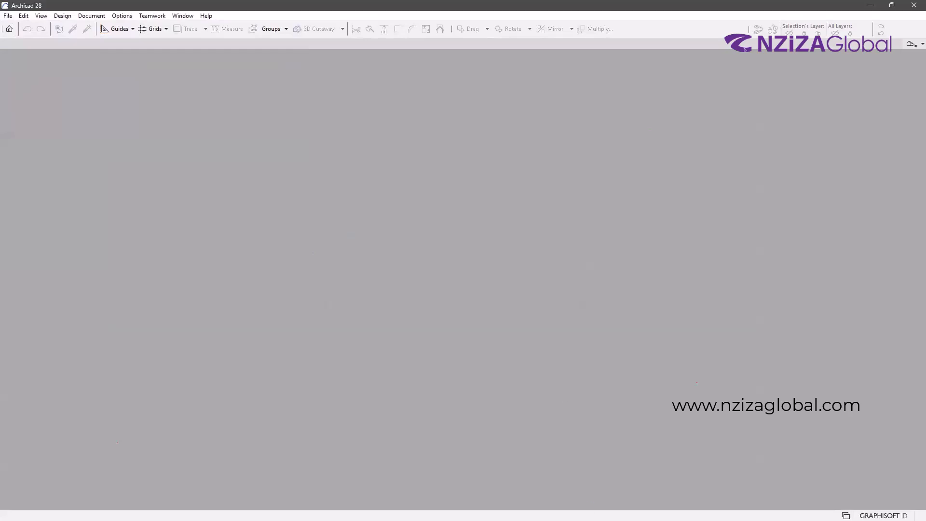
Step: Switch to Revit, dismiss the IFC link error, and view and close the ProtaBIM Import from ProtaStructure dialog
{"action": "key", "text": "super"}
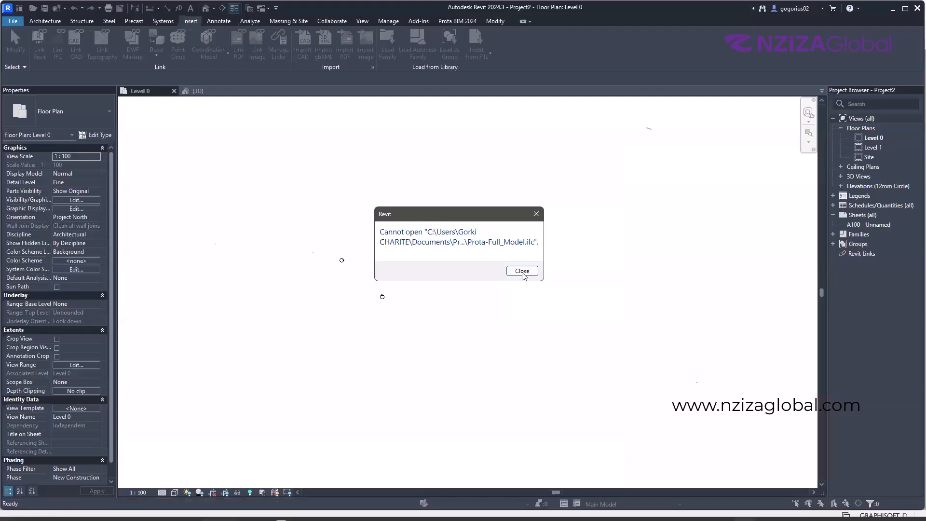
{"action": "left_click", "coordinate": [522, 271]}
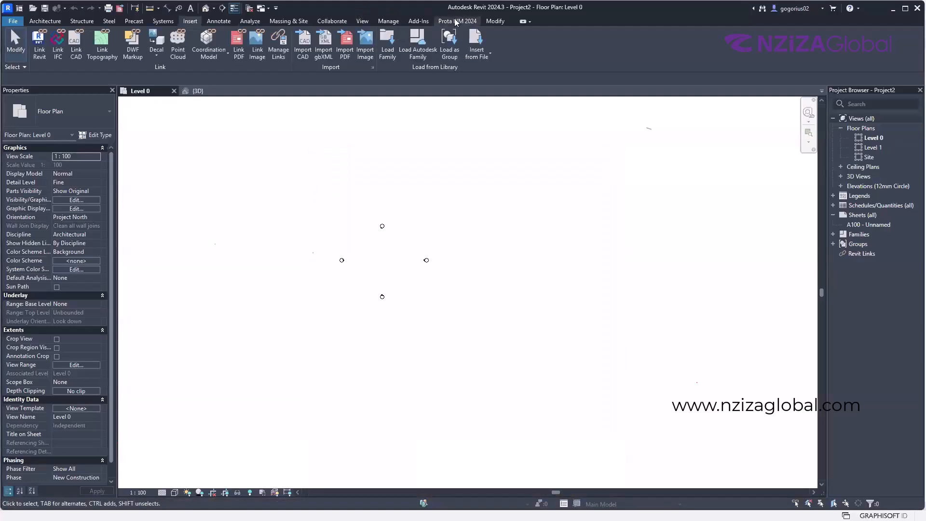
{"action": "left_click", "coordinate": [456, 22]}
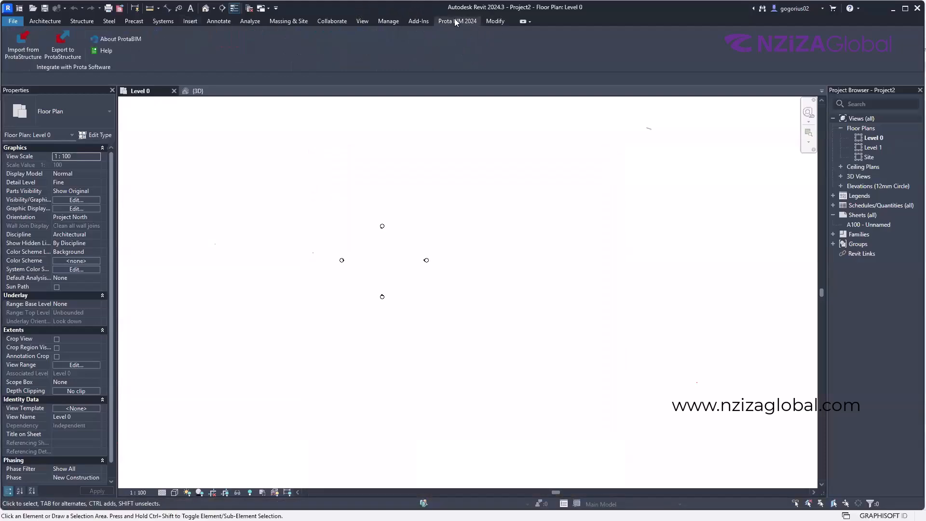
{"action": "left_click", "coordinate": [19, 56]}
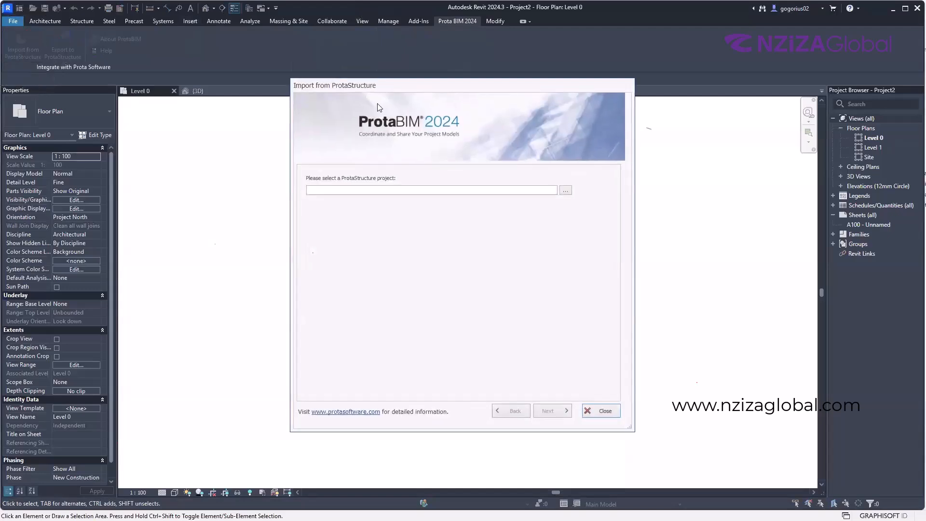
{"action": "left_click", "coordinate": [604, 413]}
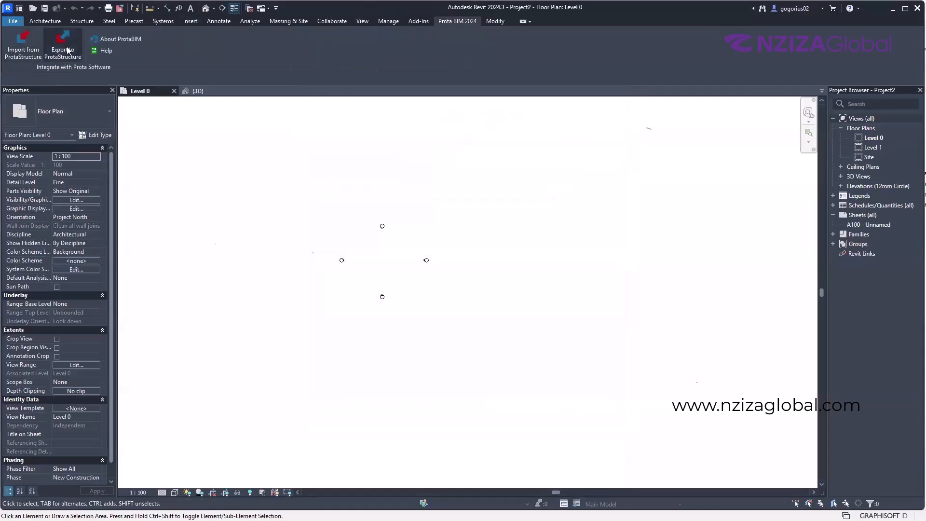
Step: Start the ProtaBIM Export to ProtaStructure command and look through the projects in the ProtaData2024 folder
{"action": "left_click", "coordinate": [67, 50]}
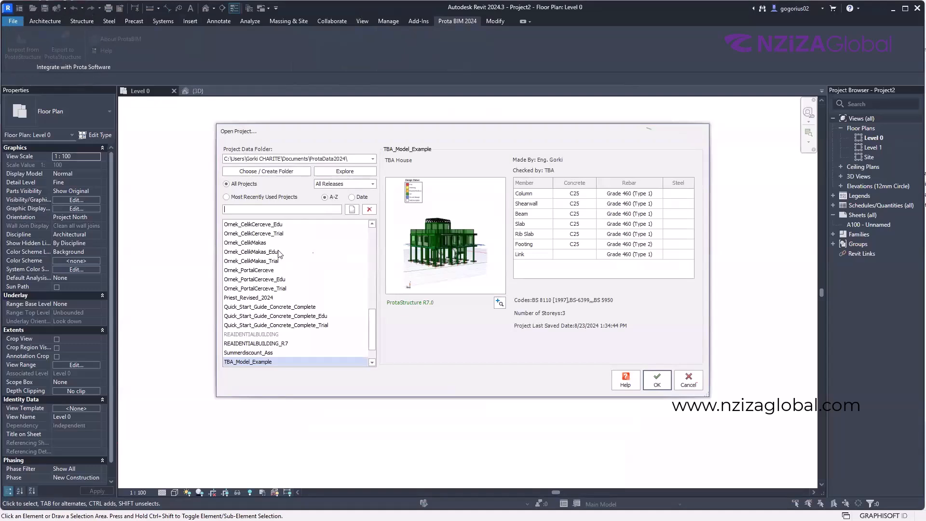
{"action": "scroll", "coordinate": [303, 249], "scroll_direction": "down", "scroll_amount": 1}
{"action": "scroll", "coordinate": [293, 253], "scroll_direction": "up", "scroll_amount": 4}
{"action": "scroll", "coordinate": [292, 268], "scroll_direction": "down", "scroll_amount": 3}
{"action": "left_click_drag", "start_coordinate": [357, 143], "coordinate": [374, 150]}
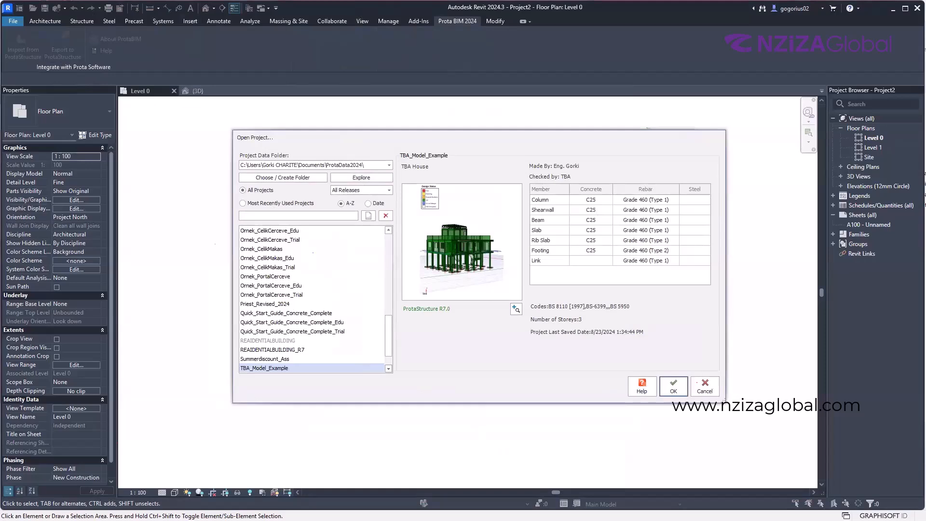
Step: Switch to ProtaStructure and start a new project, saving the changes to Prota-Full_Model
{"action": "key", "text": "super"}
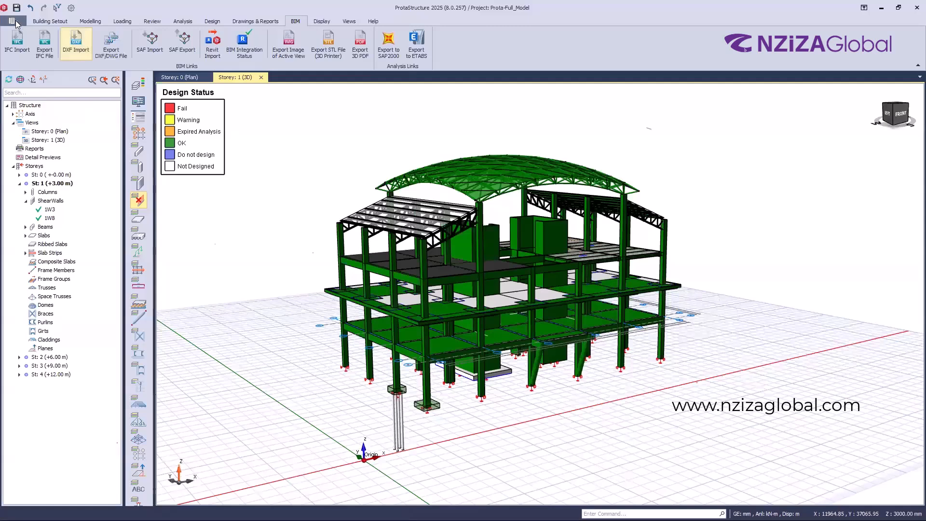
{"action": "left_click", "coordinate": [13, 21]}
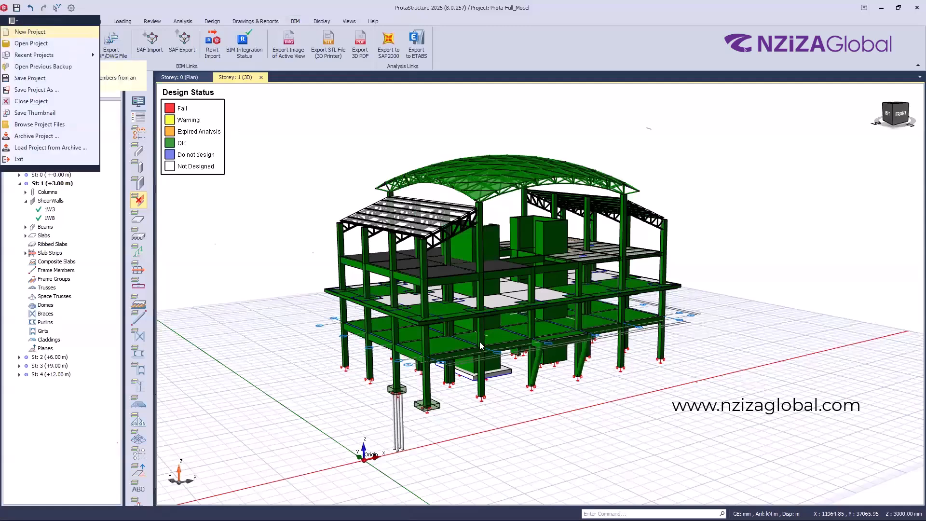
{"action": "left_click", "coordinate": [23, 32]}
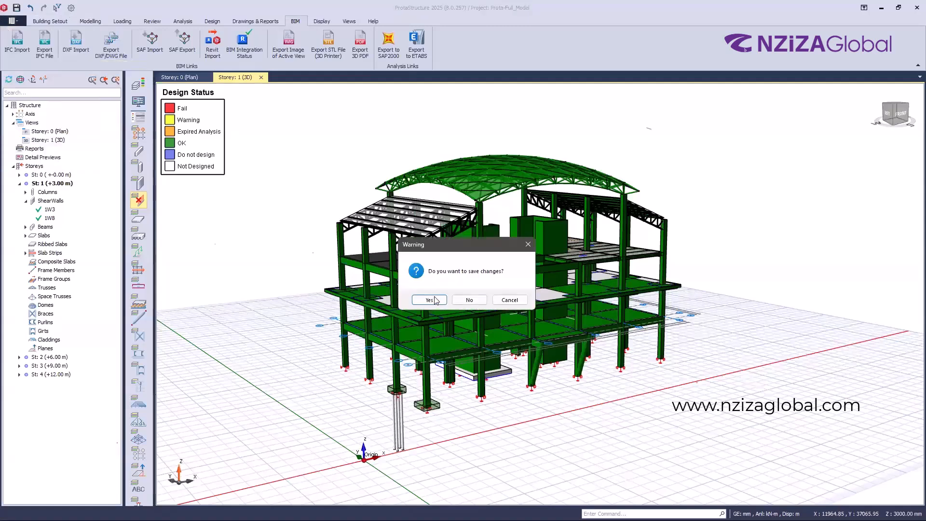
{"action": "left_click", "coordinate": [429, 300]}
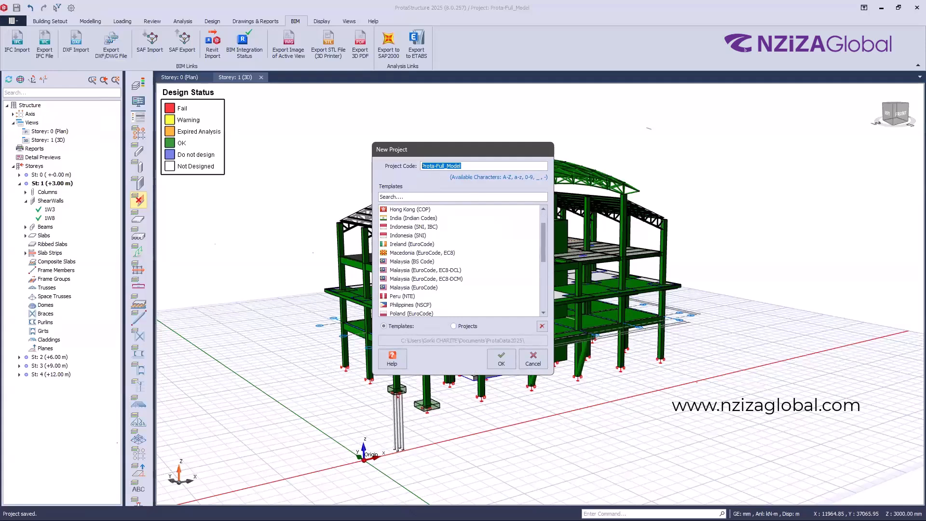
Step: Return to Revit and choose TBA_Model_Example as the target project for the ProtaStructure export
{"action": "key", "text": "super"}
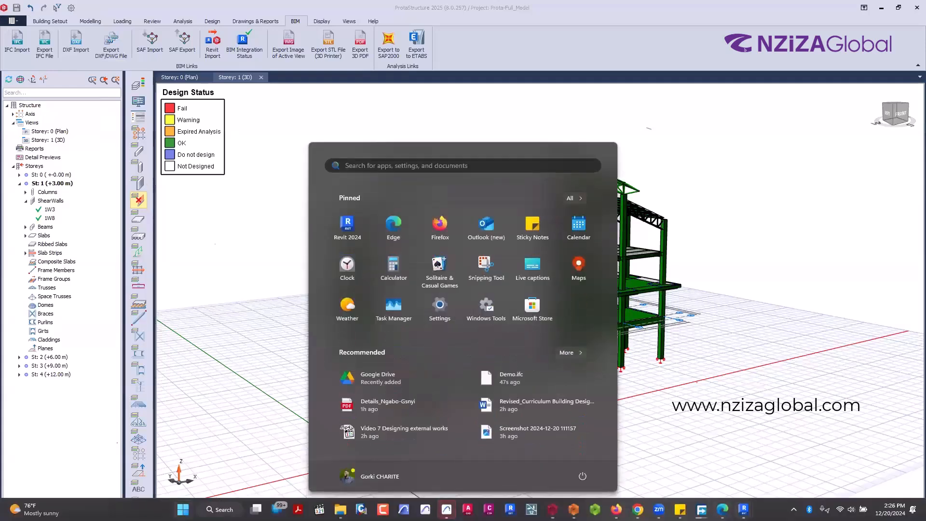
{"action": "mouse_move", "coordinate": [744, 508]}
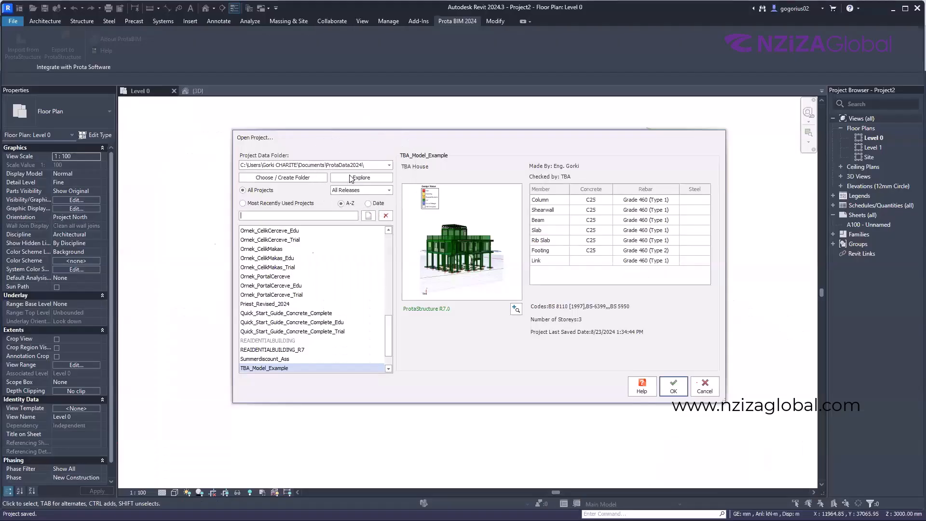
{"action": "left_click", "coordinate": [350, 178]}
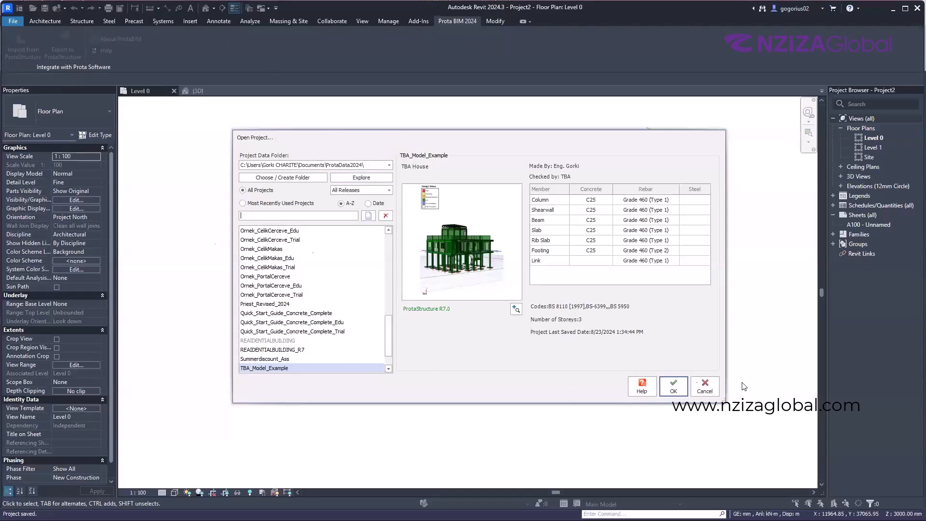
{"action": "left_click", "coordinate": [676, 387]}
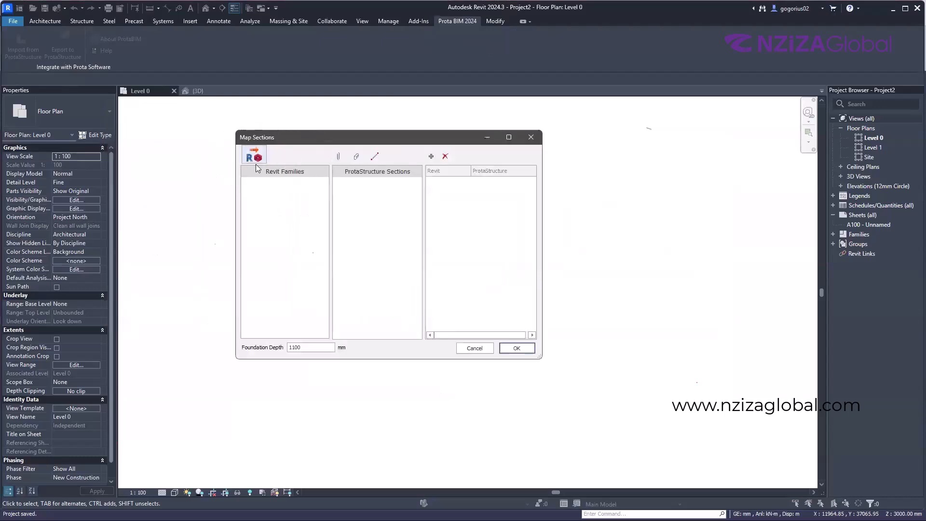
Step: Examine the Revit Families and ProtaStructure Sections lists in the Map Sections dialog, and cancel the export
{"action": "key", "text": "ctrl"}
{"action": "key", "text": "ctrl"}
{"action": "key", "text": "ctrl"}
{"action": "key", "text": "ctrl"}
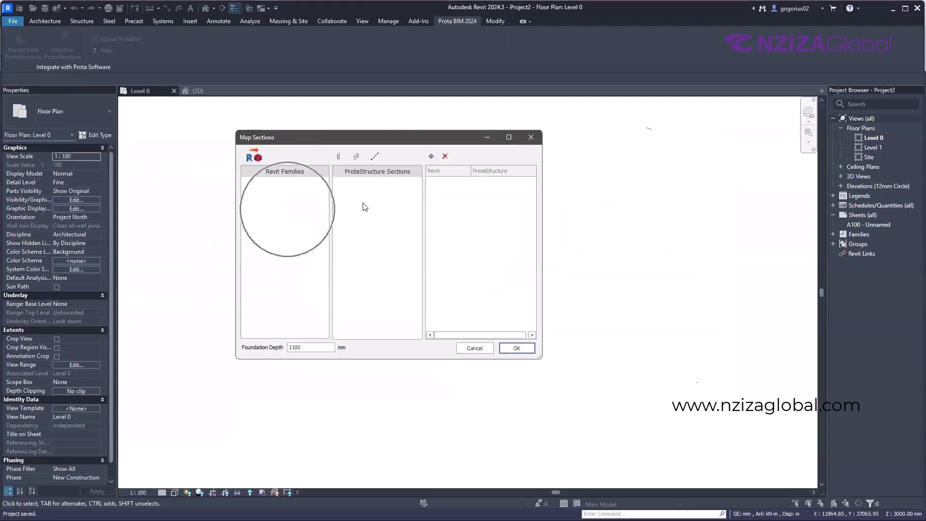
{"action": "key", "text": "ctrl"}
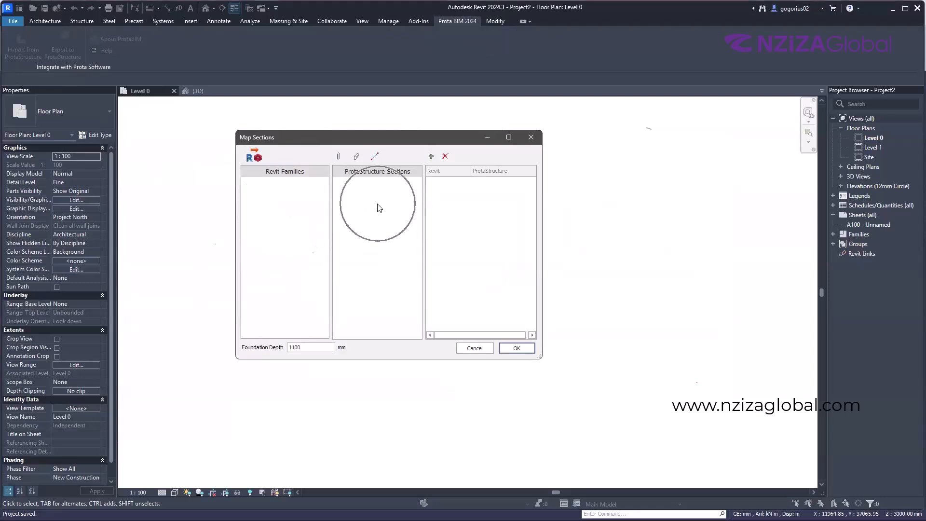
{"action": "left_click", "coordinate": [471, 349]}
Step: Switch back to ProtaStructure and cancel the New Project dialog
{"action": "key", "text": "super"}
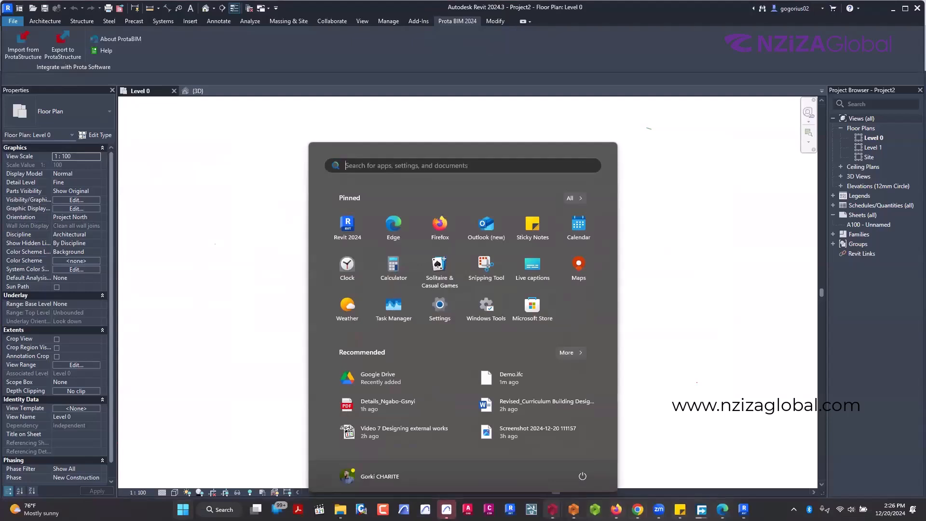
{"action": "mouse_move", "coordinate": [553, 509]}
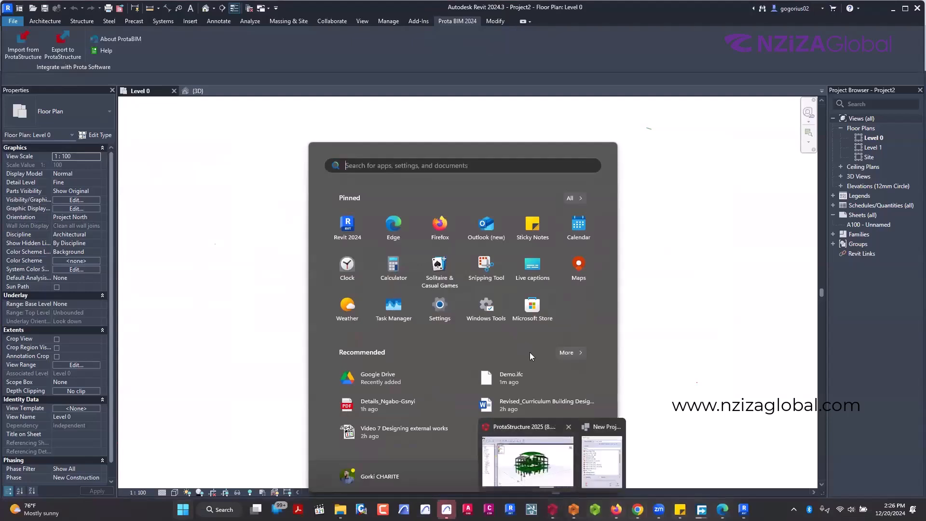
{"action": "left_click", "coordinate": [528, 461]}
{"action": "key", "text": "Escape"}
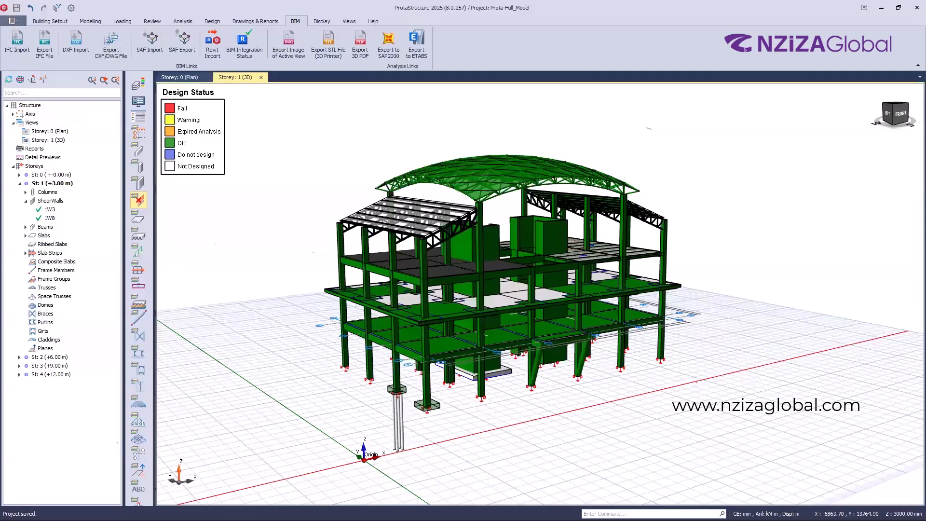
Step: Switch to Archicad, try to import Demo.ifc with generated library parts saved to the Embedded Library, and dismiss the import result
{"action": "key", "text": "super"}
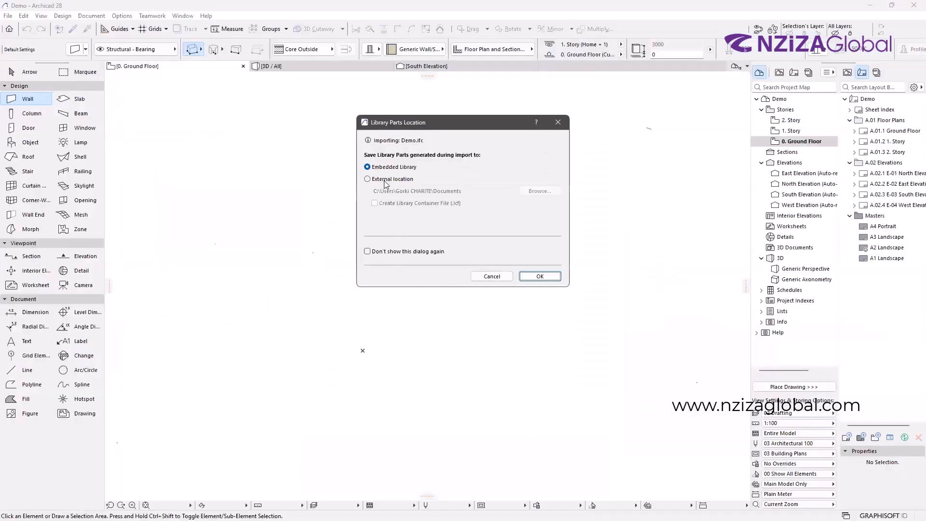
{"action": "left_click", "coordinate": [386, 180]}
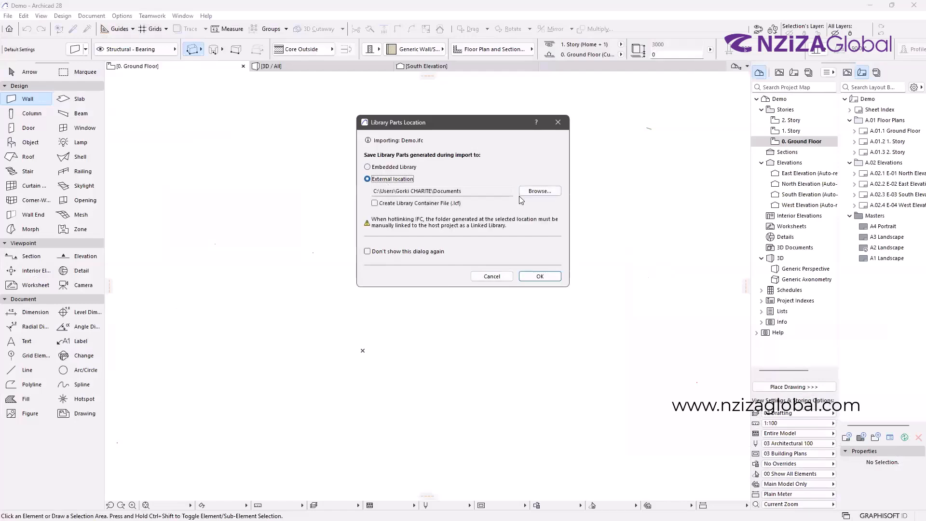
{"action": "left_click", "coordinate": [400, 169]}
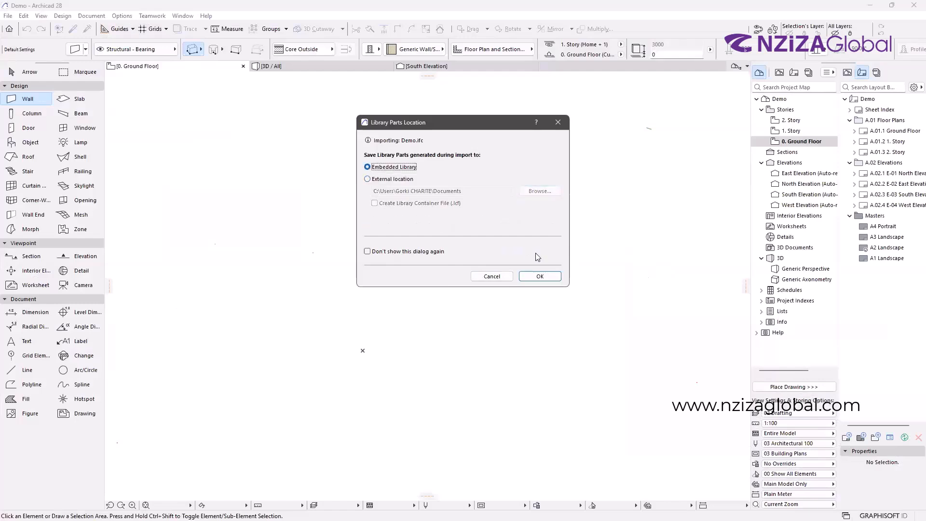
{"action": "left_click", "coordinate": [544, 278]}
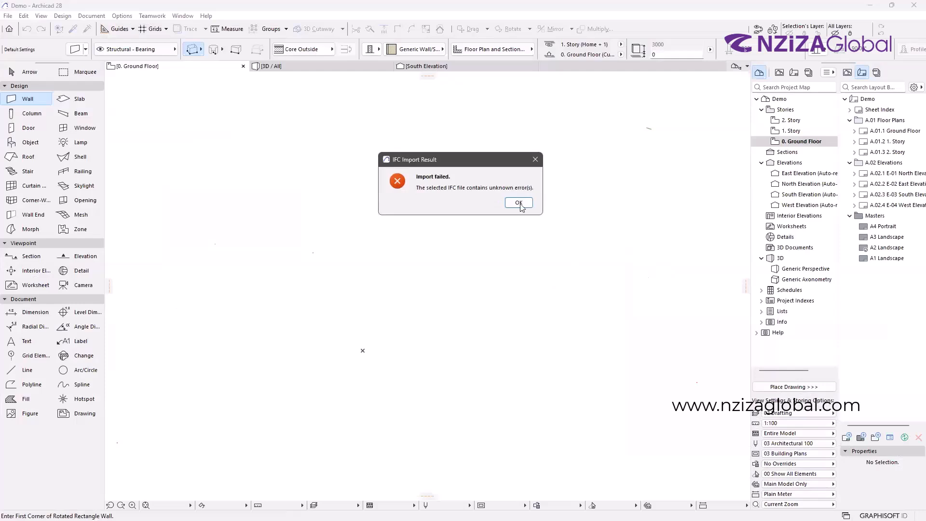
{"action": "left_click", "coordinate": [523, 206]}
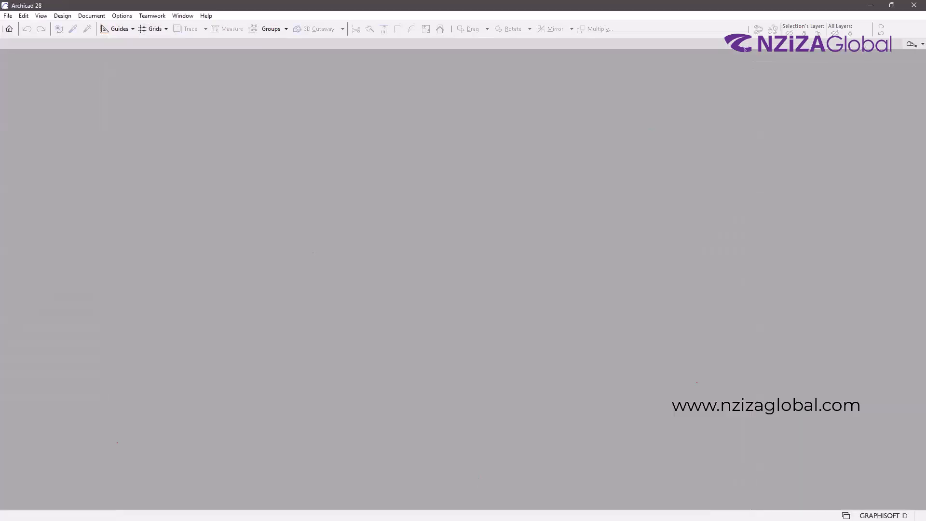
Step: Switch from Archicad to ProtaStructure and inspect the Prota-Full_Model building in 3D from different angles
{"action": "key", "text": "super"}
{"action": "key", "text": "super"}
{"action": "key", "text": "super"}
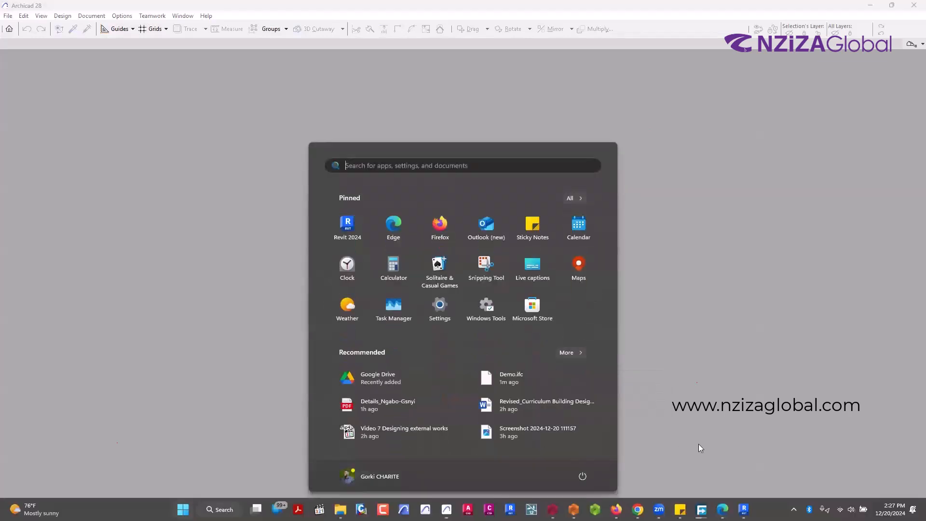
{"action": "key", "text": "super"}
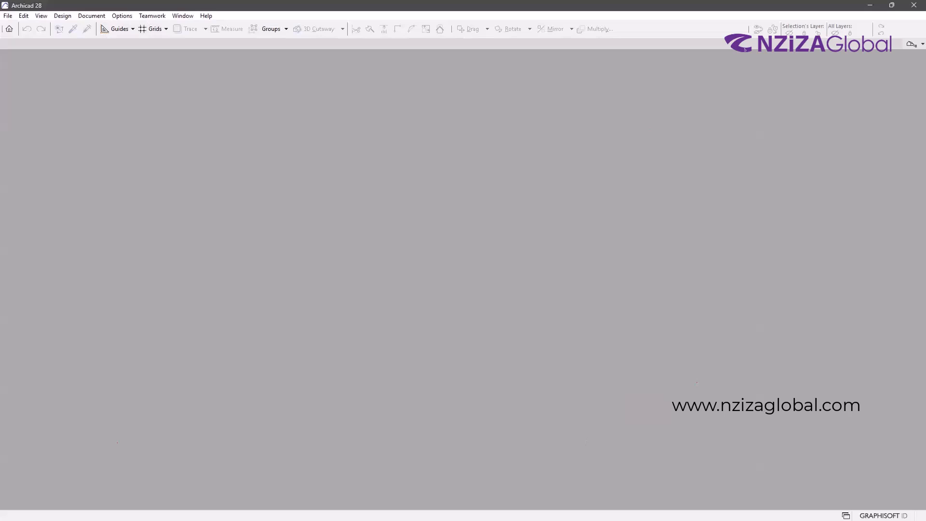
{"action": "key", "text": "super"}
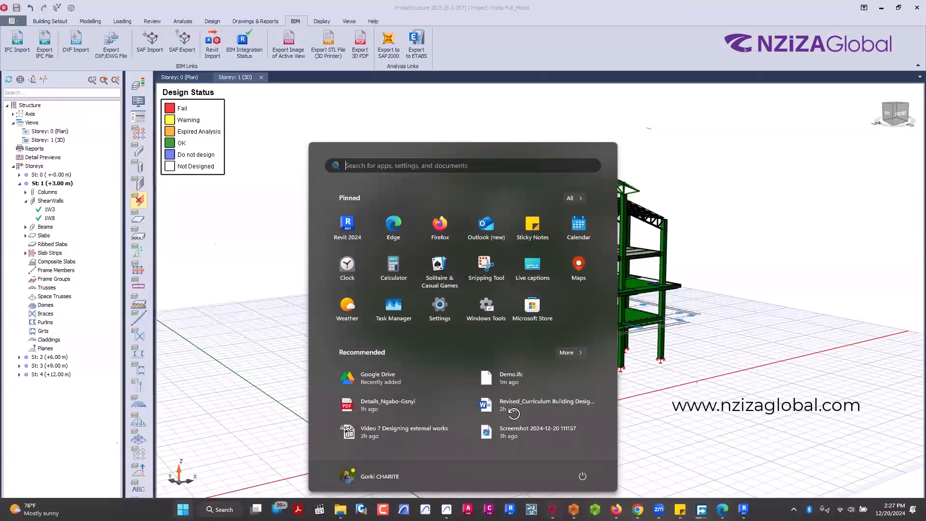
{"action": "key", "text": "Escape"}
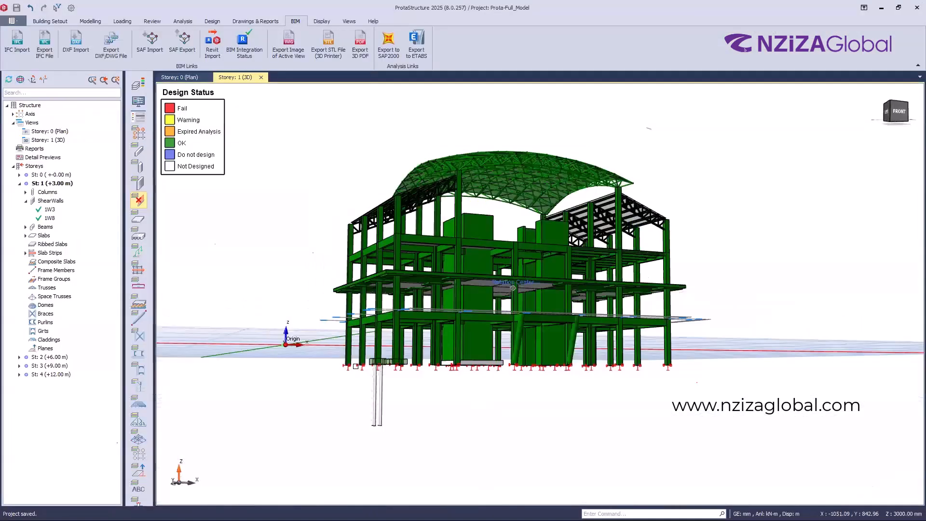
{"action": "middle_click_drag", "start_coordinate": [488, 412], "coordinate": [347, 193]}
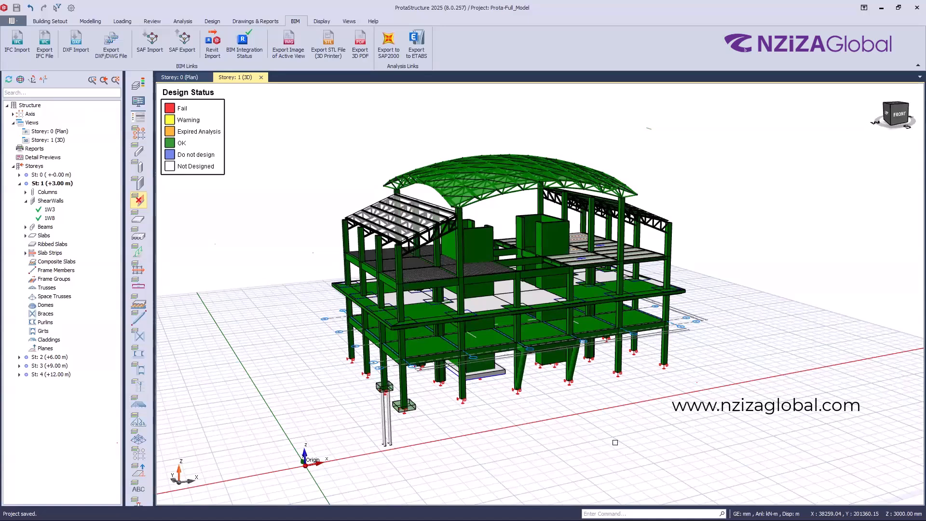
{"action": "key", "text": "super"}
{"action": "mouse_move", "coordinate": [574, 509]}
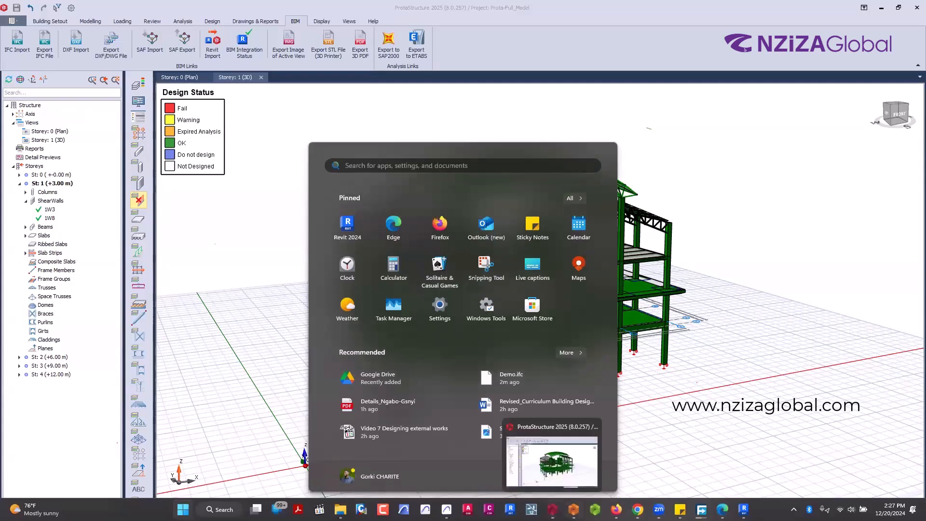
{"action": "left_click", "coordinate": [670, 432]}
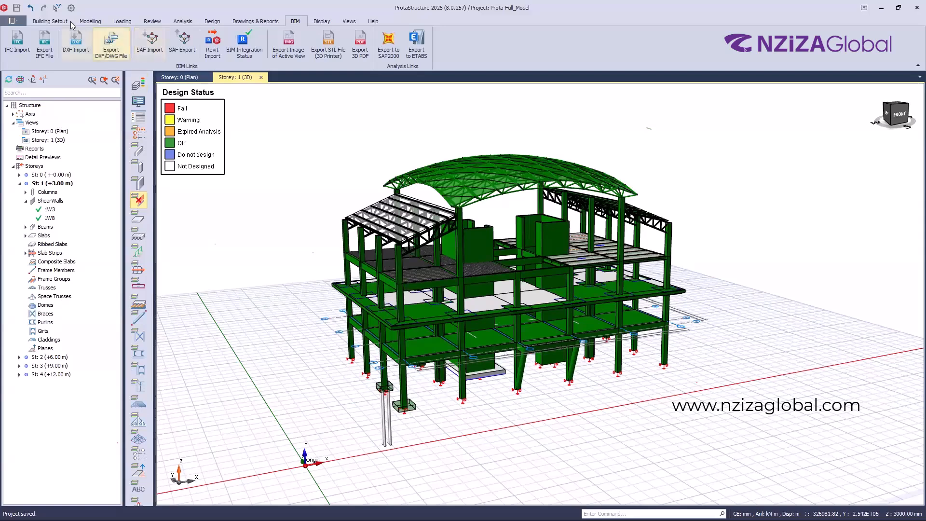
Step: Look through the available building setout, modelling, loading, analysis and model review commands
{"action": "left_click", "coordinate": [50, 21]}
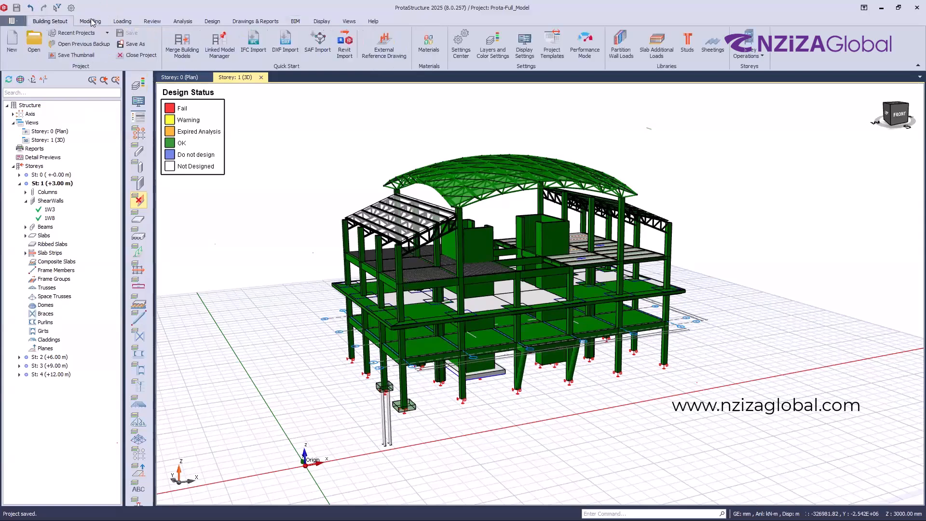
{"action": "left_click", "coordinate": [91, 21]}
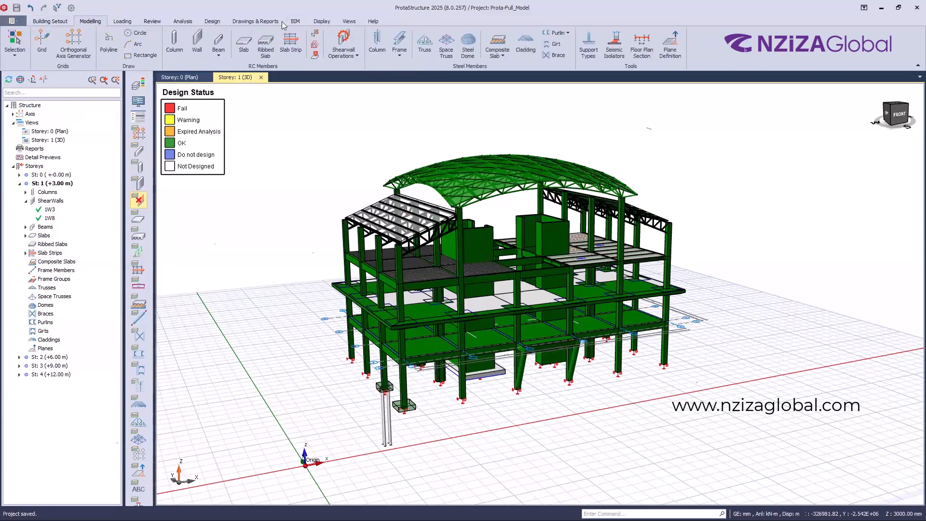
{"action": "scroll", "coordinate": [162, 40], "scroll_direction": "down", "scroll_amount": 3}
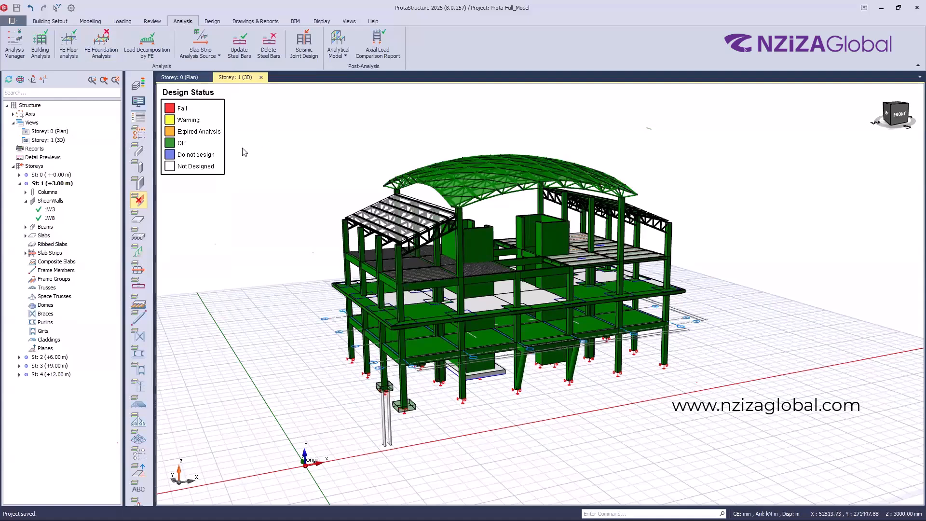
{"action": "left_click", "coordinate": [53, 21]}
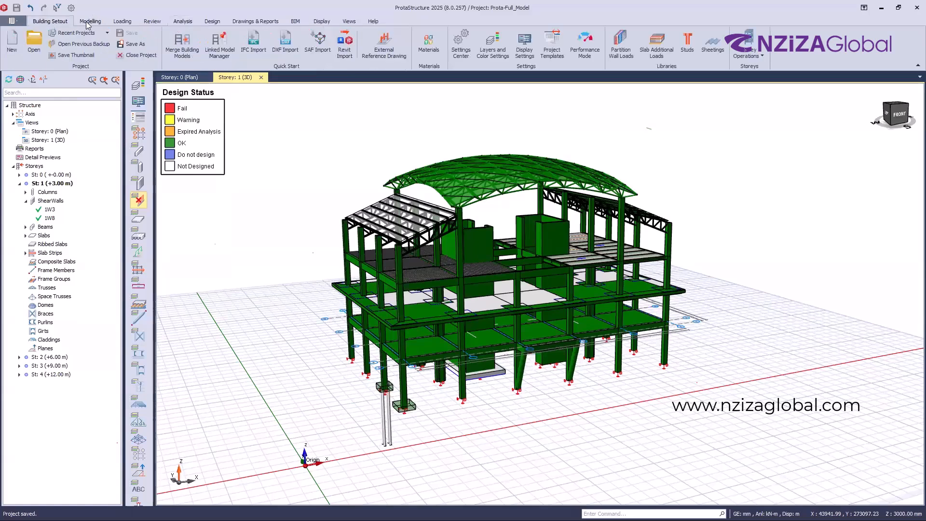
{"action": "left_click", "coordinate": [91, 22]}
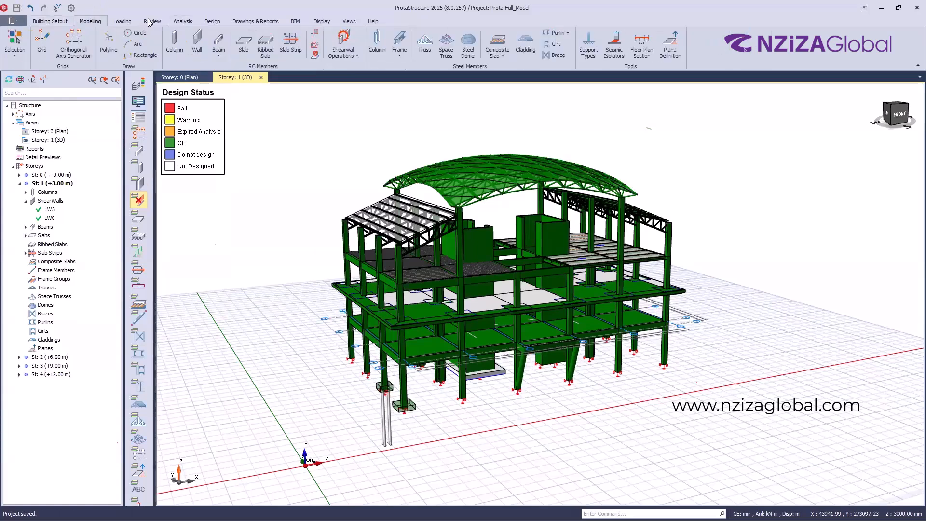
{"action": "left_click", "coordinate": [122, 21]}
{"action": "left_click", "coordinate": [152, 21]}
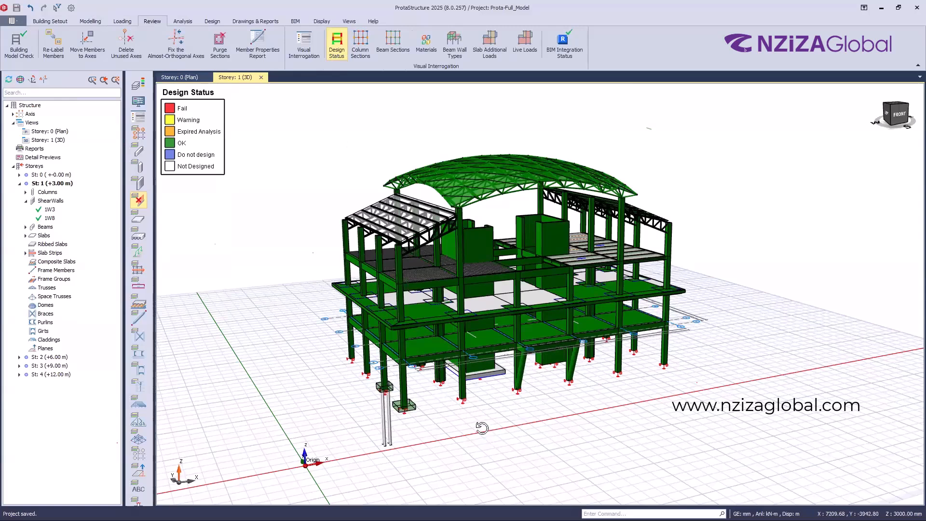
{"action": "scroll", "coordinate": [482, 427], "scroll_direction": "up", "scroll_amount": 2}
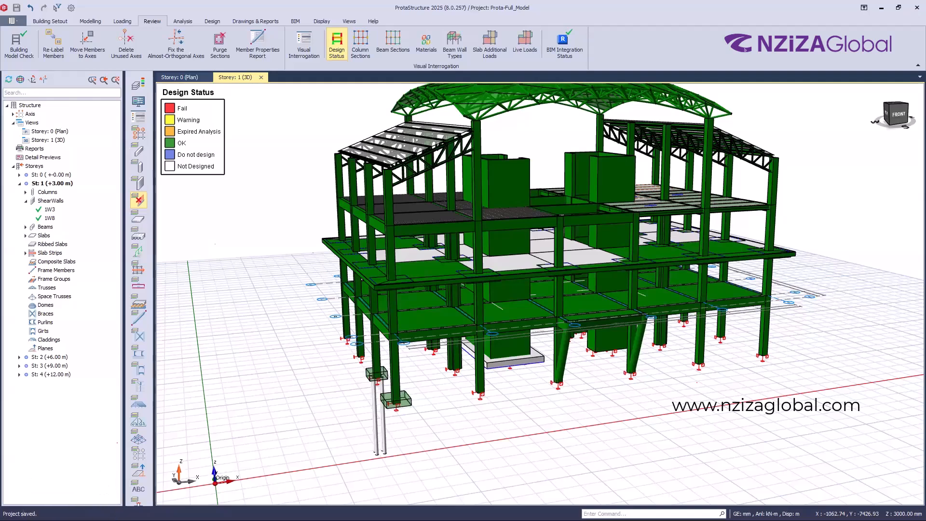
Step: Preview the RC column, wall and truss insertion commands without placing members, and read the RC Column usage help
{"action": "left_click", "coordinate": [91, 22]}
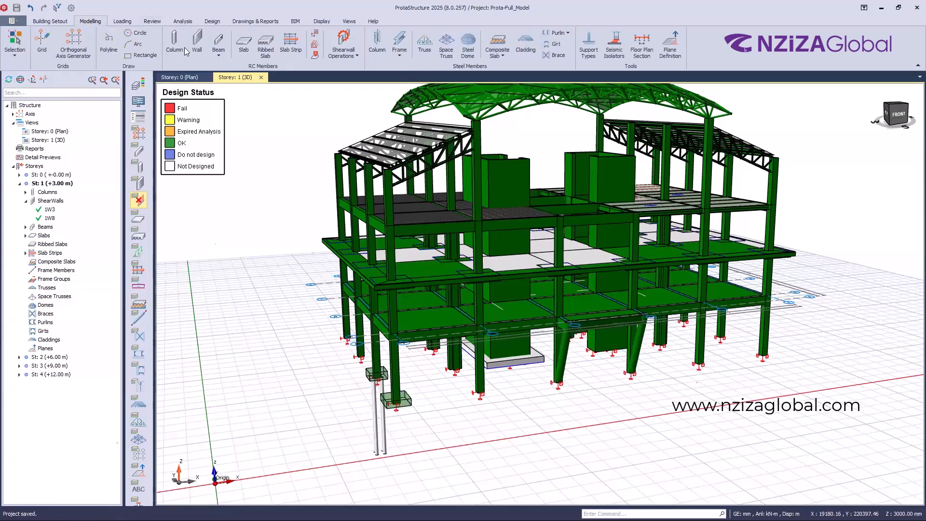
{"action": "left_click", "coordinate": [175, 41]}
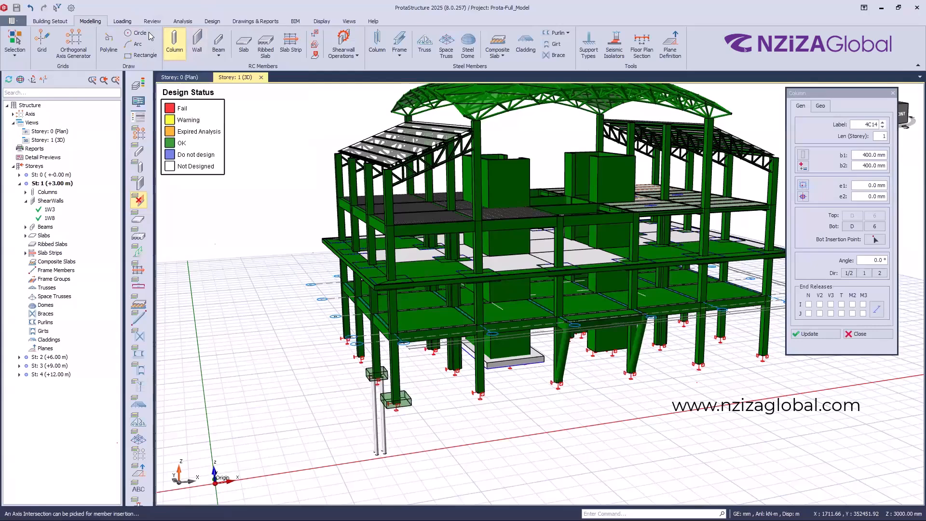
{"action": "left_click", "coordinate": [197, 42]}
{"action": "left_click", "coordinate": [424, 43]}
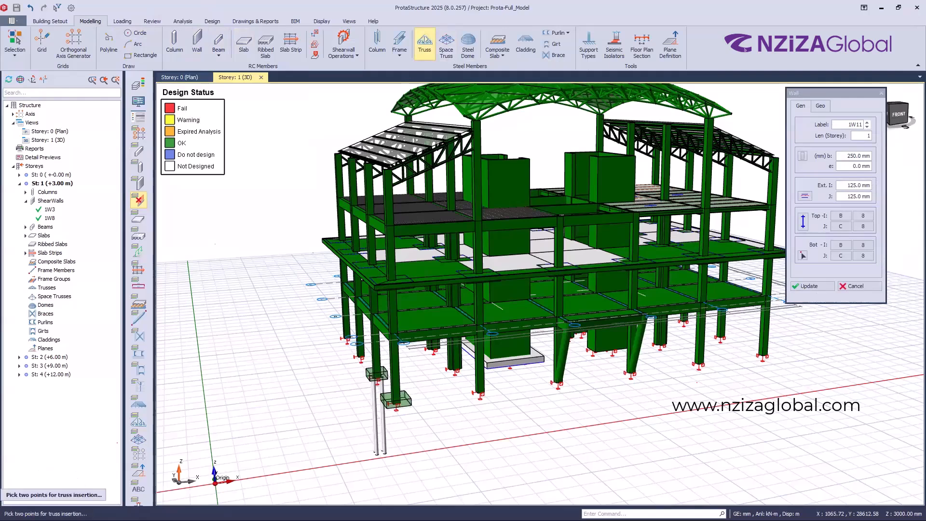
{"action": "key", "text": "Escape"}
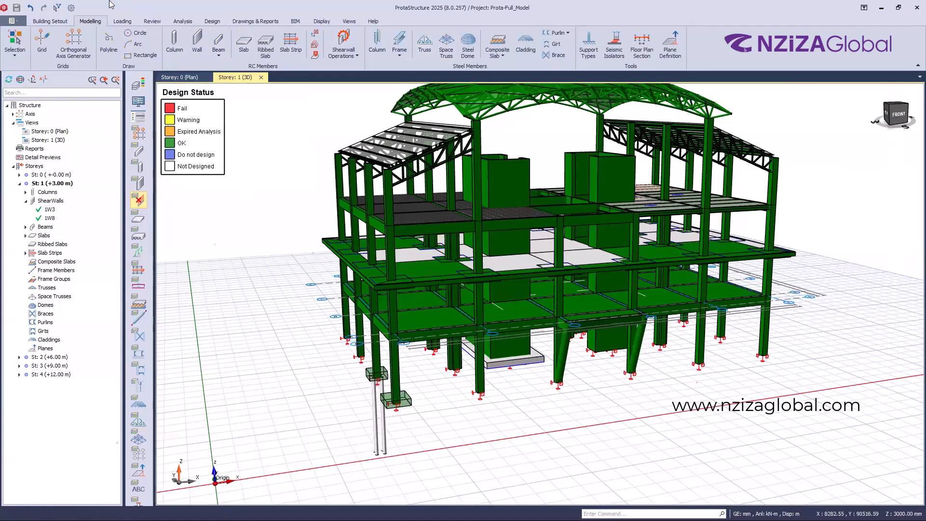
{"action": "left_click", "coordinate": [169, 48]}
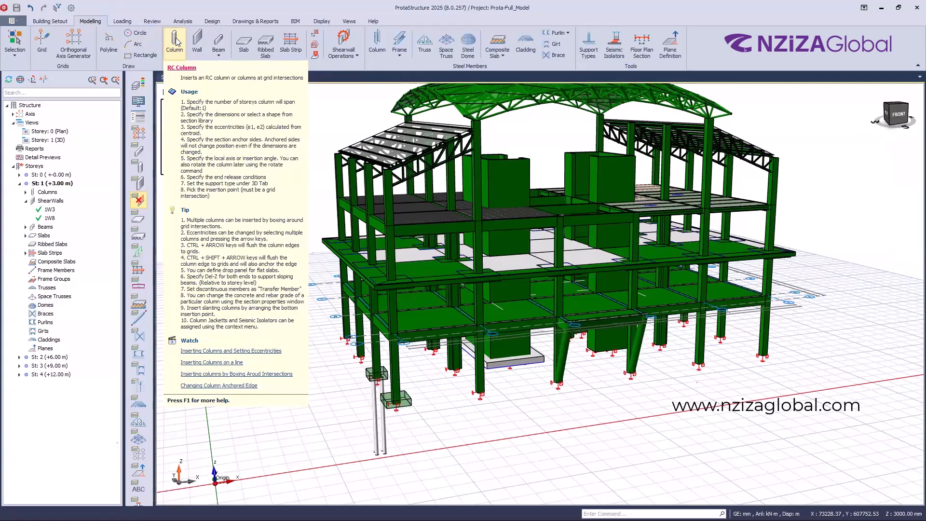
{"action": "left_click", "coordinate": [215, 356]}
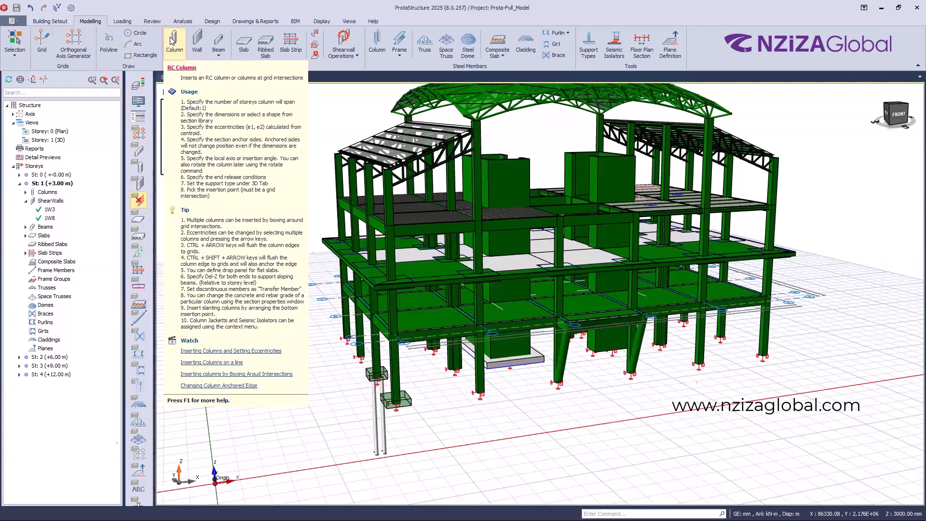
Step: Open the ProtaStructure 2025 Basic Training Guide from the Getting Started resource on the Start Page
{"action": "left_click", "coordinate": [373, 21]}
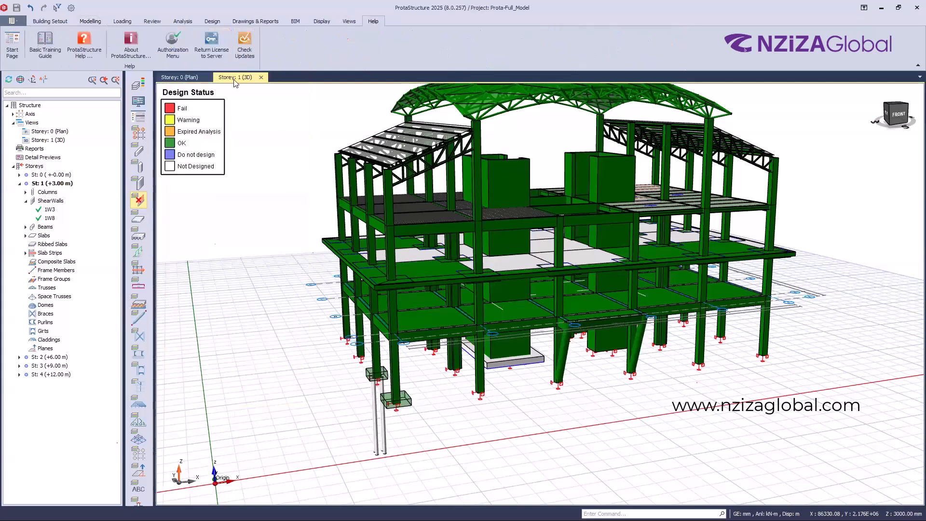
{"action": "left_click", "coordinate": [12, 46]}
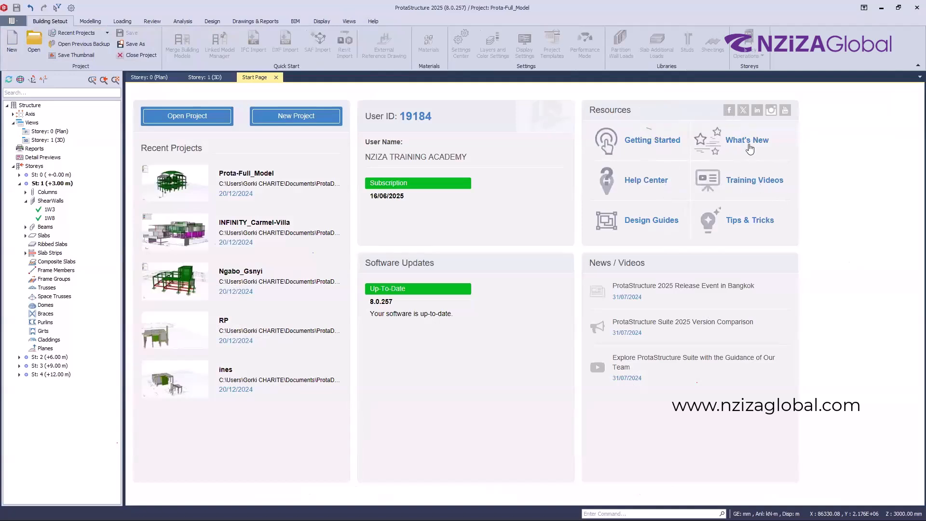
{"action": "left_click", "coordinate": [654, 145]}
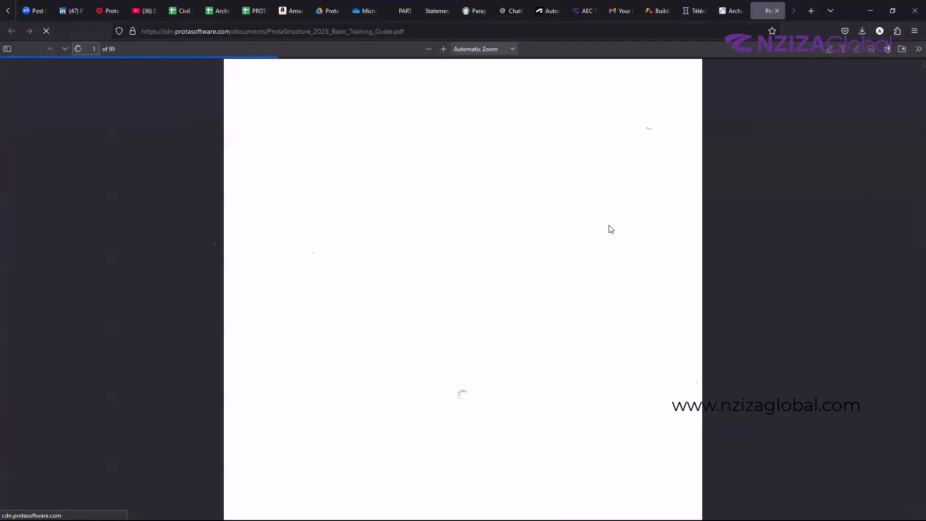
{"action": "key", "text": "ctrl"}
{"action": "key", "text": "ctrl"}
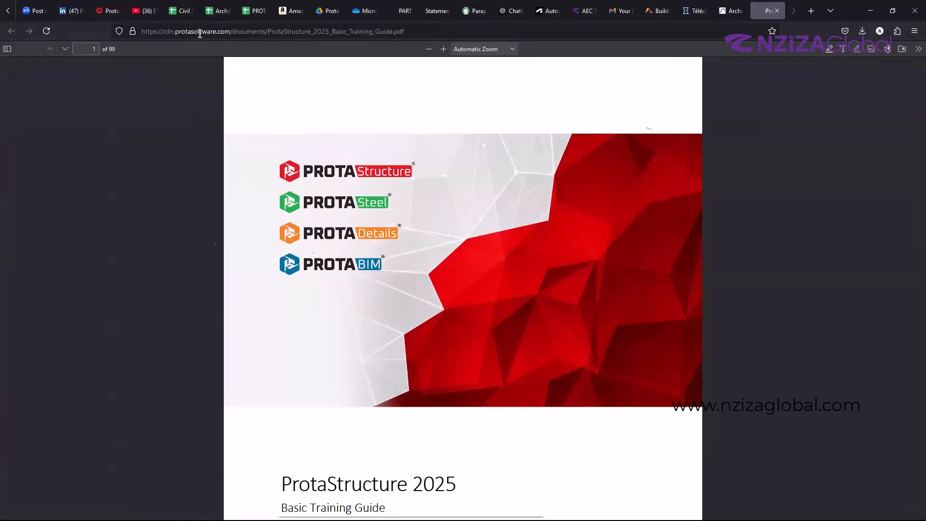
Step: Skim the training guide's table of contents and user interface pages, and return to the 3D model with the Start Page closed
{"action": "scroll", "coordinate": [586, 261], "scroll_direction": "down", "scroll_amount": 15}
{"action": "scroll", "coordinate": [479, 283], "scroll_direction": "down", "scroll_amount": 20}
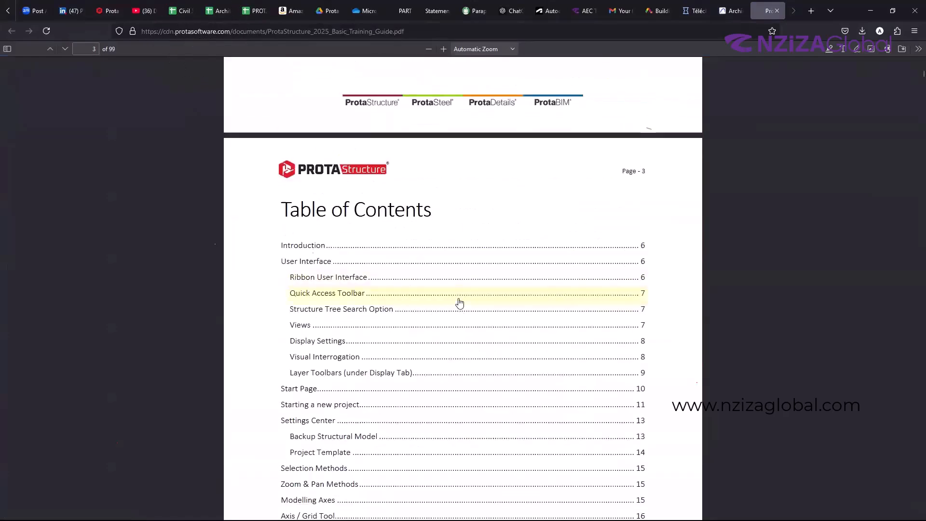
{"action": "scroll", "coordinate": [466, 309], "scroll_direction": "down", "scroll_amount": 15}
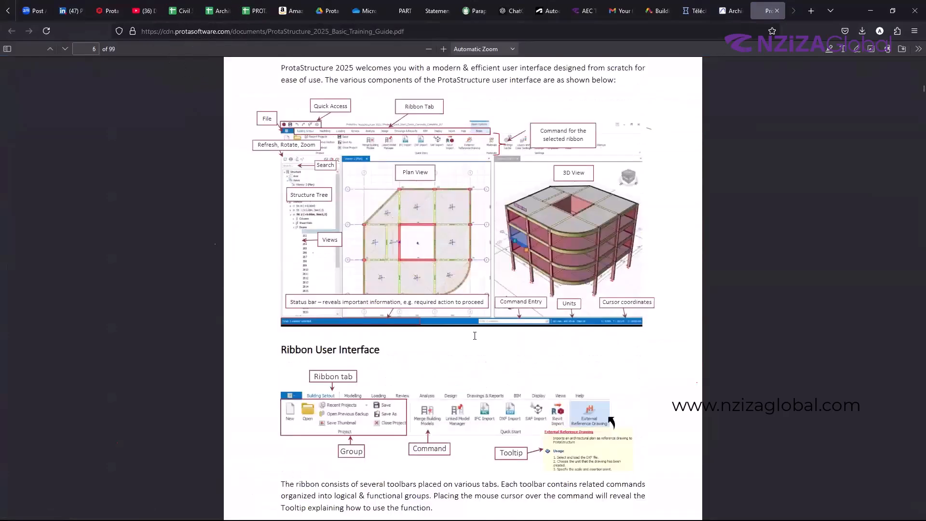
{"action": "scroll", "coordinate": [473, 341], "scroll_direction": "up", "scroll_amount": 14}
{"action": "scroll", "coordinate": [474, 338], "scroll_direction": "up", "scroll_amount": 14}
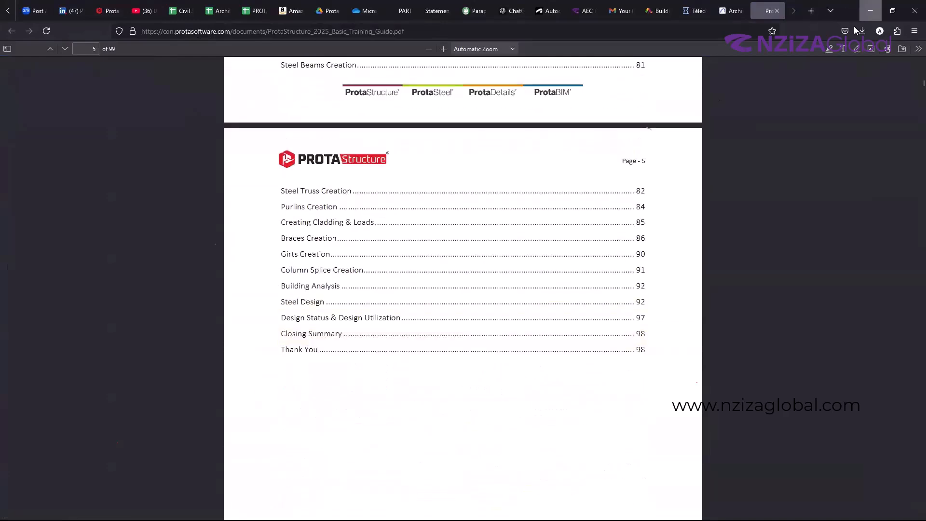
{"action": "left_click", "coordinate": [877, 13]}
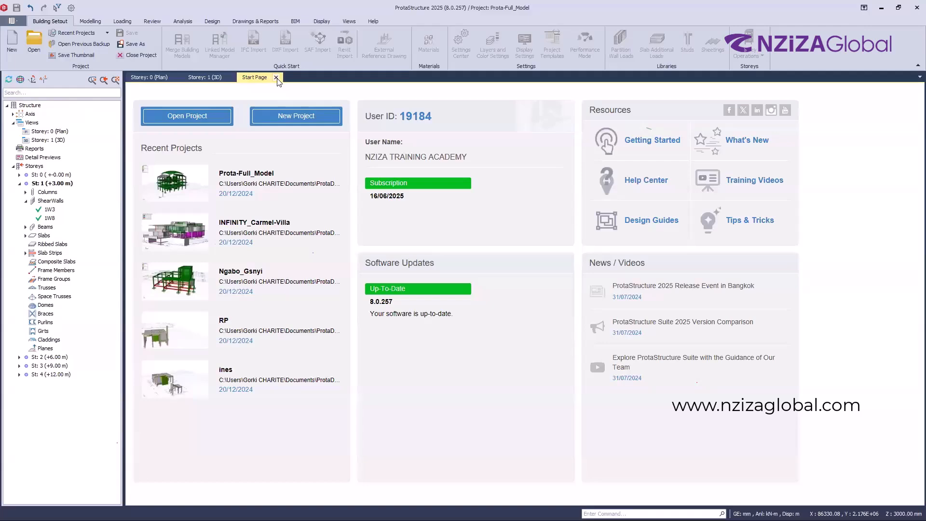
{"action": "left_click", "coordinate": [276, 78]}
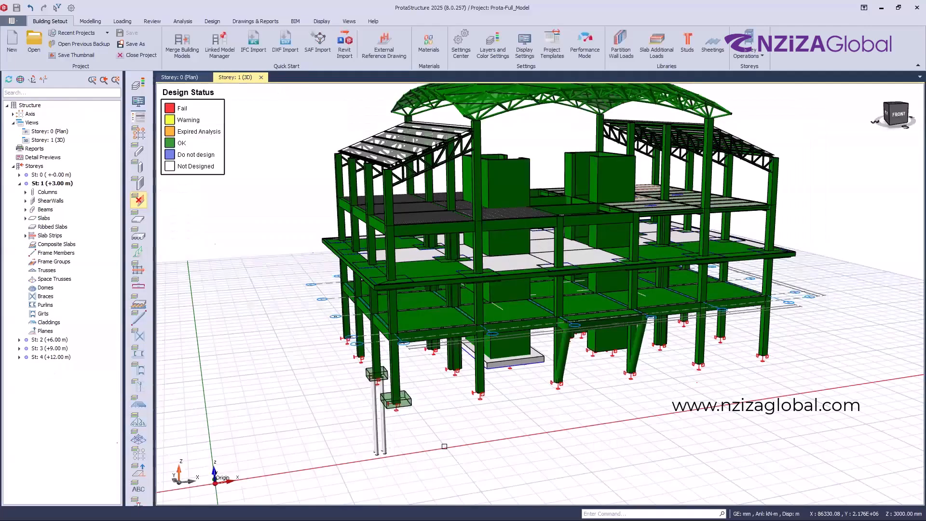
{"action": "scroll", "coordinate": [445, 446], "scroll_direction": "down", "scroll_amount": 1}
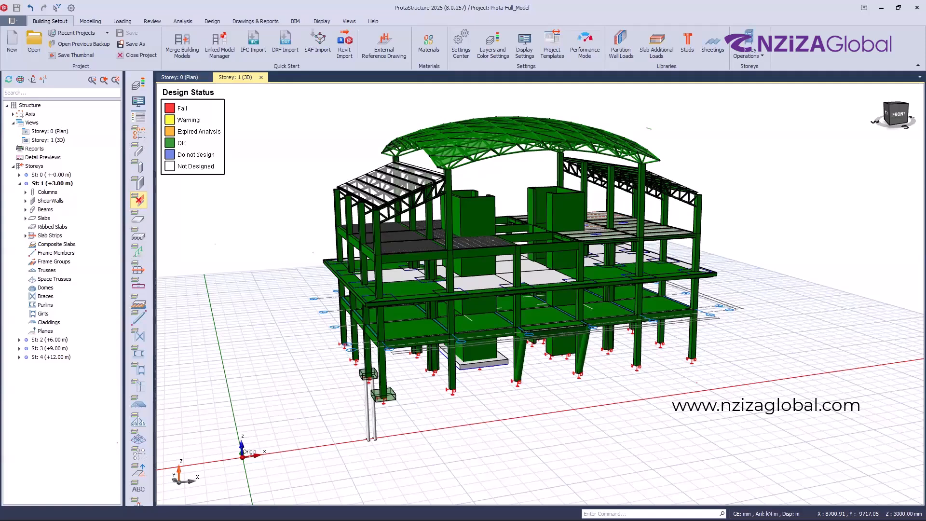
{"action": "key", "text": "super"}
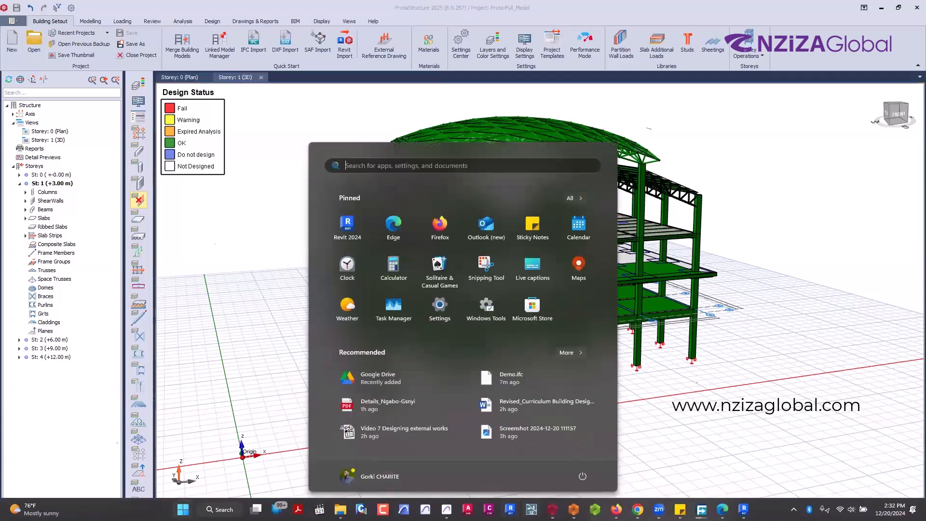
{"action": "key", "text": "super"}
{"action": "key", "text": "super"}
{"action": "key", "text": "super"}
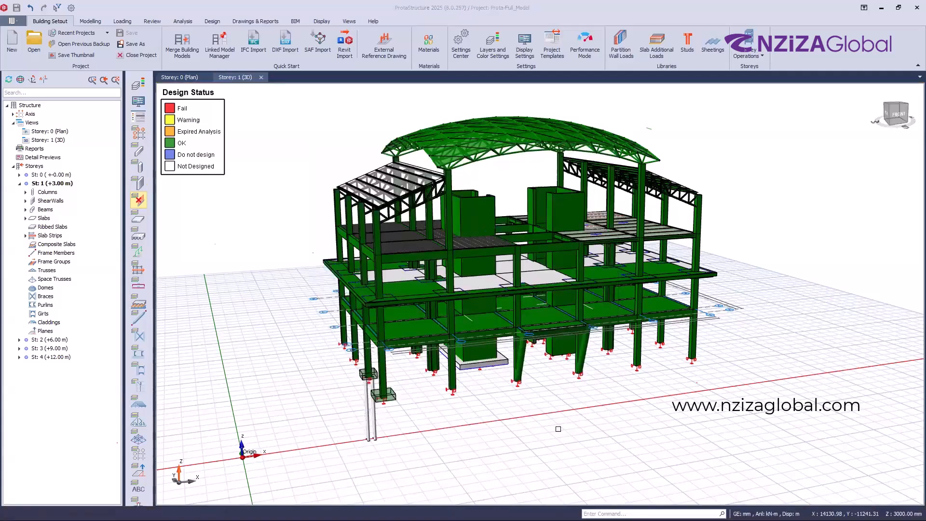
{"action": "left_click", "coordinate": [558, 428]}
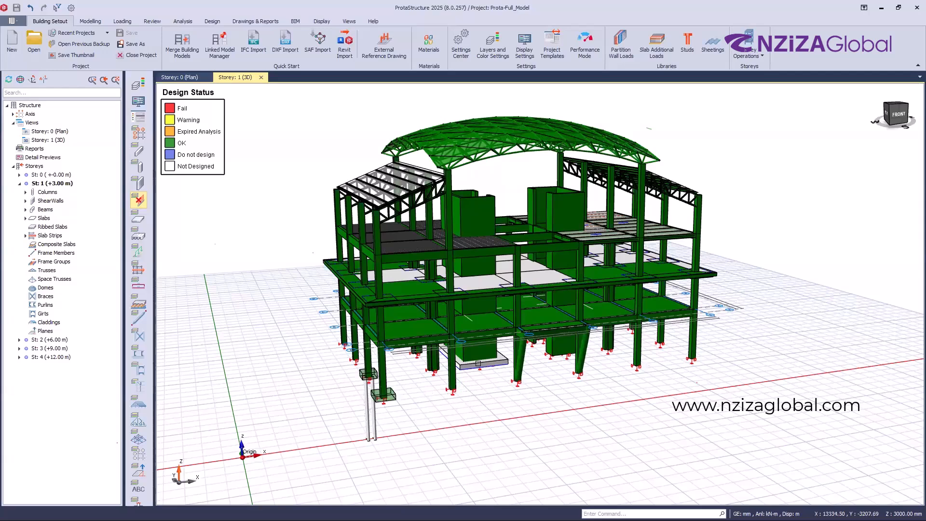
{"action": "middle_click_drag", "start_coordinate": [482, 389], "coordinate": [586, 289]}
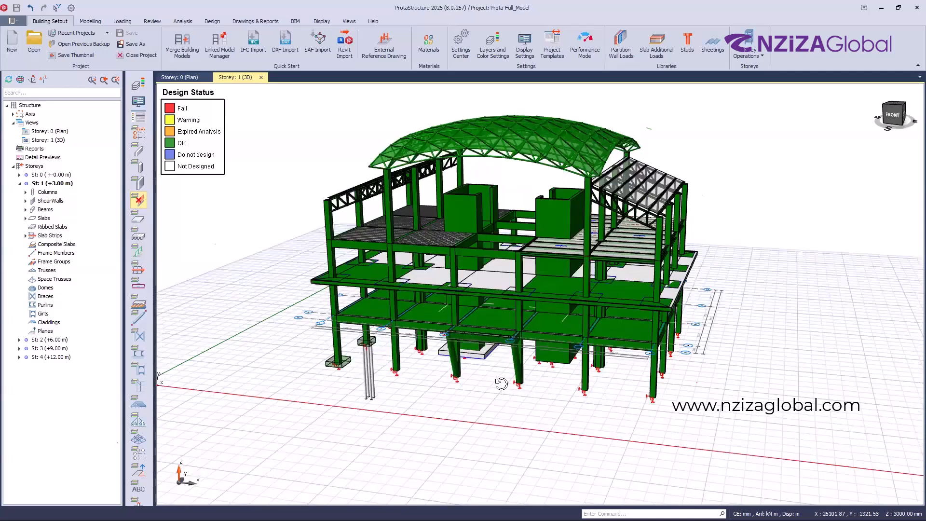
{"action": "middle_click_drag", "start_coordinate": [506, 390], "coordinate": [506, 390]}
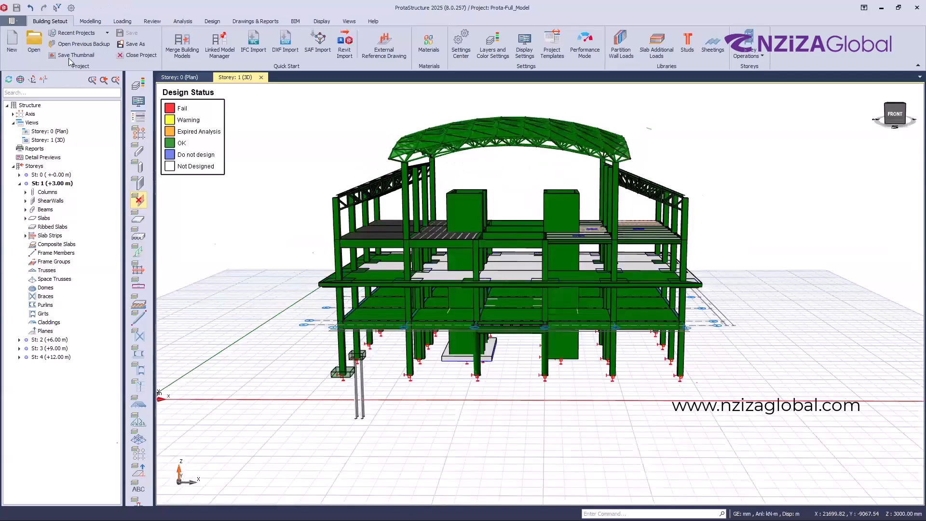
Step: Set the project's earthquake code to Eurocode 8 (EN 1998 Base Code) through the Building Analysis settings
{"action": "left_click", "coordinate": [183, 22]}
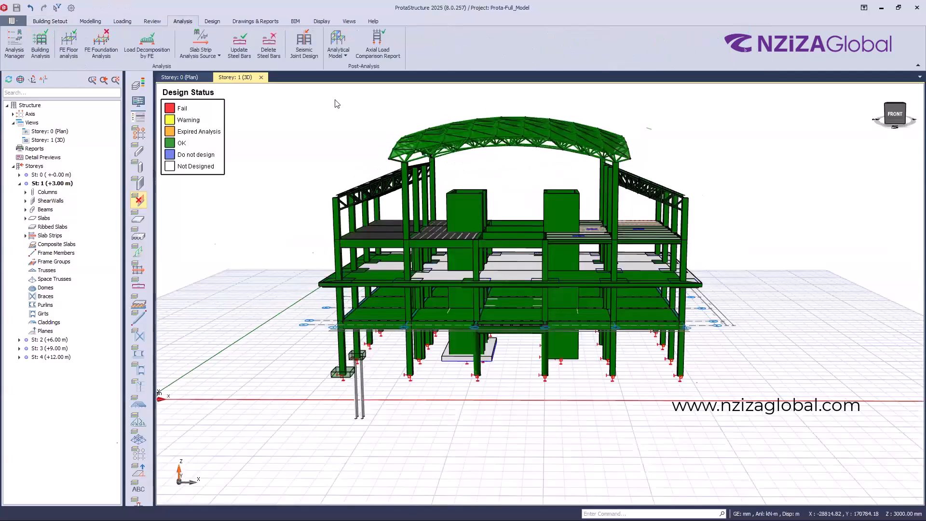
{"action": "left_click", "coordinate": [40, 47]}
{"action": "left_click", "coordinate": [435, 163]}
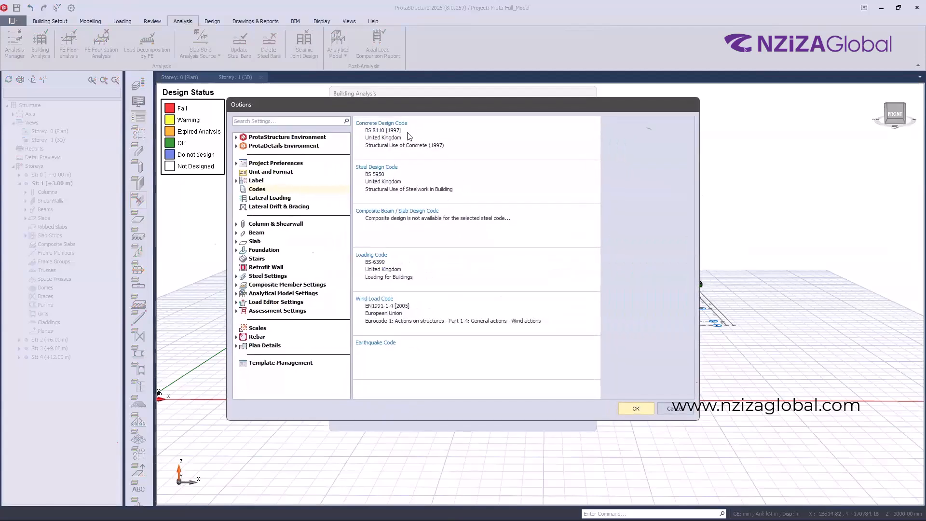
{"action": "left_click", "coordinate": [390, 344]}
{"action": "left_click", "coordinate": [388, 366]}
{"action": "left_click", "coordinate": [386, 154]}
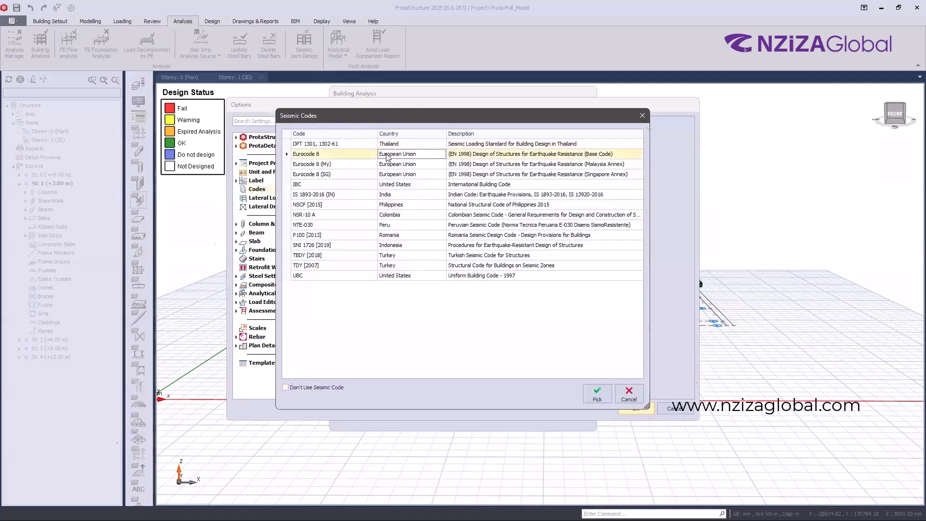
{"action": "left_click", "coordinate": [597, 393]}
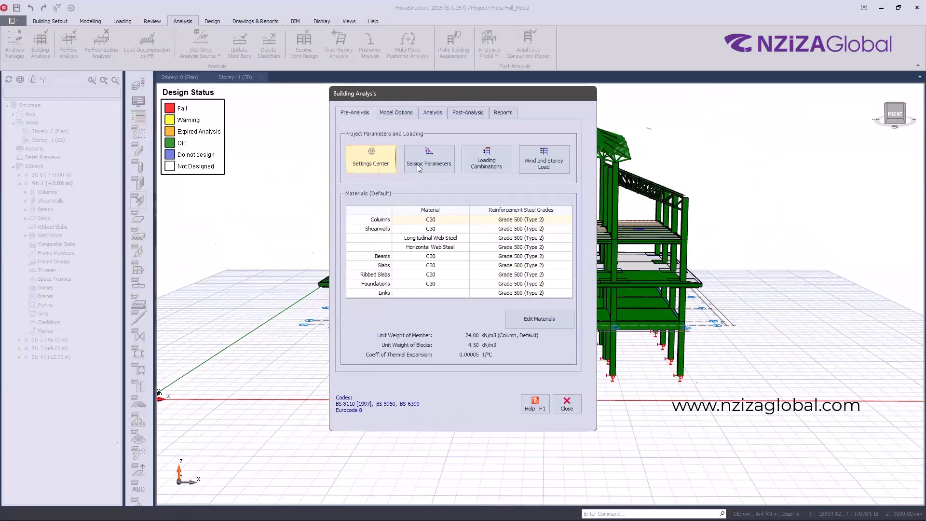
Step: Review the EC8 seismic parameters and the wind and storey loads for the building analysis
{"action": "left_click", "coordinate": [417, 164]}
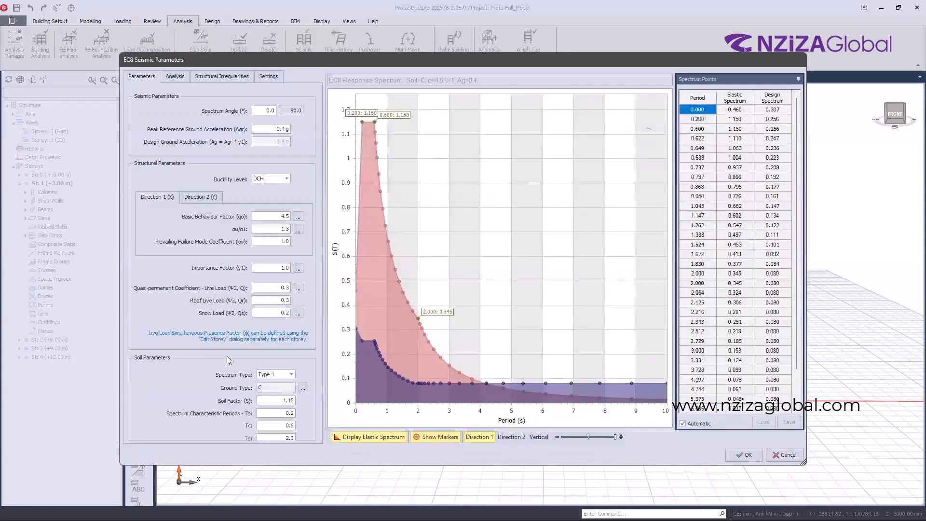
{"action": "left_click", "coordinate": [789, 454]}
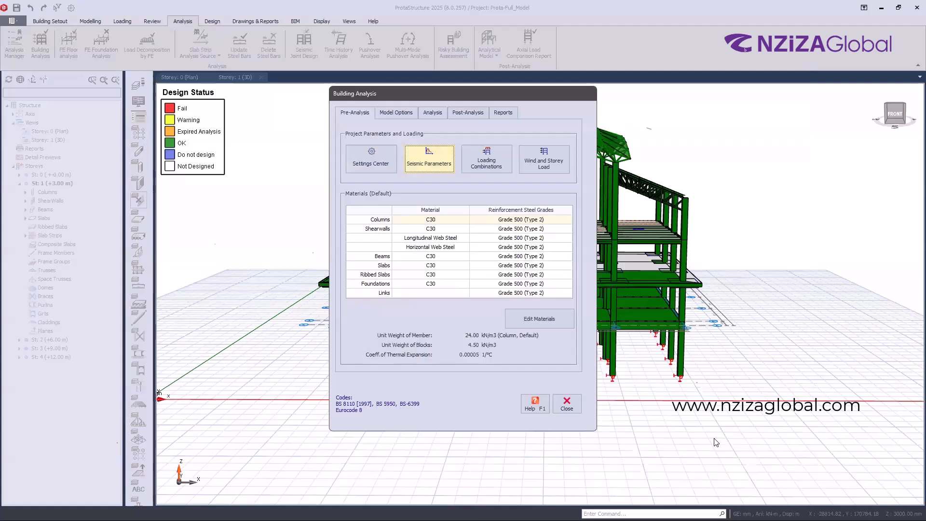
{"action": "left_click", "coordinate": [545, 165]}
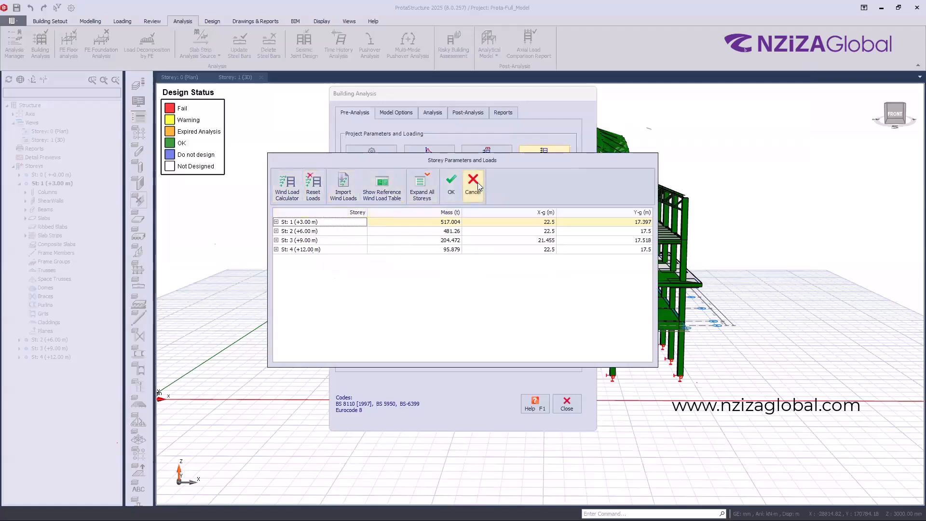
{"action": "left_click", "coordinate": [452, 182]}
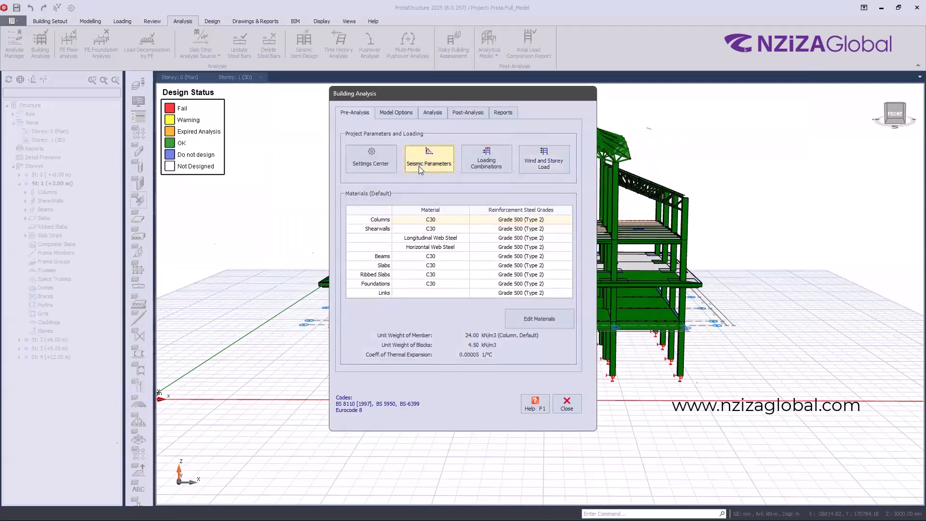
Step: Examine the available structural system behaviour multiplication factors for Direction 1 in the EC8 seismic parameters, leaving the selection as it is
{"action": "left_click", "coordinate": [418, 166]}
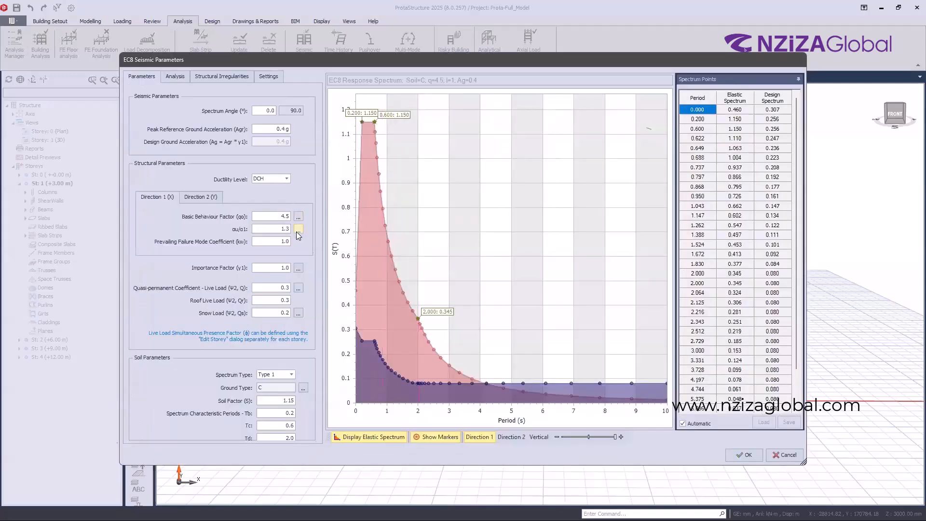
{"action": "left_click", "coordinate": [298, 230]}
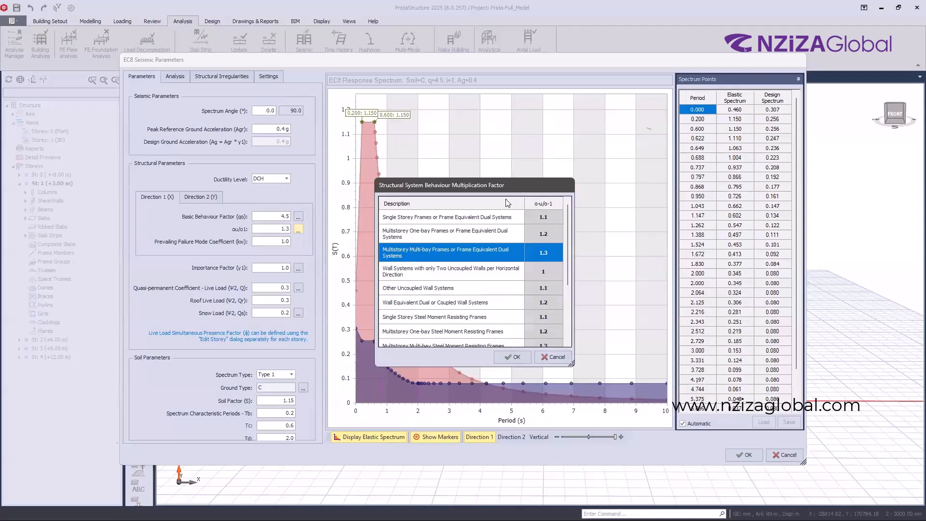
{"action": "scroll", "coordinate": [508, 202], "scroll_direction": "down", "scroll_amount": 3}
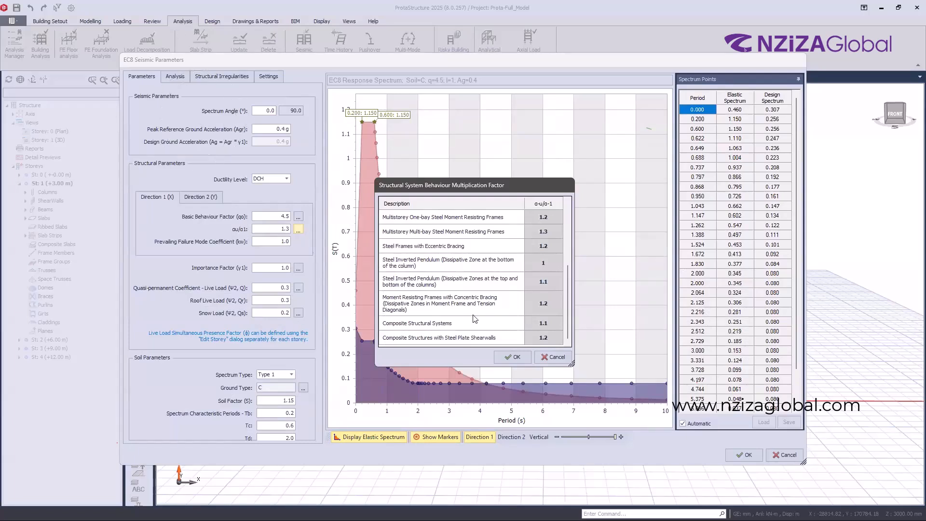
{"action": "left_click", "coordinate": [553, 357]}
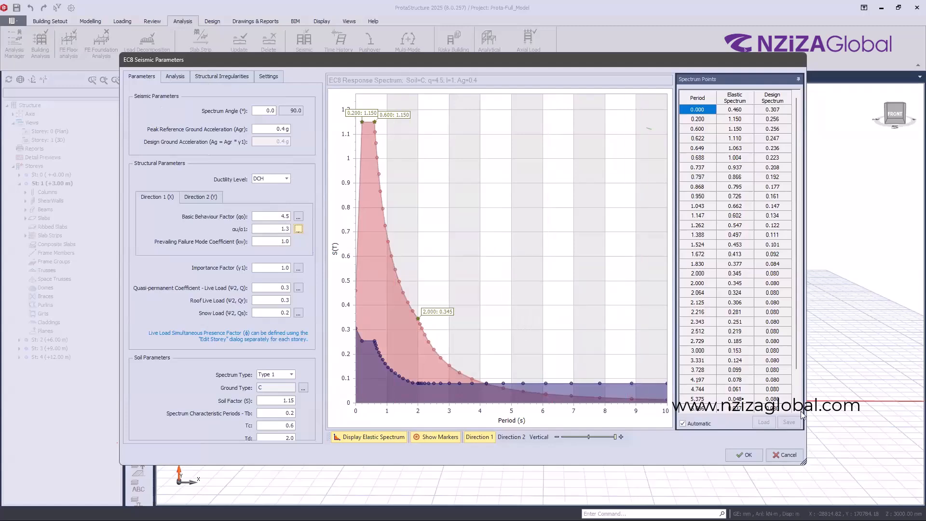
{"action": "left_click", "coordinate": [784, 455]}
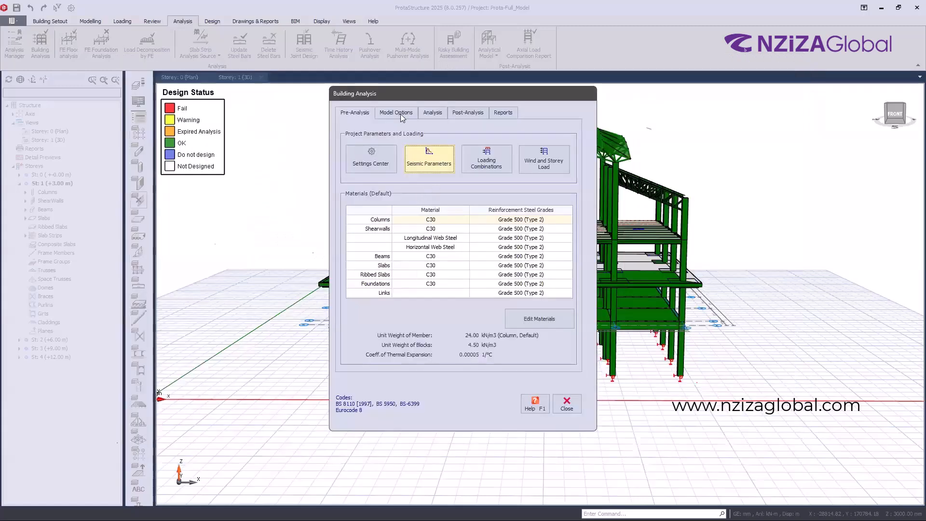
Step: Examine the storey degrees of freedom options in the building analysis model options, keeping X/Y and torsion permitted
{"action": "left_click", "coordinate": [402, 114]}
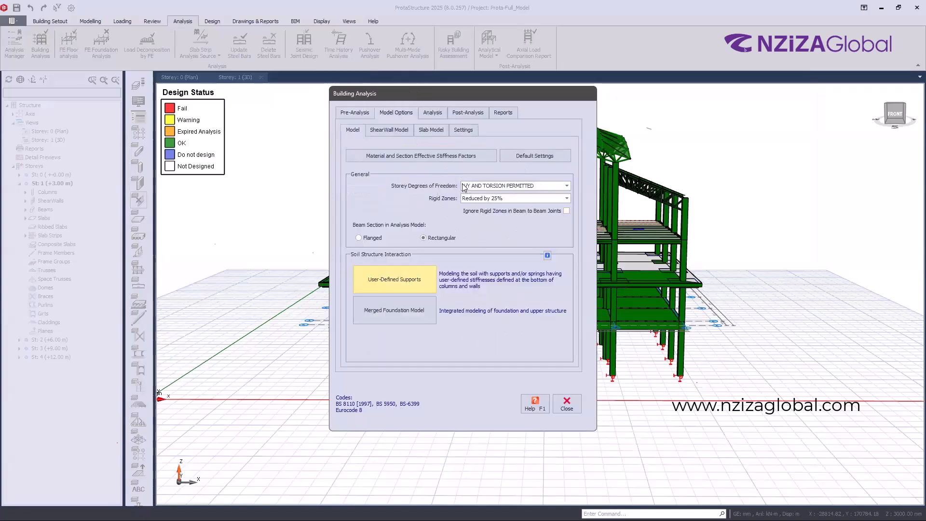
{"action": "left_click", "coordinate": [567, 187]}
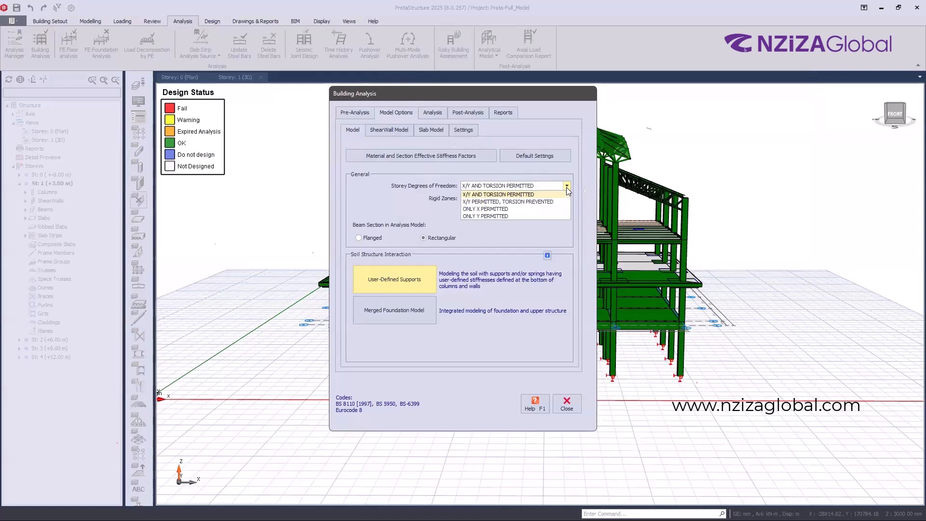
{"action": "left_click", "coordinate": [513, 203]}
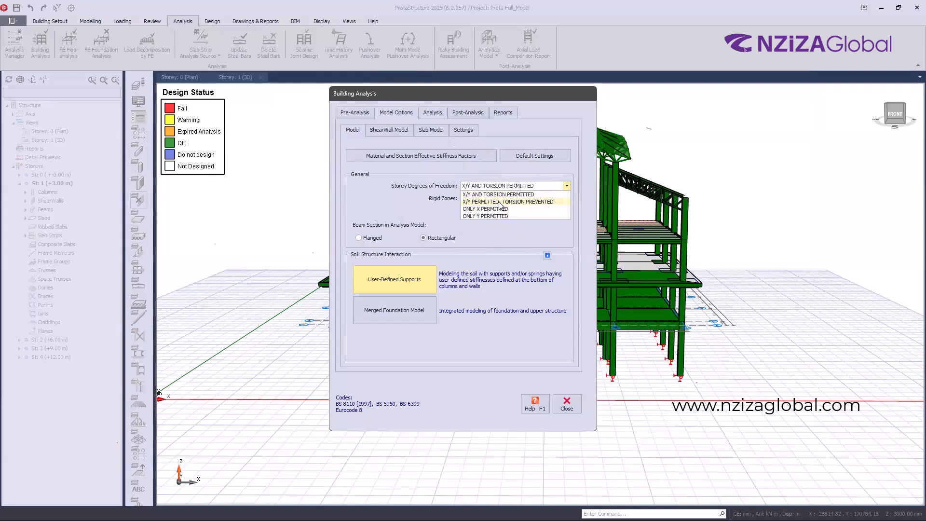
{"action": "key", "text": "ctrl"}
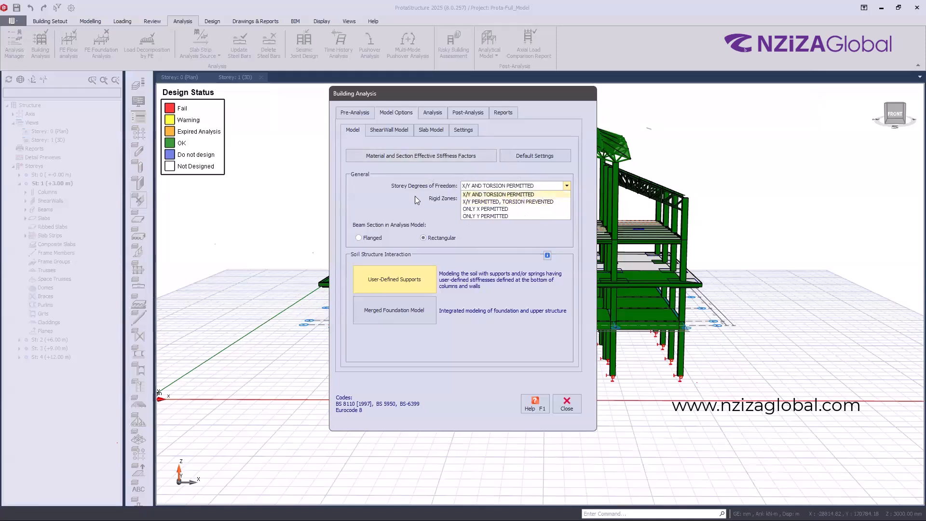
{"action": "key", "text": "Return"}
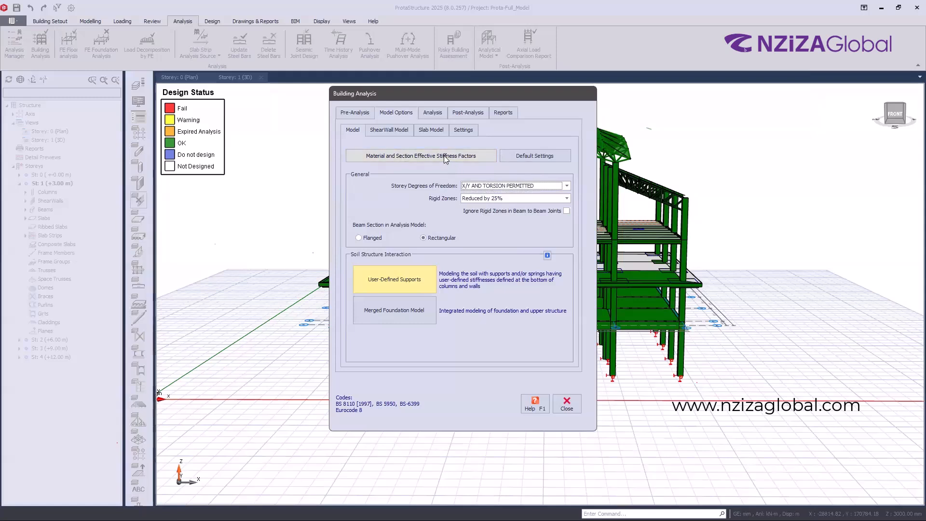
Step: Review the effective material and section stiffness factors, along with the shearwall and slab model options
{"action": "left_click", "coordinate": [474, 150]}
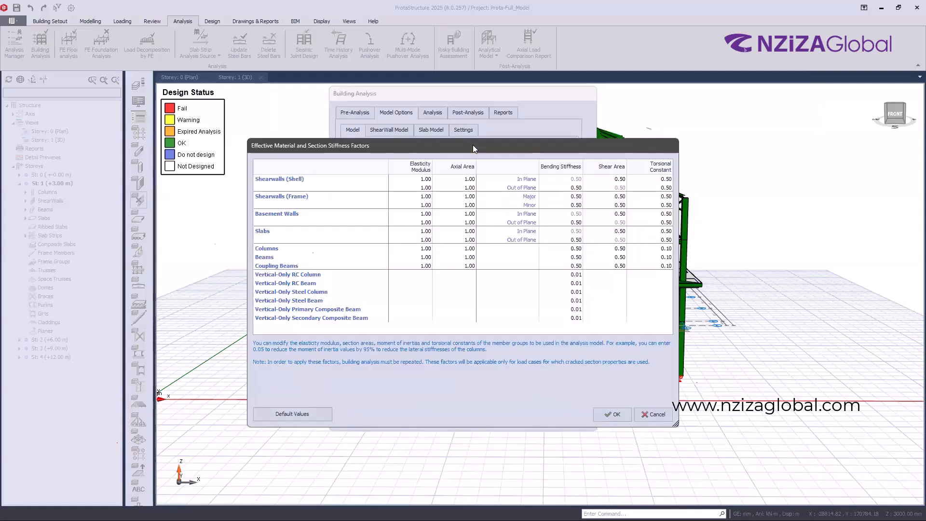
{"action": "left_click_drag", "start_coordinate": [473, 145], "coordinate": [492, 137]}
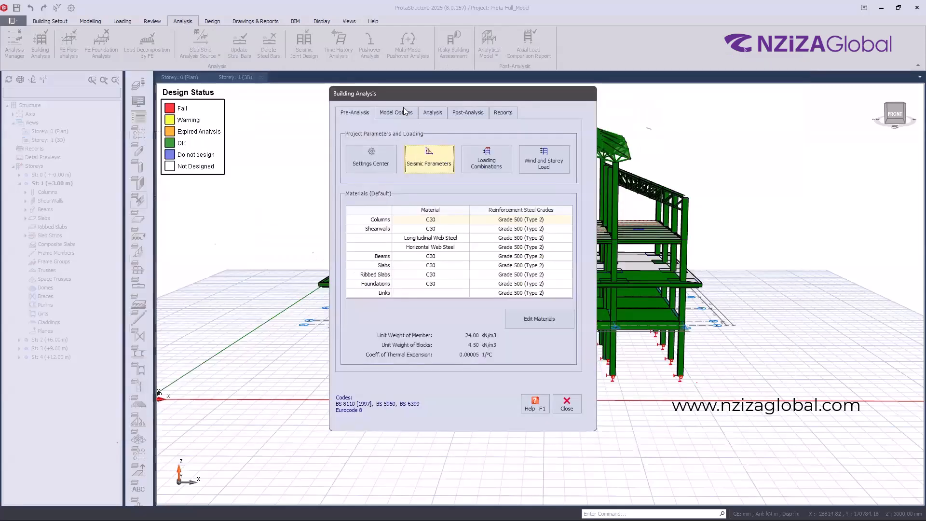
{"action": "left_click", "coordinate": [398, 113]}
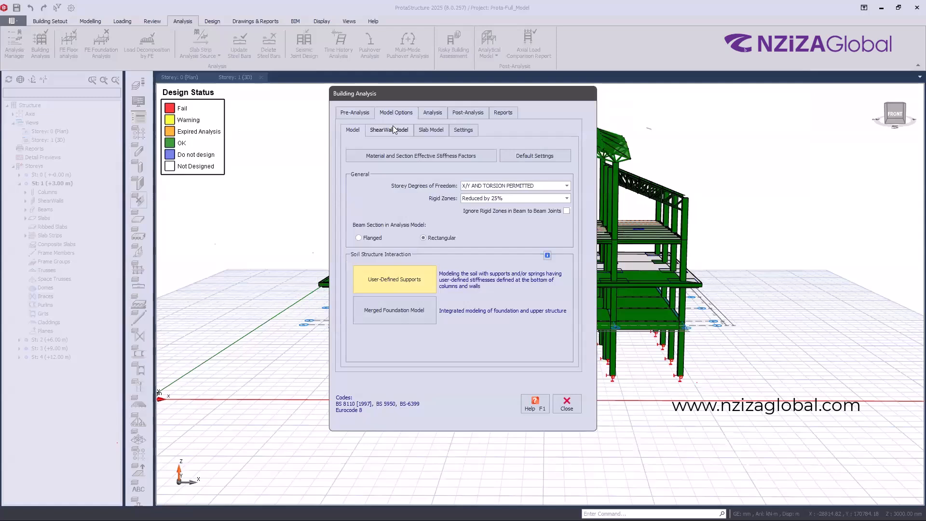
{"action": "left_click", "coordinate": [389, 130]}
{"action": "left_click", "coordinate": [436, 131]}
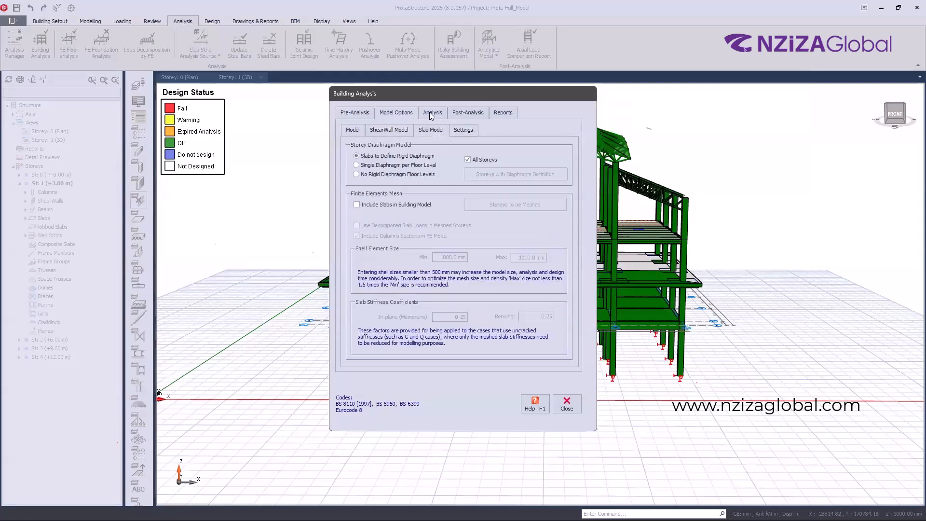
Step: Review the building analysis run options and the post-analysis results, design and export options, and close the Building Analysis settings
{"action": "left_click", "coordinate": [430, 112]}
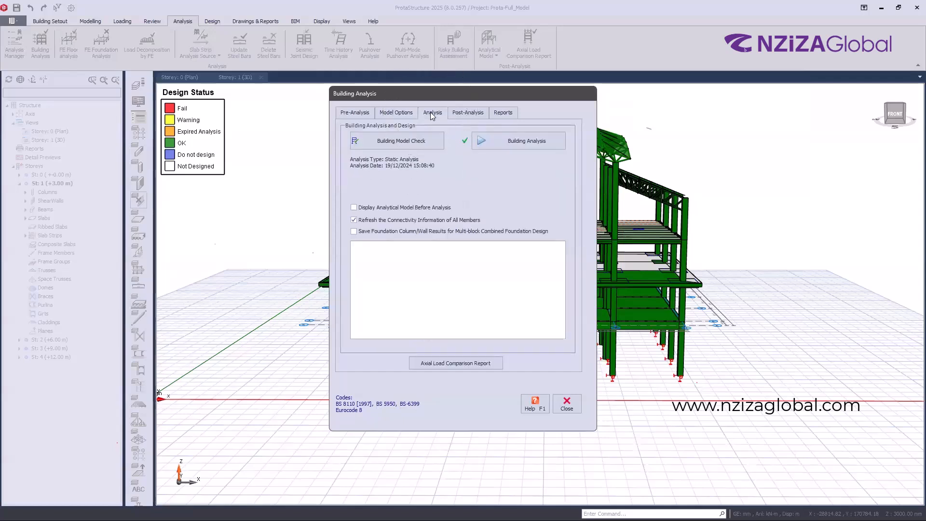
{"action": "left_click", "coordinate": [510, 141]}
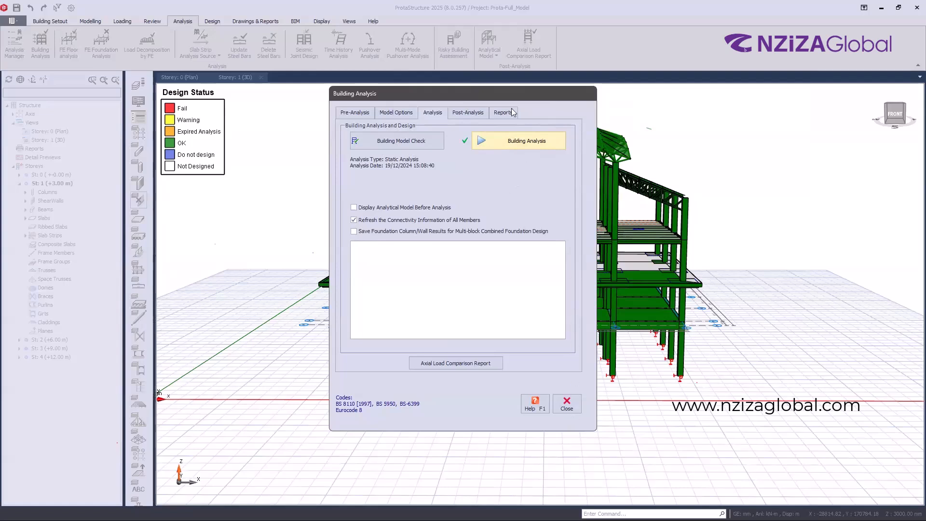
{"action": "left_click", "coordinate": [467, 114]}
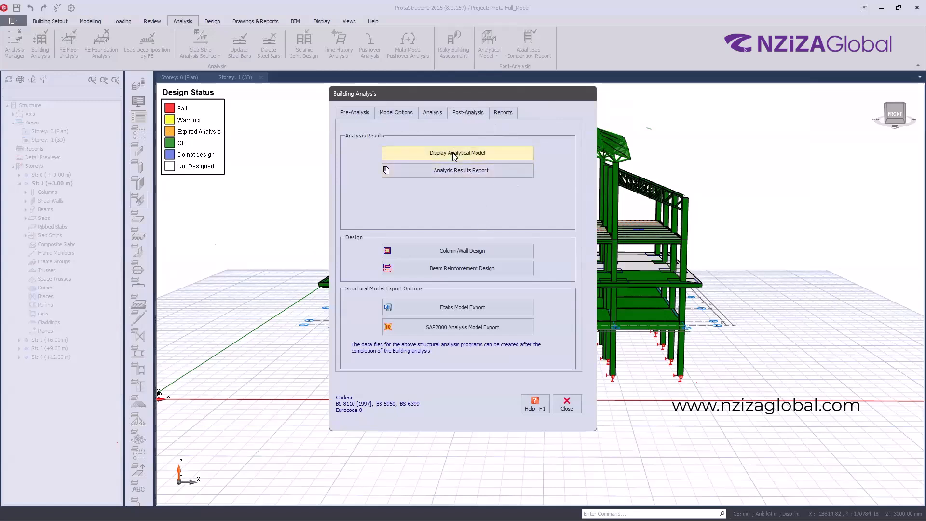
{"action": "left_click", "coordinate": [565, 409]}
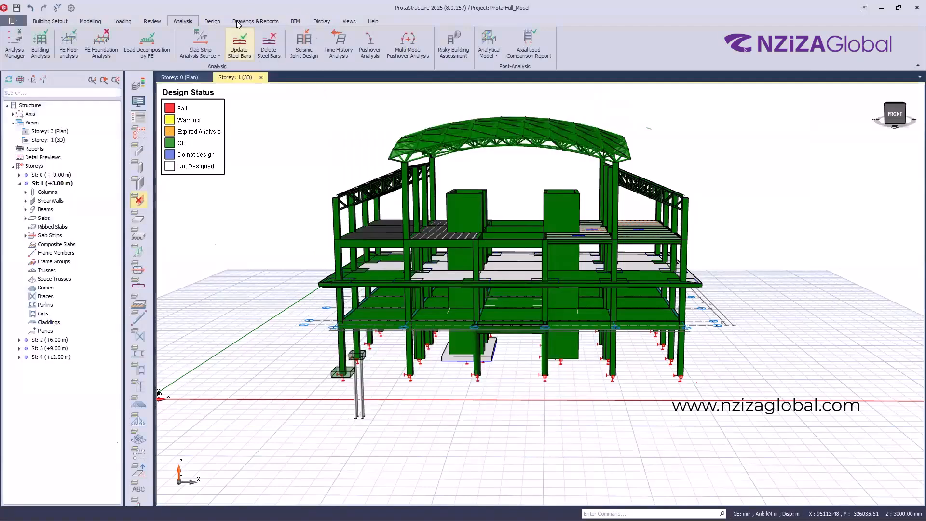
Step: Generate the Post-Analysis Checks report for the project
{"action": "left_click", "coordinate": [255, 21]}
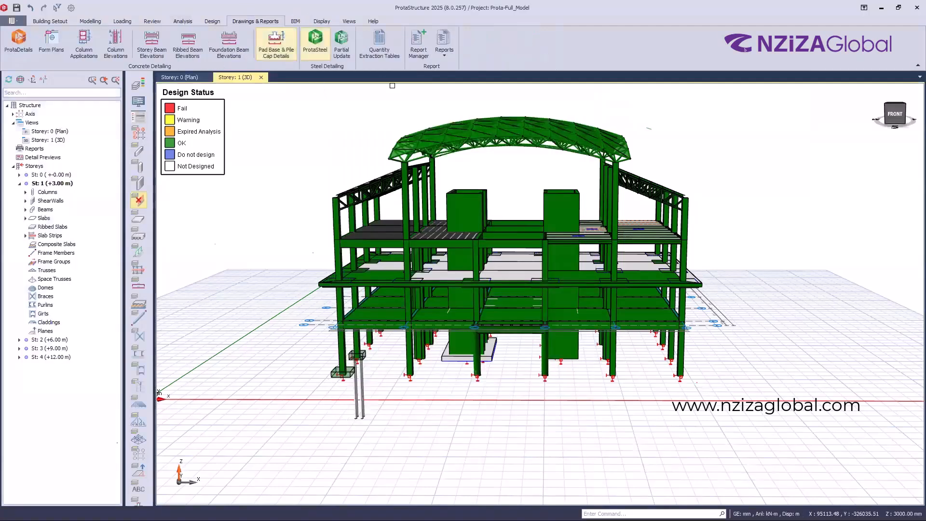
{"action": "left_click", "coordinate": [448, 55]}
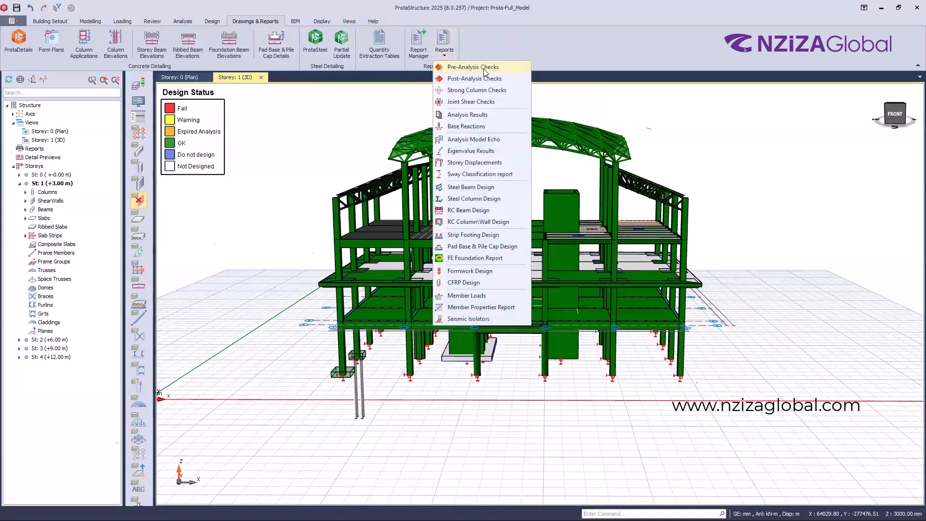
{"action": "left_click", "coordinate": [495, 80]}
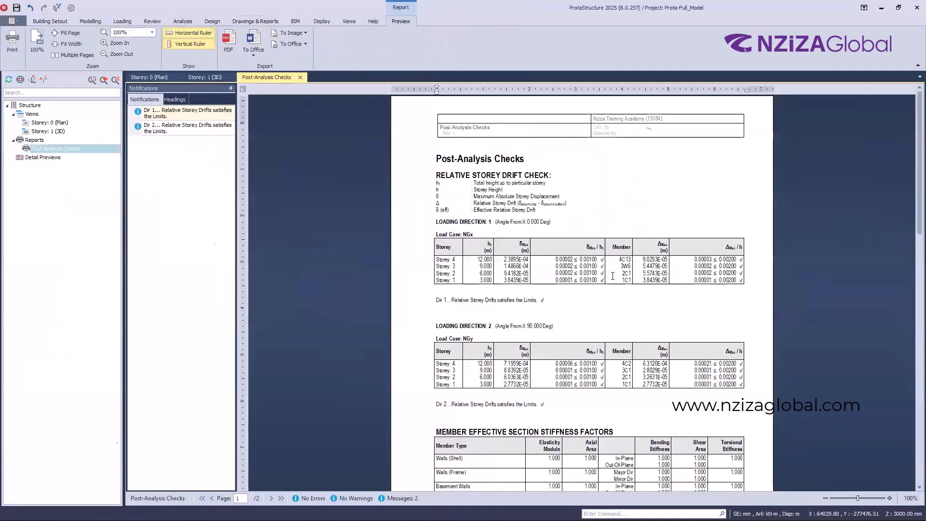
Step: Skim the first page of the Post-Analysis Checks report at 110% zoom, from its title to the member stiffness factors
{"action": "scroll", "coordinate": [608, 285], "scroll_direction": "down", "scroll_amount": 1}
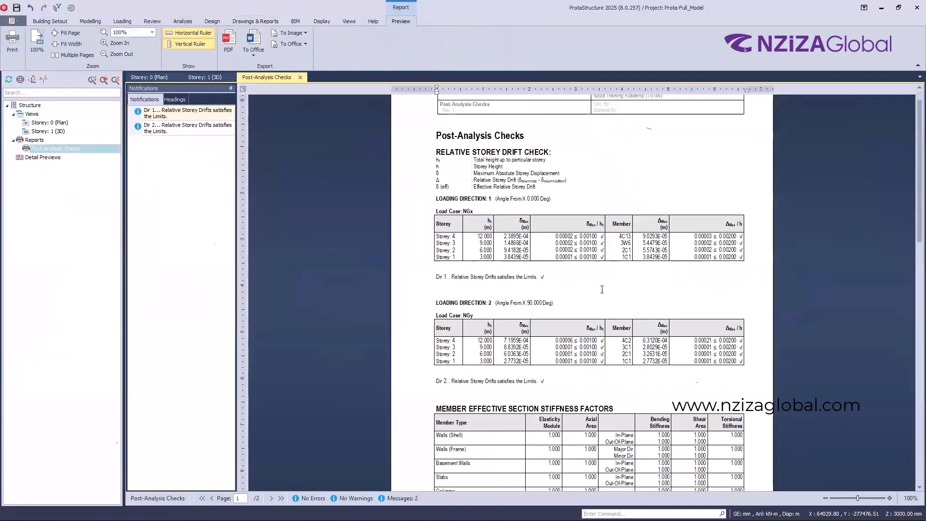
{"action": "scroll", "coordinate": [602, 289], "scroll_direction": "up", "scroll_amount": 1, "text": "ctrl"}
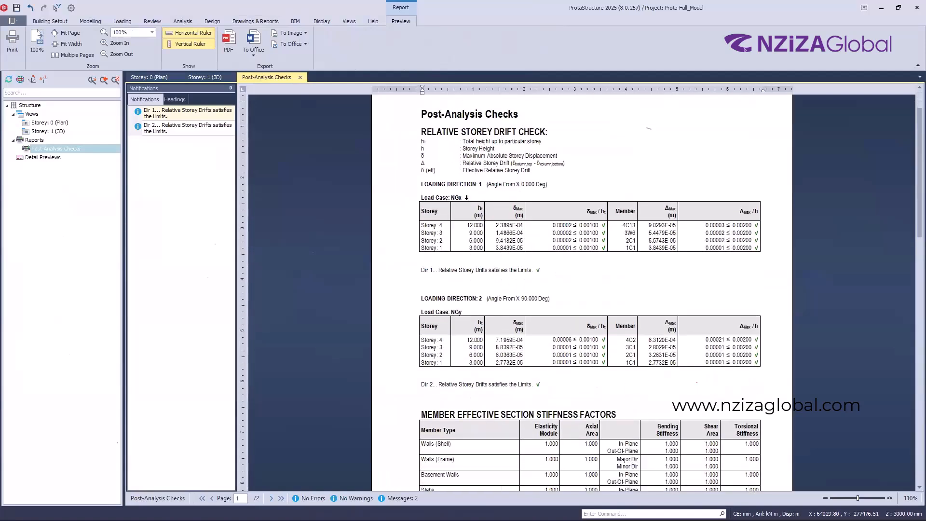
{"action": "scroll", "coordinate": [463, 202], "scroll_direction": "up", "scroll_amount": 2}
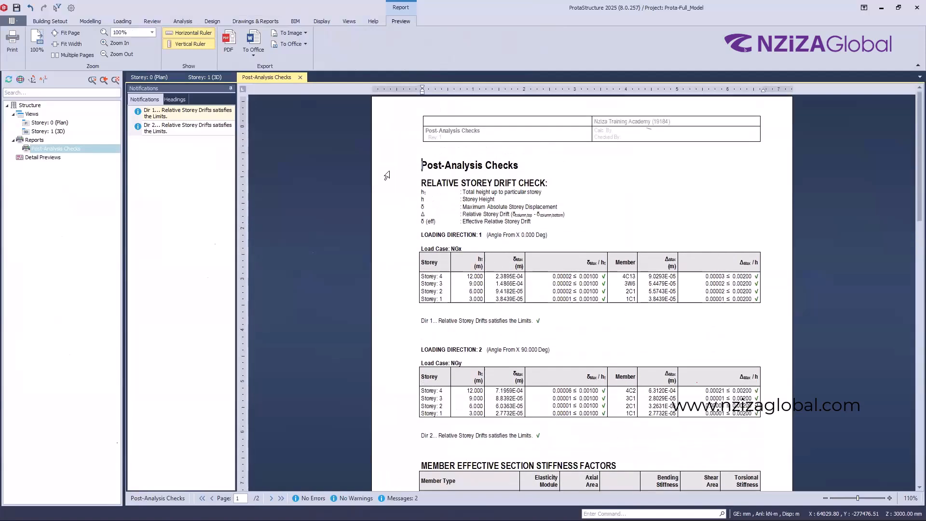
{"action": "left_click_drag", "start_coordinate": [384, 167], "coordinate": [395, 424]}
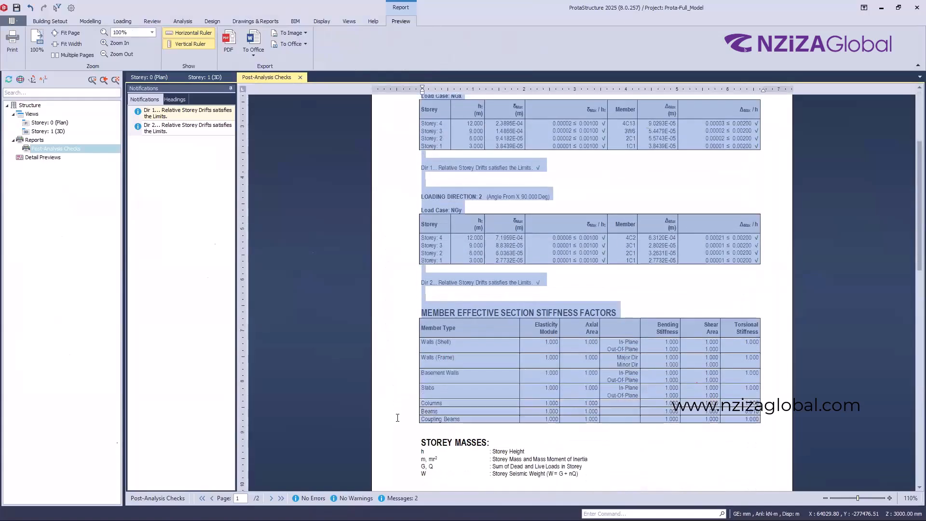
{"action": "left_click", "coordinate": [601, 200]}
{"action": "scroll", "coordinate": [578, 200], "scroll_direction": "up", "scroll_amount": 5}
{"action": "scroll", "coordinate": [578, 200], "scroll_direction": "up", "scroll_amount": 1}
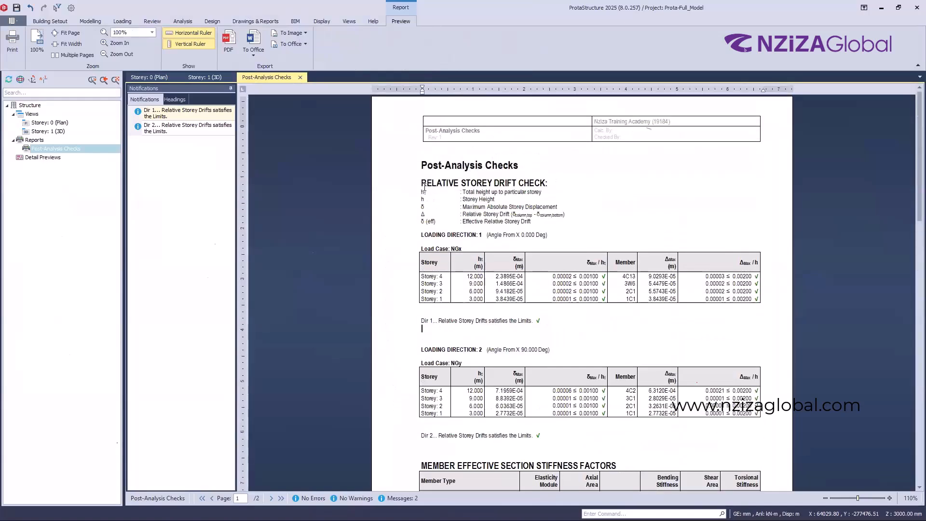
Step: Examine the relative storey drift check for loading direction 1, including the NGx load case table and its limit statement
{"action": "left_click", "coordinate": [409, 185]}
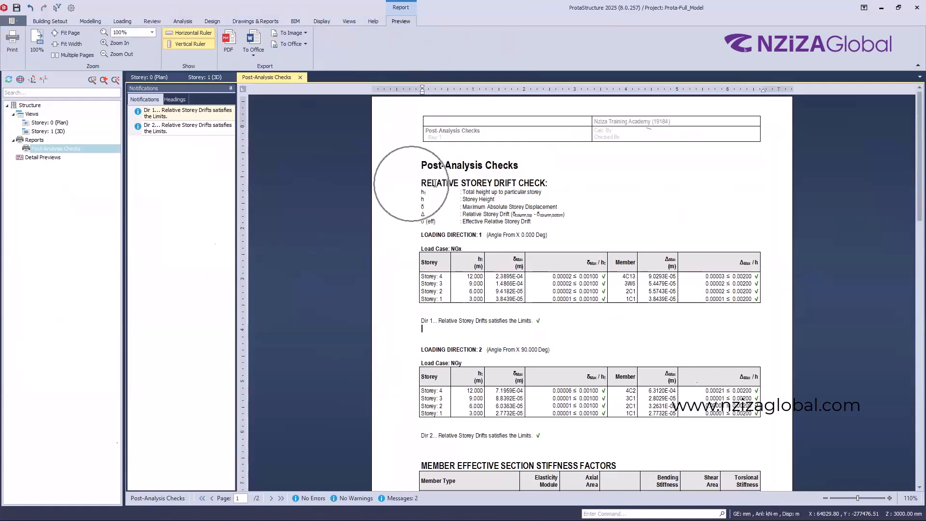
{"action": "left_click", "coordinate": [502, 181]}
{"action": "scroll", "coordinate": [500, 182], "scroll_direction": "down", "scroll_amount": 3}
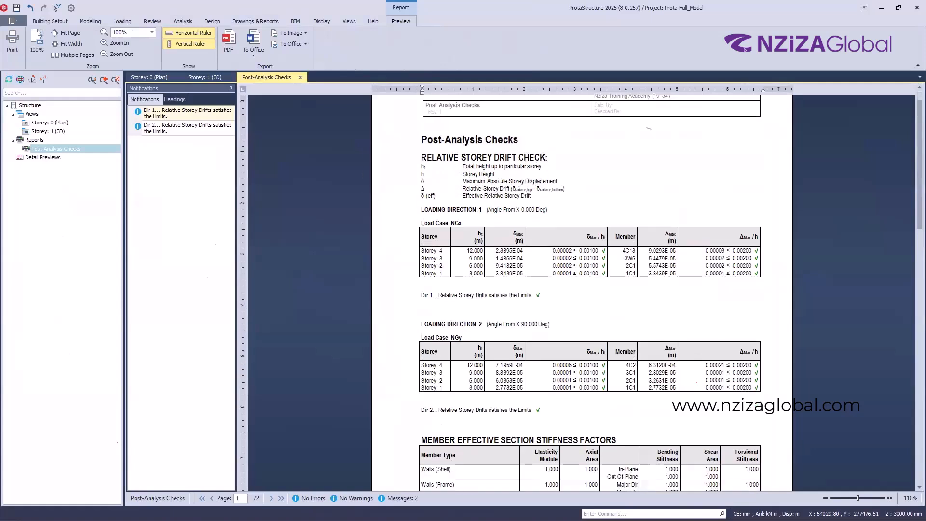
{"action": "left_click", "coordinate": [390, 256]}
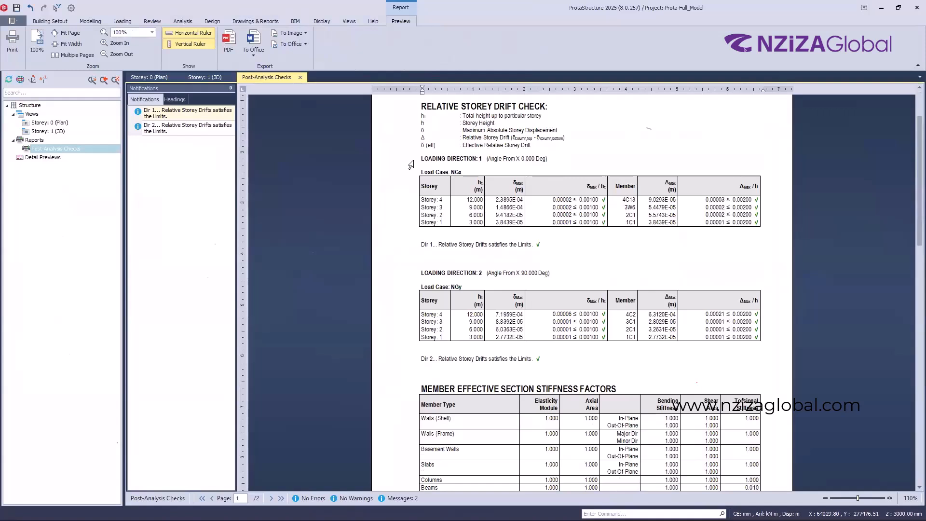
{"action": "left_click_drag", "start_coordinate": [410, 169], "coordinate": [404, 228]}
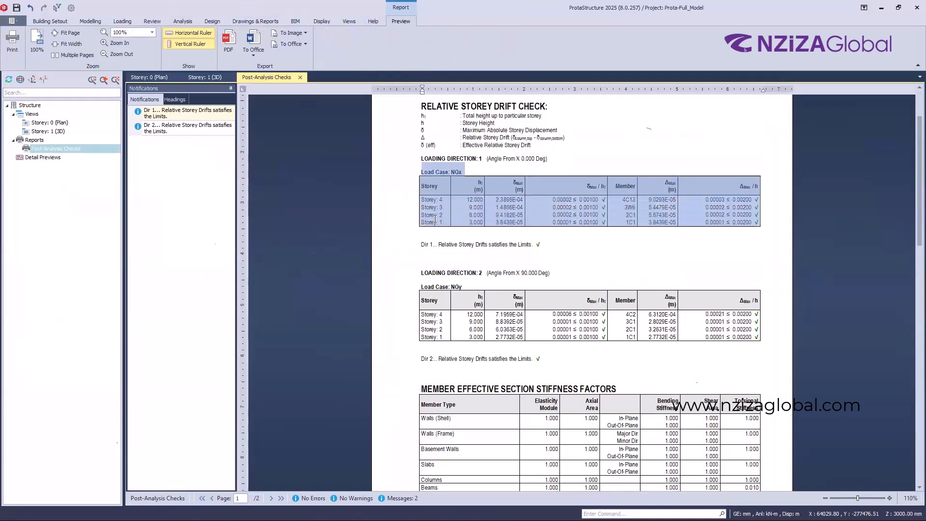
{"action": "key", "text": "ctrl"}
{"action": "left_click", "coordinate": [354, 258]}
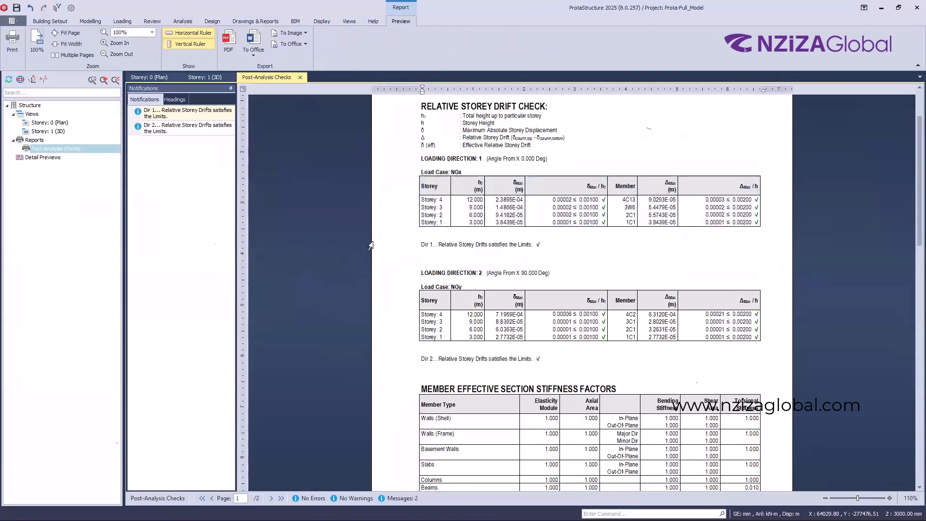
{"action": "key", "text": "ctrl"}
{"action": "key", "text": "ctrl"}
{"action": "left_click_drag", "start_coordinate": [544, 244], "coordinate": [446, 245]}
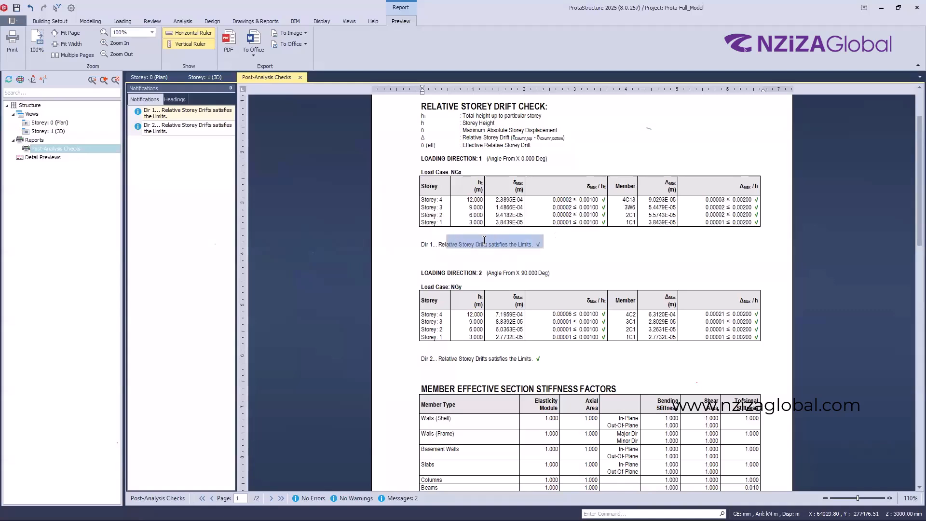
Step: Read through the report's section stiffness factors, storey masses, storey centre of gravity table and earthquake dynamic inertia forces
{"action": "scroll", "coordinate": [484, 241], "scroll_direction": "down", "scroll_amount": 3}
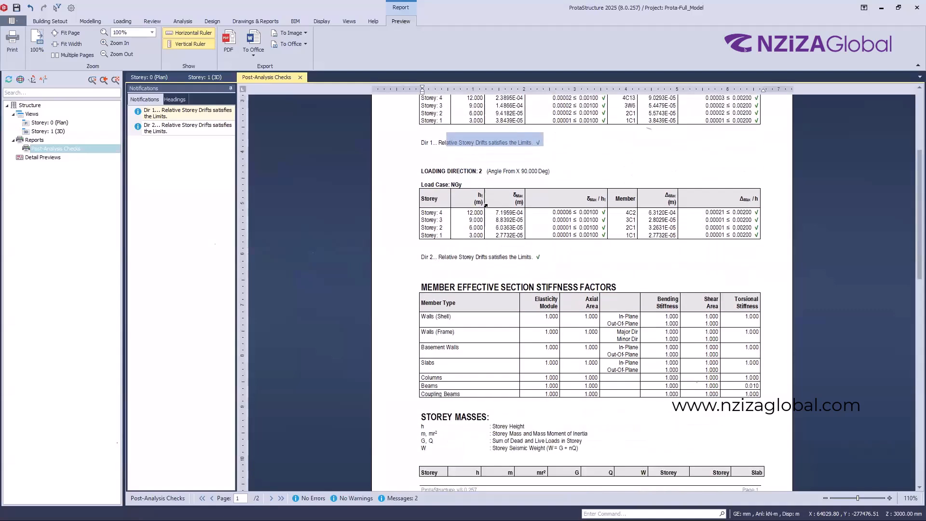
{"action": "scroll", "coordinate": [458, 164], "scroll_direction": "down", "scroll_amount": 3}
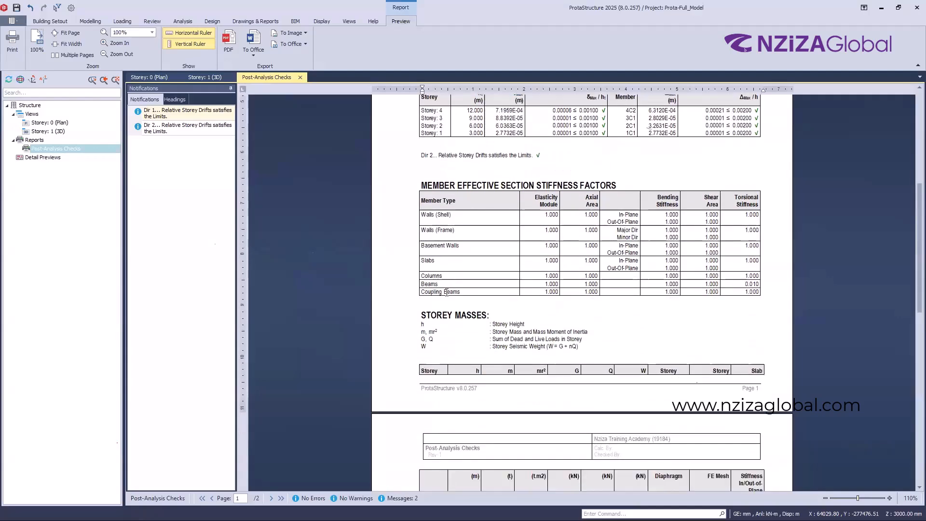
{"action": "left_click", "coordinate": [415, 314]}
{"action": "scroll", "coordinate": [514, 256], "scroll_direction": "down", "scroll_amount": 2}
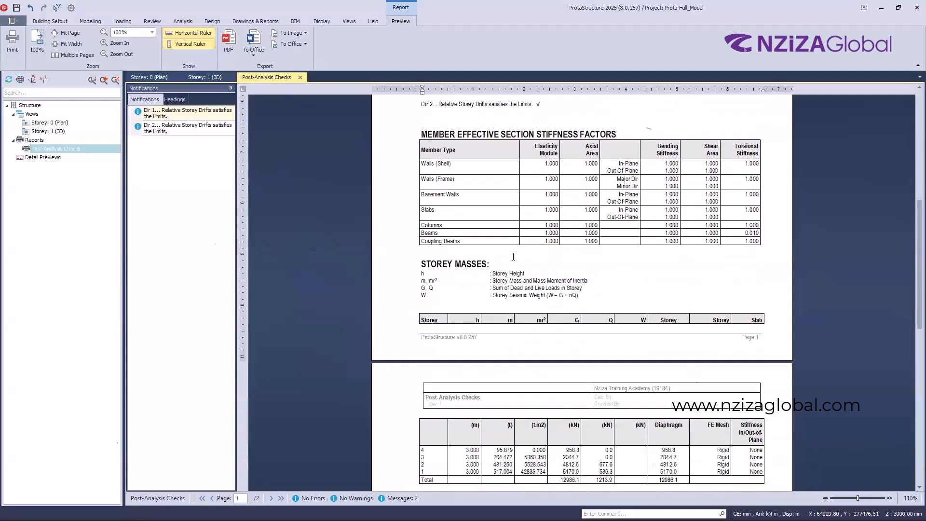
{"action": "scroll", "coordinate": [513, 257], "scroll_direction": "down", "scroll_amount": 6}
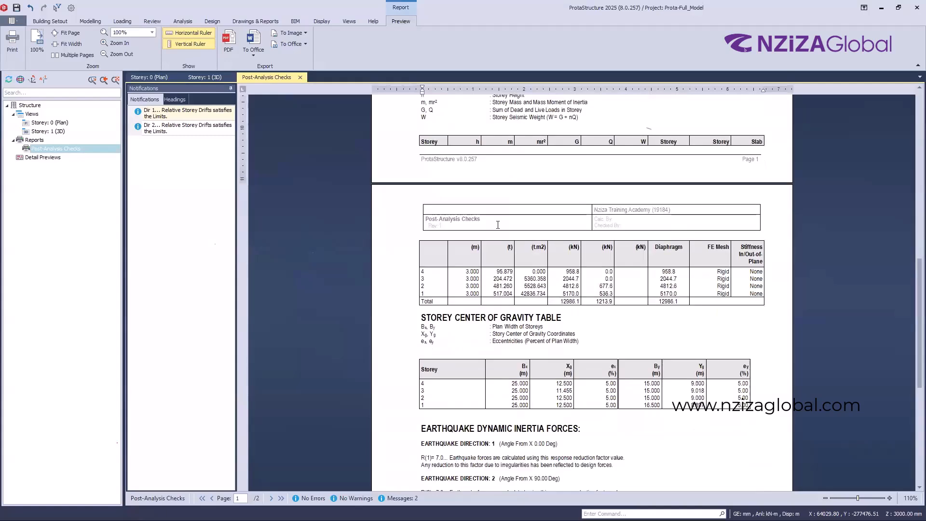
{"action": "scroll", "coordinate": [497, 225], "scroll_direction": "down", "scroll_amount": 5}
{"action": "left_click", "coordinate": [437, 285]}
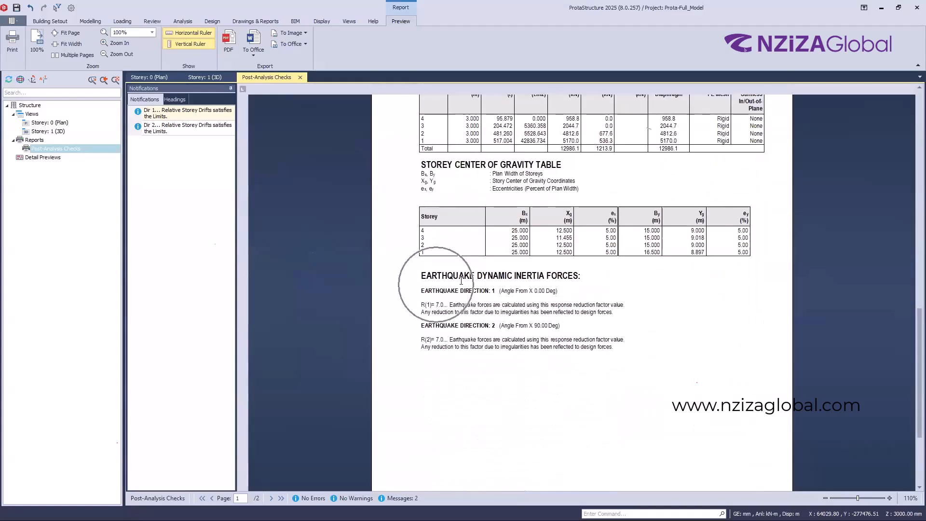
{"action": "left_click", "coordinate": [550, 277]}
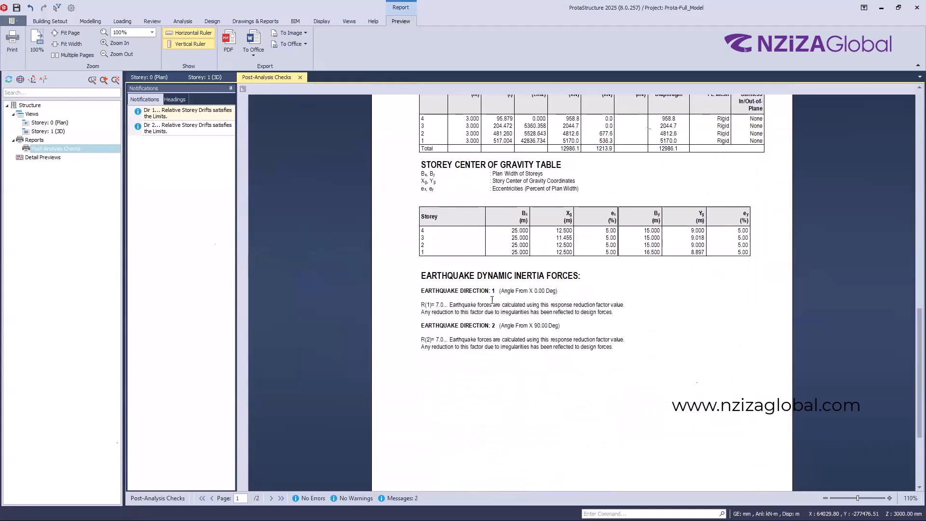
{"action": "scroll", "coordinate": [492, 302], "scroll_direction": "down", "scroll_amount": 4}
{"action": "scroll", "coordinate": [492, 302], "scroll_direction": "up", "scroll_amount": 6}
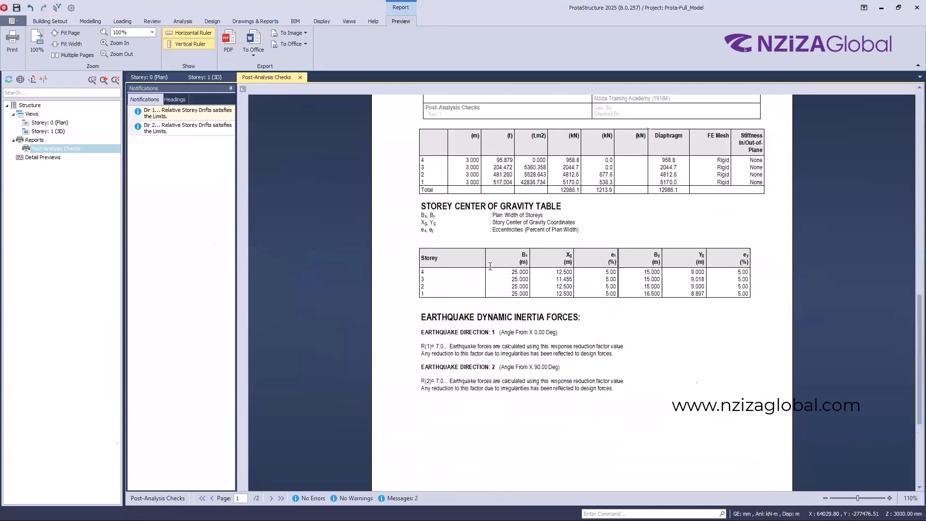
{"action": "scroll", "coordinate": [490, 266], "scroll_direction": "up", "scroll_amount": 2}
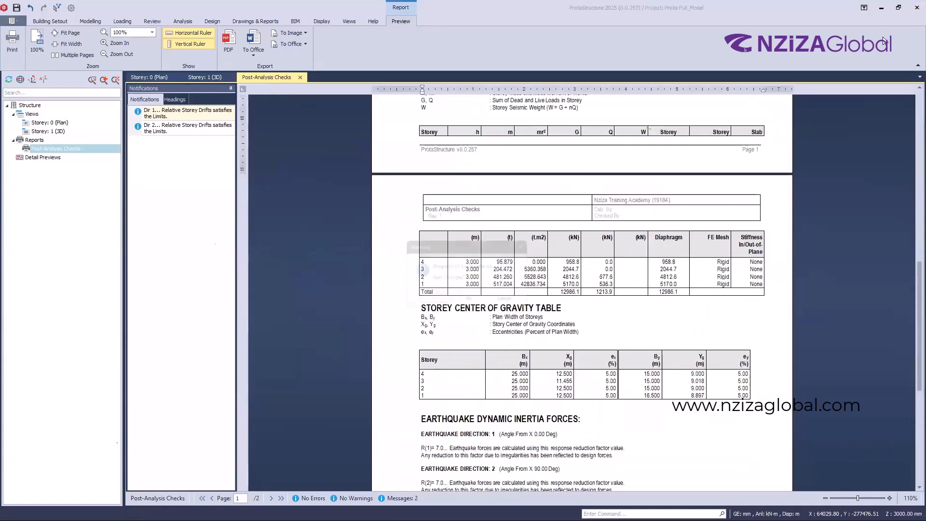
Step: Close ProtaStructure, relaunch ProtaStructure 2025 and reopen the recent project Prota-Full_Model
{"action": "key", "text": "alt+F4"}
{"action": "left_click", "coordinate": [479, 304]}
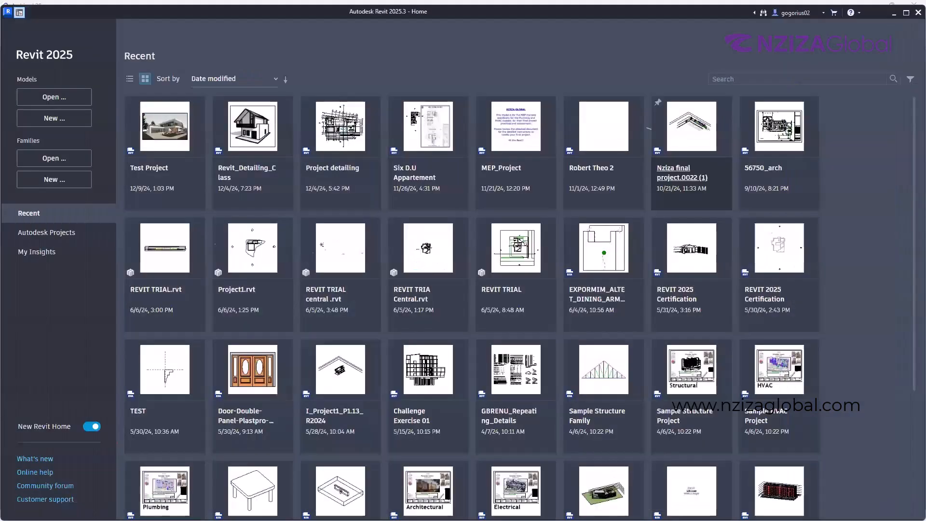
{"action": "key", "text": "super"}
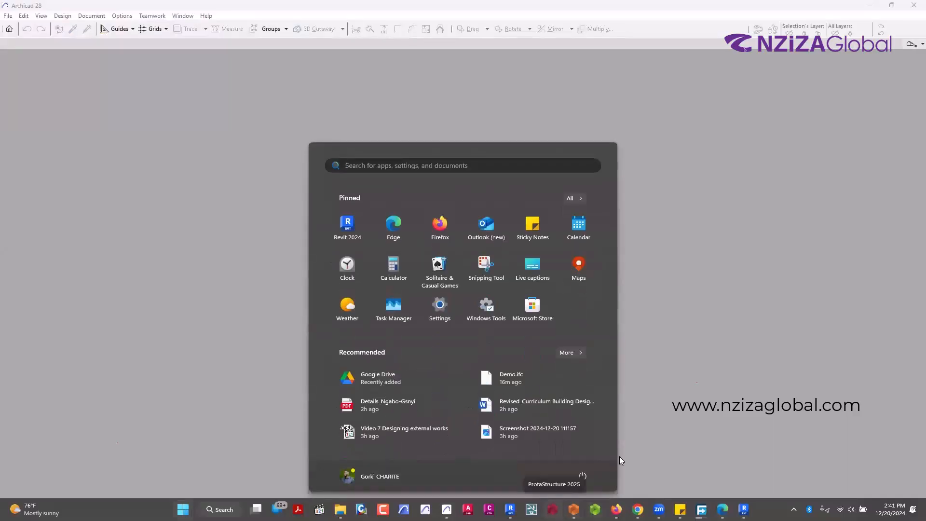
{"action": "key", "text": "super"}
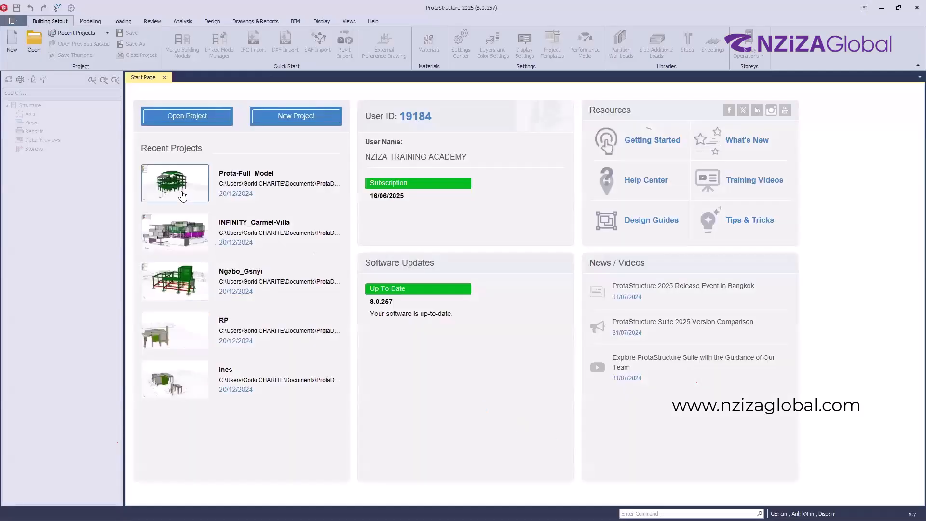
{"action": "left_click", "coordinate": [174, 183]}
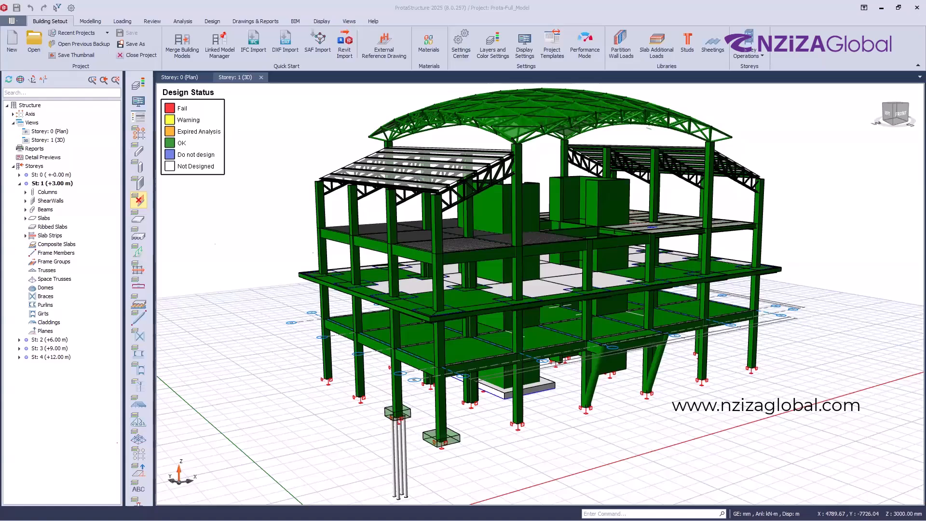
Step: Switch to ProtaDetails and review the tools offered in the Design Library and the Detail Library
{"action": "key", "text": "super"}
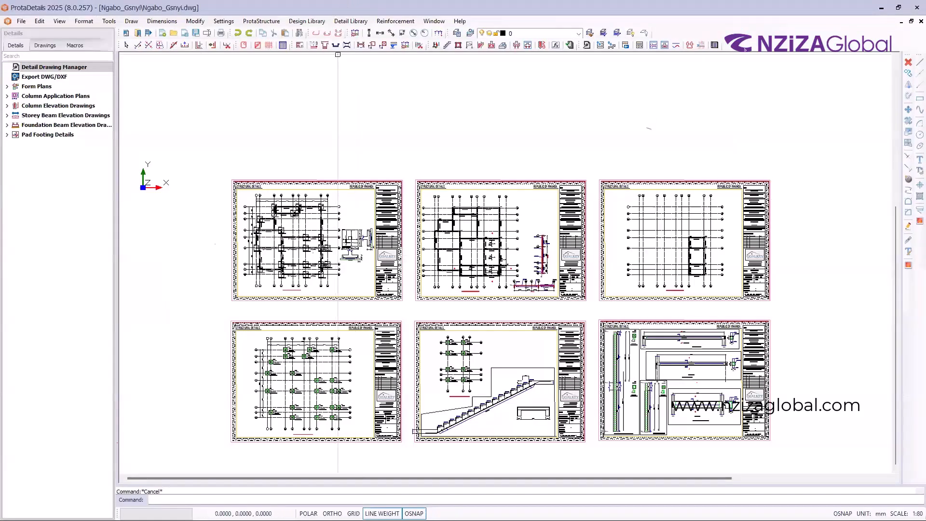
{"action": "left_click", "coordinate": [323, 23]}
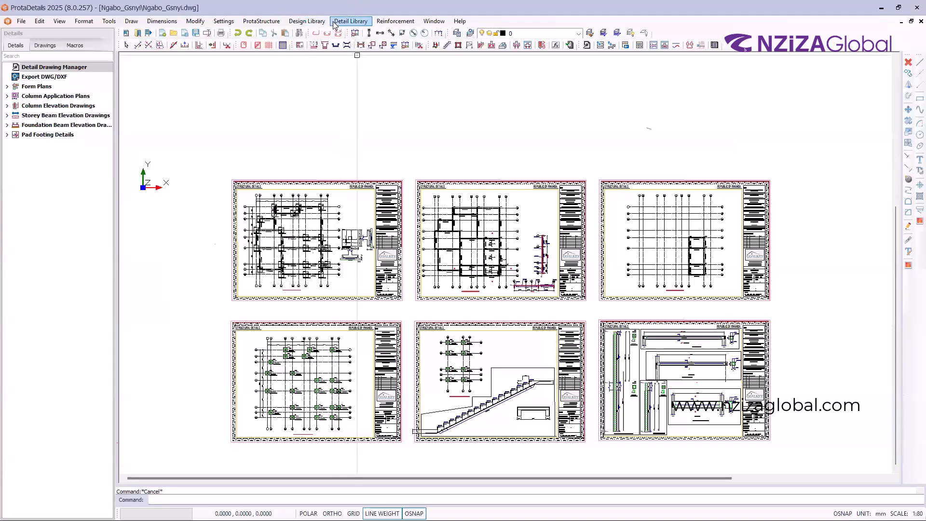
{"action": "left_click", "coordinate": [334, 24]}
{"action": "left_click", "coordinate": [265, 116]}
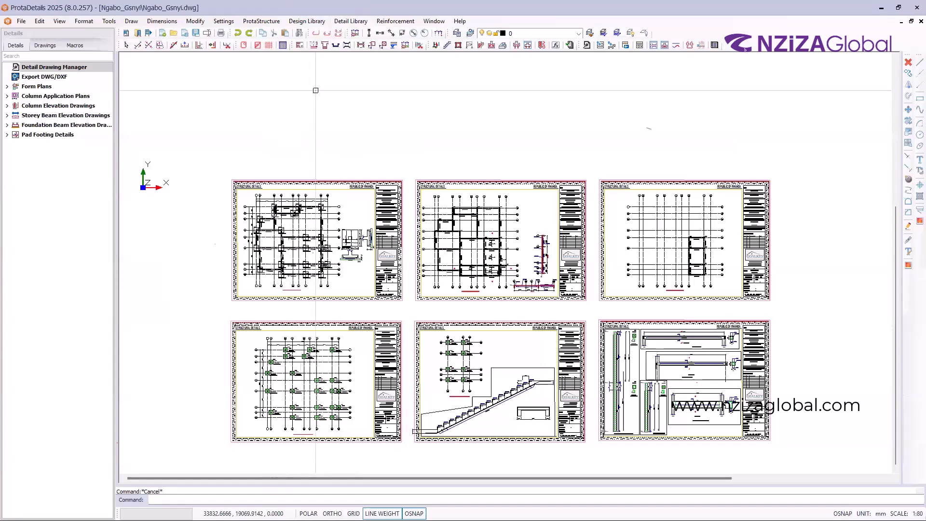
{"action": "scroll", "coordinate": [411, 220], "scroll_direction": "down", "scroll_amount": 2}
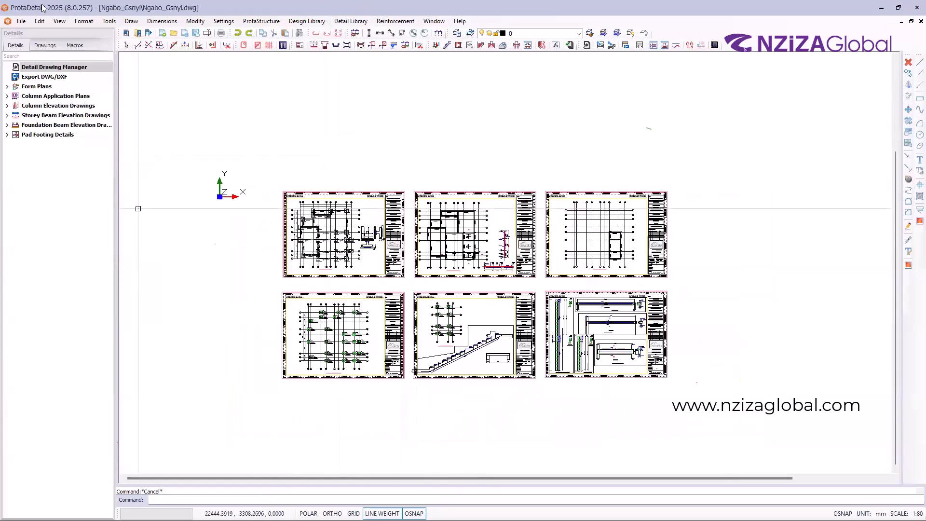
{"action": "left_click", "coordinate": [305, 21]}
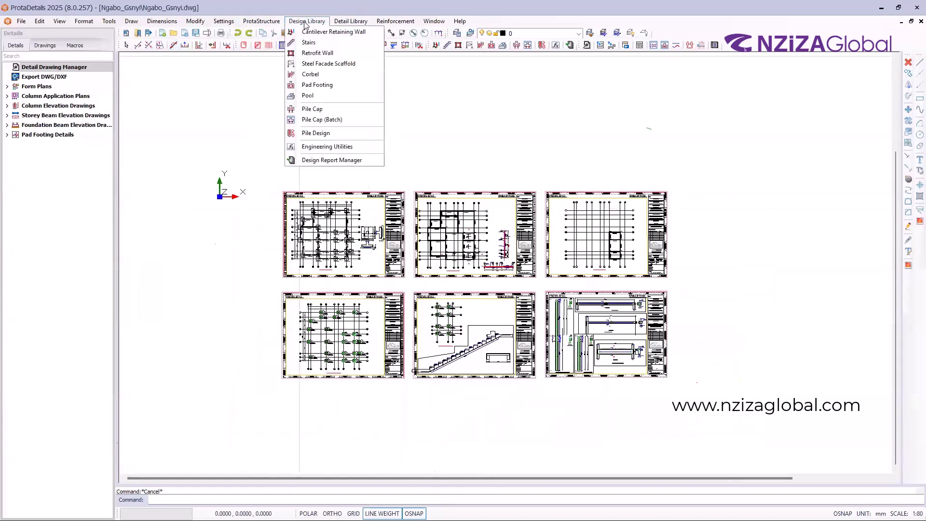
{"action": "left_click", "coordinate": [351, 23]}
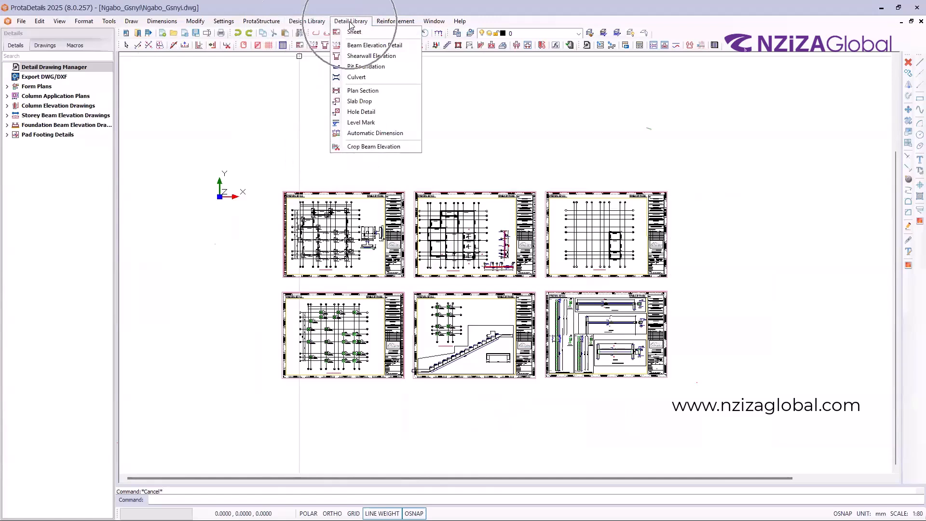
{"action": "left_click", "coordinate": [309, 22]}
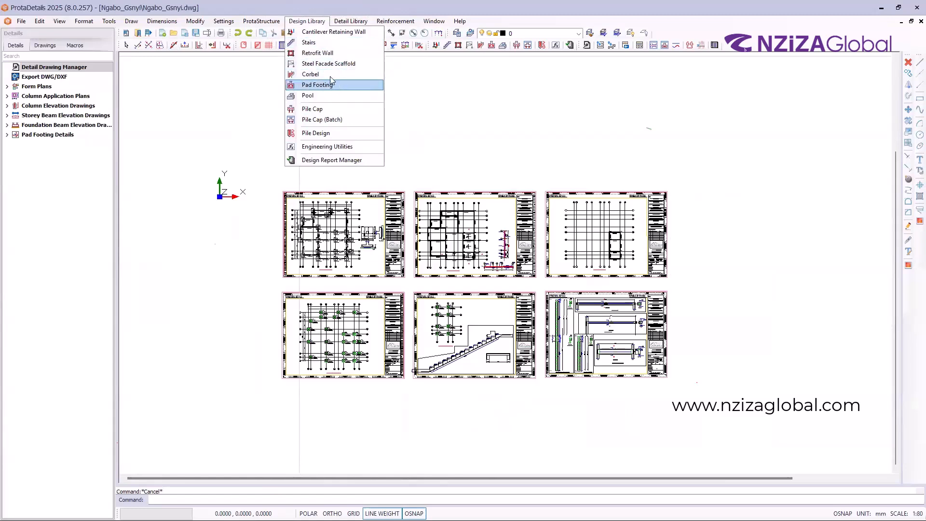
Step: Open the Culvert detail tool and review its cross section, head wall, curtain wall and end slab geometry
{"action": "mouse_move", "coordinate": [350, 20]}
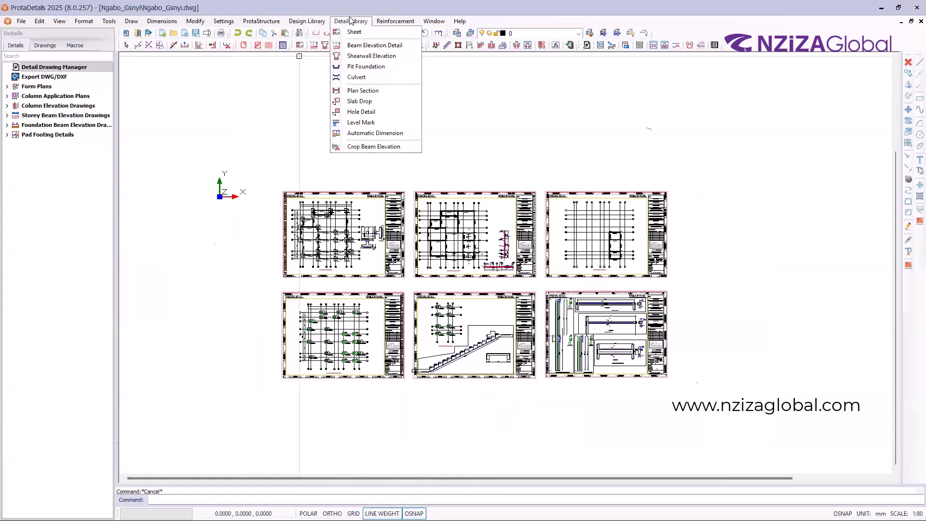
{"action": "left_click", "coordinate": [362, 80]}
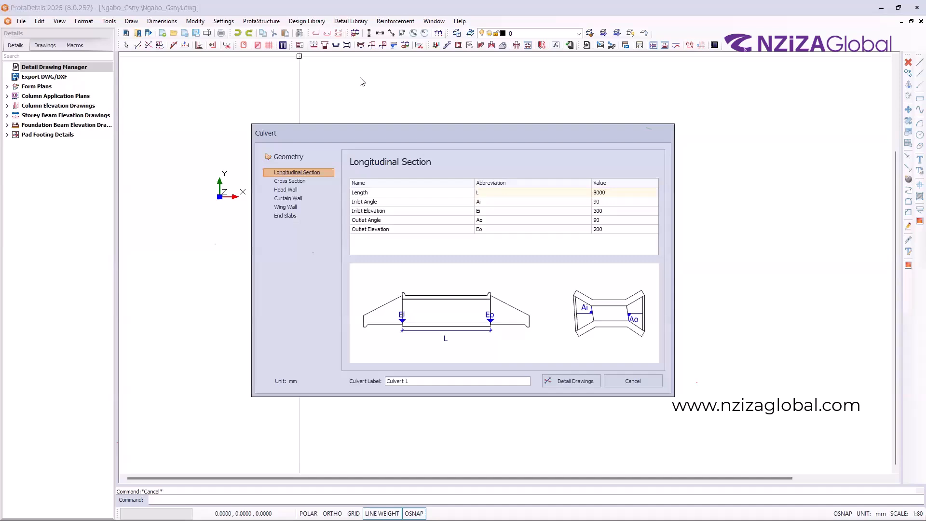
{"action": "left_click", "coordinate": [291, 182]}
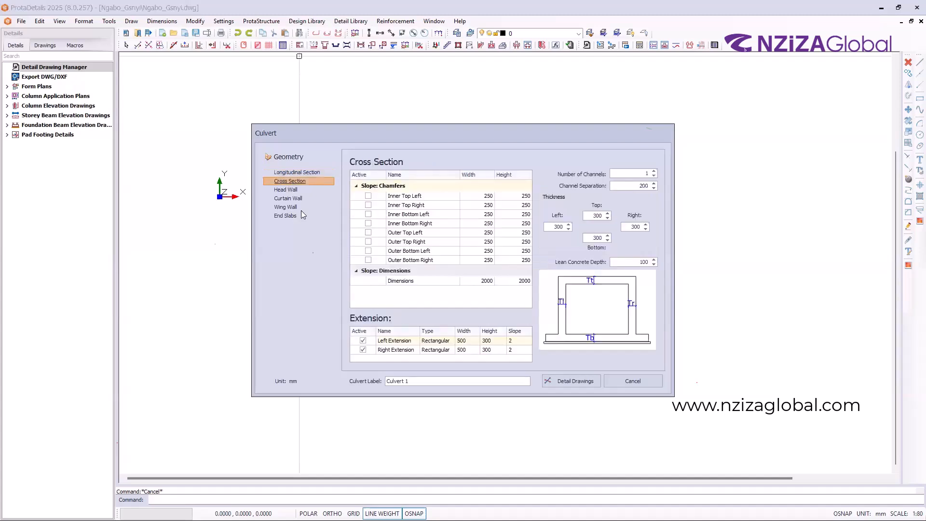
{"action": "left_click", "coordinate": [286, 190]}
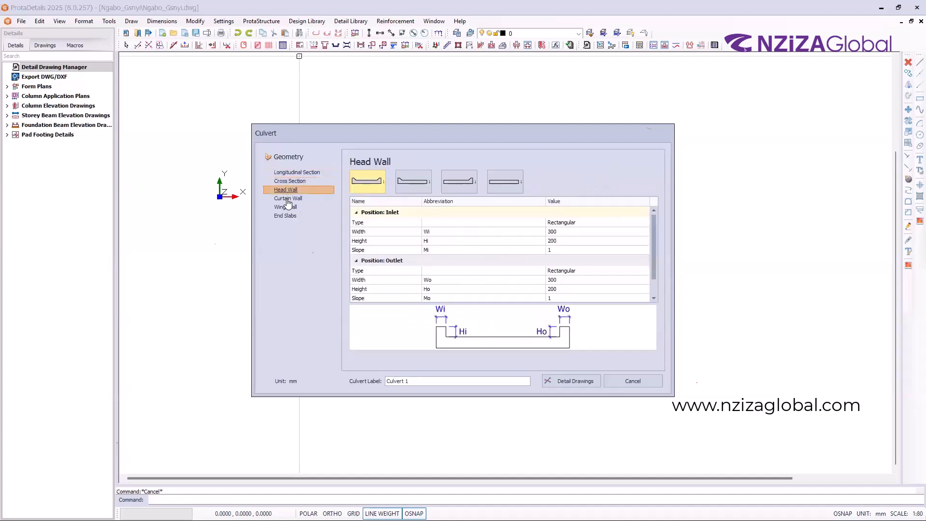
{"action": "left_click", "coordinate": [288, 199]}
{"action": "left_click", "coordinate": [287, 189]}
{"action": "left_click", "coordinate": [287, 216]}
Step: Generate the detail drawings for Culvert 1 and place them in the empty area beside the existing sheets
{"action": "left_click", "coordinate": [571, 380]}
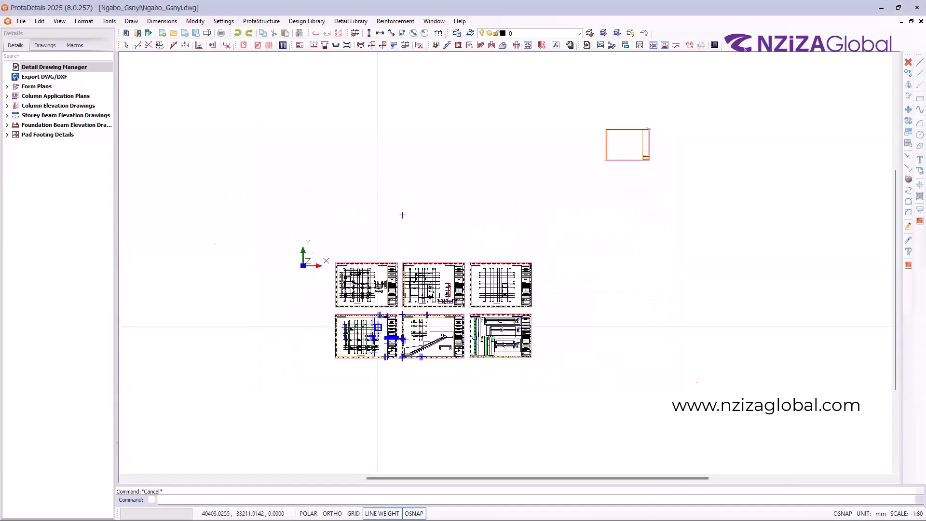
{"action": "left_click", "coordinate": [687, 279]}
{"action": "scroll", "coordinate": [814, 296], "scroll_direction": "up", "scroll_amount": 5}
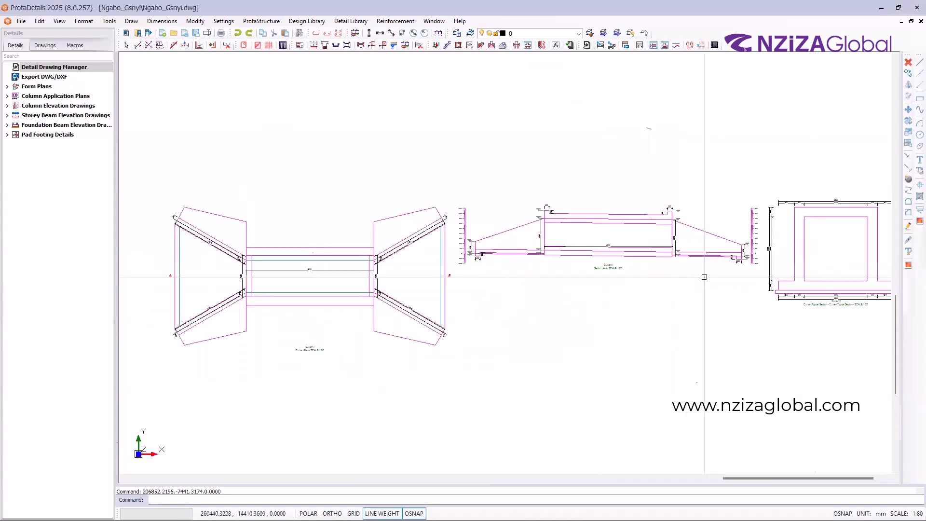
{"action": "scroll", "coordinate": [703, 277], "scroll_direction": "up", "scroll_amount": 1}
{"action": "scroll", "coordinate": [442, 247], "scroll_direction": "down", "scroll_amount": 5}
{"action": "scroll", "coordinate": [528, 260], "scroll_direction": "up", "scroll_amount": 3}
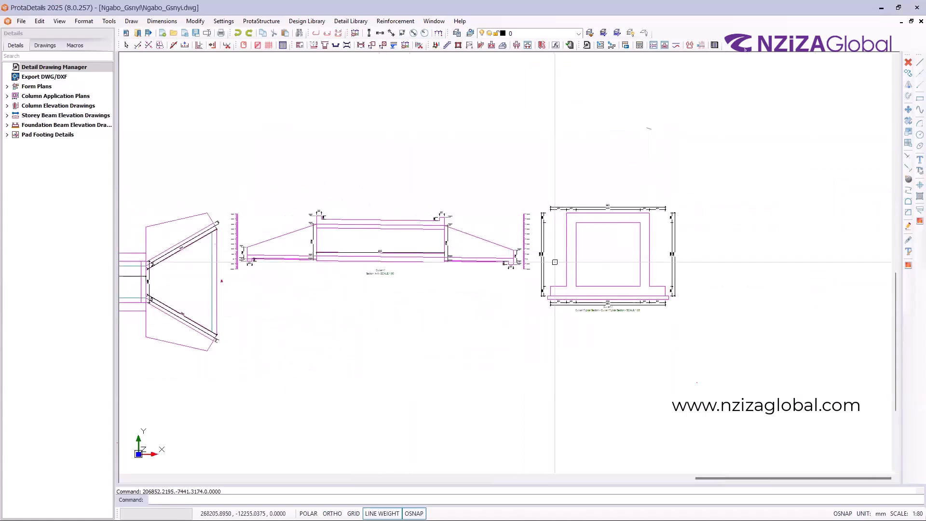
{"action": "scroll", "coordinate": [530, 271], "scroll_direction": "up", "scroll_amount": 2}
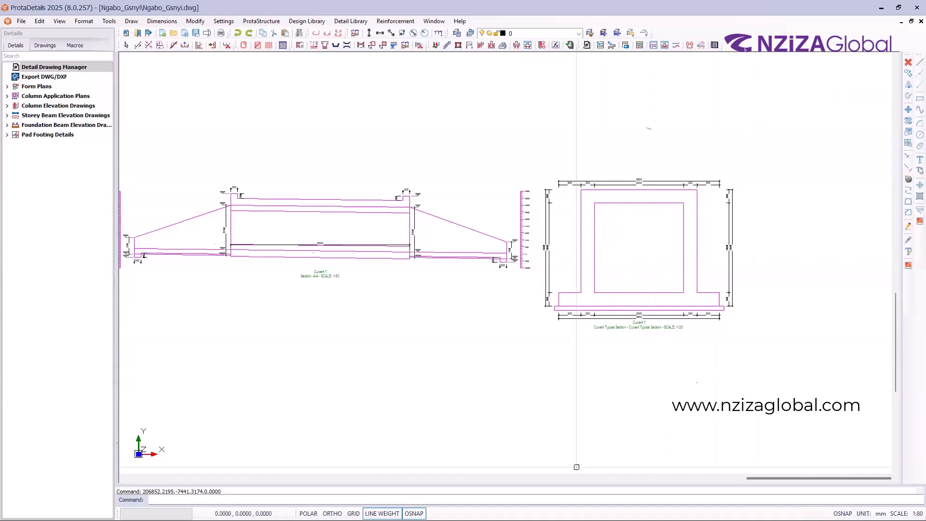
Step: Switch back to ProtaStructure and view the Storey 1 3D model from several angles with the analysis tools at hand
{"action": "key", "text": "super"}
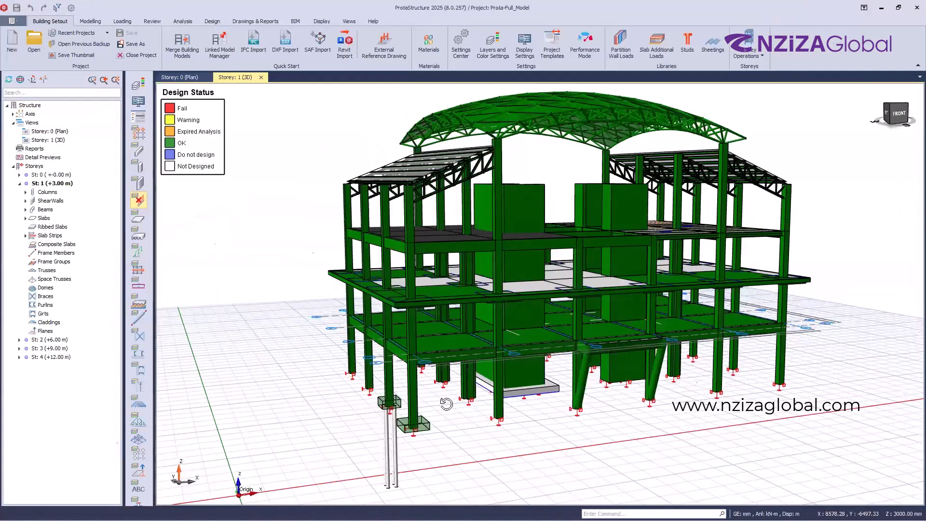
{"action": "mouse_move", "coordinate": [446, 404]}
{"action": "middle_mouse_down"}
{"action": "mouse_move", "coordinate": [466, 406]}
{"action": "mouse_move", "coordinate": [455, 408]}
{"action": "middle_mouse_up"}
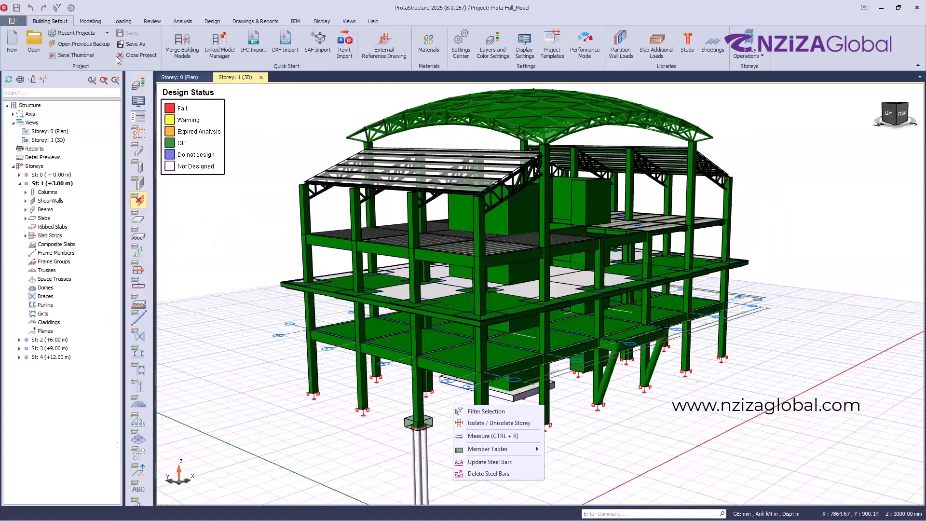
{"action": "left_click", "coordinate": [97, 21]}
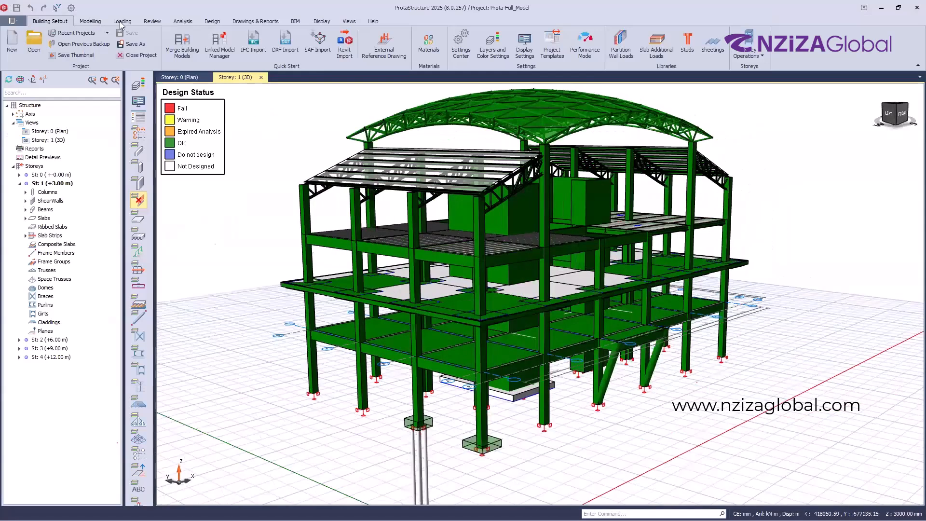
{"action": "left_click", "coordinate": [177, 22]}
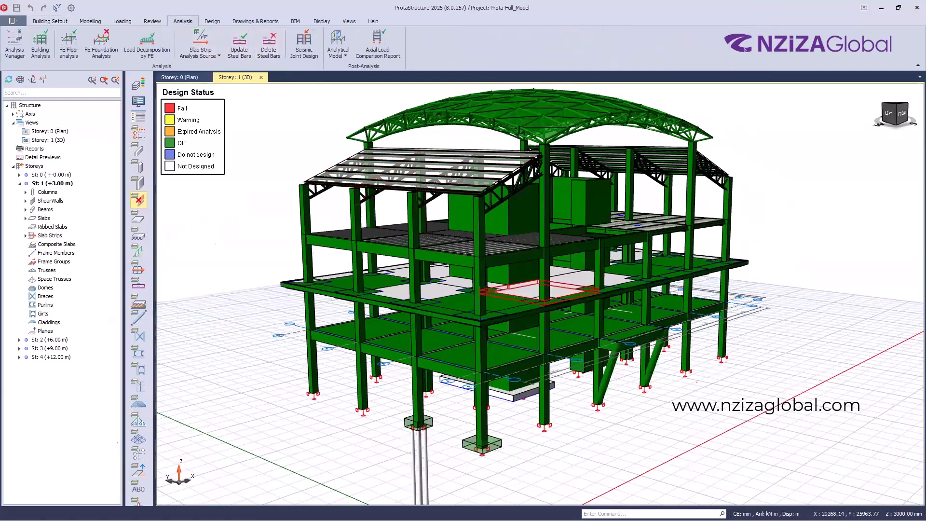
{"action": "scroll", "coordinate": [496, 122], "scroll_direction": "up", "scroll_amount": 2}
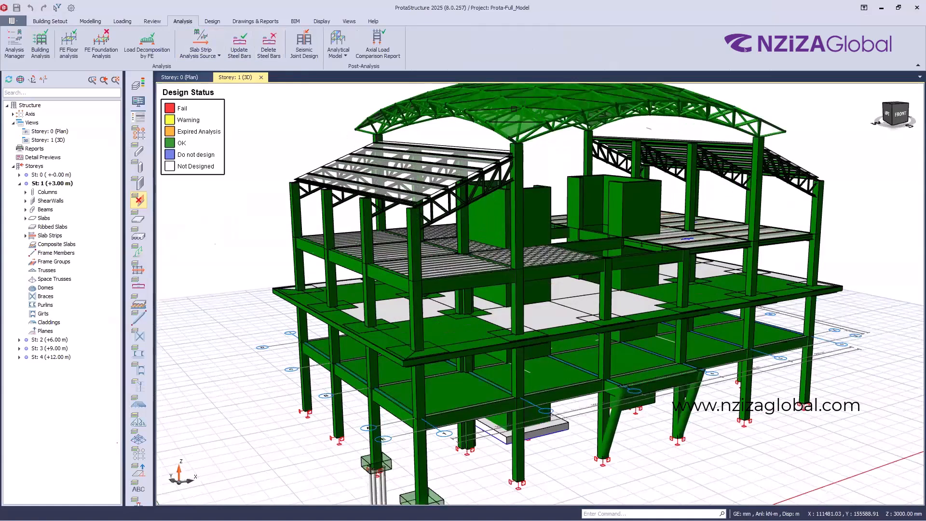
{"action": "scroll", "coordinate": [514, 108], "scroll_direction": "down", "scroll_amount": 2}
Step: Open the Building Analysis dialog, review its pre-analysis, model options and analysis settings, and close it
{"action": "mouse_move", "coordinate": [512, 440]}
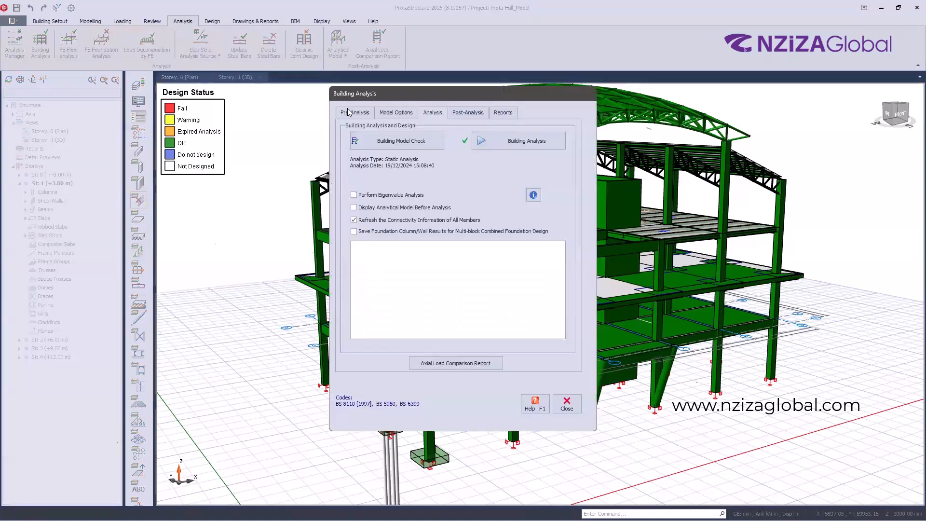
{"action": "left_click", "coordinate": [348, 112]}
{"action": "left_click", "coordinate": [388, 114]}
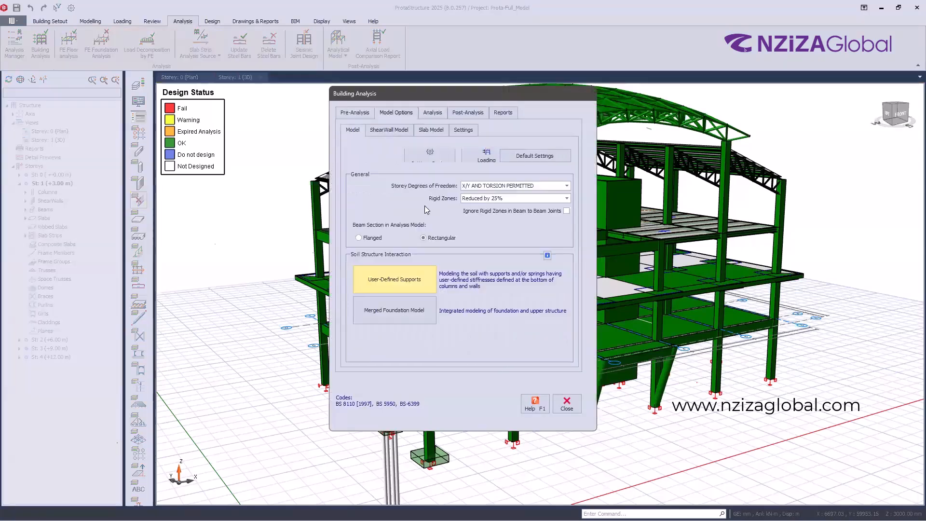
{"action": "left_click", "coordinate": [433, 112]}
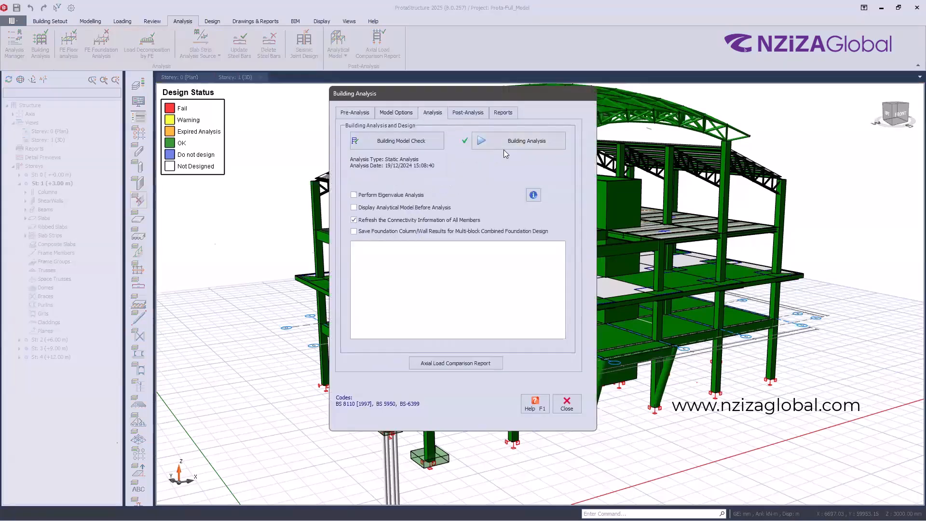
{"action": "left_click", "coordinate": [513, 140]}
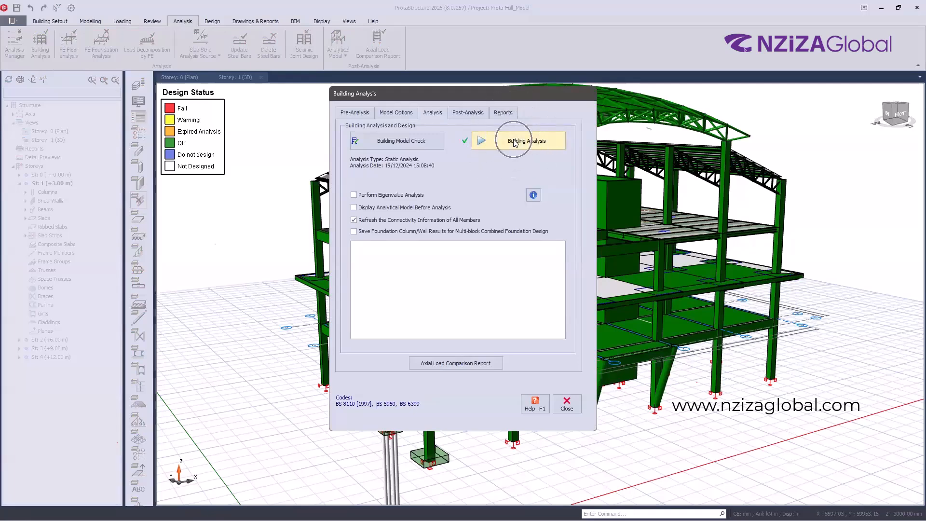
{"action": "left_click", "coordinate": [567, 404]}
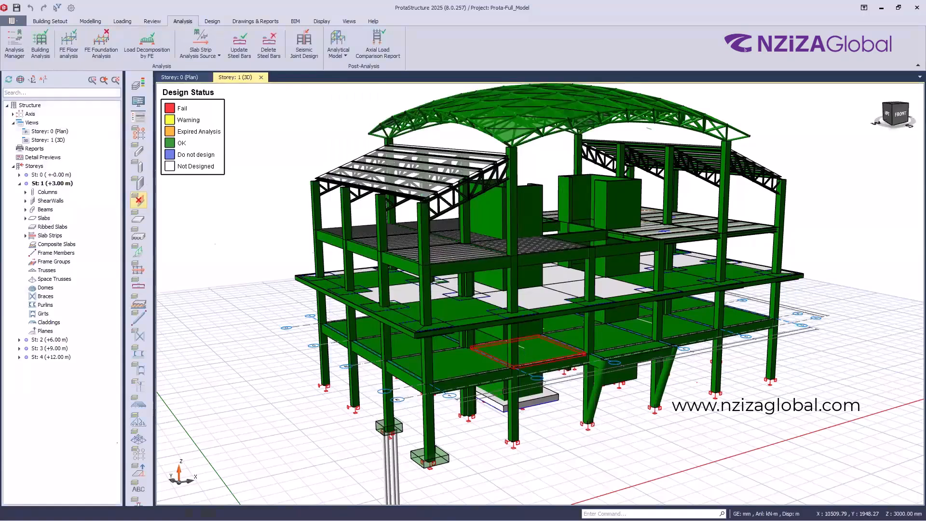
Step: Examine the corner pad footing and the properties of column 1C7 above it in the 3D view
{"action": "scroll", "coordinate": [430, 426], "scroll_direction": "down", "scroll_amount": 2}
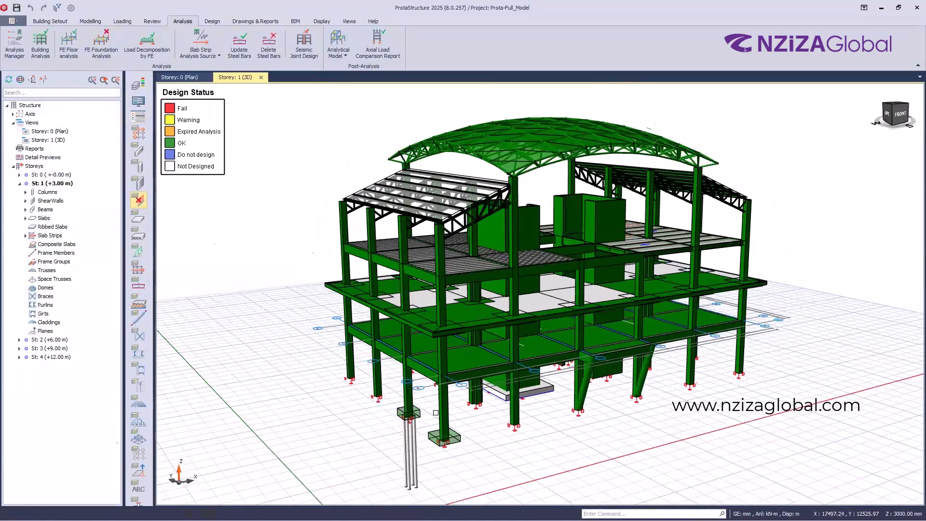
{"action": "scroll", "coordinate": [435, 417], "scroll_direction": "up", "scroll_amount": 3}
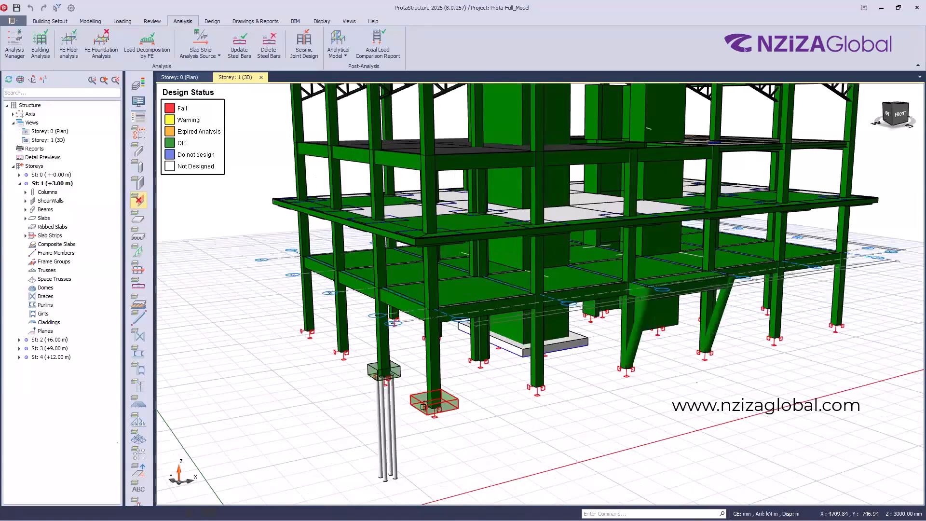
{"action": "scroll", "coordinate": [425, 404], "scroll_direction": "up", "scroll_amount": 2}
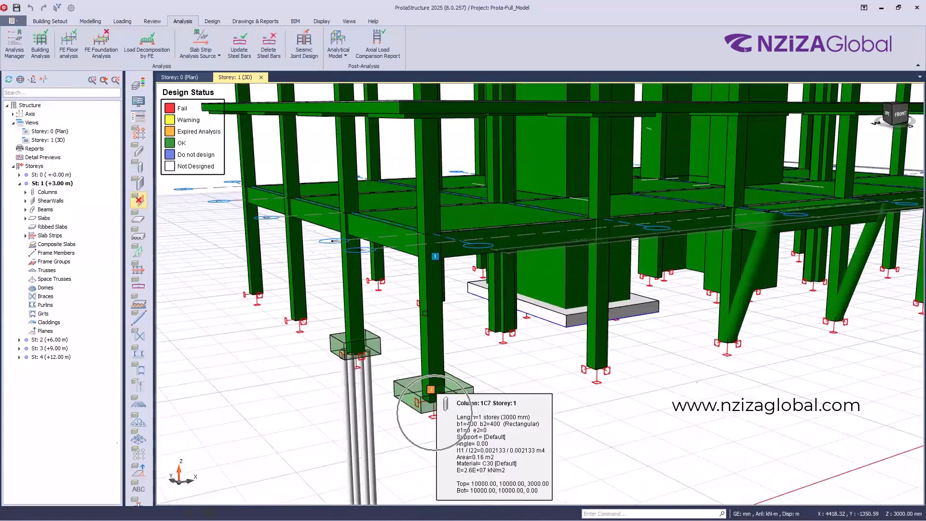
{"action": "left_click", "coordinate": [434, 413]}
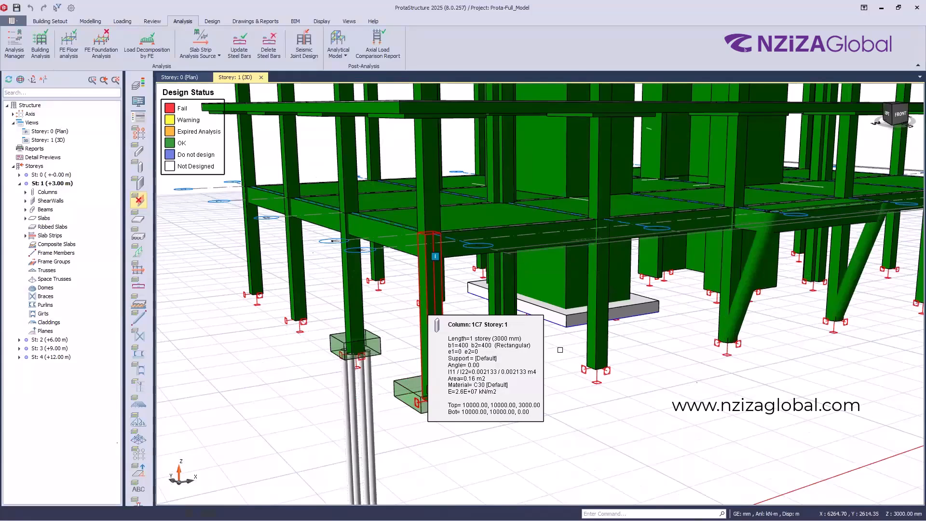
Step: Show Storey 1 (+3.00 m) in the plan view
{"action": "left_click", "coordinate": [169, 78]}
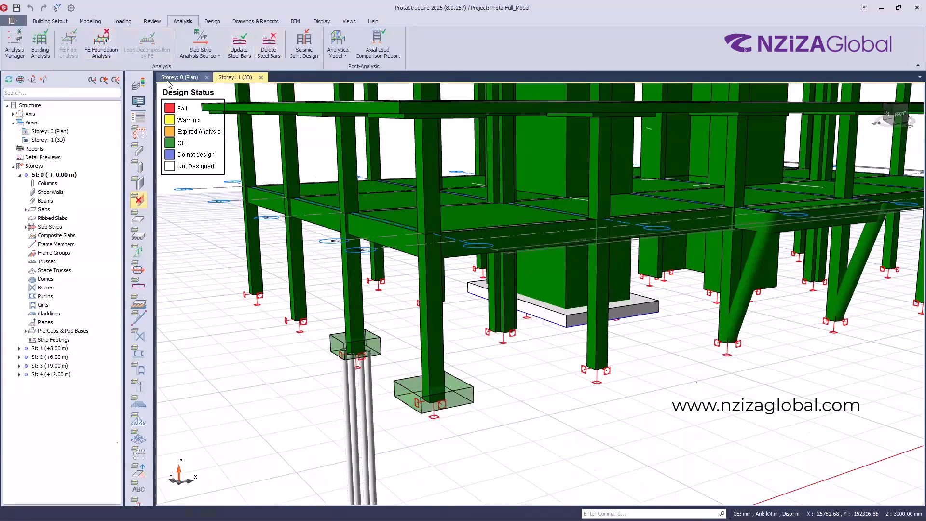
{"action": "double_click", "coordinate": [49, 349]}
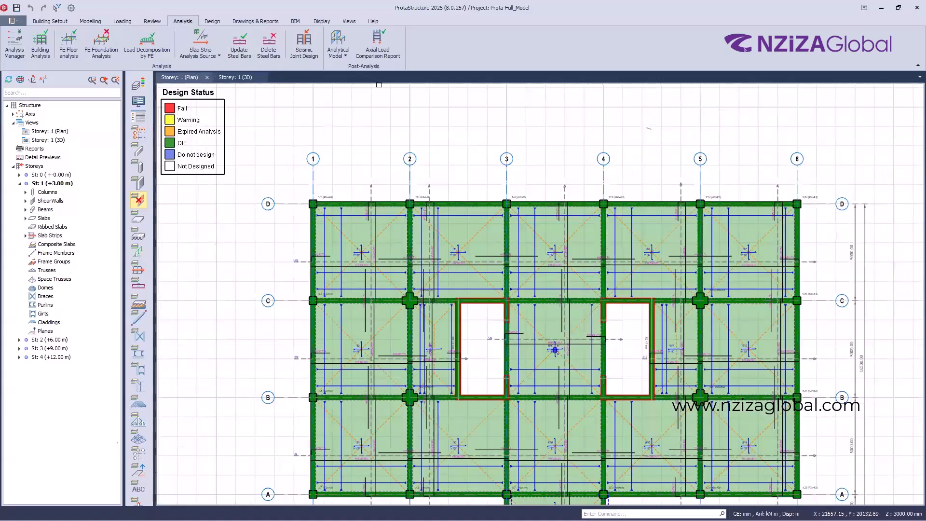
Step: Turn off the Design Status colouring and hide the slabs, slab strips and slab steel bar layers in the Storey 1 plan
{"action": "left_click", "coordinate": [152, 21]}
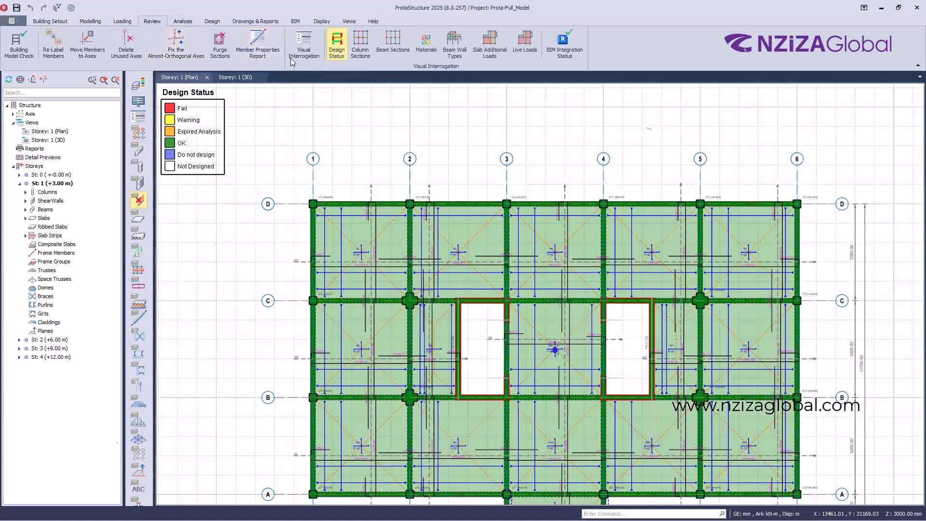
{"action": "left_click", "coordinate": [337, 45]}
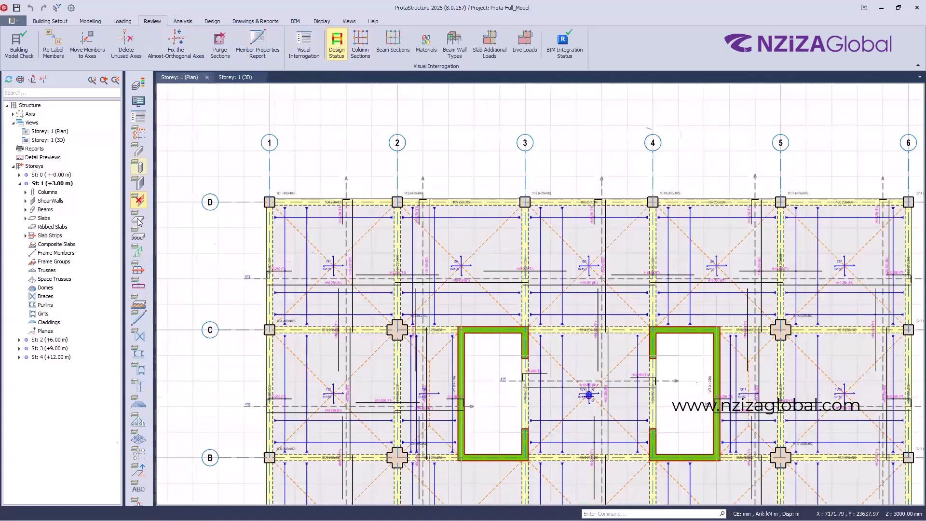
{"action": "left_click", "coordinate": [138, 221]}
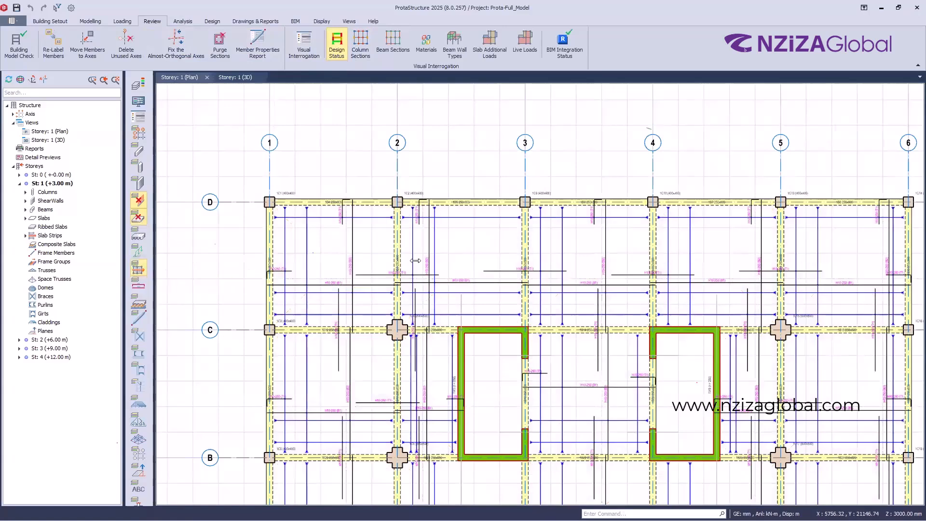
{"action": "left_click", "coordinate": [138, 279]}
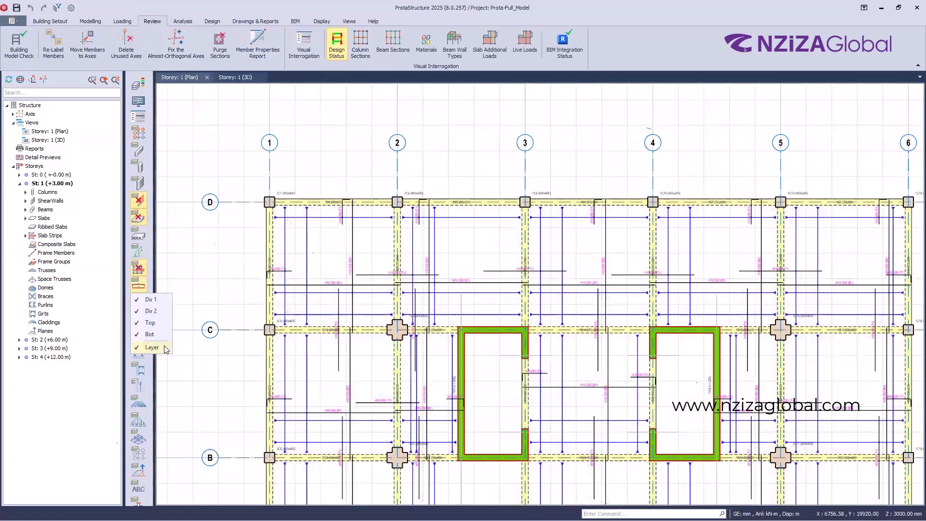
{"action": "left_click", "coordinate": [152, 347]}
{"action": "scroll", "coordinate": [561, 184], "scroll_direction": "up", "scroll_amount": 5}
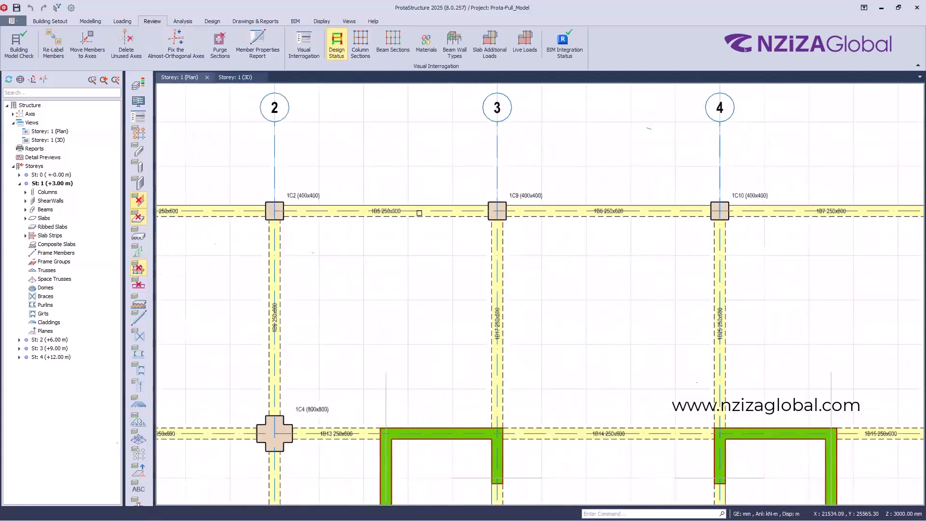
{"action": "scroll", "coordinate": [491, 334], "scroll_direction": "down", "scroll_amount": 1}
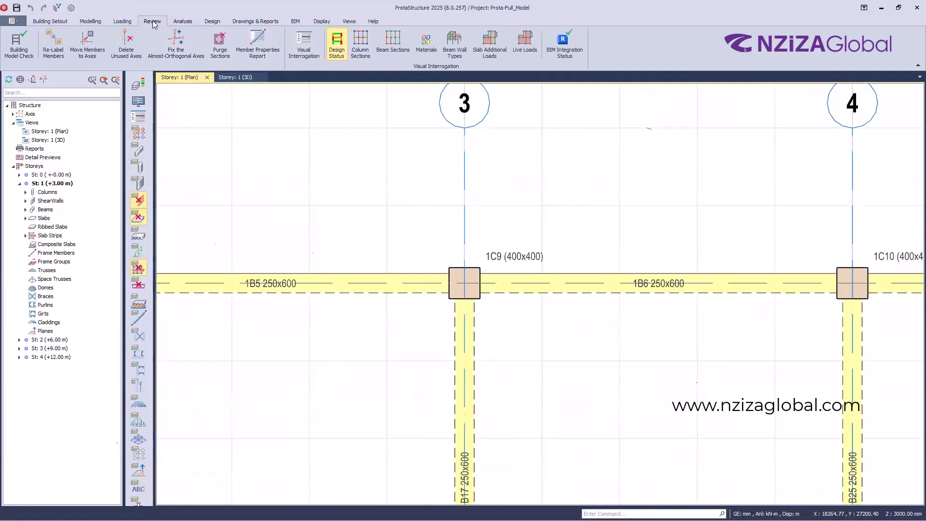
Step: Display the columns' bottom axial loads on the plan for load combination [2] 1.4G+1.6Q through Visual Interrogation
{"action": "left_click", "coordinate": [303, 52]}
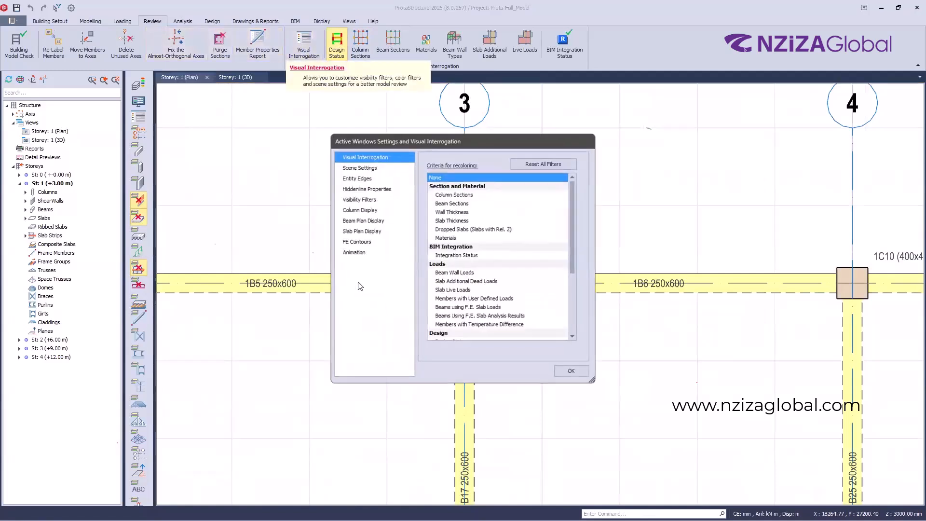
{"action": "left_click", "coordinate": [355, 210]}
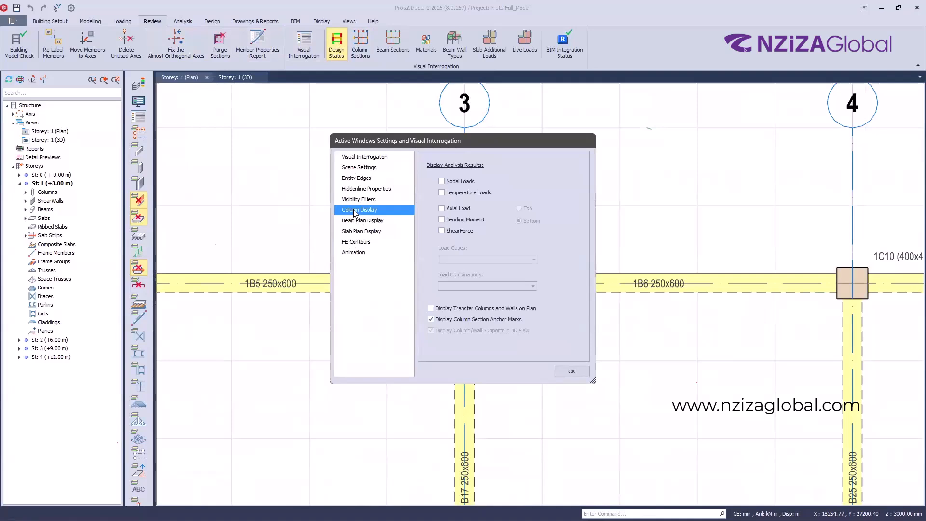
{"action": "left_click", "coordinate": [443, 209]}
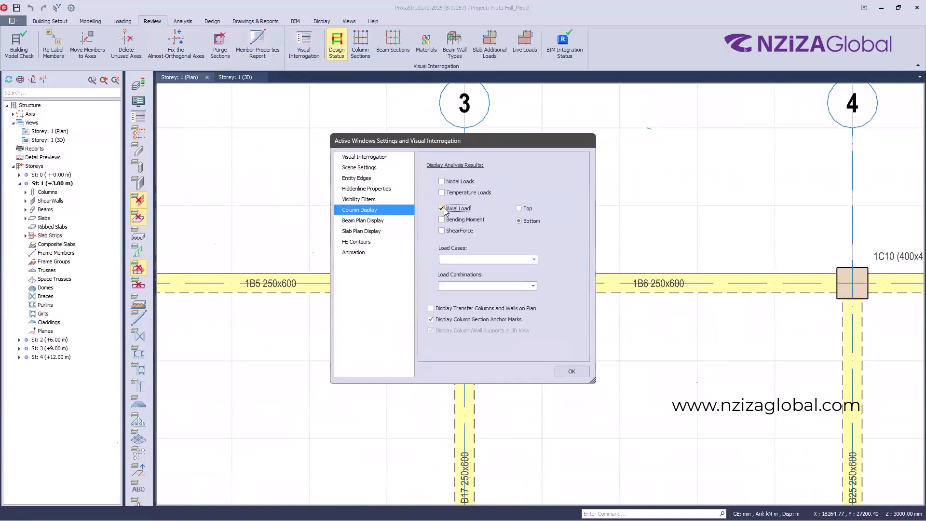
{"action": "left_click", "coordinate": [534, 261]}
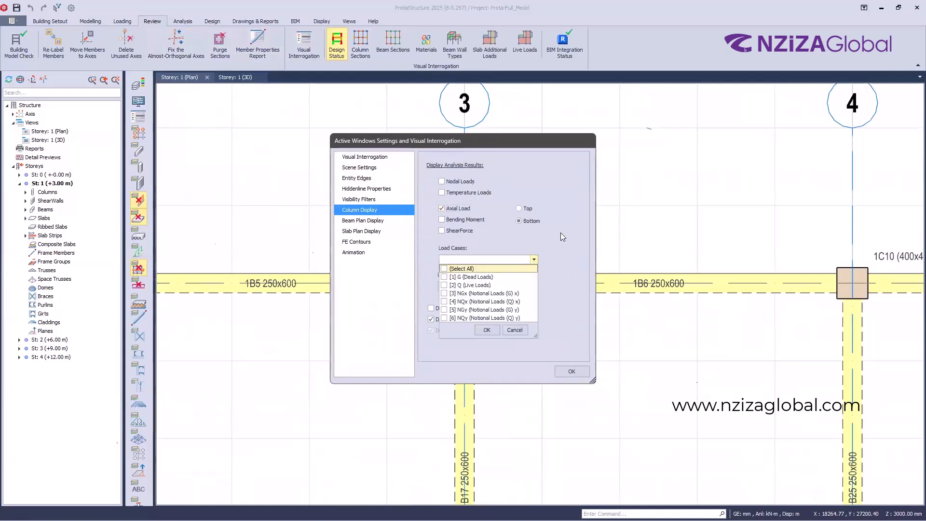
{"action": "left_click", "coordinate": [534, 261]}
{"action": "left_click", "coordinate": [533, 286]}
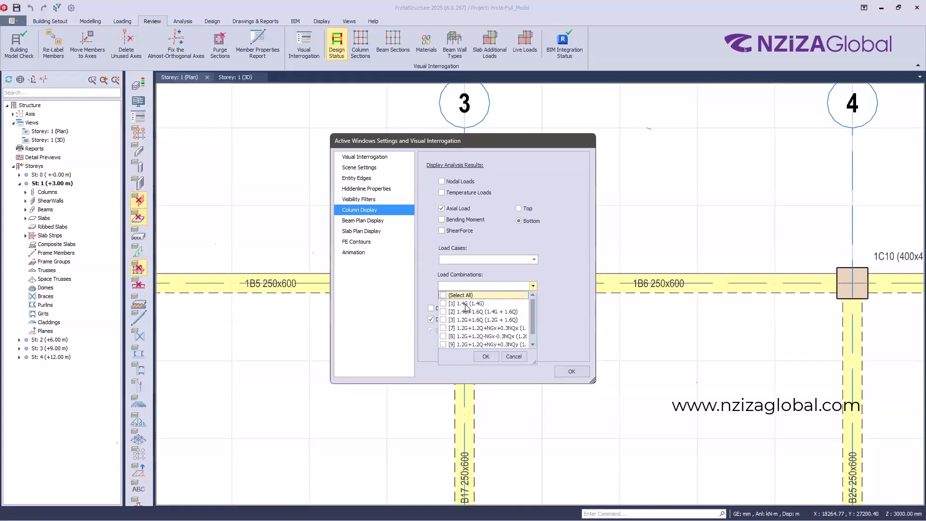
{"action": "left_click", "coordinate": [497, 313]}
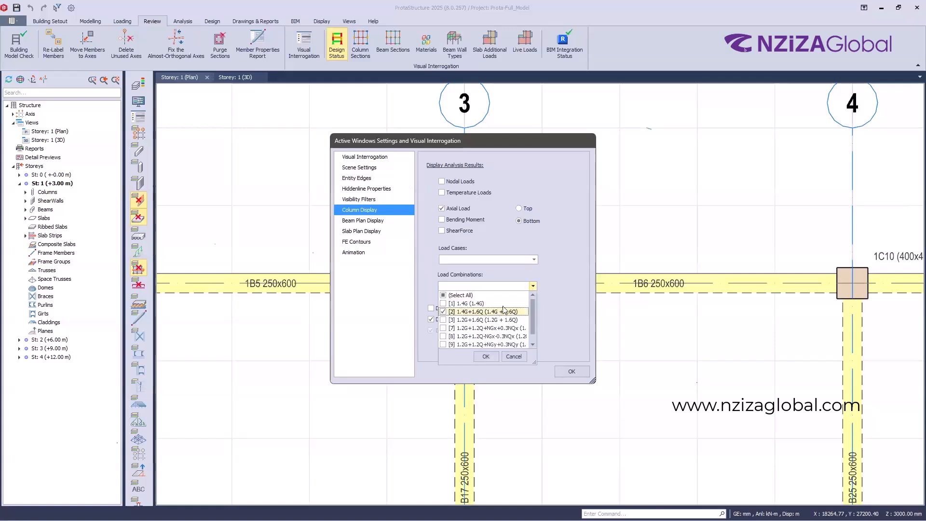
{"action": "left_click", "coordinate": [492, 357]}
{"action": "left_click", "coordinate": [572, 372]}
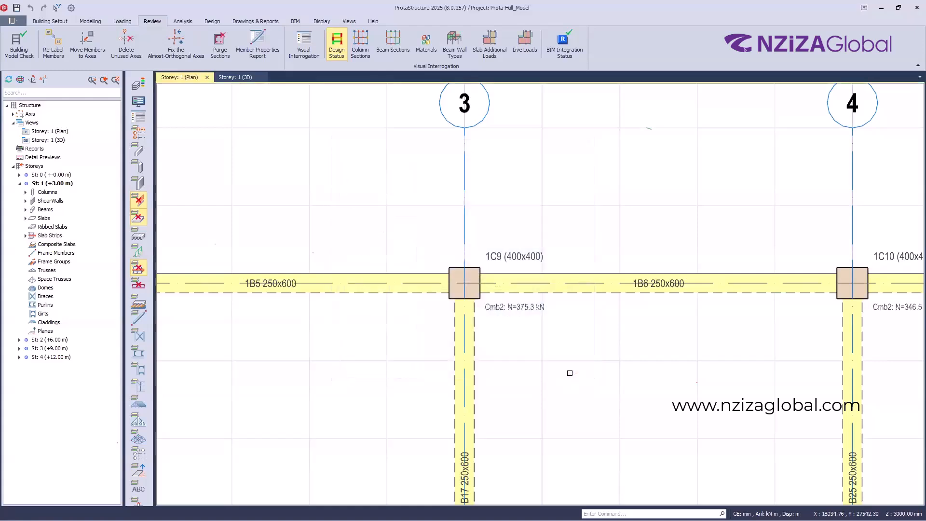
Step: Compare the axial load label of column C9 on Storey 1 and Storey 2, and return to the Storey 1 plan
{"action": "scroll", "coordinate": [480, 337], "scroll_direction": "up", "scroll_amount": 4}
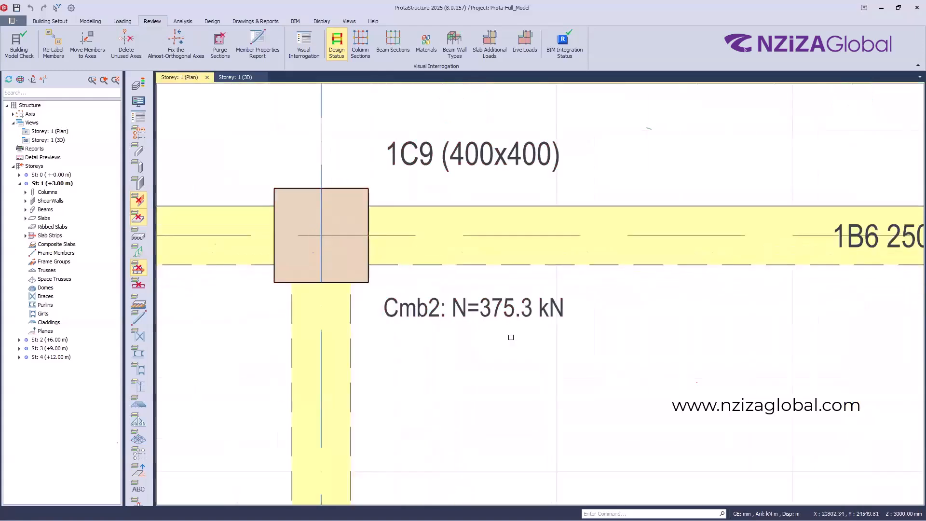
{"action": "scroll", "coordinate": [519, 332], "scroll_direction": "up", "scroll_amount": 1}
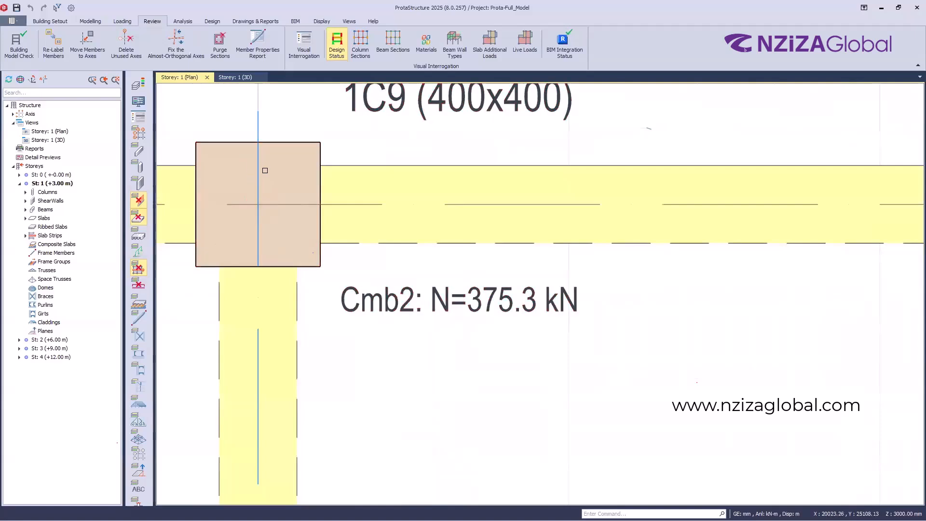
{"action": "scroll", "coordinate": [600, 285], "scroll_direction": "down", "scroll_amount": 1}
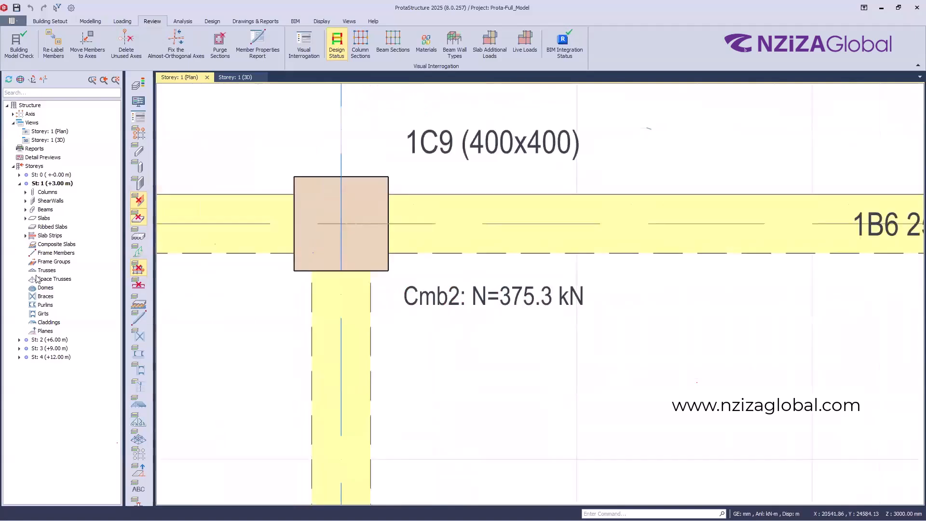
{"action": "double_click", "coordinate": [50, 340]}
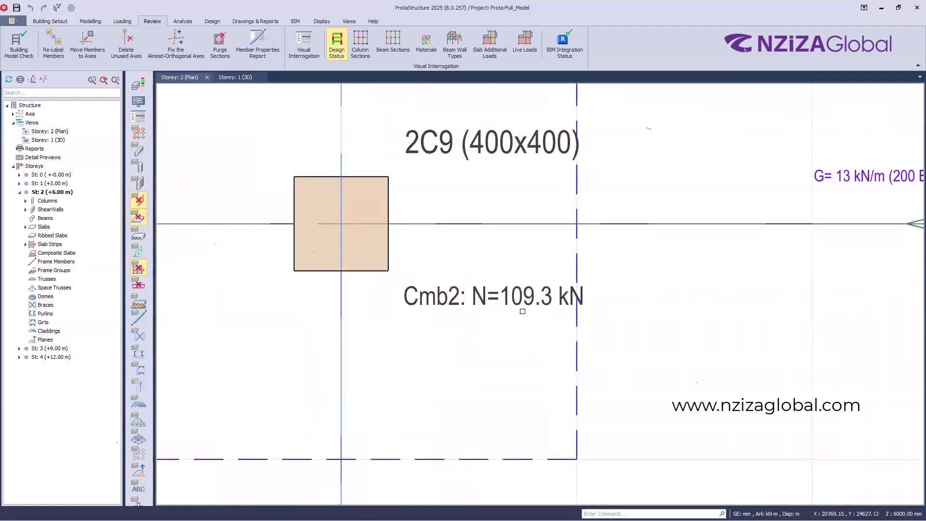
{"action": "left_click", "coordinate": [57, 184]}
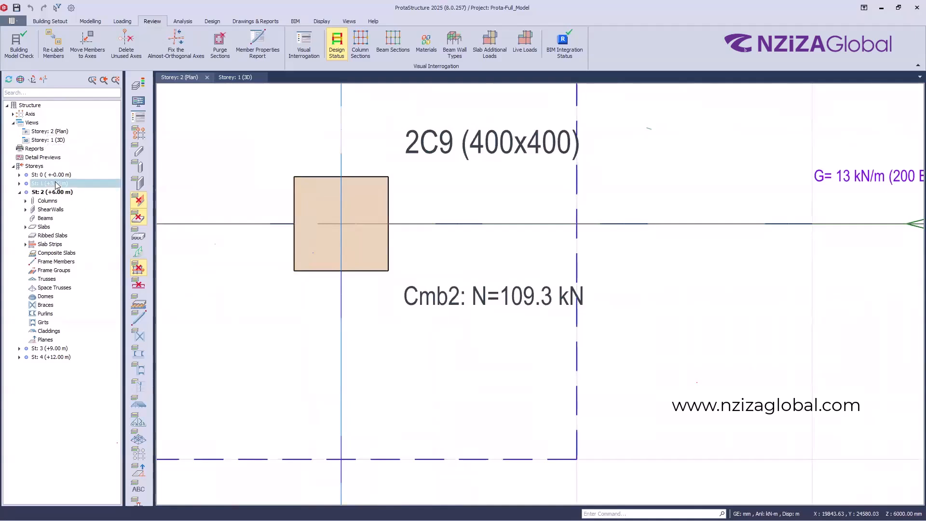
{"action": "double_click", "coordinate": [57, 186]}
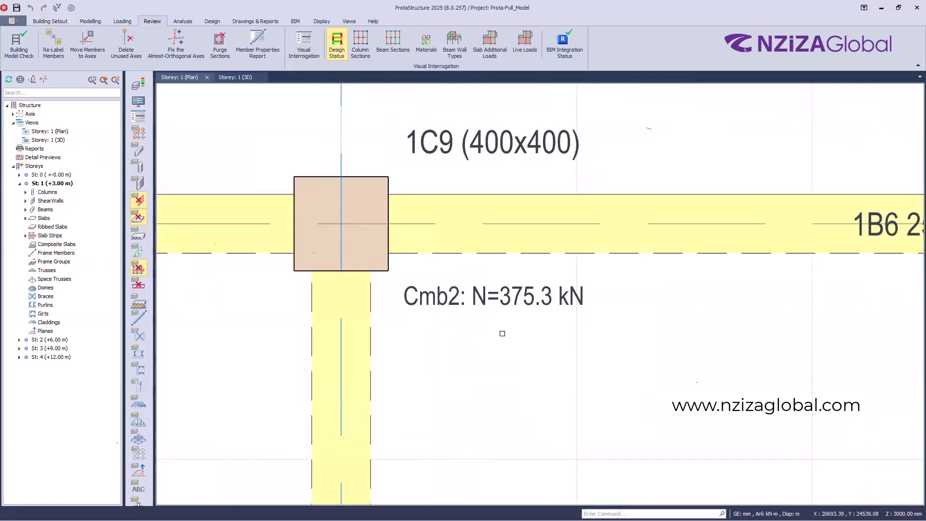
{"action": "scroll", "coordinate": [478, 240], "scroll_direction": "down", "scroll_amount": 1}
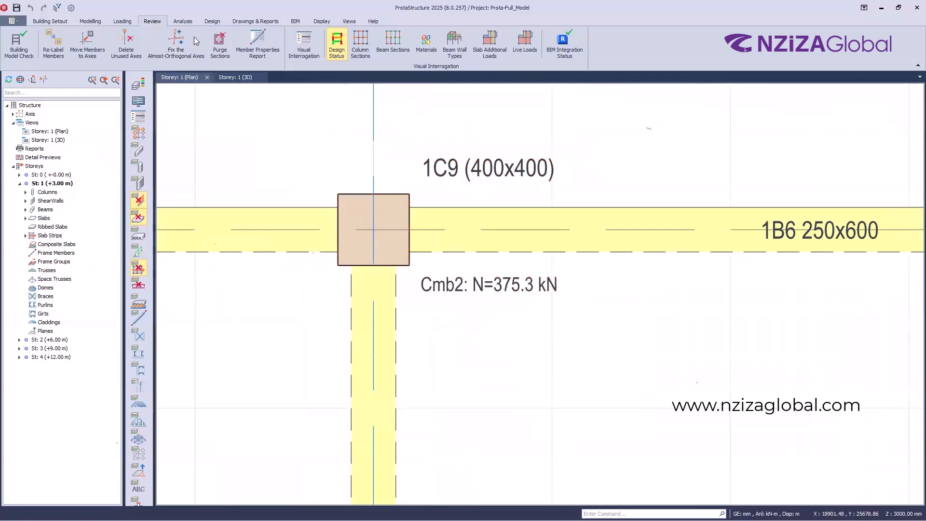
Step: Open the Building Analysis Model from the post-analysis analytical models and inspect the whole structure
{"action": "left_click", "coordinate": [182, 22]}
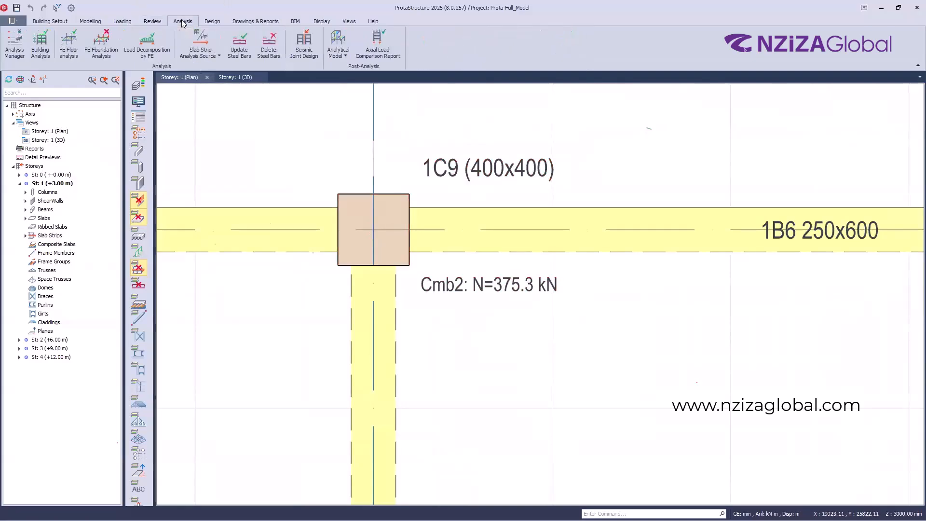
{"action": "scroll", "coordinate": [574, 260], "scroll_direction": "down", "scroll_amount": 3}
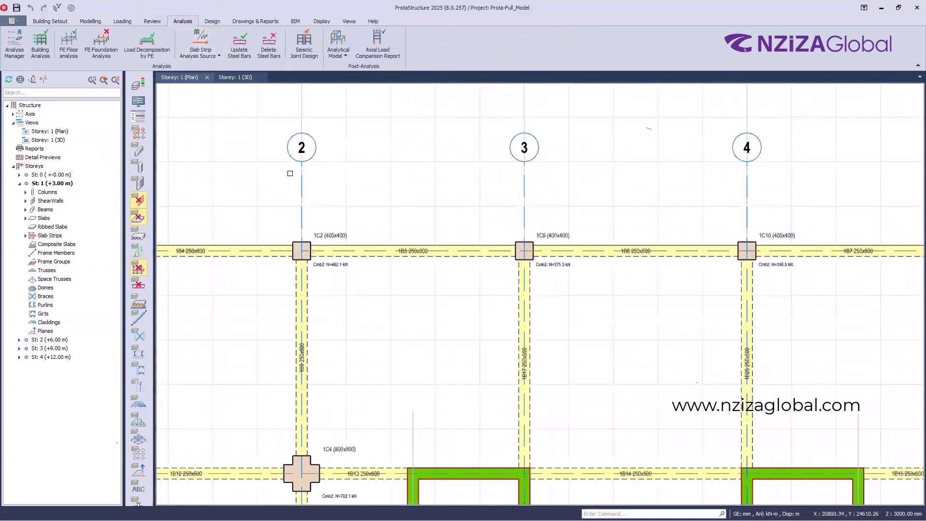
{"action": "left_click", "coordinate": [336, 54]}
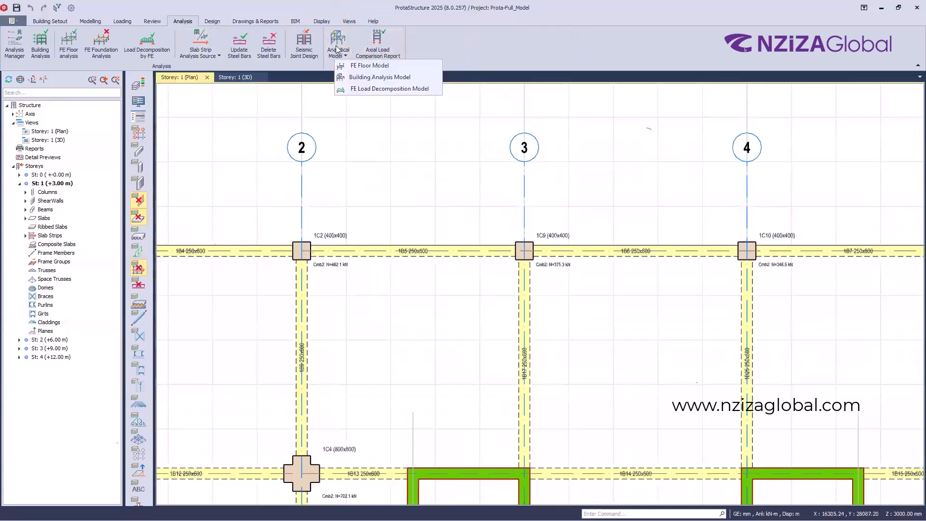
{"action": "left_click", "coordinate": [378, 79]}
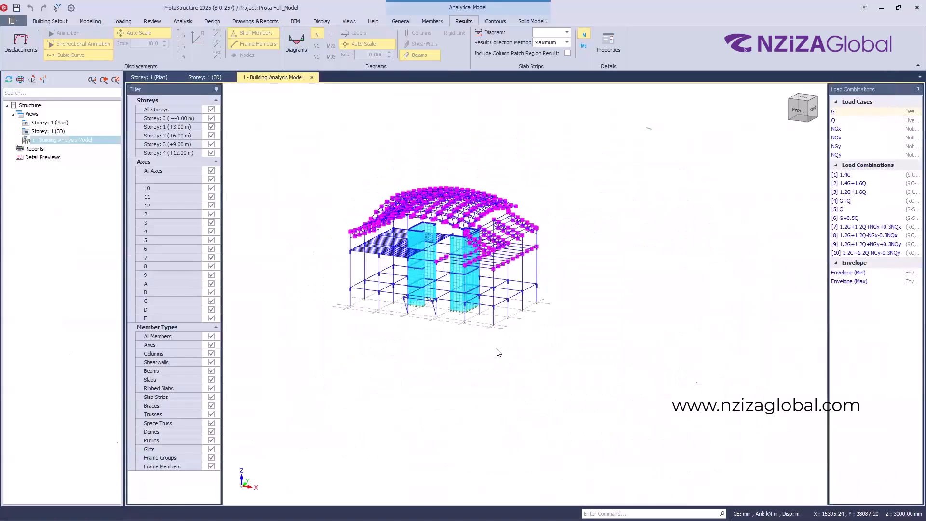
{"action": "scroll", "coordinate": [497, 353], "scroll_direction": "up", "scroll_amount": 5}
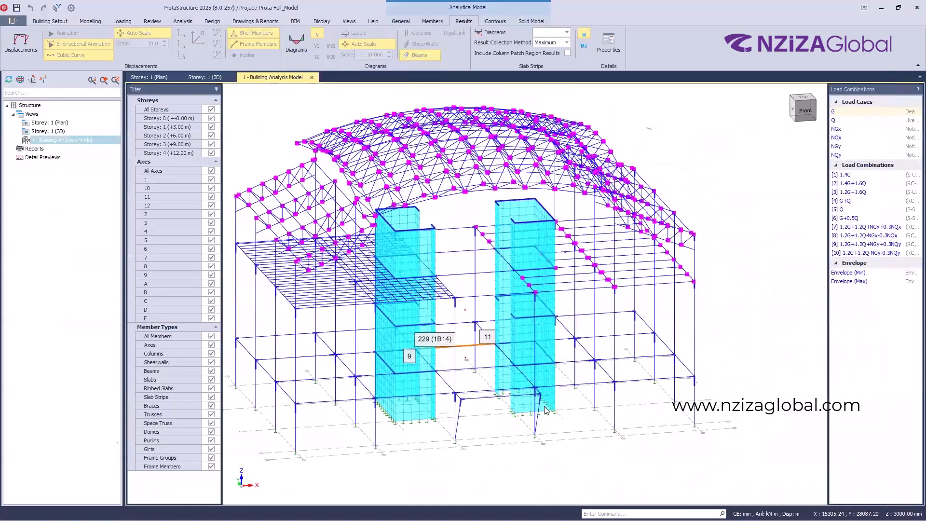
{"action": "scroll", "coordinate": [547, 413], "scroll_direction": "down", "scroll_amount": 3}
{"action": "scroll", "coordinate": [548, 423], "scroll_direction": "up", "scroll_amount": 5}
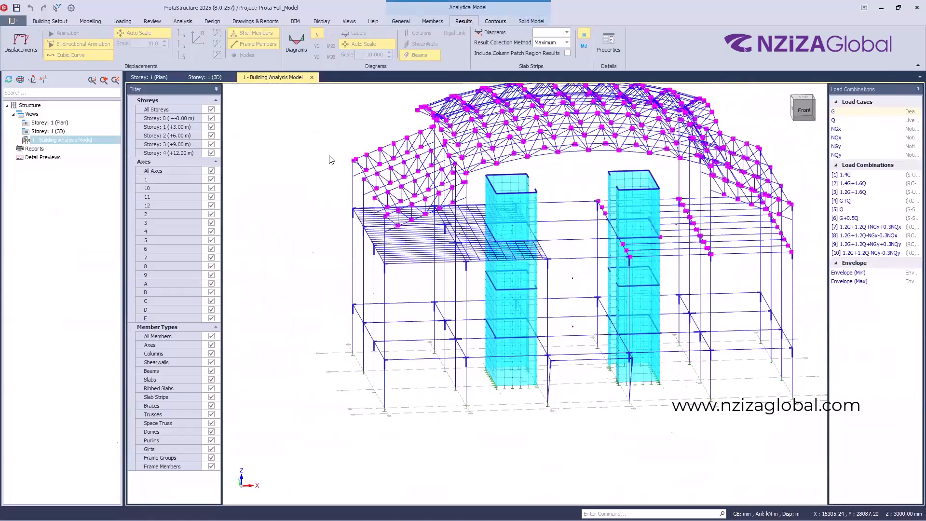
Step: Turn on the axial force (N) diagrams and filter the analytical model to Storey 1 (+3.00 m) only
{"action": "left_click", "coordinate": [297, 47]}
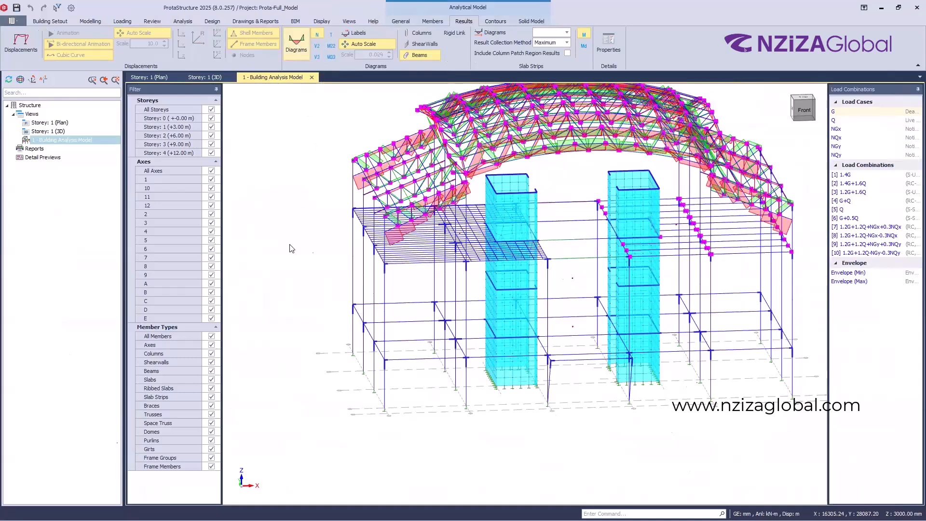
{"action": "scroll", "coordinate": [357, 230], "scroll_direction": "down", "scroll_amount": 2}
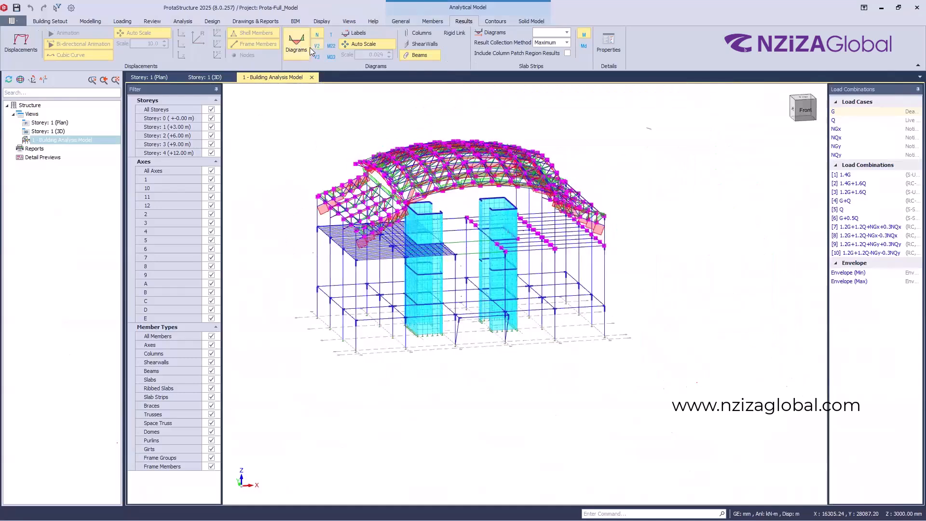
{"action": "left_click", "coordinate": [211, 109]}
{"action": "left_click", "coordinate": [211, 145]}
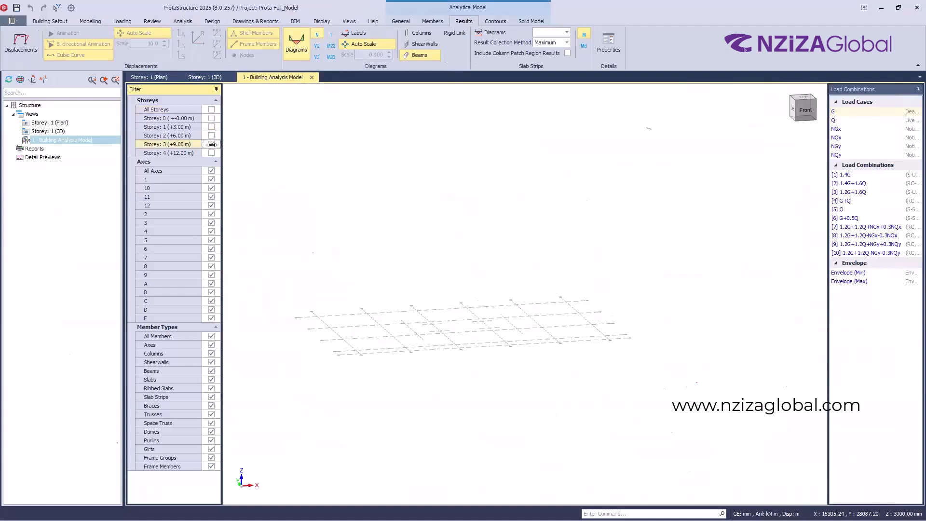
{"action": "left_click", "coordinate": [211, 127]}
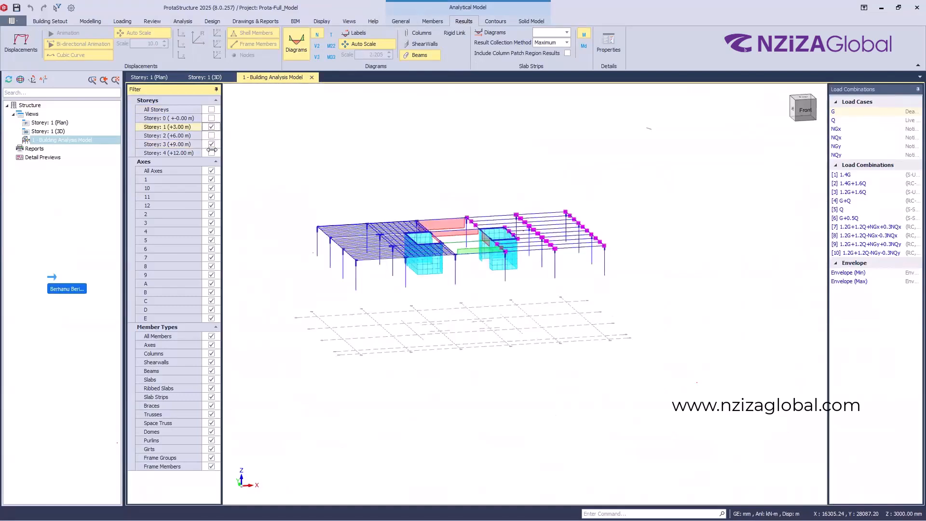
{"action": "left_click", "coordinate": [212, 144]}
Step: Inspect the Storey 1 analytical frame and select load combination [1] 1.4G for its diagrams
{"action": "scroll", "coordinate": [336, 341], "scroll_direction": "up", "scroll_amount": 6}
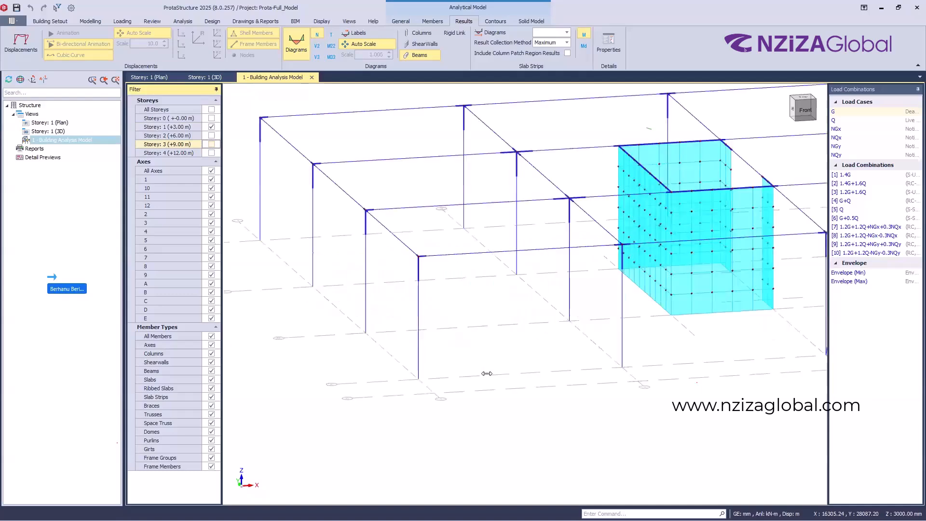
{"action": "scroll", "coordinate": [488, 374], "scroll_direction": "down", "scroll_amount": 2}
{"action": "middle_click_drag", "start_coordinate": [513, 409], "coordinate": [450, 394]}
{"action": "scroll", "coordinate": [451, 394], "scroll_direction": "down", "scroll_amount": 2}
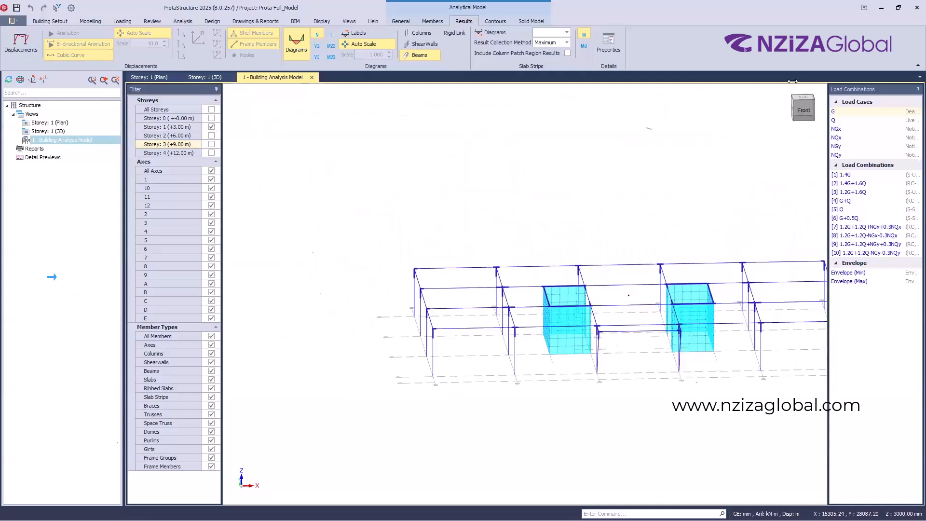
{"action": "middle_click_drag", "start_coordinate": [482, 372], "coordinate": [477, 338]}
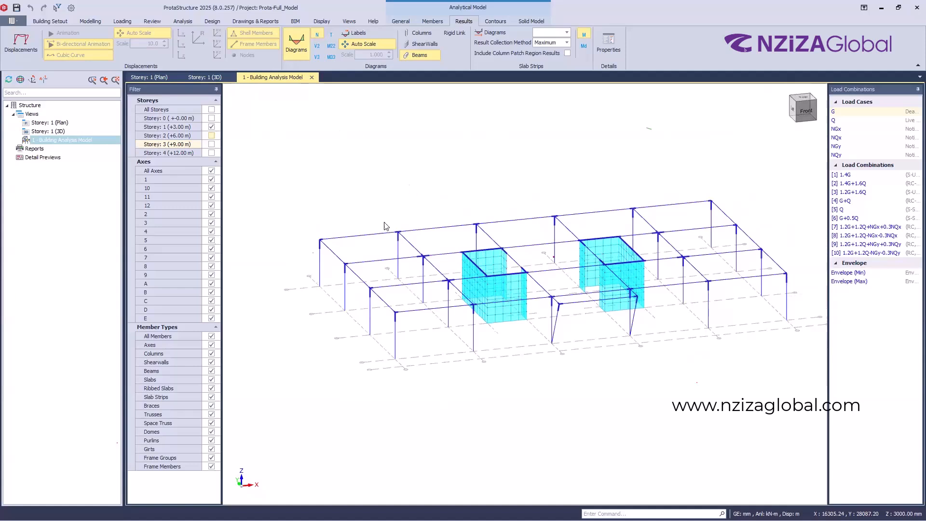
{"action": "middle_click_drag", "start_coordinate": [428, 357], "coordinate": [393, 322]}
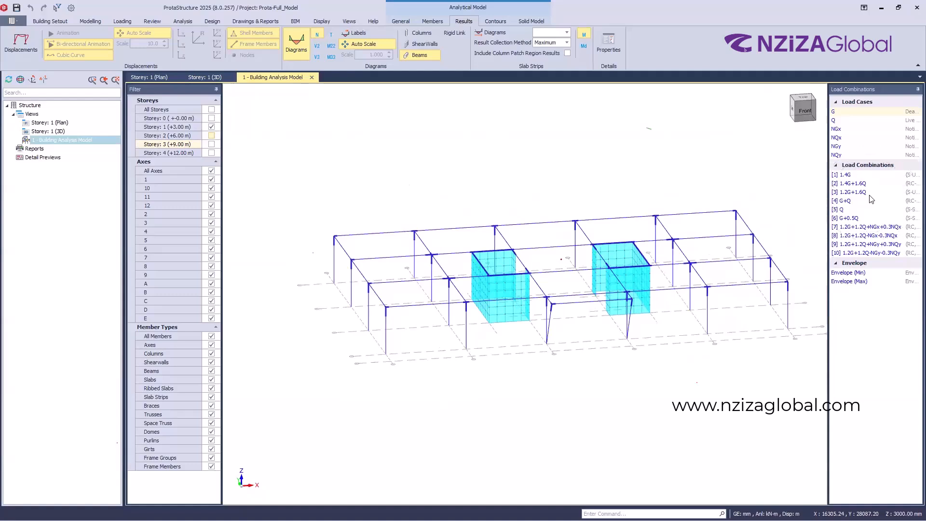
{"action": "left_click", "coordinate": [848, 177]}
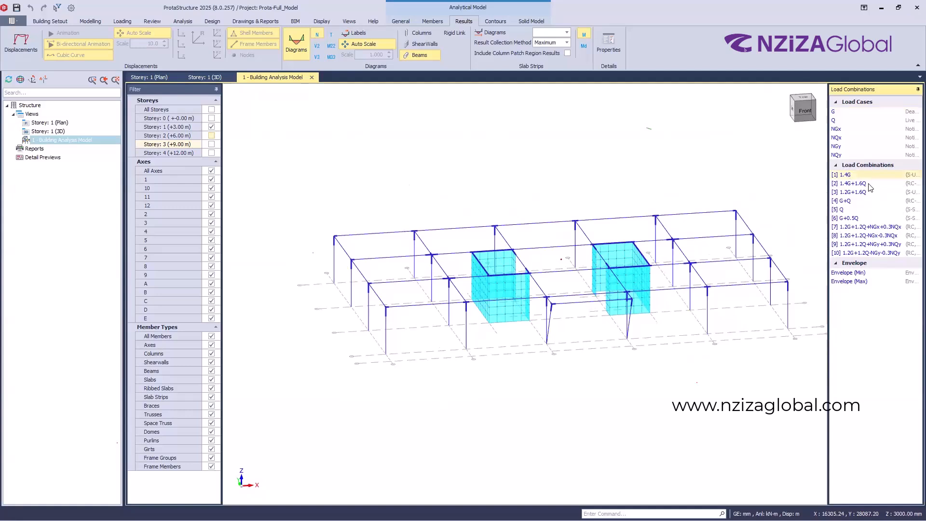
Step: Select load combination [2] 1.4G+1.6Q and display the frame loads on the Storey 1 analytical model
{"action": "left_click", "coordinate": [864, 184]}
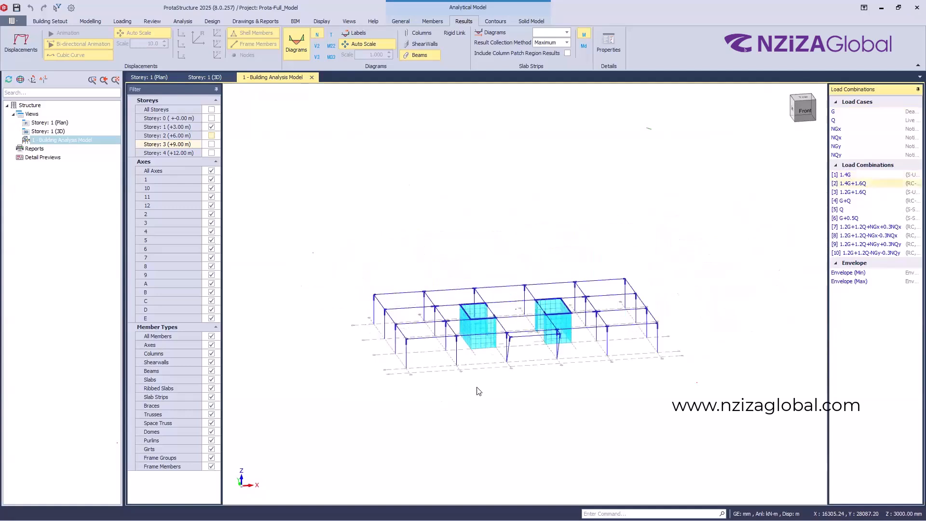
{"action": "left_click", "coordinate": [299, 54]}
{"action": "left_click", "coordinate": [306, 47]}
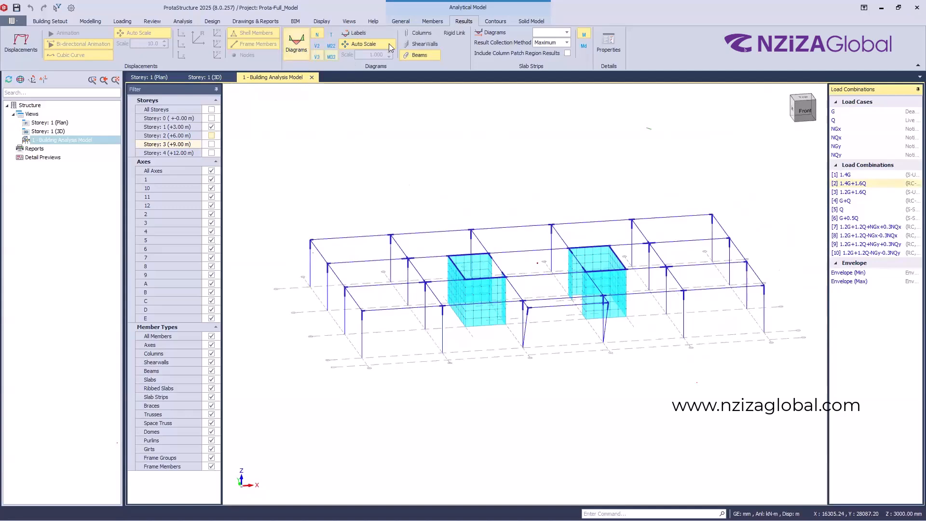
{"action": "left_click", "coordinate": [430, 21]}
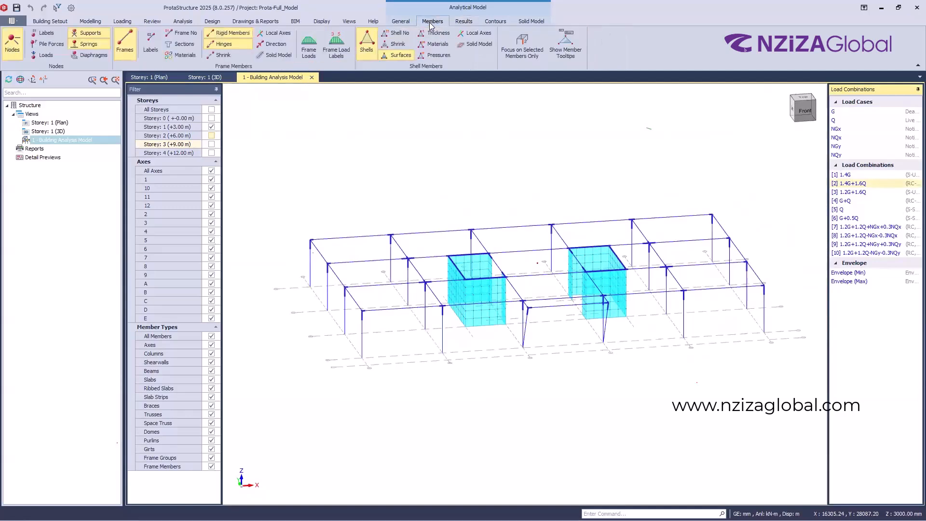
{"action": "left_click", "coordinate": [309, 53]}
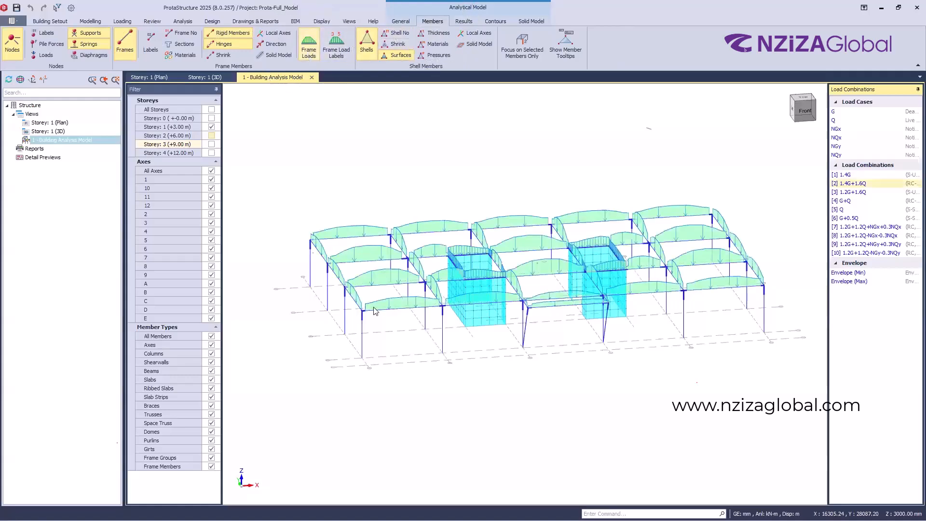
Step: Examine the distributed load shapes on the Storey 1 beams close up and from a higher angle
{"action": "scroll", "coordinate": [386, 347], "scroll_direction": "up", "scroll_amount": 5}
{"action": "scroll", "coordinate": [420, 351], "scroll_direction": "down", "scroll_amount": 5}
{"action": "scroll", "coordinate": [453, 314], "scroll_direction": "up", "scroll_amount": 1}
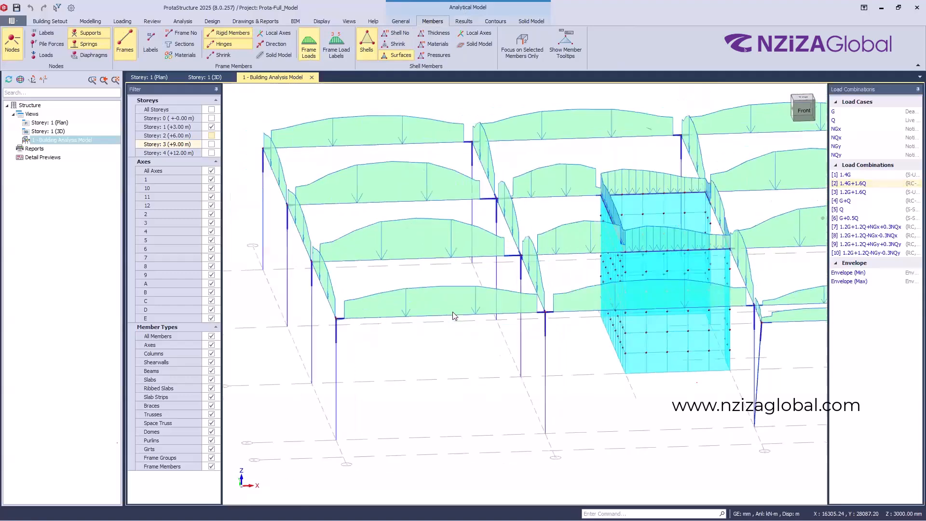
{"action": "scroll", "coordinate": [476, 328], "scroll_direction": "up", "scroll_amount": 2}
{"action": "mouse_move", "coordinate": [470, 316]}
{"action": "middle_mouse_down"}
{"action": "mouse_move", "coordinate": [455, 340]}
{"action": "mouse_move", "coordinate": [469, 334]}
{"action": "middle_mouse_up"}
{"action": "scroll", "coordinate": [461, 344], "scroll_direction": "down", "scroll_amount": 3}
{"action": "scroll", "coordinate": [487, 354], "scroll_direction": "up", "scroll_amount": 2}
{"action": "scroll", "coordinate": [490, 353], "scroll_direction": "down", "scroll_amount": 2}
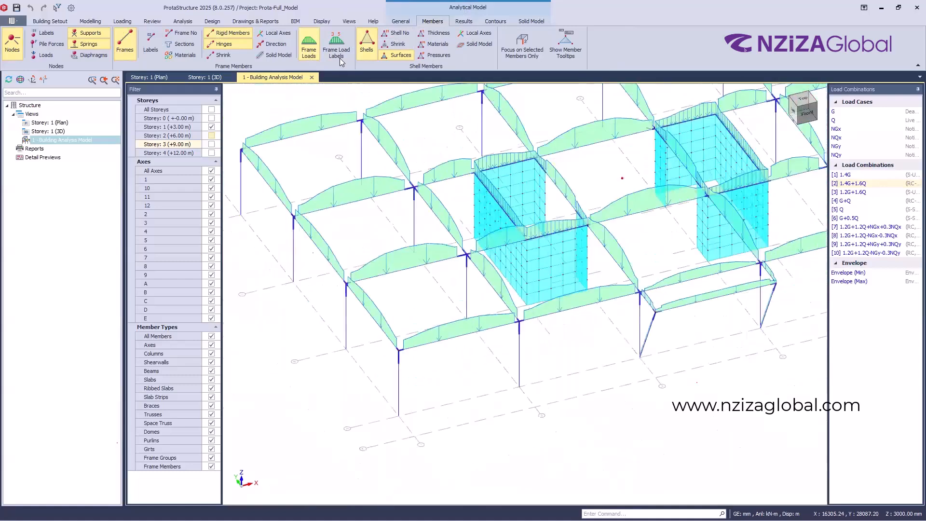
Step: Turn on the frame load labels and read the load values along the front edge beam
{"action": "left_click", "coordinate": [336, 52]}
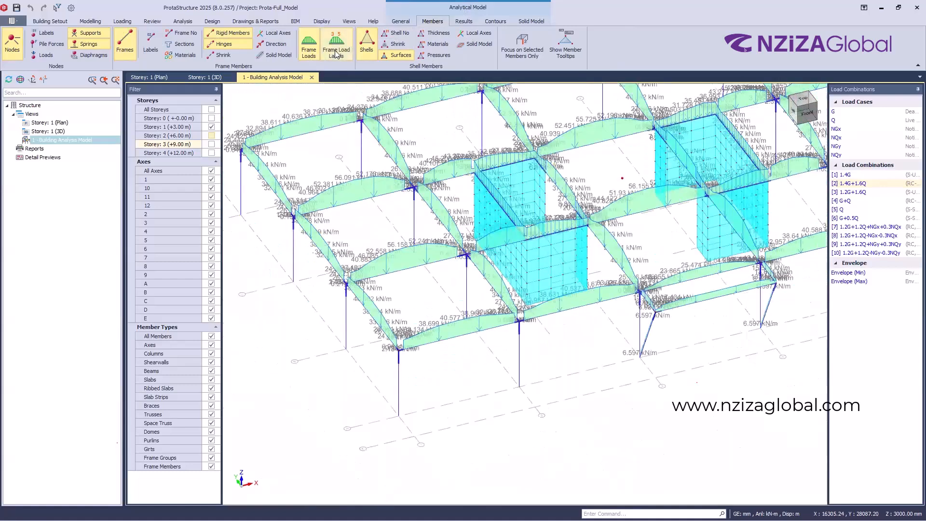
{"action": "scroll", "coordinate": [510, 346], "scroll_direction": "up", "scroll_amount": 5}
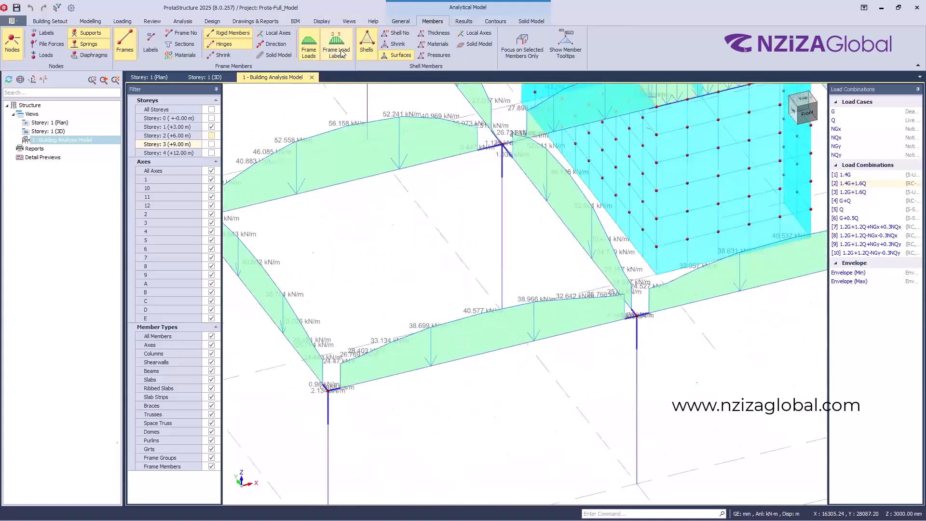
{"action": "left_click", "coordinate": [511, 284]}
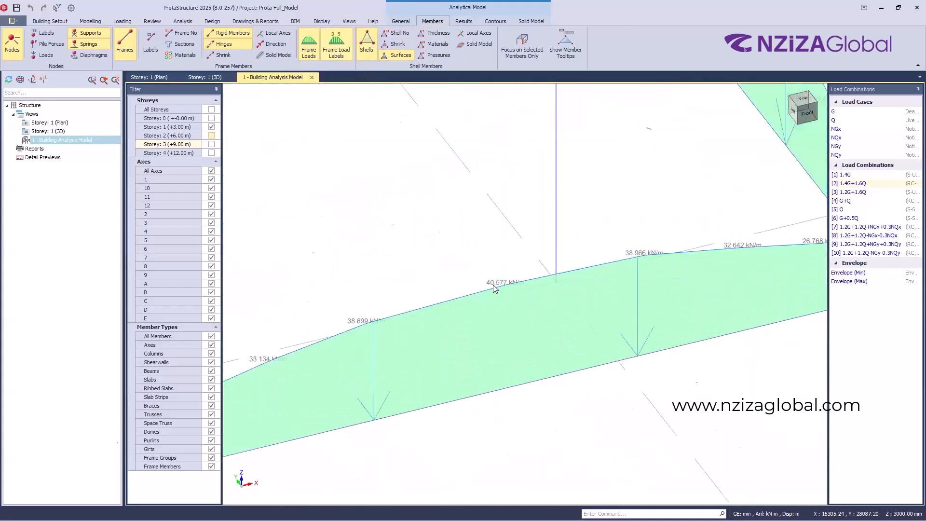
{"action": "left_click", "coordinate": [493, 285]}
{"action": "left_click", "coordinate": [516, 284]}
{"action": "scroll", "coordinate": [530, 264], "scroll_direction": "down", "scroll_amount": 5}
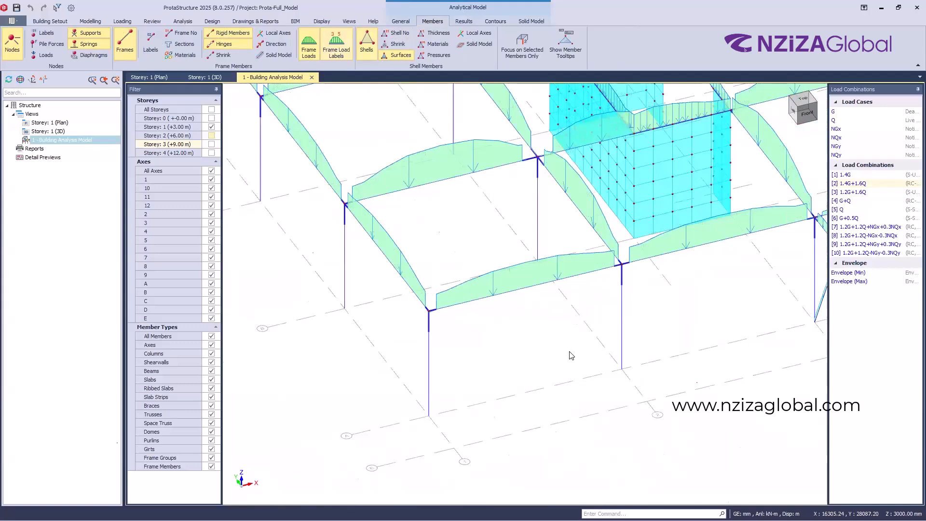
Step: Hide the frame load labels and examine the load shapes across the Storey 1 frame, including corner column 1C7
{"action": "scroll", "coordinate": [568, 356], "scroll_direction": "down", "scroll_amount": 8}
{"action": "scroll", "coordinate": [480, 343], "scroll_direction": "up", "scroll_amount": 4}
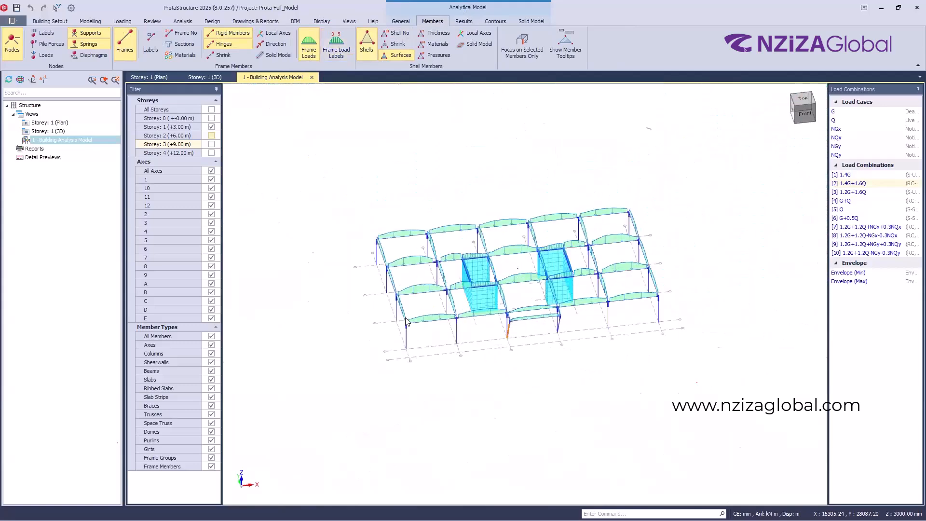
{"action": "scroll", "coordinate": [426, 353], "scroll_direction": "down", "scroll_amount": 2}
{"action": "scroll", "coordinate": [446, 289], "scroll_direction": "up", "scroll_amount": 2}
{"action": "scroll", "coordinate": [446, 289], "scroll_direction": "up", "scroll_amount": 2}
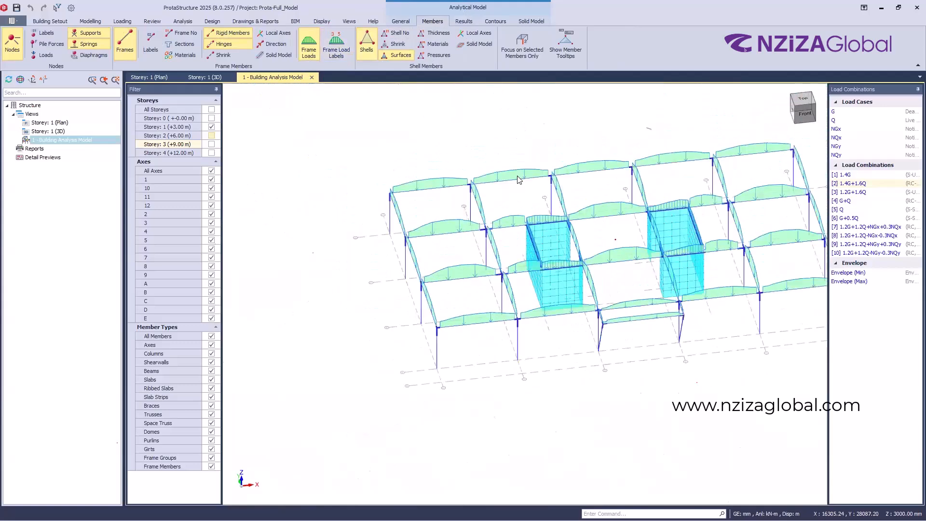
{"action": "scroll", "coordinate": [389, 136], "scroll_direction": "up", "scroll_amount": 2}
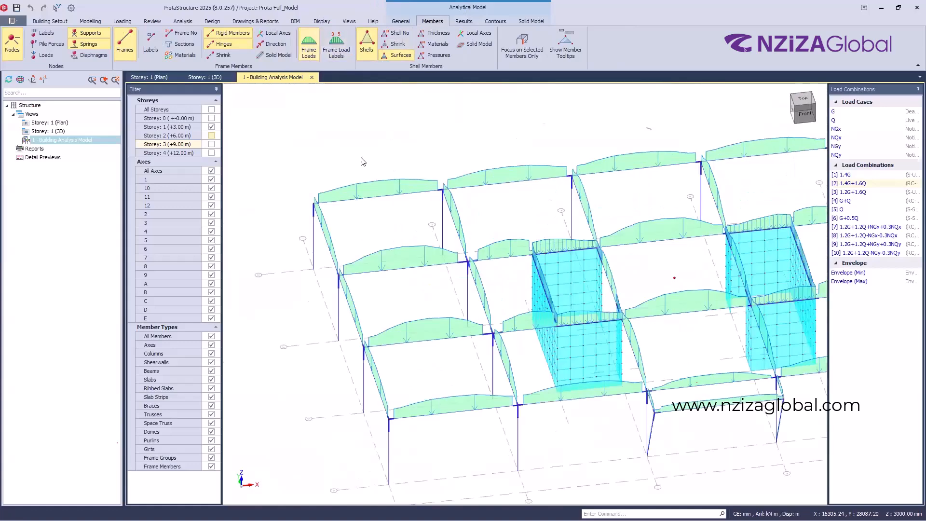
{"action": "left_click", "coordinate": [427, 378]}
{"action": "left_click", "coordinate": [429, 380]}
{"action": "scroll", "coordinate": [454, 388], "scroll_direction": "up", "scroll_amount": 3}
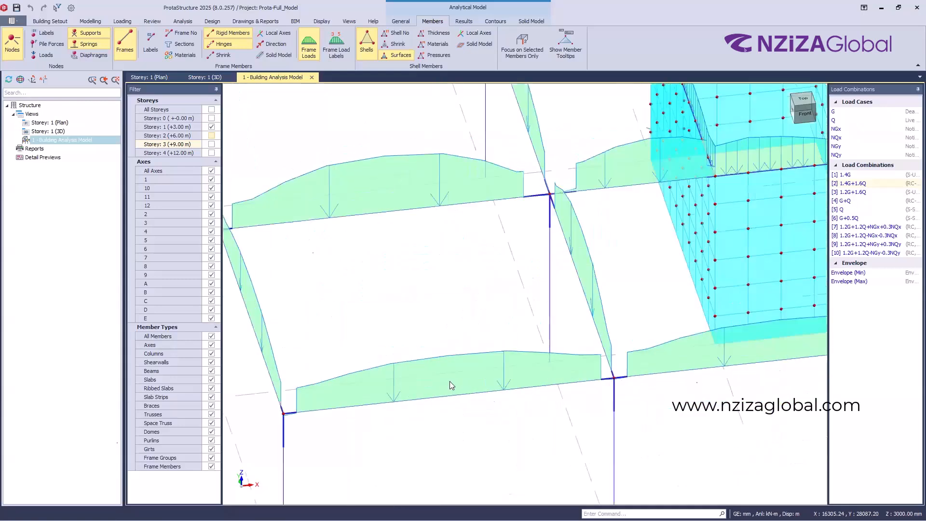
{"action": "scroll", "coordinate": [450, 381], "scroll_direction": "down", "scroll_amount": 5}
{"action": "left_click", "coordinate": [403, 399]}
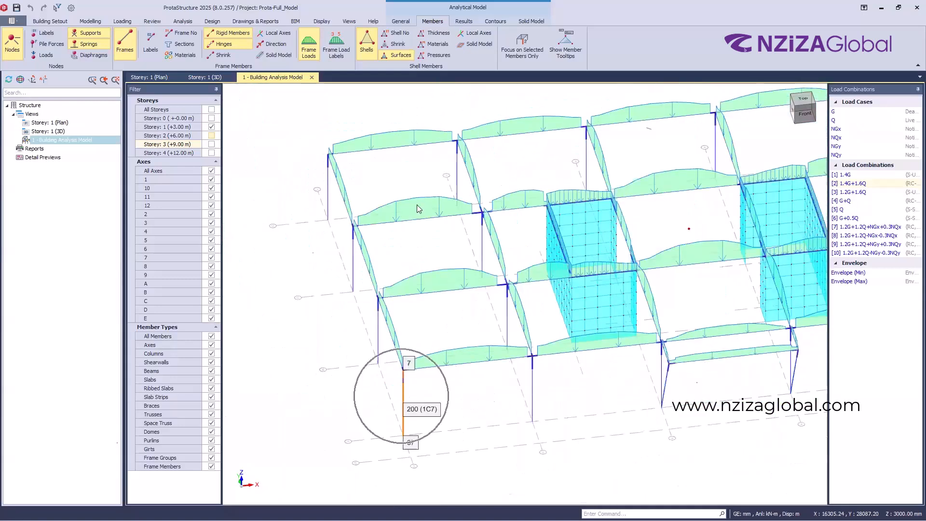
Step: Display the M22, M33 and V3 result diagrams in turn for the Storey 1 frame, and return to axial force N
{"action": "left_click", "coordinate": [460, 21]}
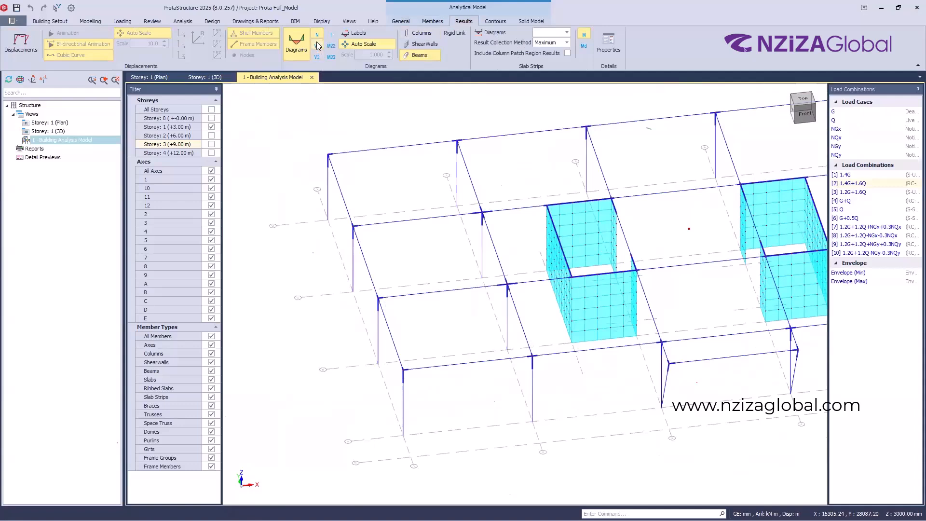
{"action": "left_click", "coordinate": [331, 56]}
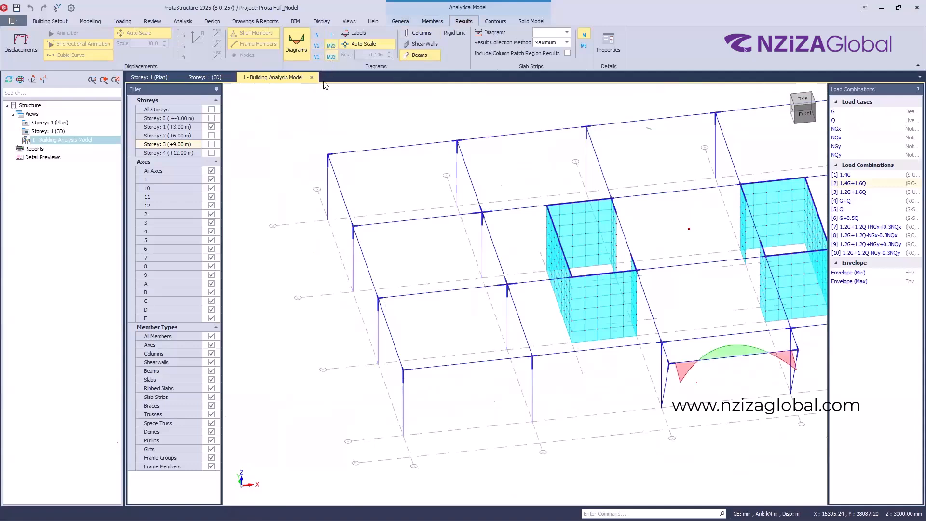
{"action": "left_click", "coordinate": [319, 44]}
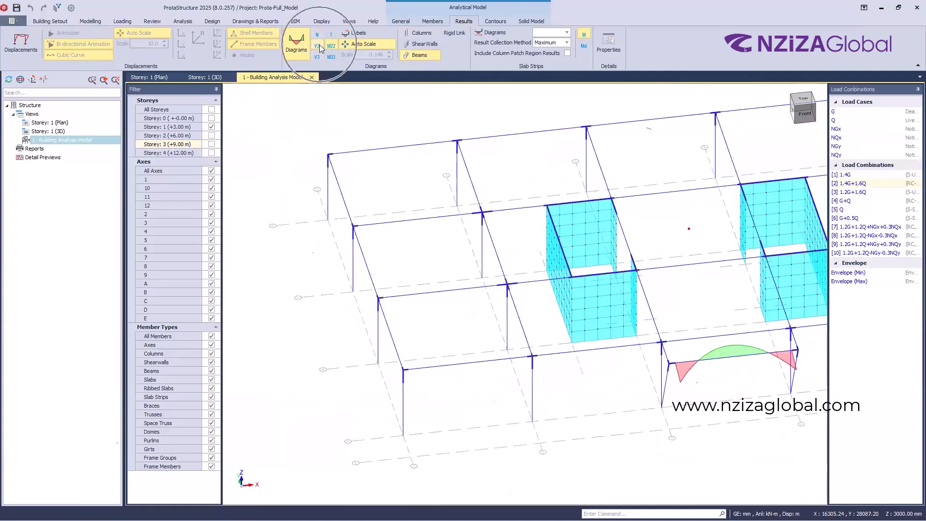
{"action": "left_click", "coordinate": [332, 57]}
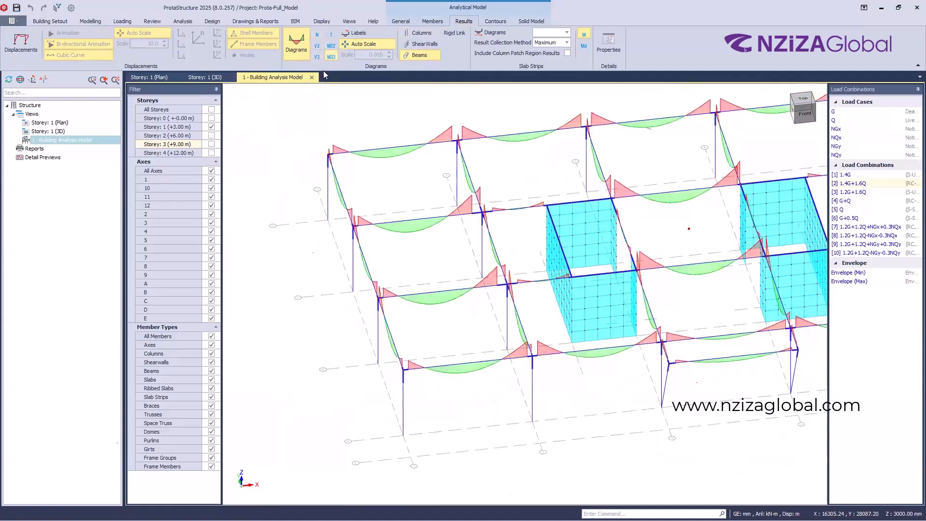
{"action": "left_click", "coordinate": [316, 56]}
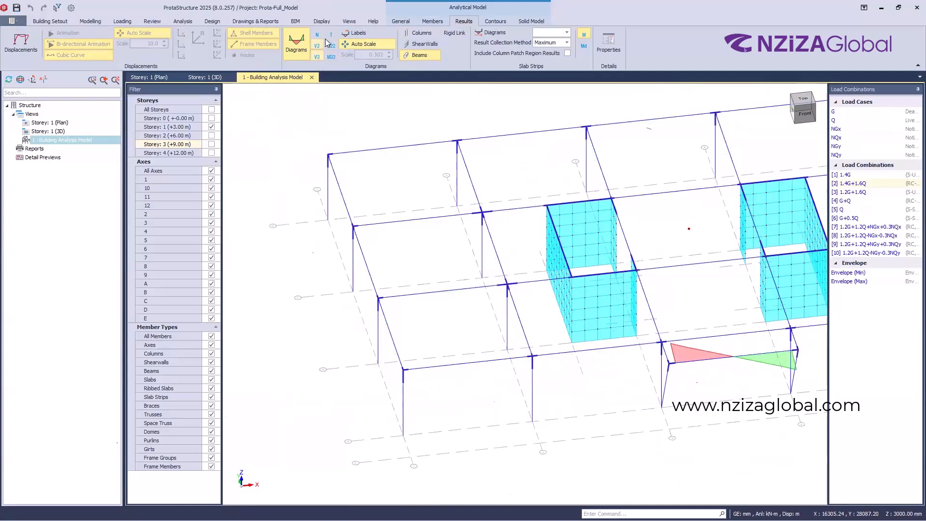
{"action": "left_click", "coordinate": [321, 35]}
{"action": "scroll", "coordinate": [328, 169], "scroll_direction": "down", "scroll_amount": 4}
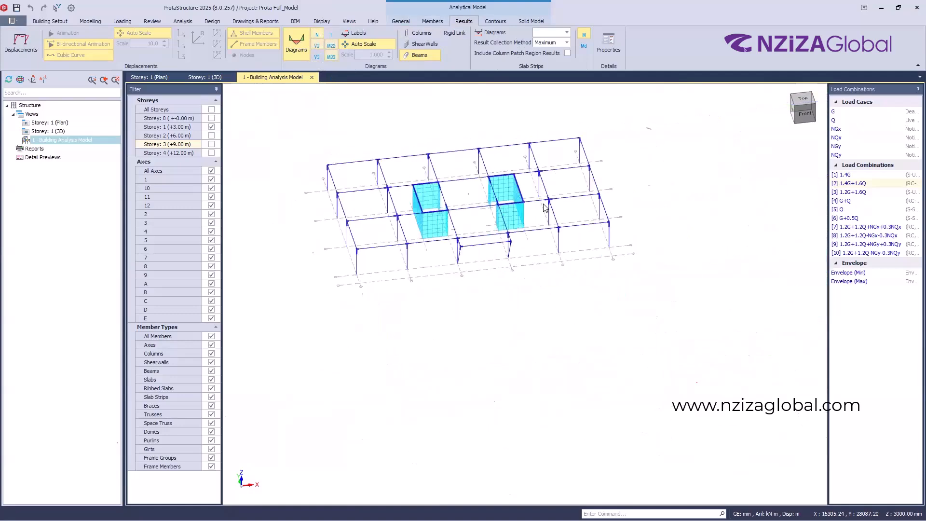
{"action": "scroll", "coordinate": [547, 207], "scroll_direction": "up", "scroll_amount": 2}
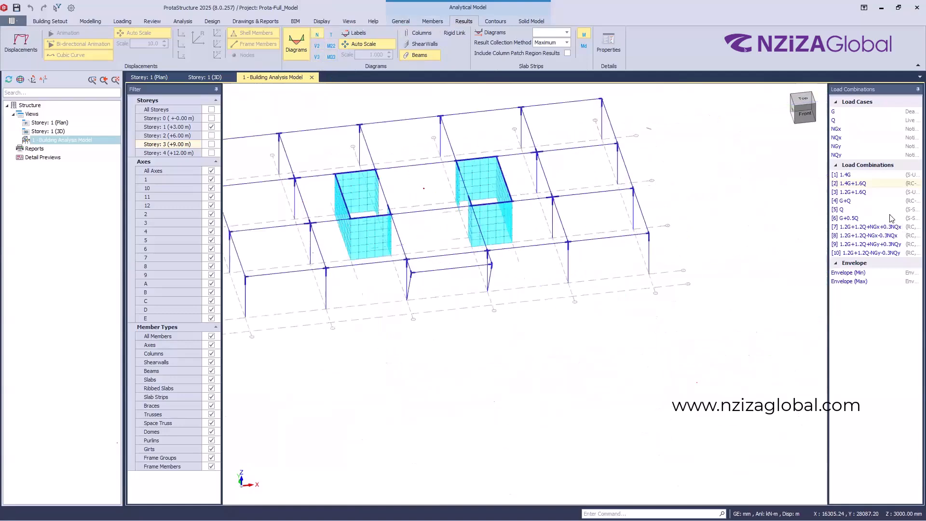
Step: Select load combination [9] 1.2G+1.2Q+NGy+0.3NQy and view its V2 shear and M22 moment diagrams
{"action": "left_click", "coordinate": [862, 243]}
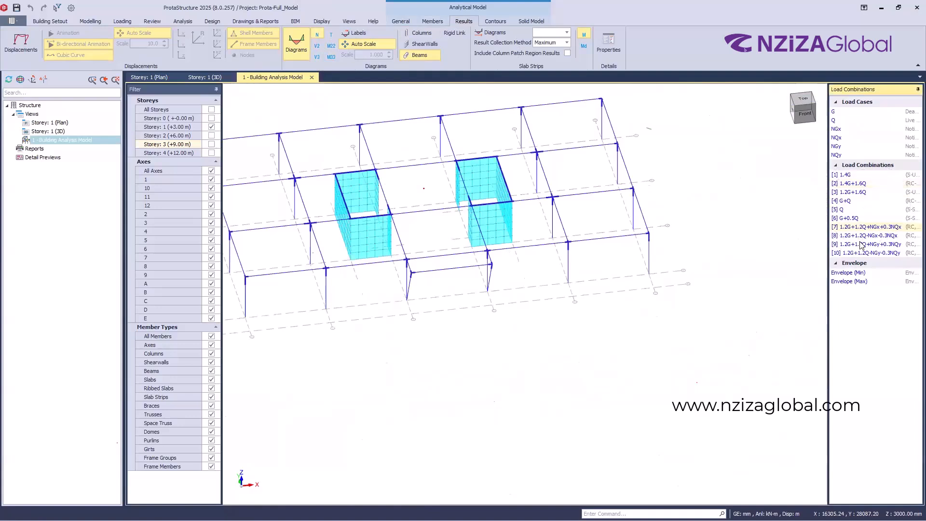
{"action": "scroll", "coordinate": [732, 300], "scroll_direction": "down", "scroll_amount": 3}
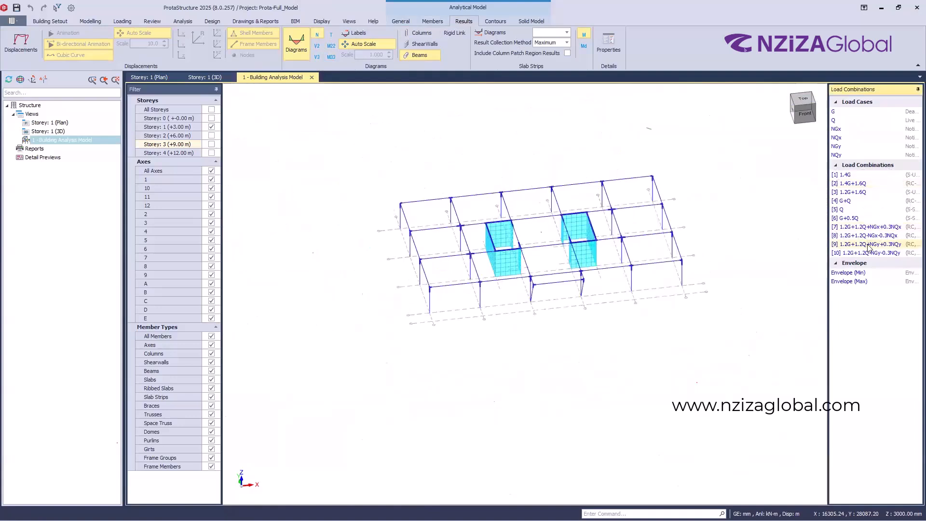
{"action": "left_click", "coordinate": [319, 48]}
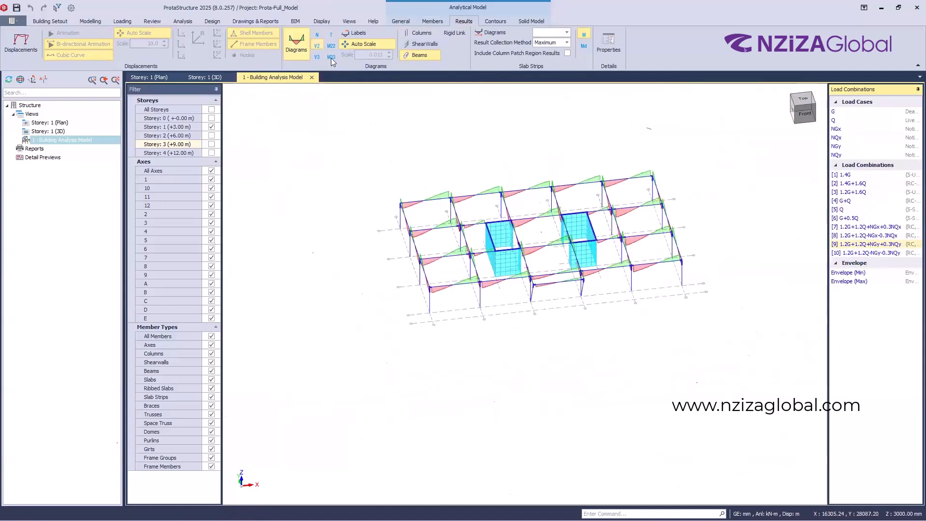
{"action": "left_click", "coordinate": [336, 50]}
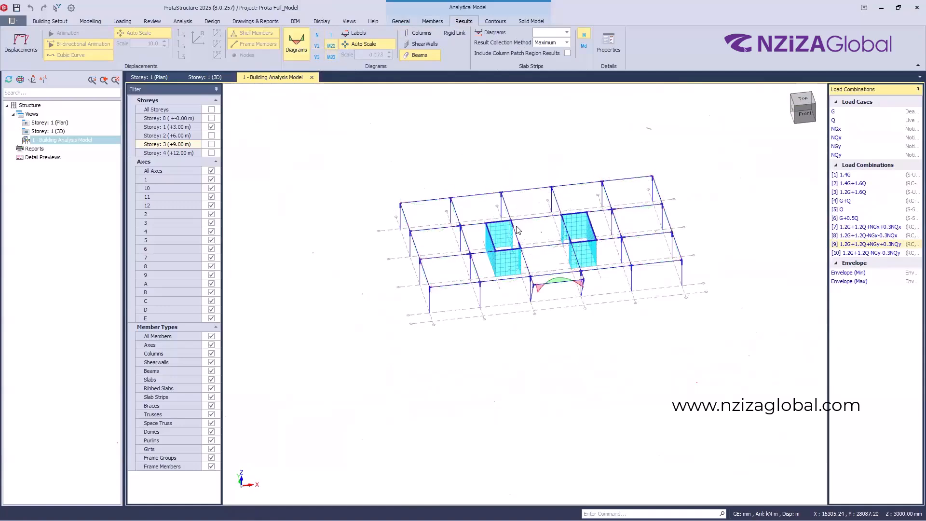
{"action": "scroll", "coordinate": [561, 256], "scroll_direction": "up", "scroll_amount": 3}
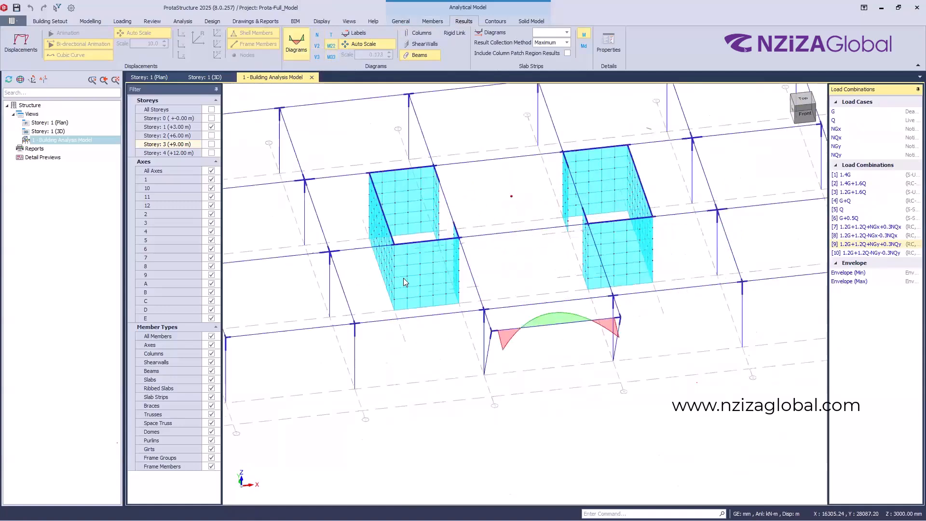
Step: Close the Building Analysis Model and switch from the Storey 1 plan to the Storey 1 3D view
{"action": "left_click", "coordinate": [312, 77]}
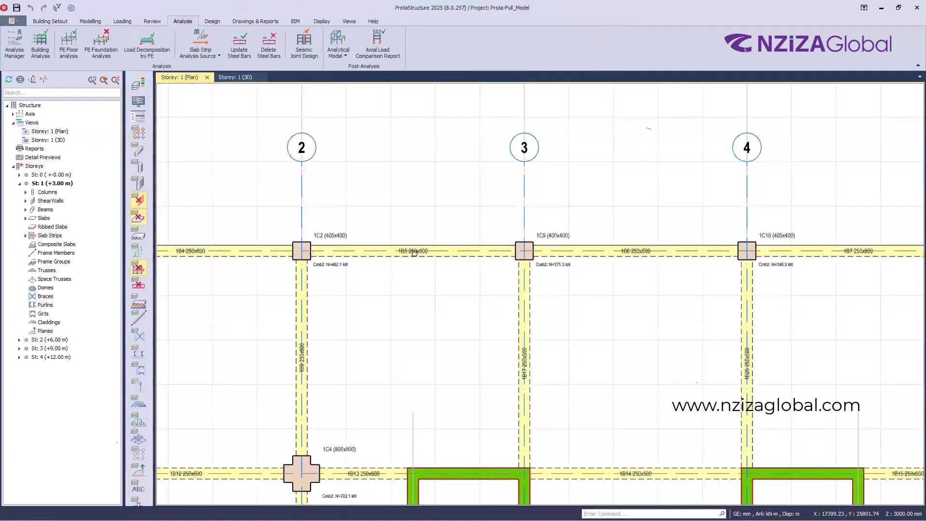
{"action": "scroll", "coordinate": [410, 215], "scroll_direction": "down", "scroll_amount": 2}
{"action": "scroll", "coordinate": [346, 228], "scroll_direction": "up", "scroll_amount": 1}
{"action": "left_click", "coordinate": [233, 78]}
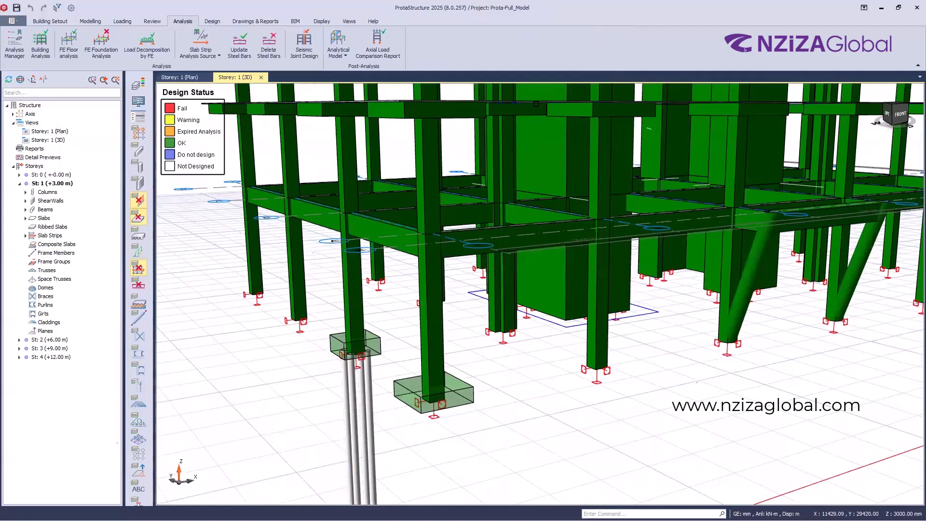
Step: Show the hidden wall and slab layers in the 3D view of the whole structure
{"action": "scroll", "coordinate": [501, 115], "scroll_direction": "down", "scroll_amount": 4}
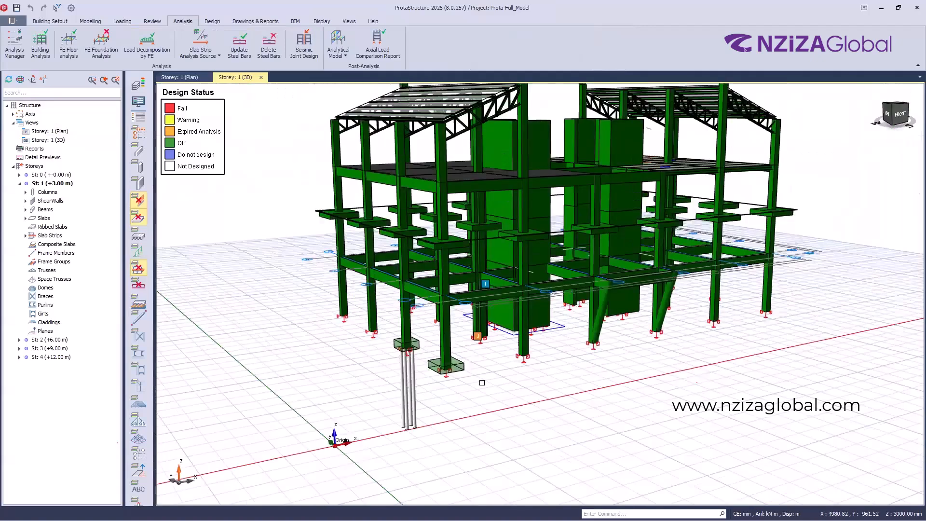
{"action": "scroll", "coordinate": [505, 443], "scroll_direction": "up", "scroll_amount": 3}
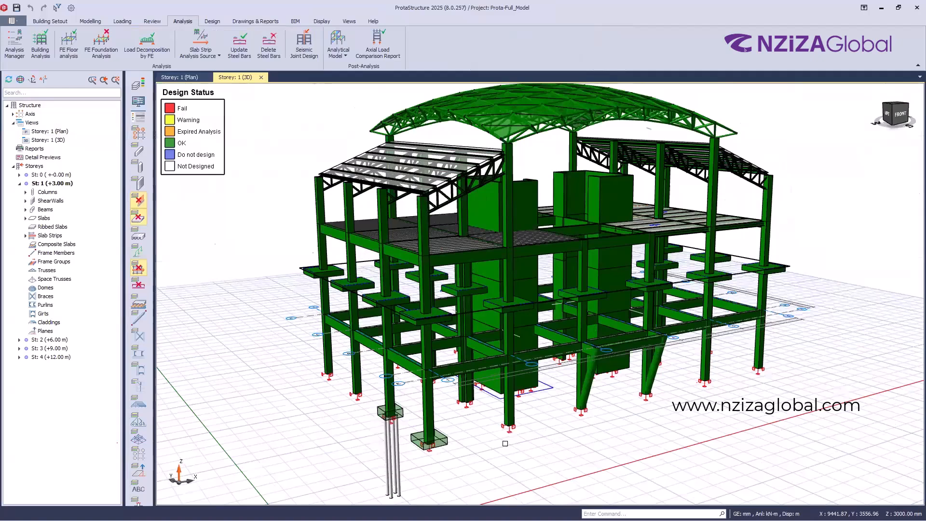
{"action": "scroll", "coordinate": [505, 443], "scroll_direction": "up", "scroll_amount": 2}
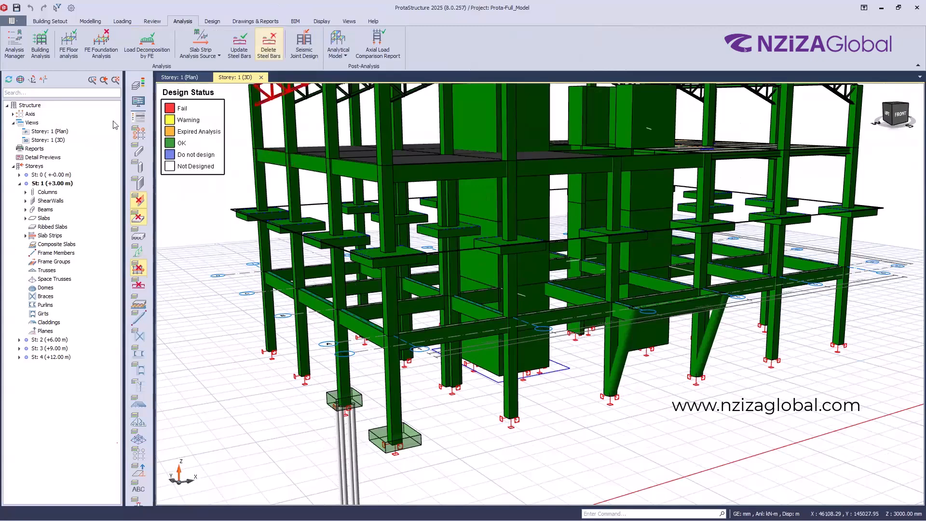
{"action": "left_click", "coordinate": [481, 311]}
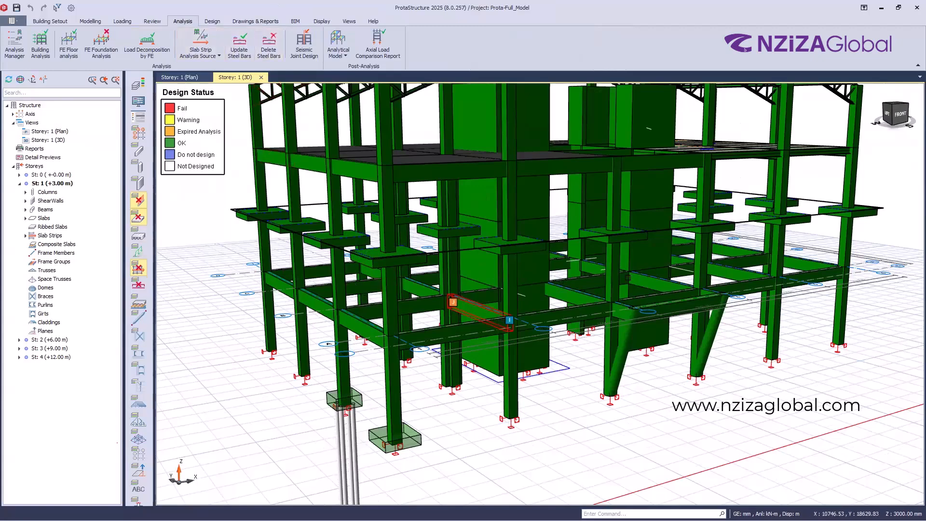
{"action": "scroll", "coordinate": [628, 278], "scroll_direction": "down", "scroll_amount": 1}
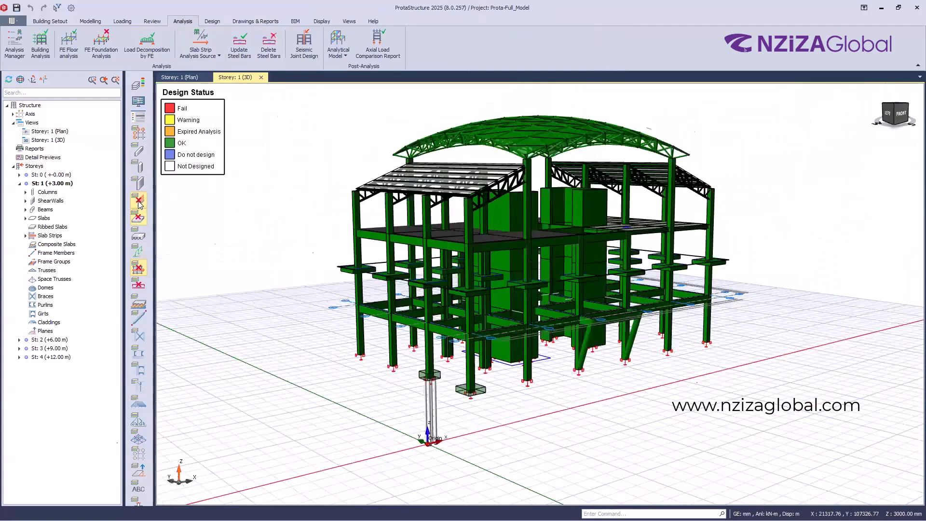
{"action": "left_click", "coordinate": [138, 218]}
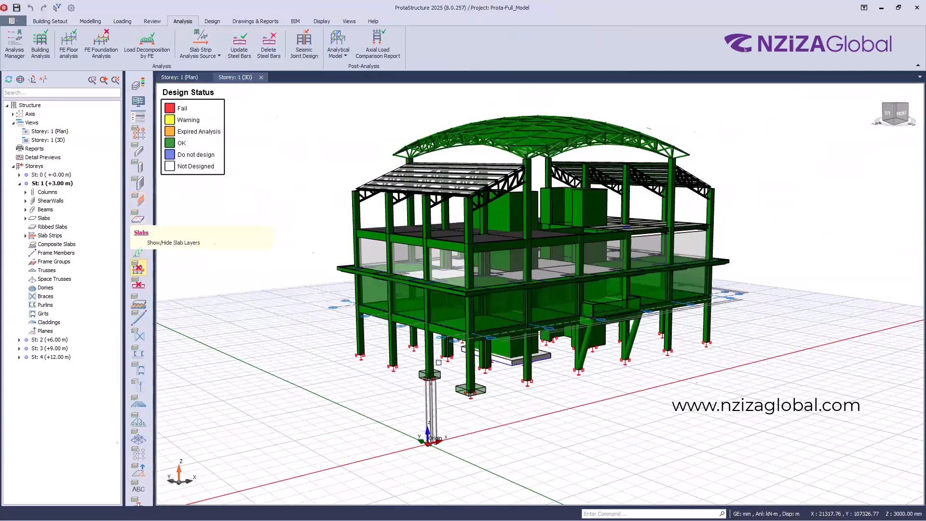
Step: Hide the wall layer in the Storey 1 3D view of the structure
{"action": "left_click", "coordinate": [138, 200]}
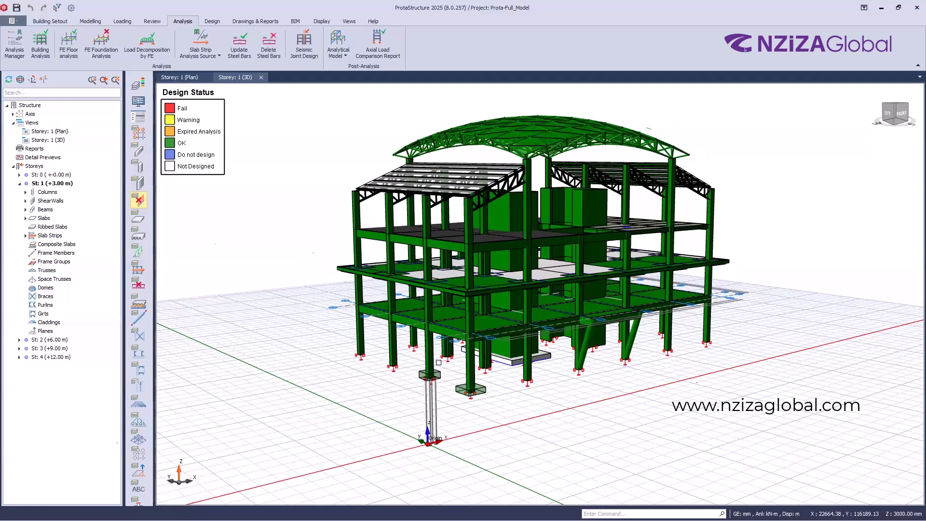
{"action": "left_click", "coordinate": [294, 22]}
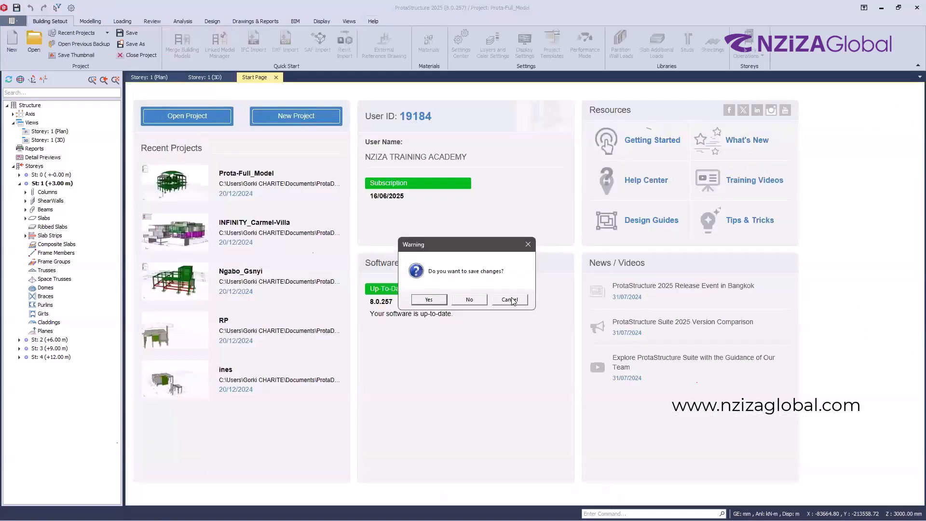
Step: Dismiss the save-changes prompt and close the Start Page to return to the 3D model
{"action": "left_click", "coordinate": [528, 244]}
{"action": "left_click", "coordinate": [276, 77]}
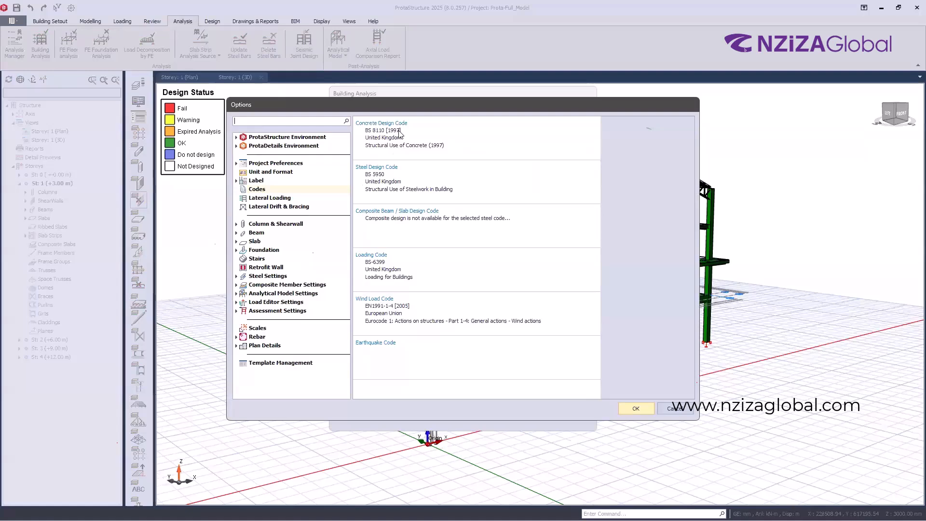
Step: Review the selectable concrete, steel and loading codes in the project's code settings, leaving the selections as they are
{"action": "left_click", "coordinate": [399, 130]}
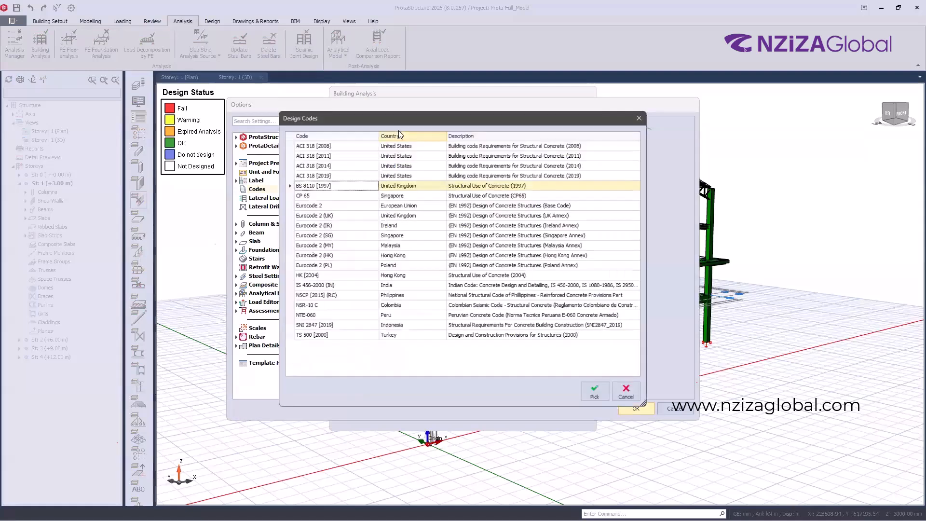
{"action": "left_click", "coordinate": [642, 116]}
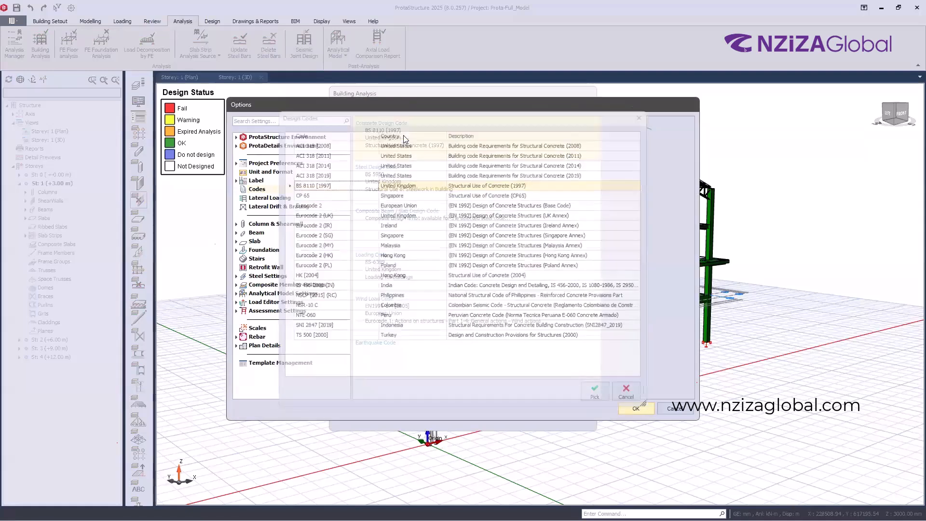
{"action": "left_click", "coordinate": [429, 146]}
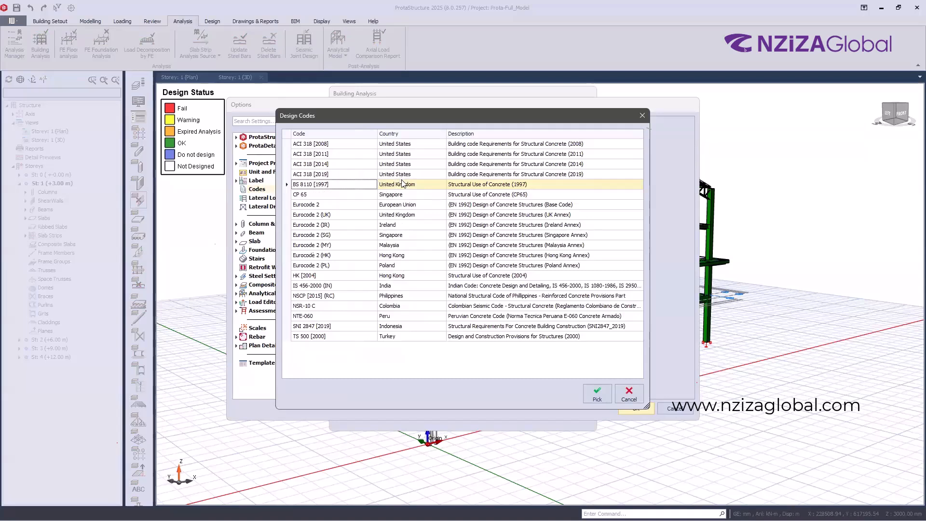
{"action": "left_click", "coordinate": [418, 205]}
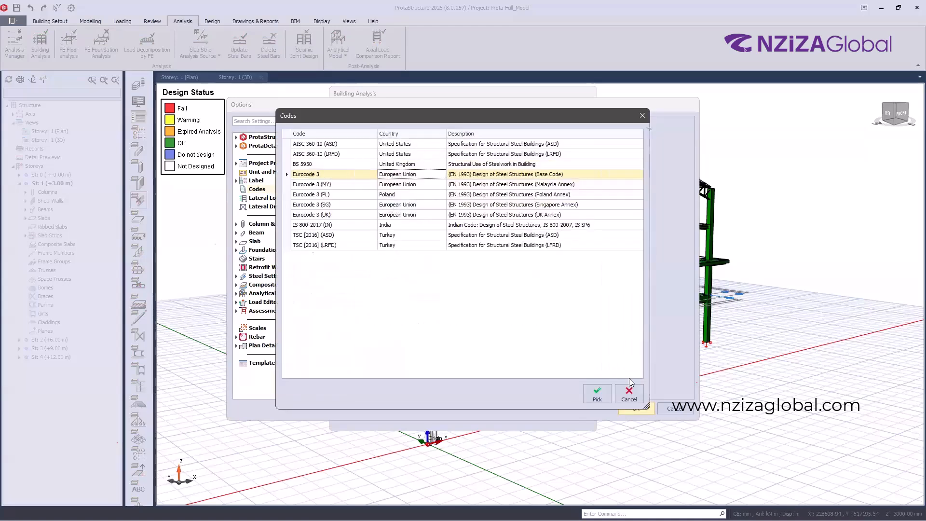
{"action": "left_click", "coordinate": [629, 395]}
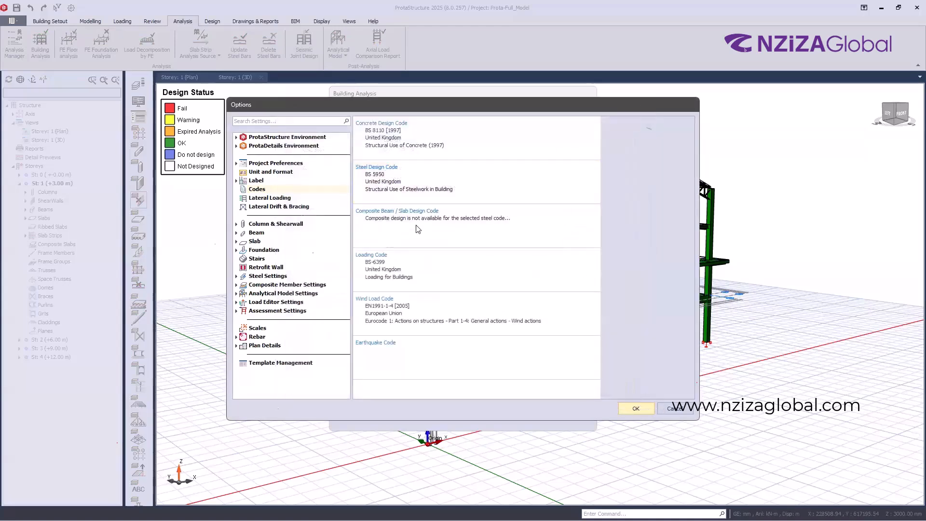
{"action": "left_click", "coordinate": [425, 256]}
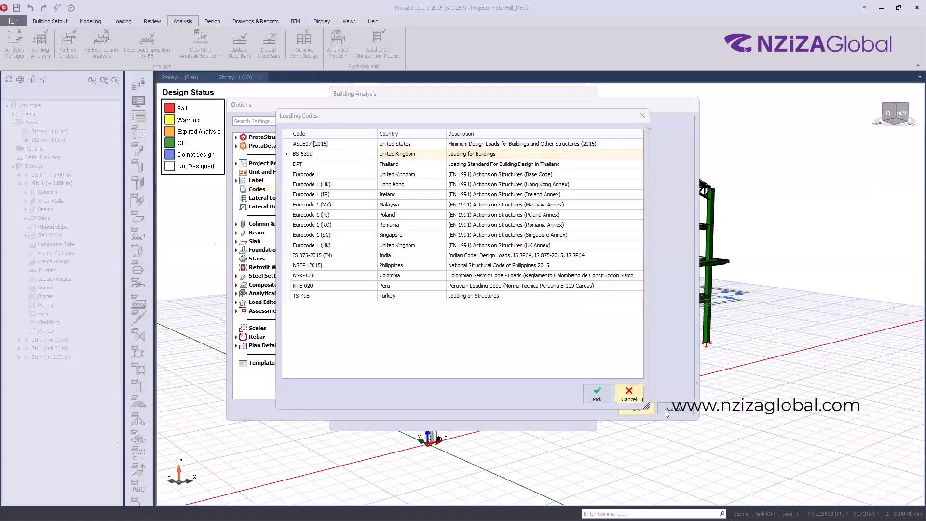
{"action": "key", "text": "Escape"}
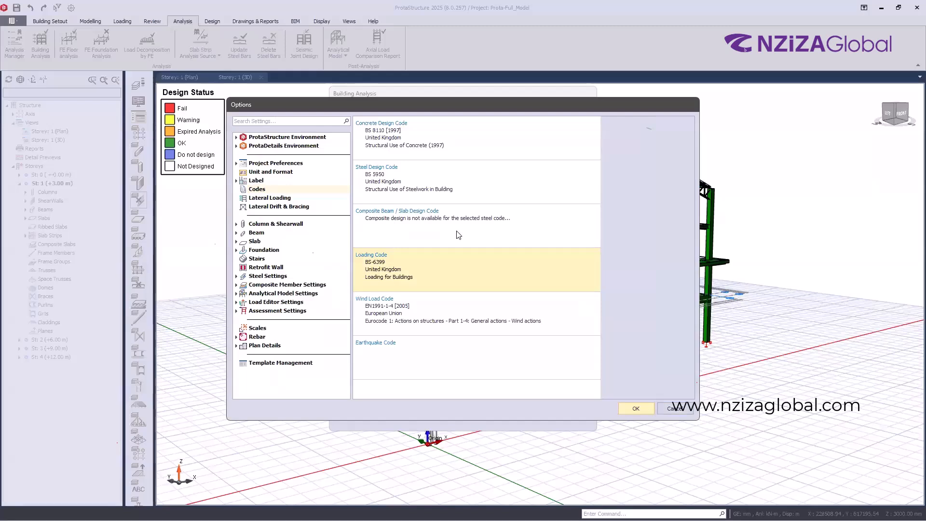
Step: Review the beam design and beam detailing settings in the Options
{"action": "left_click", "coordinate": [237, 233]}
{"action": "left_click", "coordinate": [272, 233]}
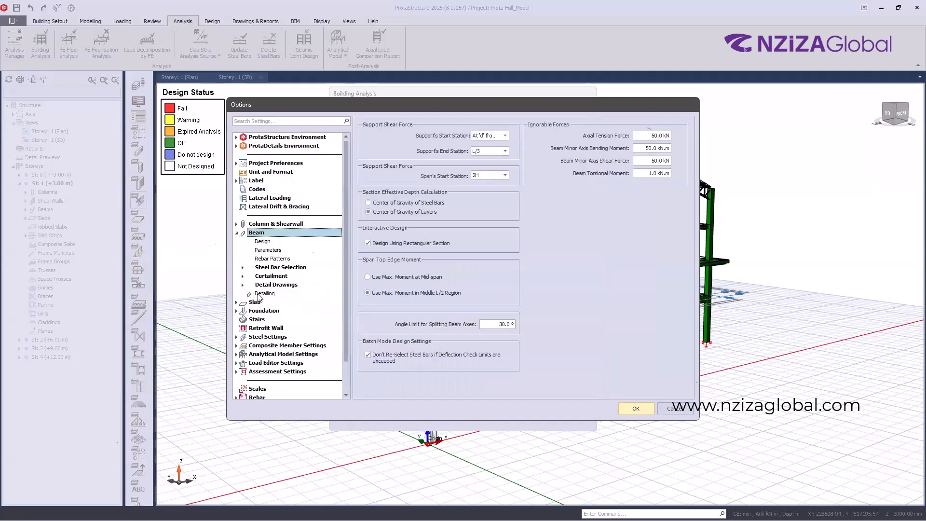
{"action": "left_click", "coordinate": [266, 237]}
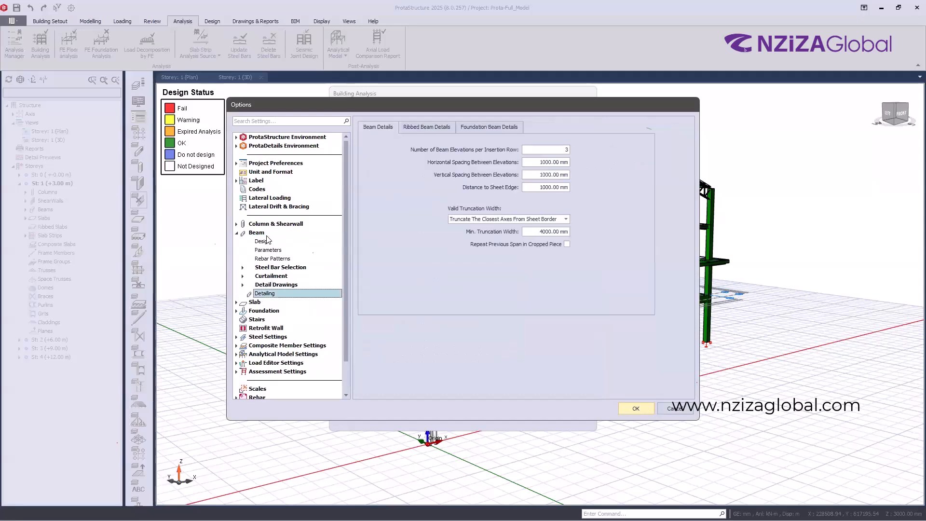
Step: Review the column and shearwall detailing settings for elevations, schedules and general options
{"action": "left_click", "coordinate": [259, 251]}
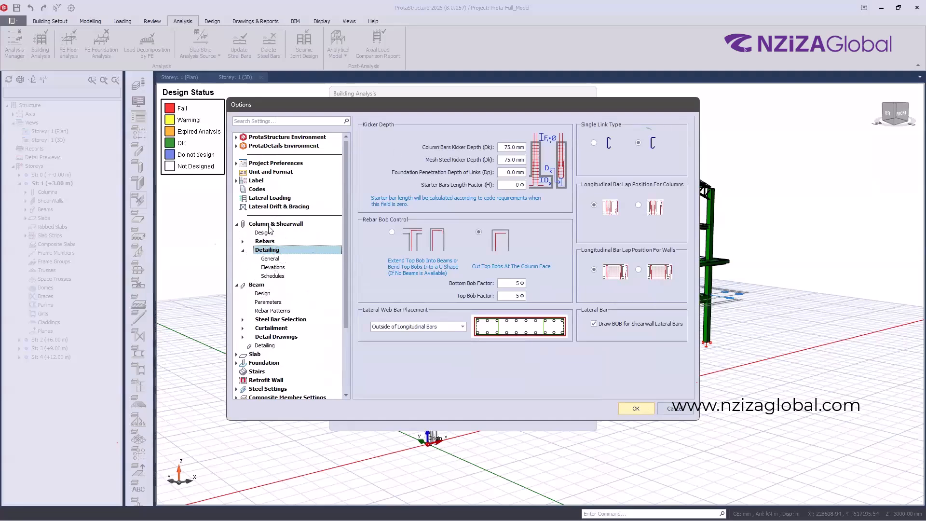
{"action": "left_click", "coordinate": [273, 268]}
{"action": "left_click", "coordinate": [273, 276]}
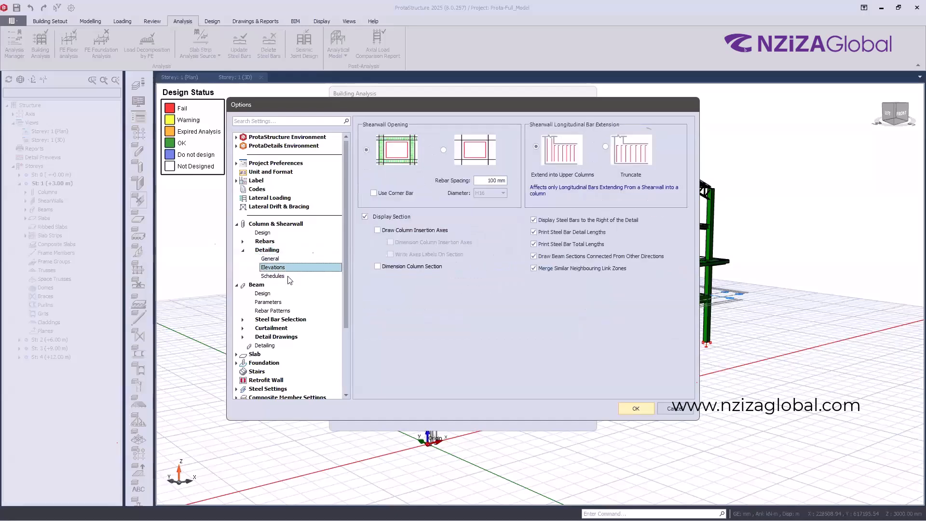
{"action": "left_click", "coordinate": [288, 276]}
{"action": "left_click", "coordinate": [280, 259]}
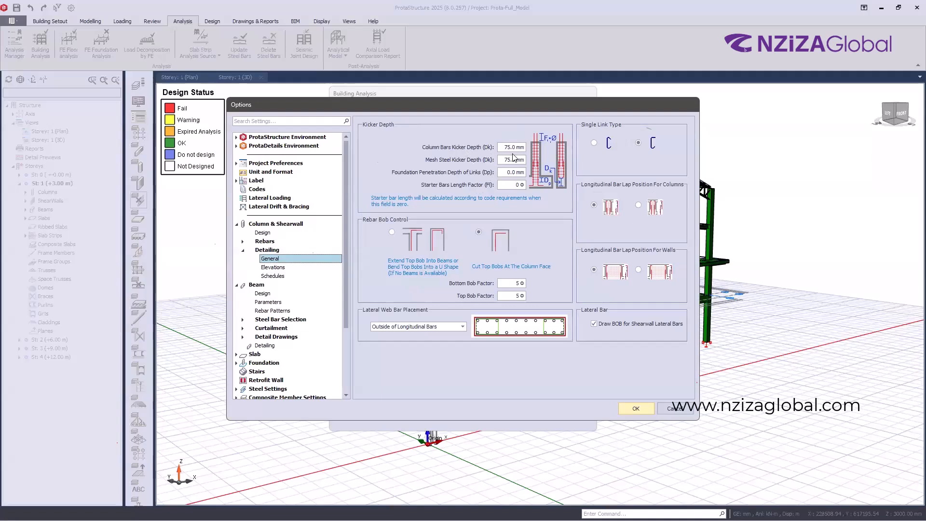
Step: Examine the column and mesh kicker depths, foundation link penetration depth and starter bar length factor for column and shearwall detailing
{"action": "key", "text": "Tab"}
{"action": "key", "text": "Tab"}
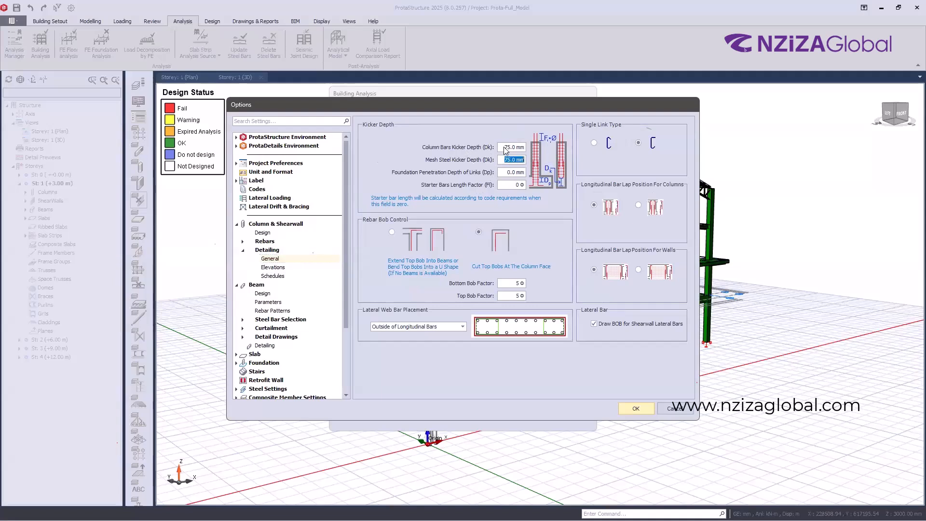
{"action": "left_click", "coordinate": [512, 171]}
{"action": "left_click", "coordinate": [507, 148]}
{"action": "left_click", "coordinate": [525, 160]}
{"action": "left_click", "coordinate": [512, 148]}
{"action": "left_click", "coordinate": [519, 160]}
{"action": "left_click", "coordinate": [508, 172]}
{"action": "double_click", "coordinate": [519, 186]}
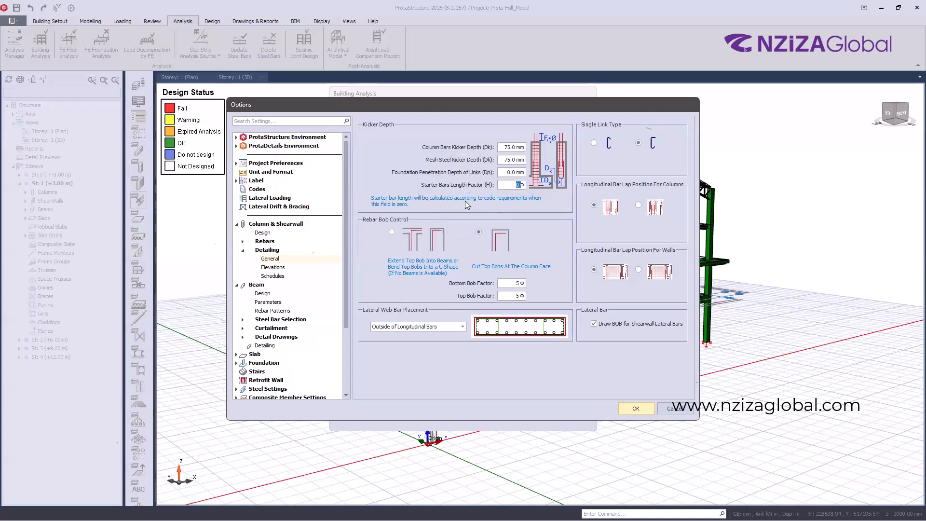
{"action": "left_click", "coordinate": [510, 160]}
Step: Recheck the design codes and general column detailing settings, and close the Options and Building Analysis without changes
{"action": "left_click", "coordinate": [262, 189]}
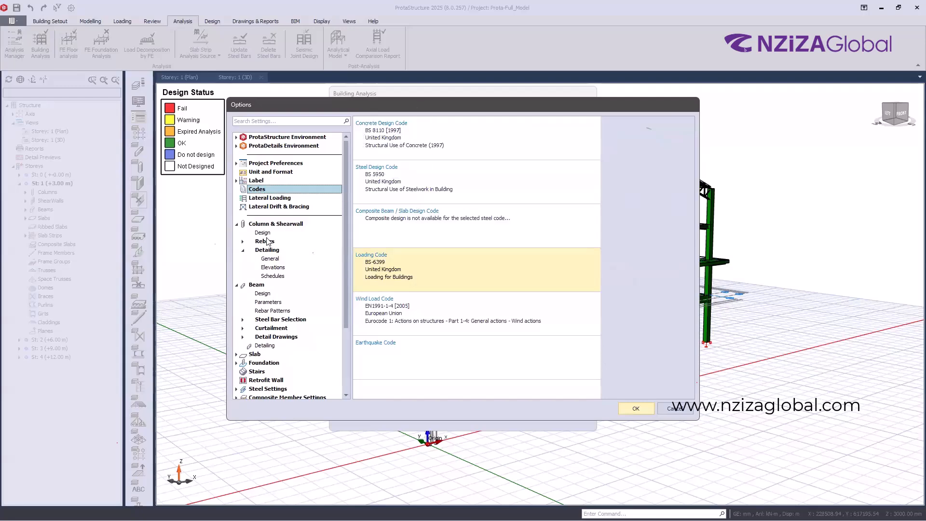
{"action": "left_click", "coordinate": [270, 259]}
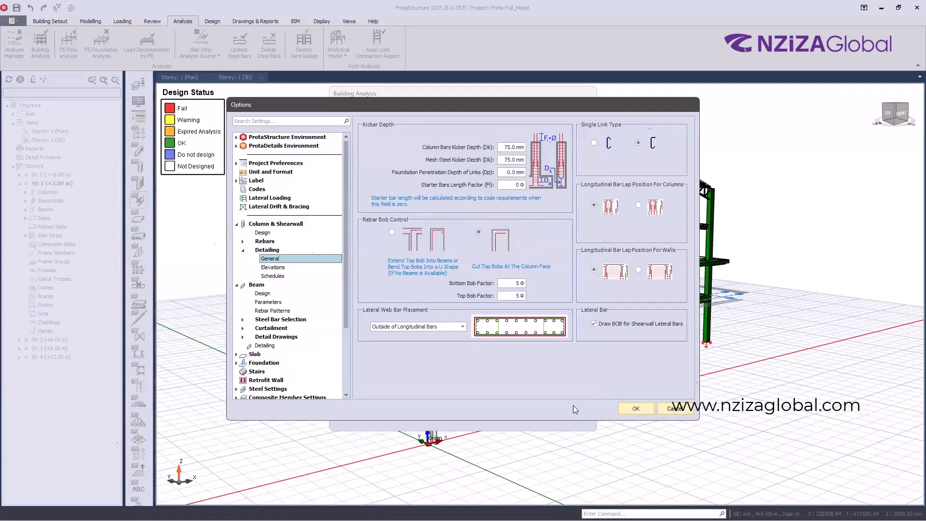
{"action": "left_click", "coordinate": [674, 411]}
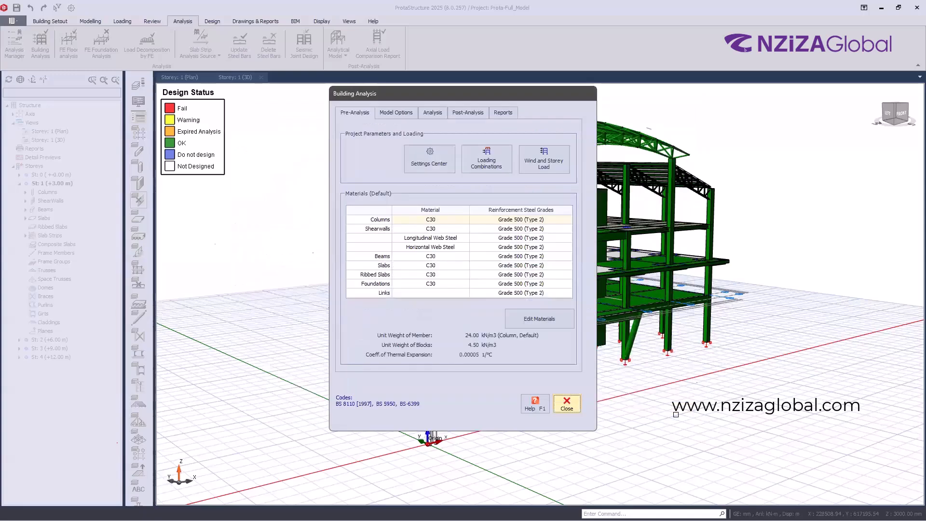
{"action": "key", "text": "Escape"}
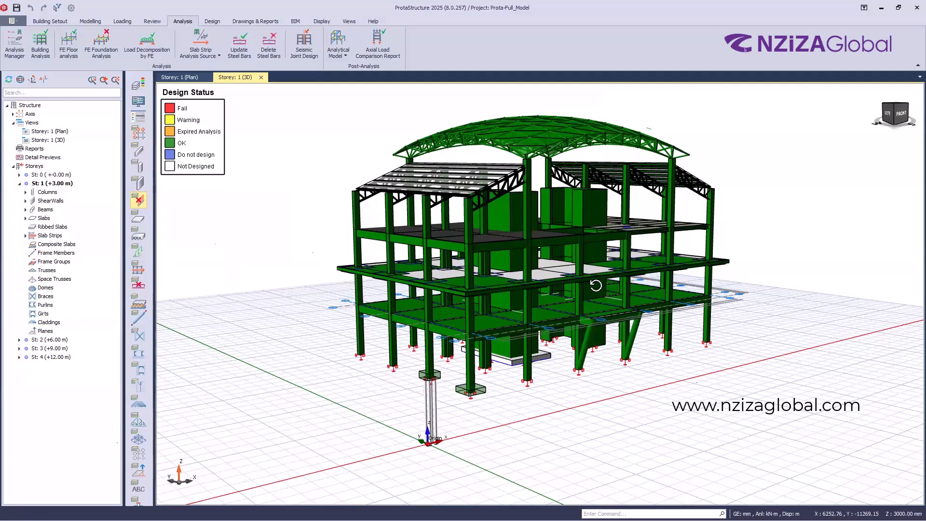
Step: Inspect the 3D structure from different angles and review the BIM import and export commands, including the SAP2000 and ETABS links
{"action": "middle_click_drag", "start_coordinate": [600, 287], "coordinate": [631, 285]}
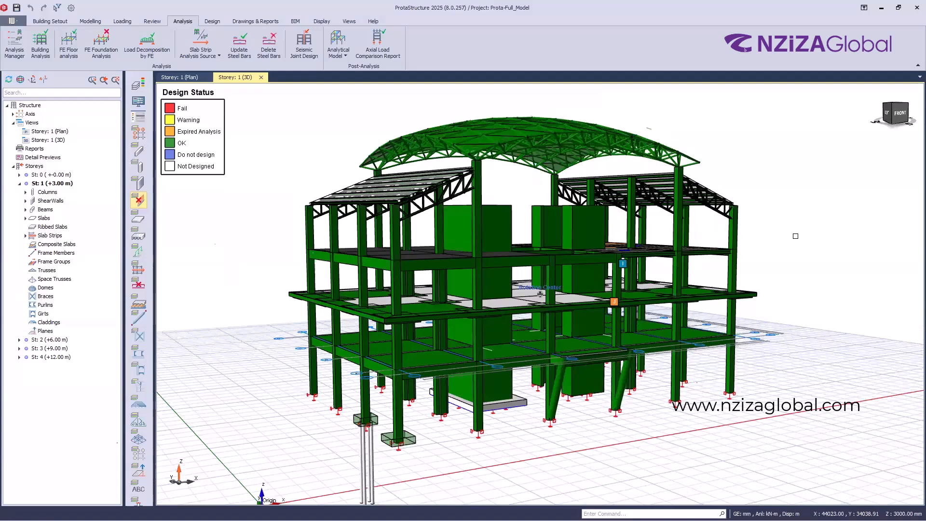
{"action": "right_click_drag", "start_coordinate": [796, 235], "coordinate": [795, 236]}
{"action": "left_click", "coordinate": [169, 226]}
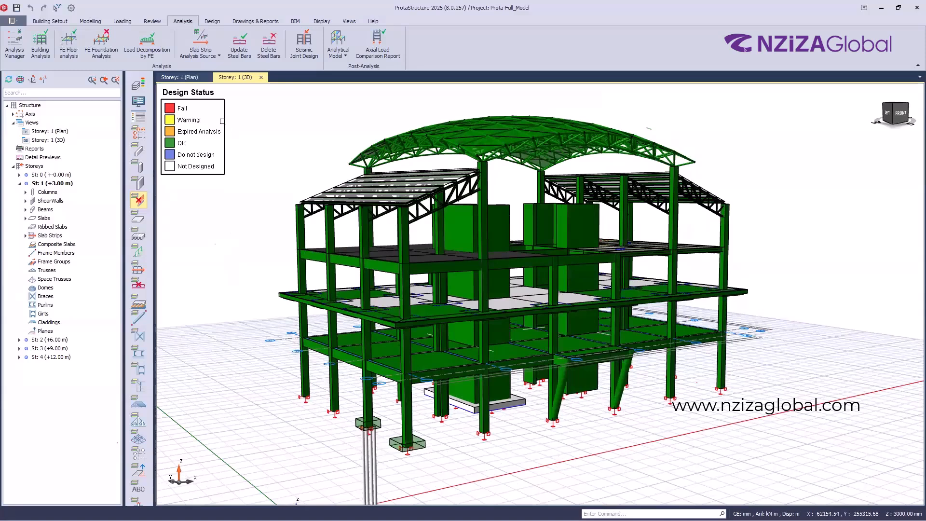
{"action": "left_click", "coordinate": [295, 22]}
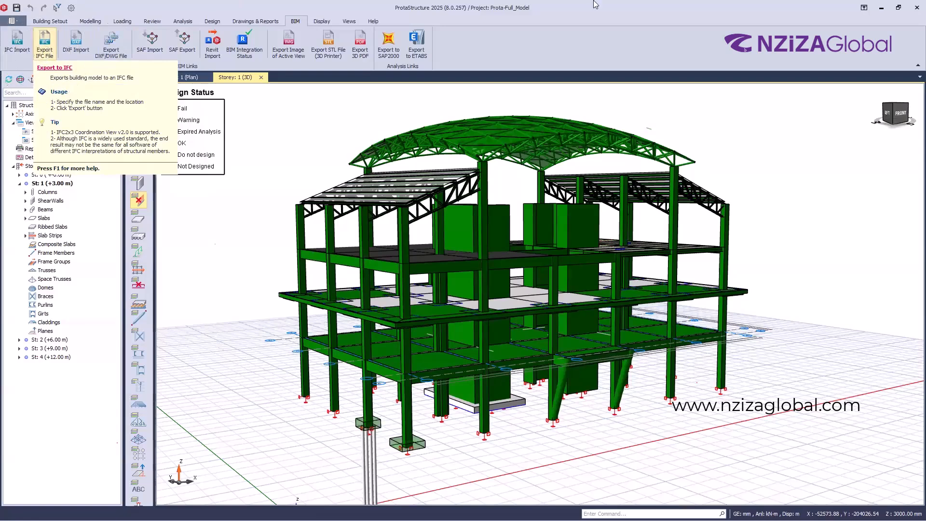
{"action": "left_click", "coordinate": [423, 56]}
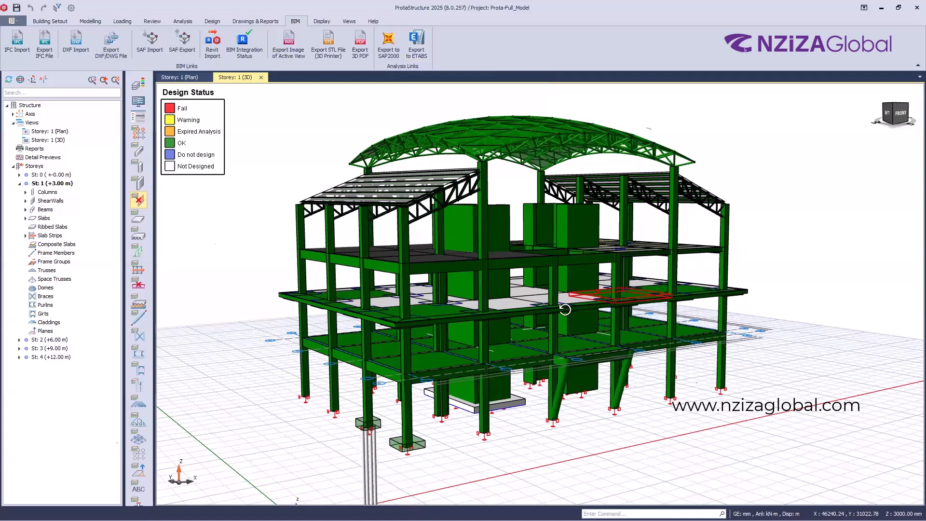
{"action": "scroll", "coordinate": [565, 309], "scroll_direction": "down", "scroll_amount": 1}
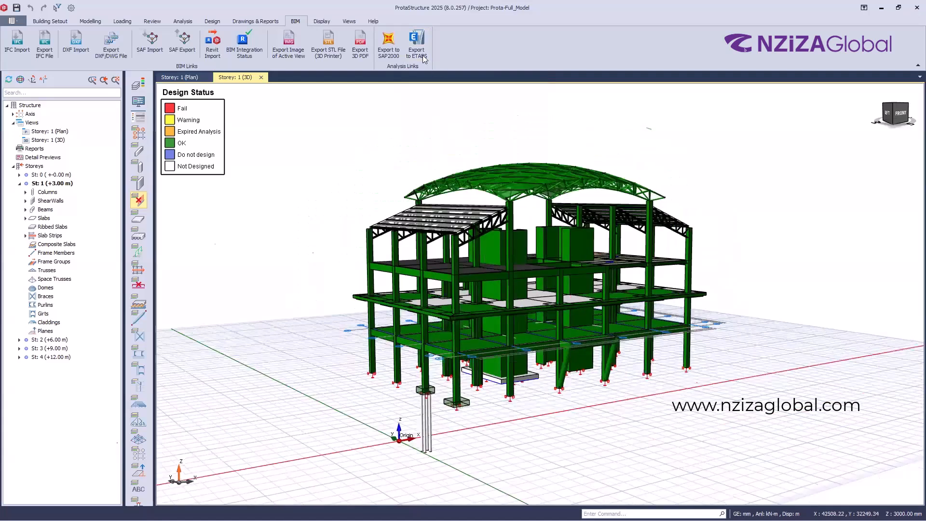
{"action": "middle_click_drag", "start_coordinate": [539, 295], "coordinate": [534, 321]}
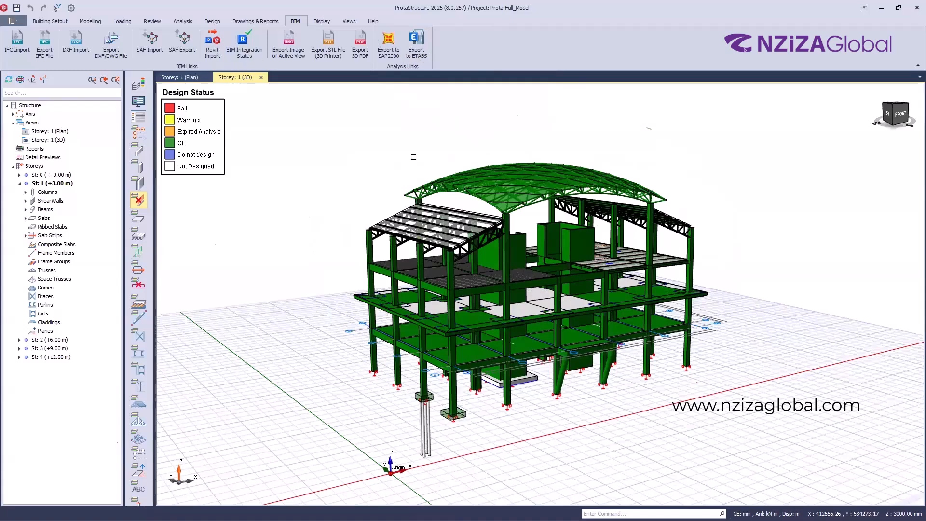
Step: Review the drawing, detailing and report commands, and return to the BIM commands
{"action": "left_click", "coordinate": [254, 22]}
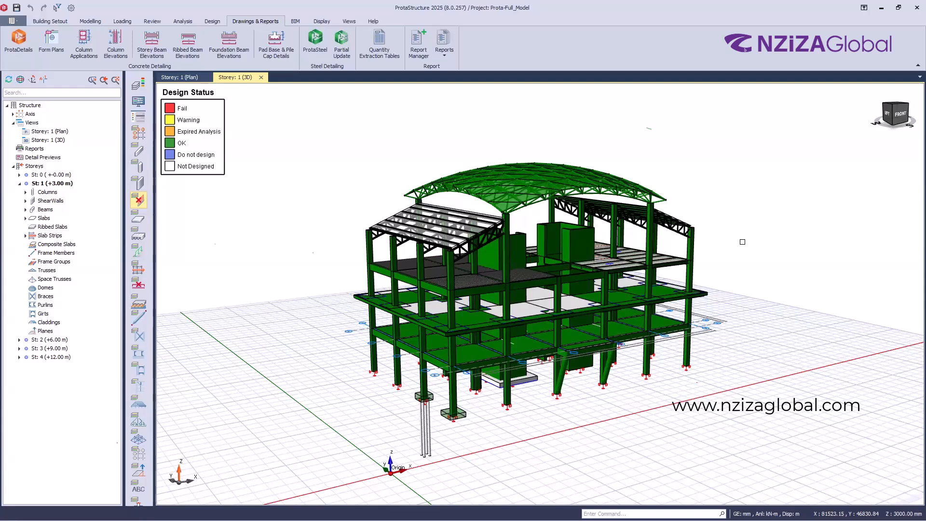
{"action": "left_click", "coordinate": [295, 23]}
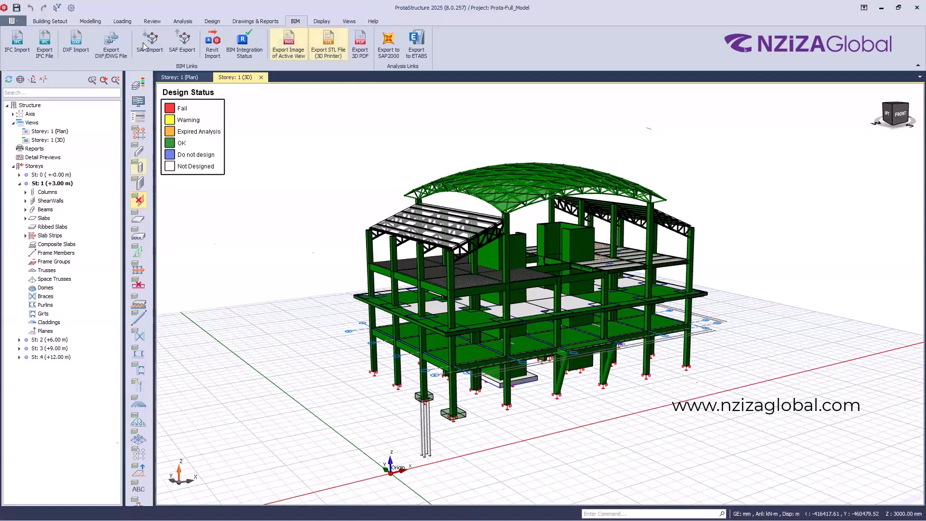
Step: Try defining pattern loads automatically with the Loading Generator in Building Analysis, and discard the change
{"action": "left_click", "coordinate": [187, 24]}
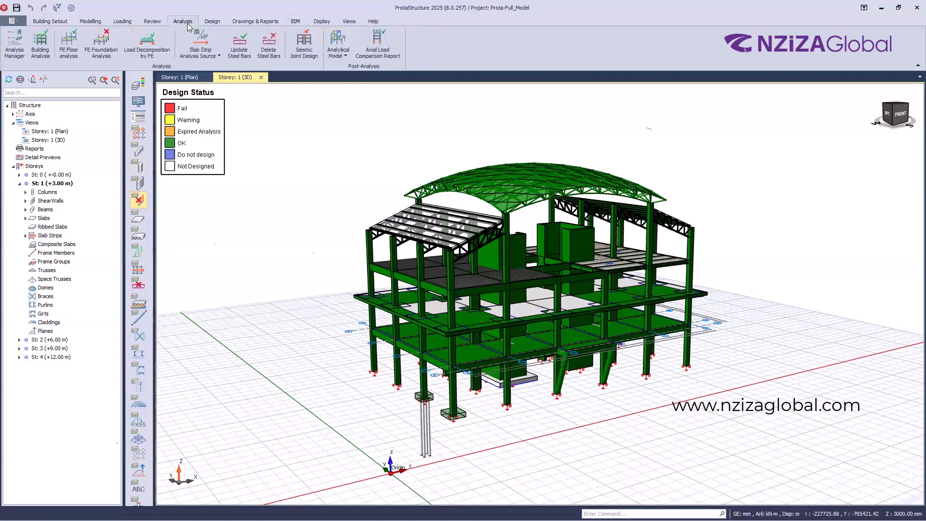
{"action": "left_click", "coordinate": [41, 46]}
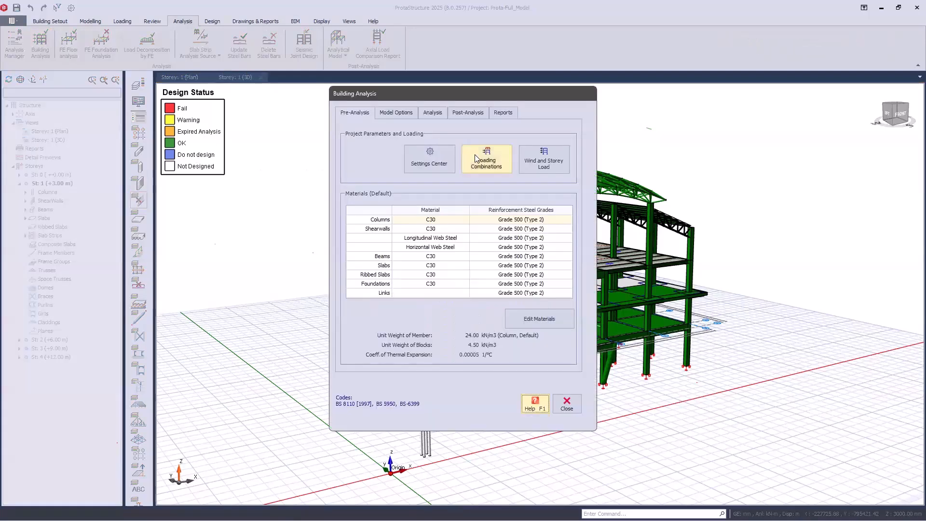
{"action": "left_click", "coordinate": [484, 165]}
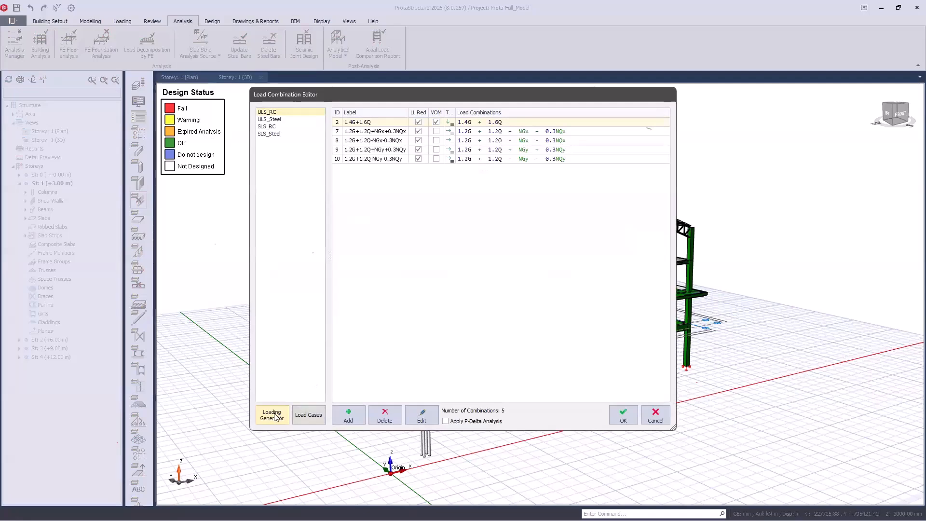
{"action": "left_click", "coordinate": [272, 416]}
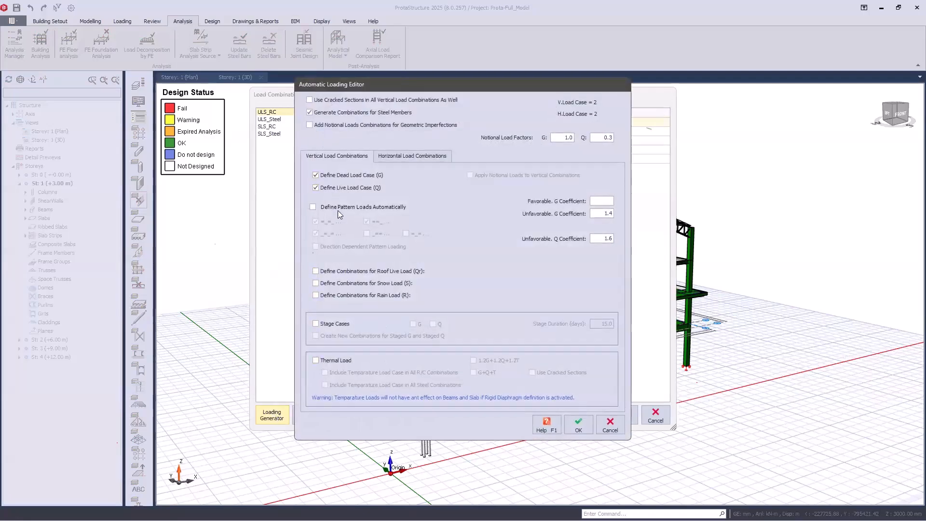
{"action": "left_click", "coordinate": [312, 207]}
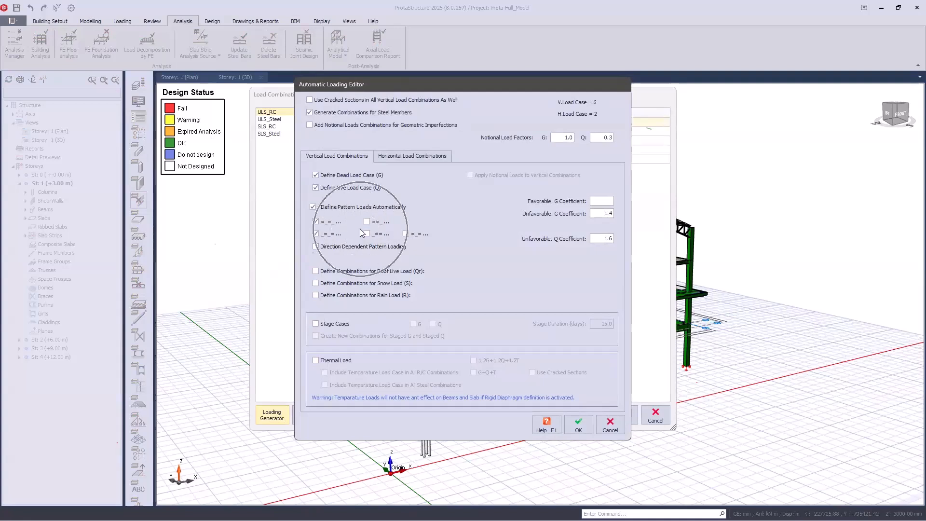
{"action": "left_click", "coordinate": [609, 427]}
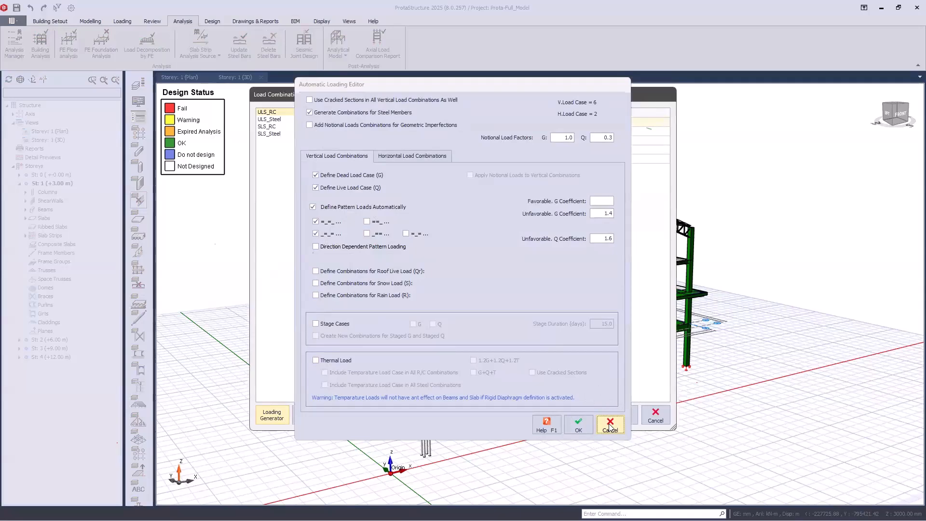
{"action": "left_click", "coordinate": [652, 416]}
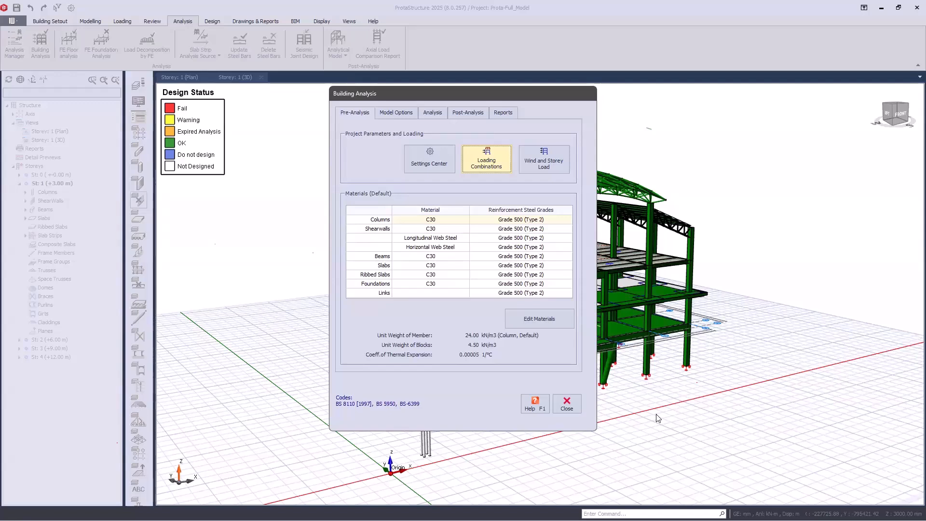
{"action": "left_click", "coordinate": [567, 404]}
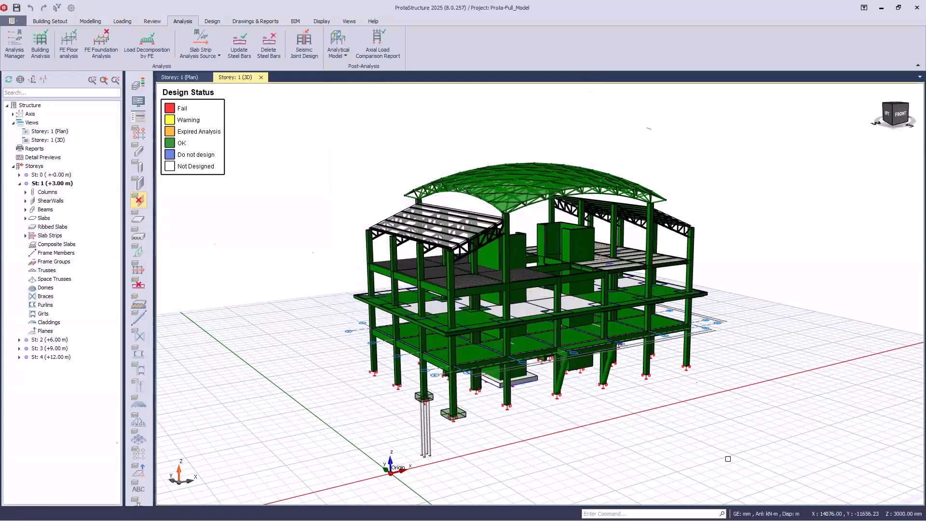